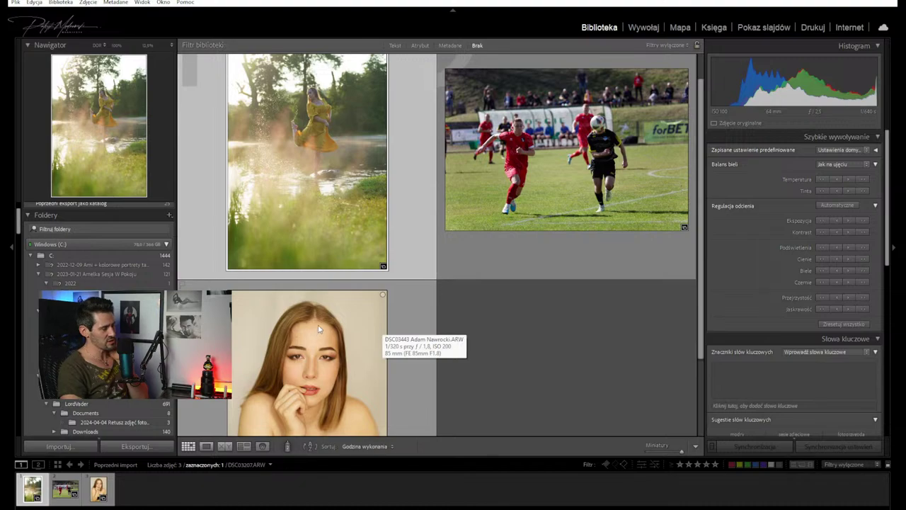
Show the football match photo enlarged and open it in the Develop module (Wywołaj)
{"action": "key", "text": "Right"}
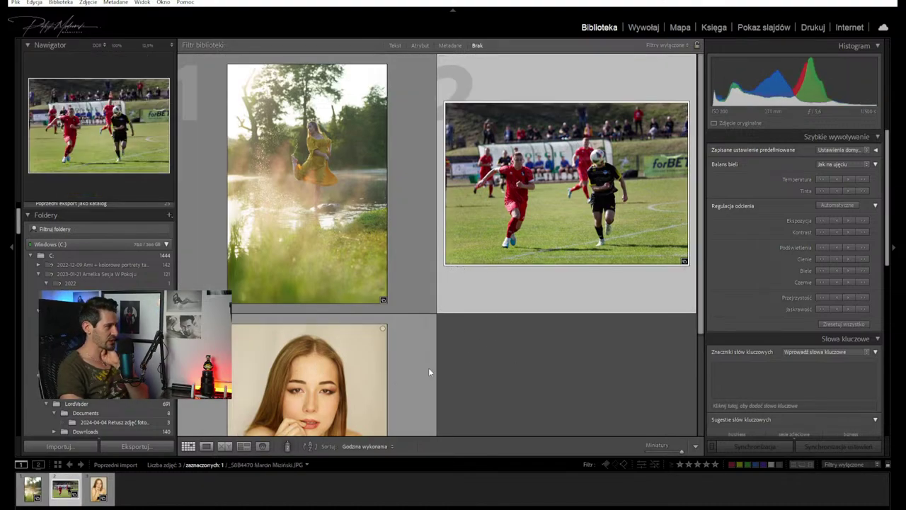
{"action": "left_click", "coordinate": [206, 447]}
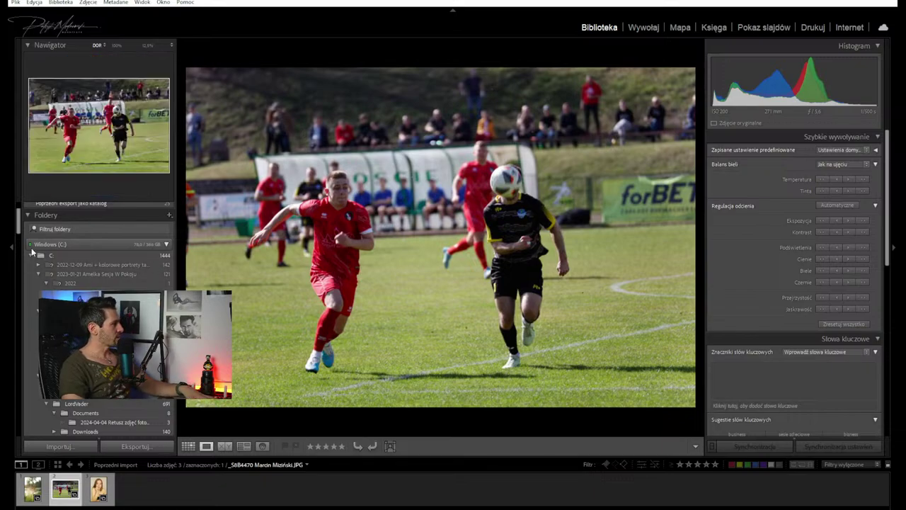
{"action": "left_click", "coordinate": [648, 28]}
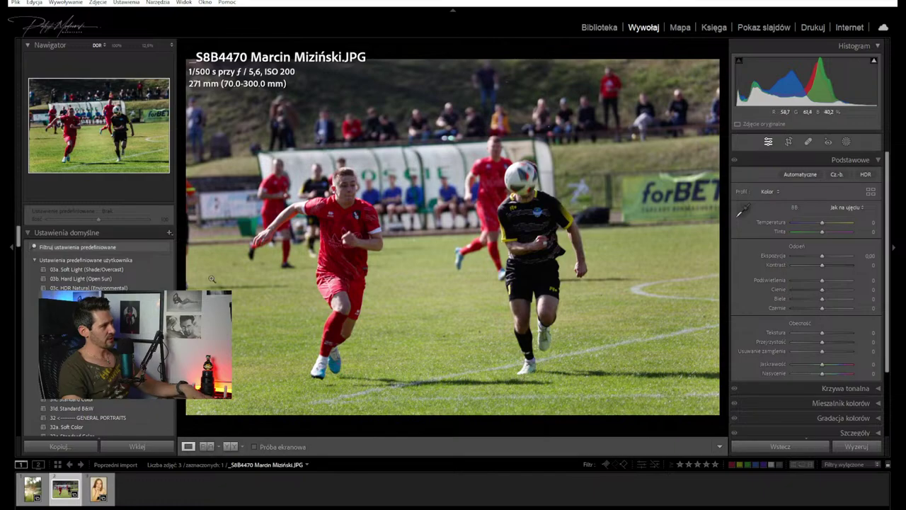
Inspect the red-shirted player, the ball and the black-shirted player at 100% magnification
{"action": "left_click", "coordinate": [349, 187]}
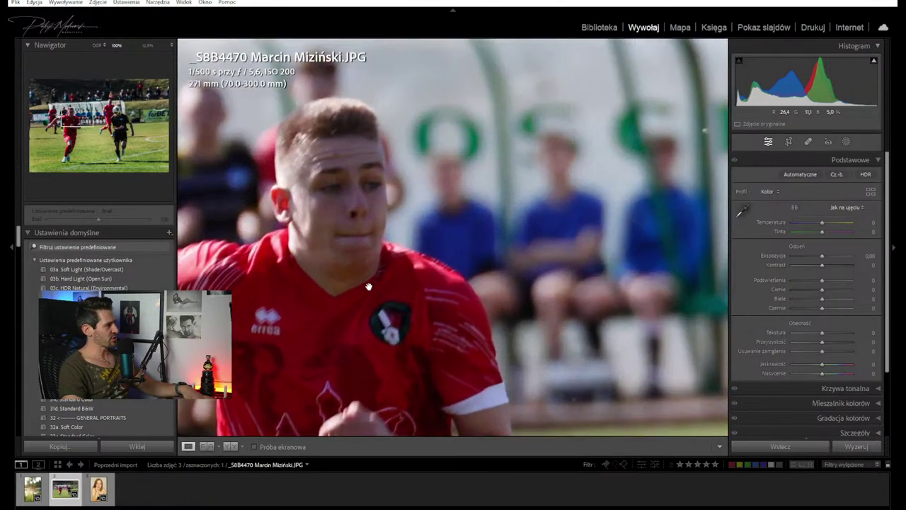
{"action": "left_click_drag", "start_coordinate": [368, 287], "coordinate": [553, 286]}
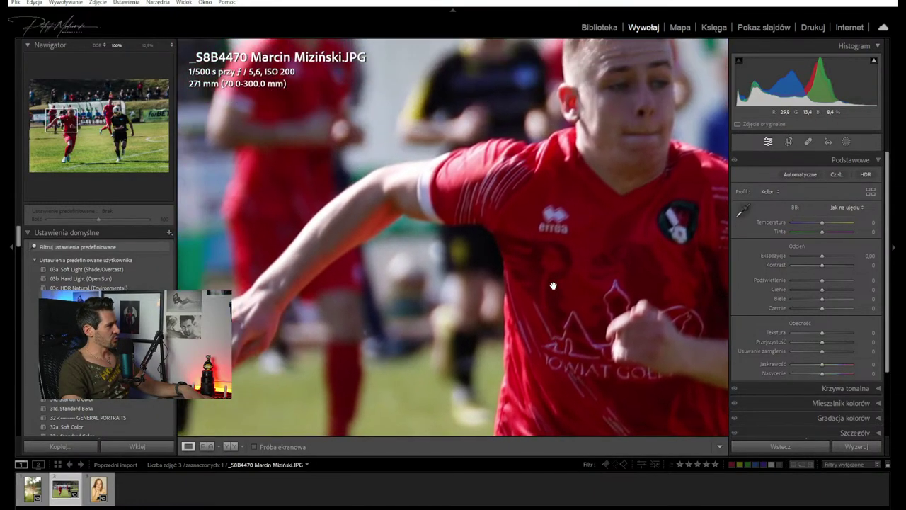
{"action": "left_click_drag", "start_coordinate": [590, 255], "coordinate": [577, 281]}
{"action": "left_click_drag", "start_coordinate": [521, 252], "coordinate": [390, 296]}
{"action": "left_click_drag", "start_coordinate": [516, 183], "coordinate": [418, 434]}
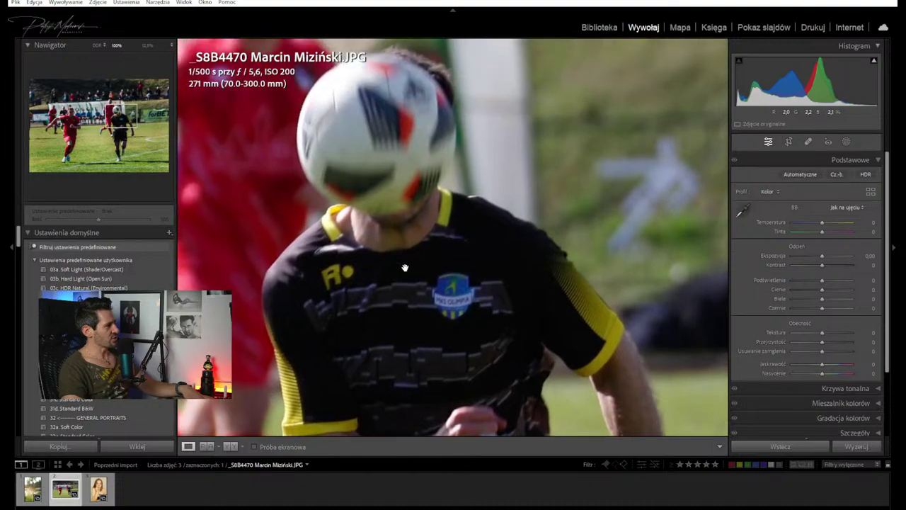
{"action": "left_click_drag", "start_coordinate": [405, 265], "coordinate": [448, 349]}
{"action": "left_click_drag", "start_coordinate": [469, 409], "coordinate": [431, 238]}
{"action": "left_click_drag", "start_coordinate": [359, 240], "coordinate": [722, 320]}
{"action": "left_click", "coordinate": [359, 231]}
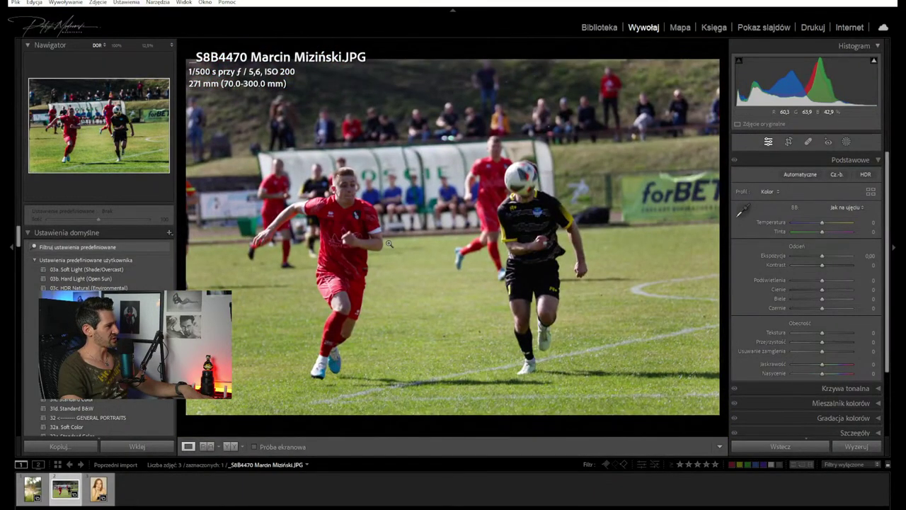
Recheck focus and detail on both players' faces, shirts and hands and on the ball at 100%
{"action": "left_click", "coordinate": [333, 189]}
{"action": "left_click_drag", "start_coordinate": [399, 154], "coordinate": [402, 182]}
{"action": "left_click_drag", "start_coordinate": [357, 289], "coordinate": [296, 171]}
{"action": "left_click_drag", "start_coordinate": [690, 334], "coordinate": [356, 253]}
{"action": "left_click_drag", "start_coordinate": [560, 124], "coordinate": [485, 247]}
{"action": "left_click_drag", "start_coordinate": [529, 103], "coordinate": [310, 182]}
{"action": "left_click_drag", "start_coordinate": [332, 296], "coordinate": [318, 201]}
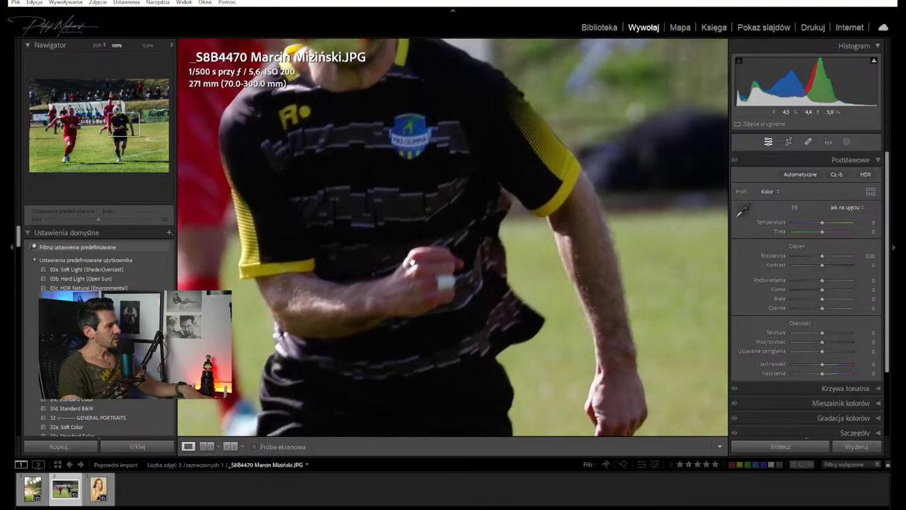
{"action": "left_click_drag", "start_coordinate": [413, 262], "coordinate": [457, 187]}
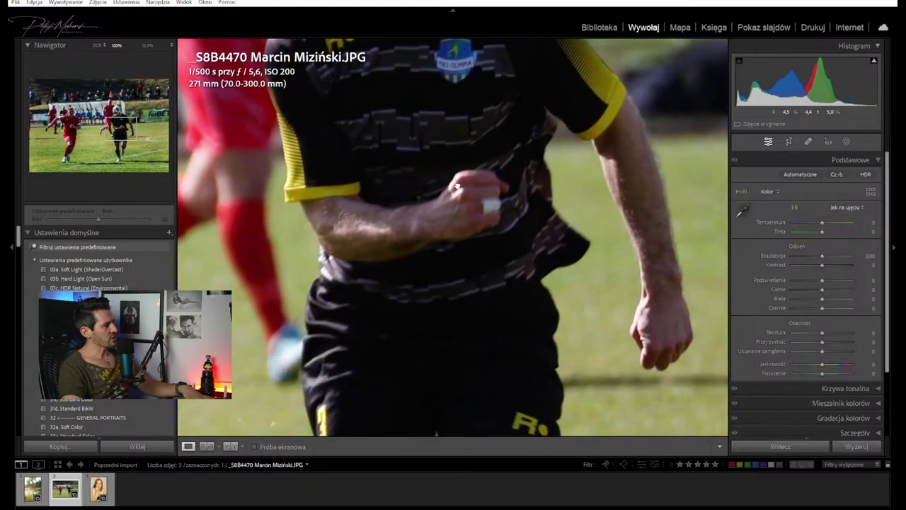
{"action": "left_click", "coordinate": [458, 249]}
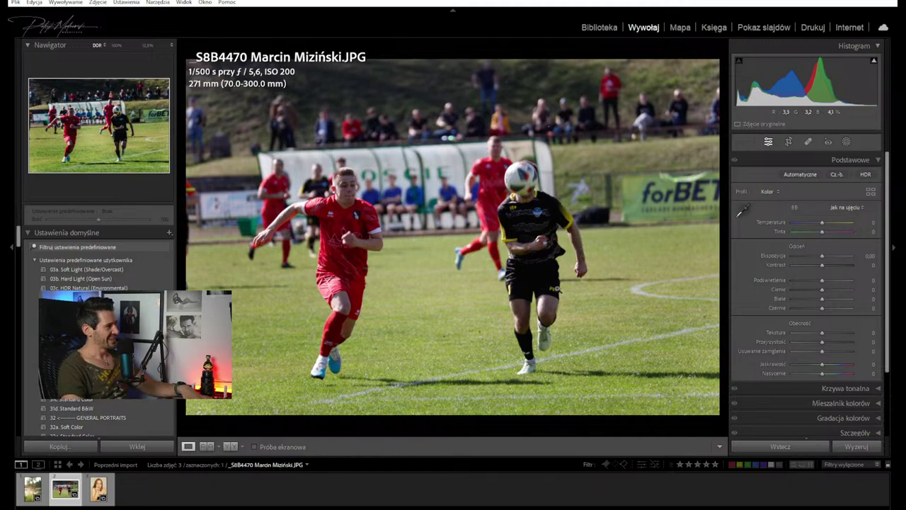
{"action": "left_click", "coordinate": [522, 175]}
{"action": "left_click_drag", "start_coordinate": [557, 256], "coordinate": [517, 194]}
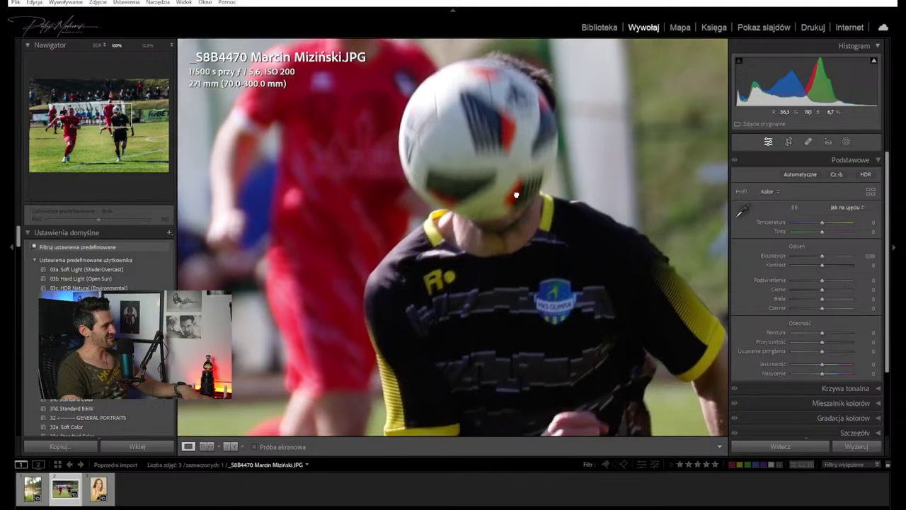
{"action": "left_click", "coordinate": [520, 208]}
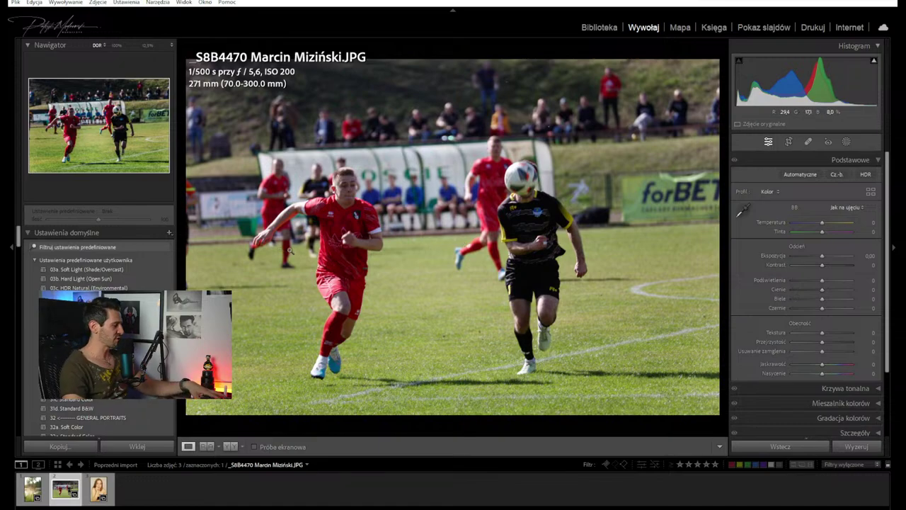
Straighten the tilted football photo with the crop tool, rotating it to an angle of 1.88
{"action": "key", "text": "r"}
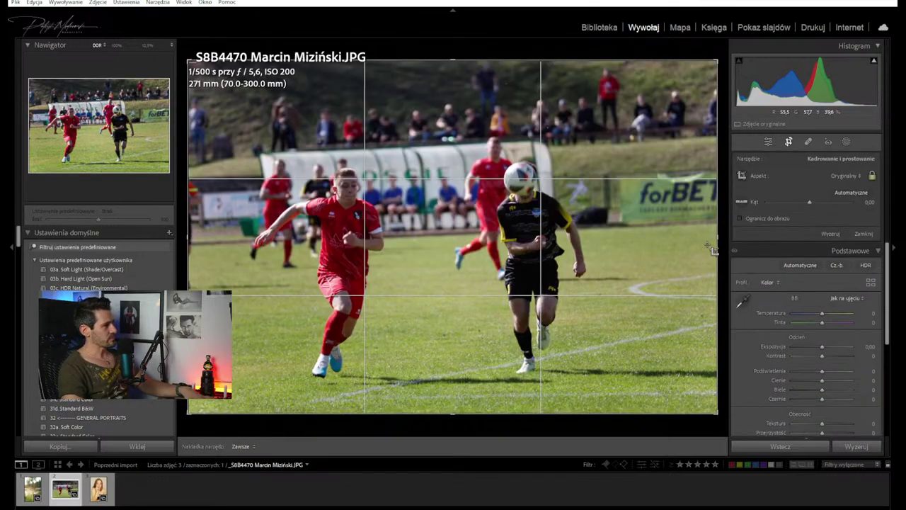
{"action": "left_click_drag", "start_coordinate": [723, 250], "coordinate": [727, 260]}
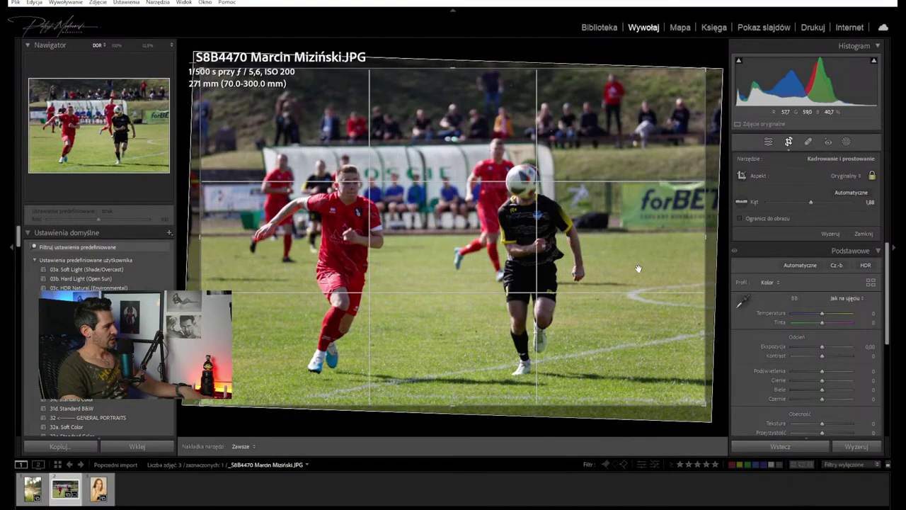
{"action": "key", "text": "Return"}
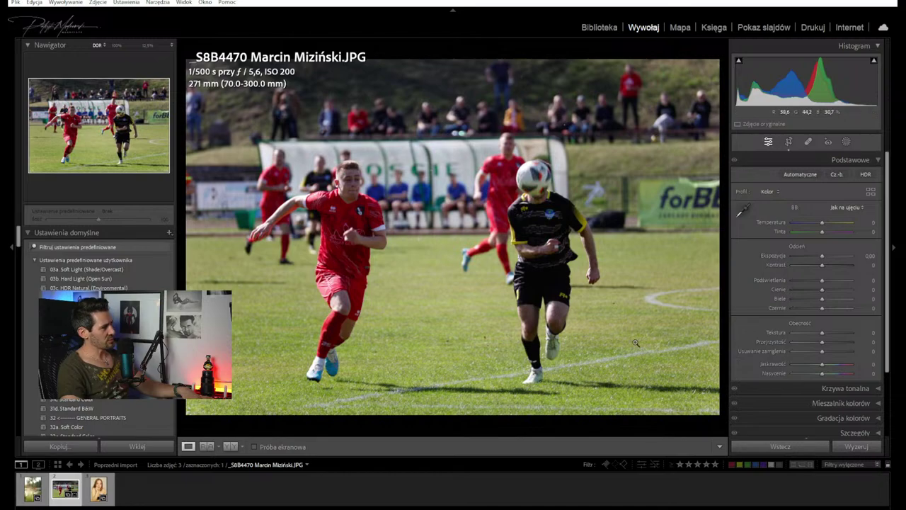
Try a 16 x 9 crop, slightly tightened and positioned around the two running players
{"action": "key", "text": "r"}
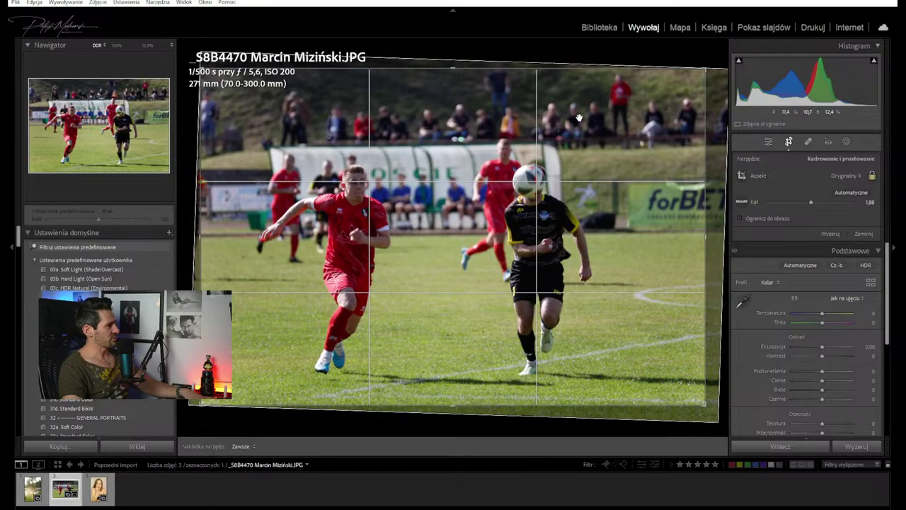
{"action": "left_click", "coordinate": [847, 176]}
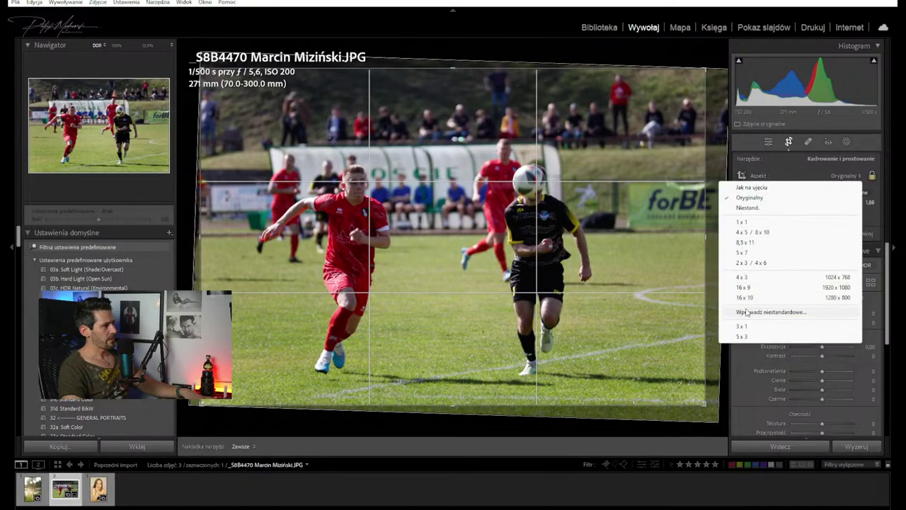
{"action": "left_click", "coordinate": [814, 287]}
{"action": "left_click_drag", "start_coordinate": [431, 225], "coordinate": [433, 203]}
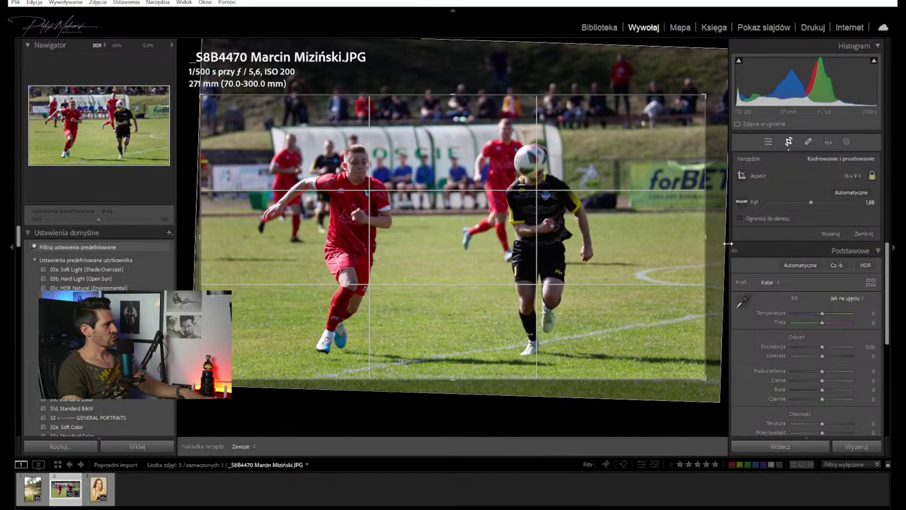
{"action": "left_click_drag", "start_coordinate": [707, 249], "coordinate": [705, 249]}
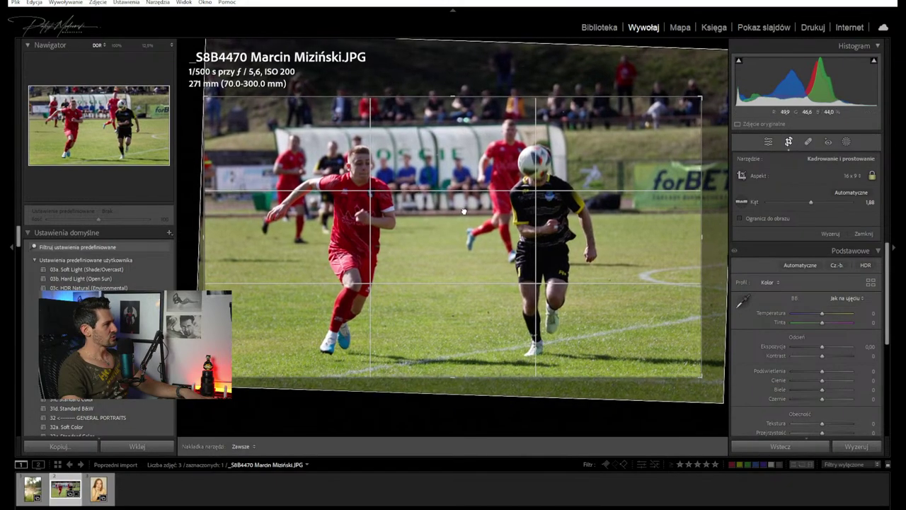
{"action": "left_click_drag", "start_coordinate": [469, 211], "coordinate": [469, 210]}
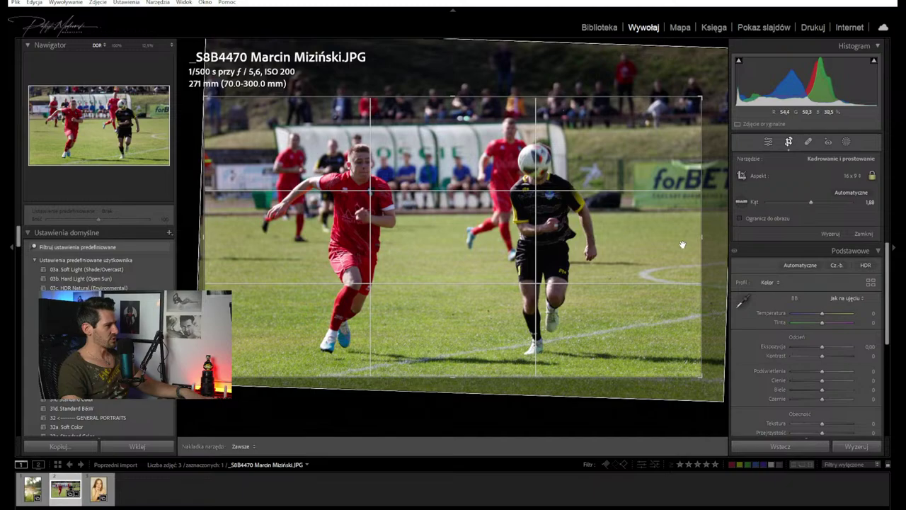
{"action": "key", "text": "Return"}
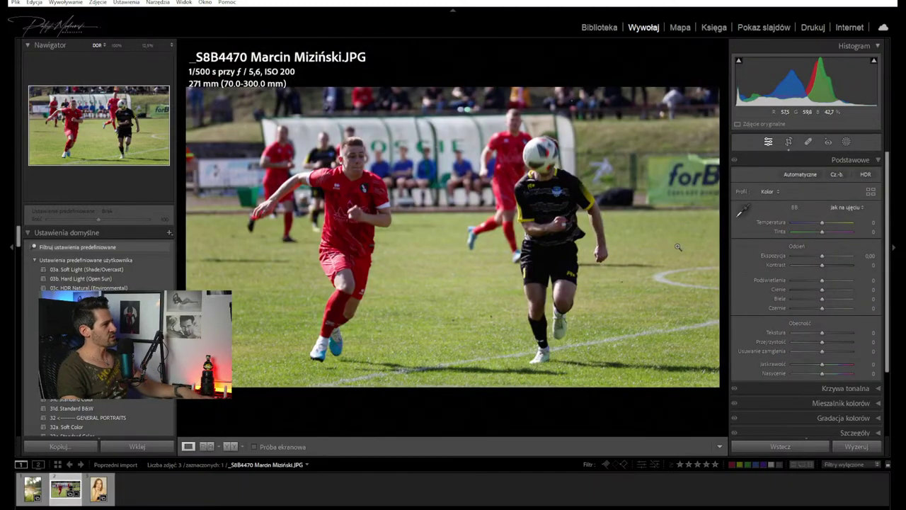
Set the crop aspect ratio to 16 x 10 and reframe it closely around the two running players
{"action": "key", "text": "r"}
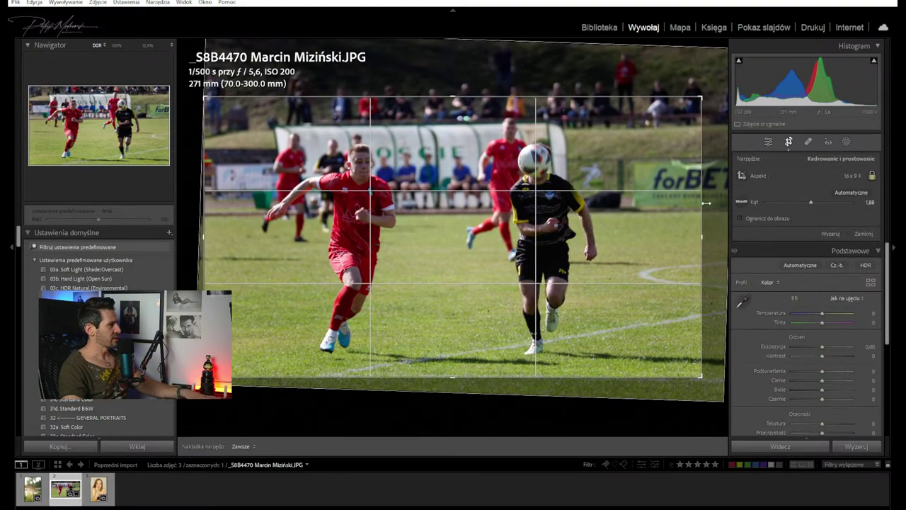
{"action": "left_click_drag", "start_coordinate": [701, 248], "coordinate": [698, 250]}
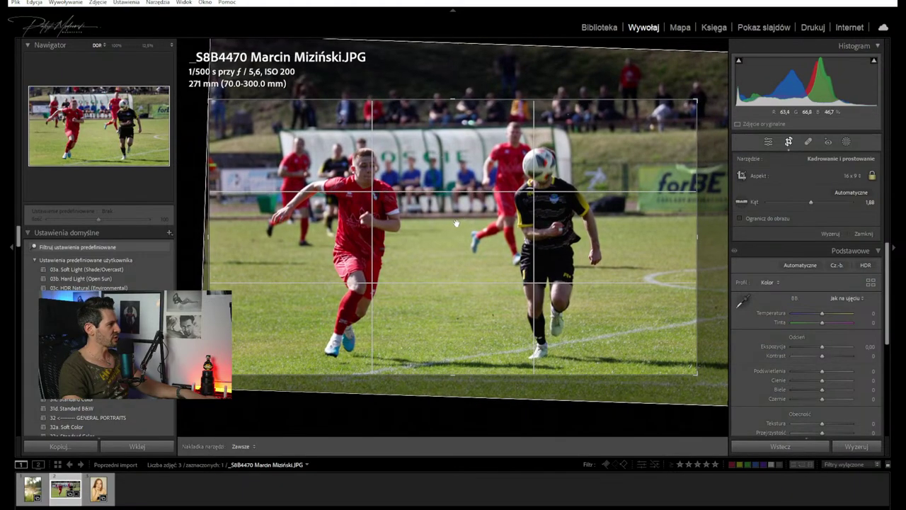
{"action": "left_click", "coordinate": [850, 182]}
{"action": "left_click", "coordinate": [752, 312]}
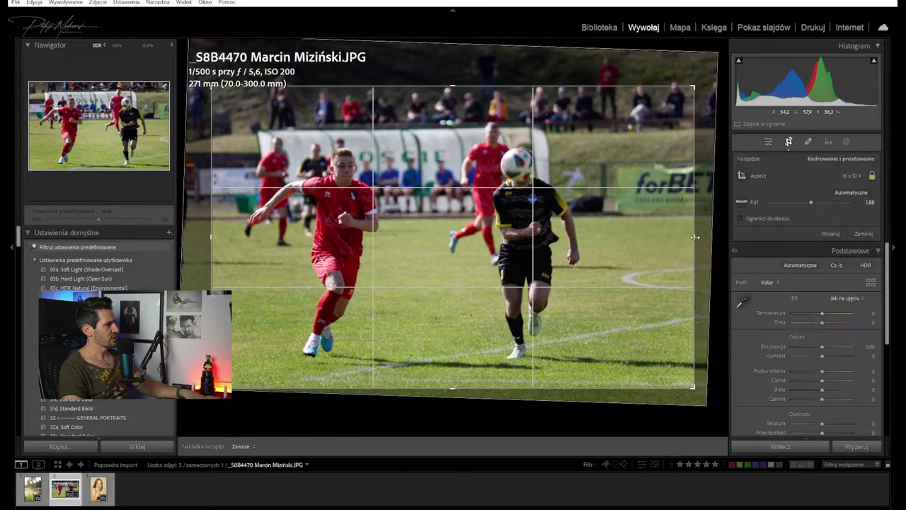
{"action": "left_click_drag", "start_coordinate": [673, 237], "coordinate": [688, 236]}
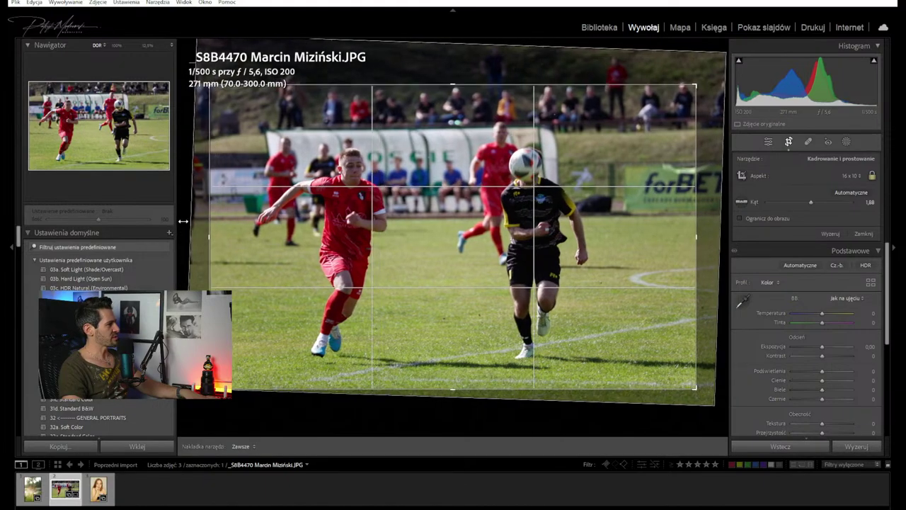
{"action": "left_click_drag", "start_coordinate": [333, 228], "coordinate": [344, 228]}
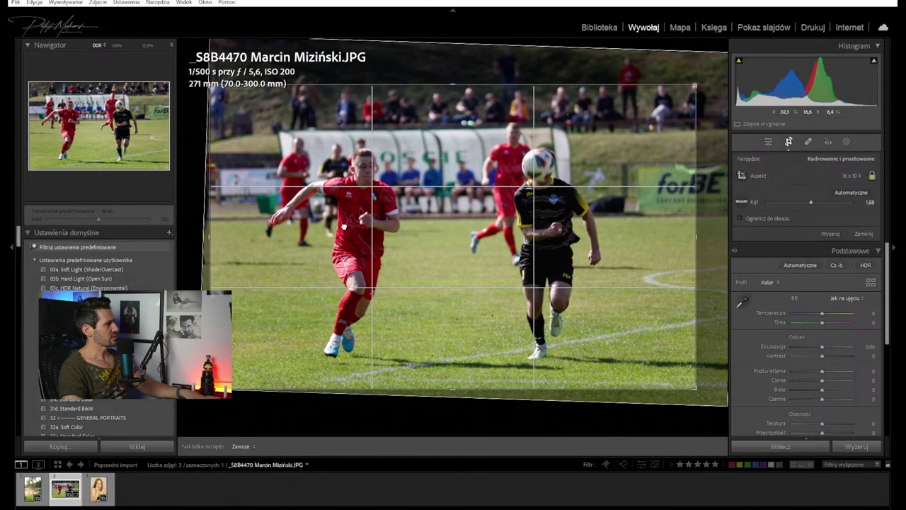
{"action": "key", "text": "Return"}
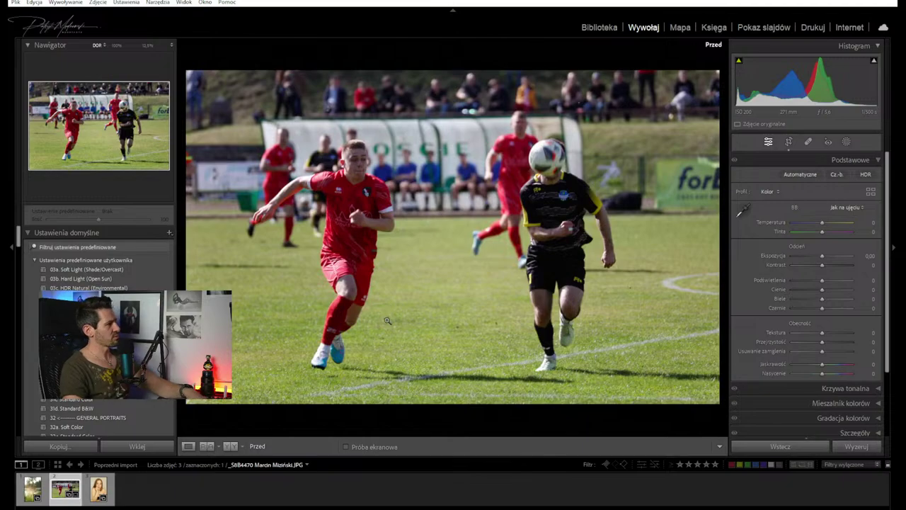
Tighten the 16 x 10 crop slightly and shift the photo sideways within the frame
{"action": "key", "text": "backslash"}
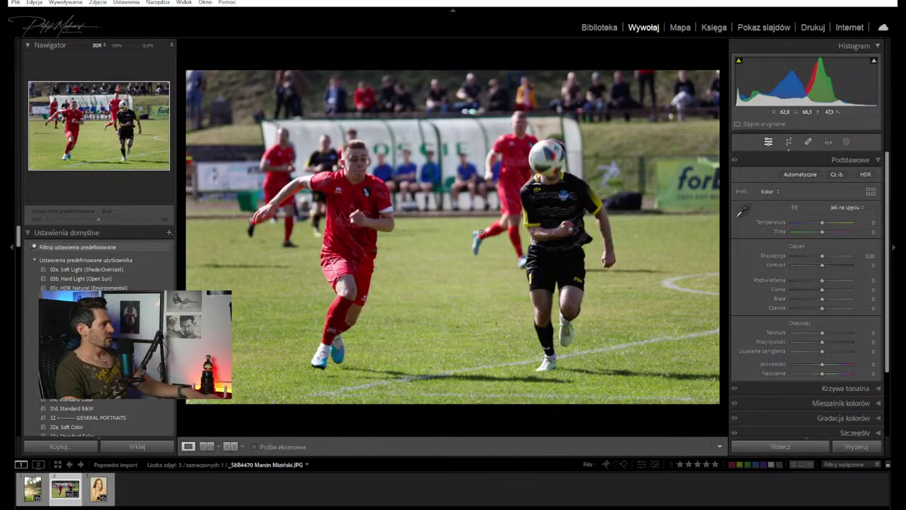
{"action": "key", "text": "r"}
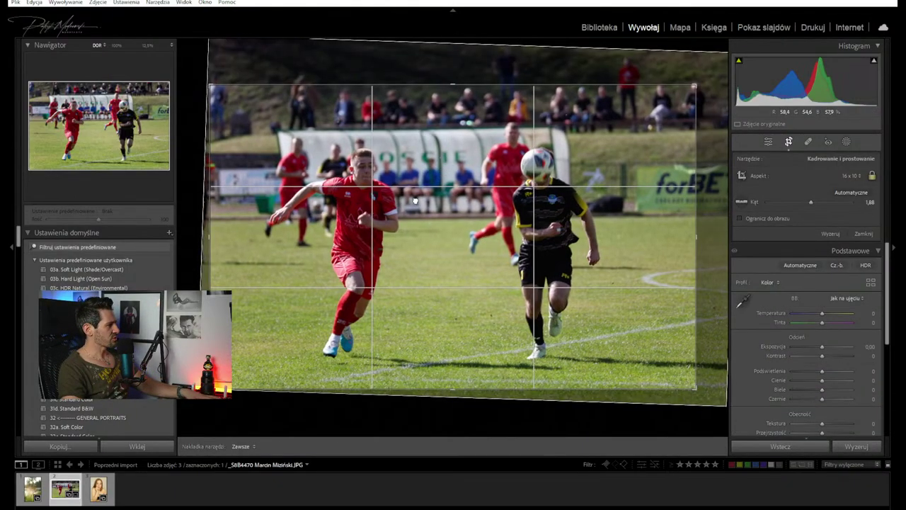
{"action": "left_click_drag", "start_coordinate": [420, 84], "coordinate": [421, 87]}
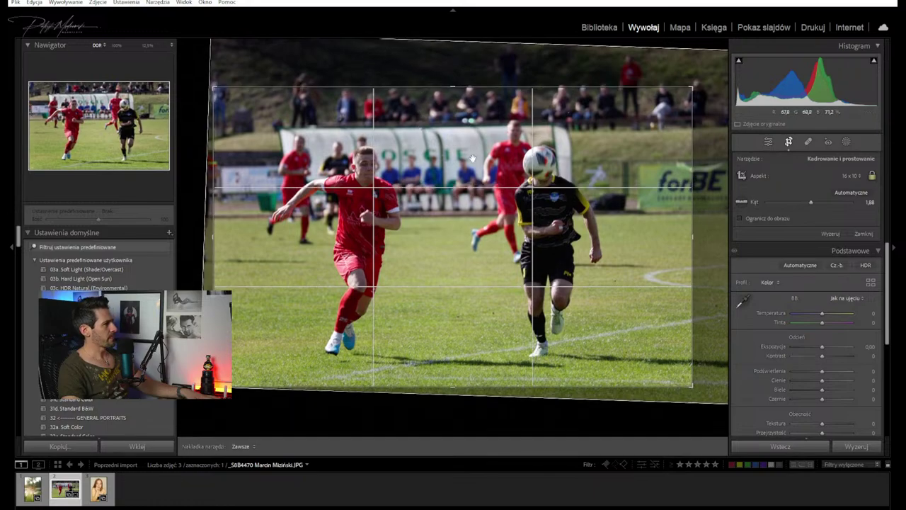
{"action": "left_click_drag", "start_coordinate": [473, 161], "coordinate": [476, 161]}
{"action": "key", "text": "Return"}
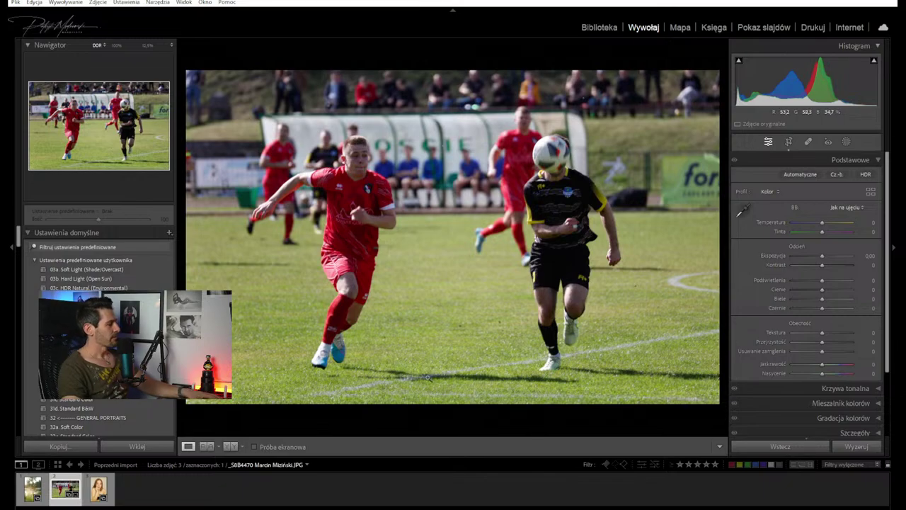
Fine-tune the straightening of the cropped photo to an angle of 2.08
{"action": "key", "text": "r"}
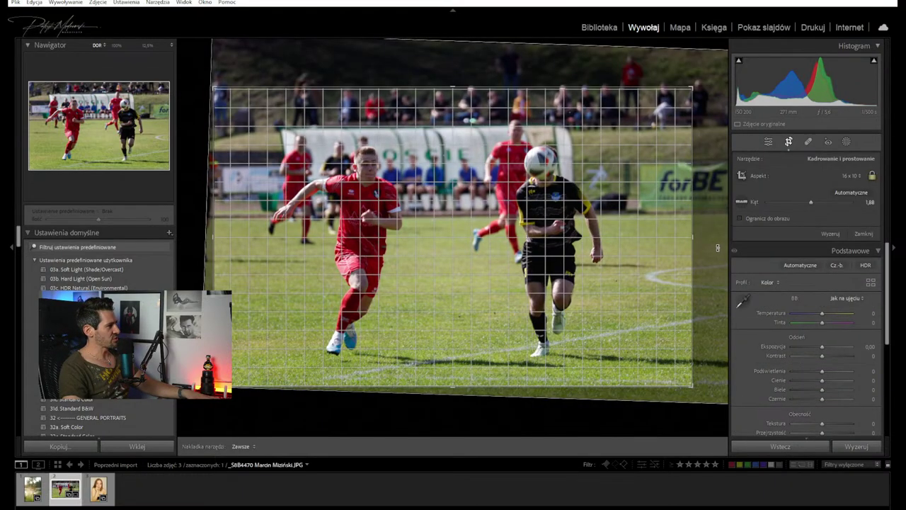
{"action": "left_click_drag", "start_coordinate": [717, 247], "coordinate": [715, 251]}
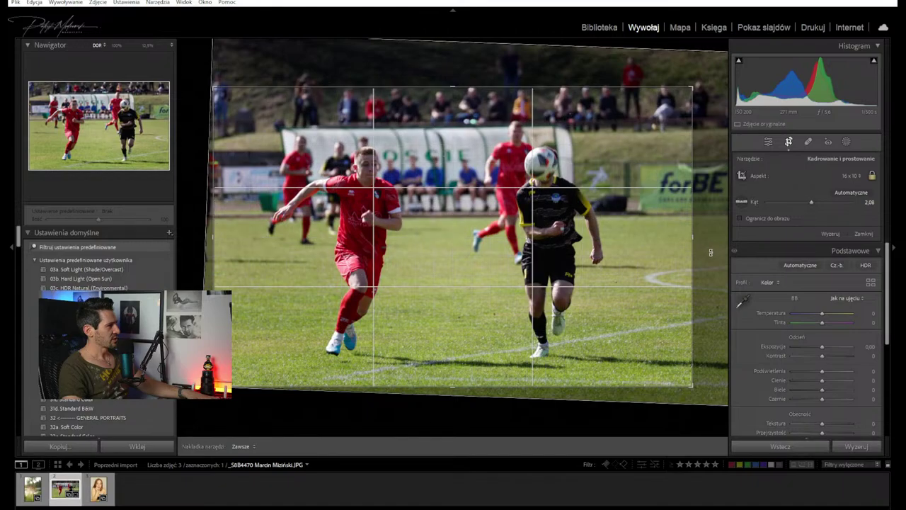
{"action": "key", "text": "Return"}
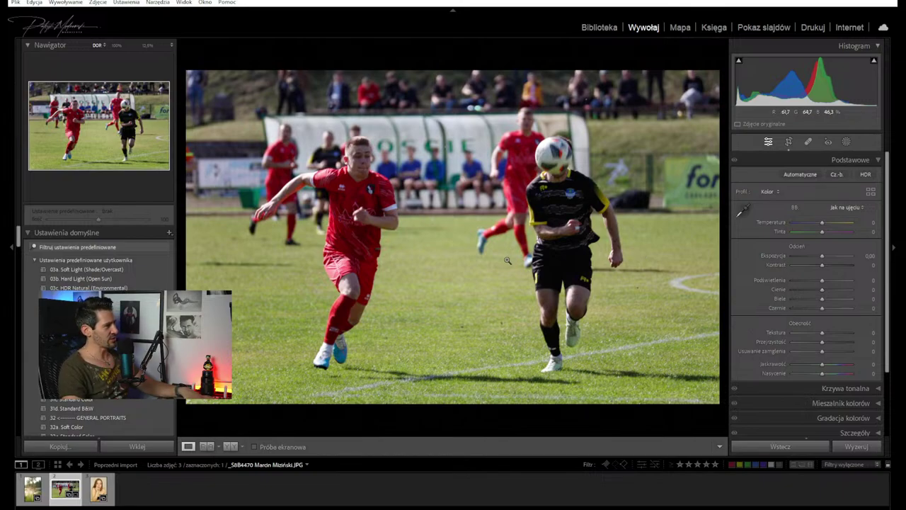
Retouch the small specks among the blurred spectators above the ball, healing the first and using content-aware Remove for the other two
{"action": "left_click", "coordinate": [579, 86]}
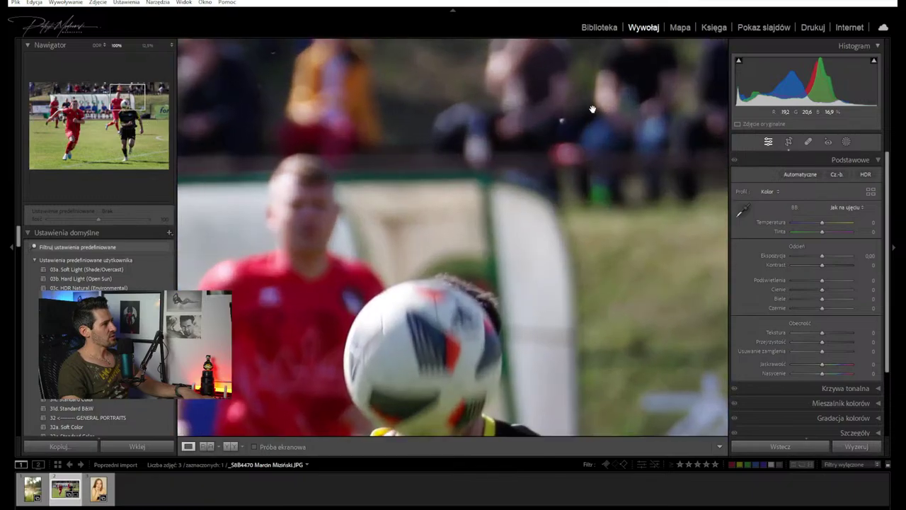
{"action": "left_click", "coordinate": [809, 142]}
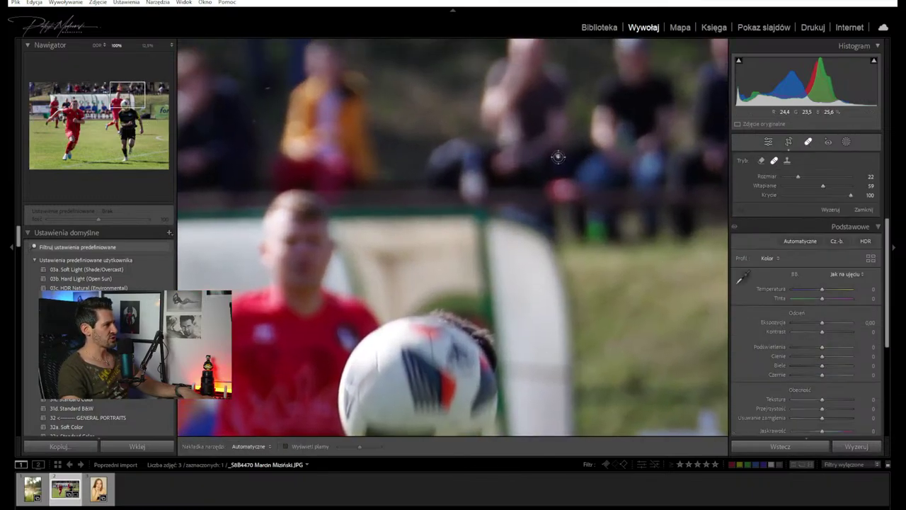
{"action": "left_click", "coordinate": [558, 156]}
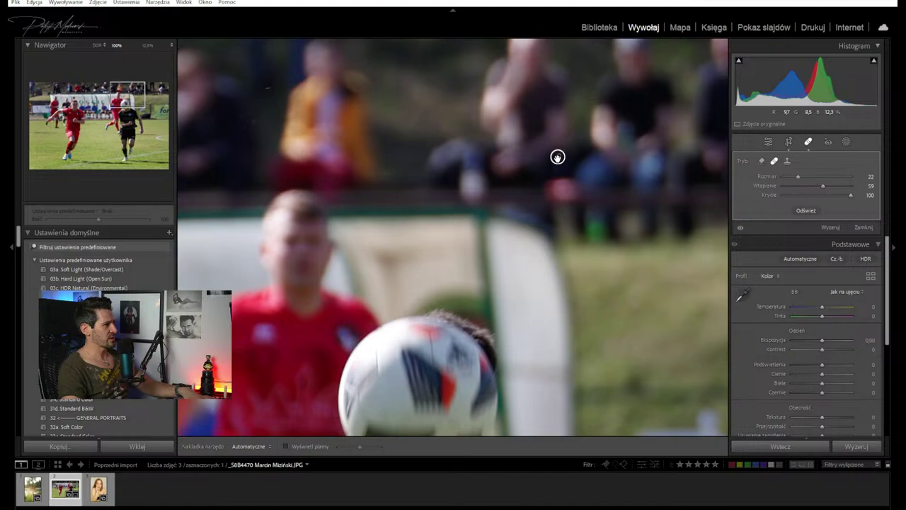
{"action": "left_click", "coordinate": [761, 163]}
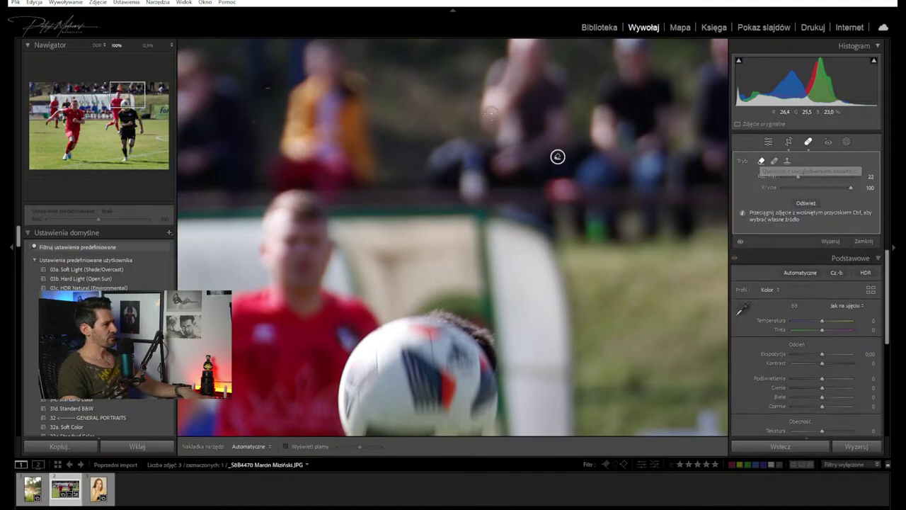
{"action": "left_click", "coordinate": [266, 88]}
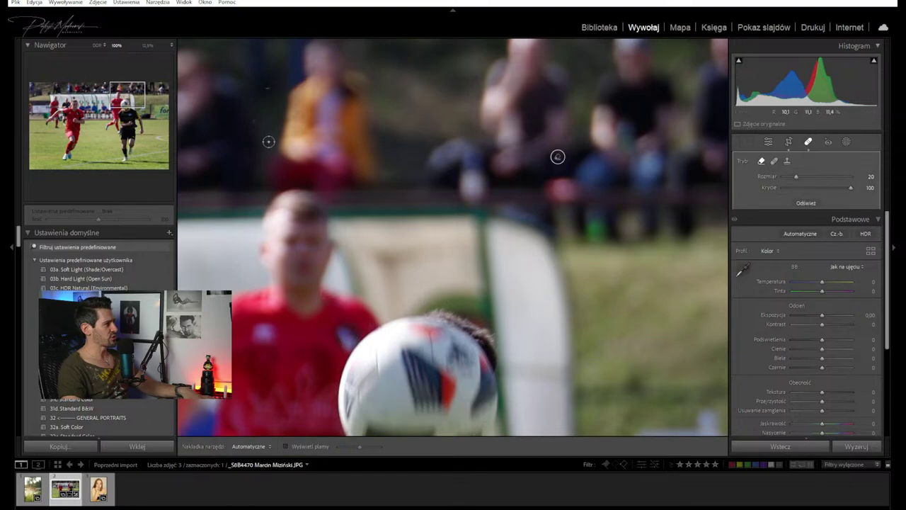
{"action": "left_click", "coordinate": [252, 122]}
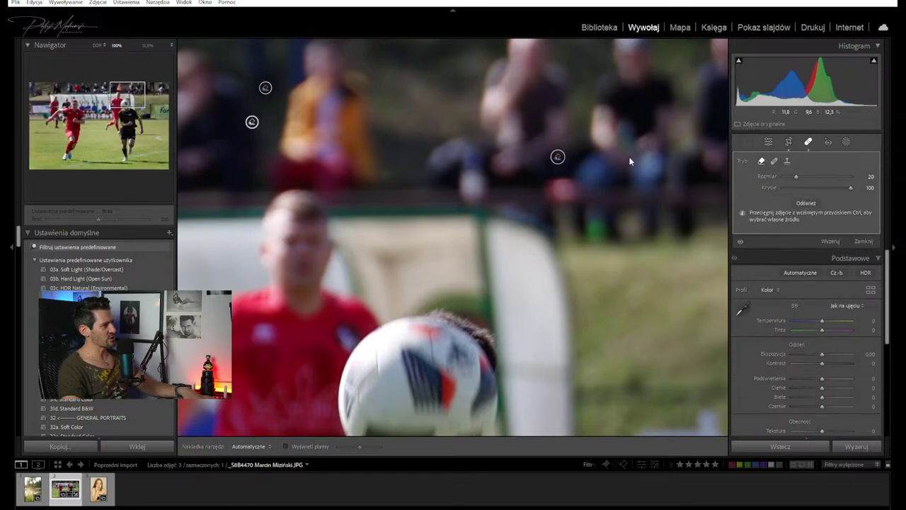
Switch the retouch beside the yellow-jacketed spectator to Heal, and try Heal on the one nearer the dark-shirted spectators before restoring content-aware Remove
{"action": "left_click_drag", "start_coordinate": [482, 178], "coordinate": [558, 245]}
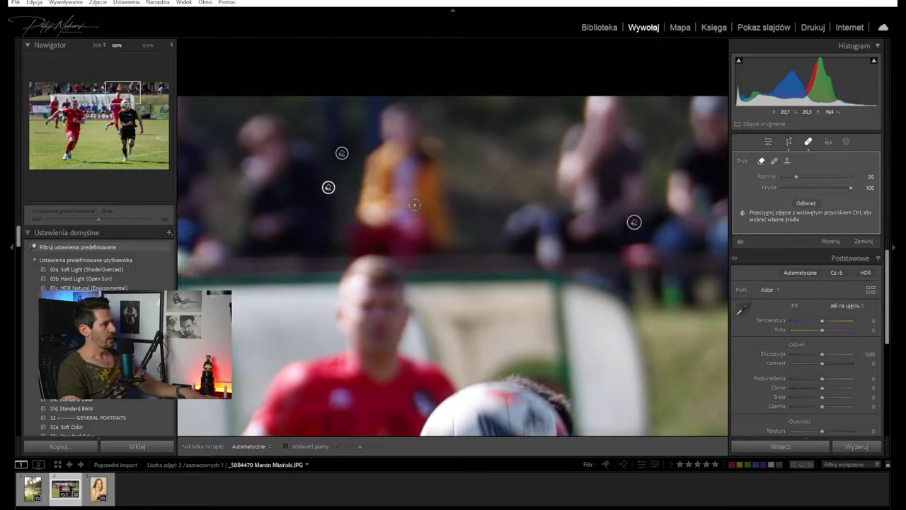
{"action": "left_click", "coordinate": [774, 161]}
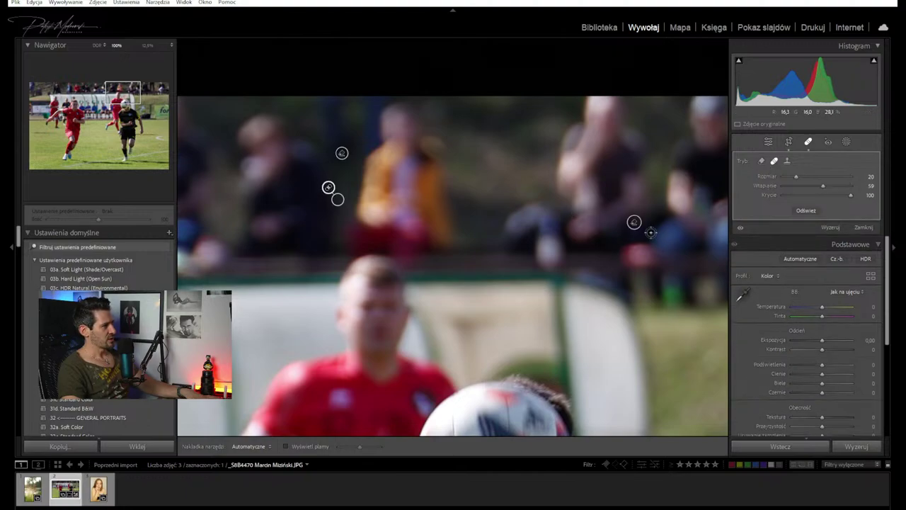
{"action": "left_click", "coordinate": [634, 223]}
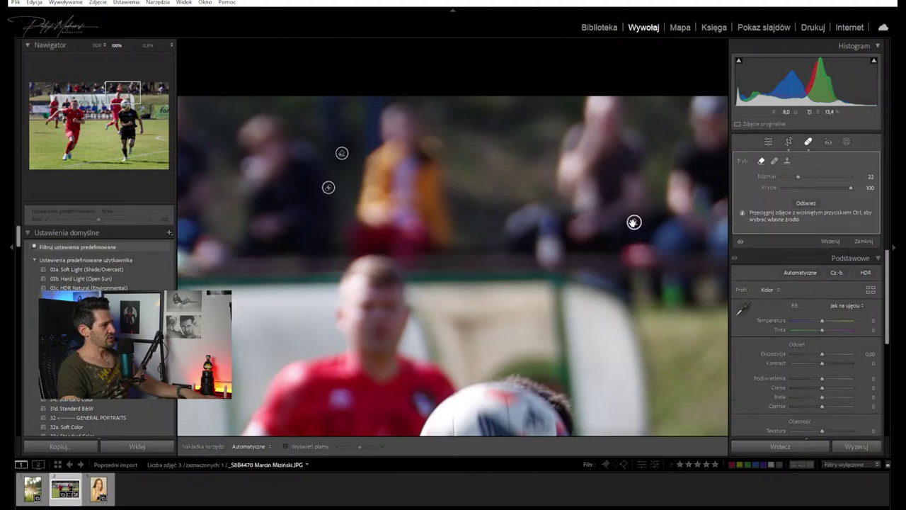
{"action": "left_click", "coordinate": [774, 161]}
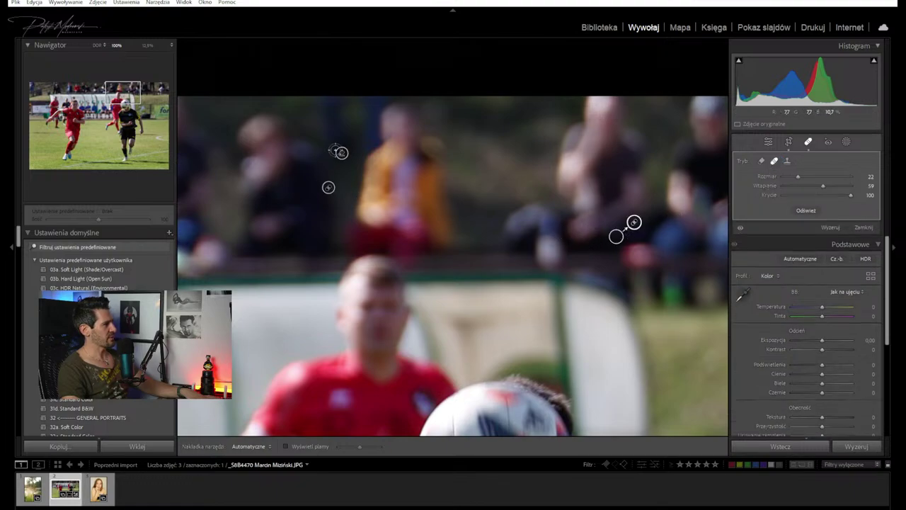
{"action": "left_click", "coordinate": [762, 161]}
Remove the specks on the dugout frame and on the seated player in blue with content-aware Remove
{"action": "mouse_move", "coordinate": [482, 261]}
{"action": "left_mouse_down"}
{"action": "mouse_move", "coordinate": [478, 210]}
{"action": "mouse_move", "coordinate": [459, 175]}
{"action": "left_mouse_up"}
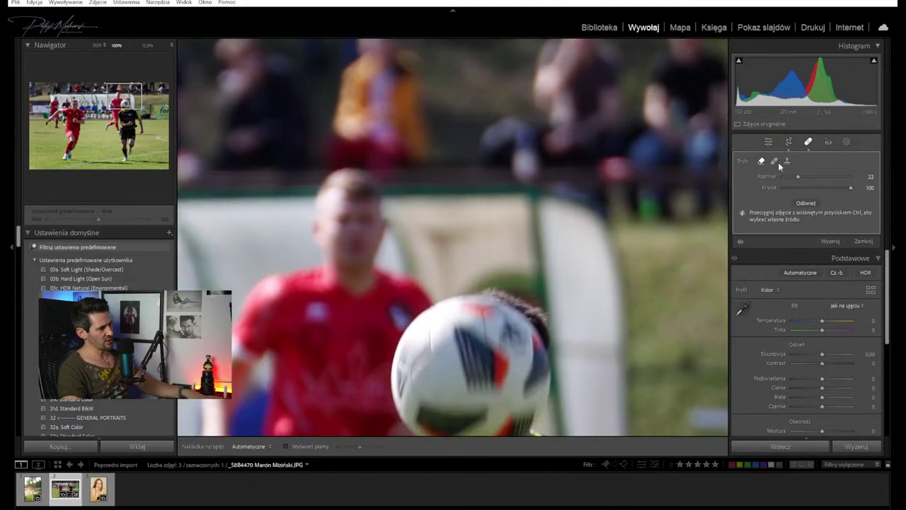
{"action": "left_click_drag", "start_coordinate": [478, 418], "coordinate": [502, 251]}
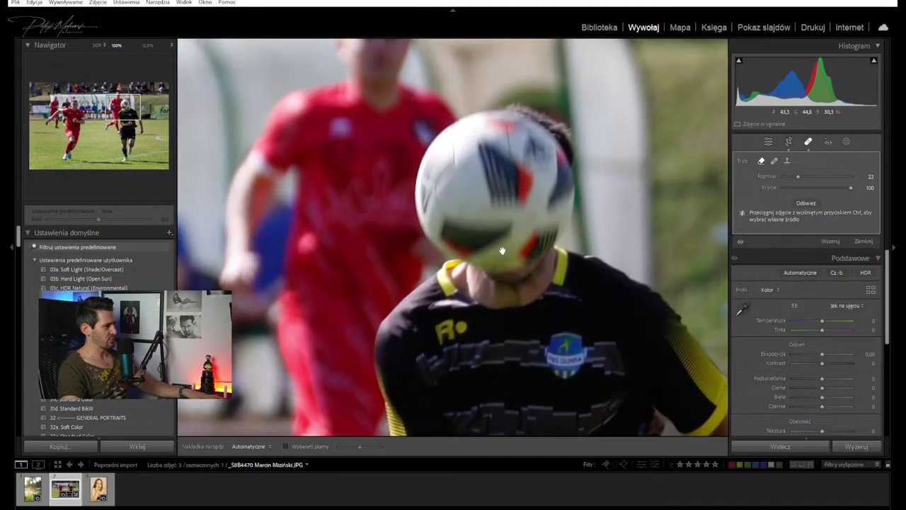
{"action": "left_click", "coordinate": [502, 250]}
{"action": "left_click", "coordinate": [429, 138]}
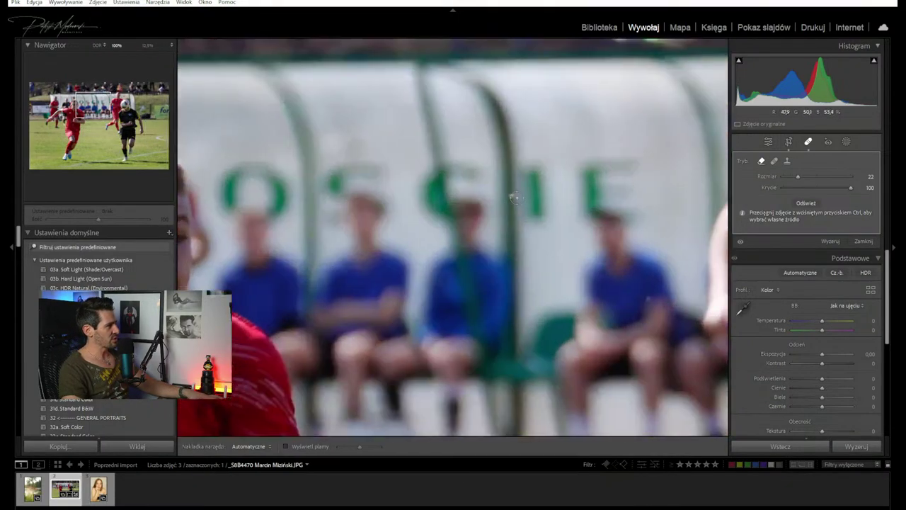
{"action": "left_click", "coordinate": [648, 299]}
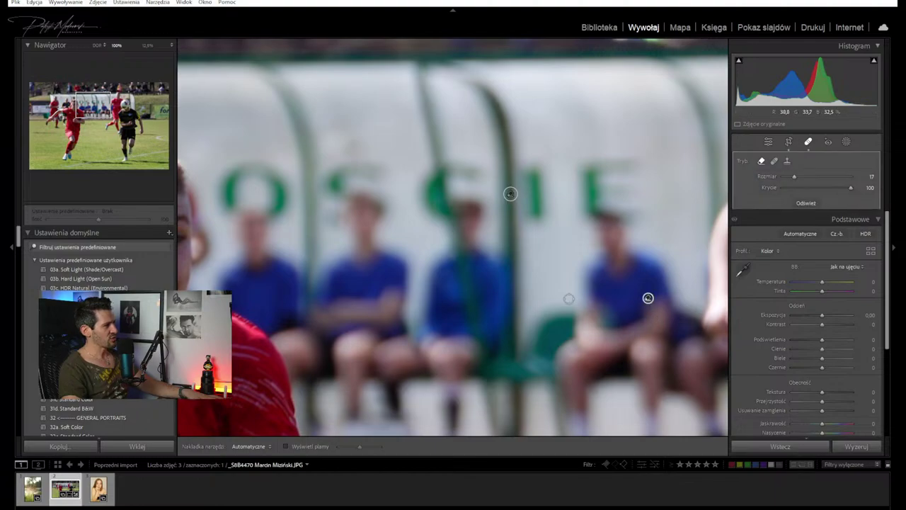
{"action": "left_click", "coordinate": [534, 288]}
{"action": "left_click", "coordinate": [535, 288]}
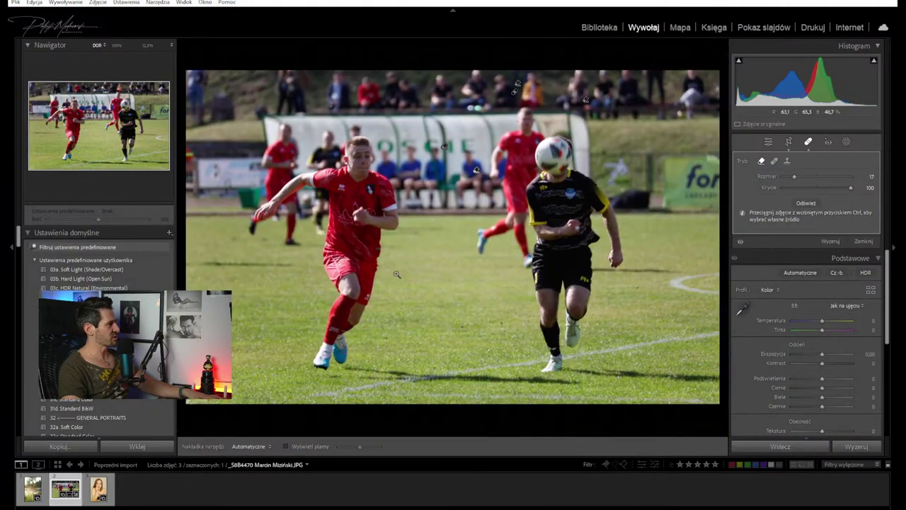
Remove the dark specks from the grass beside the player in black, using content-aware Remove at brush sizes 25 and 20
{"action": "left_click", "coordinate": [618, 287]}
{"action": "scroll", "coordinate": [625, 286], "scroll_direction": "up", "scroll_amount": 4}
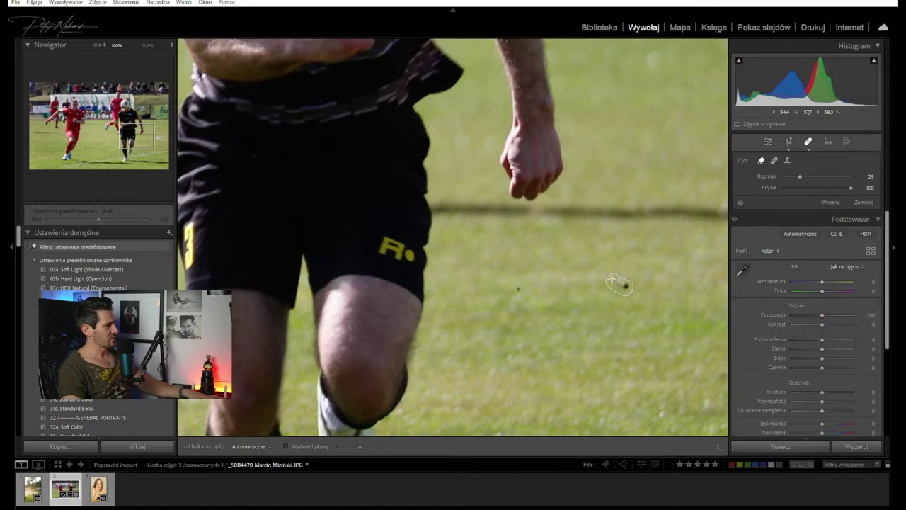
{"action": "scroll", "coordinate": [618, 283], "scroll_direction": "down", "scroll_amount": 2}
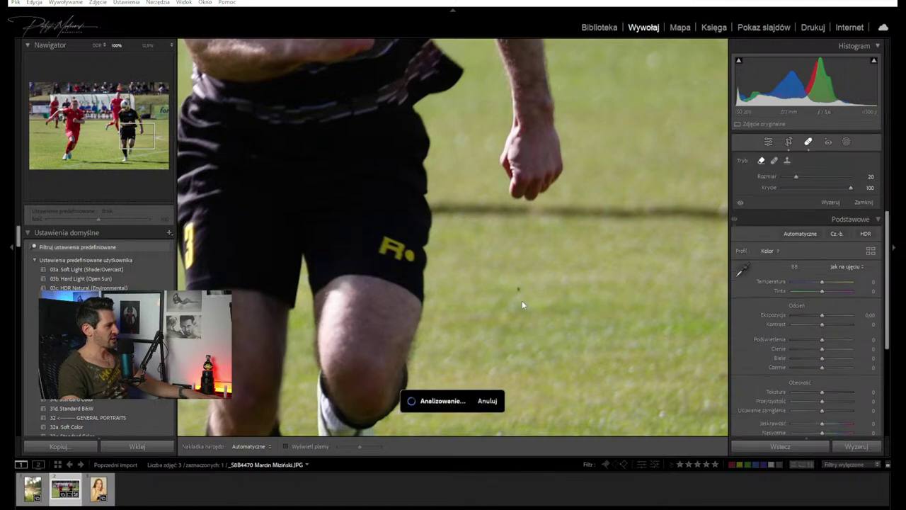
{"action": "left_click_drag", "start_coordinate": [522, 304], "coordinate": [691, 55]}
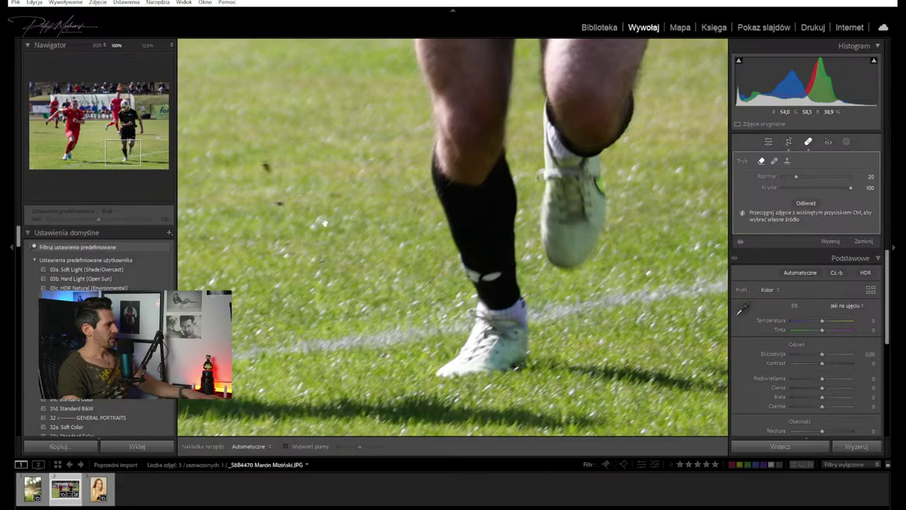
{"action": "key", "text": "z"}
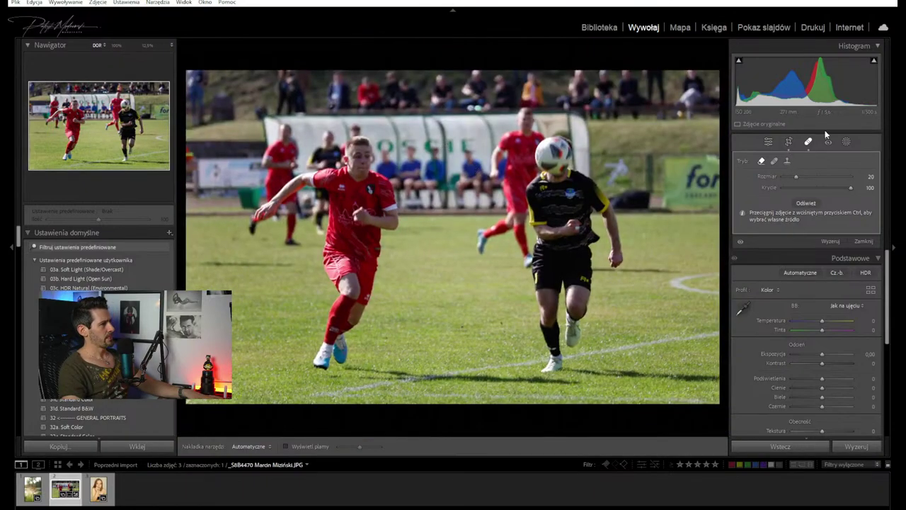
Try the automatic white balance on the photo and return it to As Shot
{"action": "left_click", "coordinate": [847, 141]}
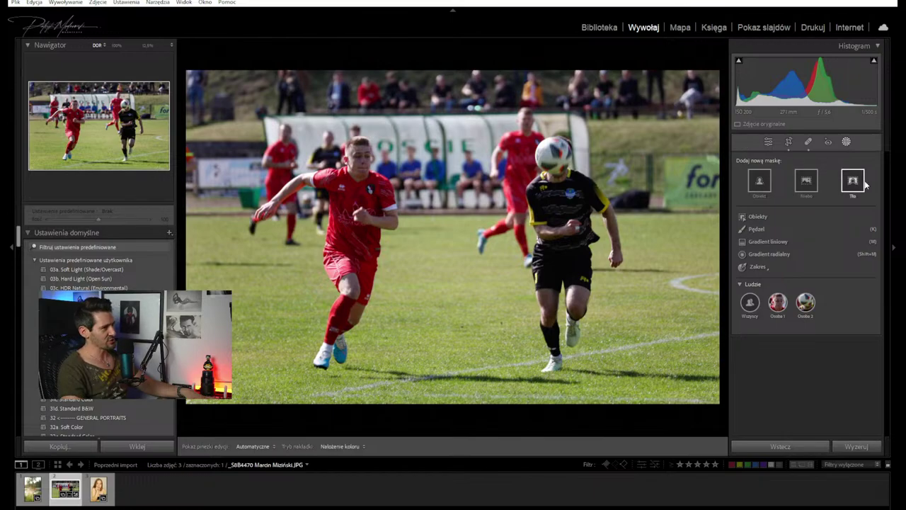
{"action": "left_click", "coordinate": [768, 142]}
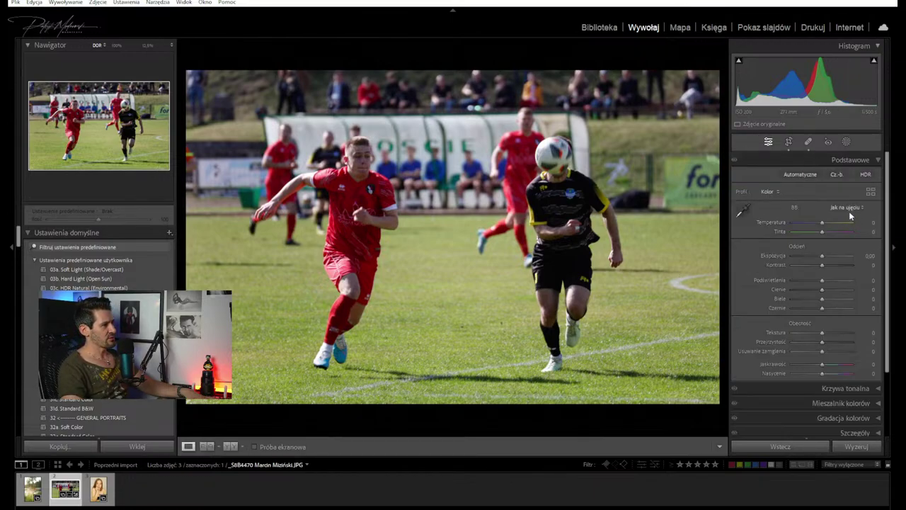
{"action": "left_click", "coordinate": [849, 208]}
{"action": "left_click", "coordinate": [822, 228]}
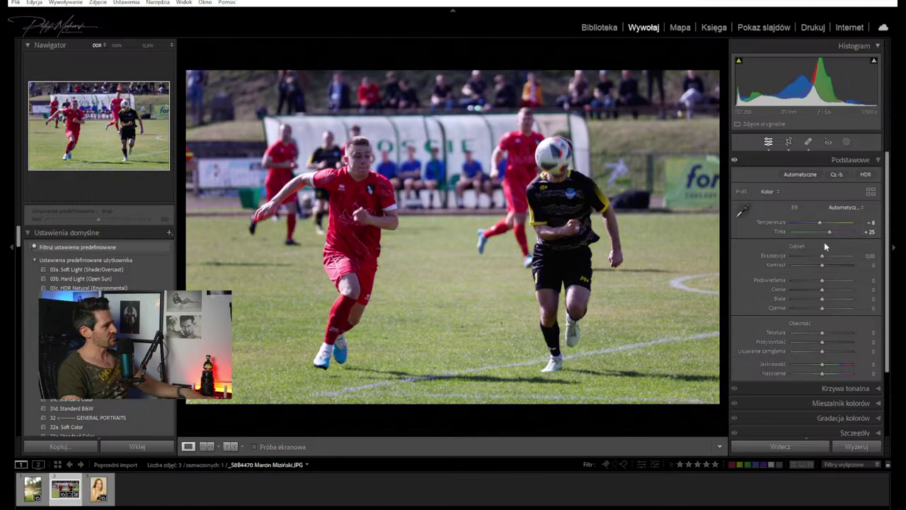
{"action": "left_click", "coordinate": [846, 208]}
{"action": "left_click", "coordinate": [820, 218]}
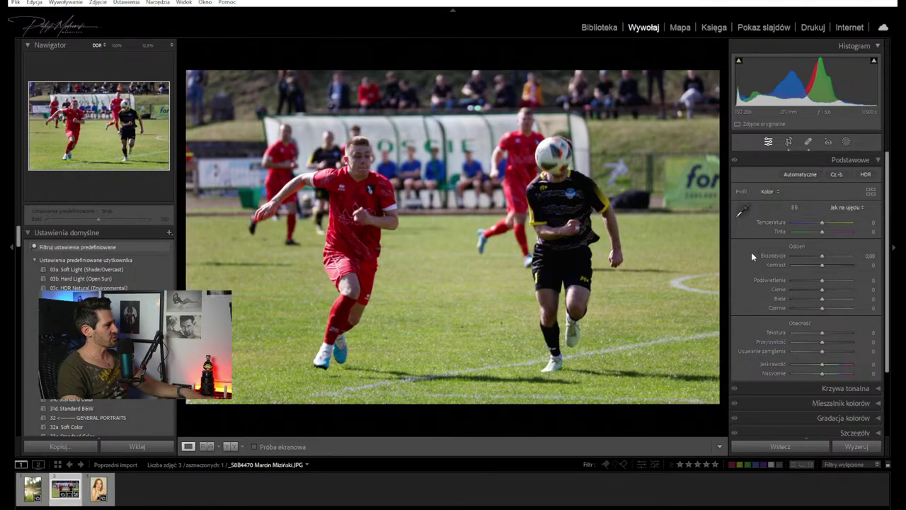
Cool the photo slightly by setting the white balance temperature to -1
{"action": "left_click_drag", "start_coordinate": [822, 222], "coordinate": [820, 223]}
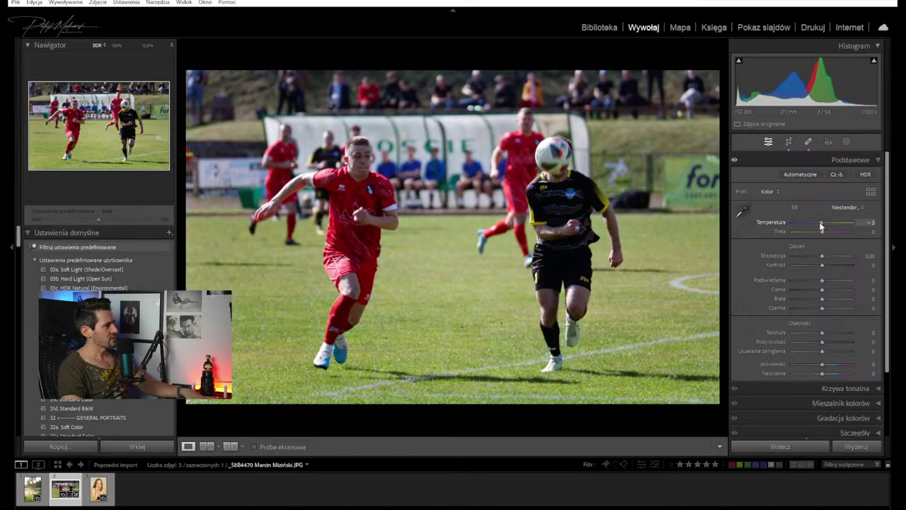
{"action": "left_click", "coordinate": [866, 222]}
{"action": "type", "text": "-1"}
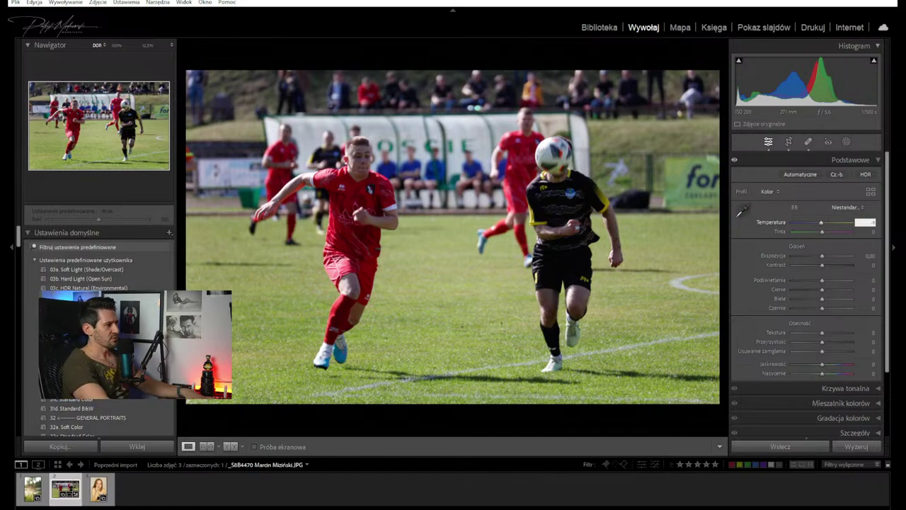
{"action": "key", "text": "Return"}
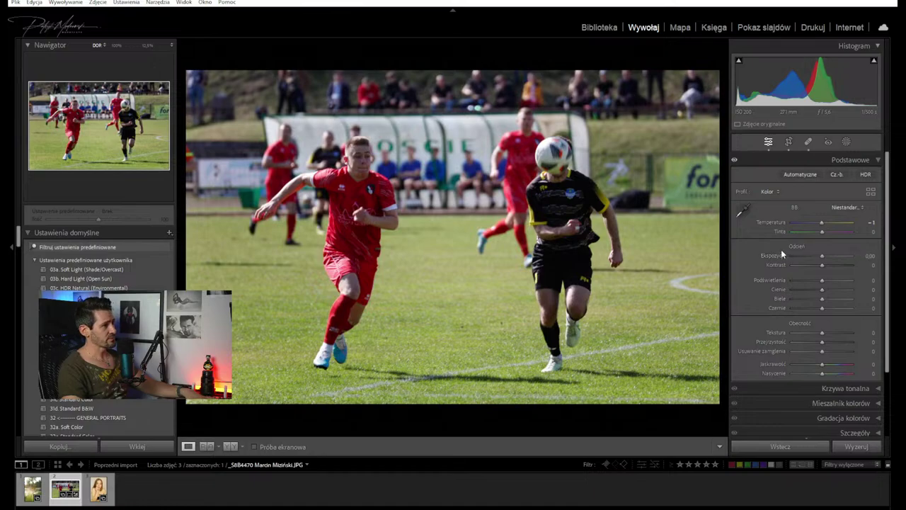
Try the photo's exposure at +1.02, reset it, and settle on +0.31
{"action": "left_click_drag", "start_coordinate": [822, 264], "coordinate": [824, 266]}
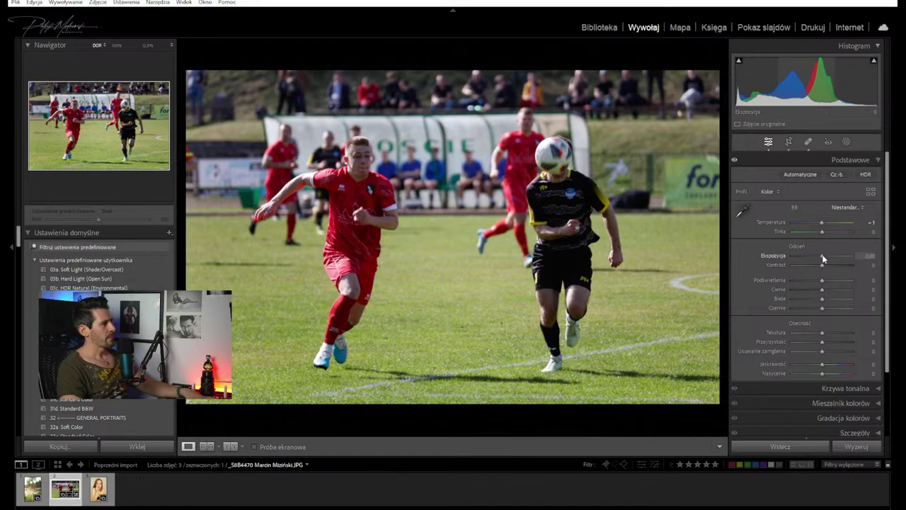
{"action": "left_click_drag", "start_coordinate": [823, 257], "coordinate": [830, 258]}
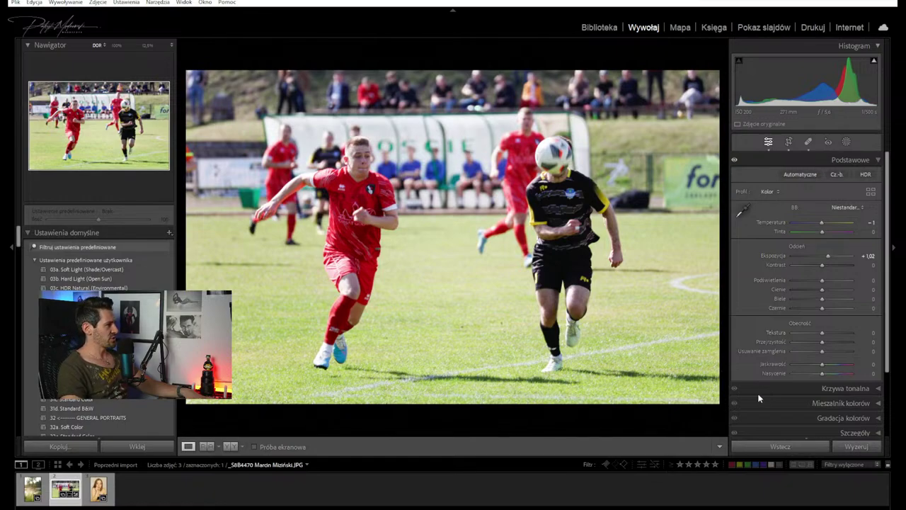
{"action": "double_click", "coordinate": [828, 255]}
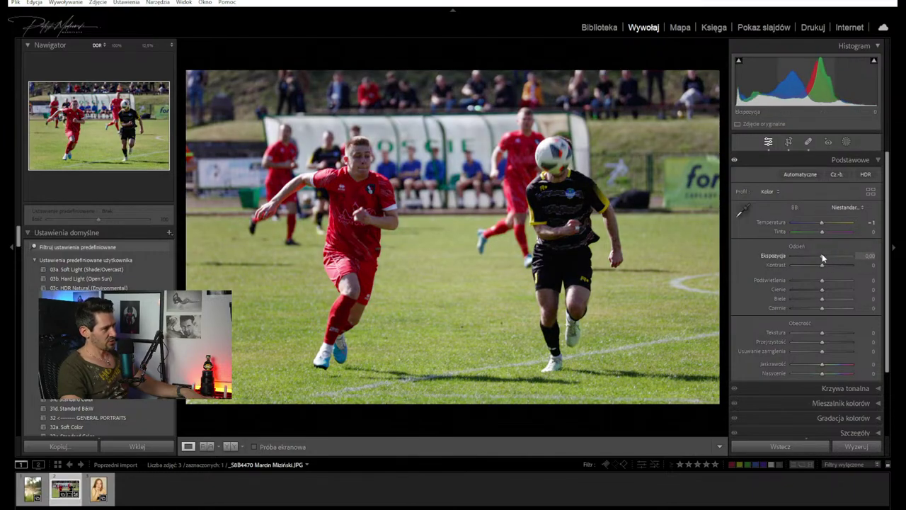
{"action": "left_click_drag", "start_coordinate": [822, 254], "coordinate": [824, 255]}
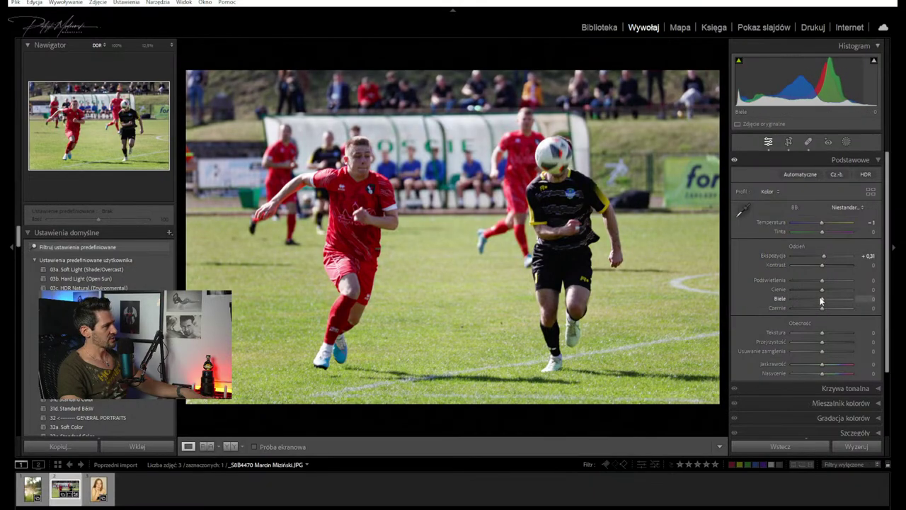
Try an object mask over the running player in red in the foreground, and undo it
{"action": "left_click", "coordinate": [846, 141]}
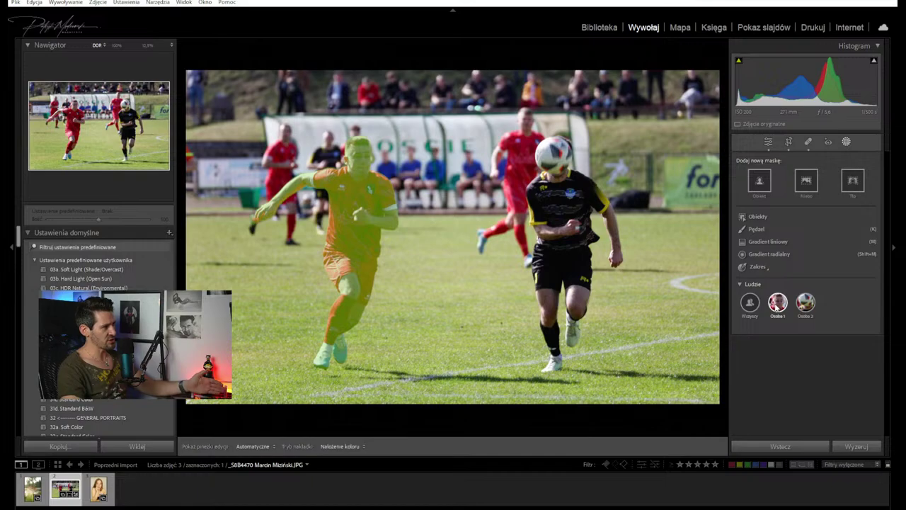
{"action": "left_click", "coordinate": [756, 216]}
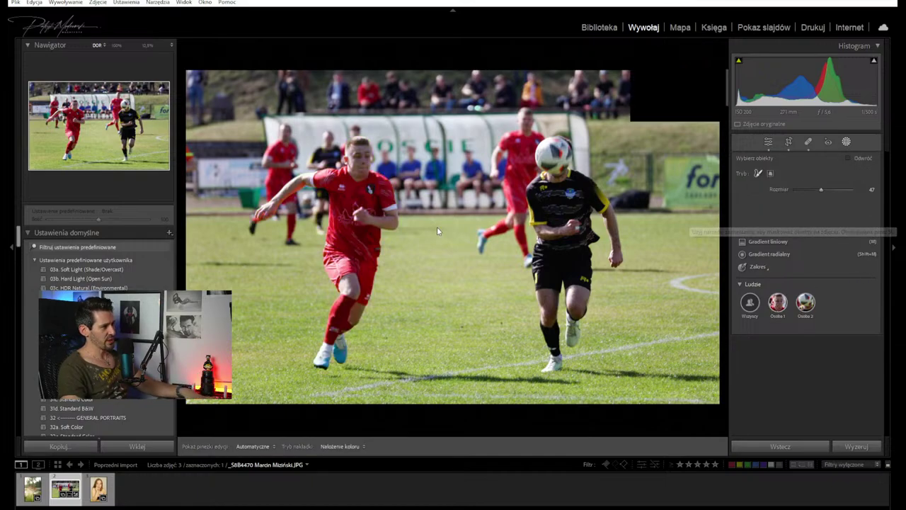
{"action": "mouse_move", "coordinate": [330, 347]}
{"action": "left_mouse_down"}
{"action": "mouse_move", "coordinate": [353, 272]}
{"action": "mouse_move", "coordinate": [356, 171]}
{"action": "mouse_move", "coordinate": [371, 208]}
{"action": "mouse_move", "coordinate": [313, 187]}
{"action": "mouse_move", "coordinate": [283, 203]}
{"action": "left_mouse_up"}
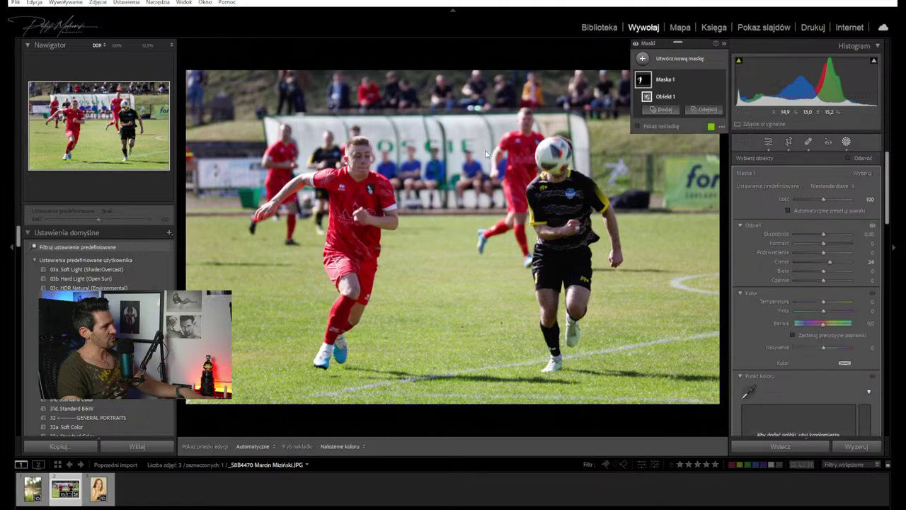
{"action": "mouse_move", "coordinate": [360, 205]}
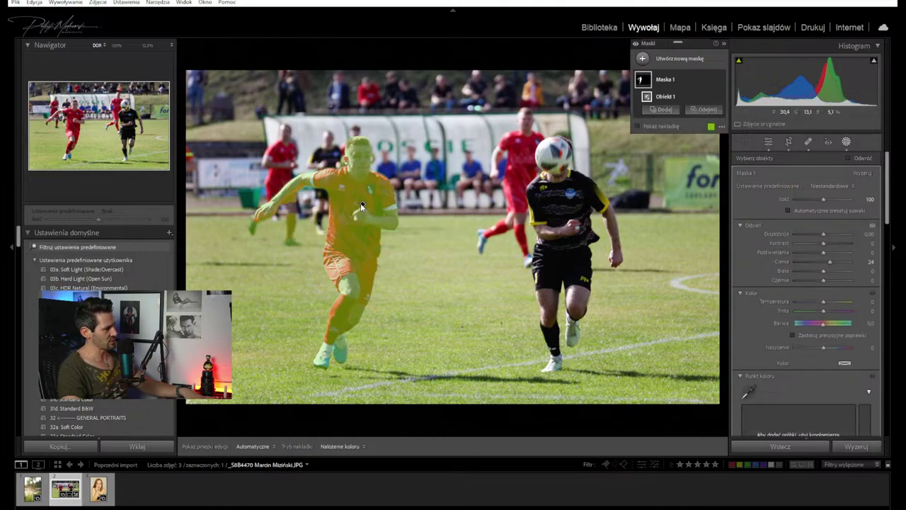
{"action": "key", "text": "ctrl+z"}
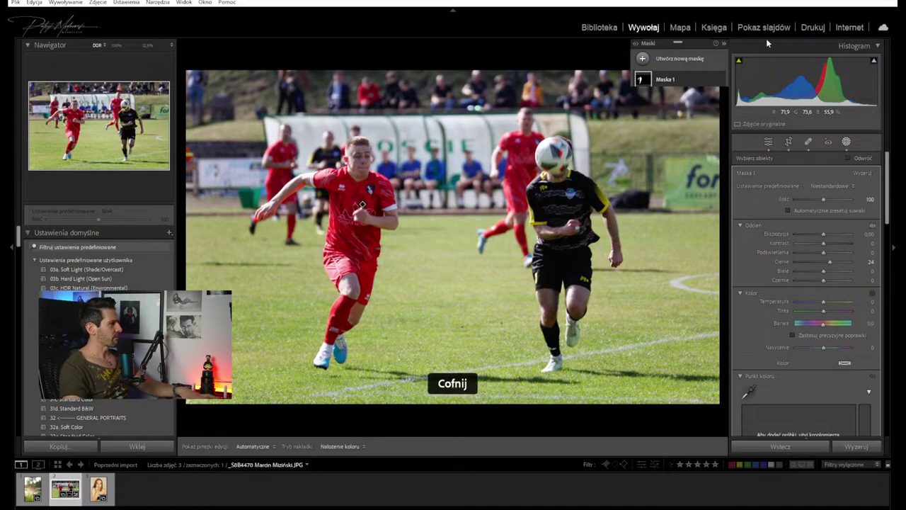
Try an object mask brushed at size 23 over the running red player and his outstretched arm, and remove it
{"action": "key", "text": "ctrl+z"}
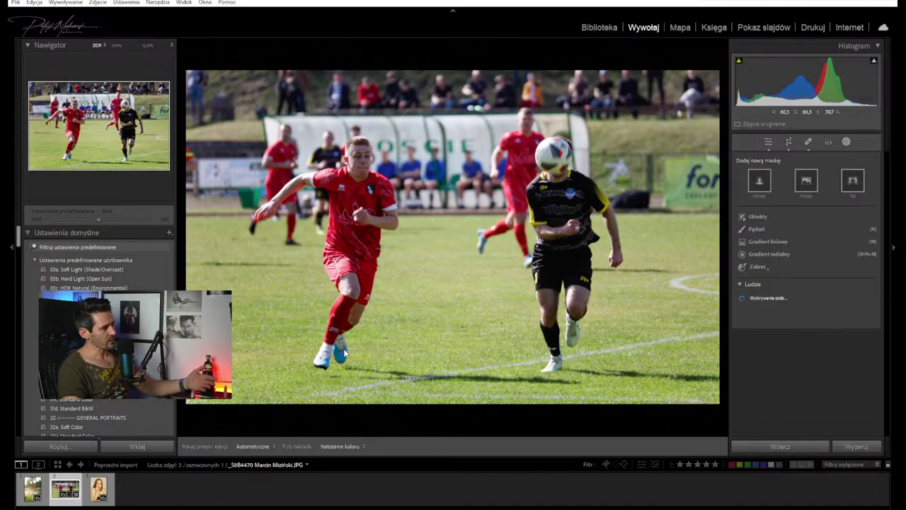
{"action": "left_click", "coordinate": [757, 217]}
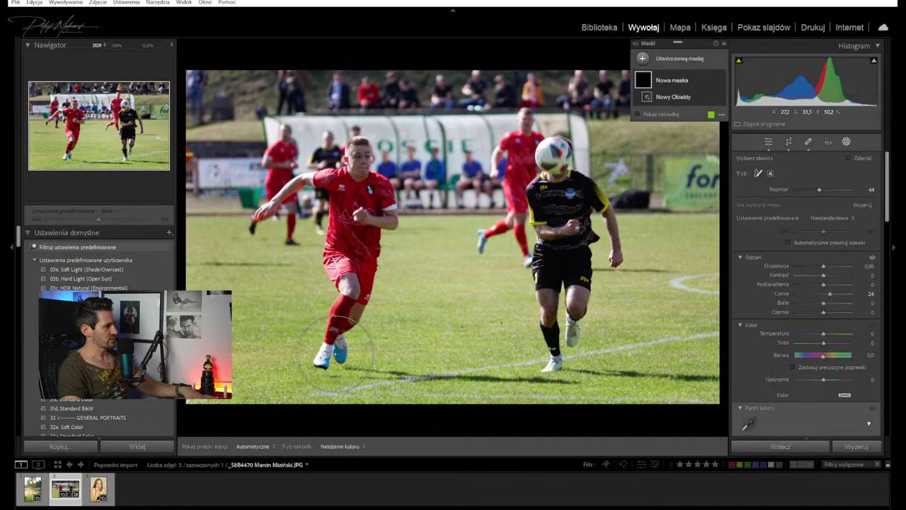
{"action": "scroll", "coordinate": [336, 350], "scroll_direction": "down", "scroll_amount": 5}
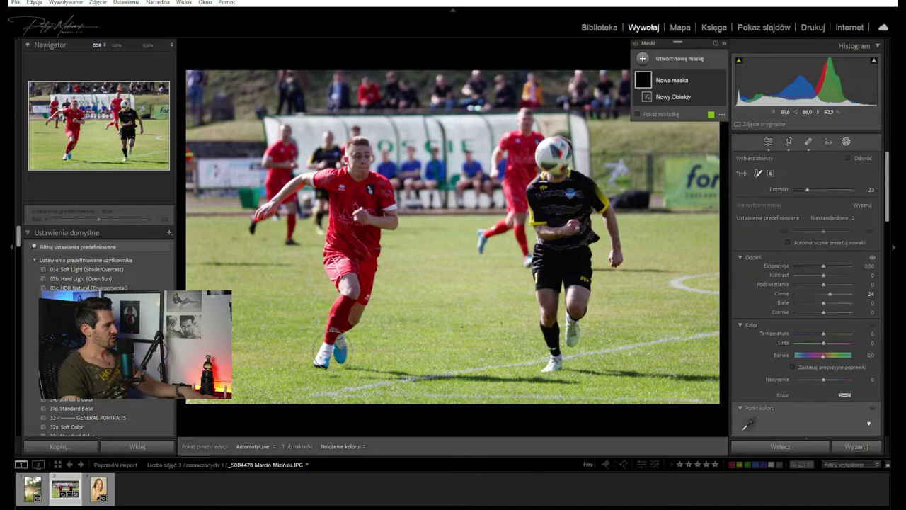
{"action": "mouse_move", "coordinate": [336, 350]}
{"action": "left_mouse_down"}
{"action": "mouse_move", "coordinate": [343, 330]}
{"action": "mouse_move", "coordinate": [327, 252]}
{"action": "mouse_move", "coordinate": [342, 180]}
{"action": "mouse_move", "coordinate": [359, 150]}
{"action": "mouse_move", "coordinate": [356, 184]}
{"action": "mouse_move", "coordinate": [383, 191]}
{"action": "mouse_move", "coordinate": [384, 216]}
{"action": "mouse_move", "coordinate": [355, 215]}
{"action": "mouse_move", "coordinate": [355, 292]}
{"action": "mouse_move", "coordinate": [354, 262]}
{"action": "left_mouse_up"}
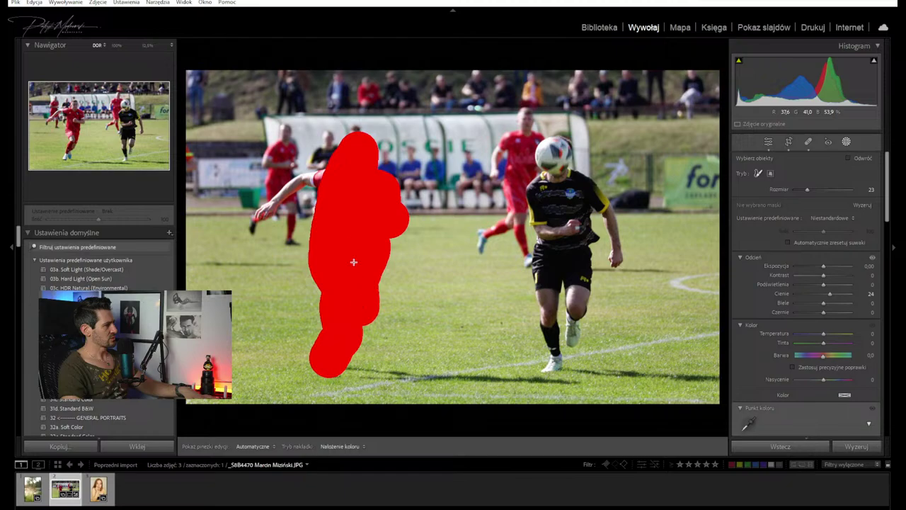
{"action": "left_click_drag", "start_coordinate": [333, 182], "coordinate": [266, 202]}
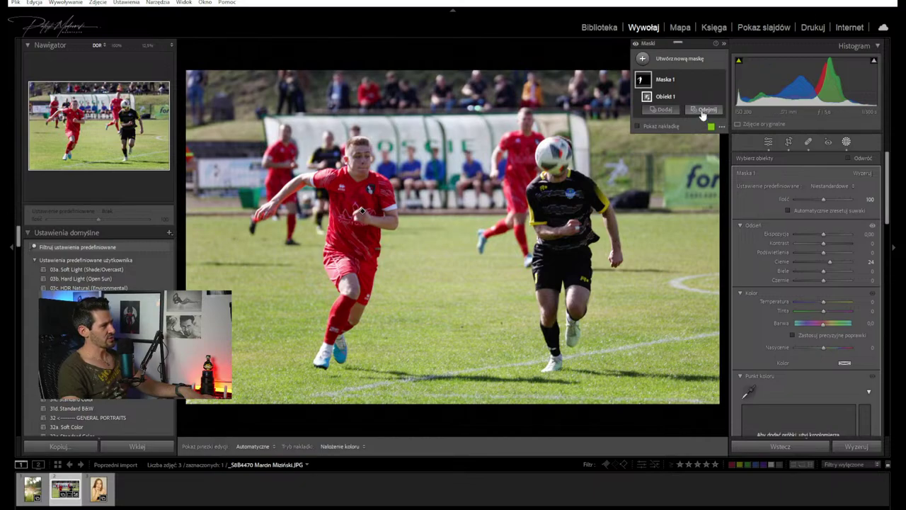
{"action": "left_click", "coordinate": [682, 80]}
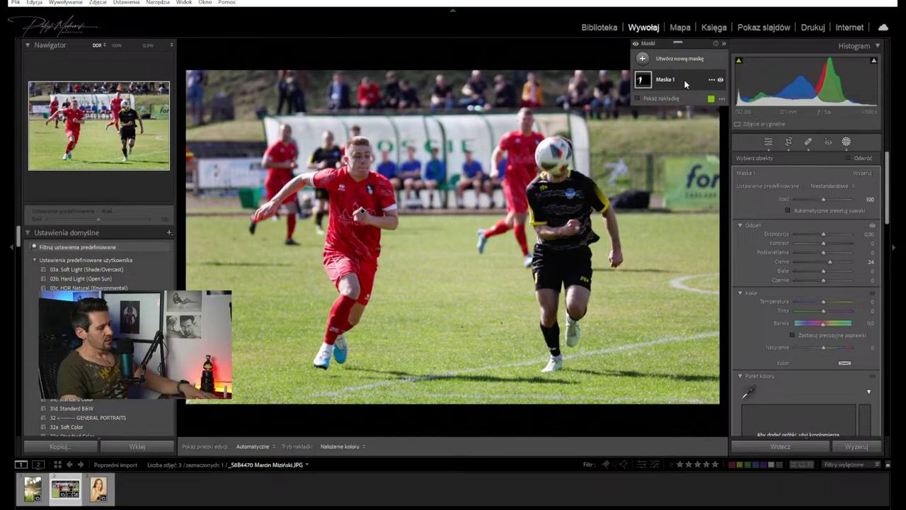
{"action": "left_click", "coordinate": [676, 58]}
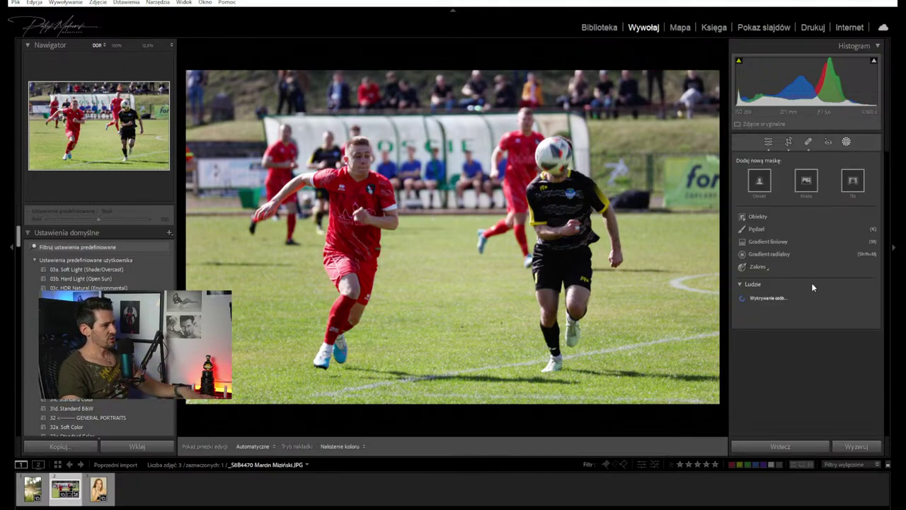
Start a person mask on the running red player, try the face and body skin areas, and clear the whole-person selection
{"action": "left_click", "coordinate": [776, 310]}
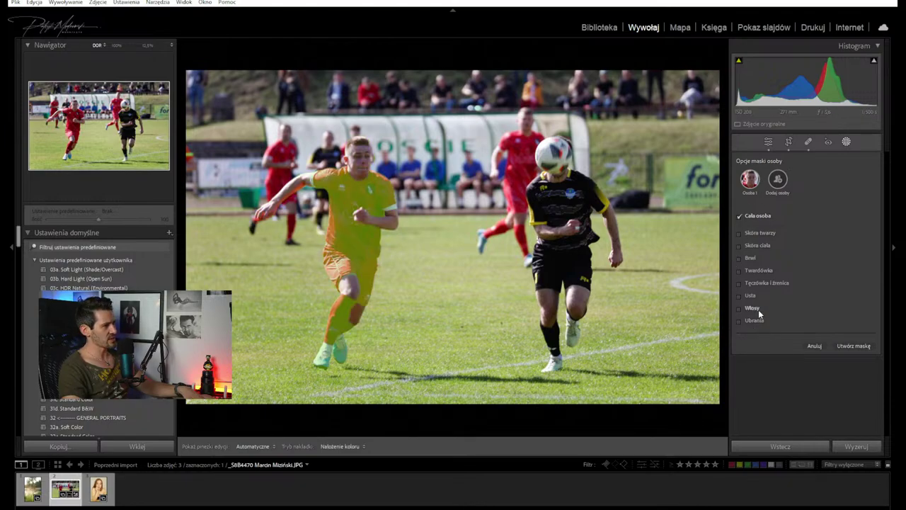
{"action": "left_click", "coordinate": [751, 233]}
{"action": "left_click", "coordinate": [751, 245]}
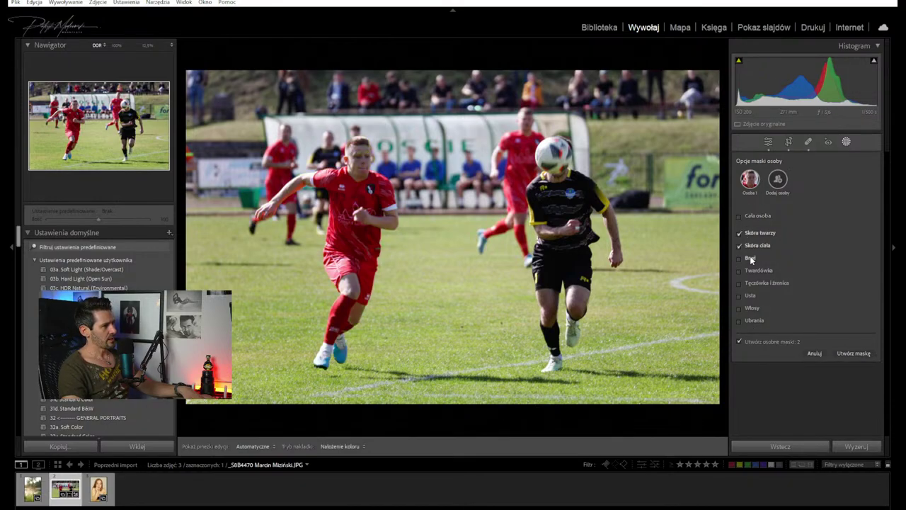
{"action": "left_click", "coordinate": [752, 216]}
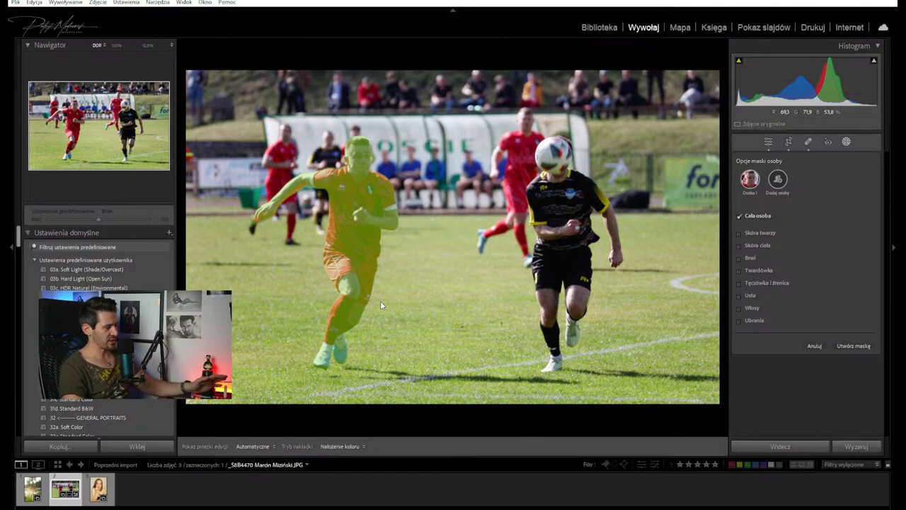
{"action": "left_click", "coordinate": [756, 215]}
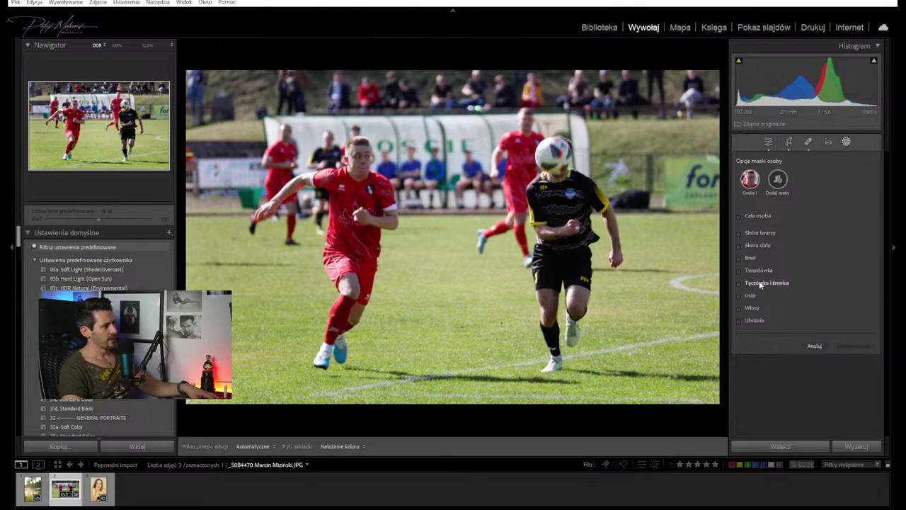
Create one combined mask of the red player's face skin, eyebrows, eye sclera, iris and pupil, lips and hair
{"action": "mouse_move", "coordinate": [754, 236]}
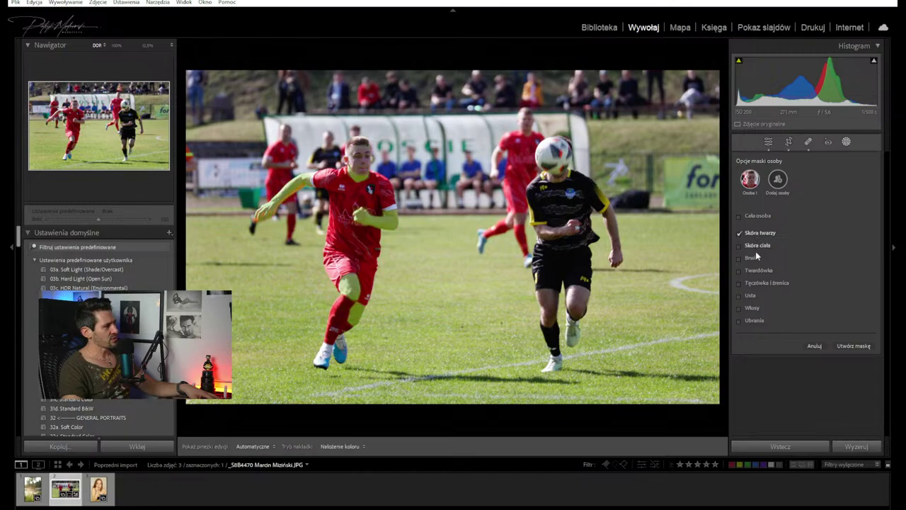
{"action": "left_click", "coordinate": [754, 259]}
{"action": "left_click", "coordinate": [753, 282]}
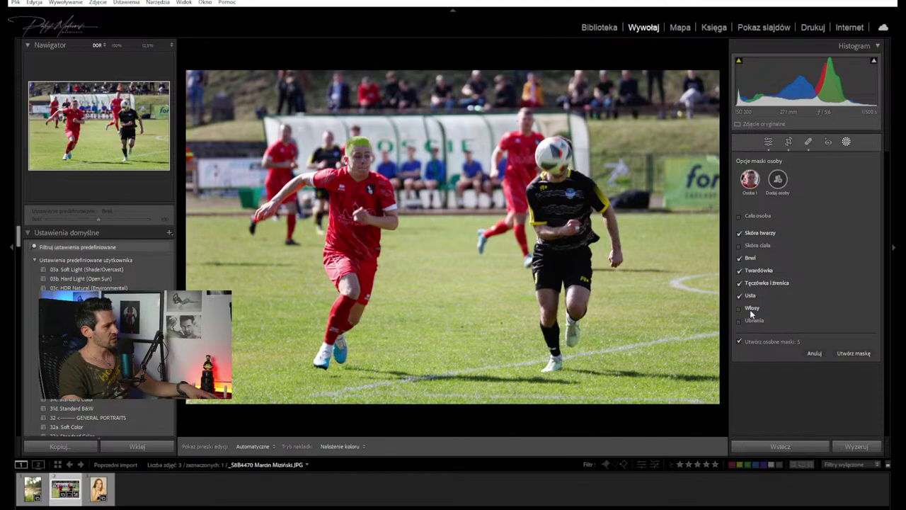
{"action": "left_click", "coordinate": [751, 310]}
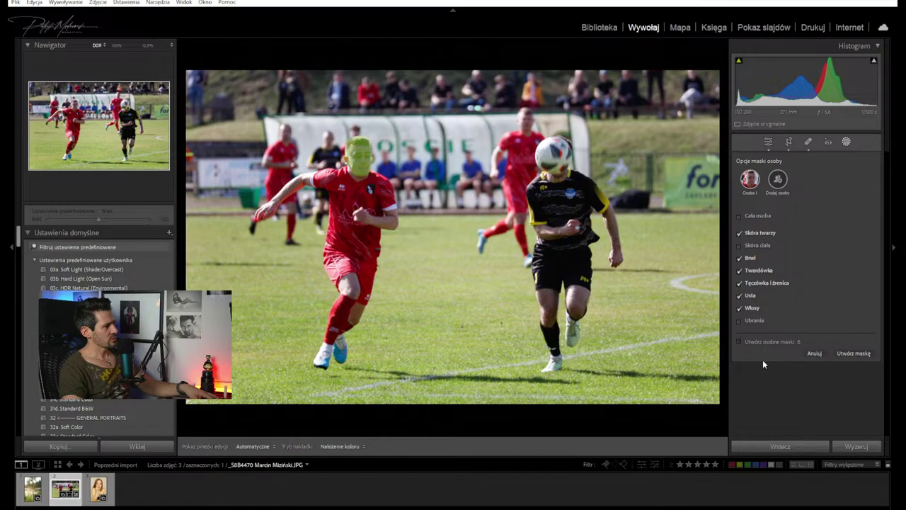
{"action": "left_click", "coordinate": [865, 353]}
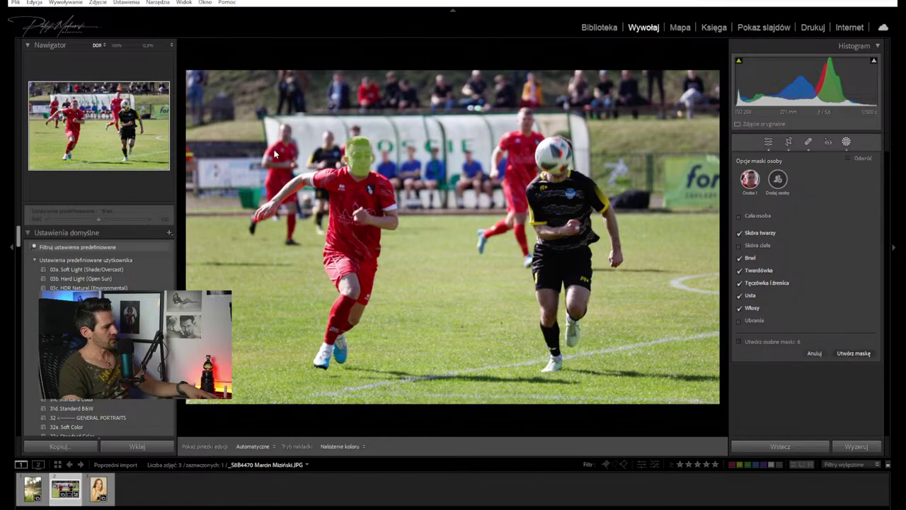
Apply the 05 Dodge (Exposure) preset to the face and hair mask, and compare the photo with the mask off and on
{"action": "left_click_drag", "start_coordinate": [823, 261], "coordinate": [832, 262]}
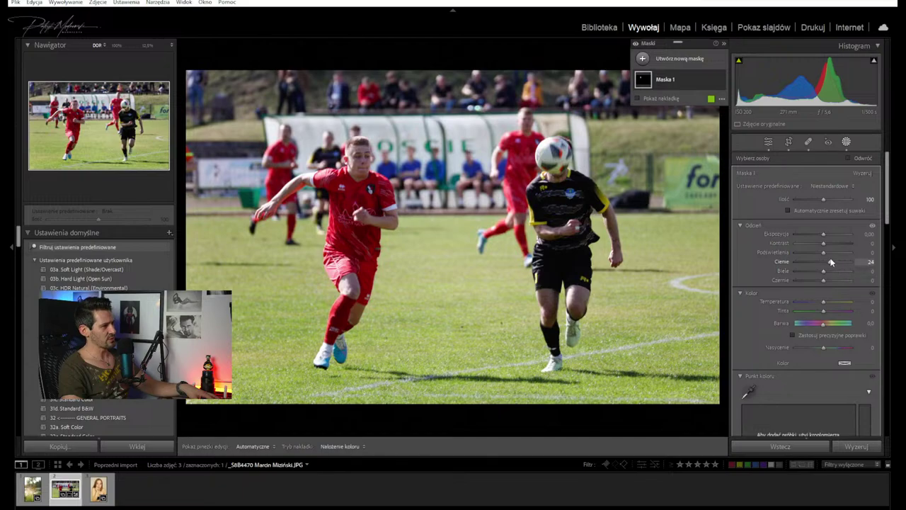
{"action": "left_click", "coordinate": [841, 184]}
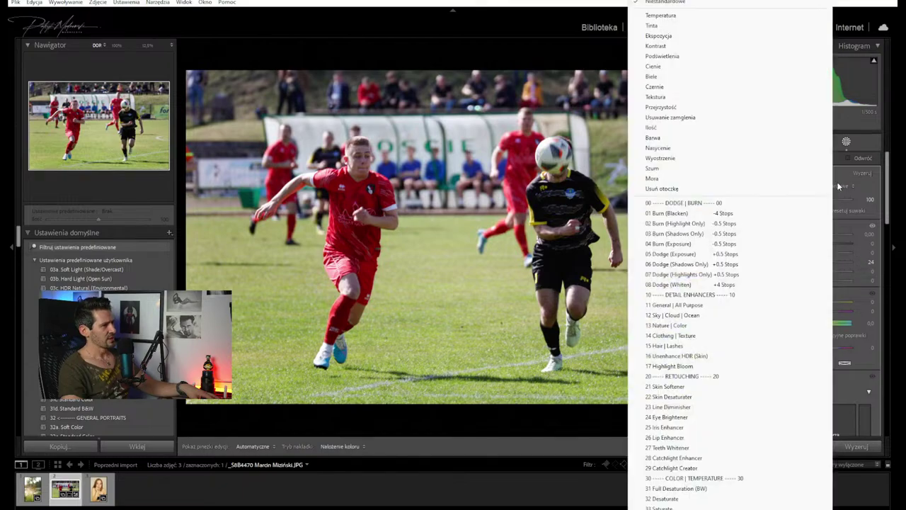
{"action": "left_click", "coordinate": [730, 255]}
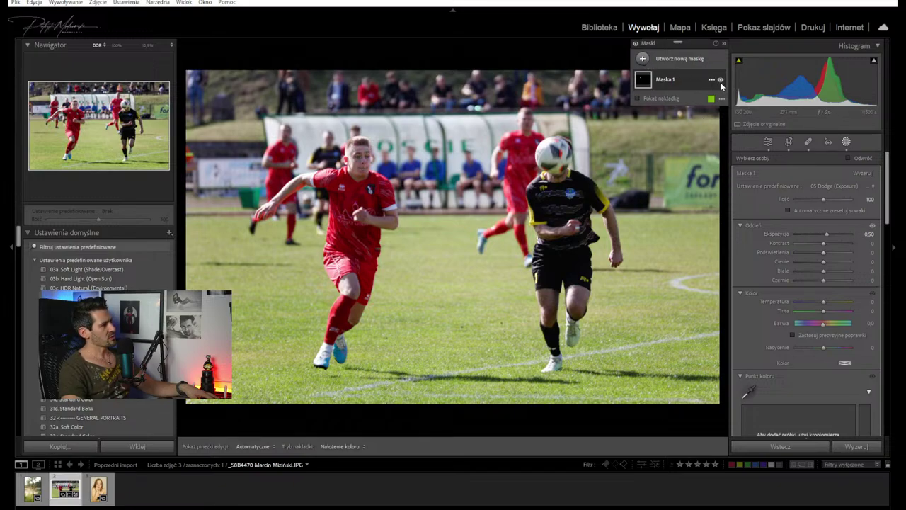
{"action": "left_click", "coordinate": [720, 80]}
{"action": "left_click", "coordinate": [720, 81]}
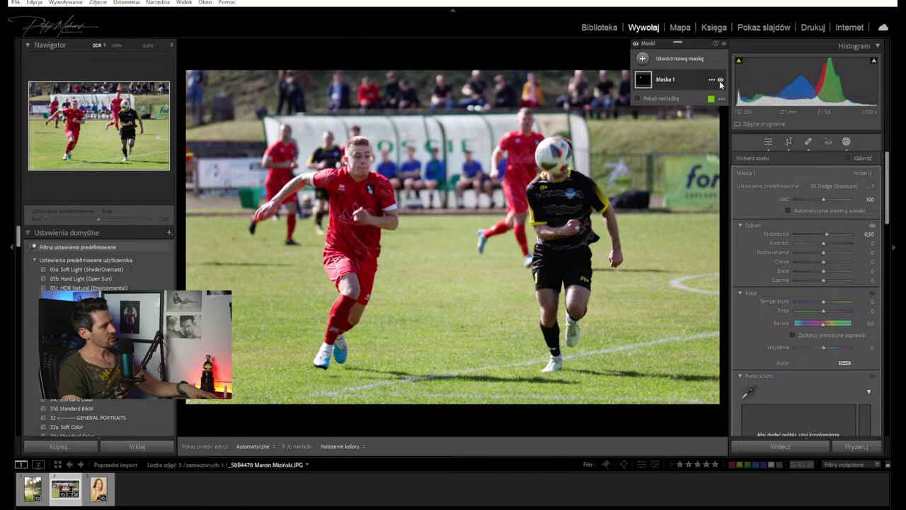
Add a second people mask covering the whole body of the running red player
{"action": "left_click", "coordinate": [646, 59]}
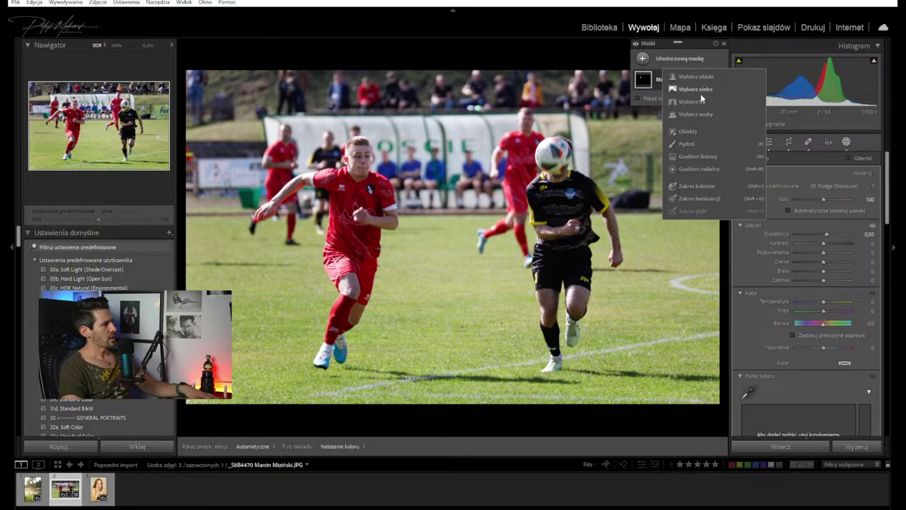
{"action": "left_click", "coordinate": [697, 114]}
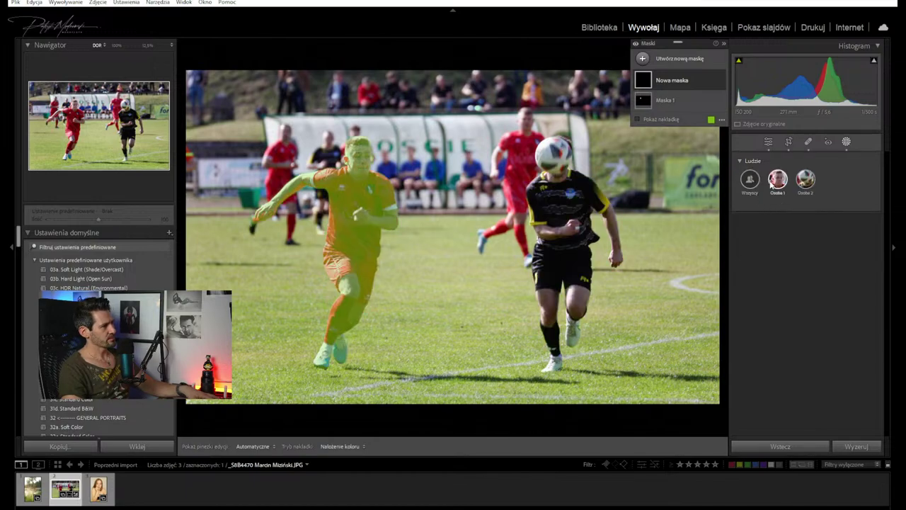
{"action": "left_click", "coordinate": [776, 179]}
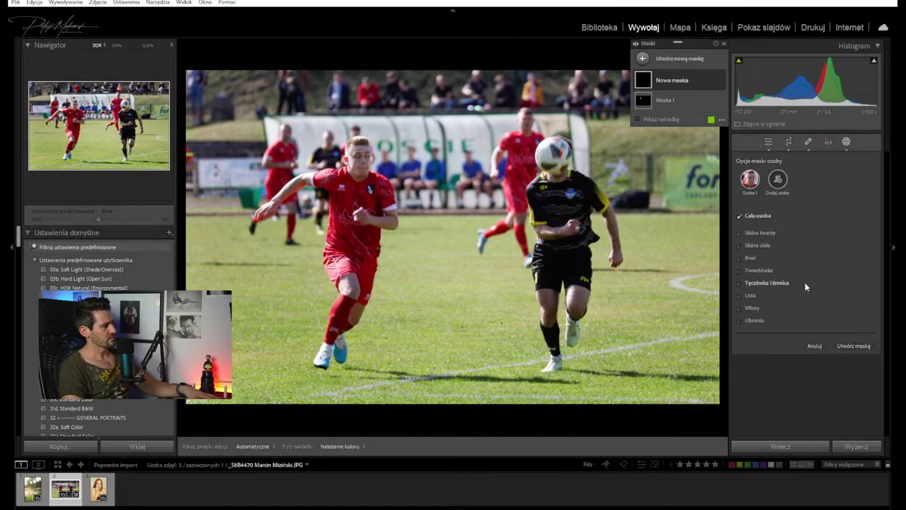
{"action": "left_click", "coordinate": [839, 345]}
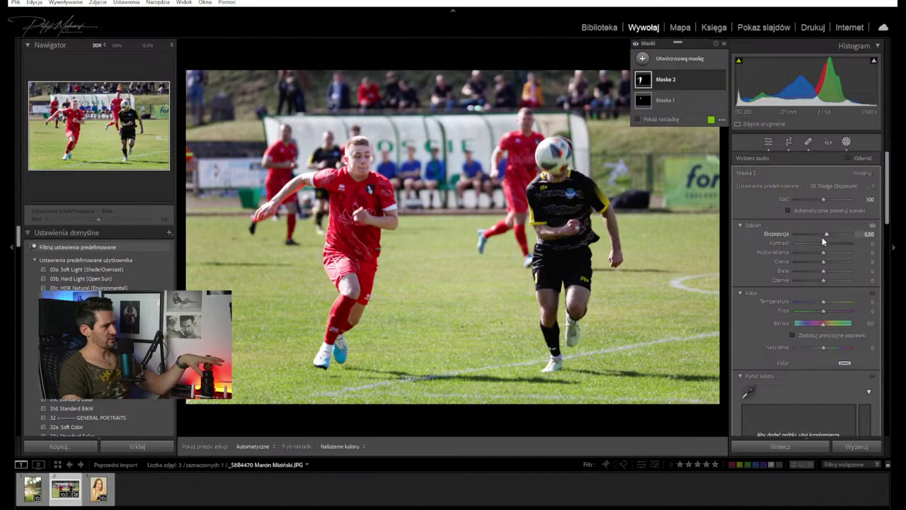
Raise the clarity of the red player's whole-body mask to about 18 and set its whites to 3
{"action": "scroll", "coordinate": [820, 339], "scroll_direction": "down", "scroll_amount": 6}
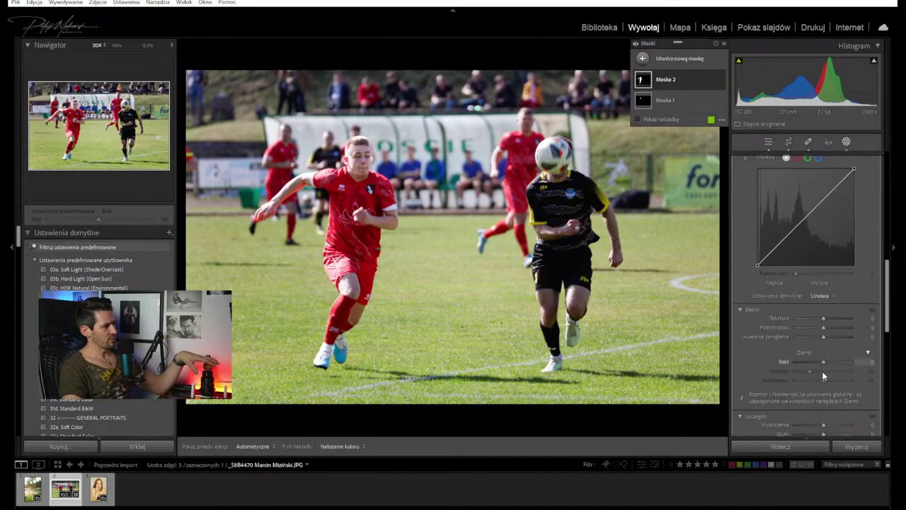
{"action": "left_click_drag", "start_coordinate": [832, 327], "coordinate": [825, 337]}
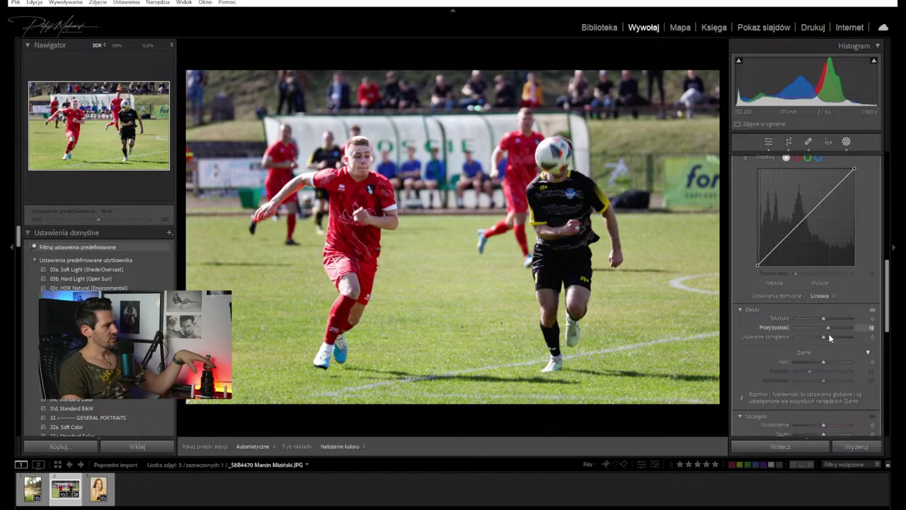
{"action": "left_click_drag", "start_coordinate": [827, 334], "coordinate": [829, 321]}
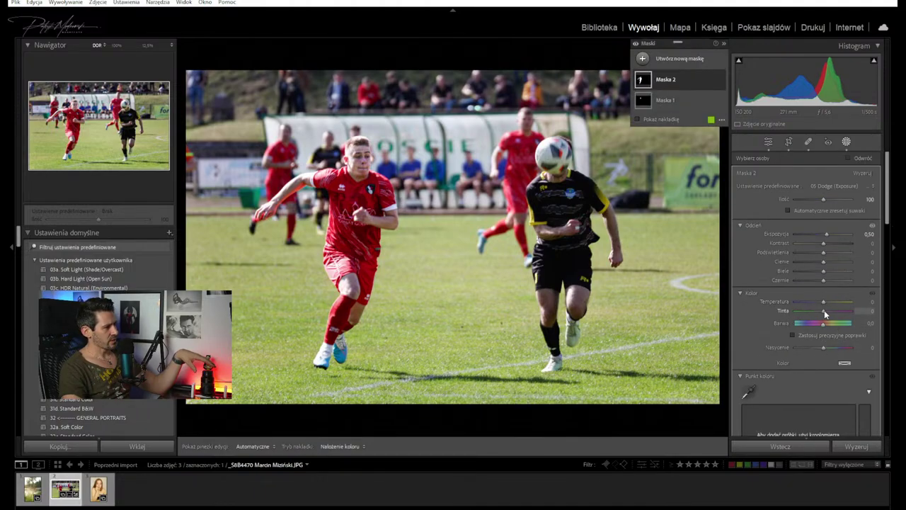
{"action": "mouse_move", "coordinate": [823, 273]}
{"action": "left_mouse_down"}
{"action": "mouse_move", "coordinate": [837, 274]}
{"action": "mouse_move", "coordinate": [822, 270]}
{"action": "left_mouse_up"}
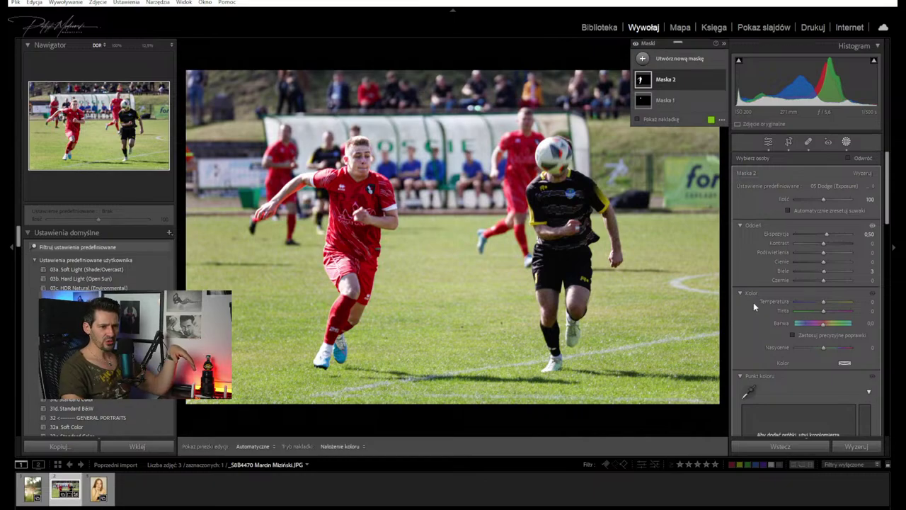
Change the mask overlay colour to yellow, after trying a darker green, and raise the overlay opacity to nearly full
{"action": "left_click", "coordinate": [711, 122]}
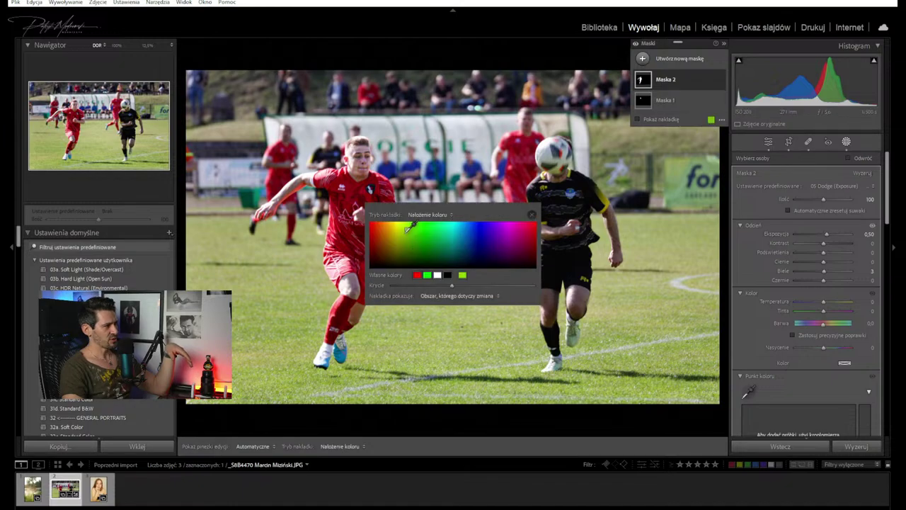
{"action": "left_click_drag", "start_coordinate": [408, 229], "coordinate": [509, 233]}
{"action": "left_click", "coordinate": [416, 239]}
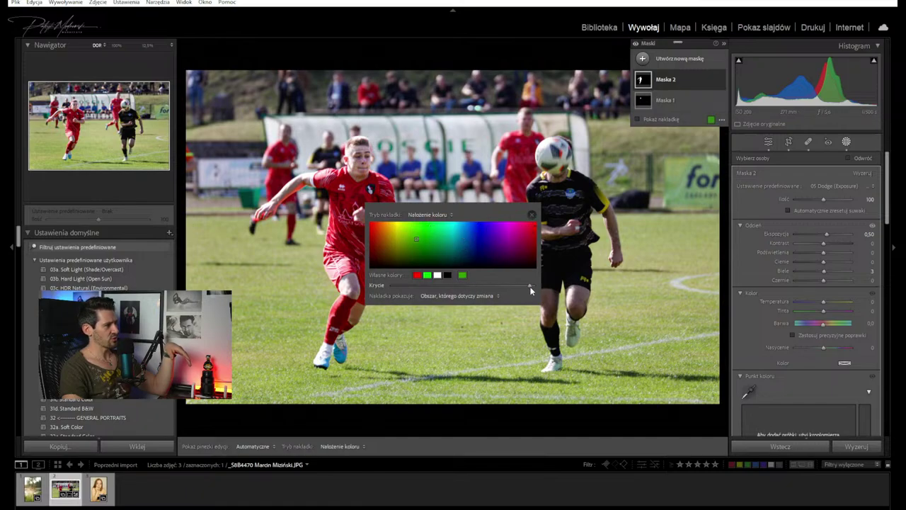
{"action": "mouse_move", "coordinate": [418, 238]}
{"action": "left_mouse_down"}
{"action": "mouse_move", "coordinate": [377, 236]}
{"action": "mouse_move", "coordinate": [398, 230]}
{"action": "left_mouse_up"}
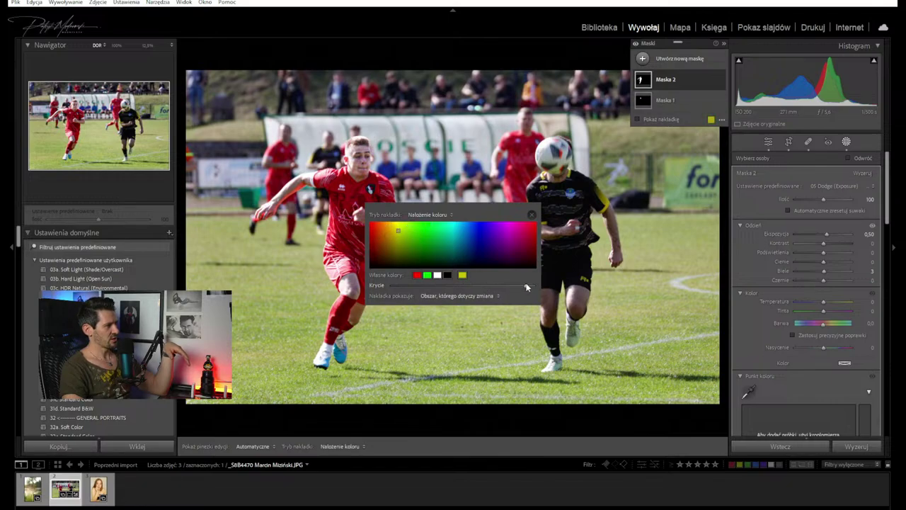
{"action": "left_click", "coordinate": [536, 214]}
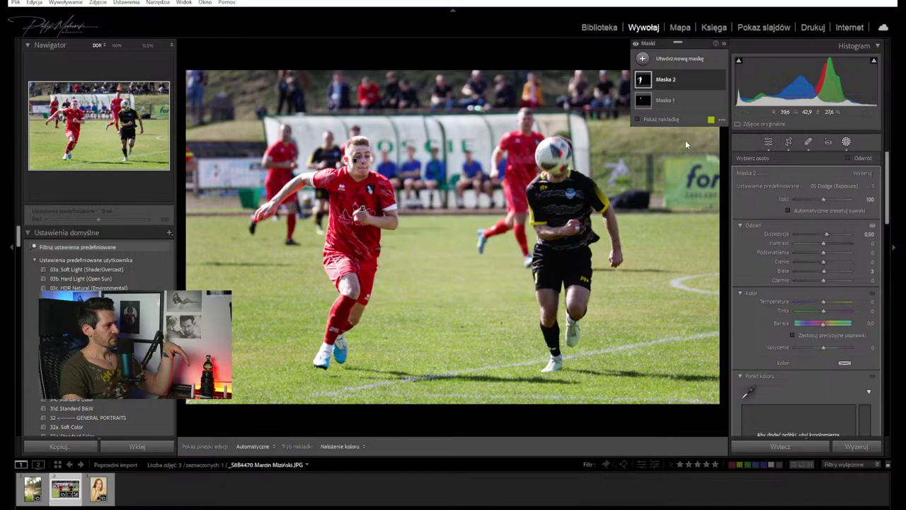
With the yellow overlay shown on the red player, lower its opacity to about half and open the overlay mode options
{"action": "left_click", "coordinate": [668, 119]}
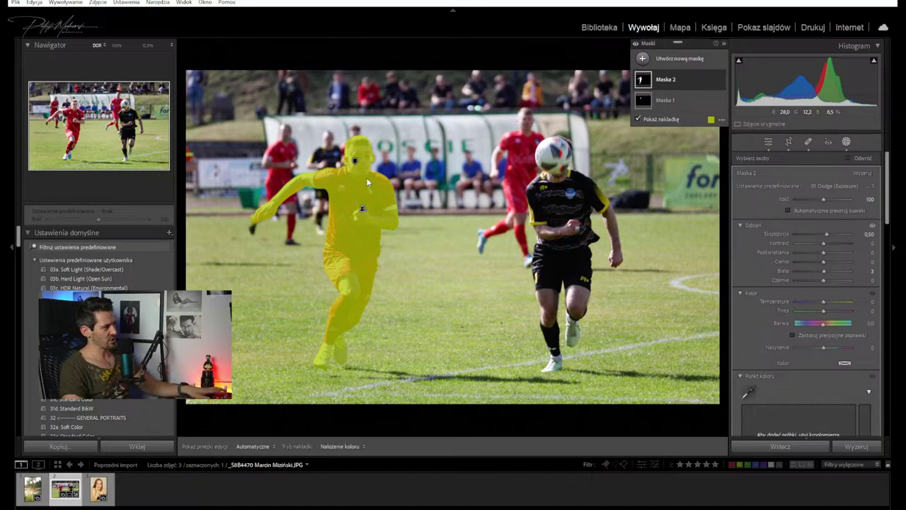
{"action": "left_click", "coordinate": [711, 120]}
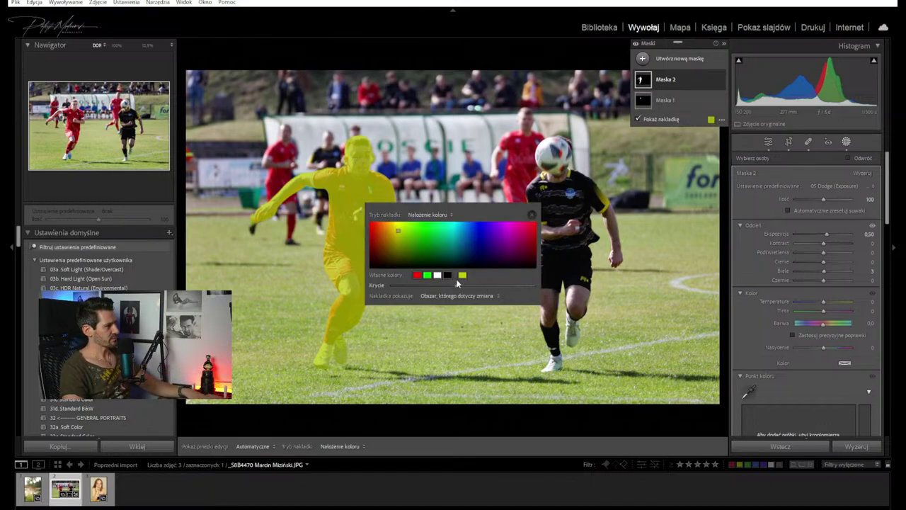
{"action": "left_click_drag", "start_coordinate": [458, 283], "coordinate": [451, 284]}
{"action": "left_click", "coordinate": [532, 215]}
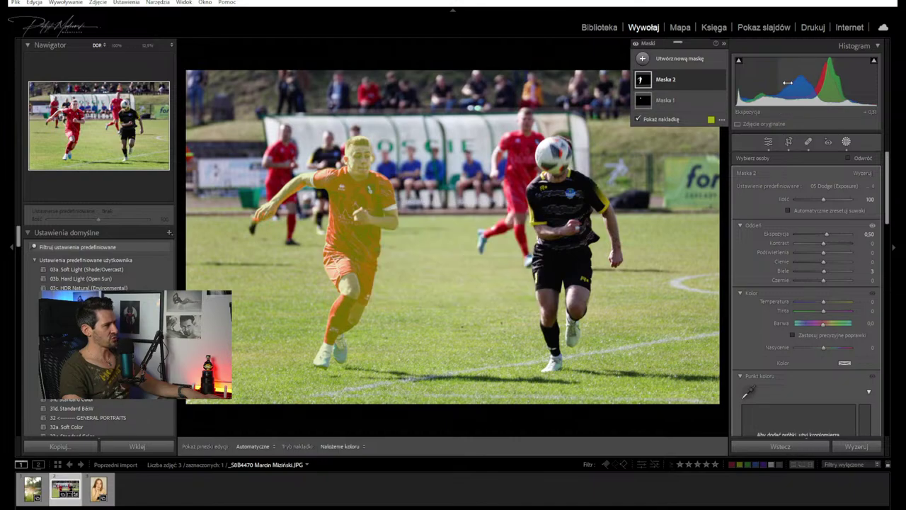
{"action": "left_click", "coordinate": [722, 121]}
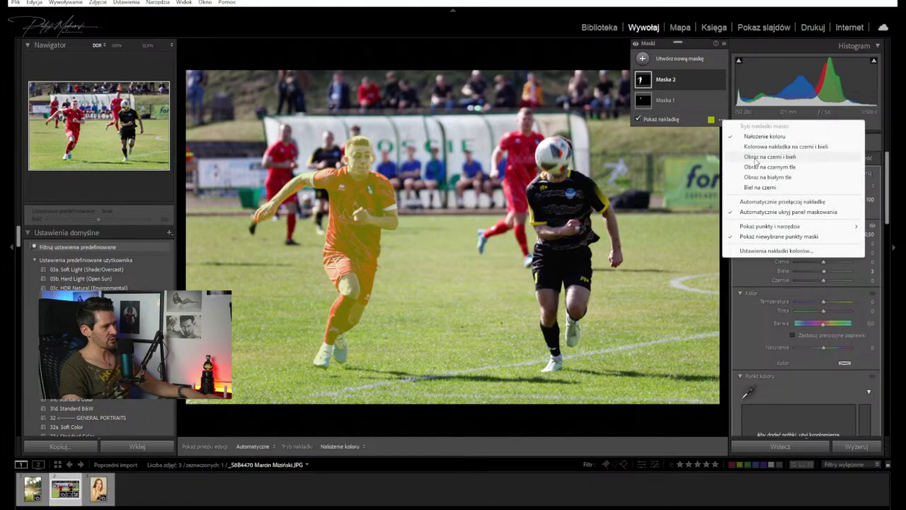
Set the red player's whole-body mask to exposure 0.17 and temperature 14
{"action": "left_click", "coordinate": [686, 105]}
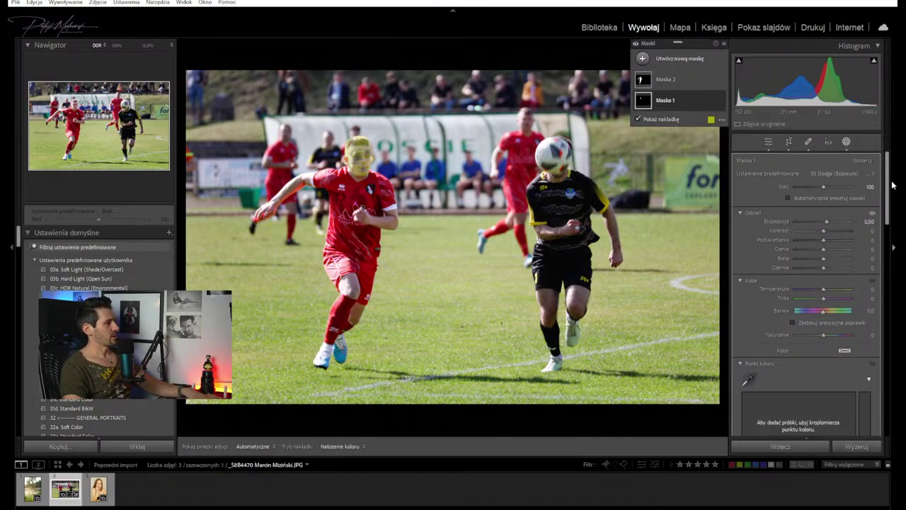
{"action": "left_click", "coordinate": [679, 80]}
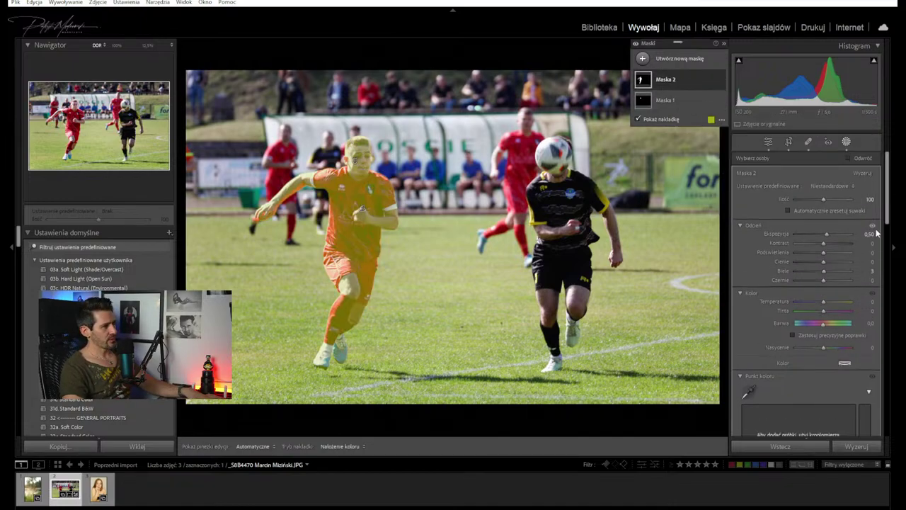
{"action": "left_click_drag", "start_coordinate": [827, 235], "coordinate": [829, 241]}
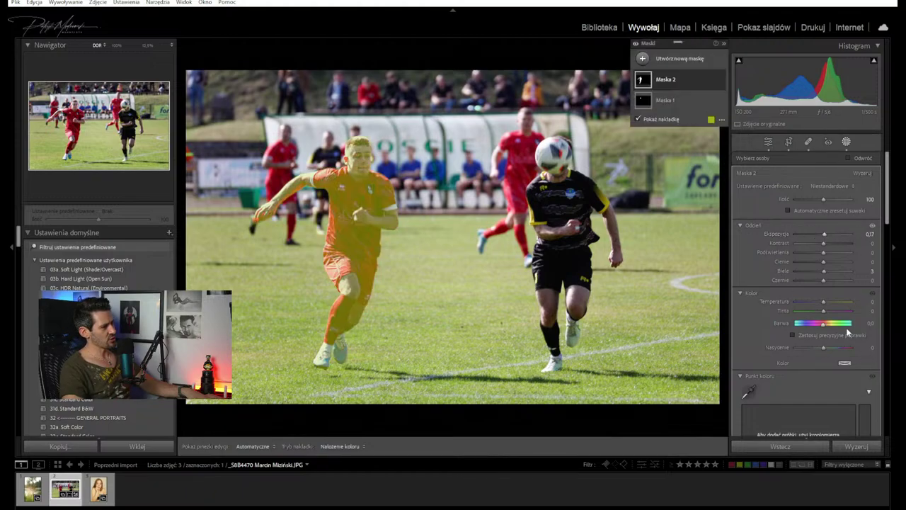
{"action": "left_click_drag", "start_coordinate": [830, 303], "coordinate": [825, 304]}
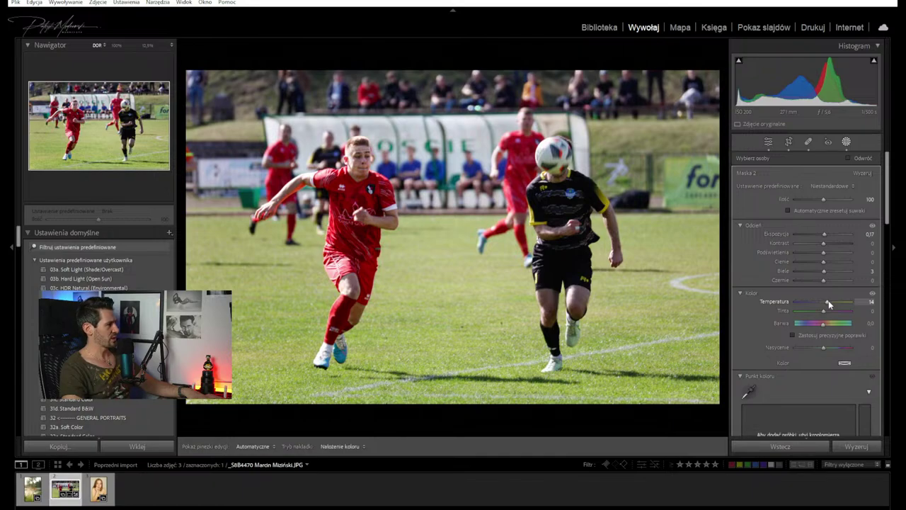
{"action": "left_click_drag", "start_coordinate": [828, 300], "coordinate": [828, 300]}
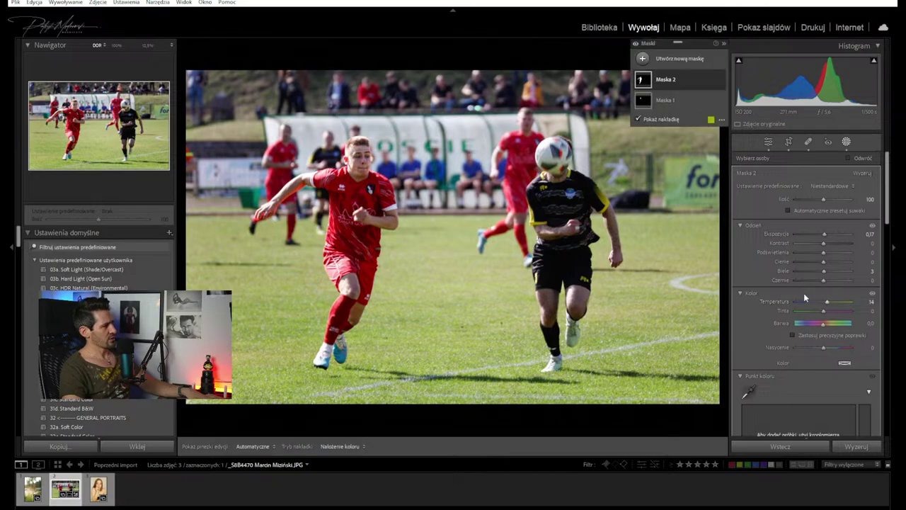
Toggle all masks off and on to compare the photo with and without the local adjustments
{"action": "left_click", "coordinate": [636, 44]}
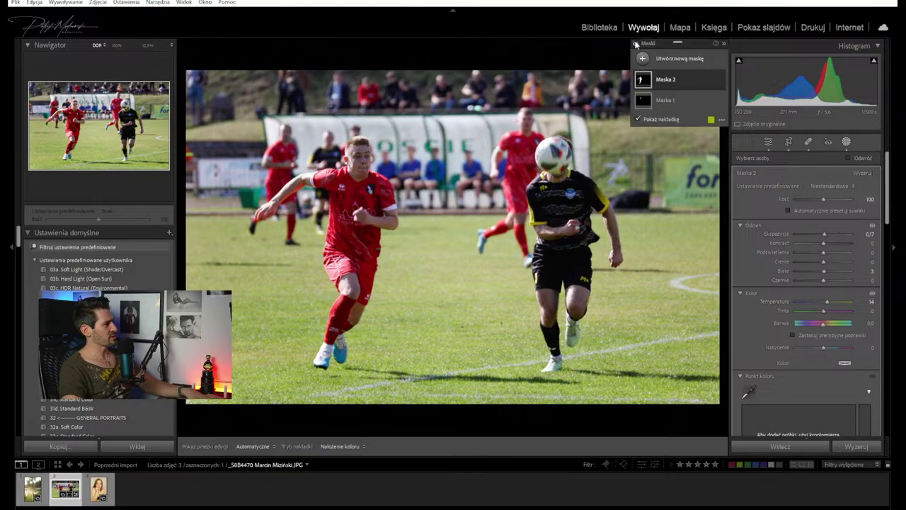
{"action": "left_click", "coordinate": [636, 44]}
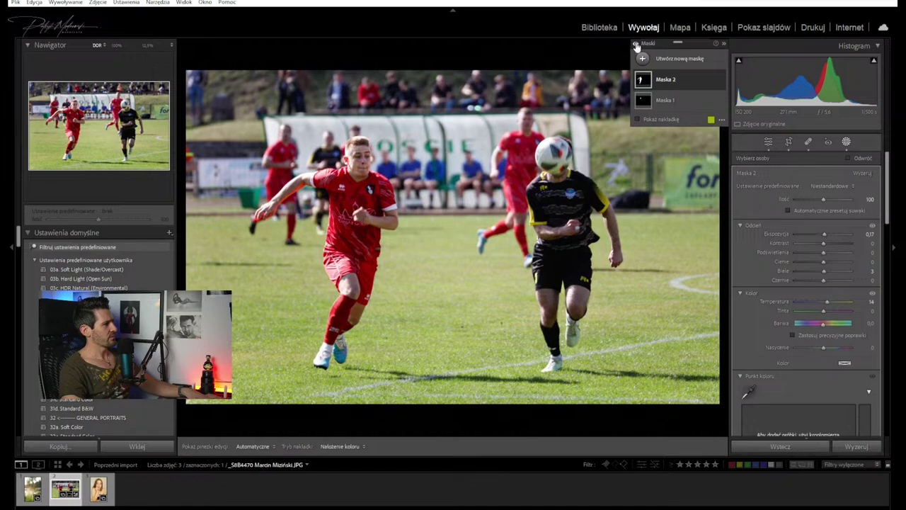
{"action": "left_click", "coordinate": [636, 45]}
{"action": "left_click", "coordinate": [635, 45]}
{"action": "left_click", "coordinate": [636, 45]}
{"action": "left_click", "coordinate": [635, 45]}
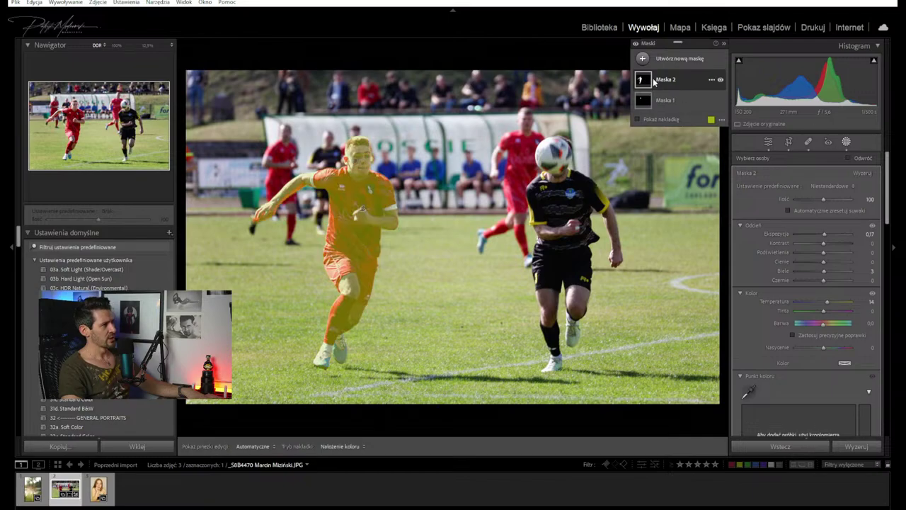
Add a background mask and set its exposure to -0.23 and its whites to 3
{"action": "left_click", "coordinate": [645, 59]}
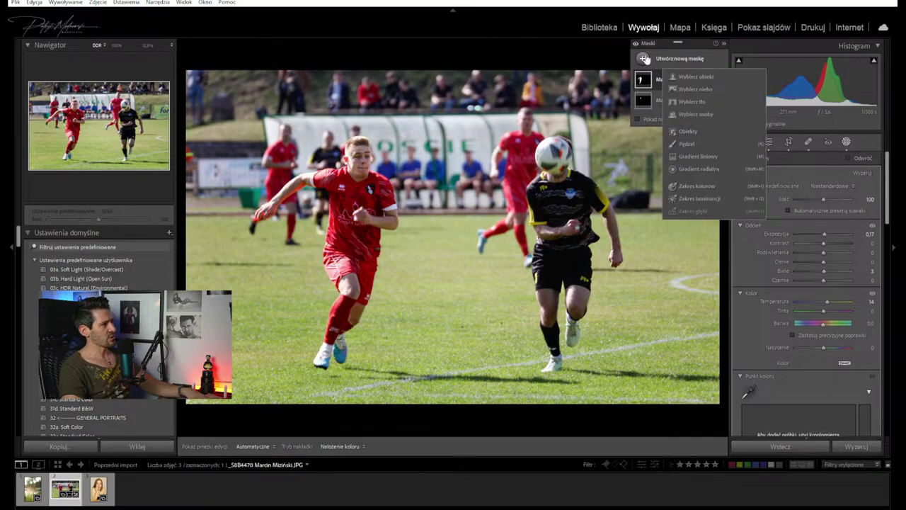
{"action": "left_click", "coordinate": [713, 101]}
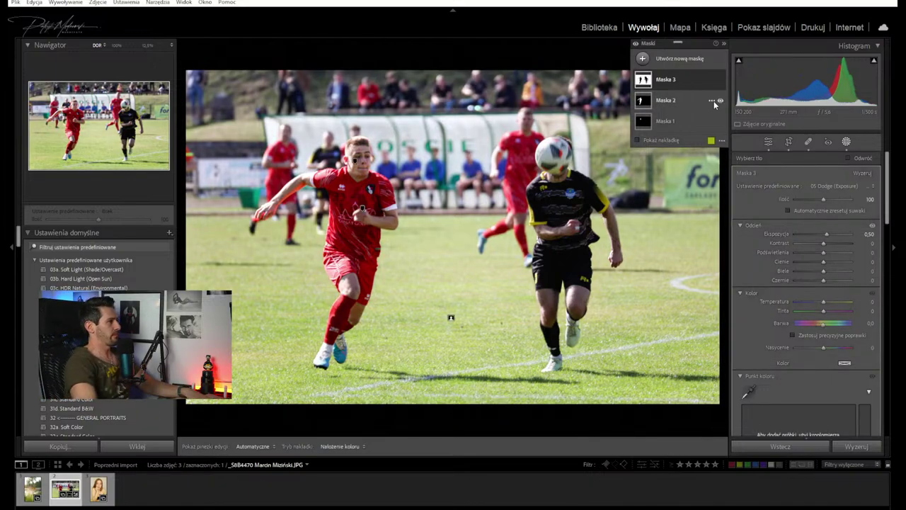
{"action": "double_click", "coordinate": [825, 235]}
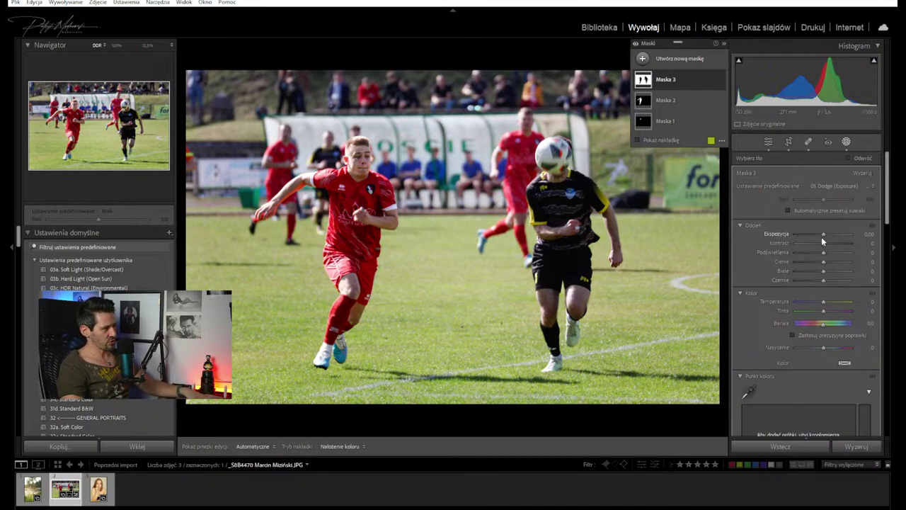
{"action": "mouse_move", "coordinate": [822, 234]}
{"action": "left_mouse_down"}
{"action": "mouse_move", "coordinate": [809, 234]}
{"action": "mouse_move", "coordinate": [823, 239]}
{"action": "left_mouse_up"}
{"action": "mouse_move", "coordinate": [823, 271]}
{"action": "left_mouse_down"}
{"action": "mouse_move", "coordinate": [833, 272]}
{"action": "mouse_move", "coordinate": [824, 272]}
{"action": "left_mouse_up"}
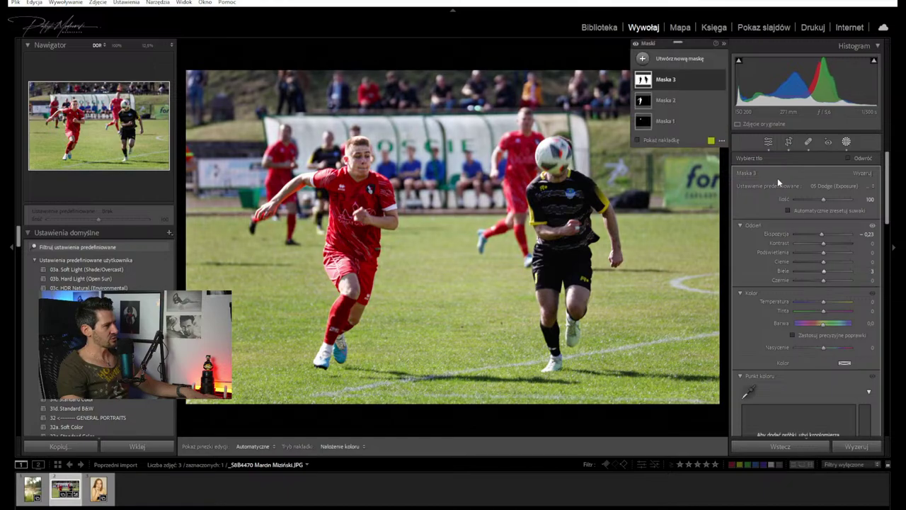
Toggle the background mask's visibility repeatedly to compare its effect on the photo
{"action": "left_click", "coordinate": [721, 81]}
{"action": "left_click", "coordinate": [721, 81]}
{"action": "left_click", "coordinate": [721, 81]}
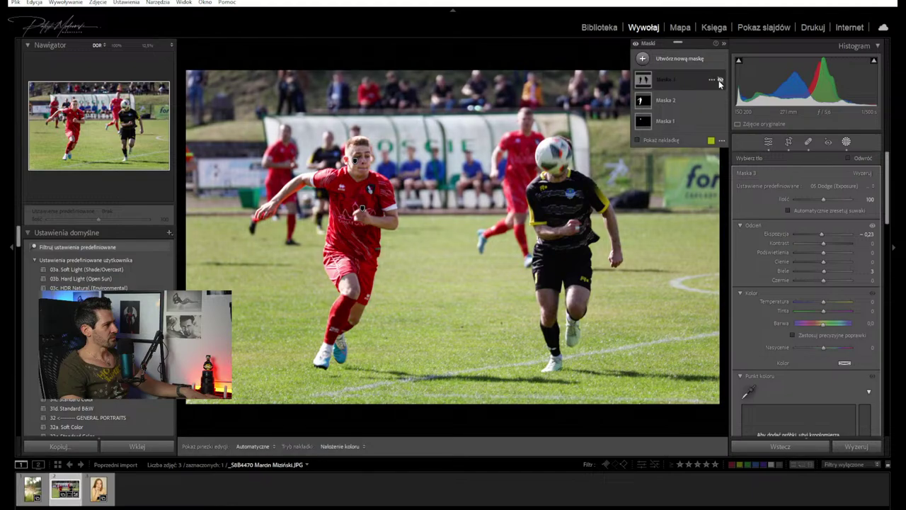
{"action": "left_click", "coordinate": [721, 81]}
{"action": "left_click", "coordinate": [720, 82]}
{"action": "left_click", "coordinate": [720, 82]}
{"action": "left_click", "coordinate": [720, 82]}
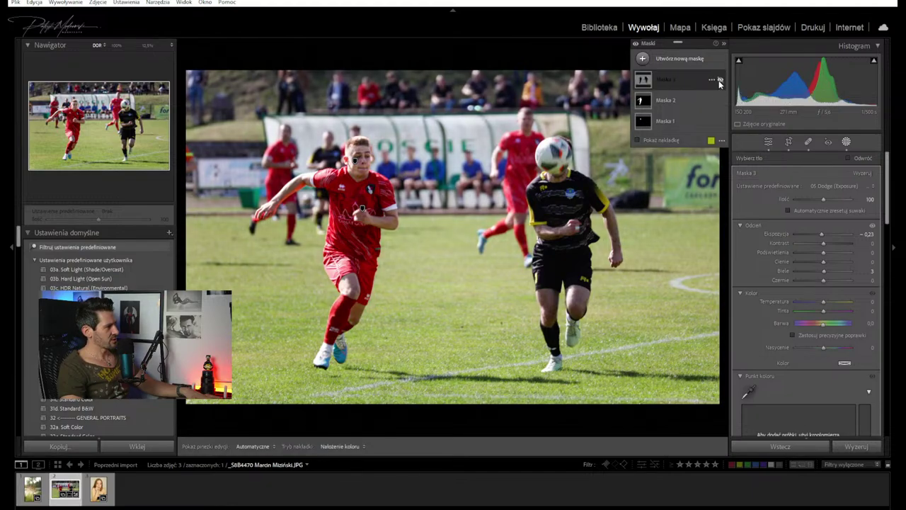
{"action": "left_click", "coordinate": [720, 82]}
{"action": "left_click", "coordinate": [721, 82]}
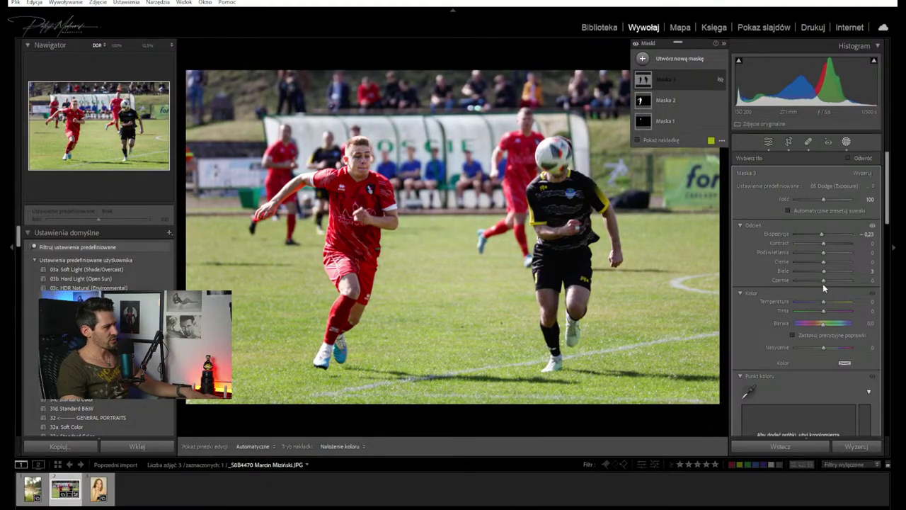
Set the background mask's whites to 4, after trying blacks at -3
{"action": "left_click_drag", "start_coordinate": [822, 283], "coordinate": [820, 281]}
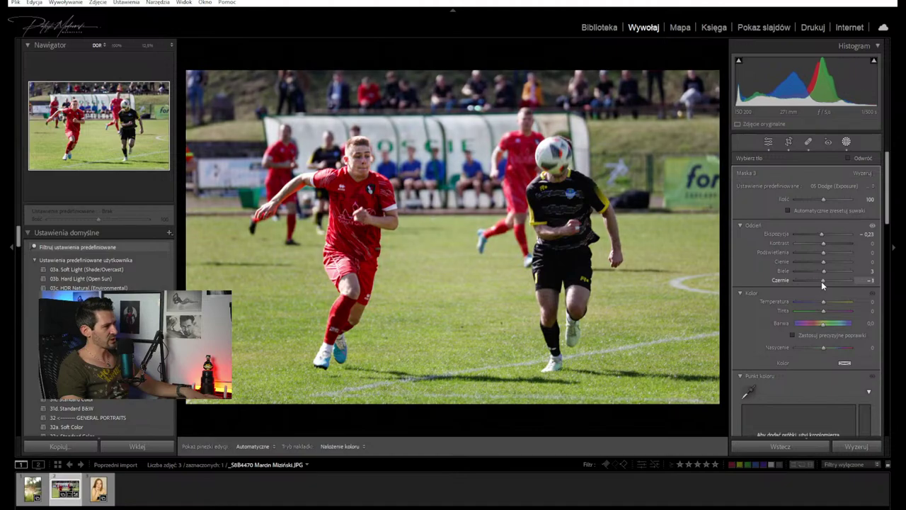
{"action": "left_click", "coordinate": [867, 271]}
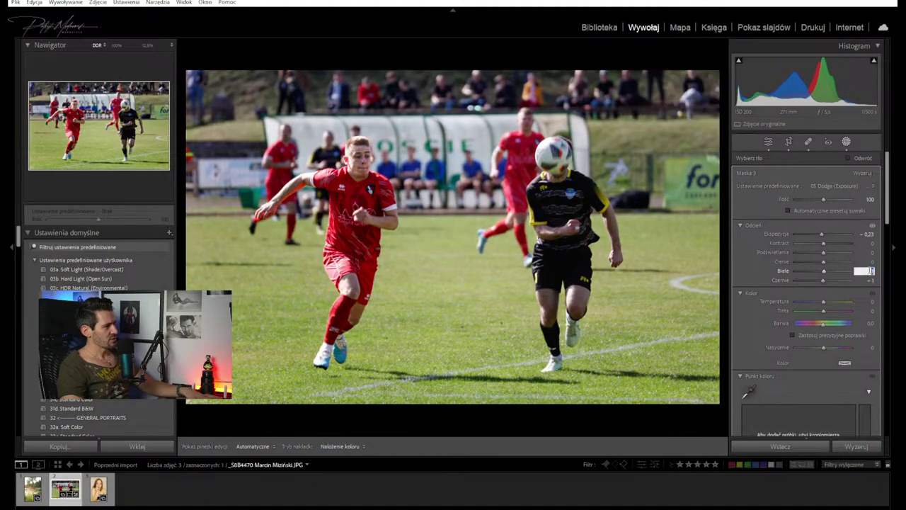
{"action": "type", "text": "4"}
{"action": "key", "text": "Return"}
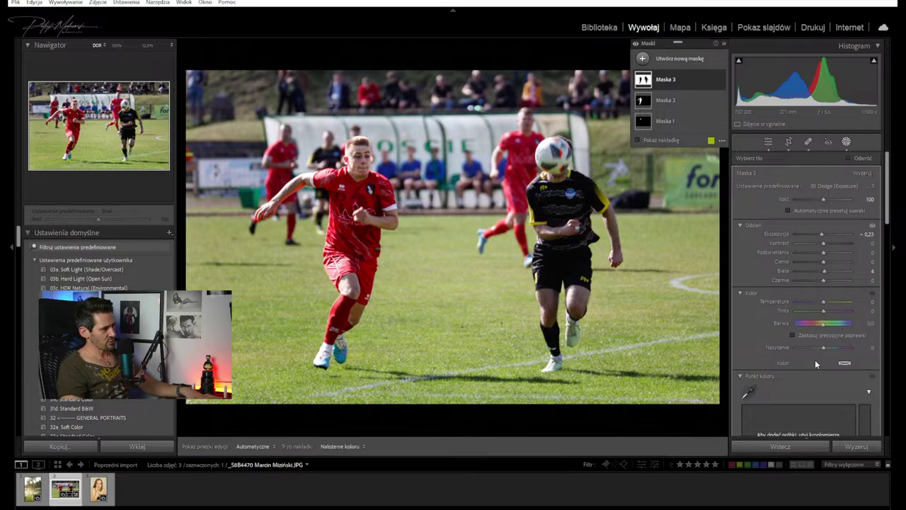
Try softening the background mask by strongly lowering its texture, and undo the change
{"action": "scroll", "coordinate": [822, 365], "scroll_direction": "down", "scroll_amount": 5}
{"action": "scroll", "coordinate": [810, 369], "scroll_direction": "down", "scroll_amount": 5}
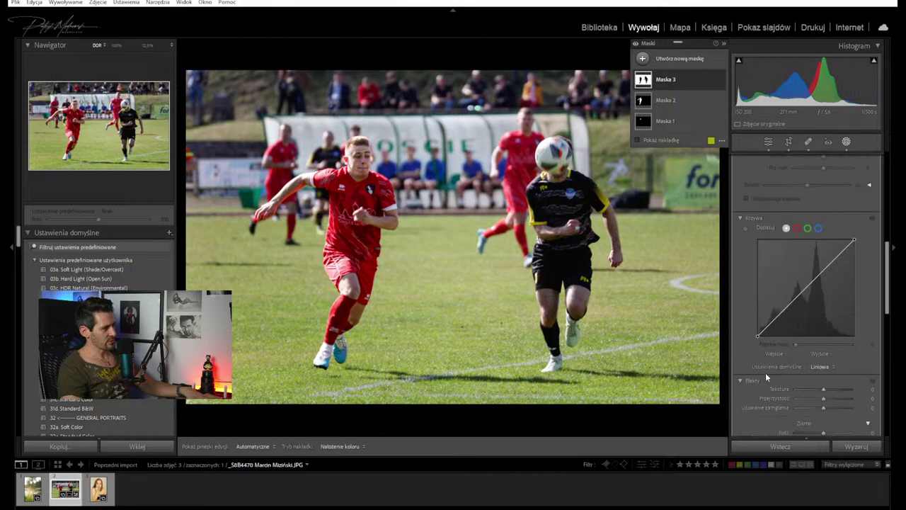
{"action": "left_click_drag", "start_coordinate": [823, 318], "coordinate": [789, 317]}
{"action": "scroll", "coordinate": [814, 362], "scroll_direction": "up", "scroll_amount": 5}
{"action": "scroll", "coordinate": [776, 326], "scroll_direction": "down", "scroll_amount": 2}
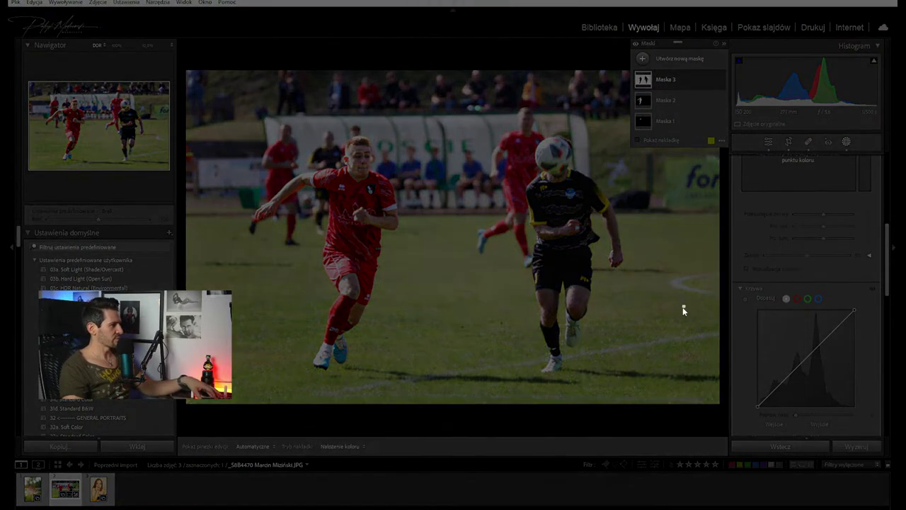
{"action": "left_click", "coordinate": [682, 308]}
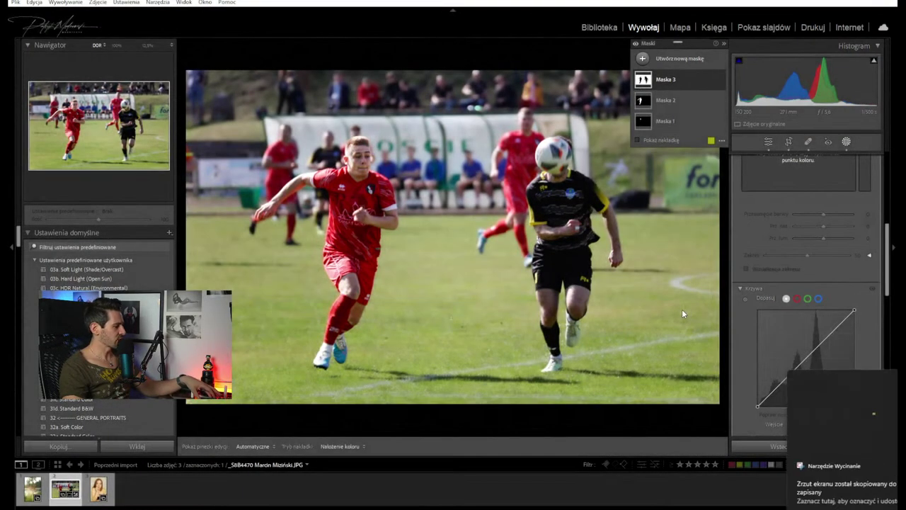
{"action": "key", "text": "ctrl+z"}
Reselect the football match photo, reopen its masks and add a second background mask
{"action": "left_click", "coordinate": [677, 500]}
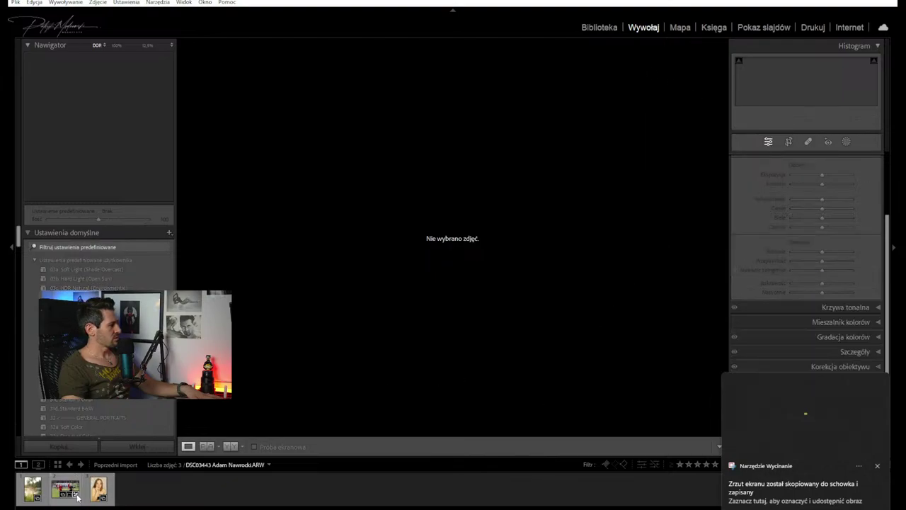
{"action": "left_click", "coordinate": [44, 496]}
{"action": "left_click", "coordinate": [55, 495]}
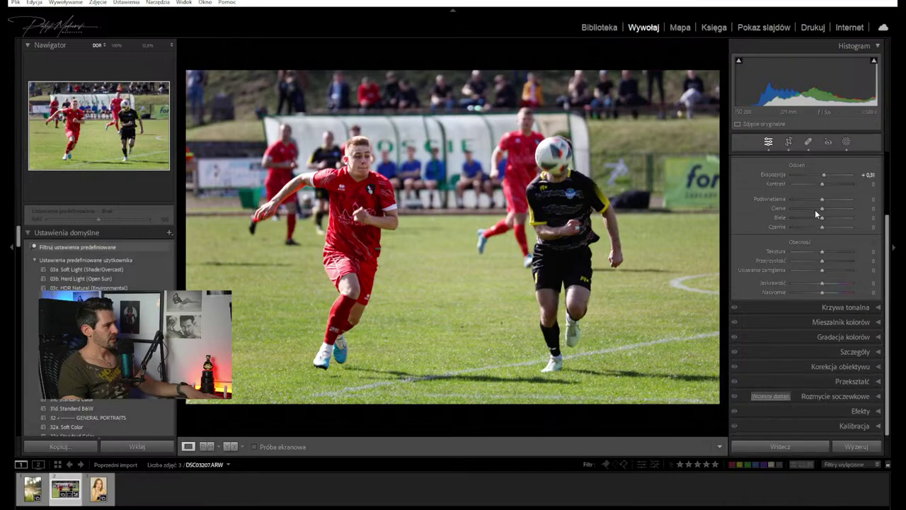
{"action": "left_click", "coordinate": [847, 142]}
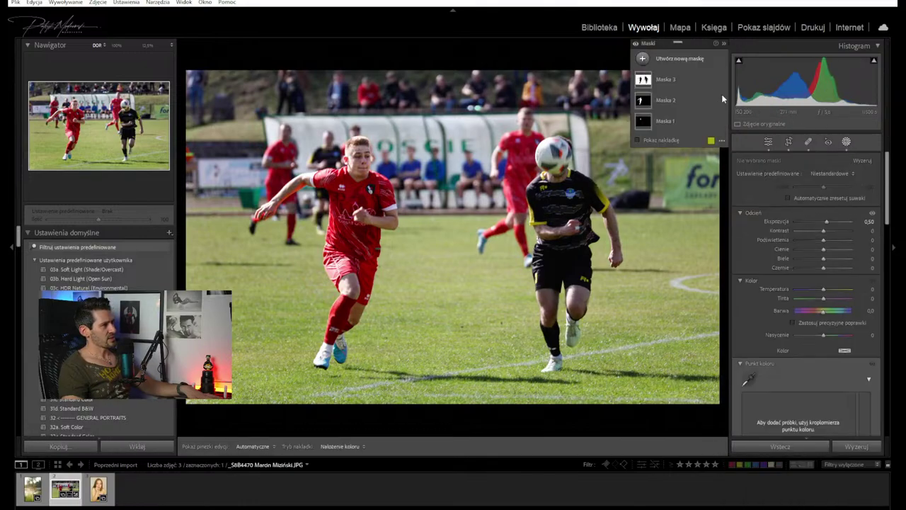
{"action": "left_click", "coordinate": [644, 58]}
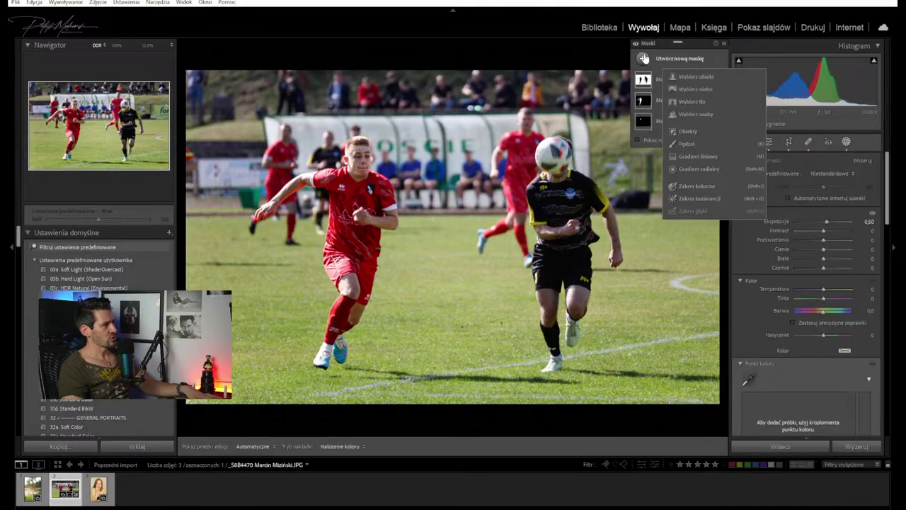
{"action": "left_click", "coordinate": [697, 102]}
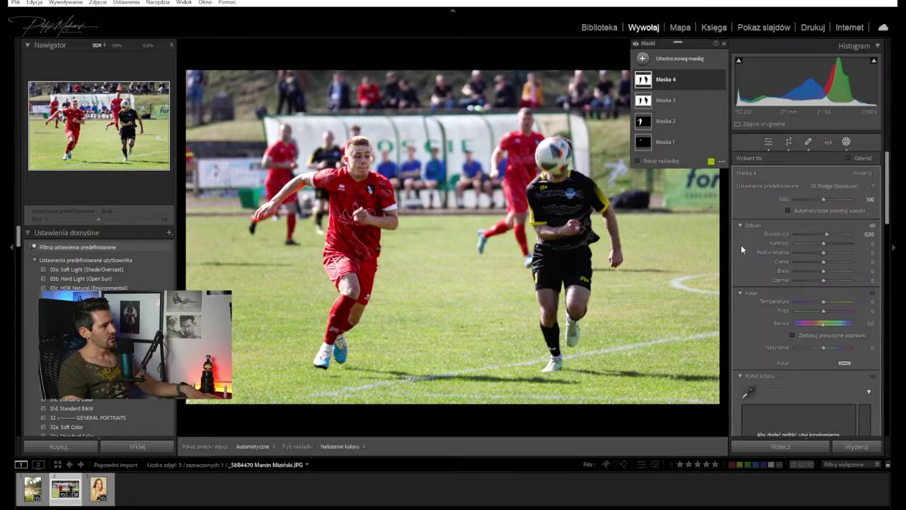
Try the 08 Dodge (Whiten) preset on the second background mask and switch back to 05 Dodge (Exposure)
{"action": "left_click", "coordinate": [835, 183]}
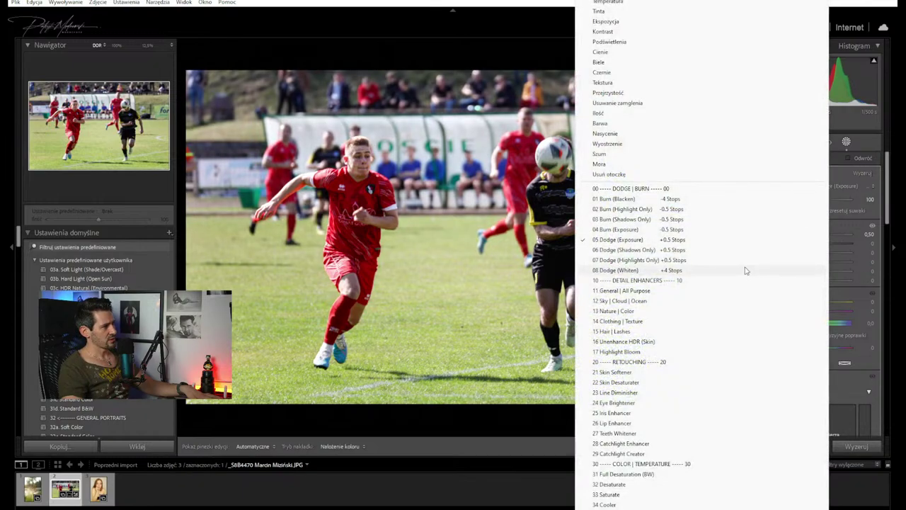
{"action": "left_click", "coordinate": [744, 269]}
{"action": "left_click", "coordinate": [836, 186]}
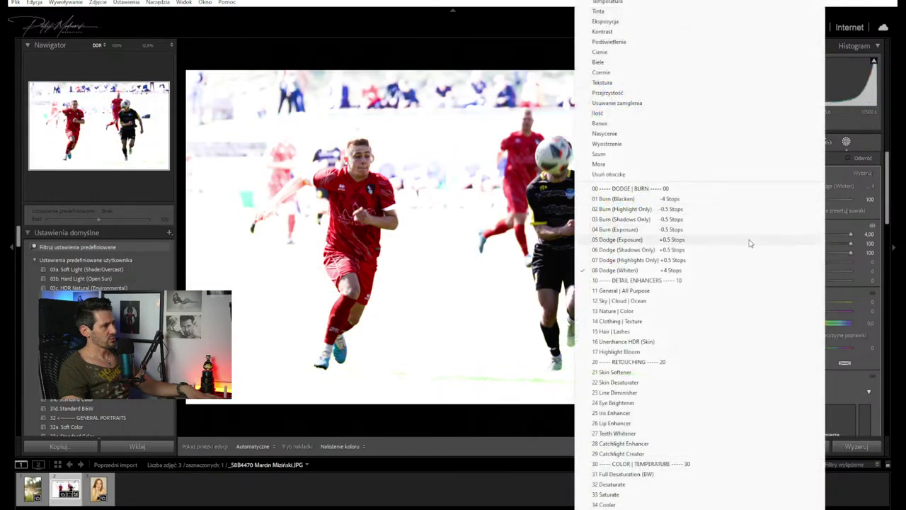
{"action": "left_click", "coordinate": [749, 240]}
Reset the second background mask's exposure to 0 and set its texture to -100 and clarity to -16
{"action": "double_click", "coordinate": [825, 231]}
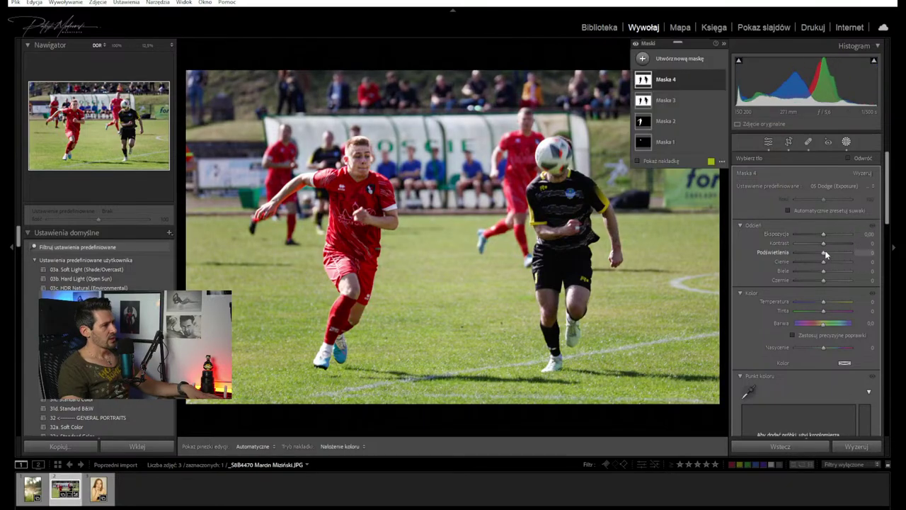
{"action": "scroll", "coordinate": [812, 350], "scroll_direction": "down", "scroll_amount": 5}
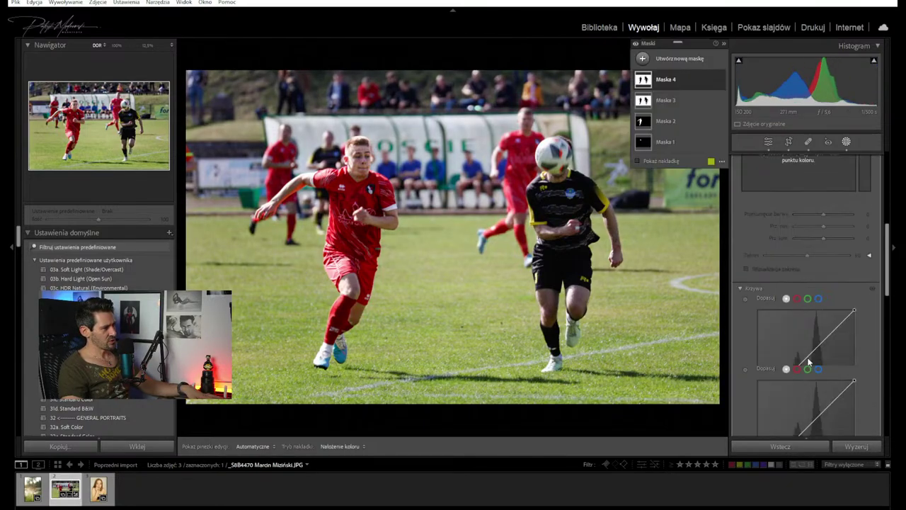
{"action": "left_click_drag", "start_coordinate": [824, 399], "coordinate": [766, 391]}
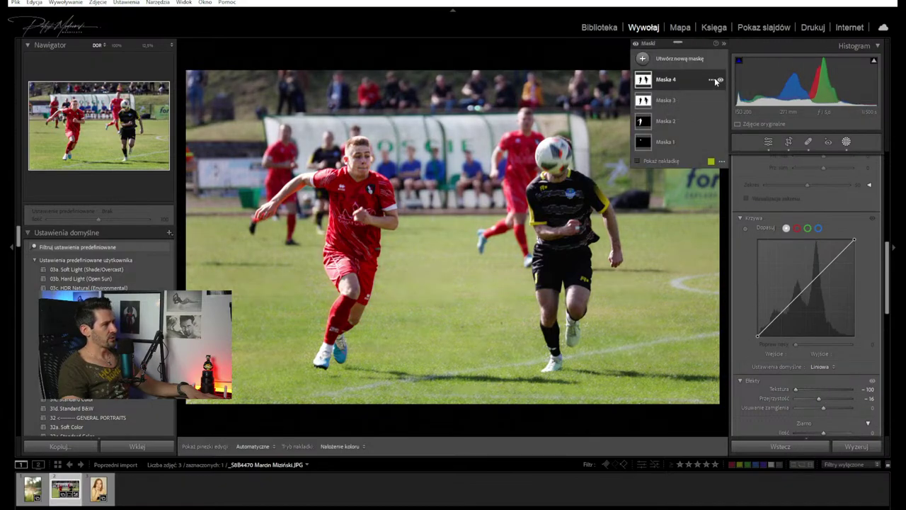
Subtract a linear gradient from the second background mask across the foreground grass, fading out around the pitch's far edge
{"action": "left_click", "coordinate": [684, 85]}
{"action": "left_click", "coordinate": [703, 109]}
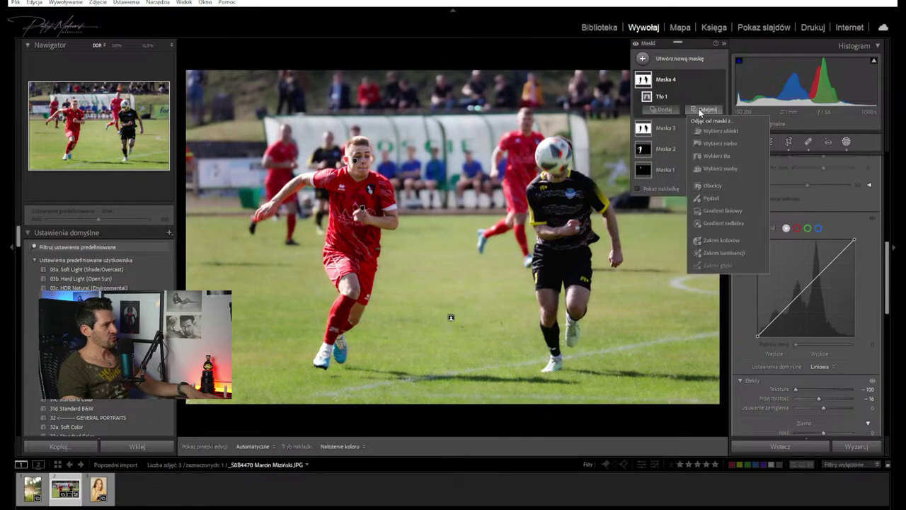
{"action": "left_click", "coordinate": [728, 212]}
{"action": "left_click_drag", "start_coordinate": [463, 352], "coordinate": [461, 269]}
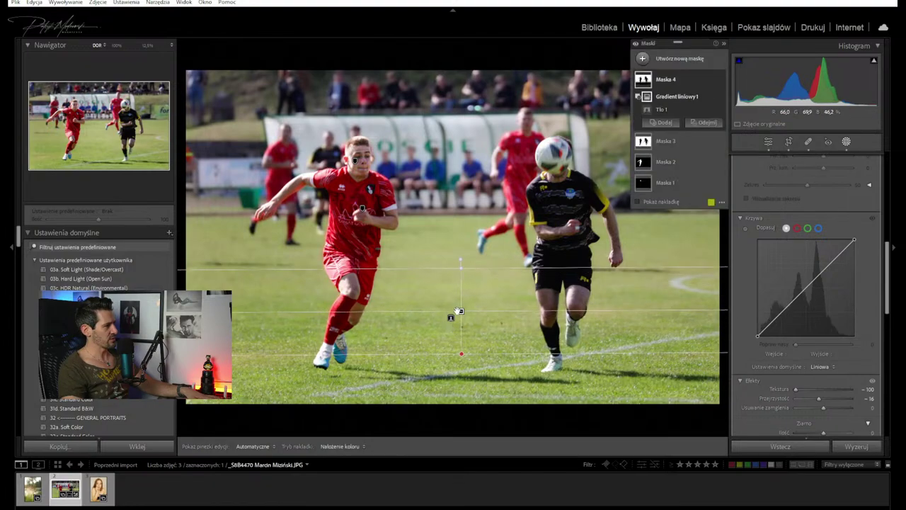
{"action": "left_click_drag", "start_coordinate": [460, 308], "coordinate": [458, 302]}
{"action": "left_click_drag", "start_coordinate": [458, 265], "coordinate": [458, 221]}
{"action": "mouse_move", "coordinate": [458, 282]}
{"action": "left_mouse_down"}
{"action": "mouse_move", "coordinate": [454, 231]}
{"action": "mouse_move", "coordinate": [448, 266]}
{"action": "left_mouse_up"}
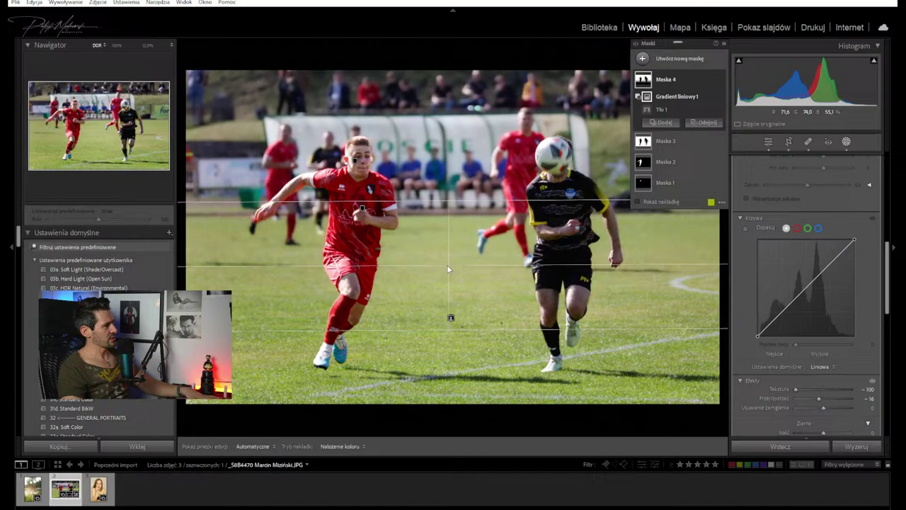
Toggle the second background mask's visibility to compare the softened background with the unsoftened one
{"action": "left_click", "coordinate": [721, 81]}
{"action": "left_click", "coordinate": [721, 81]}
{"action": "left_click", "coordinate": [722, 81]}
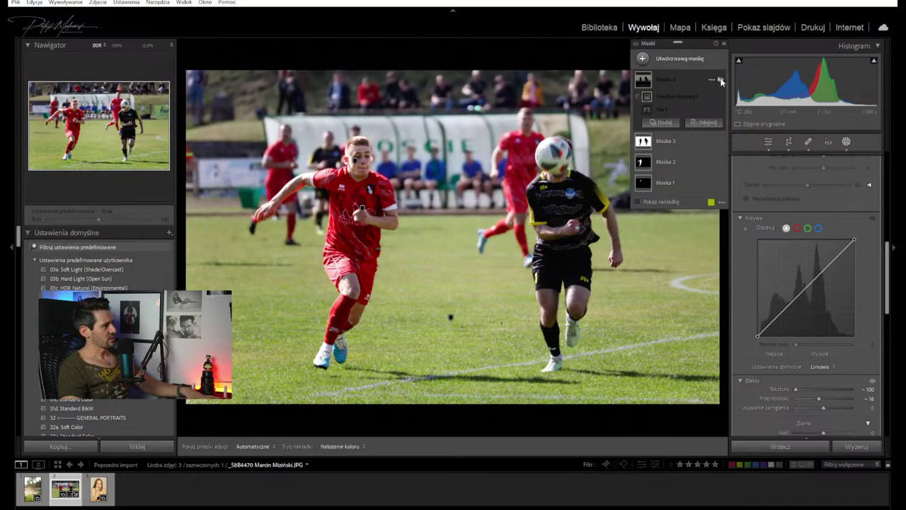
Compare the whole photo with and without the second background mask by switching the mask off and on
{"action": "left_click", "coordinate": [721, 81]}
{"action": "left_click", "coordinate": [721, 81]}
{"action": "left_click", "coordinate": [722, 82]}
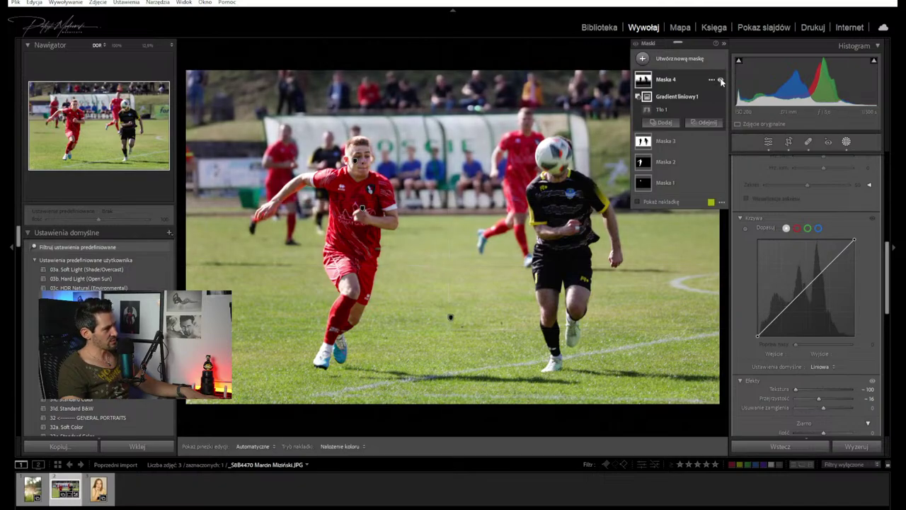
{"action": "left_click", "coordinate": [721, 81]}
{"action": "left_click", "coordinate": [722, 82]}
{"action": "left_click", "coordinate": [721, 81]}
{"action": "left_click", "coordinate": [721, 82]}
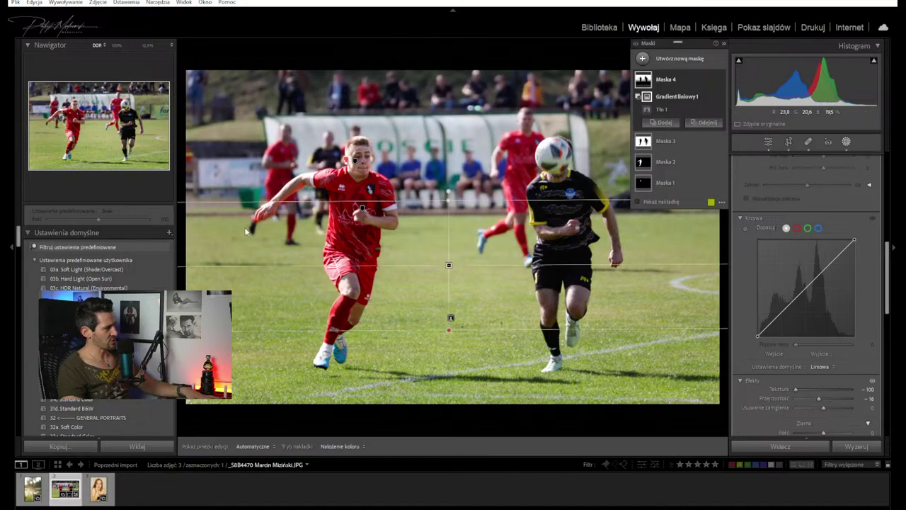
Examine the area around the red player at 100% with the side panels hidden, comparing it with and without the second background mask
{"action": "left_click", "coordinate": [117, 45]}
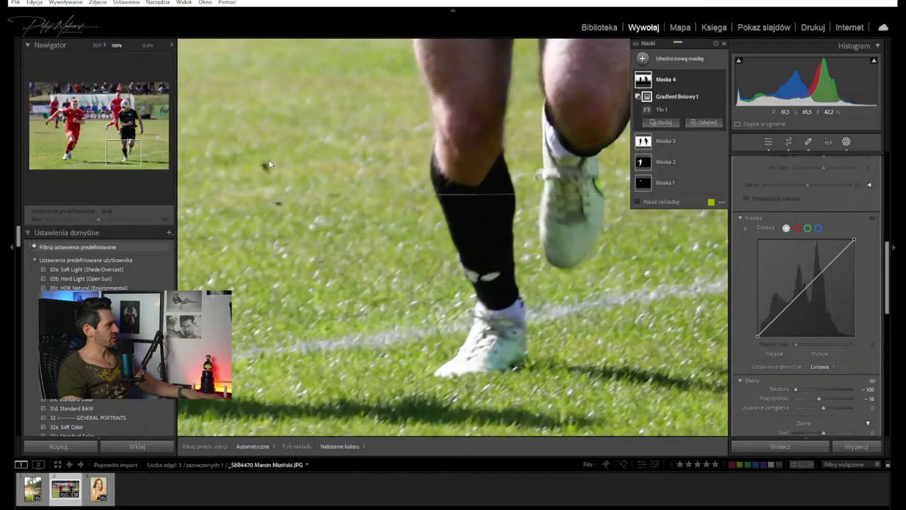
{"action": "left_click_drag", "start_coordinate": [258, 124], "coordinate": [595, 316]}
{"action": "key", "text": "Tab"}
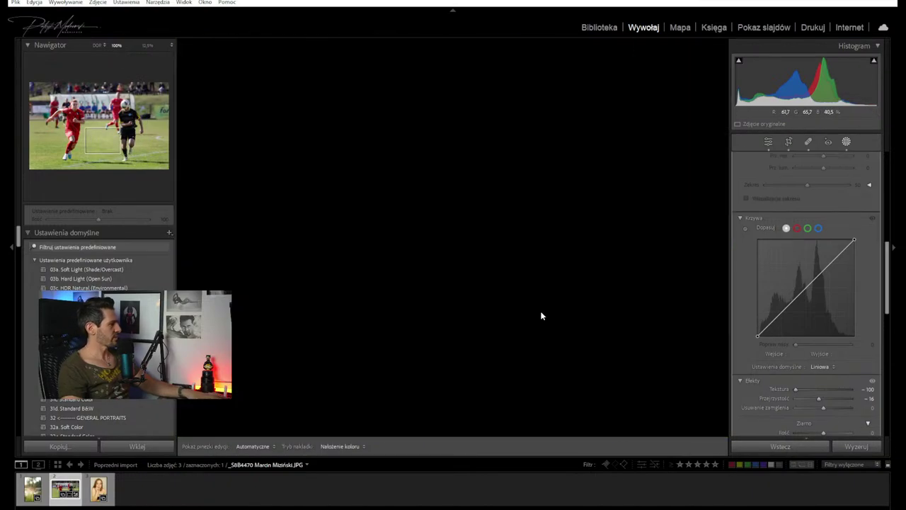
{"action": "left_click_drag", "start_coordinate": [218, 164], "coordinate": [532, 334]}
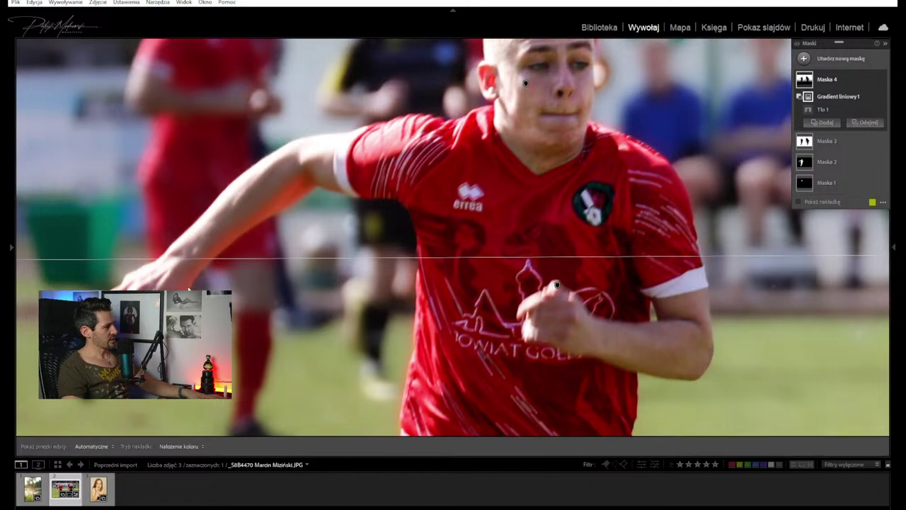
{"action": "left_click", "coordinate": [882, 83]}
{"action": "left_click", "coordinate": [882, 83]}
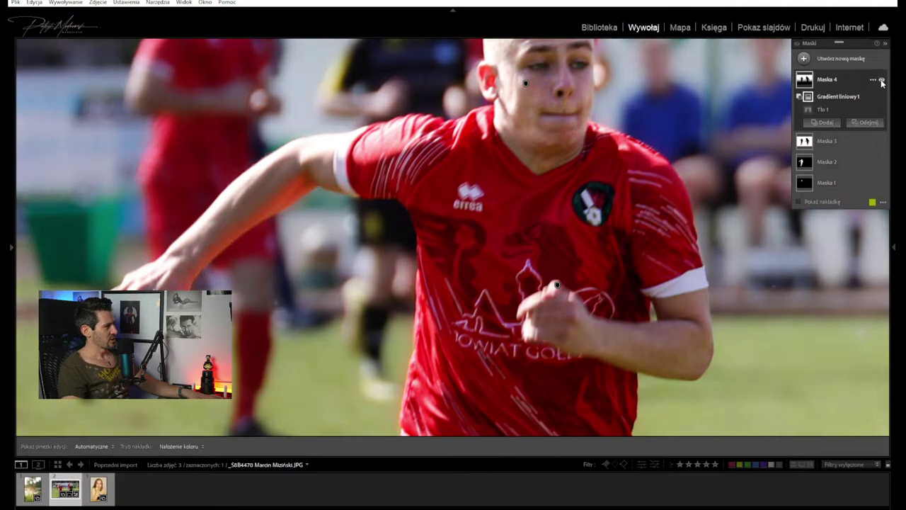
{"action": "left_click", "coordinate": [882, 83]}
{"action": "left_click", "coordinate": [882, 83]}
{"action": "left_click", "coordinate": [883, 82]}
{"action": "left_click", "coordinate": [882, 82]}
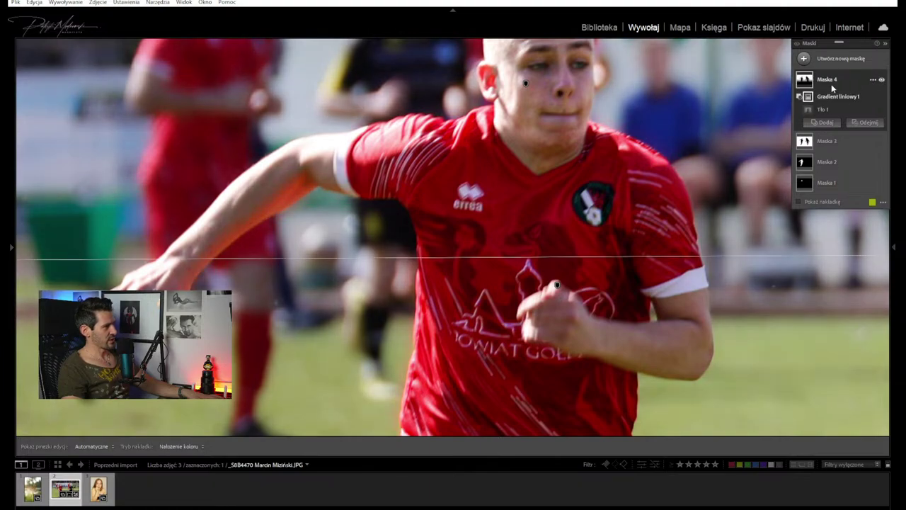
Select the second background mask, bring back the side panels and show the mask overlay around the red player
{"action": "left_click", "coordinate": [831, 83]}
{"action": "left_click", "coordinate": [838, 79]}
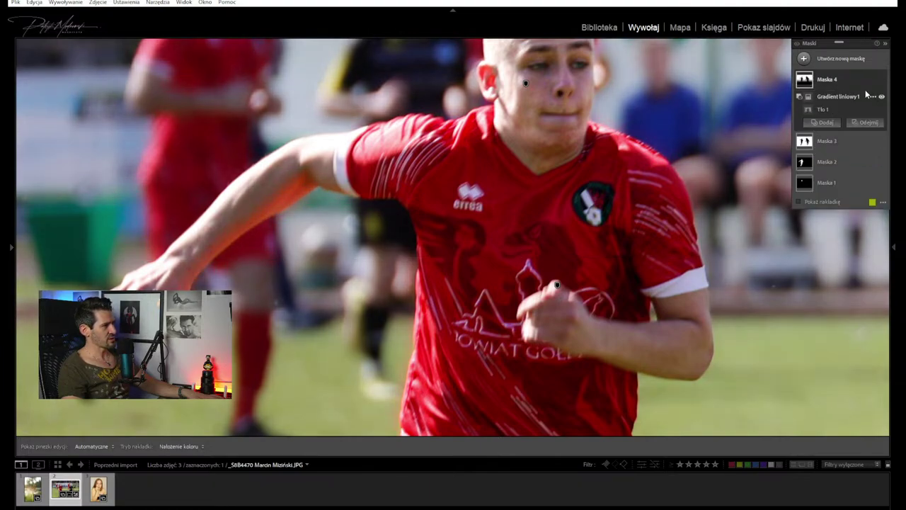
{"action": "key", "text": "Tab"}
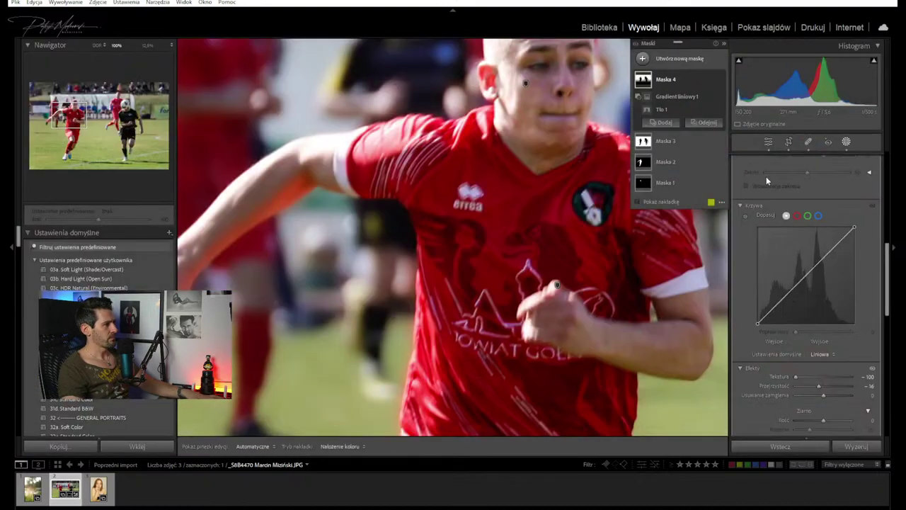
{"action": "left_click", "coordinate": [706, 123]}
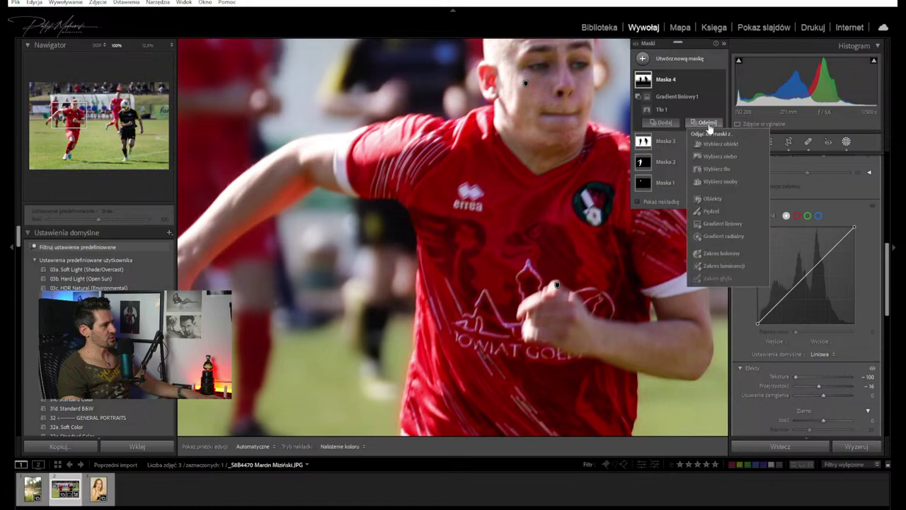
{"action": "left_click", "coordinate": [695, 79]}
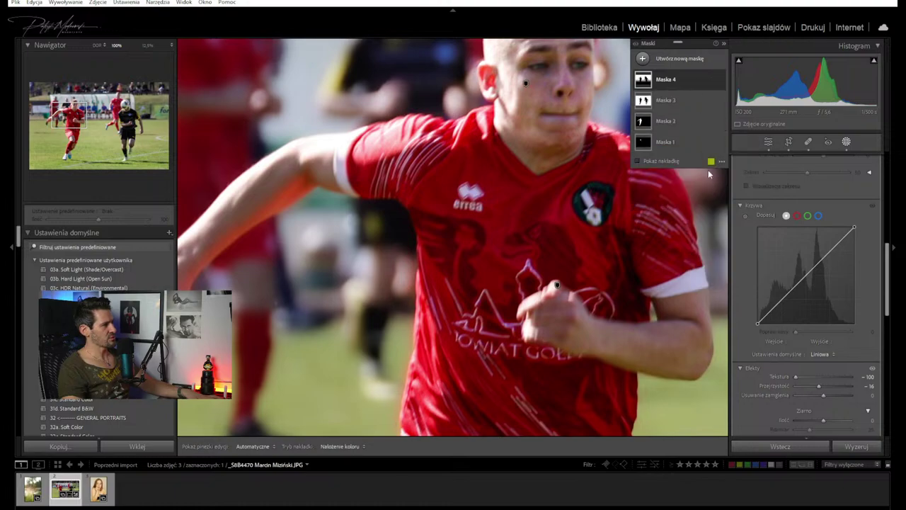
{"action": "left_click", "coordinate": [669, 161]}
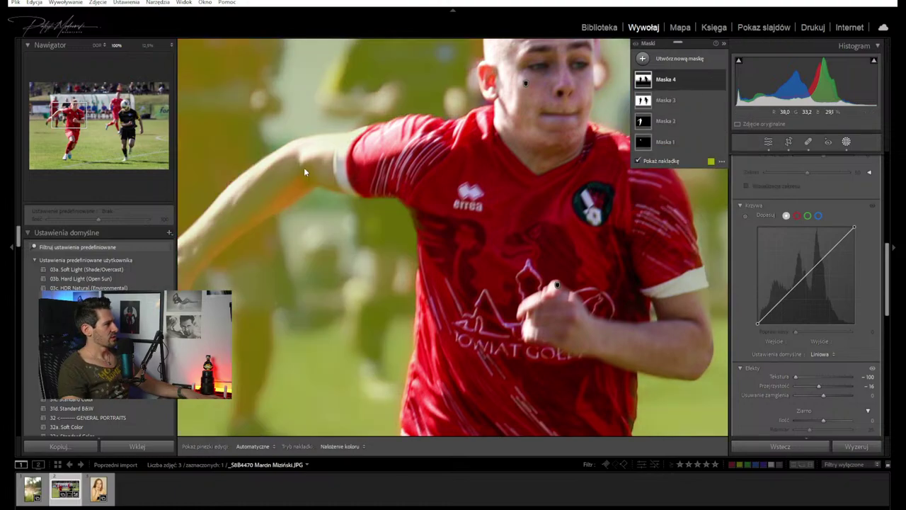
Subtract the red player's outstretched arm and hand from the second background mask with the Objects selection
{"action": "left_click", "coordinate": [691, 83]}
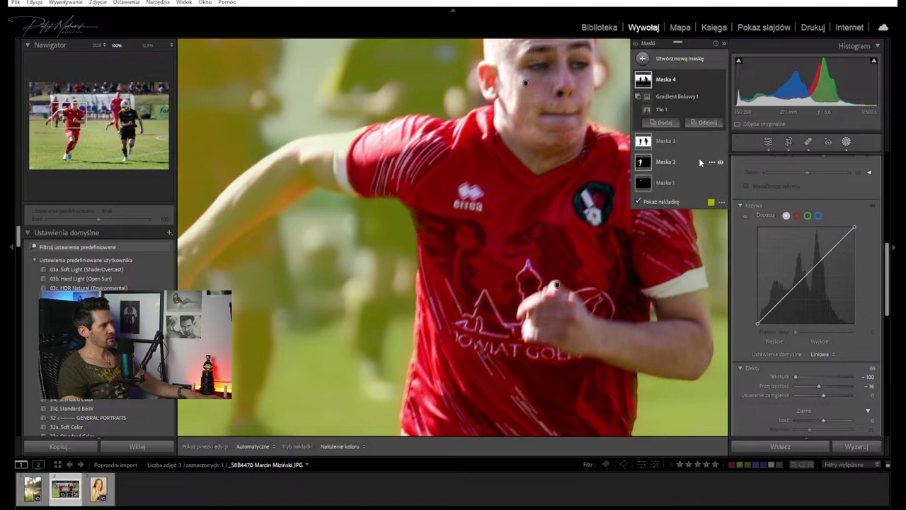
{"action": "left_click", "coordinate": [706, 123]}
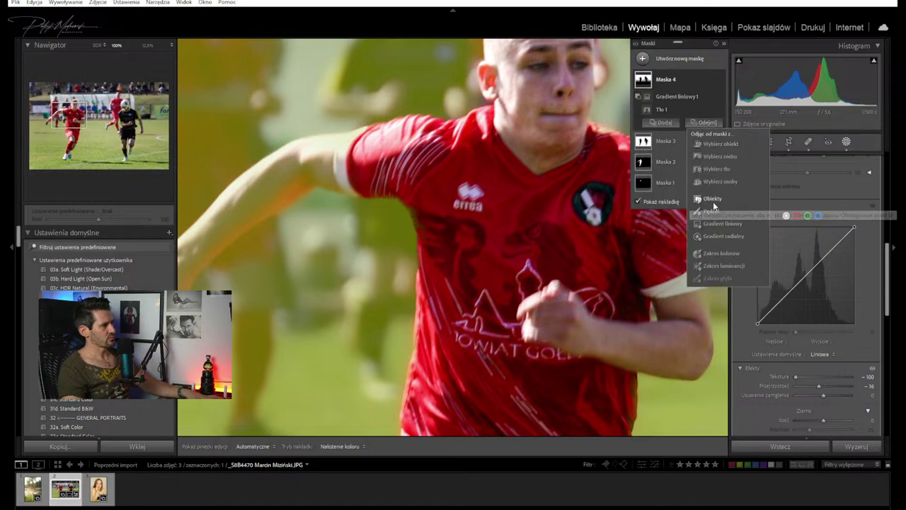
{"action": "left_click", "coordinate": [715, 201]}
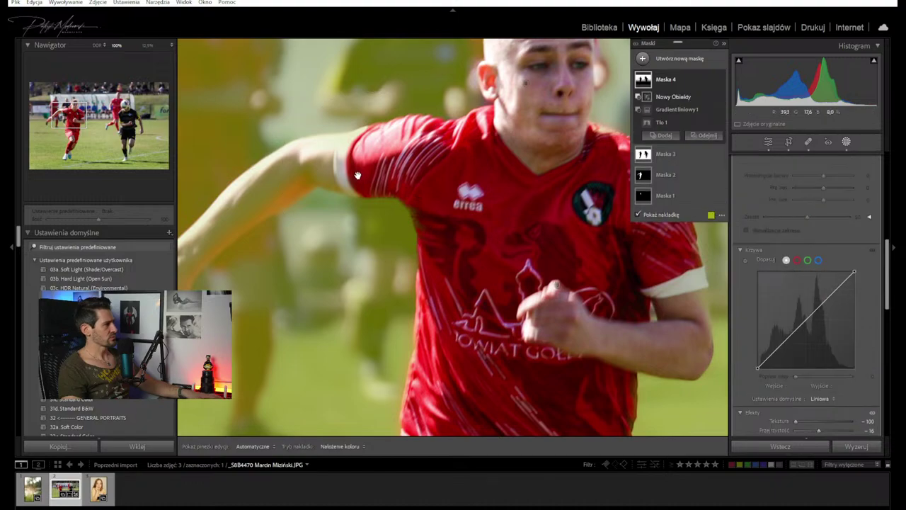
{"action": "left_click_drag", "start_coordinate": [359, 176], "coordinate": [573, 154]}
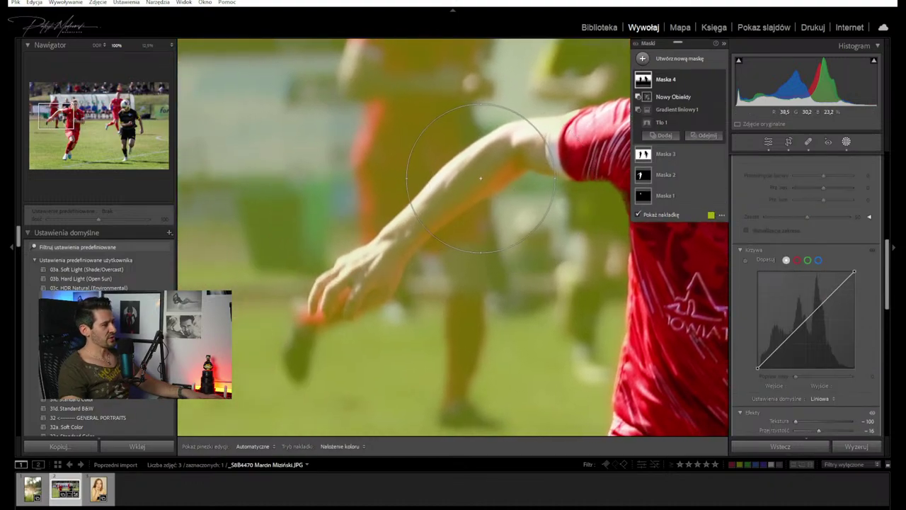
{"action": "scroll", "coordinate": [497, 160], "scroll_direction": "down", "scroll_amount": 5}
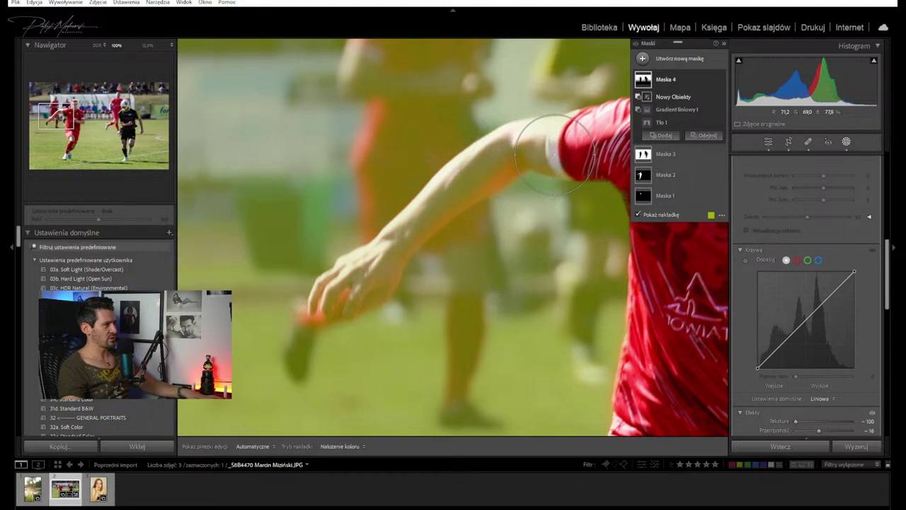
{"action": "mouse_move", "coordinate": [554, 131]}
{"action": "left_mouse_down"}
{"action": "mouse_move", "coordinate": [430, 208]}
{"action": "mouse_move", "coordinate": [340, 293]}
{"action": "left_mouse_up"}
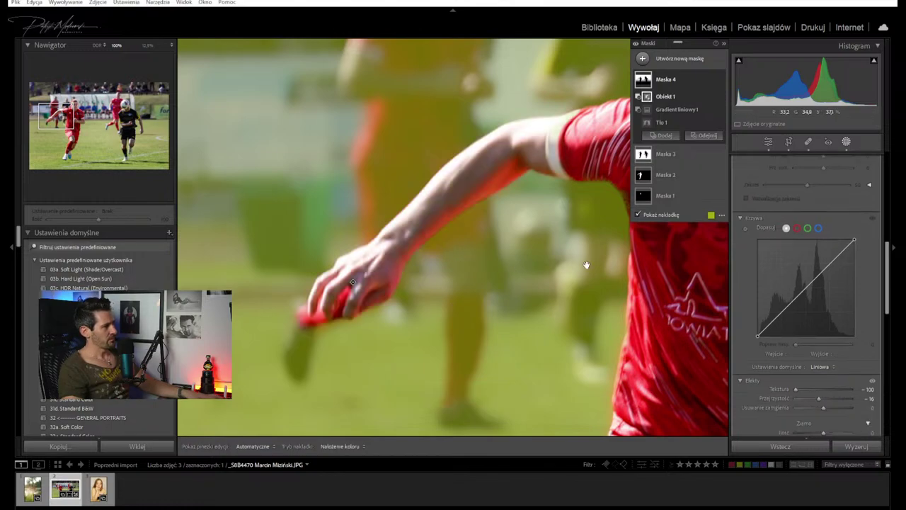
Check the mask overlay around both players, the pitch and the ball at 100%, fit the photo to the view and hide the overlay
{"action": "left_click_drag", "start_coordinate": [587, 265], "coordinate": [177, 275]}
{"action": "left_click_drag", "start_coordinate": [393, 284], "coordinate": [431, 104]}
{"action": "left_click_drag", "start_coordinate": [460, 361], "coordinate": [496, 32]}
{"action": "left_click_drag", "start_coordinate": [552, 241], "coordinate": [70, 253]}
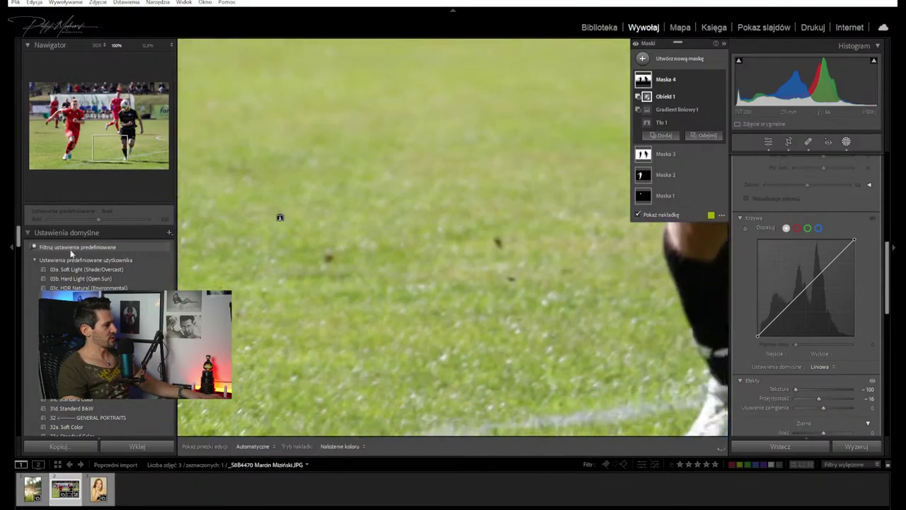
{"action": "left_click_drag", "start_coordinate": [637, 241], "coordinate": [309, 289]}
{"action": "left_click_drag", "start_coordinate": [368, 99], "coordinate": [431, 380]}
{"action": "left_click_drag", "start_coordinate": [430, 120], "coordinate": [457, 429]}
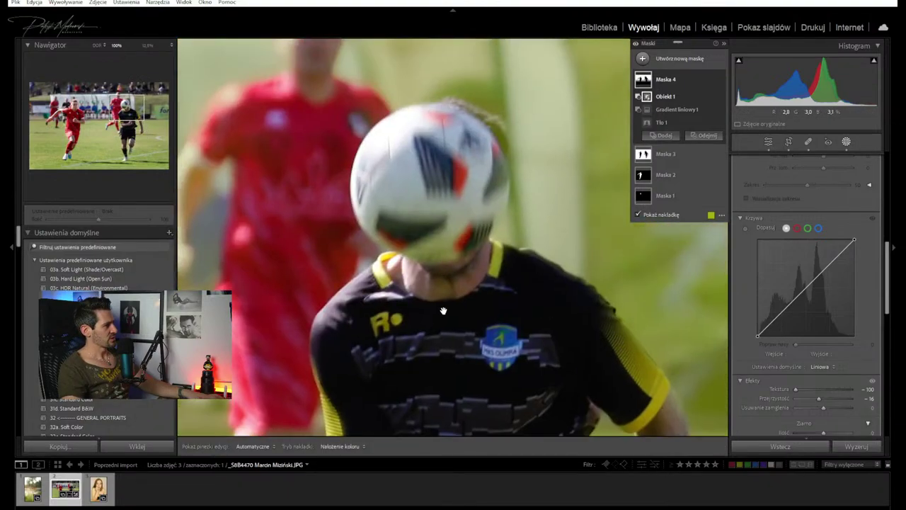
{"action": "key", "text": "ctrl+minus"}
{"action": "key", "text": "ctrl+minus"}
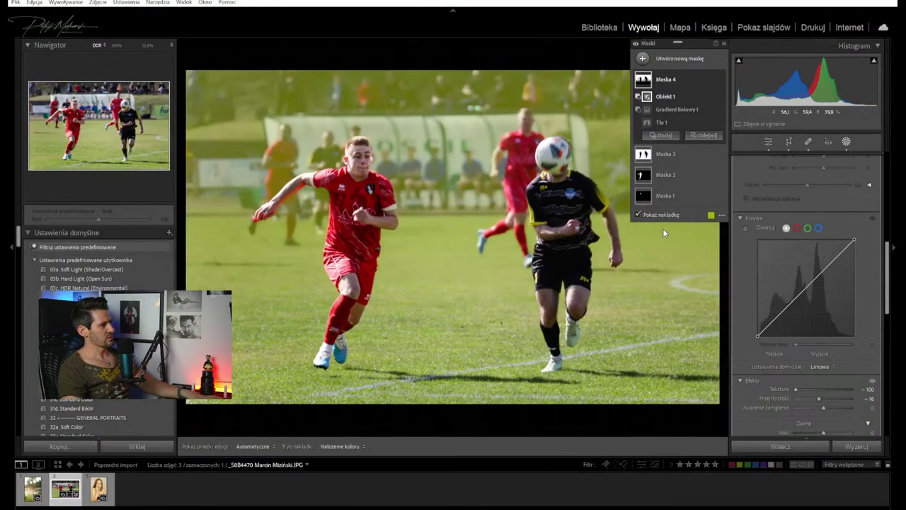
{"action": "left_click", "coordinate": [639, 214]}
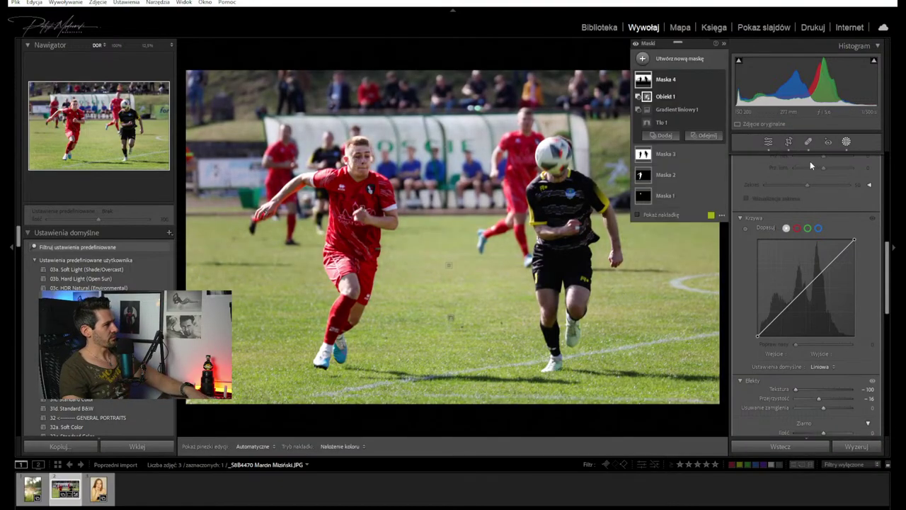
Leave masking and apply the "Mleczny dzień by Modry" preset from the Presety by Modry group
{"action": "left_click", "coordinate": [847, 141]}
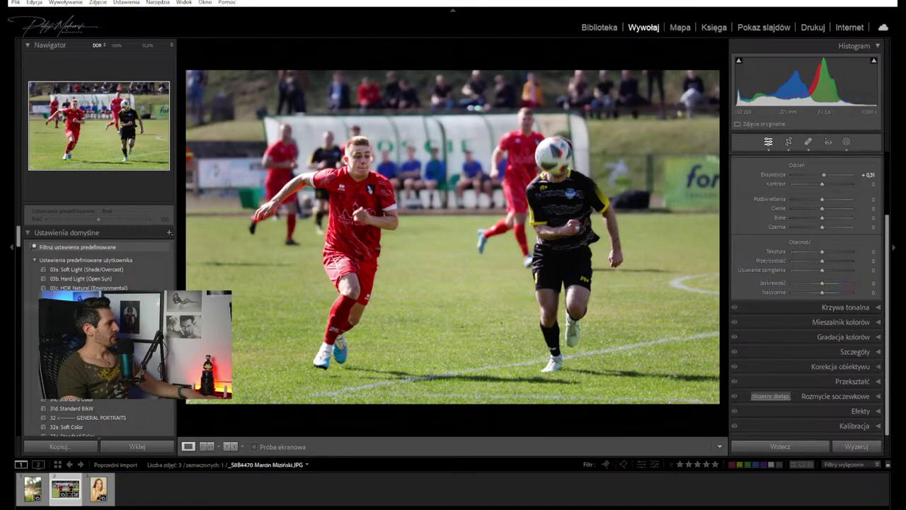
{"action": "key", "text": "backslash"}
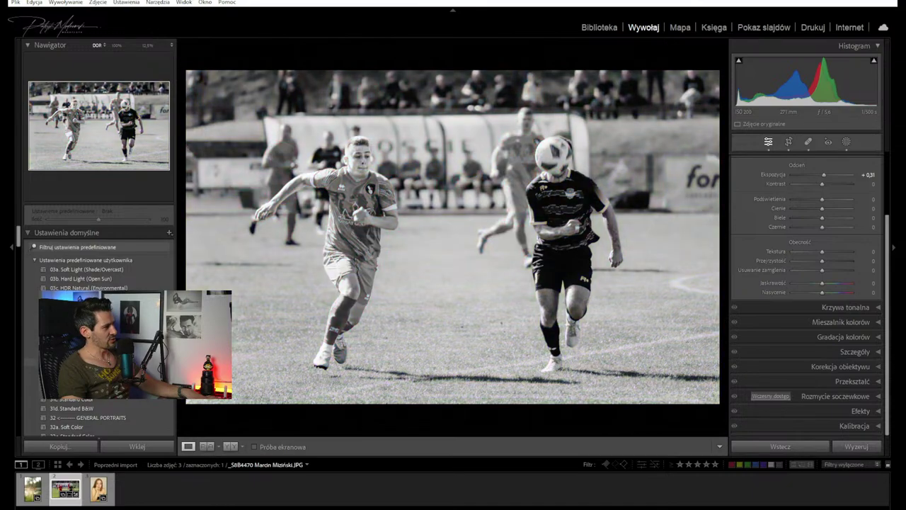
{"action": "scroll", "coordinate": [32, 311], "scroll_direction": "down", "scroll_amount": 10}
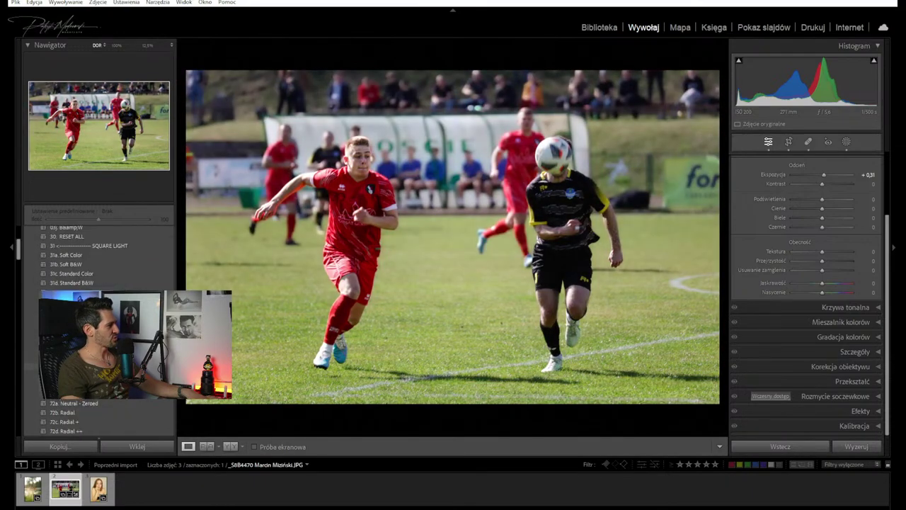
{"action": "scroll", "coordinate": [106, 255], "scroll_direction": "down", "scroll_amount": 10}
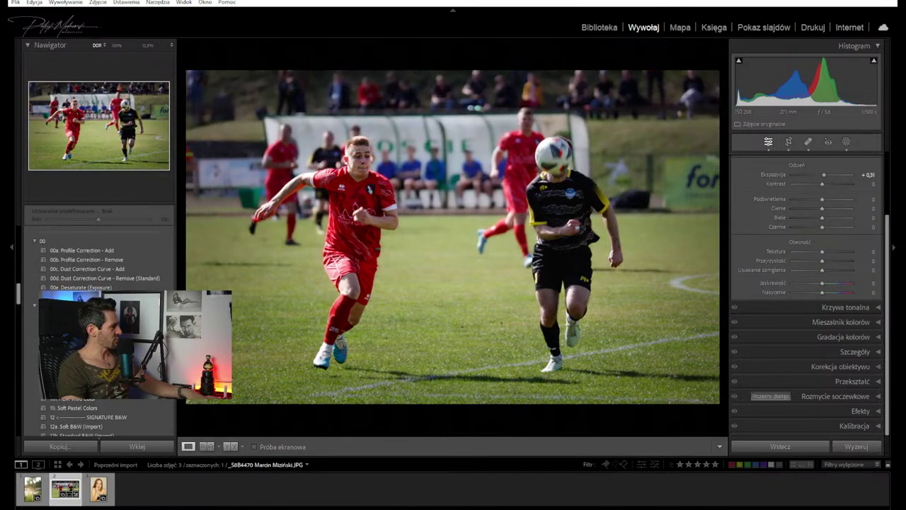
{"action": "scroll", "coordinate": [106, 255], "scroll_direction": "down", "scroll_amount": 5}
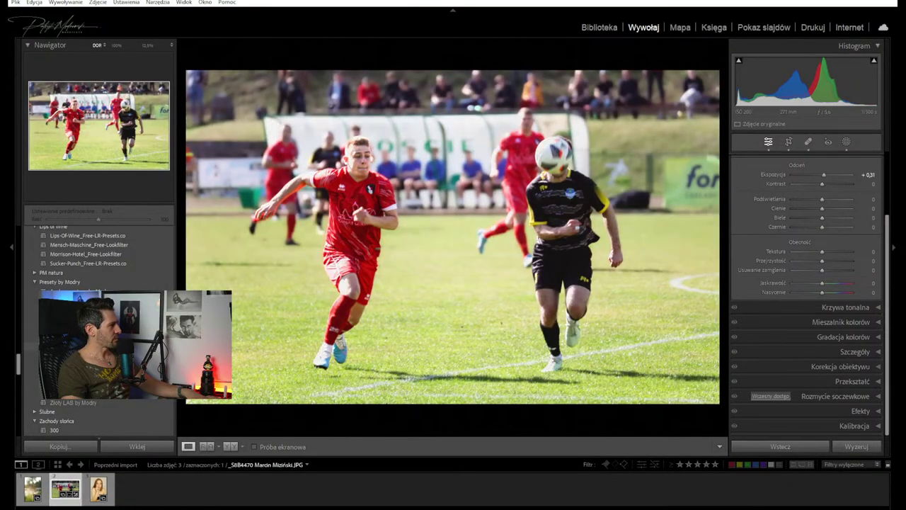
{"action": "left_click", "coordinate": [77, 347]}
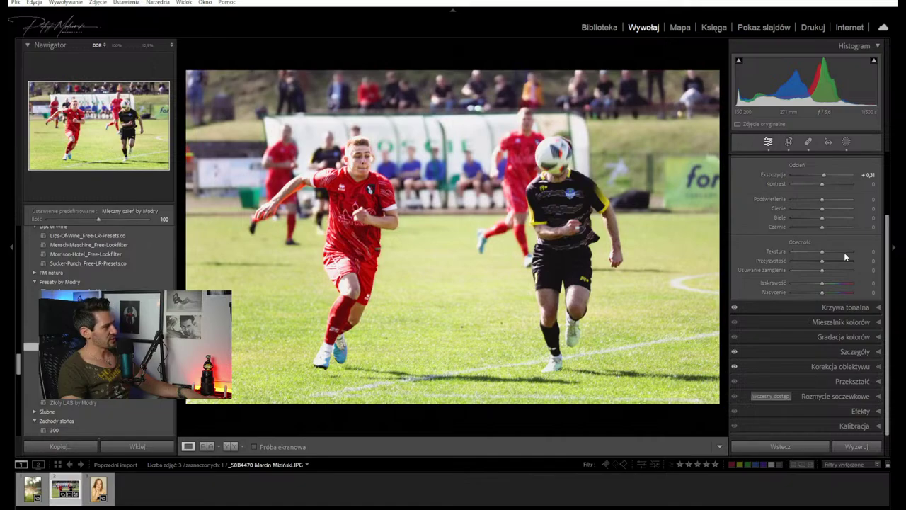
Set the photo's global exposure to +0.05
{"action": "left_click_drag", "start_coordinate": [826, 179], "coordinate": [823, 178]}
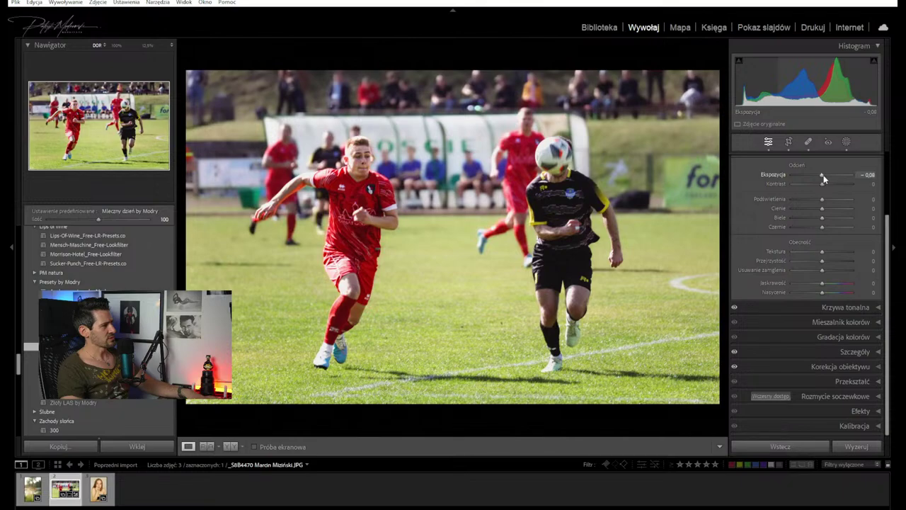
{"action": "left_click", "coordinate": [865, 174]}
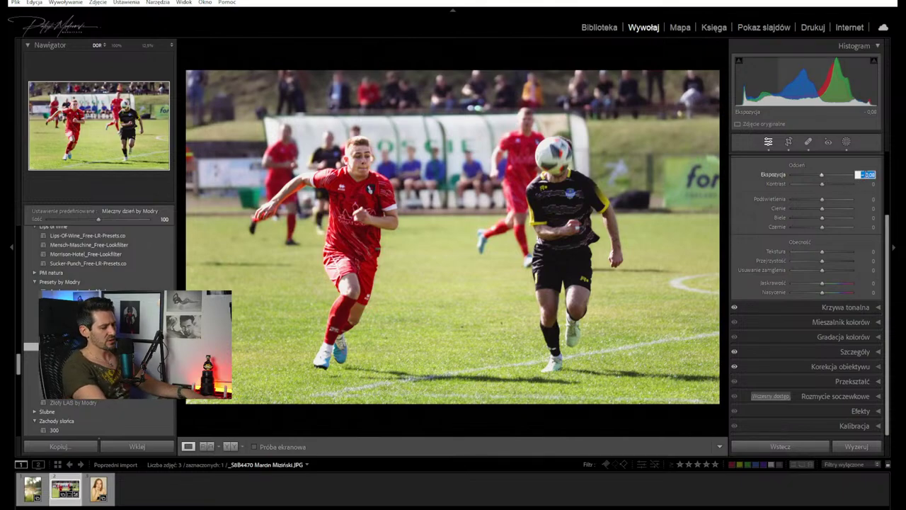
{"action": "key", "text": "BackSpace"}
{"action": "type", "text": "0,05"}
{"action": "key", "text": "Return"}
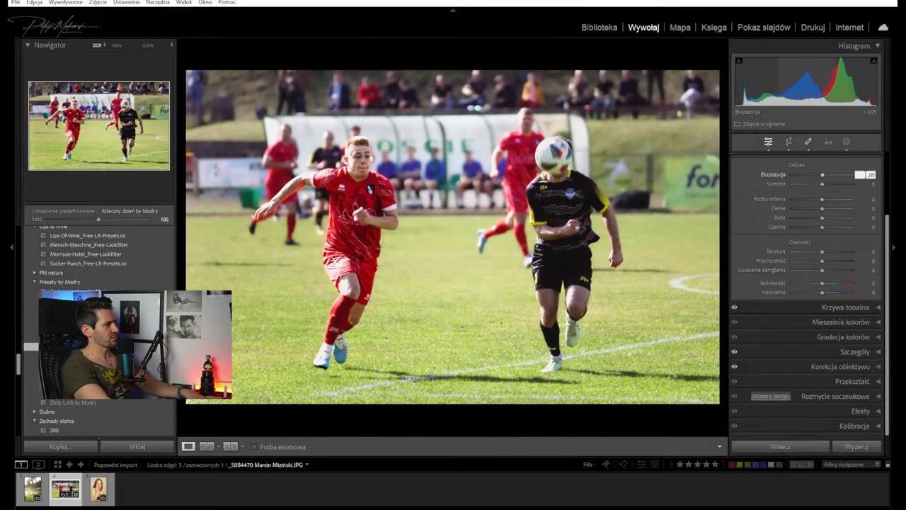
Compare the edited photo with its before state, ending on the edited version, and preview a black-and-white look
{"action": "key", "text": "backslash"}
{"action": "key", "text": "backslash"}
{"action": "key", "text": "backslash"}
{"action": "key", "text": "backslash"}
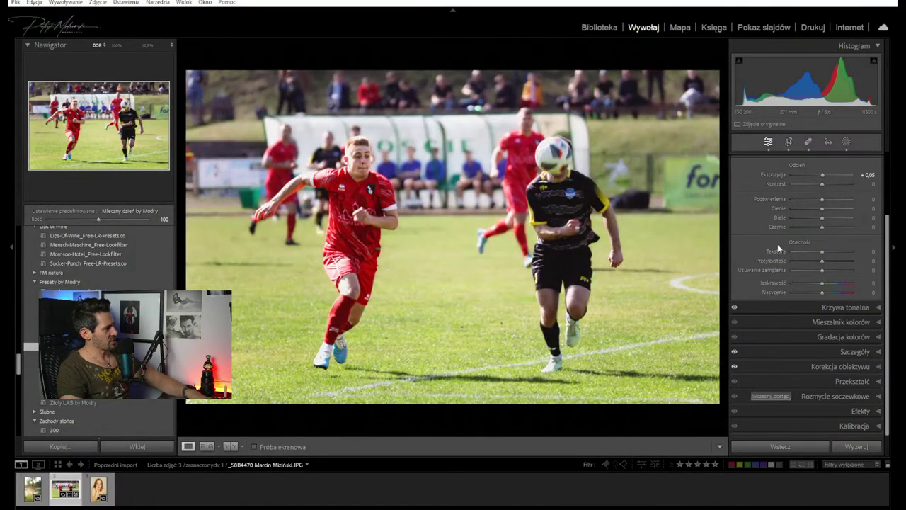
{"action": "key", "text": "backslash"}
{"action": "key", "text": "backslash"}
{"action": "key", "text": "backslash"}
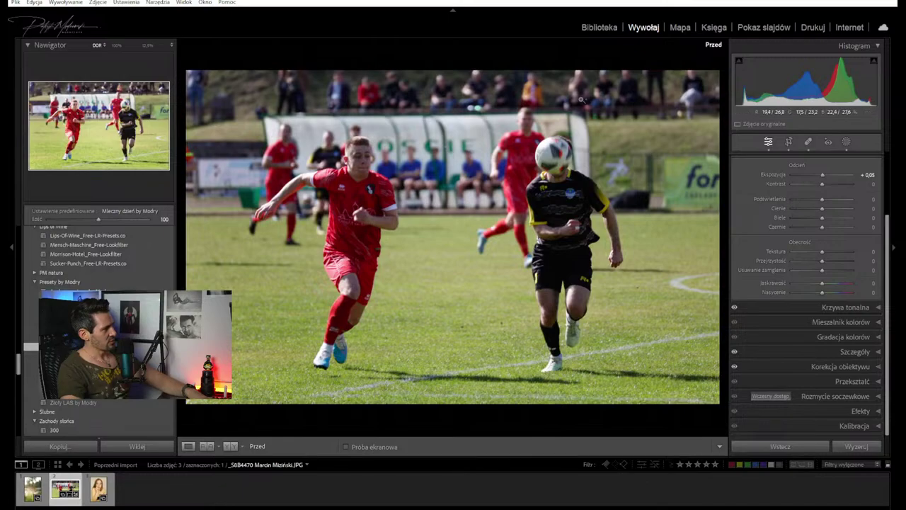
{"action": "key", "text": "backslash"}
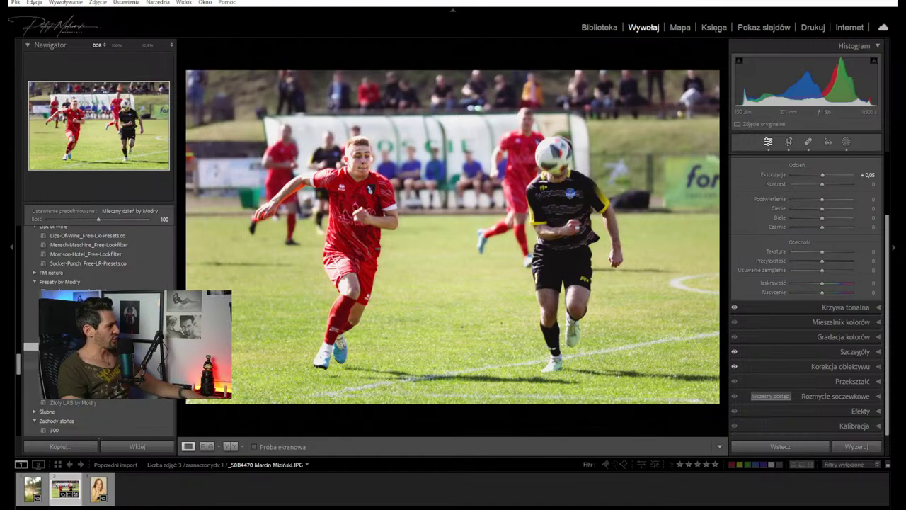
{"action": "key", "text": "v"}
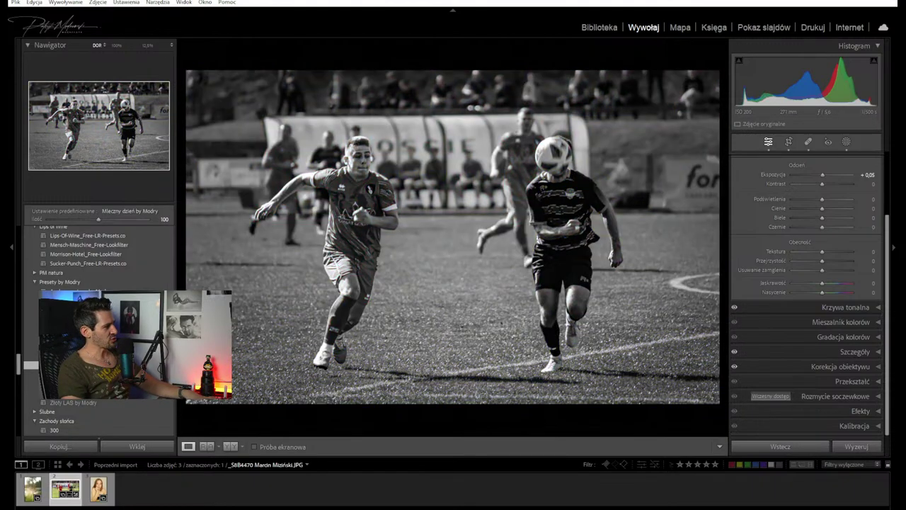
Apply the "Ostrość przekazu by Modry" preset, switch the match photo back to colour and set its exposure to +0.78
{"action": "left_click", "coordinate": [106, 375]}
{"action": "key", "text": "v"}
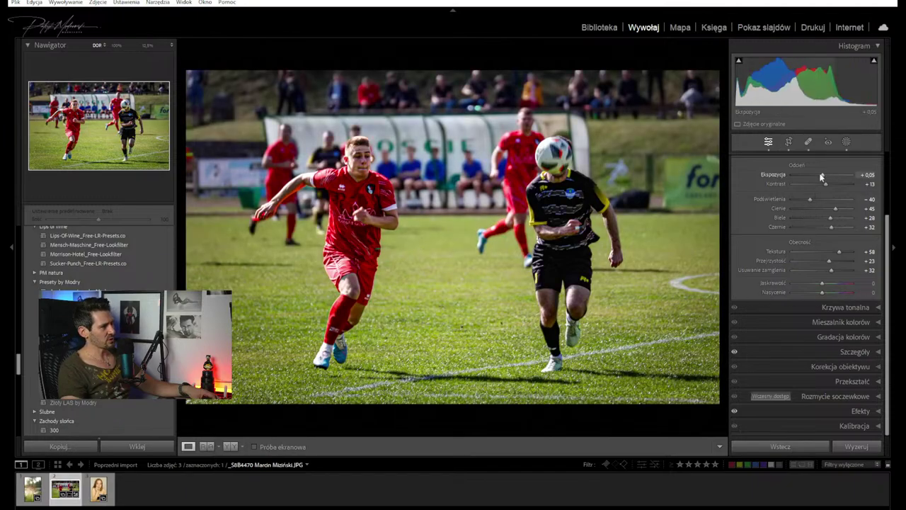
{"action": "left_click_drag", "start_coordinate": [822, 175], "coordinate": [826, 177]}
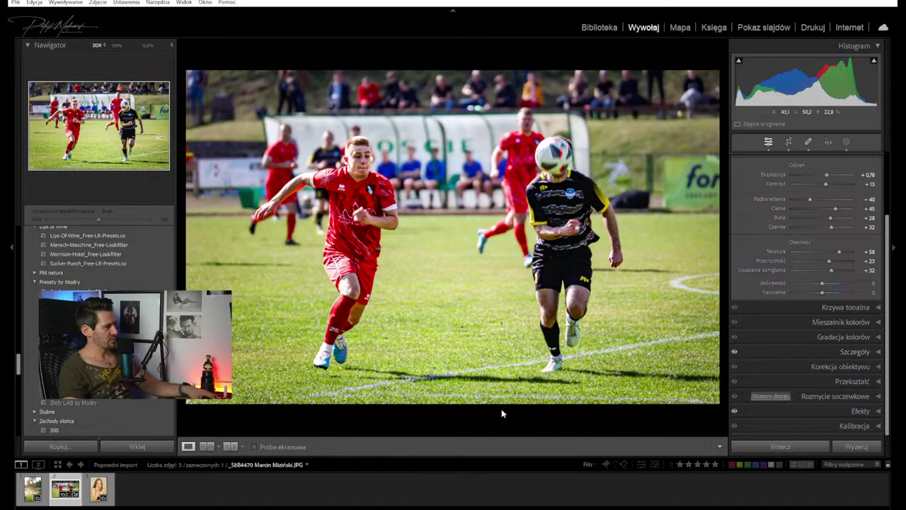
Create an unedited virtual copy of the football match photo and set the copy's exposure to +1.33
{"action": "right_click", "coordinate": [54, 496]}
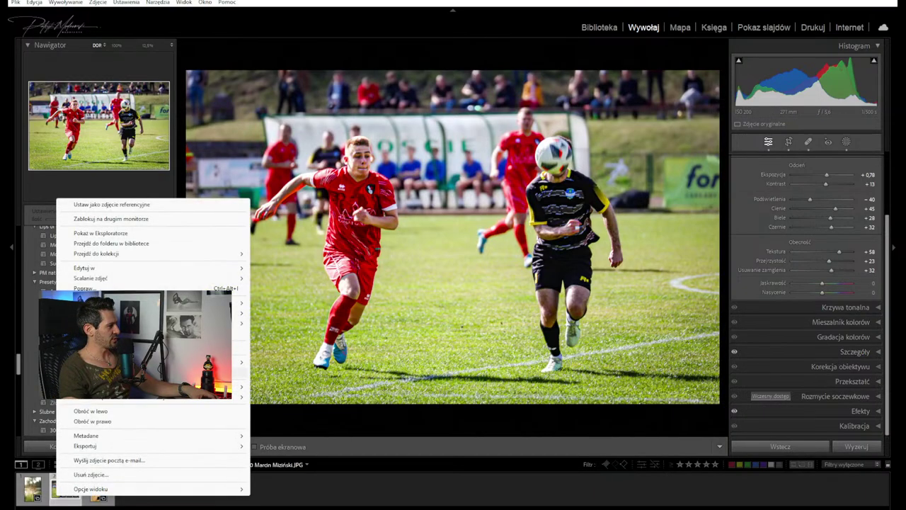
{"action": "left_click", "coordinate": [107, 372]}
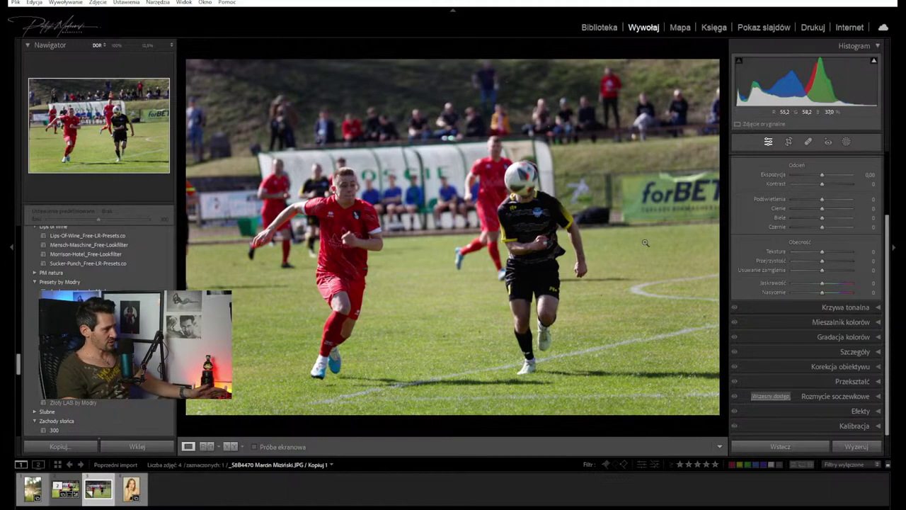
{"action": "scroll", "coordinate": [831, 189], "scroll_direction": "up", "scroll_amount": 2}
{"action": "scroll", "coordinate": [832, 190], "scroll_direction": "up", "scroll_amount": 2}
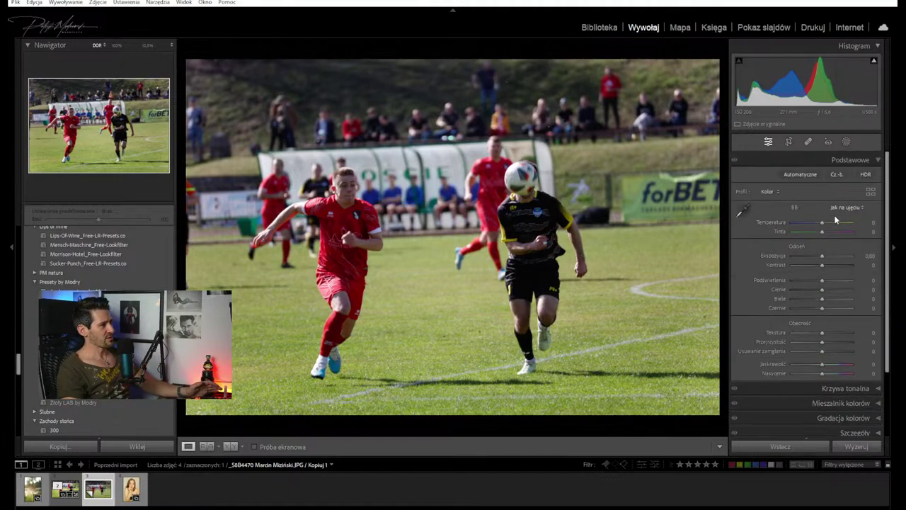
{"action": "left_click_drag", "start_coordinate": [822, 256], "coordinate": [830, 259]}
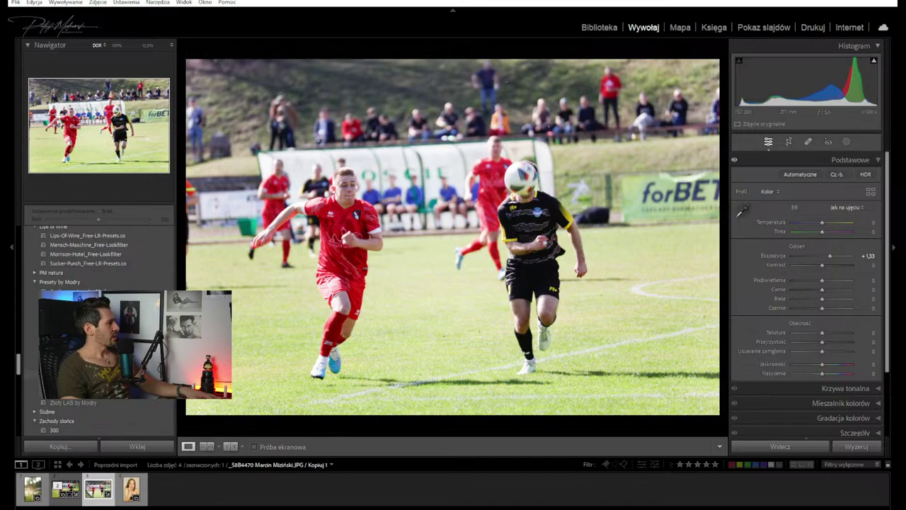
Apply the "Ostrość przekazu by Modry" preset to the virtual copy and turn its black-and-white treatment back to colour
{"action": "key", "text": "v"}
{"action": "key", "text": "v"}
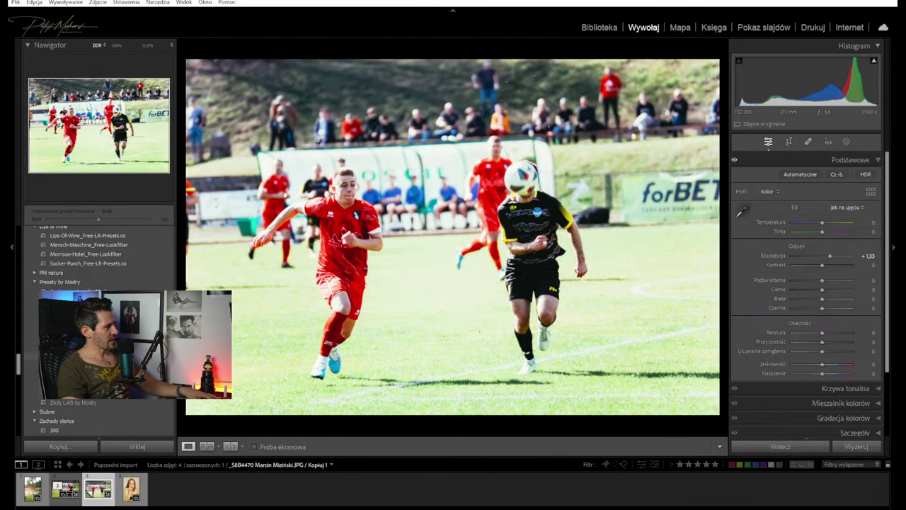
{"action": "key", "text": "v"}
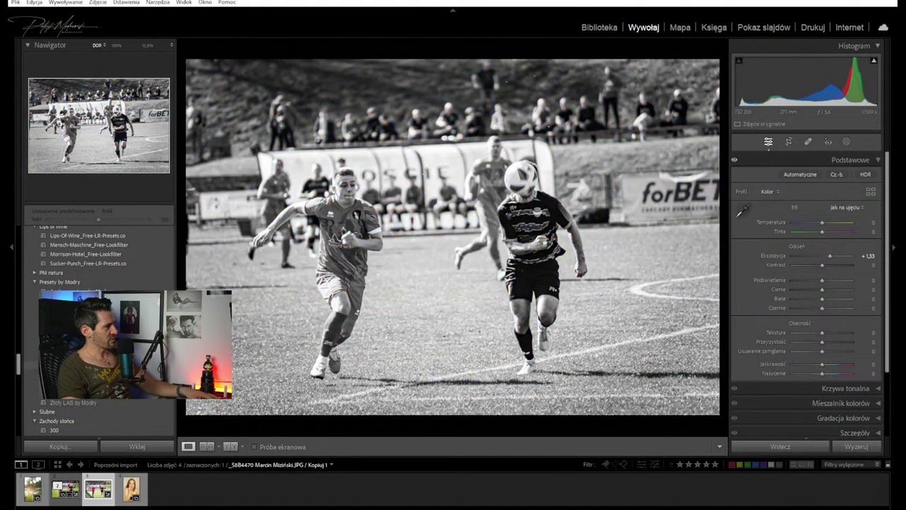
{"action": "left_click", "coordinate": [78, 366]}
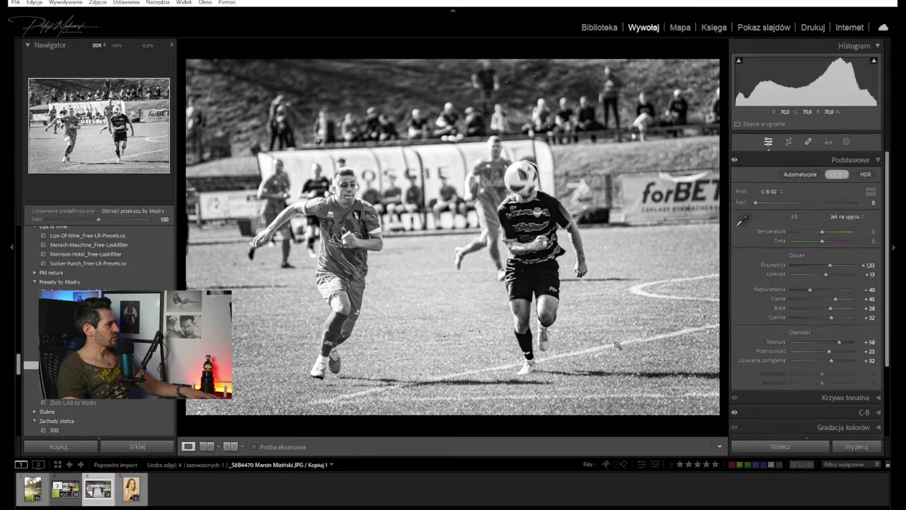
{"action": "key", "text": "v"}
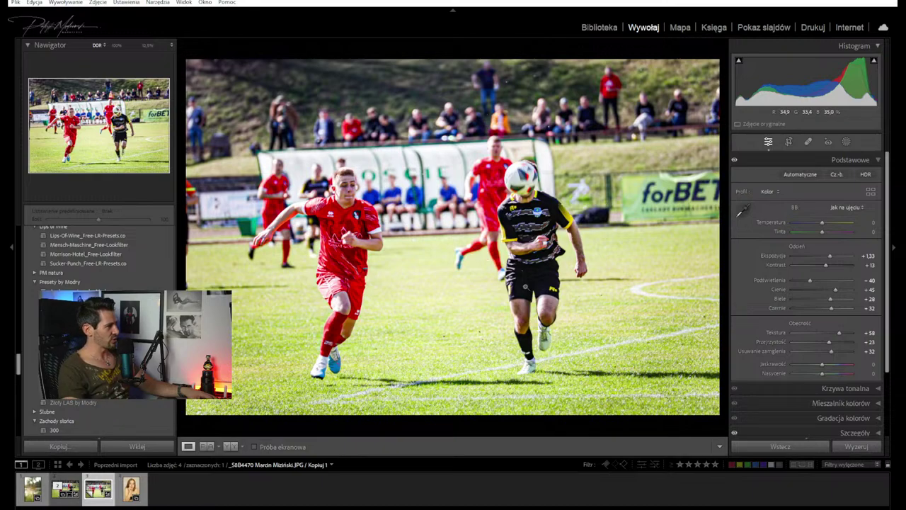
Crop the virtual copy slightly tighter around the players at the original aspect ratio and compare it with its before state
{"action": "key", "text": "r"}
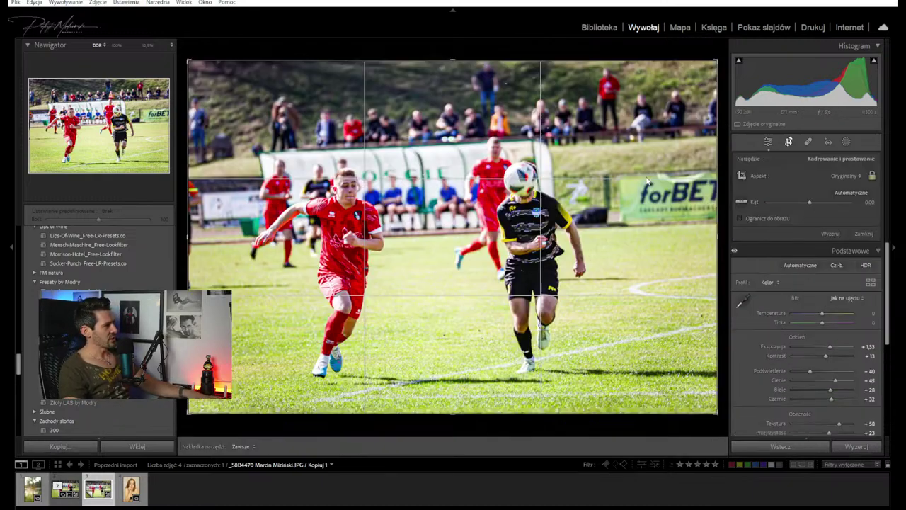
{"action": "left_click_drag", "start_coordinate": [718, 58], "coordinate": [697, 91]}
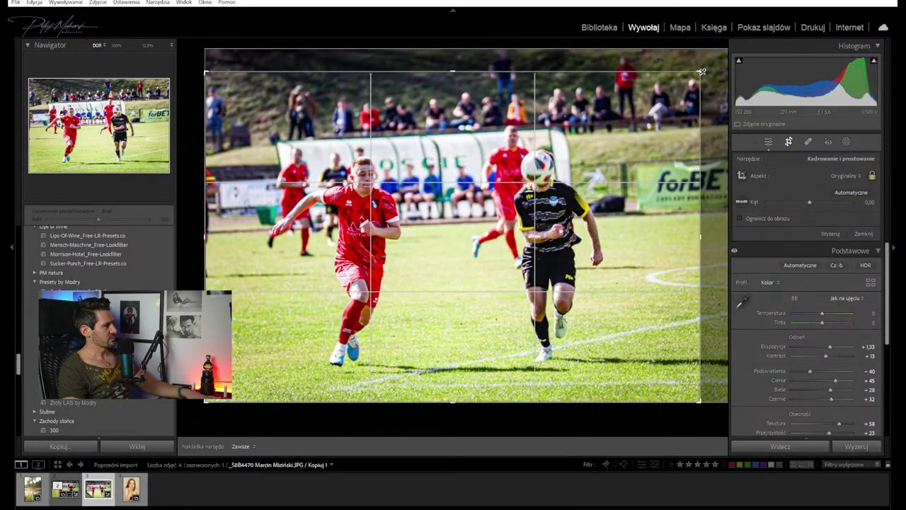
{"action": "key", "text": "Return"}
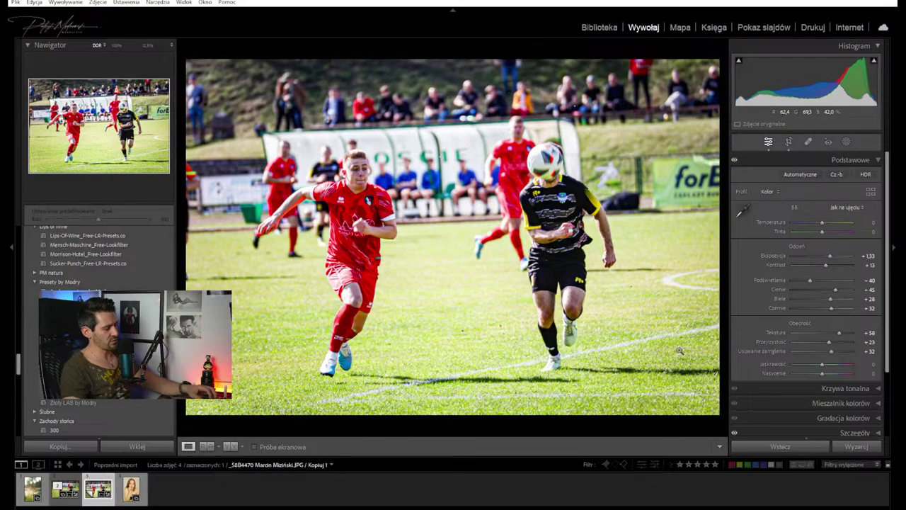
{"action": "key", "text": "backslash"}
{"action": "key", "text": "backslash"}
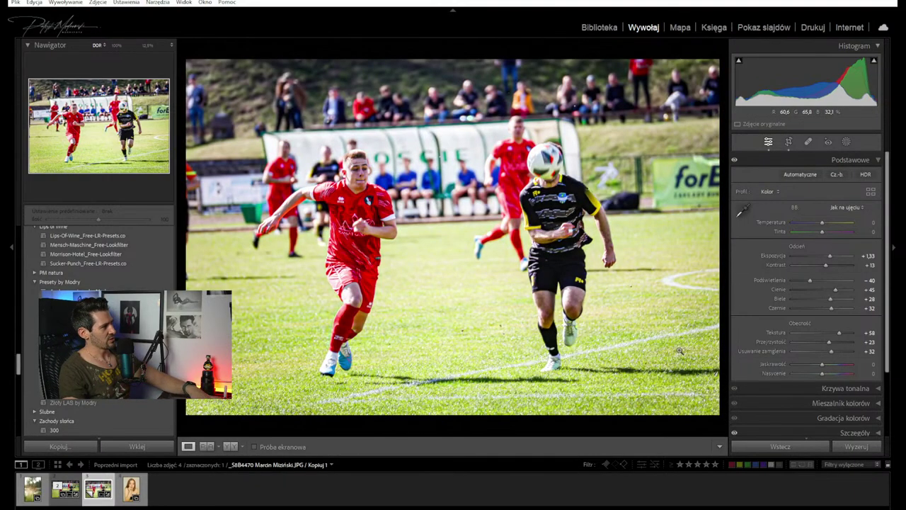
Compare the masked match photo and its virtual copy side by side in the Library, with and without the side panels
{"action": "left_click", "coordinate": [55, 499], "text": "ctrl"}
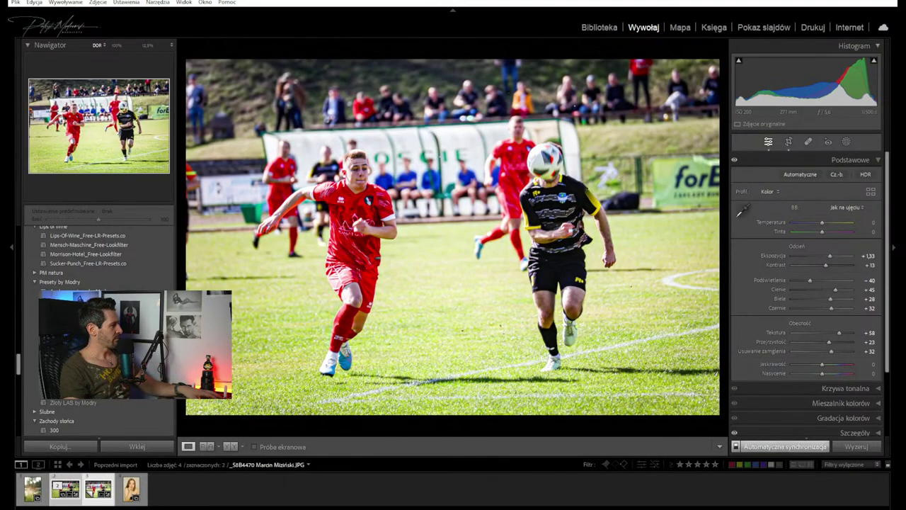
{"action": "key", "text": "c"}
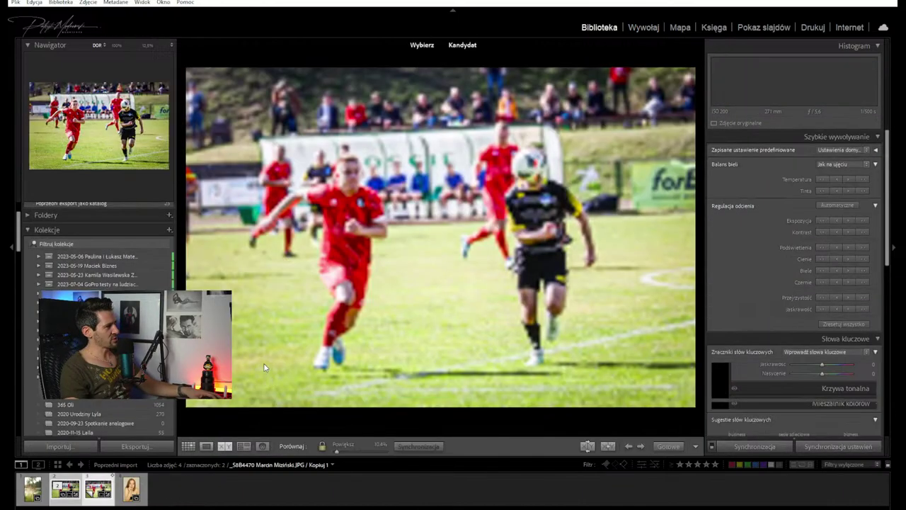
{"action": "key", "text": "Tab"}
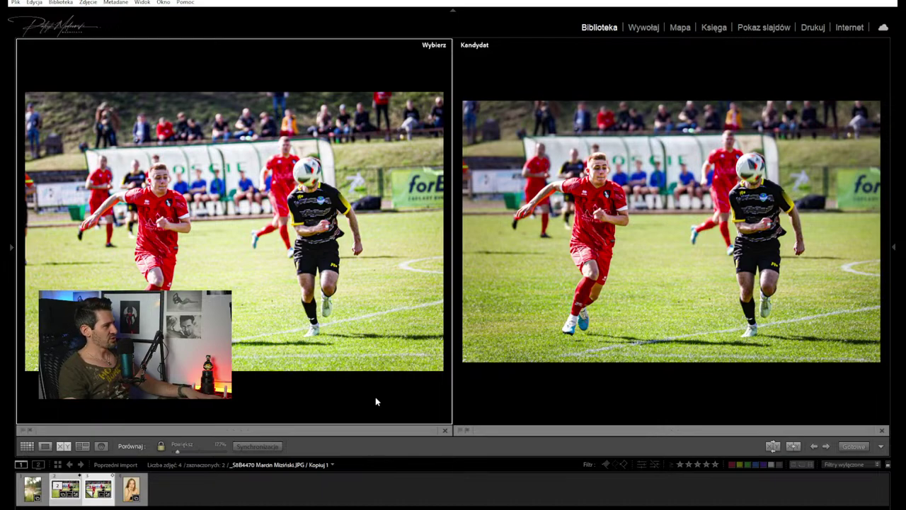
{"action": "key", "text": "Tab"}
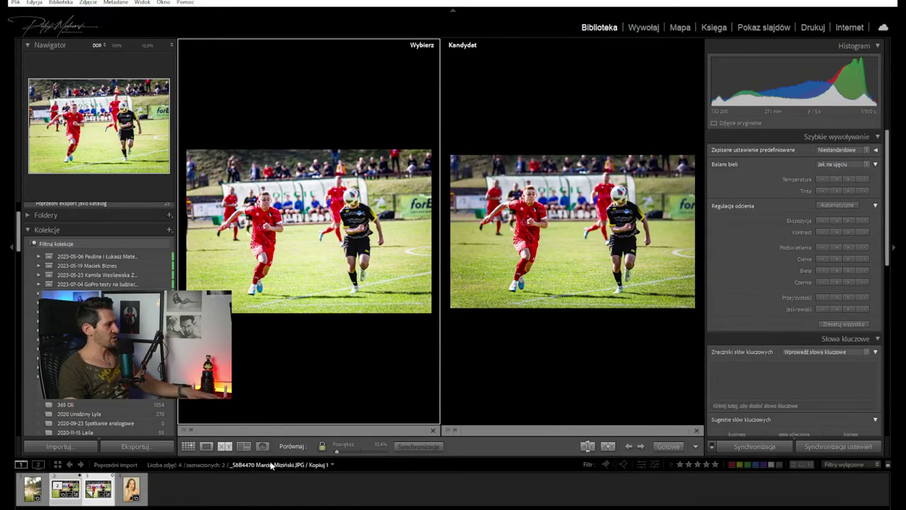
{"action": "left_click", "coordinate": [240, 489]}
{"action": "left_click", "coordinate": [65, 488]}
{"action": "left_click", "coordinate": [99, 488], "text": "ctrl"}
Inspect the red-shirted player's face and shirt in the masked match photo at 100% and 300%, ending on the fitted view
{"action": "left_click", "coordinate": [210, 447]}
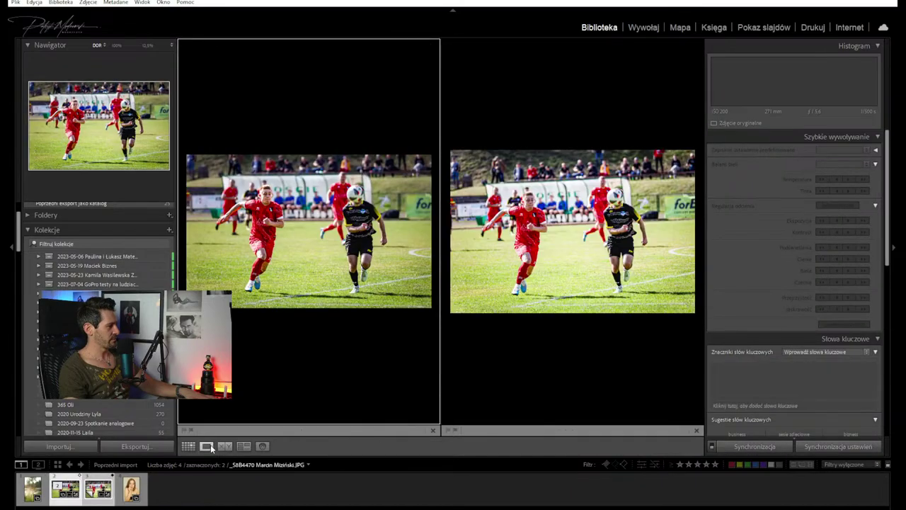
{"action": "left_click", "coordinate": [345, 159]}
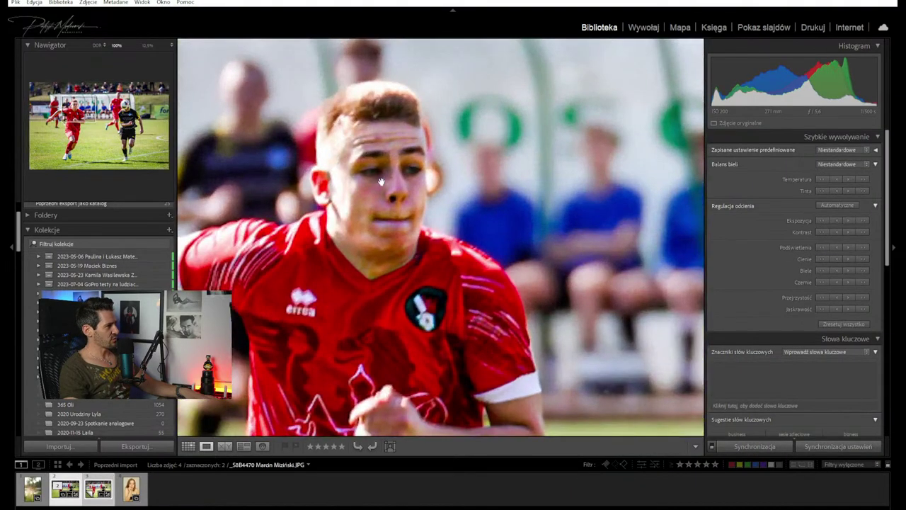
{"action": "left_click_drag", "start_coordinate": [440, 223], "coordinate": [491, 225]}
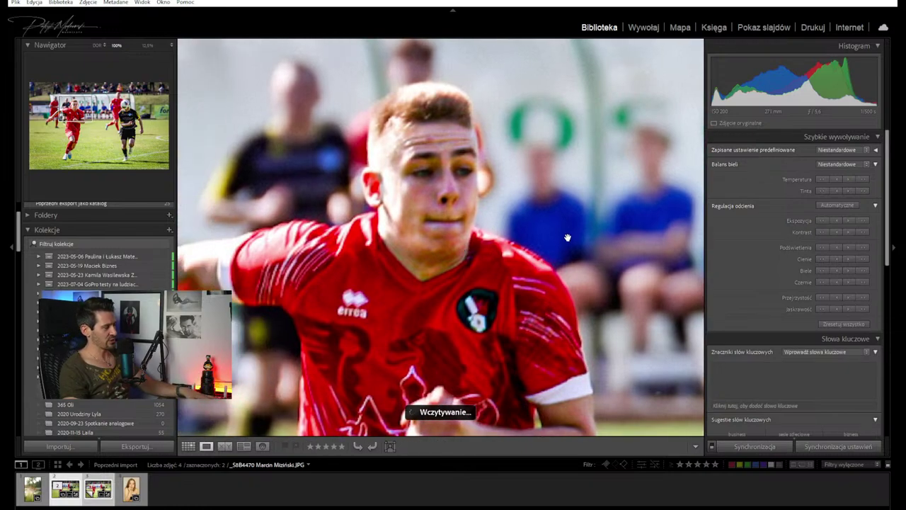
{"action": "left_click_drag", "start_coordinate": [506, 278], "coordinate": [549, 276]}
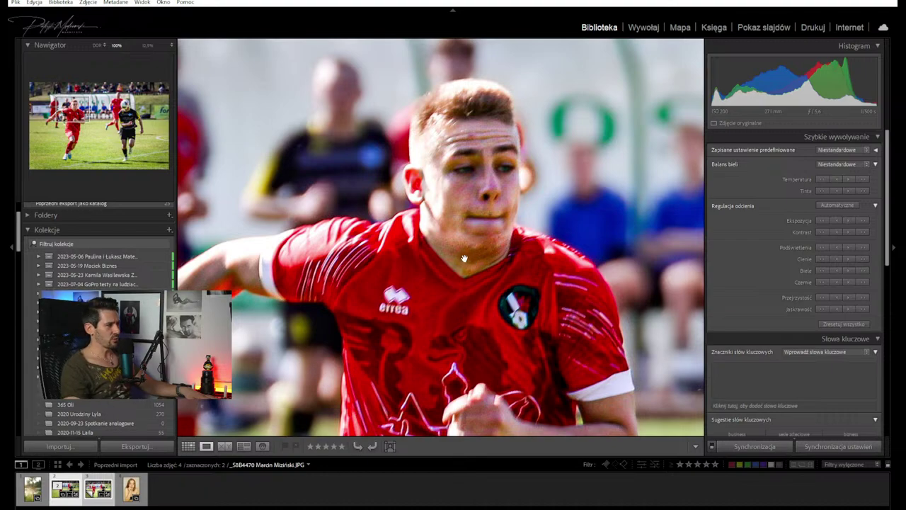
{"action": "left_click", "coordinate": [150, 46]}
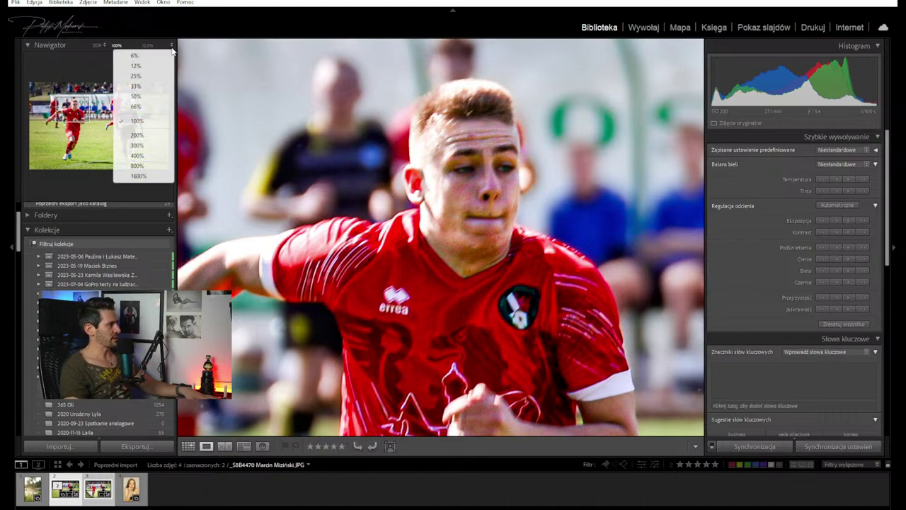
{"action": "left_click", "coordinate": [160, 150]}
{"action": "left_click_drag", "start_coordinate": [697, 260], "coordinate": [618, 281]}
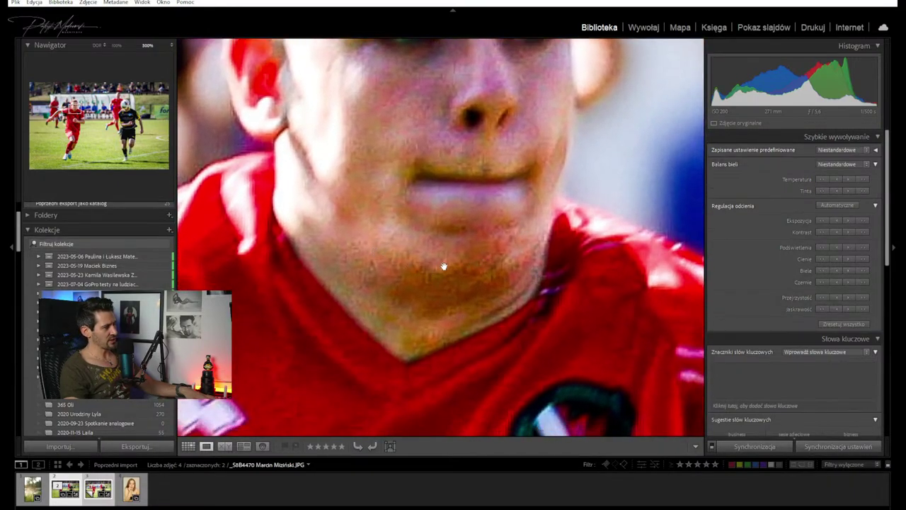
{"action": "left_click", "coordinate": [478, 289]}
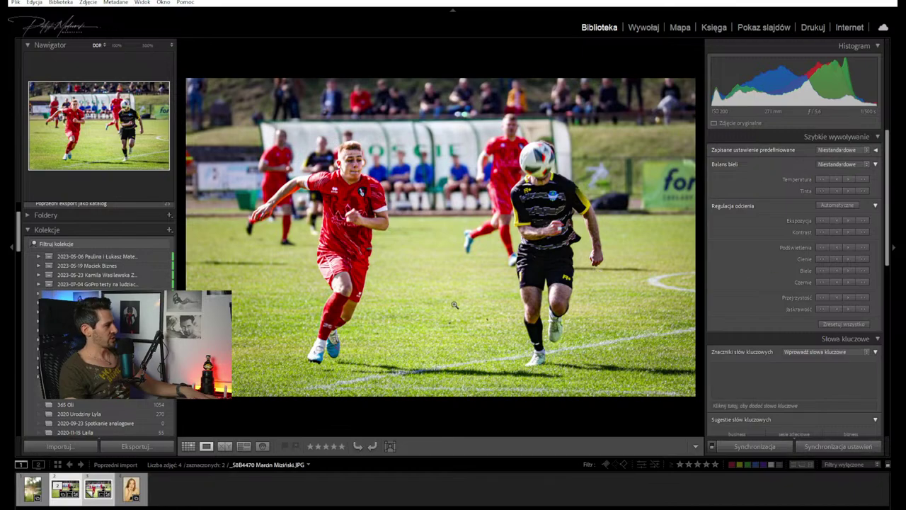
Open the woman's portrait in the Develop module and set its white balance to automatic
{"action": "left_click", "coordinate": [239, 499]}
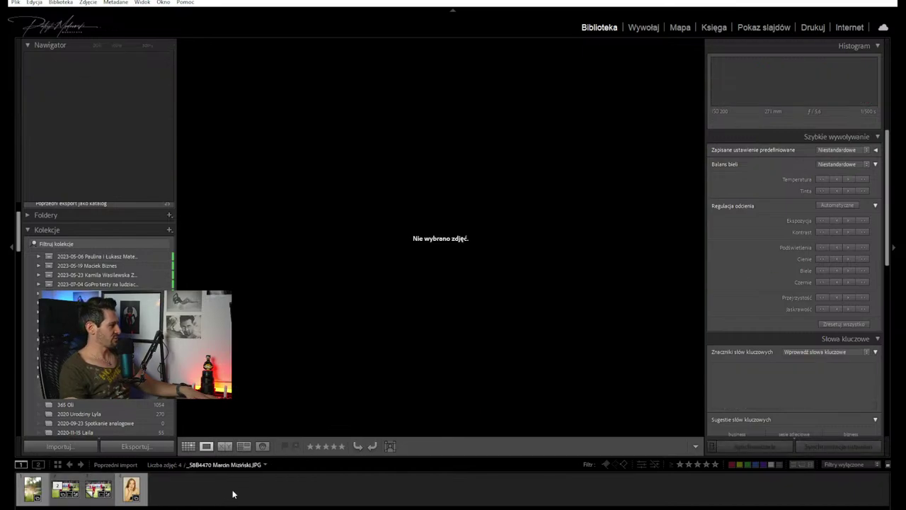
{"action": "left_click", "coordinate": [131, 489]}
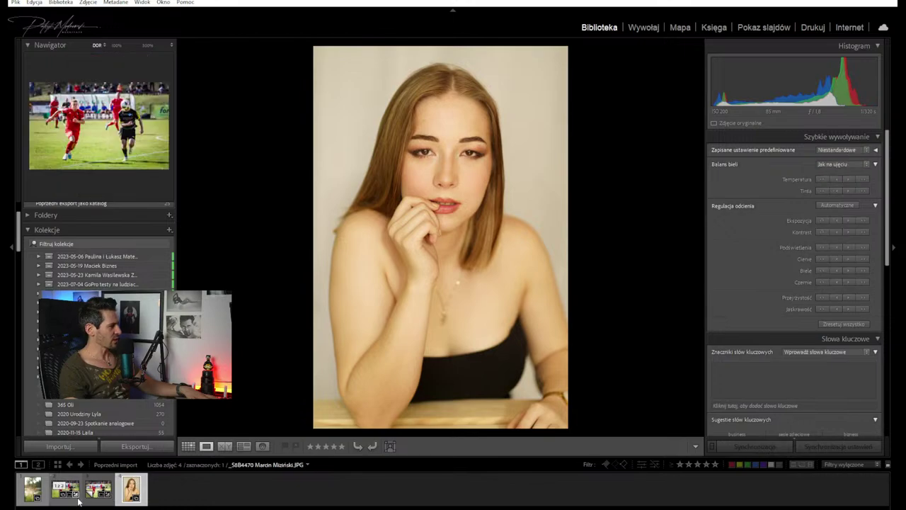
{"action": "left_click", "coordinate": [76, 500]}
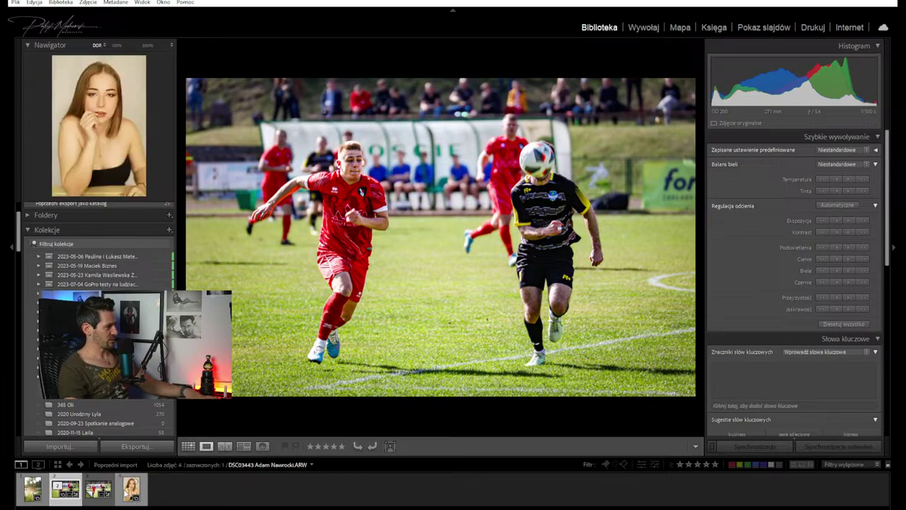
{"action": "left_click", "coordinate": [136, 497]}
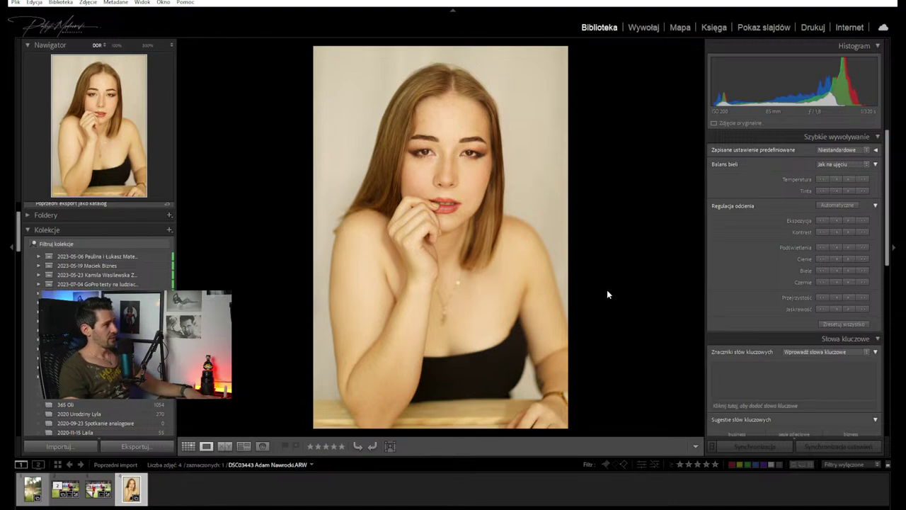
{"action": "left_click", "coordinate": [642, 28]}
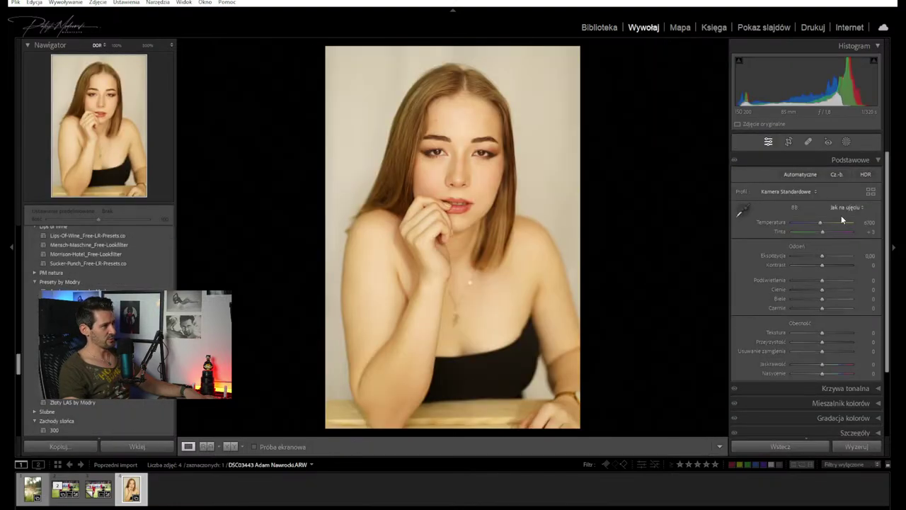
{"action": "left_click", "coordinate": [845, 207]}
{"action": "left_click", "coordinate": [814, 227]}
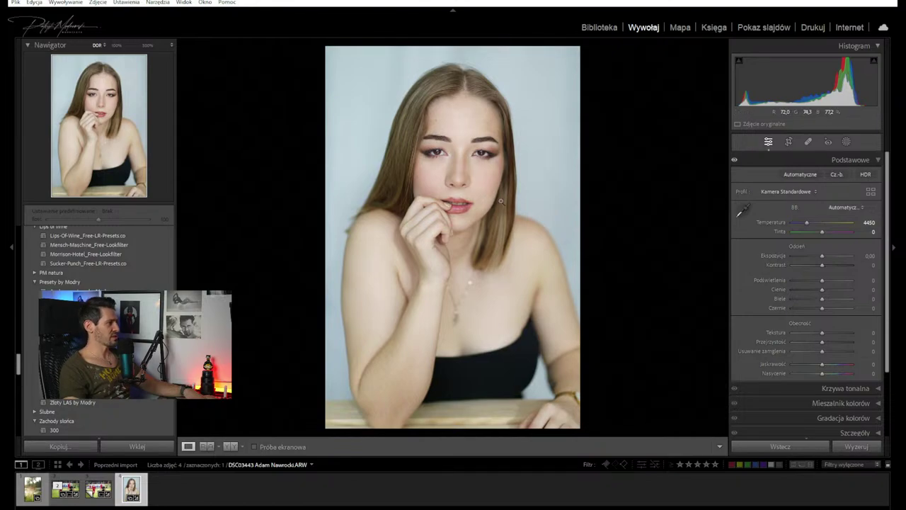
Set the portrait's white balance by sampling the white of the eye with the White Balance Selector at 300%
{"action": "left_click", "coordinate": [485, 159]}
{"action": "left_click_drag", "start_coordinate": [547, 173], "coordinate": [509, 223]}
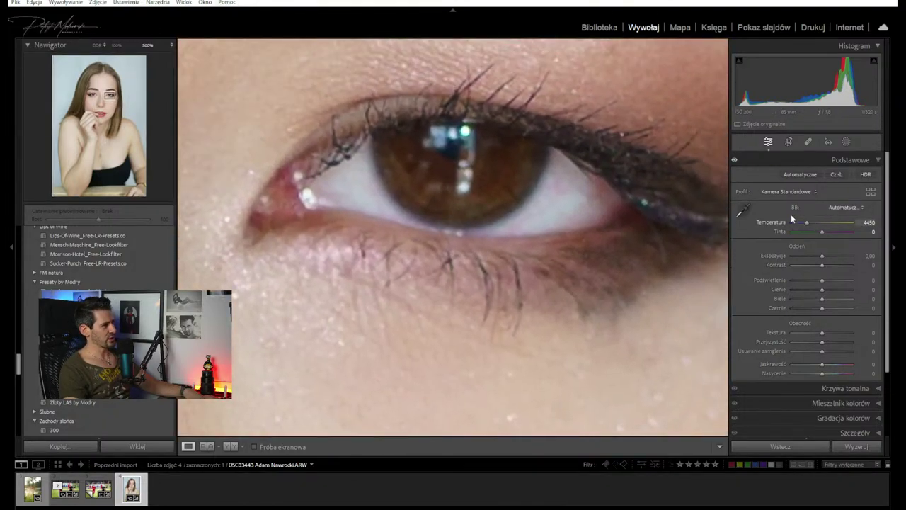
{"action": "left_click", "coordinate": [744, 207]}
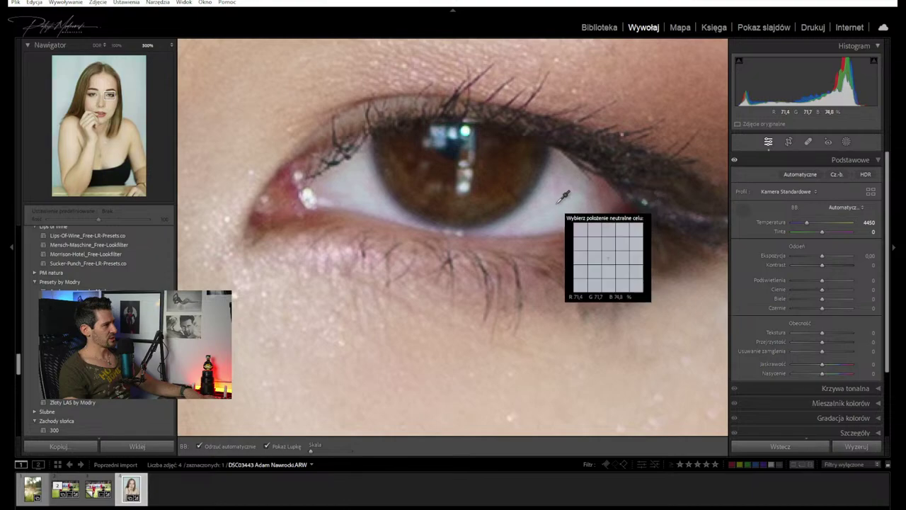
{"action": "left_click", "coordinate": [567, 206]}
{"action": "left_click", "coordinate": [566, 208]}
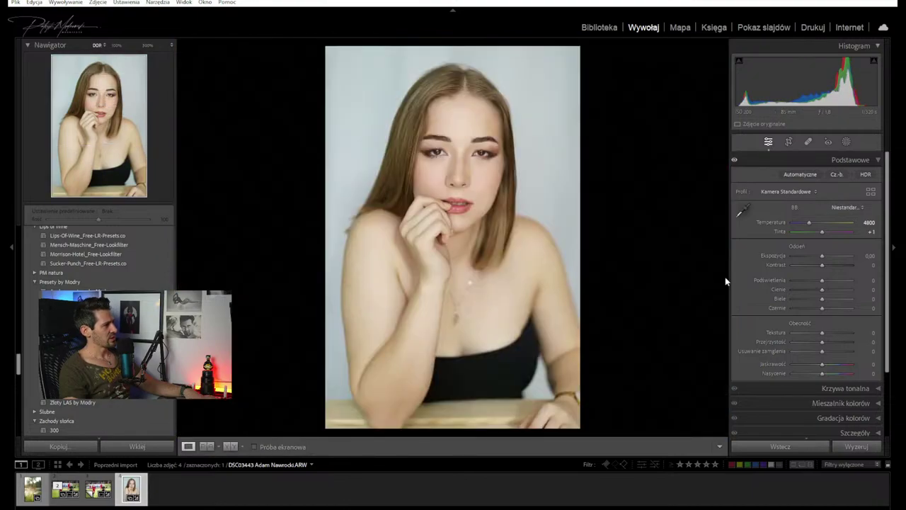
Resample the portrait's white balance with the White Balance Selector on two backdrop areas and on the white of her eye
{"action": "left_click", "coordinate": [745, 208]}
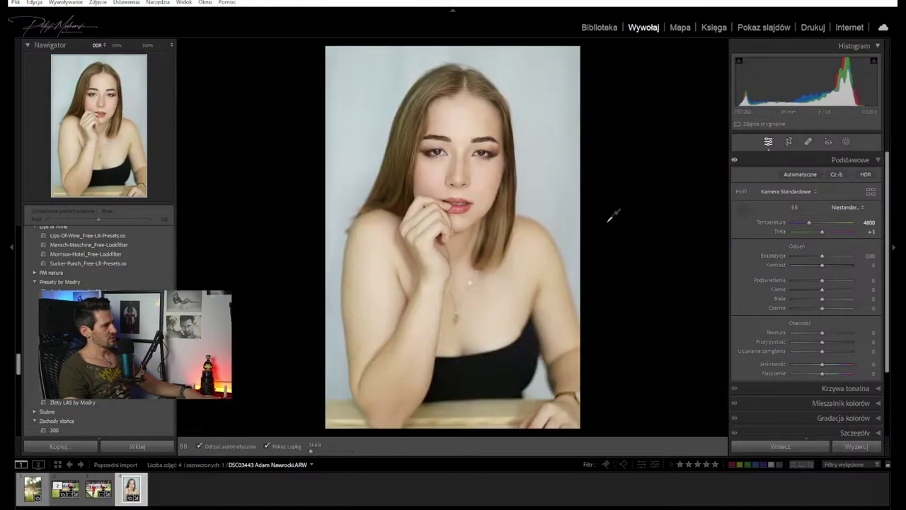
{"action": "left_click", "coordinate": [532, 179]}
{"action": "left_click", "coordinate": [745, 207]}
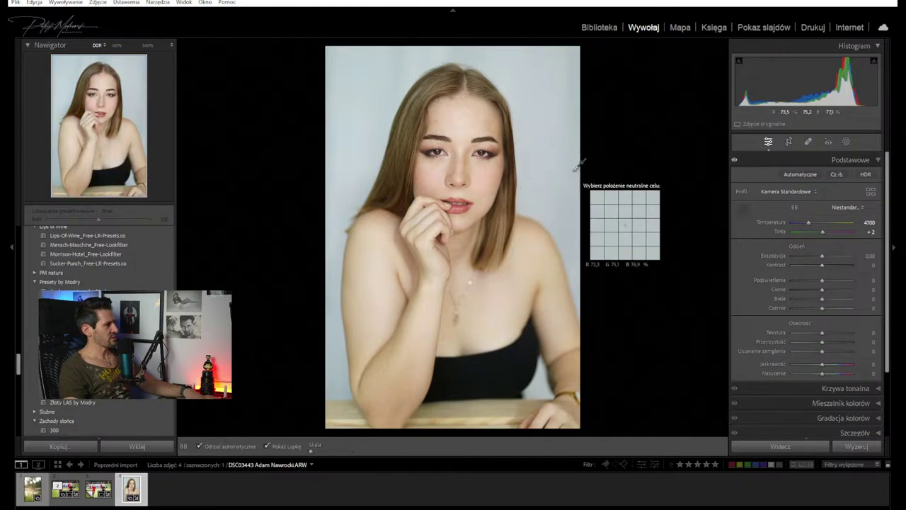
{"action": "left_click", "coordinate": [556, 173]}
{"action": "left_click", "coordinate": [743, 209]}
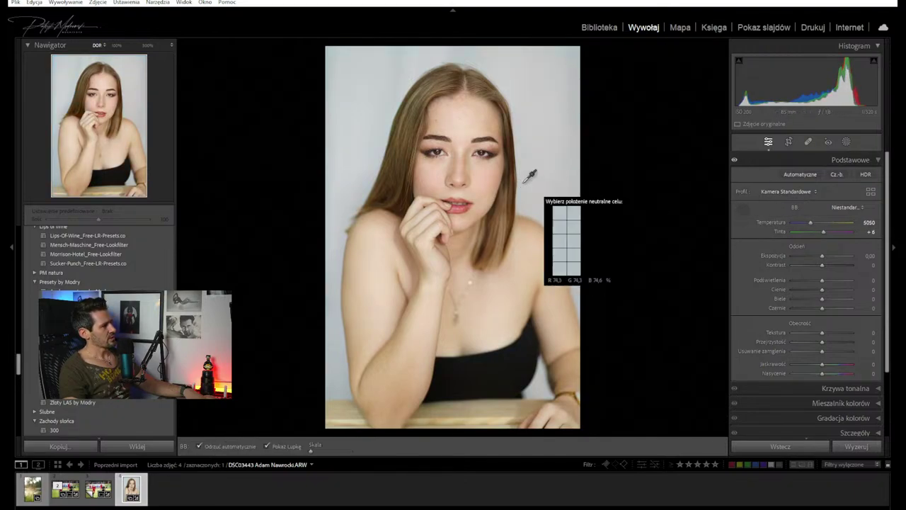
{"action": "left_click", "coordinate": [489, 150]}
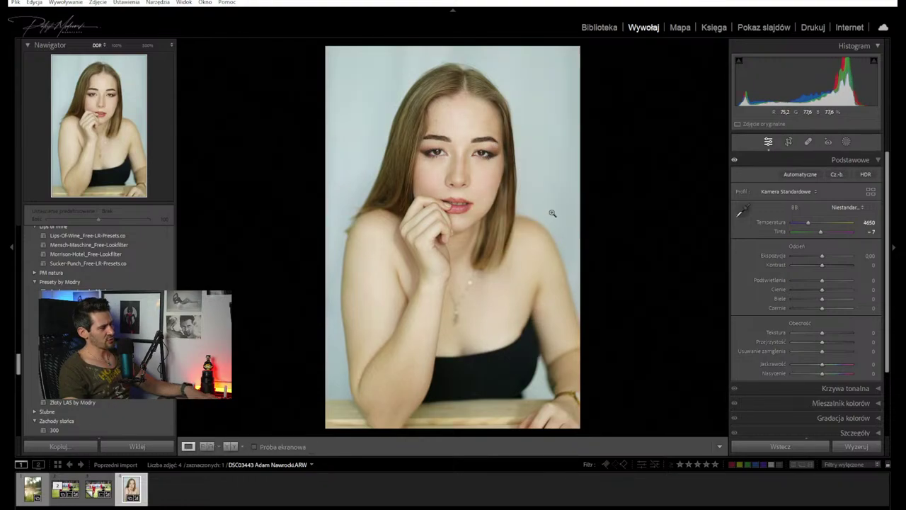
Set the portrait's white balance by sampling the pale backdrop beside the woman's hair with the White Balance Selector
{"action": "left_click", "coordinate": [743, 208]}
{"action": "left_click", "coordinate": [536, 181]}
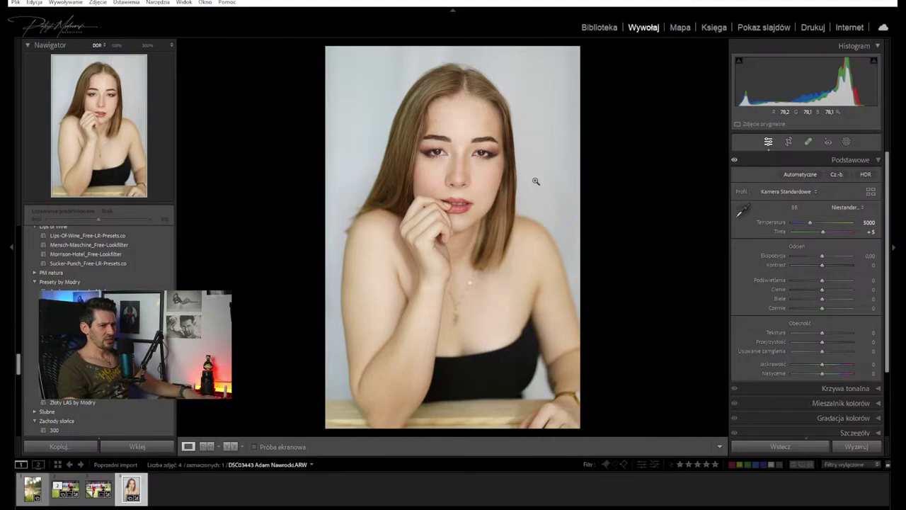
{"action": "left_click_drag", "start_coordinate": [483, 163], "coordinate": [499, 390]}
{"action": "left_click", "coordinate": [572, 313]}
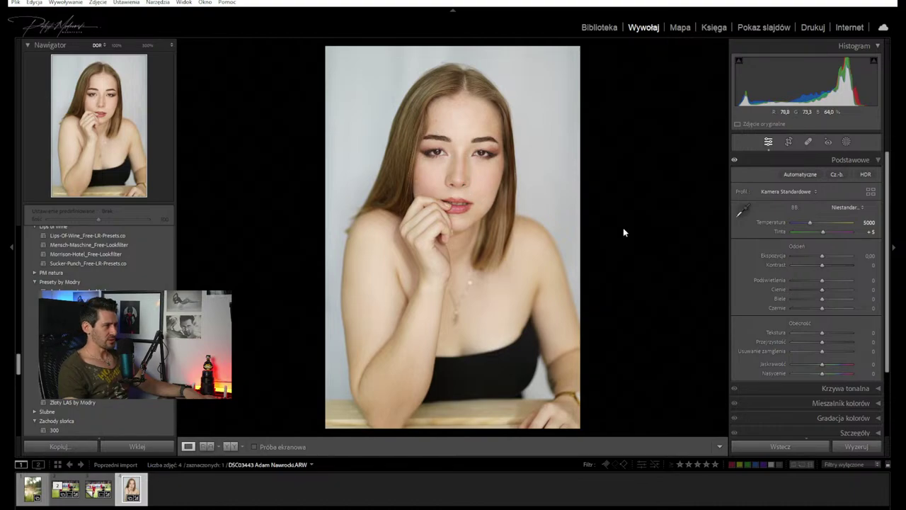
Set the portrait's temperature to 2000 and tint to +91, and create a virtual copy of it
{"action": "left_click_drag", "start_coordinate": [807, 225], "coordinate": [840, 232]}
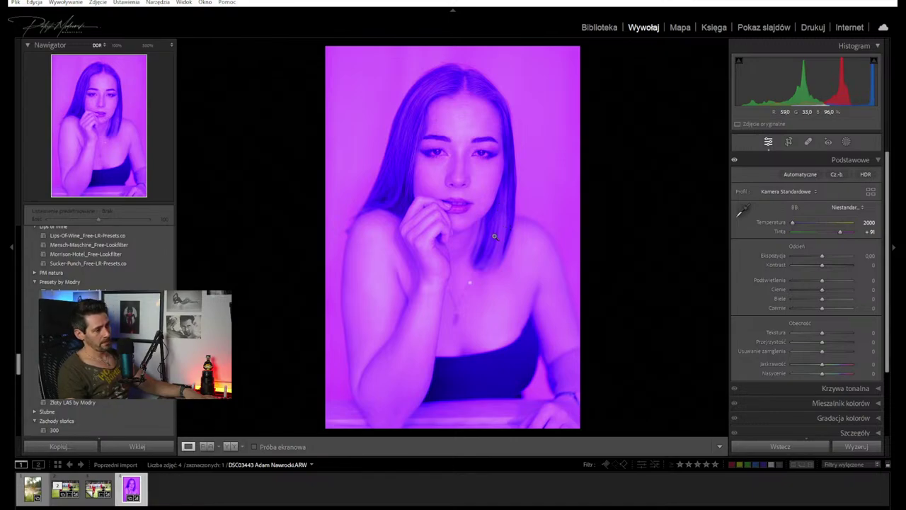
{"action": "right_click", "coordinate": [131, 492]}
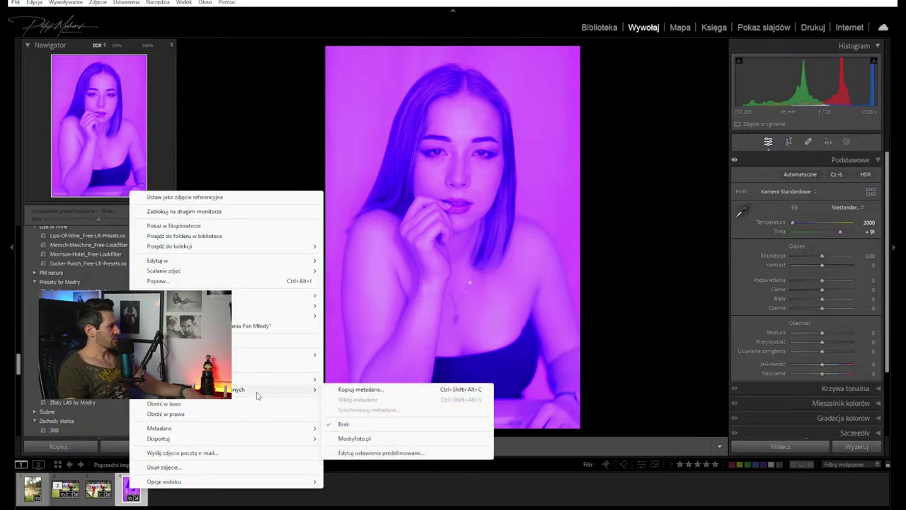
{"action": "left_click", "coordinate": [259, 365]}
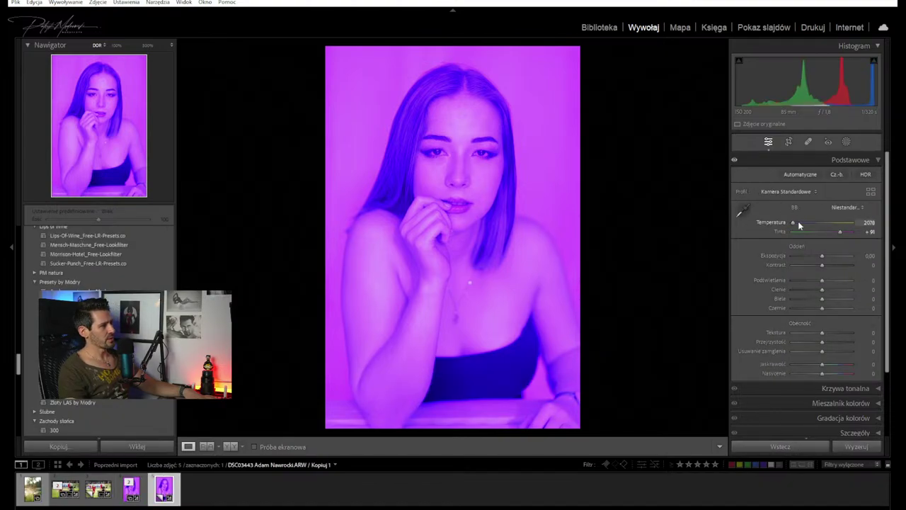
Set the copy's temperature to 50000, tint to −150 and vibrance to +53, and create another virtual copy from it
{"action": "mouse_move", "coordinate": [794, 223]}
{"action": "left_mouse_down"}
{"action": "mouse_move", "coordinate": [872, 220]}
{"action": "mouse_move", "coordinate": [789, 229]}
{"action": "left_mouse_up"}
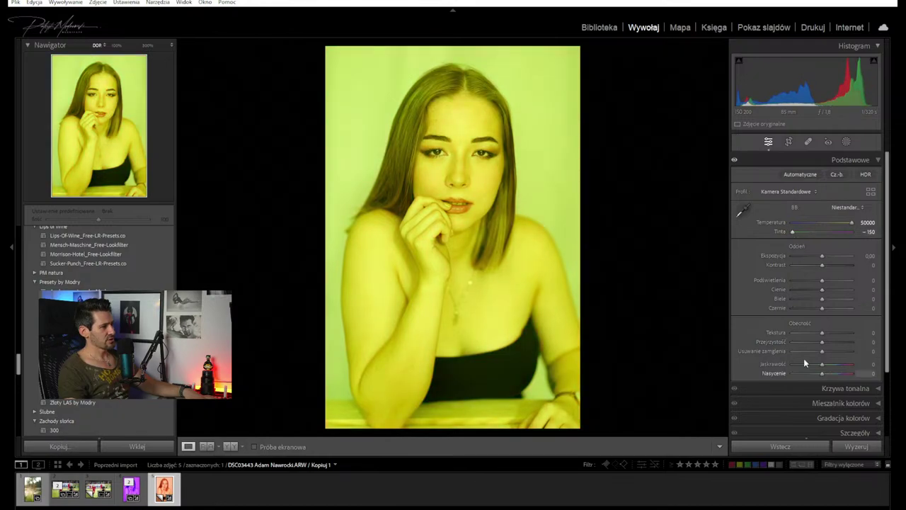
{"action": "scroll", "coordinate": [804, 364], "scroll_direction": "down", "scroll_amount": 1}
{"action": "left_click_drag", "start_coordinate": [823, 343], "coordinate": [835, 342]}
{"action": "scroll", "coordinate": [811, 354], "scroll_direction": "down", "scroll_amount": 2}
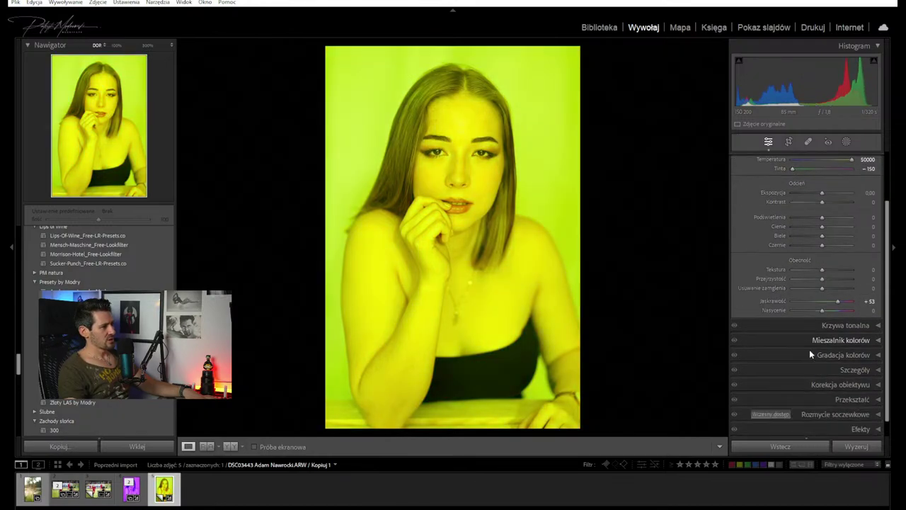
{"action": "right_click", "coordinate": [157, 487]}
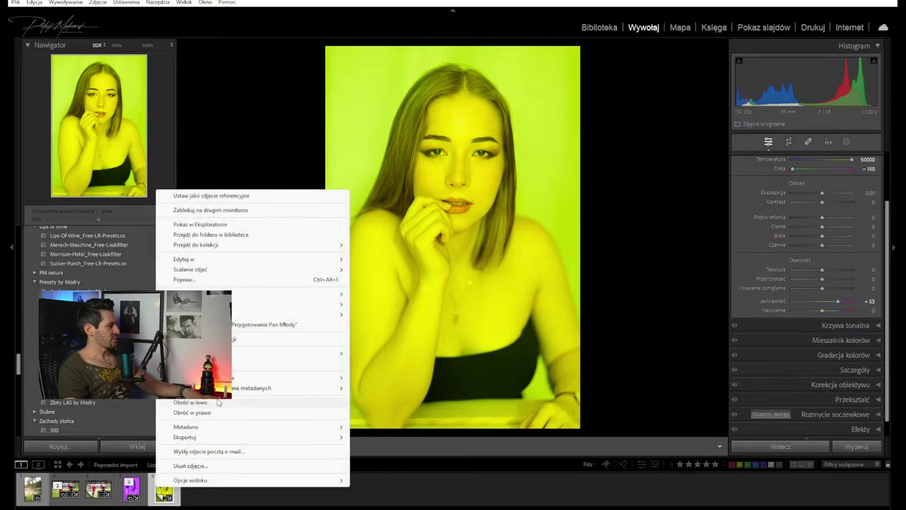
{"action": "left_click", "coordinate": [213, 363]}
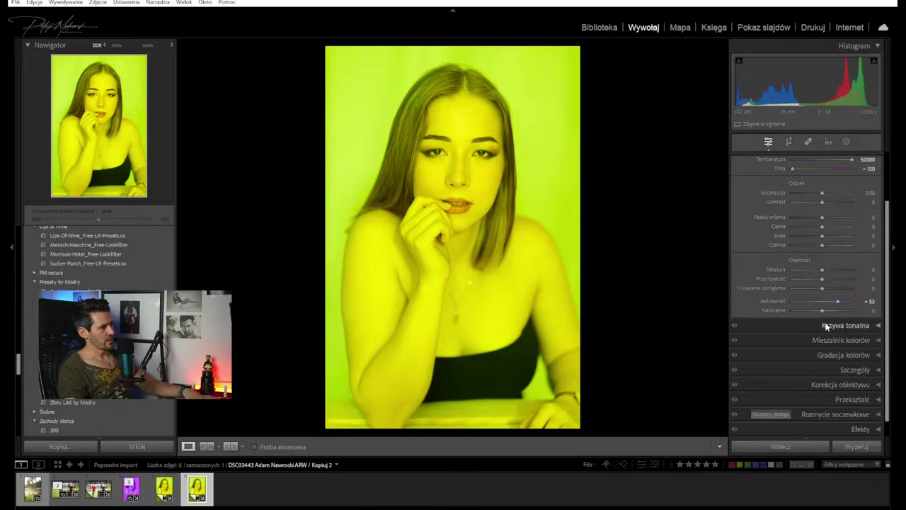
Pull down the green channel of the second copy's Tone Curve with a point at input 227, output 53
{"action": "left_click", "coordinate": [826, 325]}
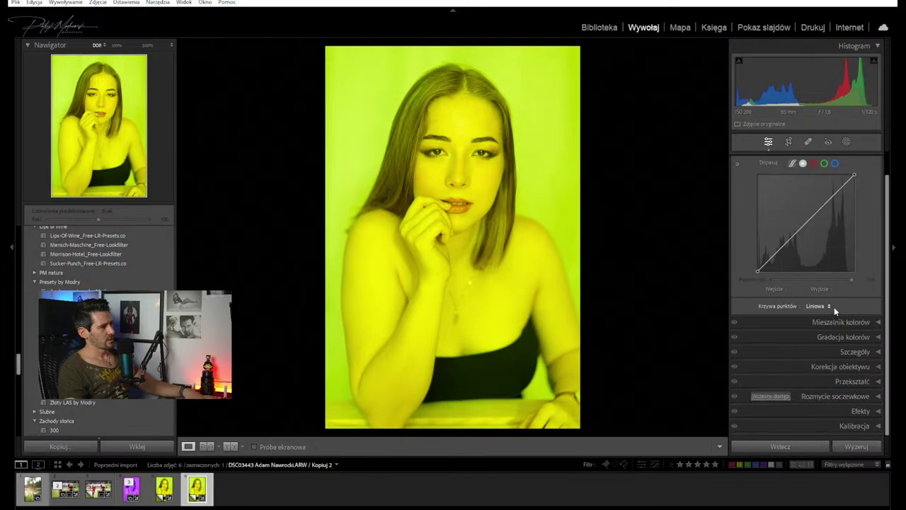
{"action": "left_click", "coordinate": [825, 164]}
{"action": "left_click_drag", "start_coordinate": [828, 209], "coordinate": [845, 259]}
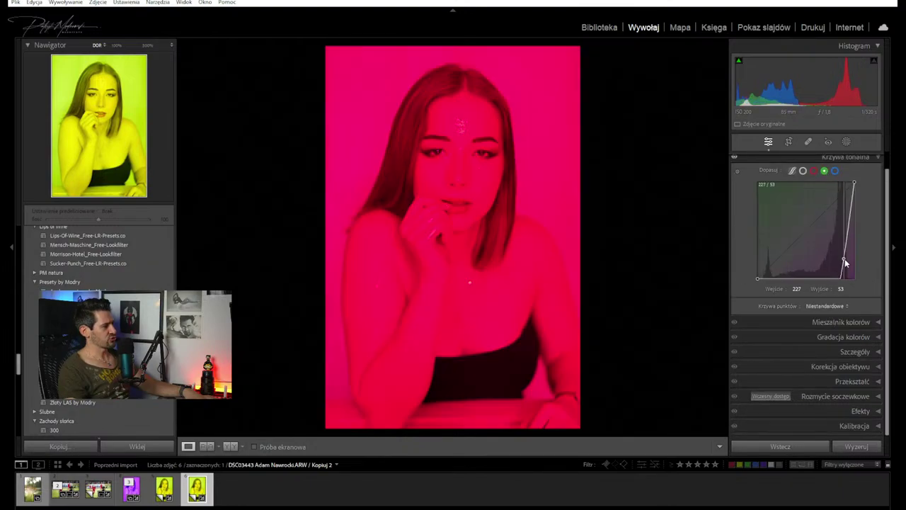
Reshape the blue channel curve with a point at 34/215, its black end at 30/0 and its white end at 251/232
{"action": "left_click", "coordinate": [835, 171]}
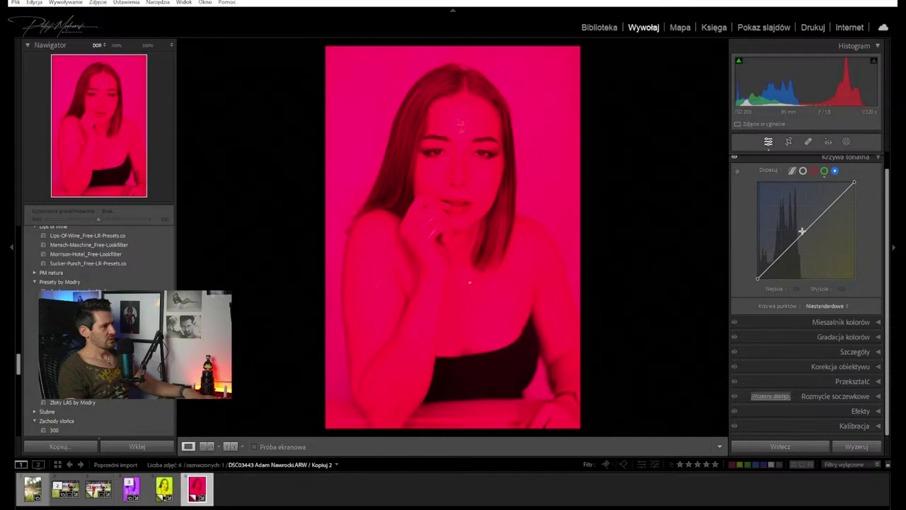
{"action": "left_click_drag", "start_coordinate": [802, 231], "coordinate": [770, 196]}
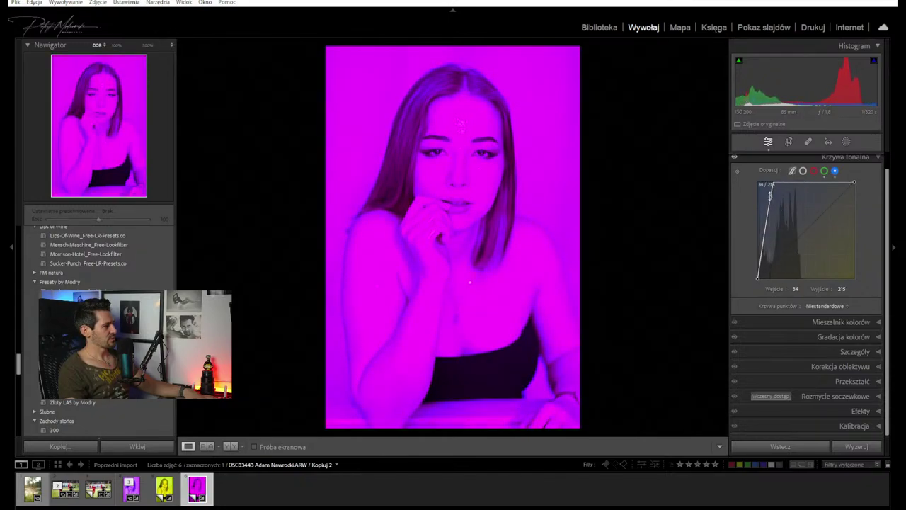
{"action": "left_click_drag", "start_coordinate": [757, 280], "coordinate": [778, 279]}
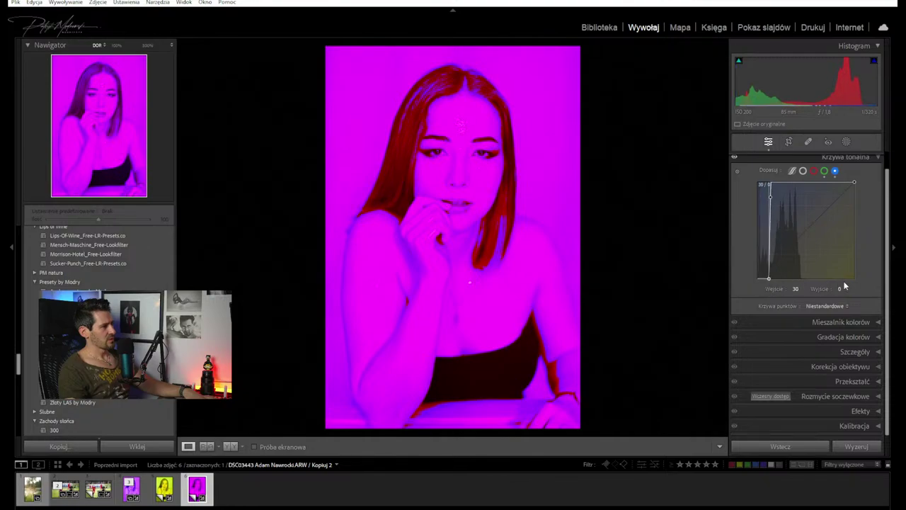
{"action": "left_click_drag", "start_coordinate": [849, 182], "coordinate": [852, 189]}
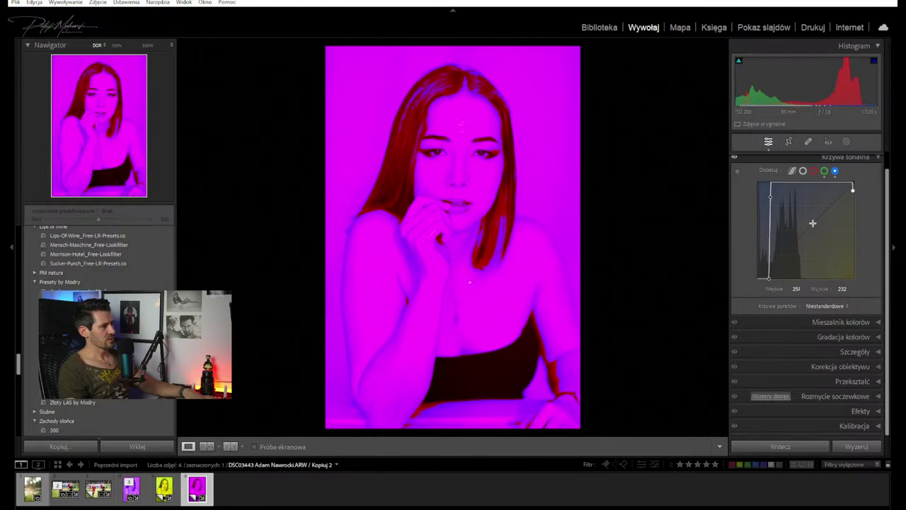
Pull down the red channel curve with a point at input 194, output 62
{"action": "left_click", "coordinate": [824, 171]}
{"action": "left_click", "coordinate": [815, 172]}
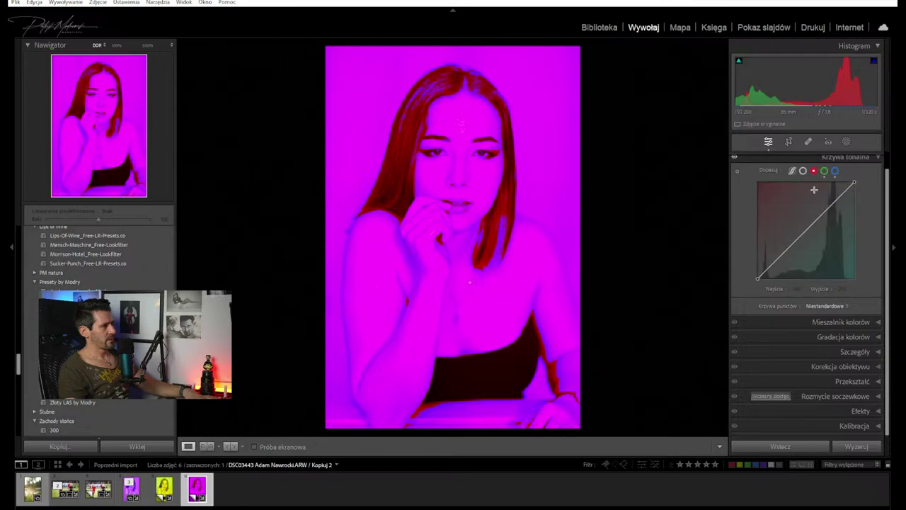
{"action": "left_click_drag", "start_coordinate": [808, 230], "coordinate": [831, 258]}
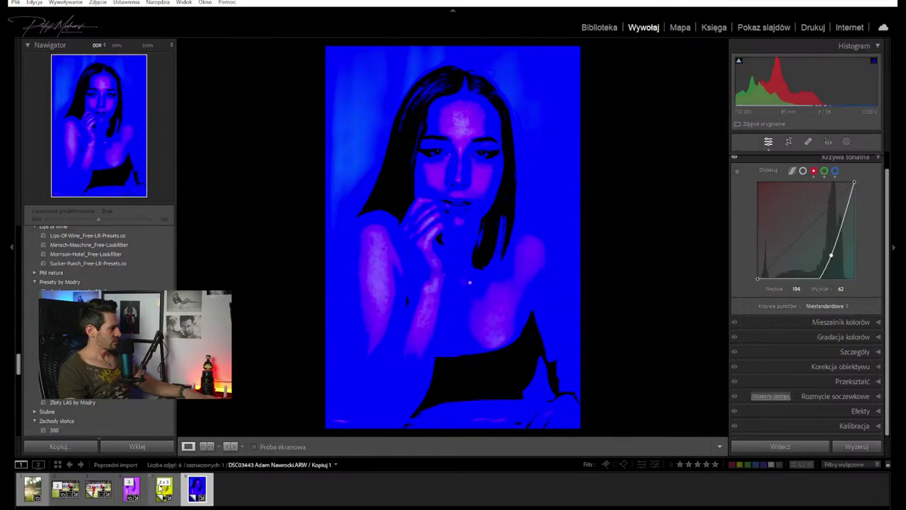
Compare the portrait and its two virtual copies side by side in the Library's Survey view
{"action": "left_click", "coordinate": [130, 489], "text": "shift"}
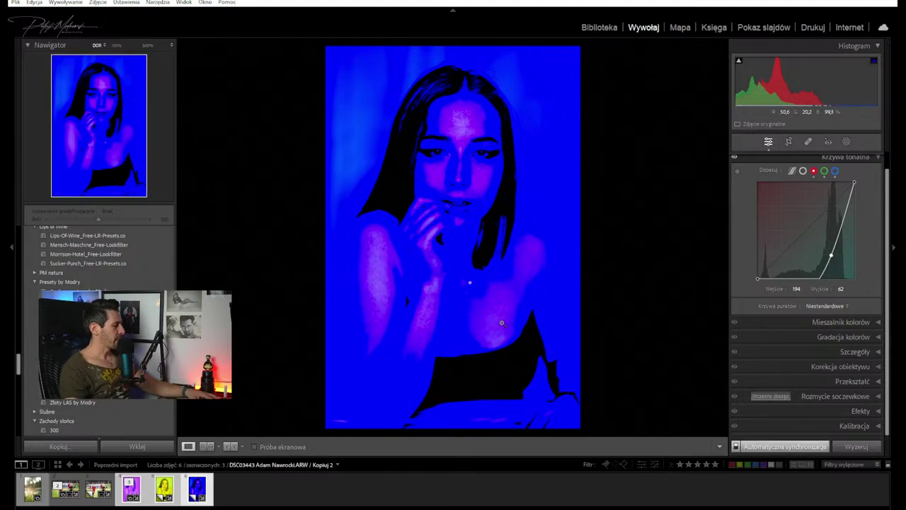
{"action": "key", "text": "n"}
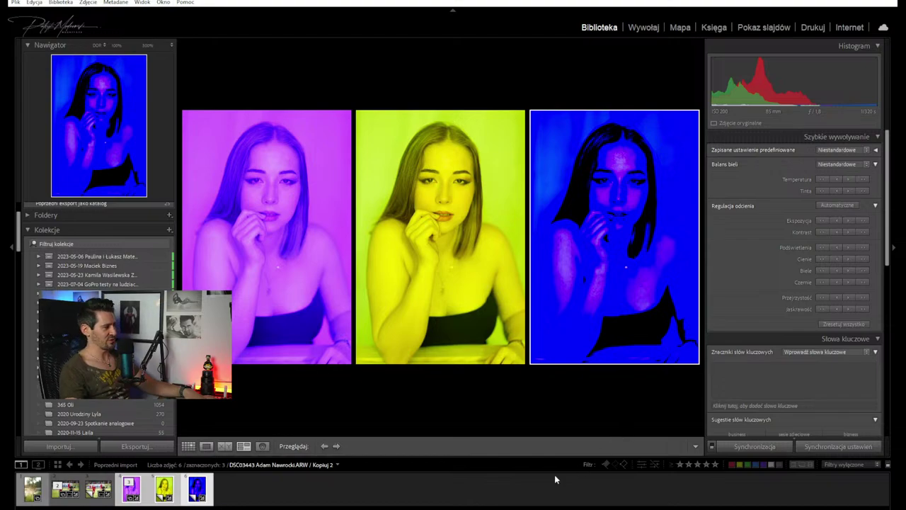
{"action": "left_click", "coordinate": [290, 496]}
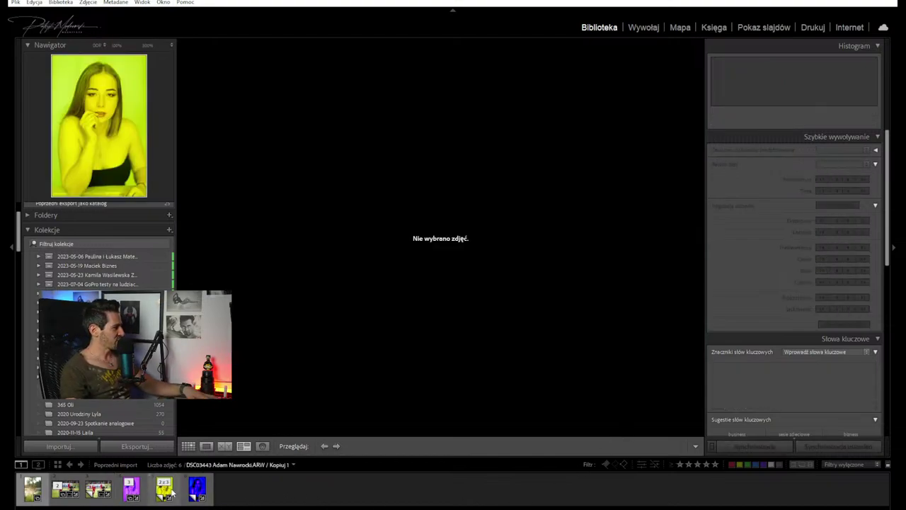
Delete the yellow and blue virtual copies of the portrait
{"action": "left_click", "coordinate": [170, 494]}
{"action": "left_click", "coordinate": [198, 485], "text": "ctrl"}
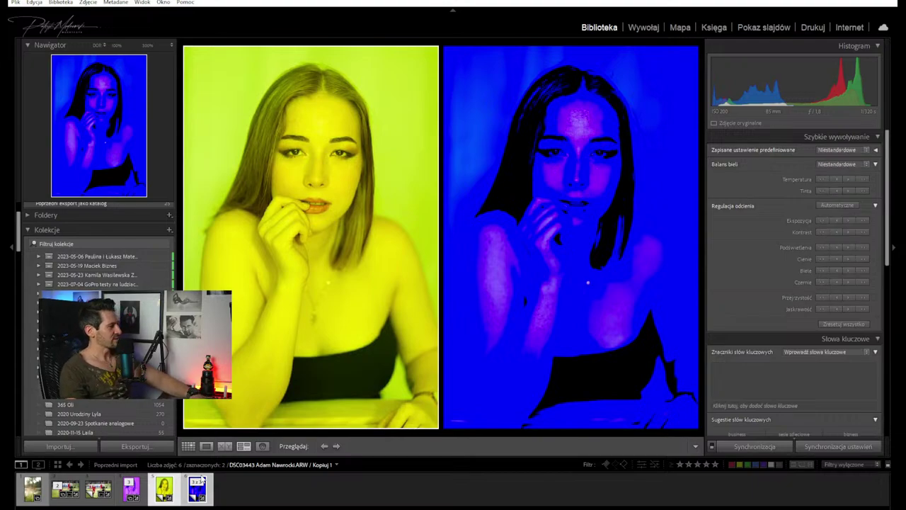
{"action": "key", "text": "Delete"}
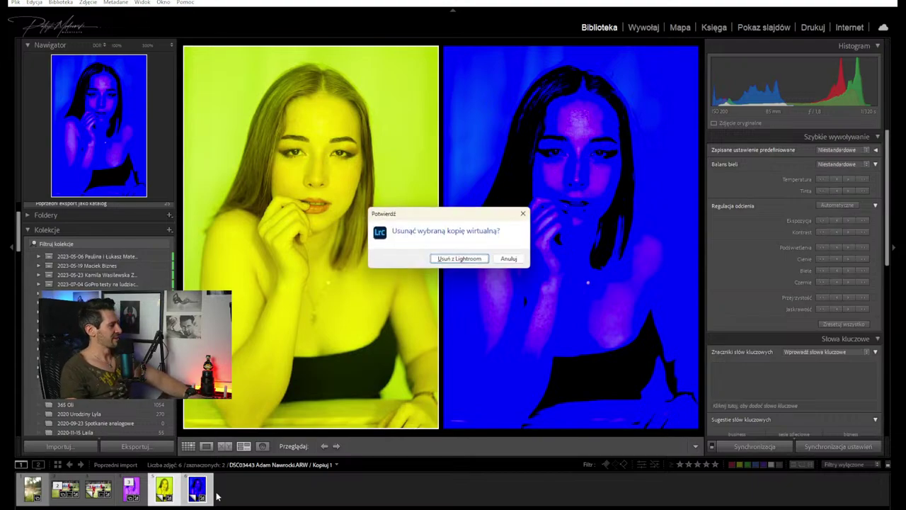
{"action": "left_click", "coordinate": [459, 259]}
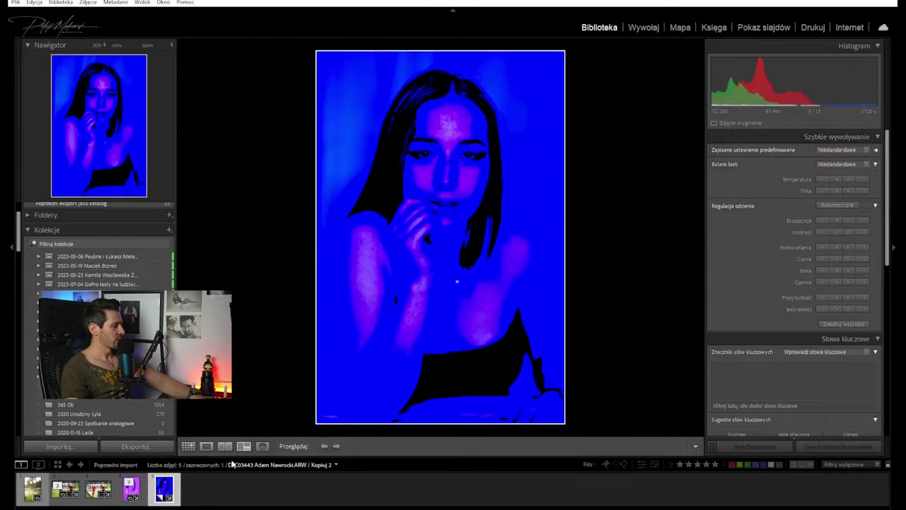
{"action": "key", "text": "Delete"}
{"action": "left_click", "coordinate": [462, 259]}
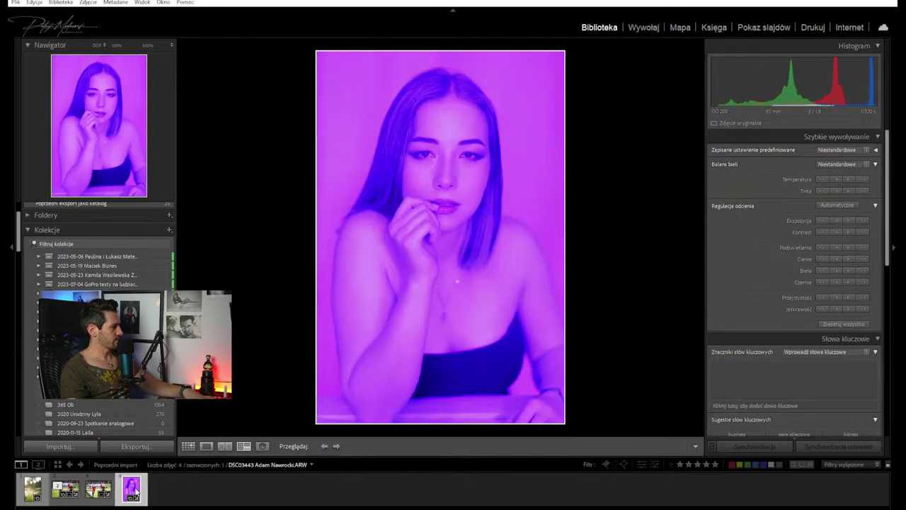
Reset the original portrait's develop settings and reopen it in the Develop module
{"action": "key", "text": "ctrl+shift+r"}
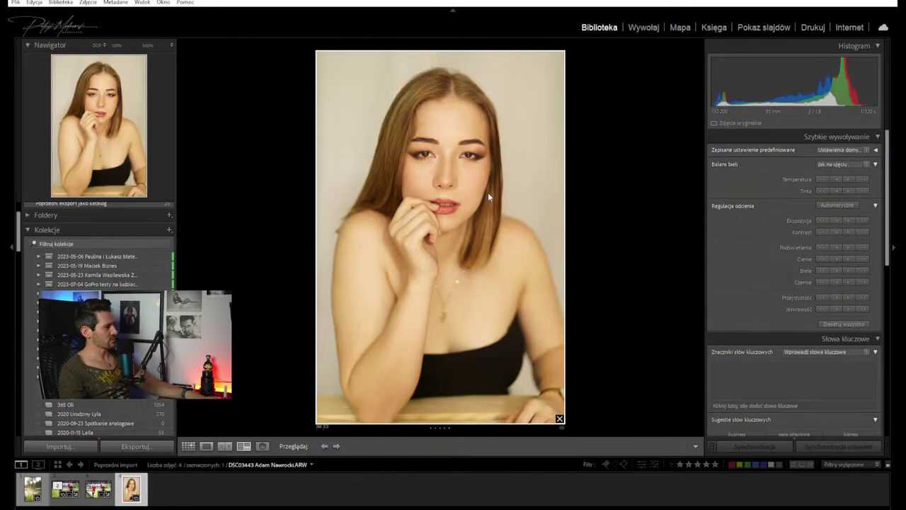
{"action": "left_click", "coordinate": [641, 28]}
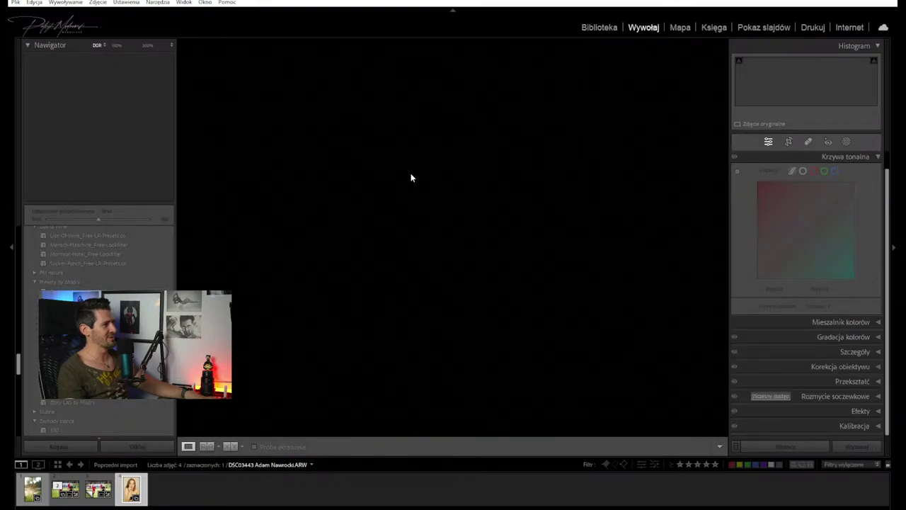
Set the portrait's white balance by sampling the white of the eye with the selector at 300%, ending on the fitted view
{"action": "left_click", "coordinate": [479, 153]}
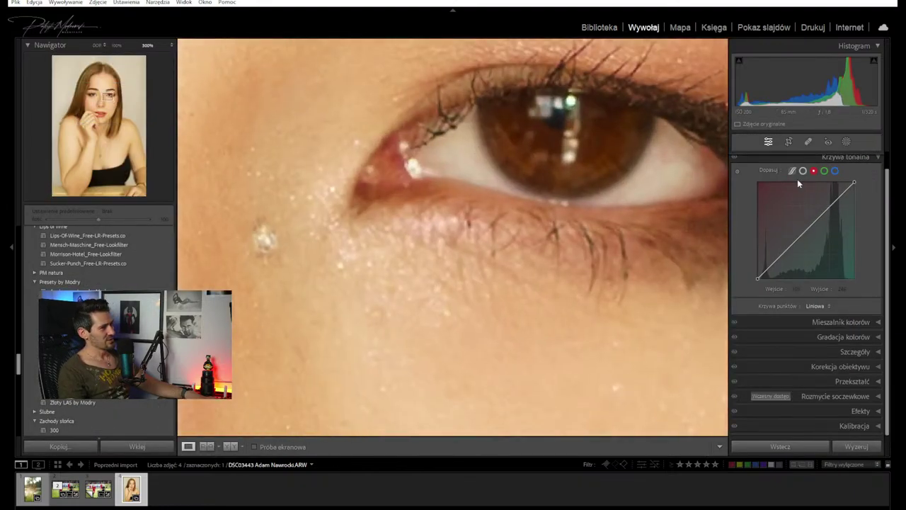
{"action": "scroll", "coordinate": [828, 170], "scroll_direction": "up", "scroll_amount": 1}
{"action": "left_click", "coordinate": [853, 160]}
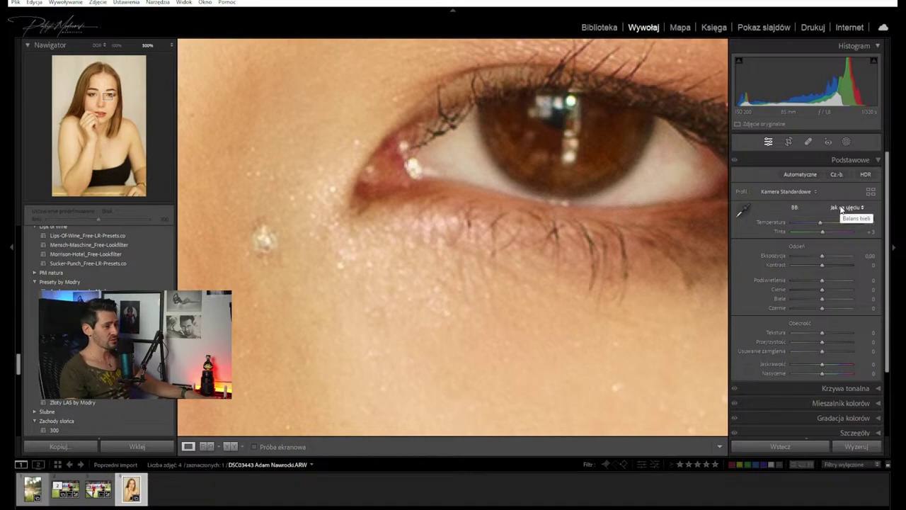
{"action": "left_click", "coordinate": [745, 210]}
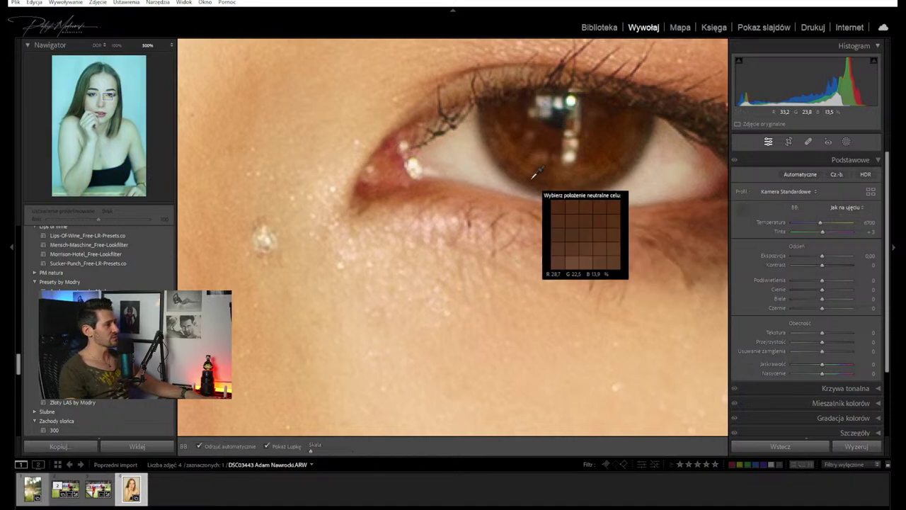
{"action": "left_click", "coordinate": [465, 160]}
{"action": "left_click", "coordinate": [480, 268]}
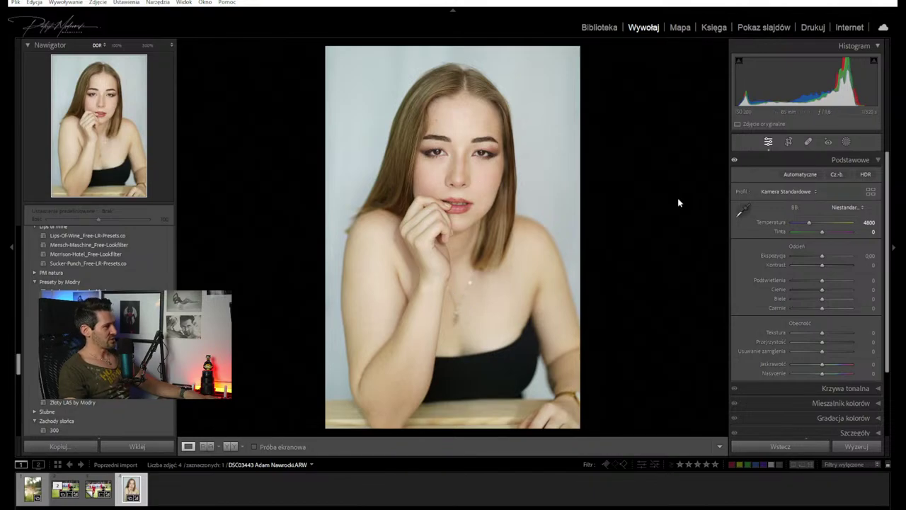
{"action": "left_click", "coordinate": [487, 201]}
{"action": "left_click", "coordinate": [469, 148]}
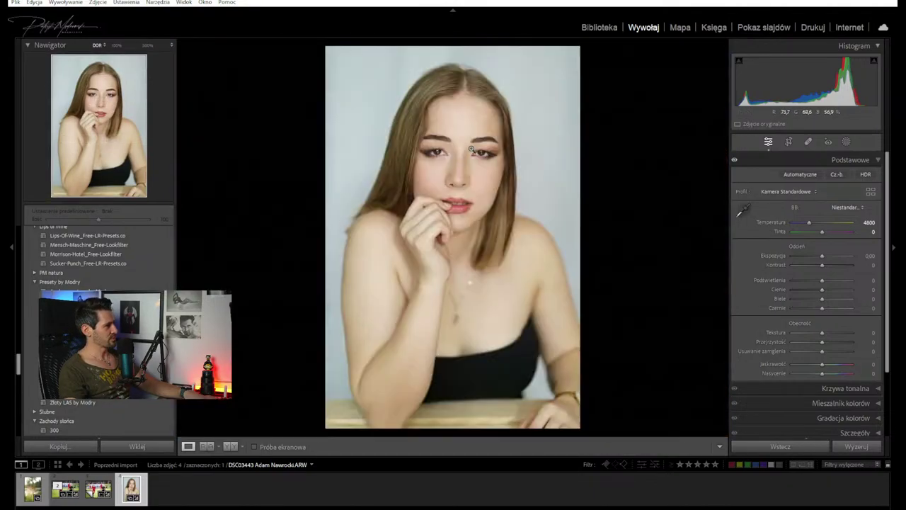
Examine the skin around the portrait's nose at 300%, ending on the fitted view
{"action": "left_click", "coordinate": [472, 144]}
{"action": "left_click_drag", "start_coordinate": [480, 230], "coordinate": [710, 127]}
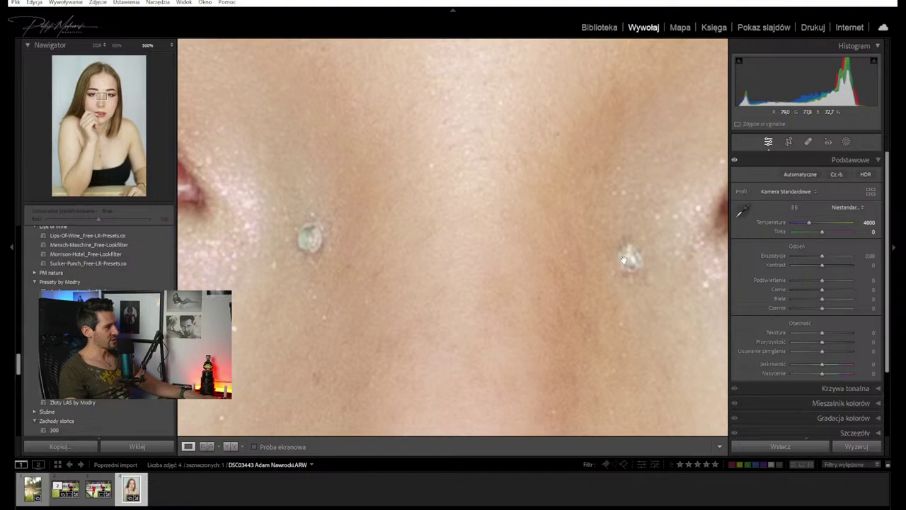
{"action": "left_click_drag", "start_coordinate": [278, 245], "coordinate": [667, 314]}
{"action": "left_click", "coordinate": [665, 313]}
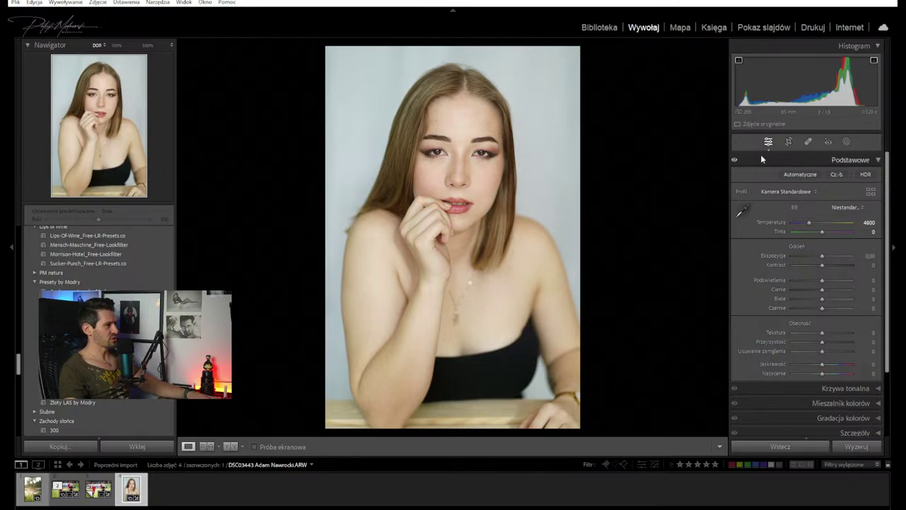
Try different exposure values on the portrait with the clipping indicators toggled, and reset the exposure
{"action": "left_click_drag", "start_coordinate": [844, 256], "coordinate": [815, 253]}
{"action": "key", "text": "j"}
{"action": "double_click", "coordinate": [815, 255]}
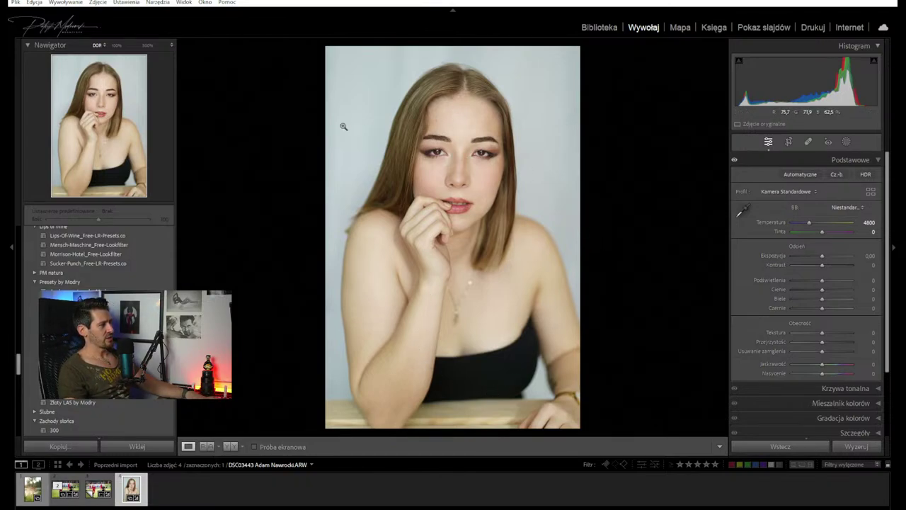
Inspect the chest skin at 300% before and after a trial exposure of +3,52, ending with the exposure reset
{"action": "left_click", "coordinate": [496, 319]}
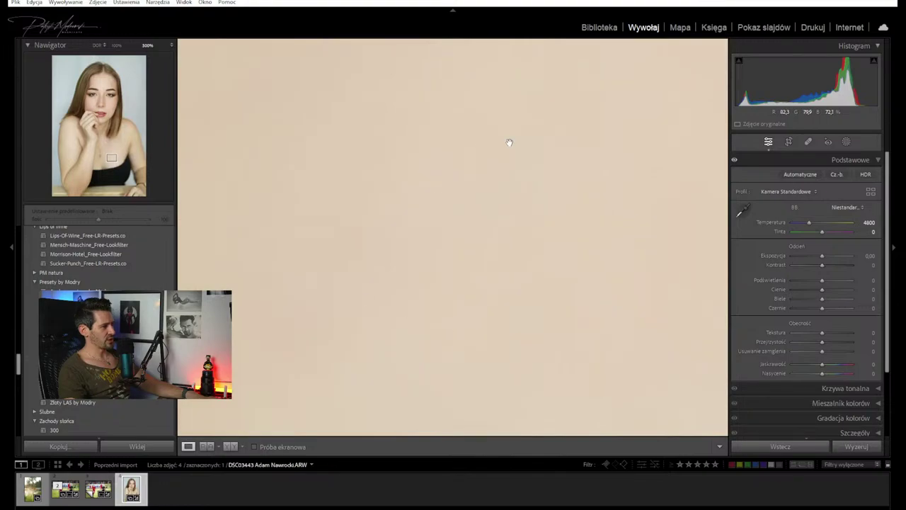
{"action": "left_click", "coordinate": [449, 227]}
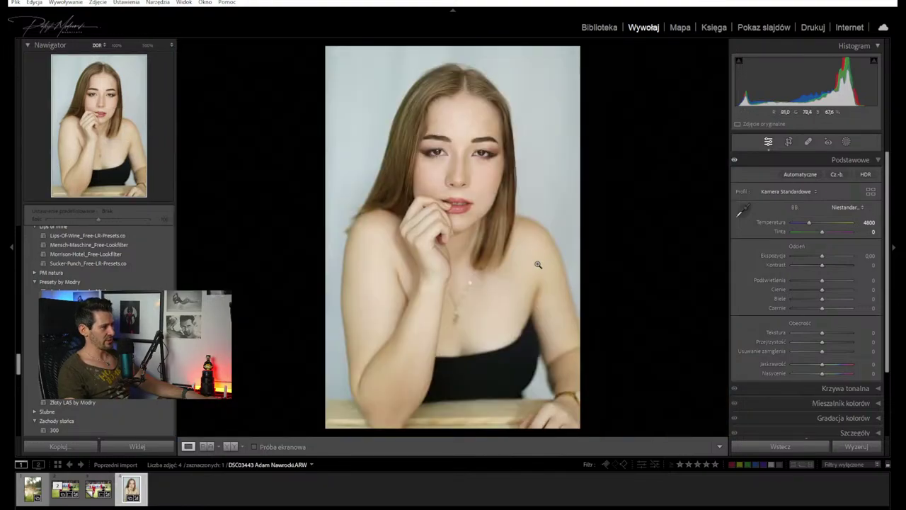
{"action": "left_click_drag", "start_coordinate": [823, 257], "coordinate": [842, 259]}
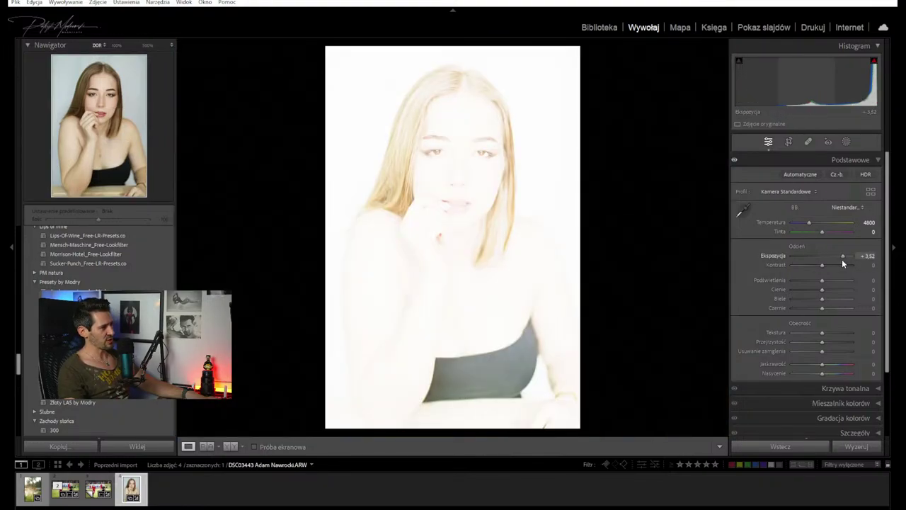
{"action": "left_click", "coordinate": [490, 327]}
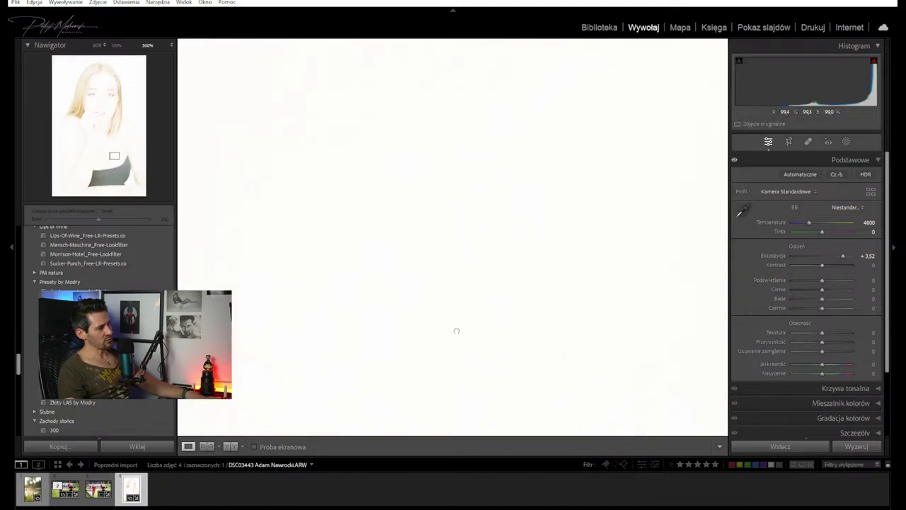
{"action": "left_click", "coordinate": [503, 299]}
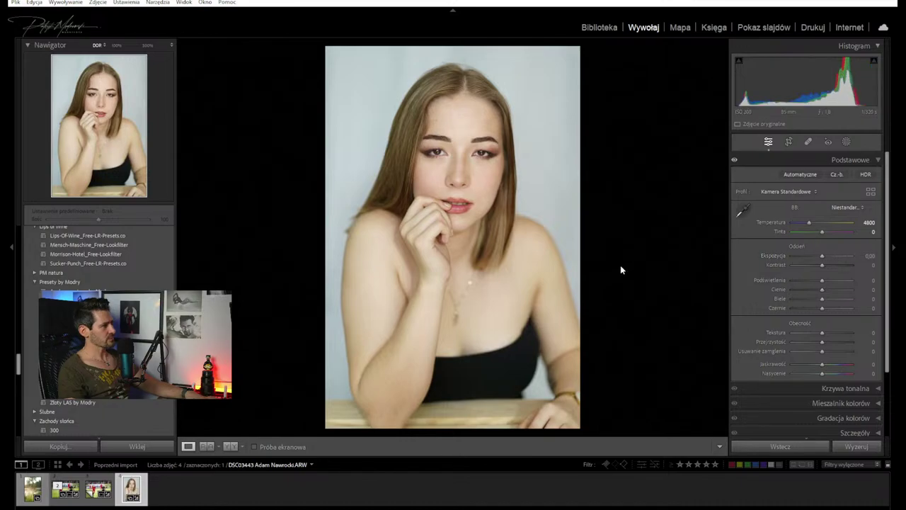
View the match photo of the two footballers and return to the portrait
{"action": "left_click", "coordinate": [69, 504]}
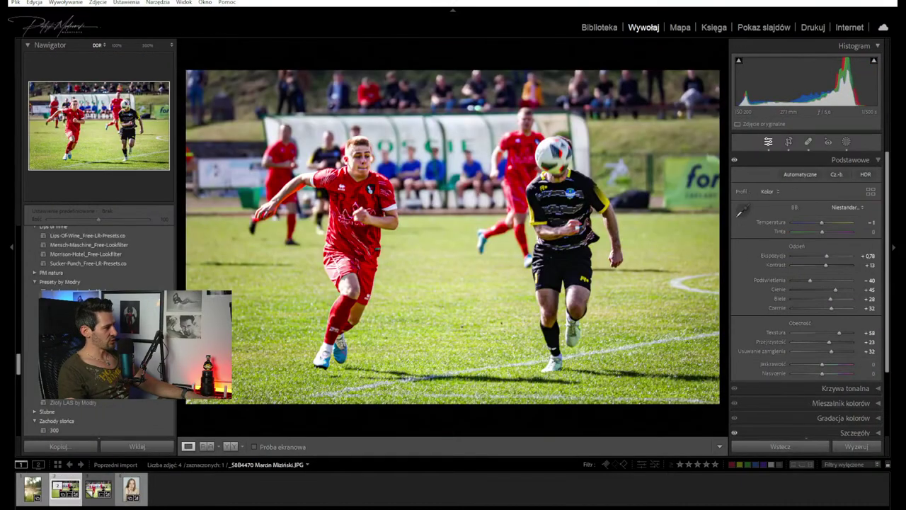
{"action": "left_click", "coordinate": [132, 493]}
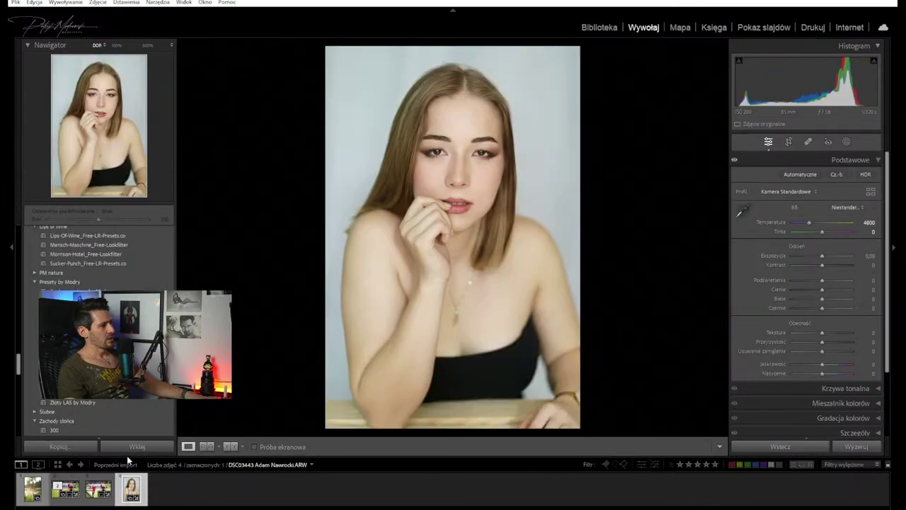
{"action": "left_click", "coordinate": [112, 435]}
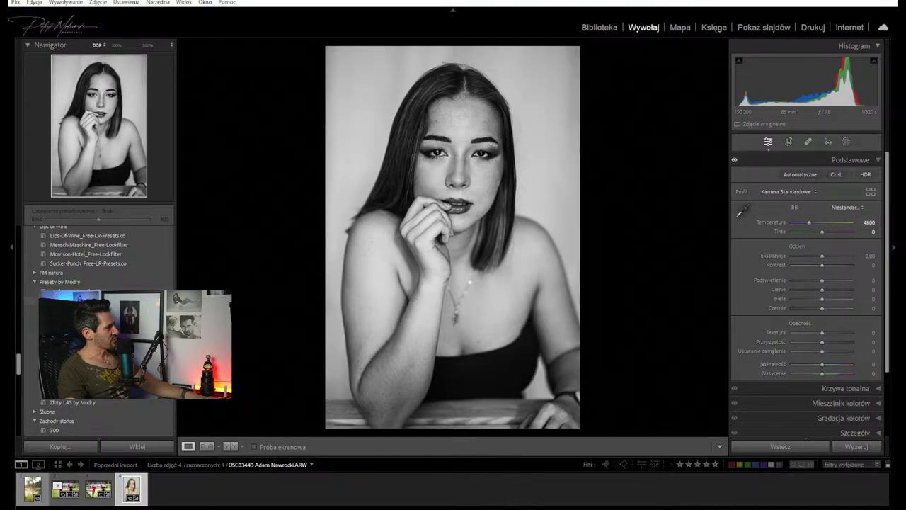
Try the 00c. Dust Correction Curve - Add preset on the portrait, inspect the face at 300%, and undo the preset
{"action": "scroll", "coordinate": [99, 269], "scroll_direction": "up", "scroll_amount": 10}
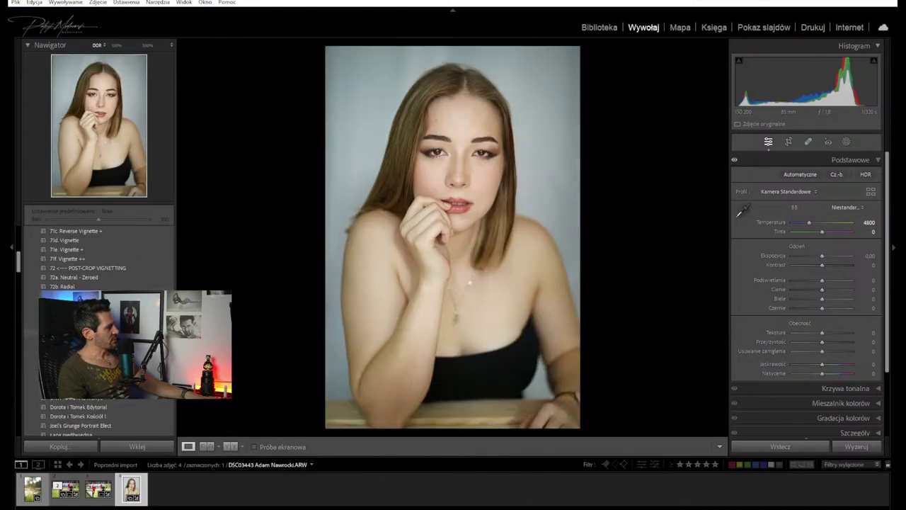
{"action": "scroll", "coordinate": [99, 333], "scroll_direction": "down", "scroll_amount": 10}
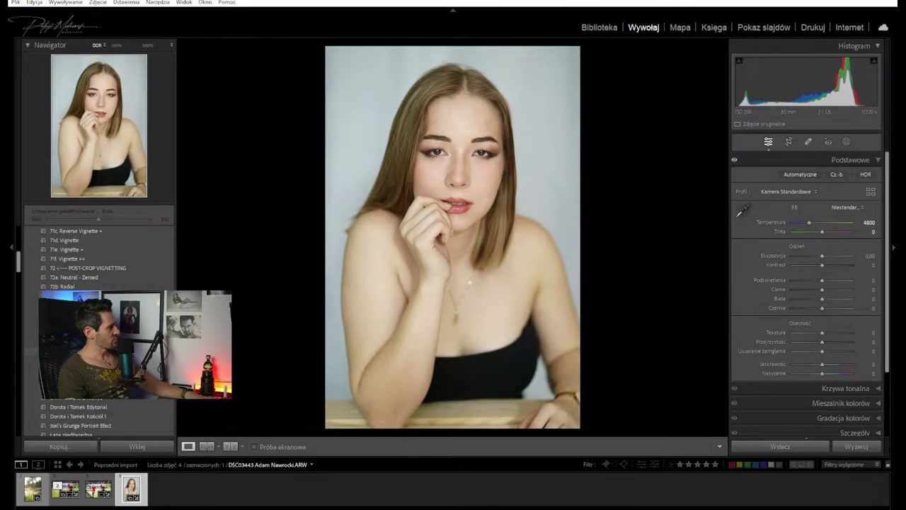
{"action": "scroll", "coordinate": [99, 333], "scroll_direction": "down", "scroll_amount": 5}
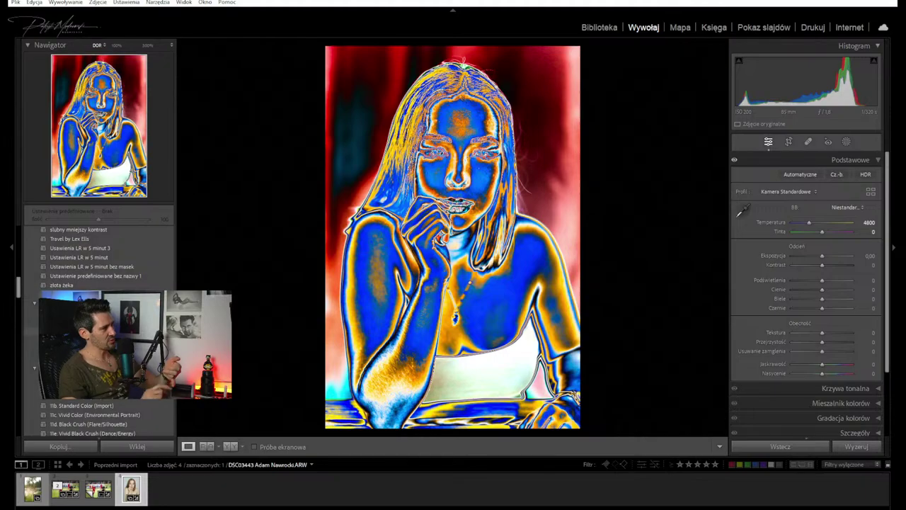
{"action": "left_click", "coordinate": [92, 331]}
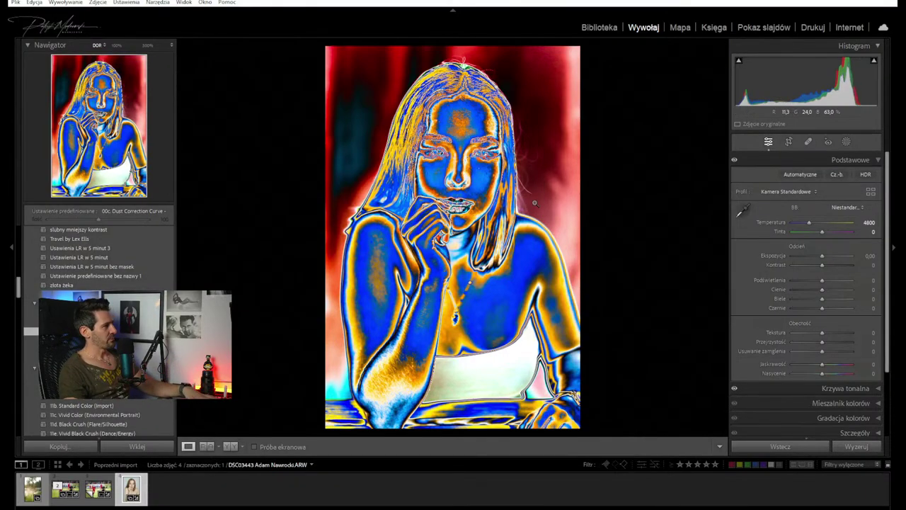
{"action": "left_click", "coordinate": [475, 171]}
{"action": "left_click_drag", "start_coordinate": [475, 170], "coordinate": [423, 276]}
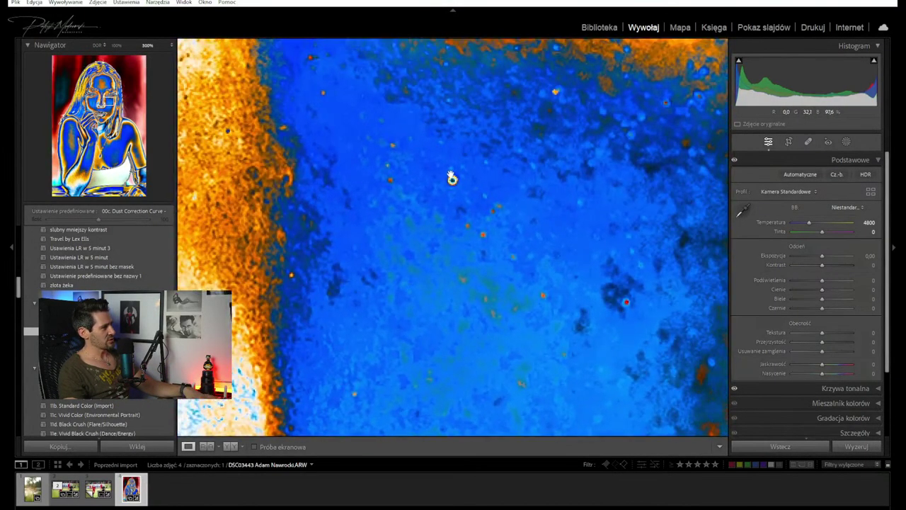
{"action": "left_click", "coordinate": [438, 226]}
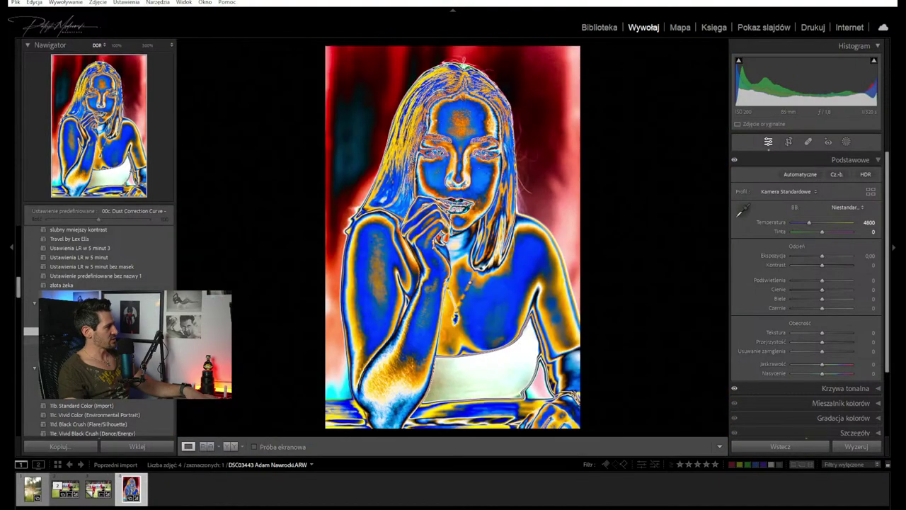
{"action": "key", "text": "ctrl+z"}
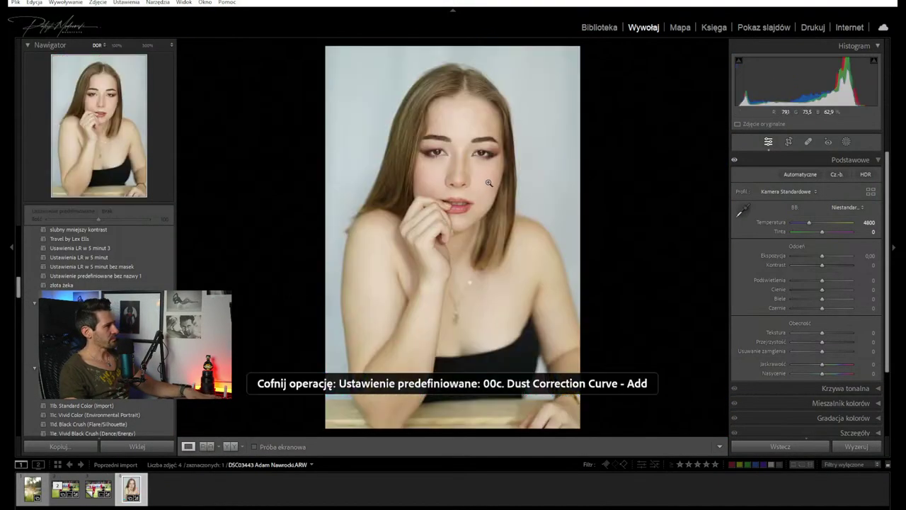
Examine the portrait's skin, nose and eye area at 300%, panning across the face
{"action": "left_click", "coordinate": [488, 182]}
{"action": "left_click_drag", "start_coordinate": [487, 181], "coordinate": [500, 211]}
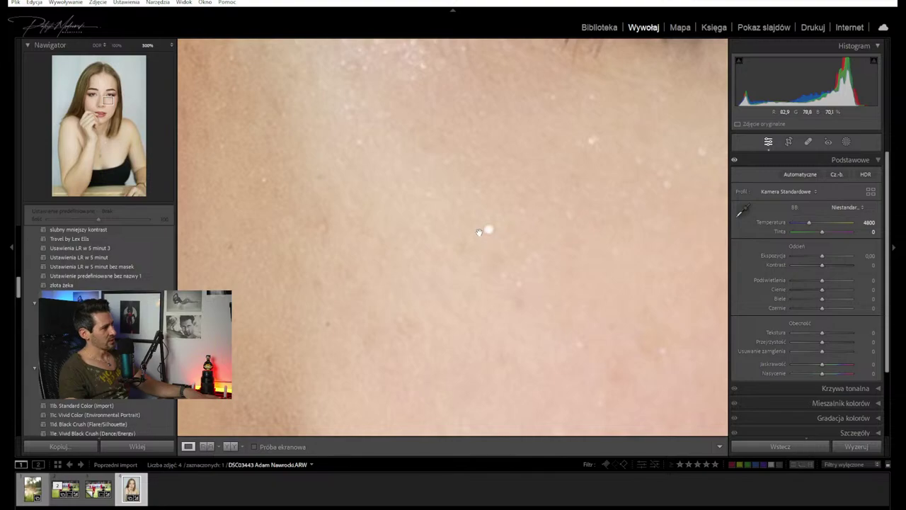
{"action": "left_click", "coordinate": [447, 232]}
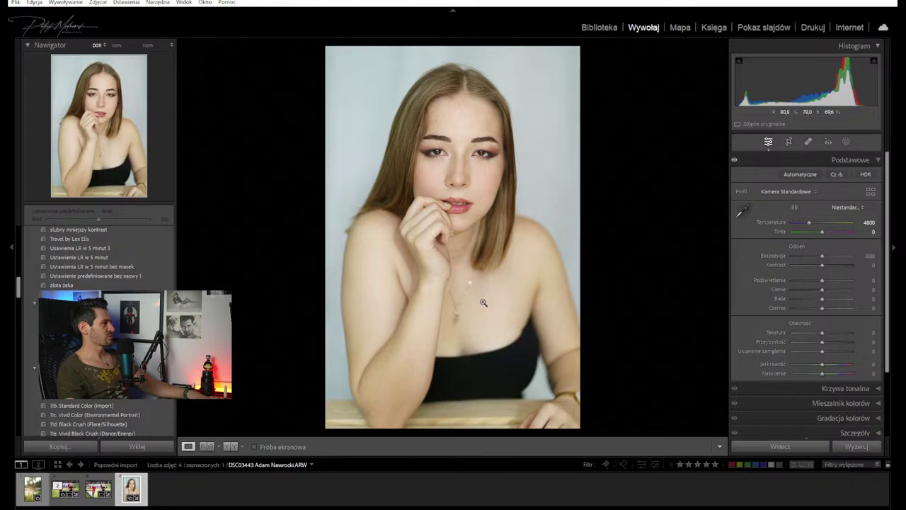
{"action": "left_click", "coordinate": [432, 131]}
{"action": "left_click_drag", "start_coordinate": [496, 142], "coordinate": [400, 239]}
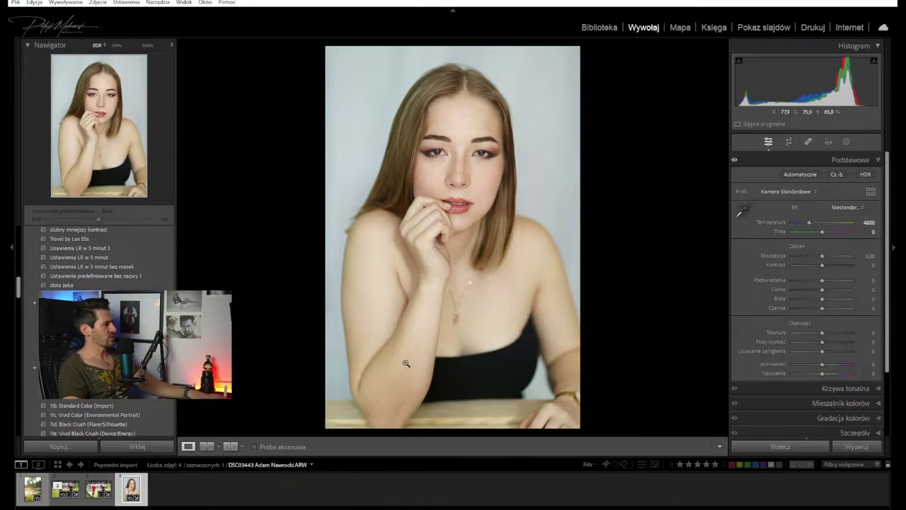
{"action": "left_click", "coordinate": [491, 196]}
{"action": "left_click_drag", "start_coordinate": [453, 185], "coordinate": [528, 213]}
{"action": "left_click_drag", "start_coordinate": [424, 177], "coordinate": [516, 251]}
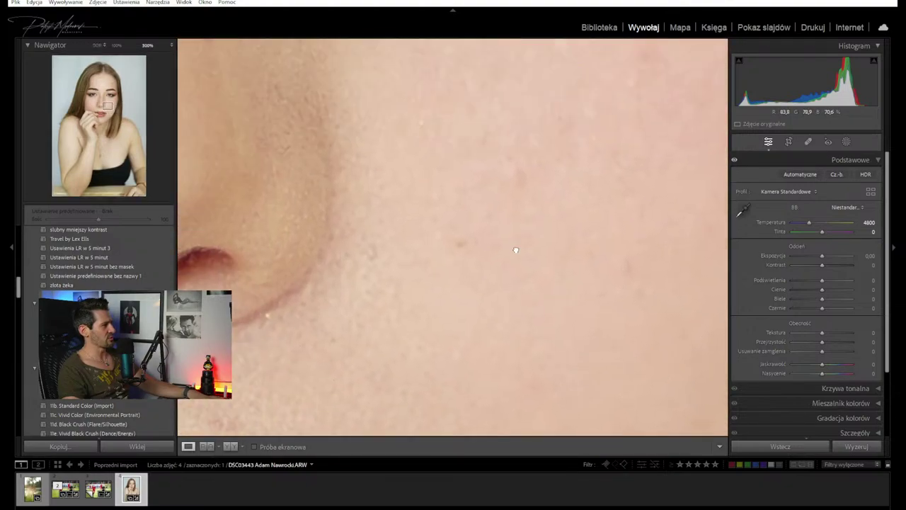
{"action": "left_click_drag", "start_coordinate": [388, 156], "coordinate": [538, 491]}
{"action": "left_click_drag", "start_coordinate": [521, 78], "coordinate": [332, 402]}
{"action": "left_click_drag", "start_coordinate": [586, 372], "coordinate": [383, 373]}
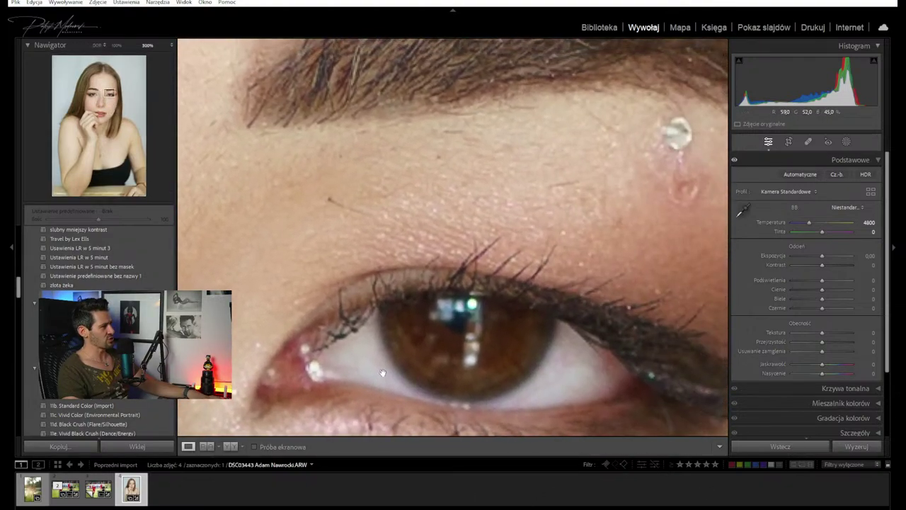
{"action": "left_click_drag", "start_coordinate": [525, 288], "coordinate": [559, 339]}
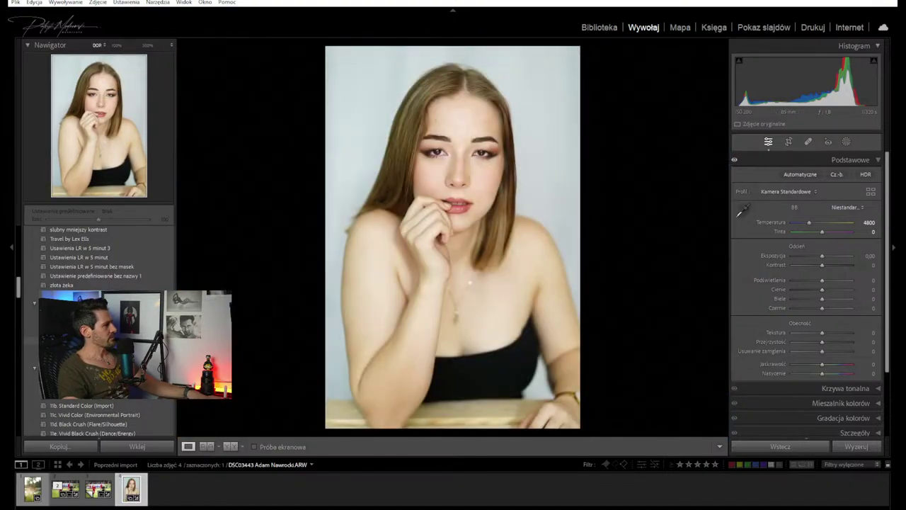
Apply the 00d. Dust Correction Curve preset to the portrait, with vibrance lowered to -14 and exposure to -0,47
{"action": "left_click", "coordinate": [99, 341]}
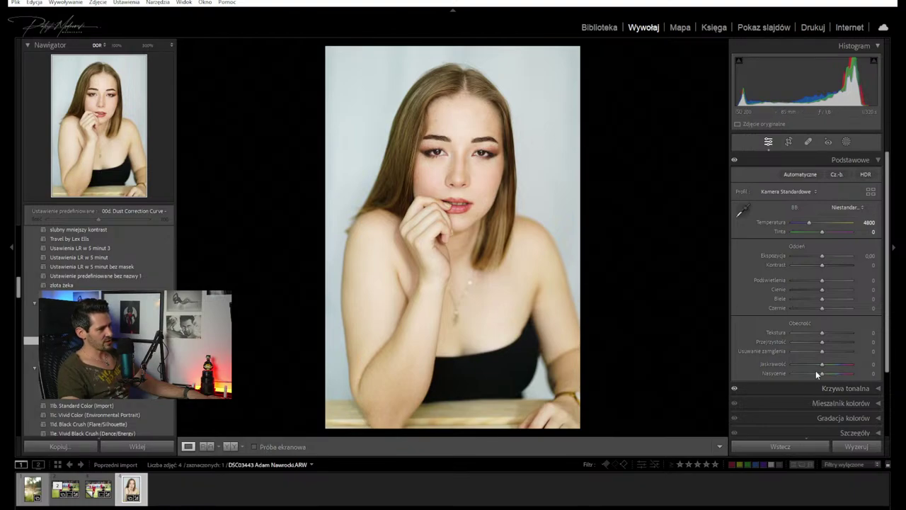
{"action": "left_click_drag", "start_coordinate": [821, 368], "coordinate": [820, 368]}
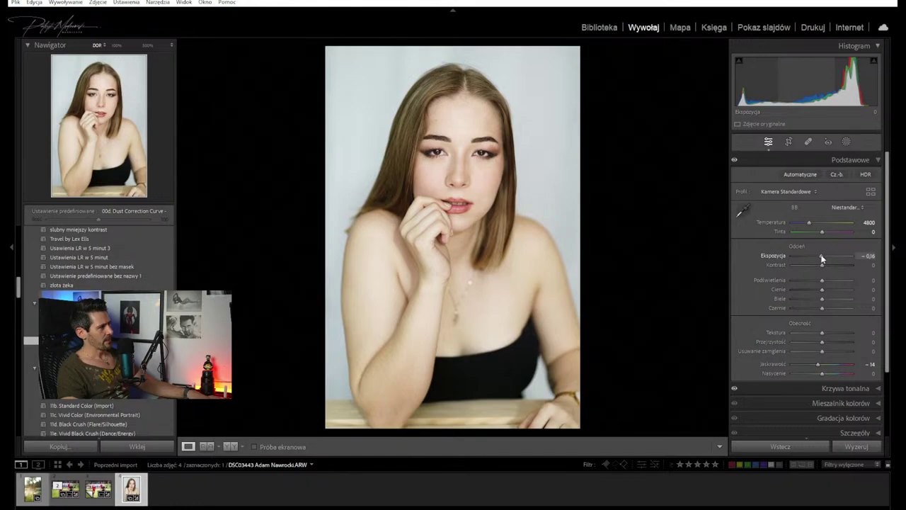
{"action": "left_click_drag", "start_coordinate": [822, 258], "coordinate": [821, 258]}
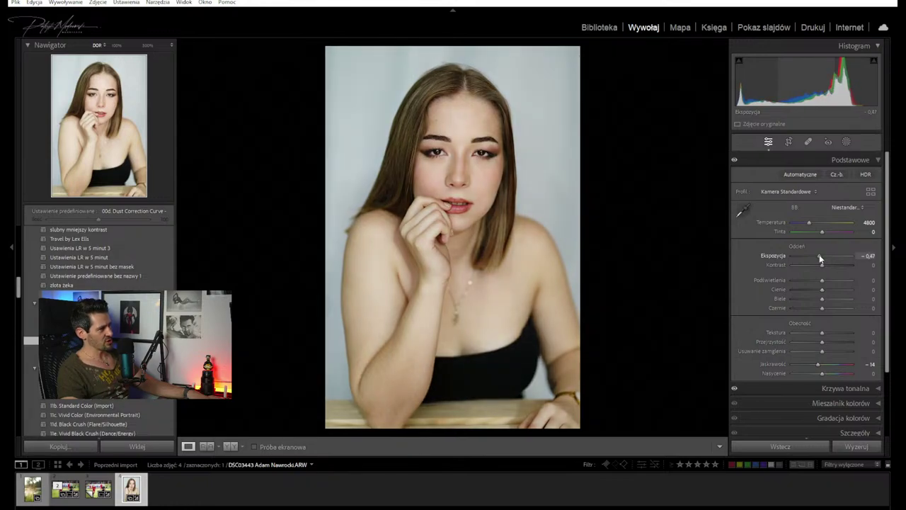
{"action": "left_click_drag", "start_coordinate": [820, 258], "coordinate": [820, 258]}
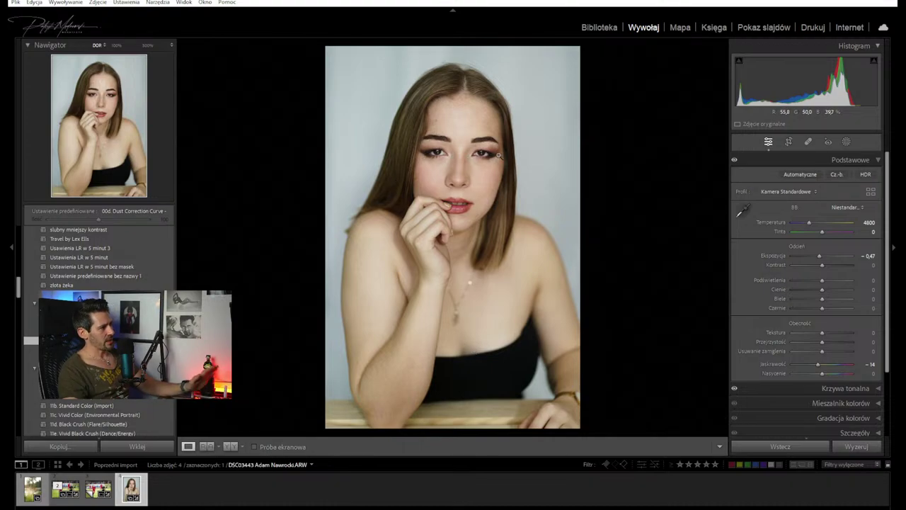
Raise the portrait's whites to +14 and highlights to +5
{"action": "scroll", "coordinate": [814, 324], "scroll_direction": "down", "scroll_amount": 4}
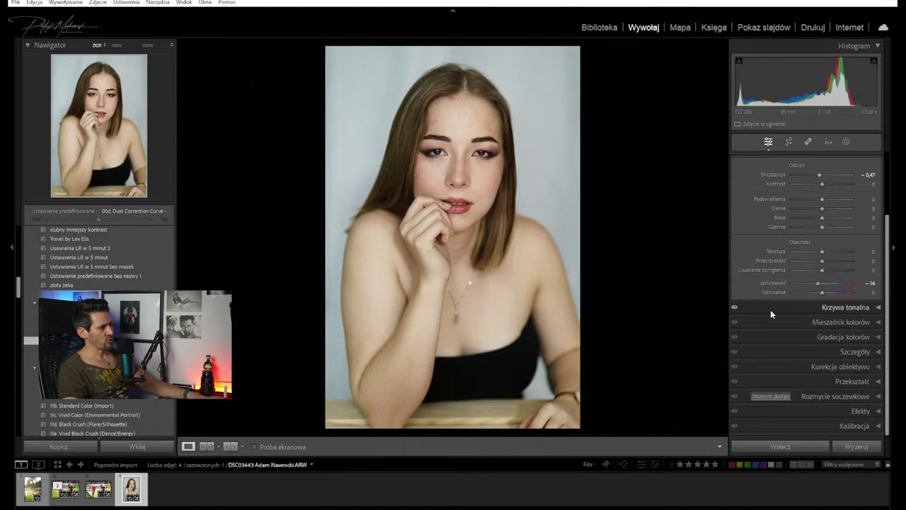
{"action": "scroll", "coordinate": [787, 306], "scroll_direction": "up", "scroll_amount": 3}
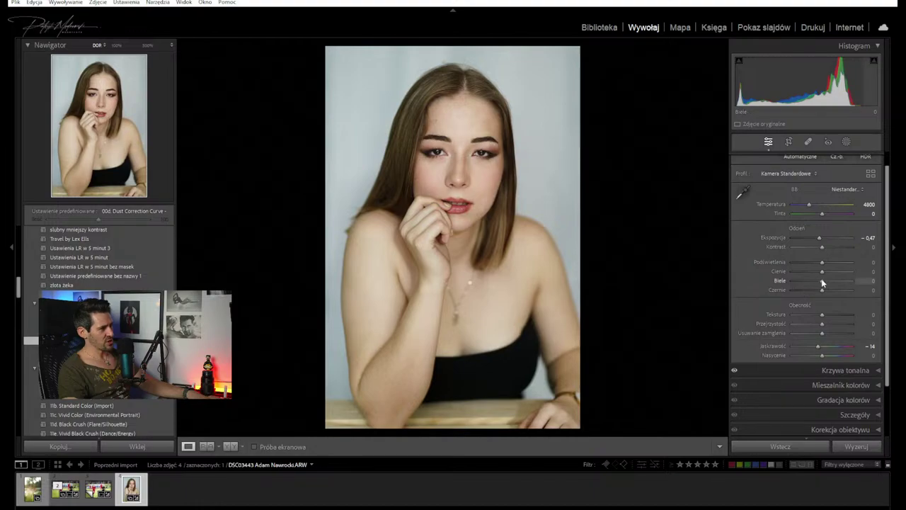
{"action": "left_click_drag", "start_coordinate": [822, 279], "coordinate": [826, 282]}
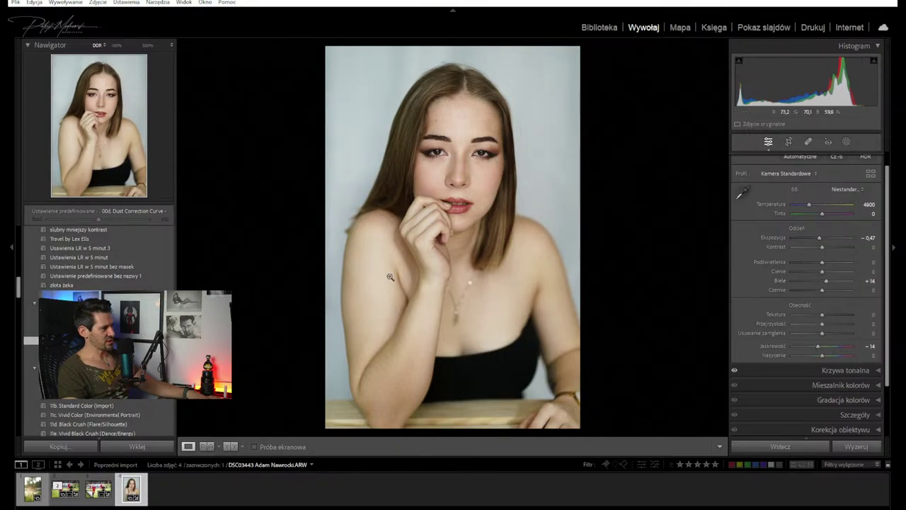
{"action": "mouse_move", "coordinate": [822, 264]}
{"action": "left_mouse_down"}
{"action": "mouse_move", "coordinate": [835, 260]}
{"action": "mouse_move", "coordinate": [812, 259]}
{"action": "mouse_move", "coordinate": [822, 262]}
{"action": "left_mouse_up"}
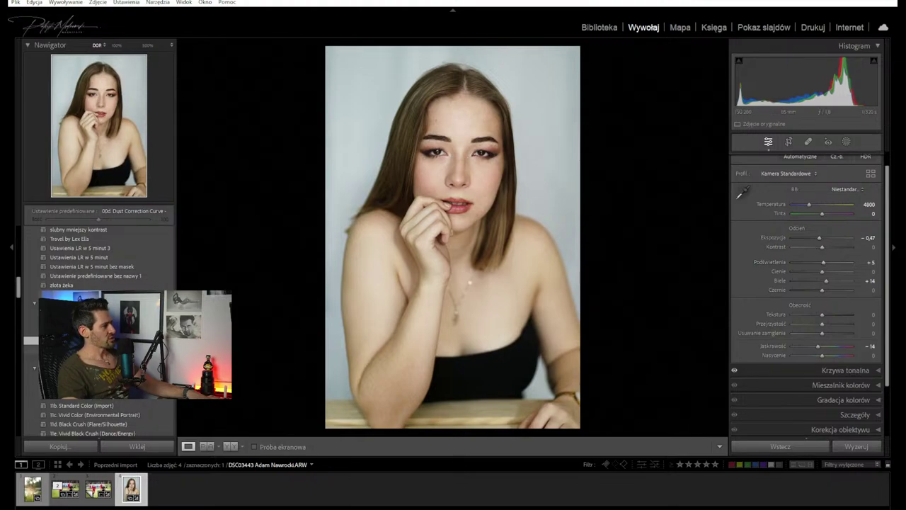
Expand the tone curve settings and display the combined RGB point curve
{"action": "scroll", "coordinate": [793, 304], "scroll_direction": "down", "scroll_amount": 3}
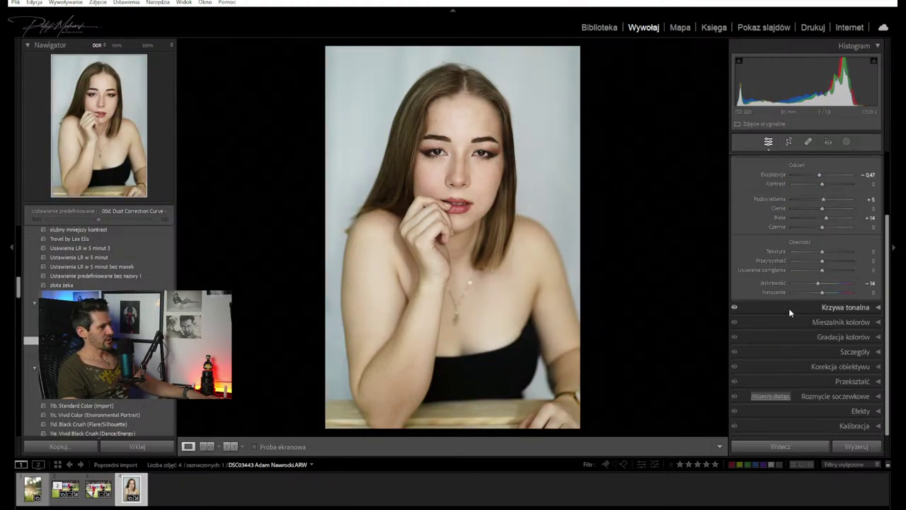
{"action": "left_click", "coordinate": [790, 310]}
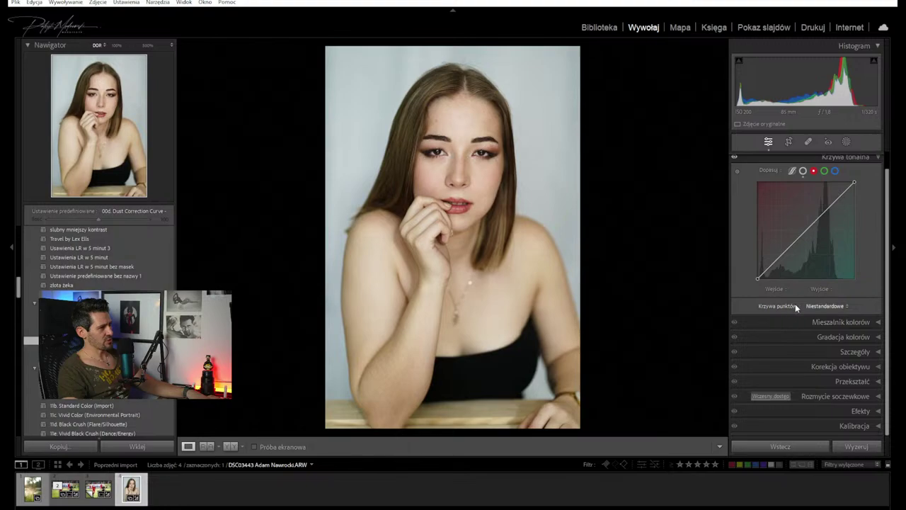
{"action": "left_click", "coordinate": [802, 172]}
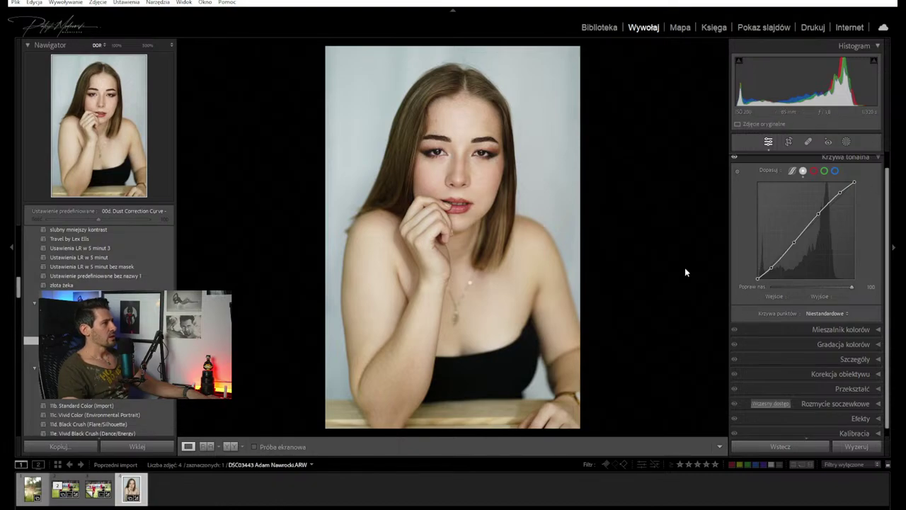
Create a background mask on the portrait and apply the 04 Burn (Exposure) preset at -0,50 exposure
{"action": "left_click", "coordinate": [846, 142]}
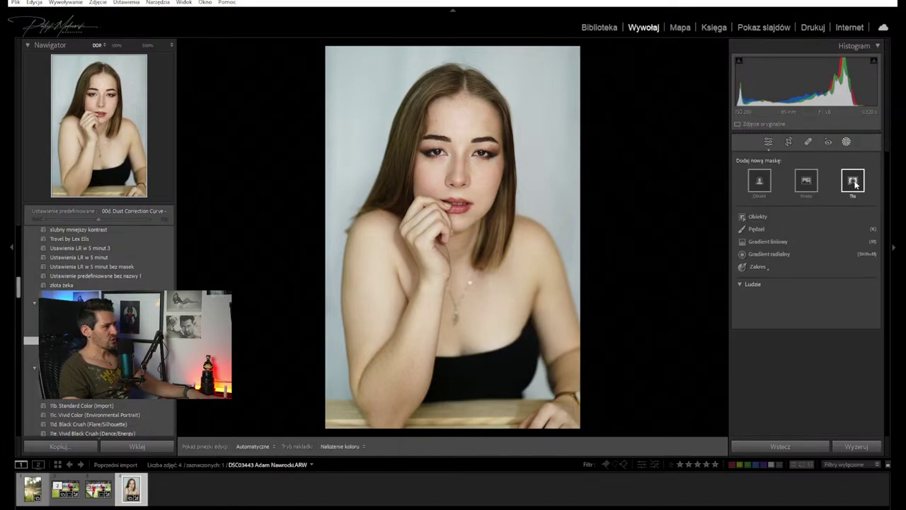
{"action": "left_click", "coordinate": [852, 181]}
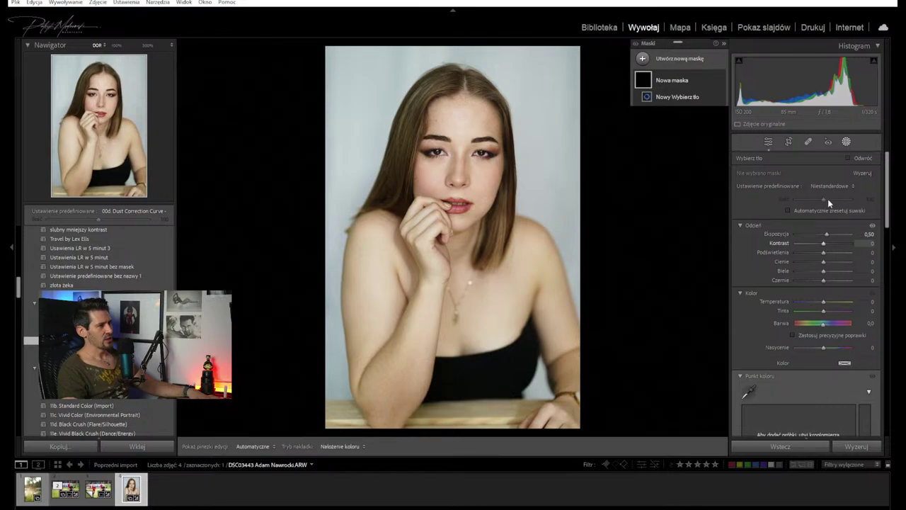
{"action": "left_click", "coordinate": [834, 187]}
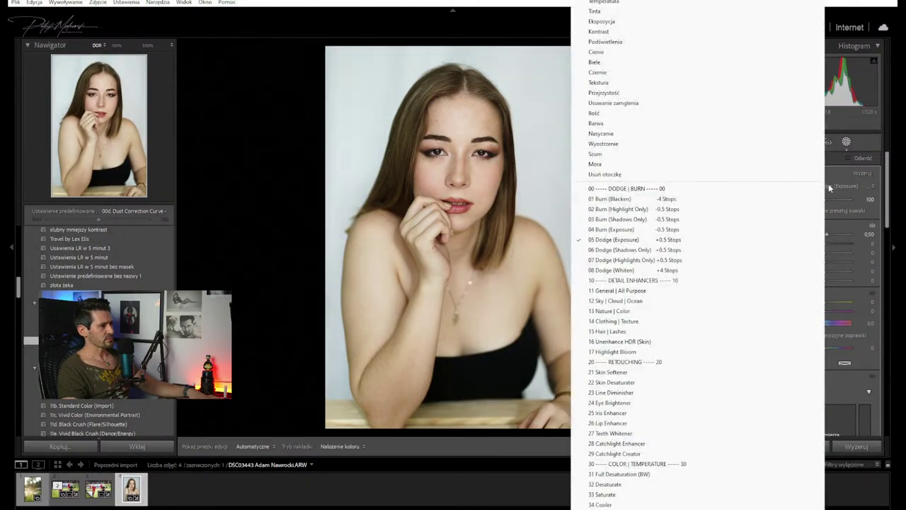
{"action": "left_click", "coordinate": [678, 230]}
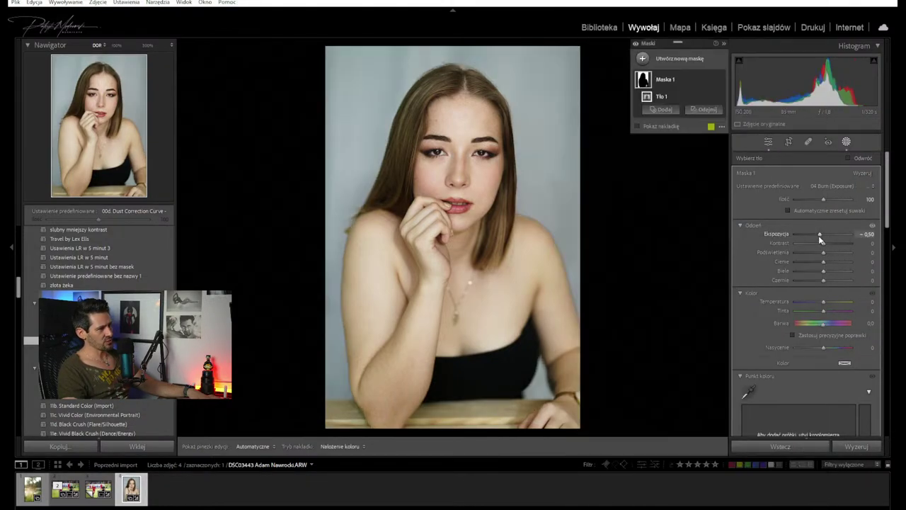
{"action": "left_click_drag", "start_coordinate": [819, 235], "coordinate": [819, 235]}
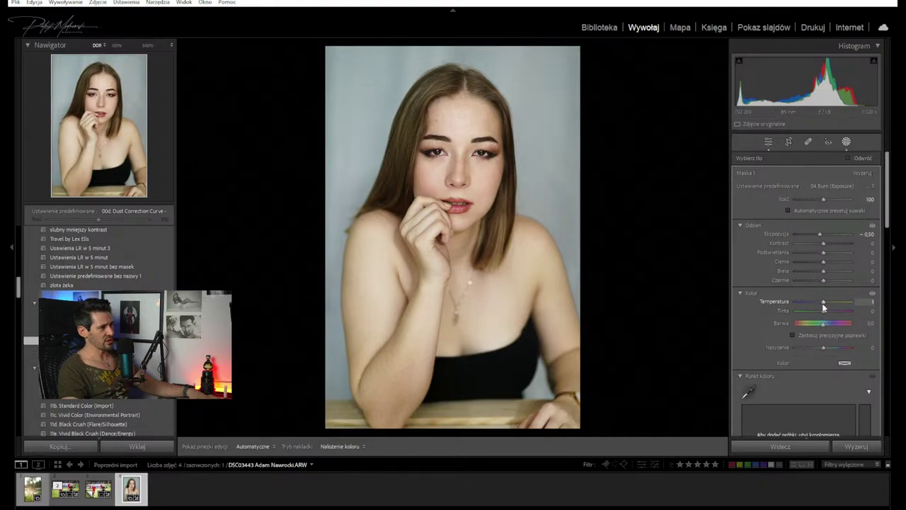
Warm the masked background by raising its temperature to 29
{"action": "left_click_drag", "start_coordinate": [824, 303], "coordinate": [831, 307]}
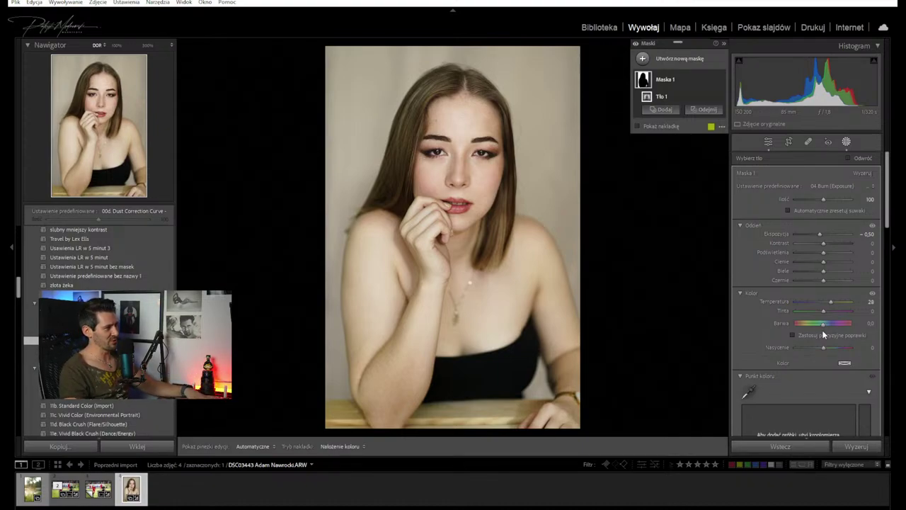
{"action": "mouse_move", "coordinate": [831, 302]}
{"action": "left_mouse_down"}
{"action": "mouse_move", "coordinate": [812, 303]}
{"action": "mouse_move", "coordinate": [833, 305]}
{"action": "left_mouse_up"}
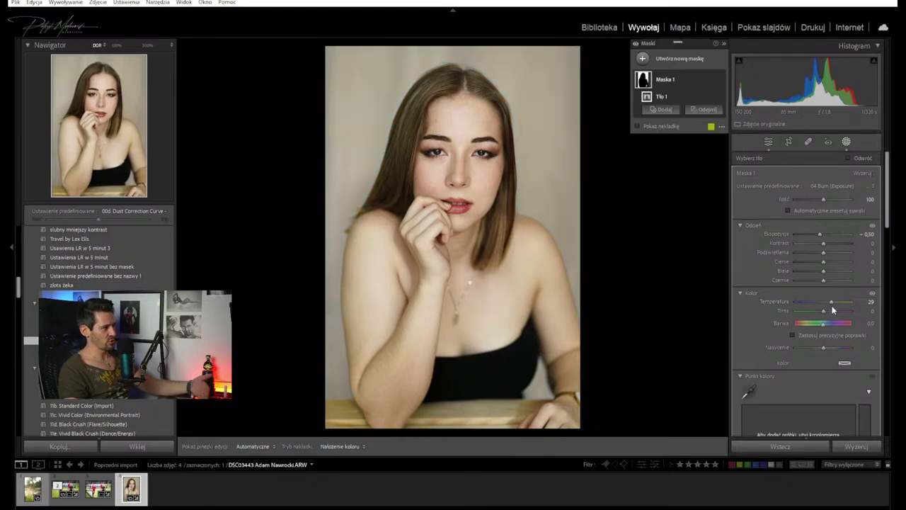
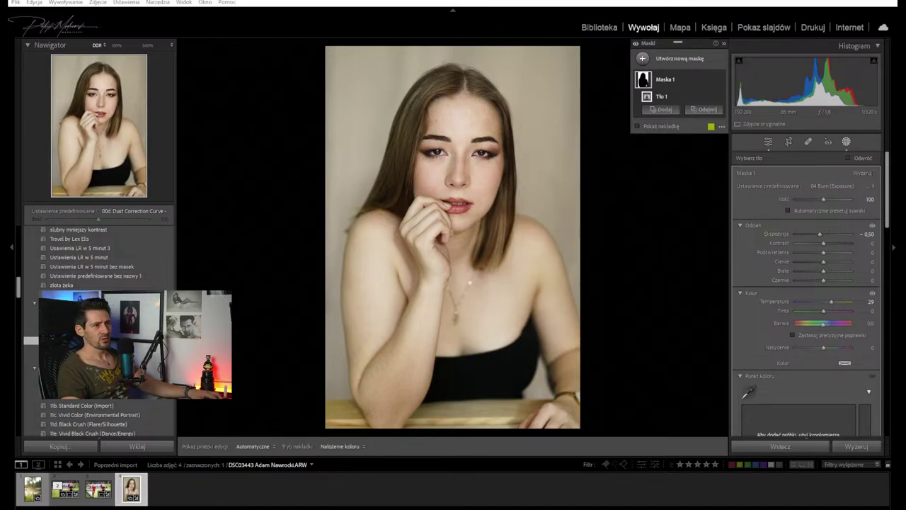
Switch to the Adobe Color website in the browser and close its Co nowego announcement
{"action": "left_click_drag", "start_coordinate": [443, 142], "coordinate": [454, 114]}
{"action": "double_click", "coordinate": [453, 114]}
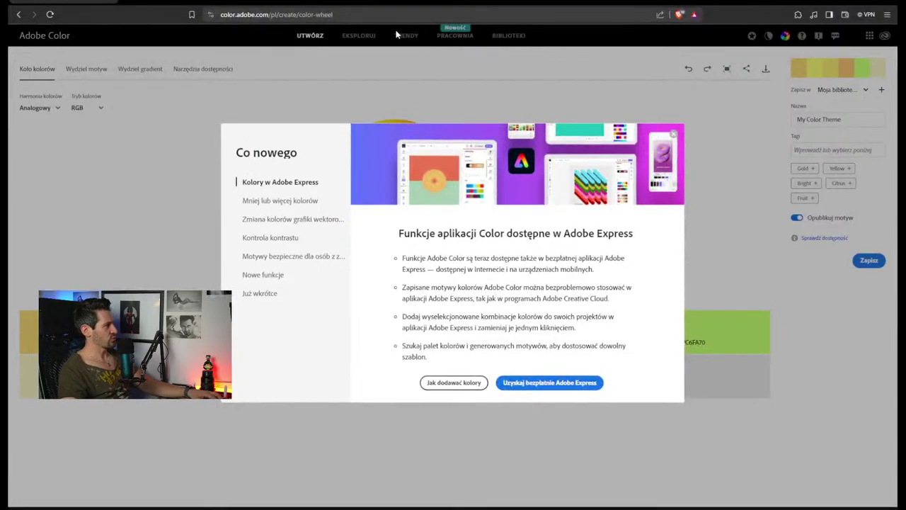
{"action": "left_click", "coordinate": [269, 20]}
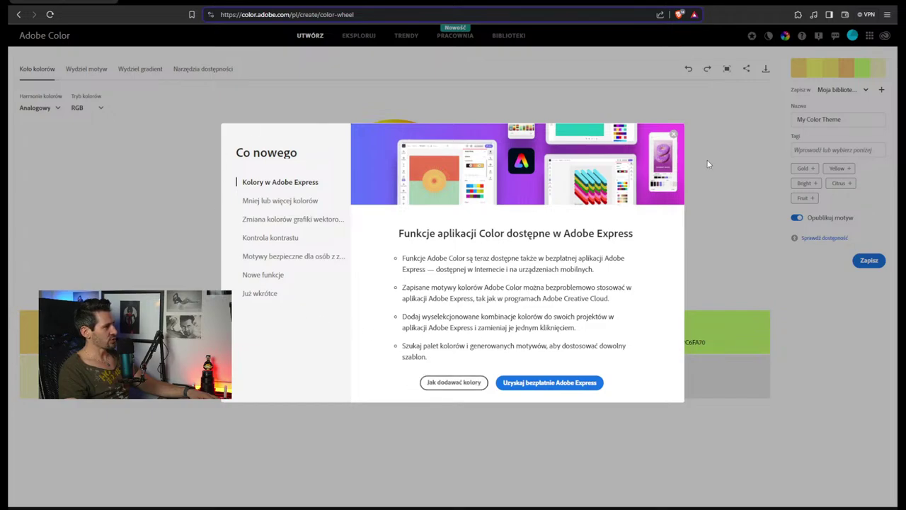
{"action": "left_click", "coordinate": [673, 135]}
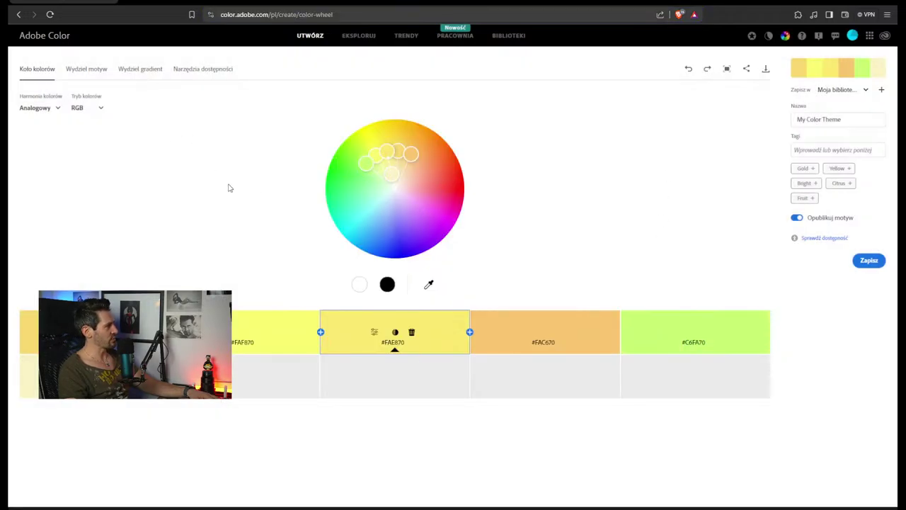
Look through the theme extraction, gradient extraction and accessibility tools, and return to the colour wheel
{"action": "left_click", "coordinate": [81, 69]}
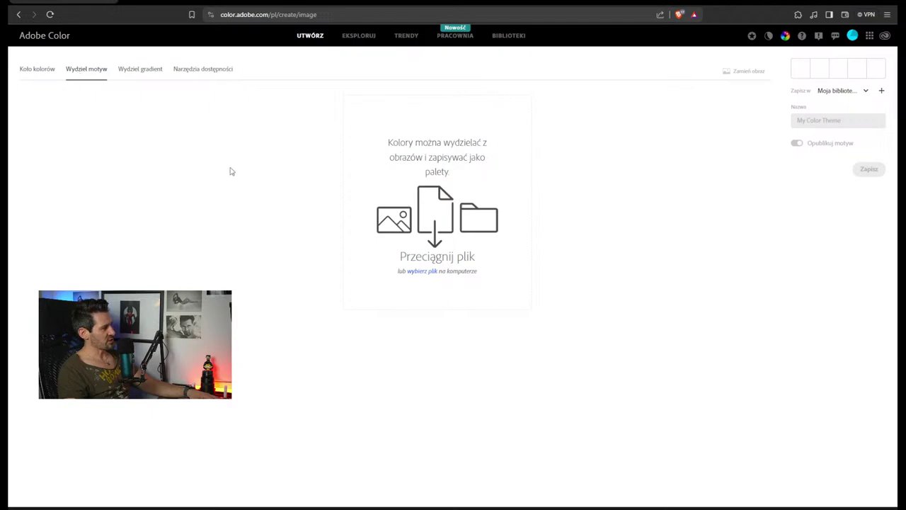
{"action": "left_click", "coordinate": [123, 75]}
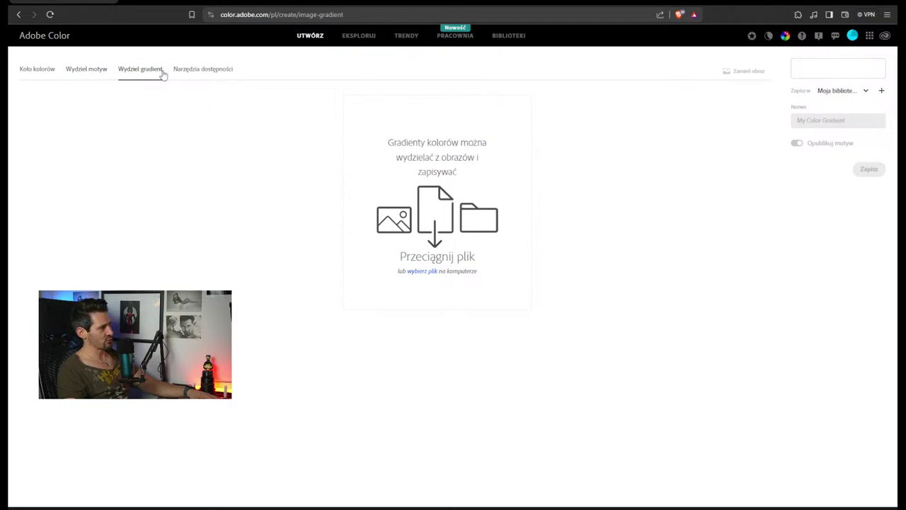
{"action": "left_click", "coordinate": [174, 75]}
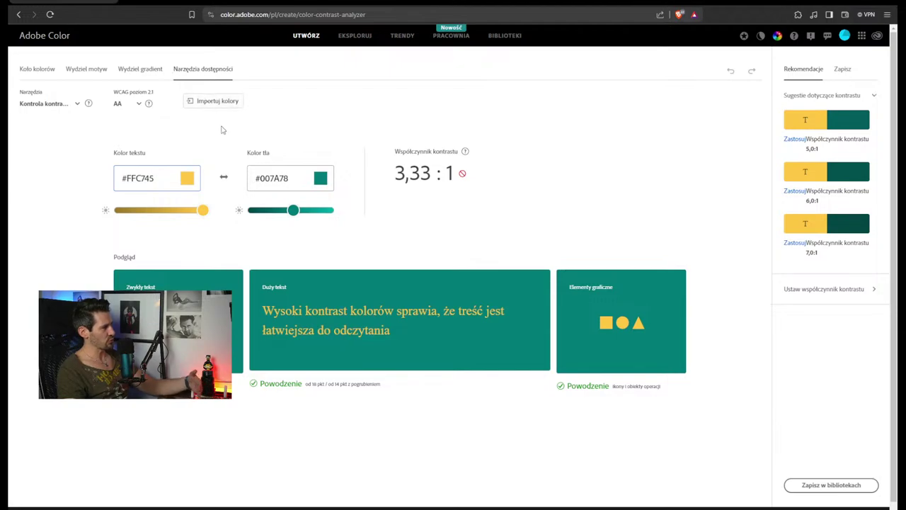
{"action": "left_click", "coordinate": [44, 70]}
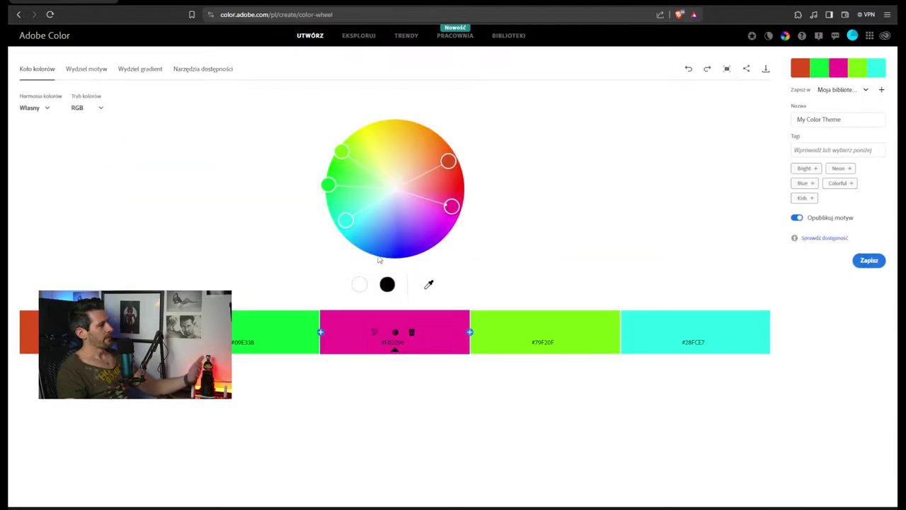
Set the colour harmony to Analogowy and rotate the palette on the wheel to yellow and orange tones
{"action": "left_click", "coordinate": [47, 109]}
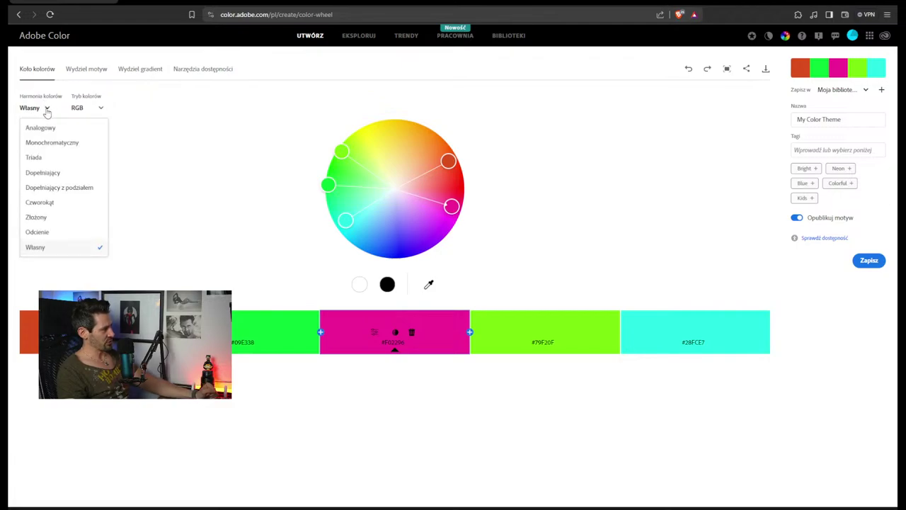
{"action": "left_click", "coordinate": [52, 128]}
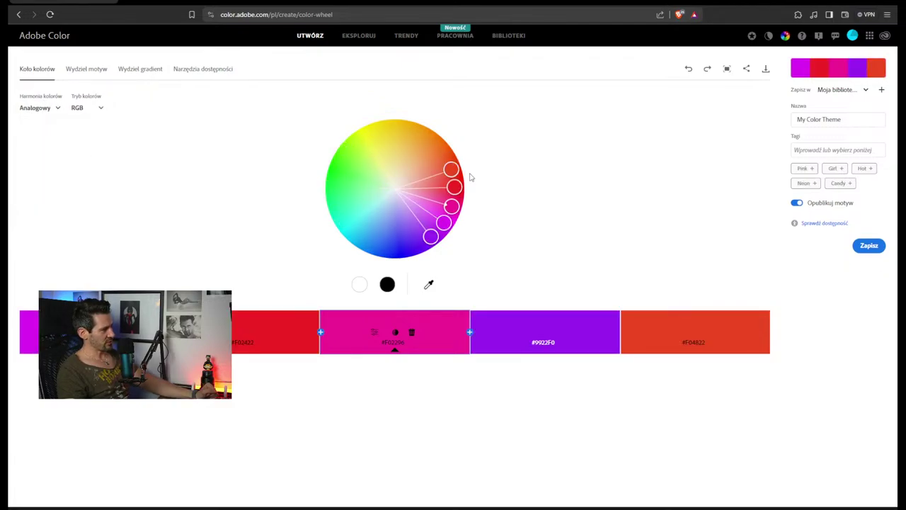
{"action": "mouse_move", "coordinate": [452, 169]}
{"action": "left_mouse_down"}
{"action": "mouse_move", "coordinate": [438, 147]}
{"action": "mouse_move", "coordinate": [364, 144]}
{"action": "mouse_move", "coordinate": [371, 135]}
{"action": "left_mouse_up"}
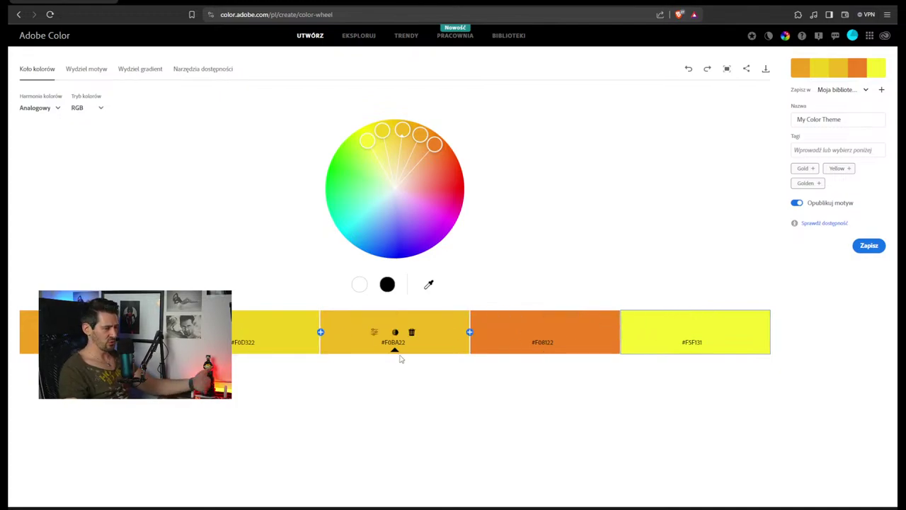
Change the colour harmony to Monochromatyczny and then to Triada
{"action": "left_click", "coordinate": [49, 109]}
{"action": "left_click", "coordinate": [58, 141]}
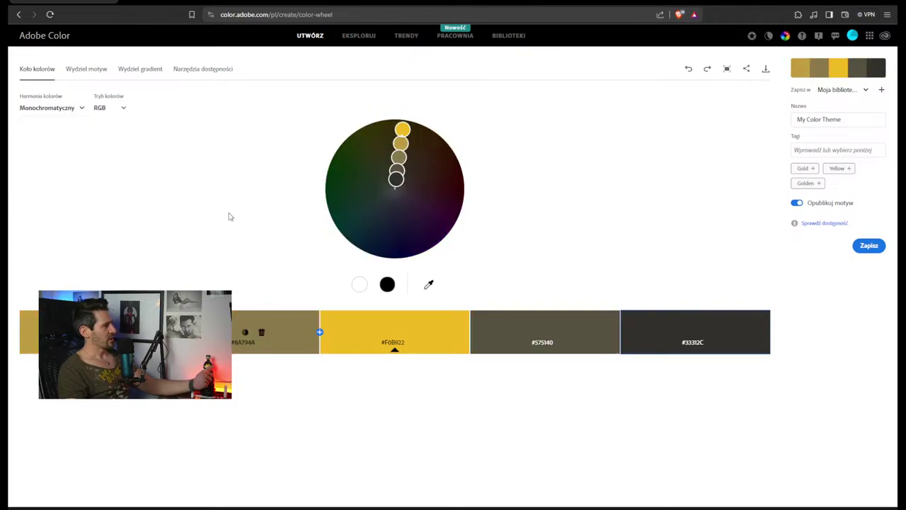
{"action": "left_click", "coordinate": [67, 109]}
{"action": "left_click", "coordinate": [59, 155]}
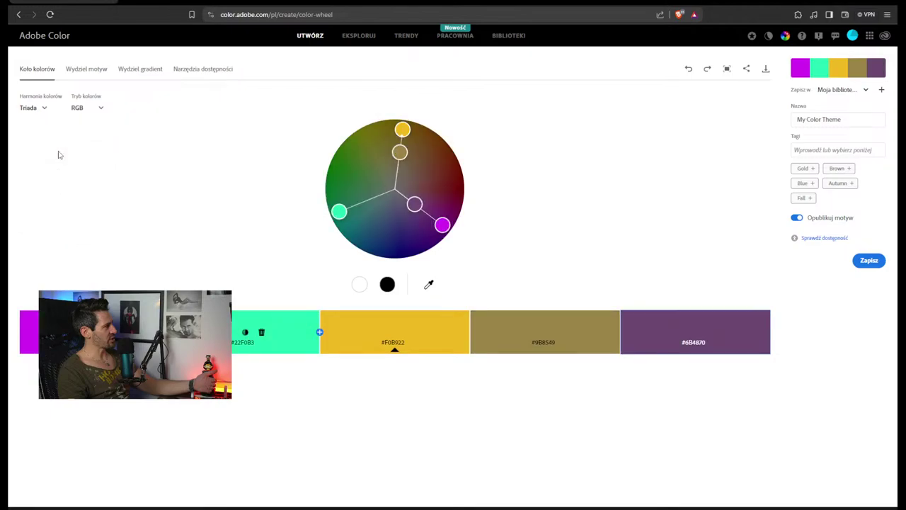
Move the triad's base colour to light red #F46760 and change the harmony to Czworokąt
{"action": "left_click_drag", "start_coordinate": [397, 141], "coordinate": [436, 191]}
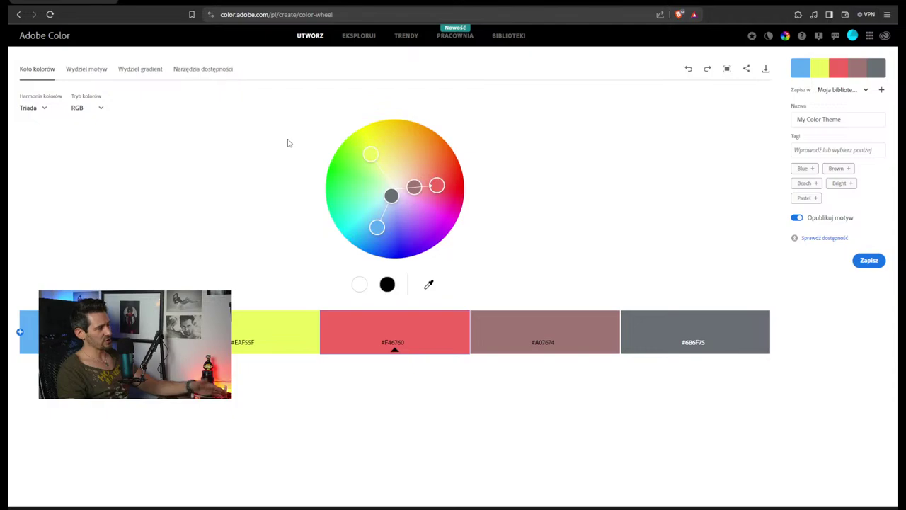
{"action": "left_click", "coordinate": [34, 107]}
{"action": "left_click", "coordinate": [39, 203]}
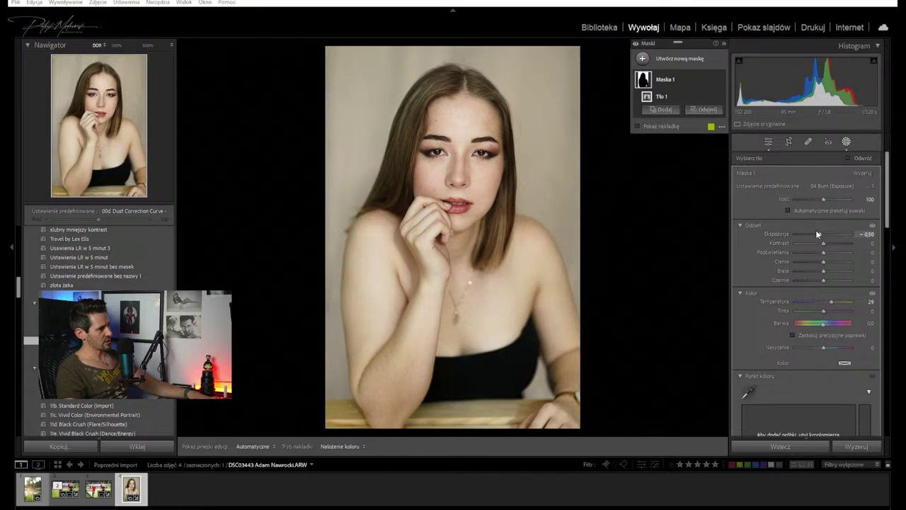
Switch back to Lightroom and try subtracting a radial gradient around the face from the background mask Maska 1
{"action": "double_click", "coordinate": [695, 77]}
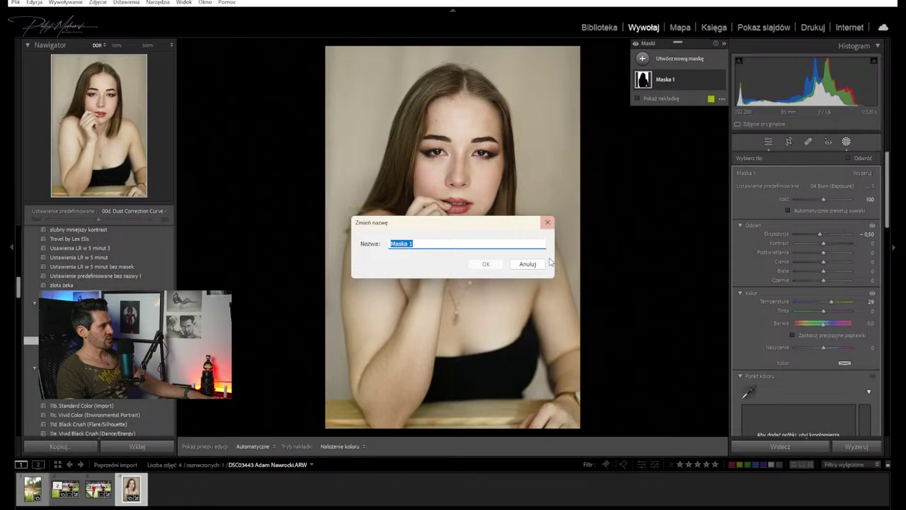
{"action": "left_click", "coordinate": [532, 263]}
{"action": "left_click", "coordinate": [693, 82]}
{"action": "left_click", "coordinate": [706, 109]}
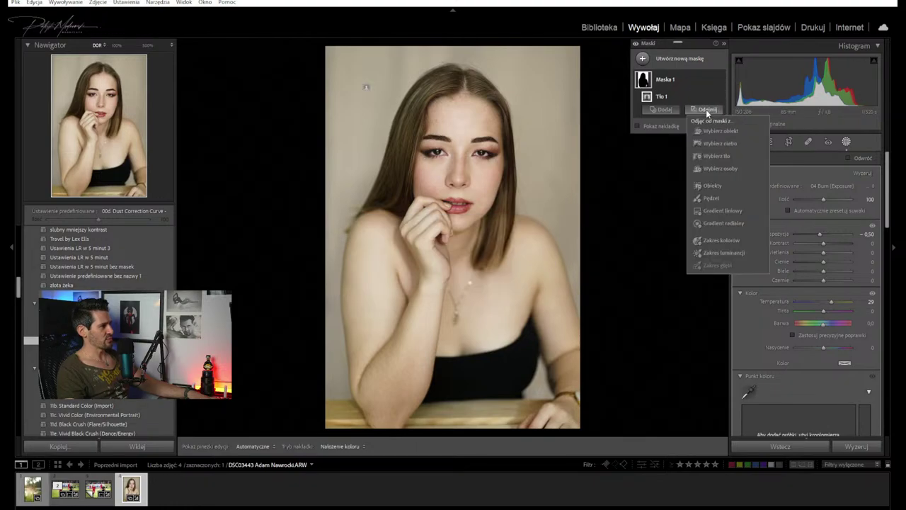
{"action": "left_click", "coordinate": [728, 223]}
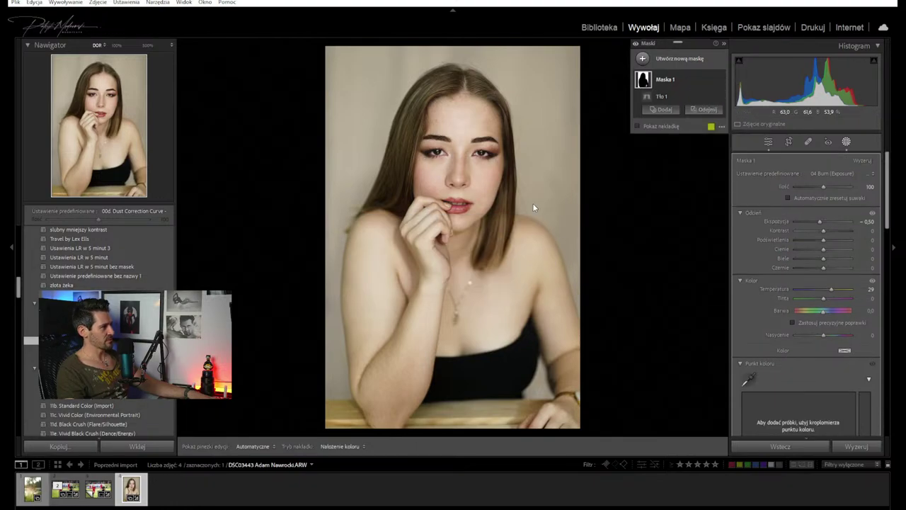
{"action": "left_click_drag", "start_coordinate": [449, 195], "coordinate": [525, 297]}
{"action": "mouse_move", "coordinate": [454, 195]}
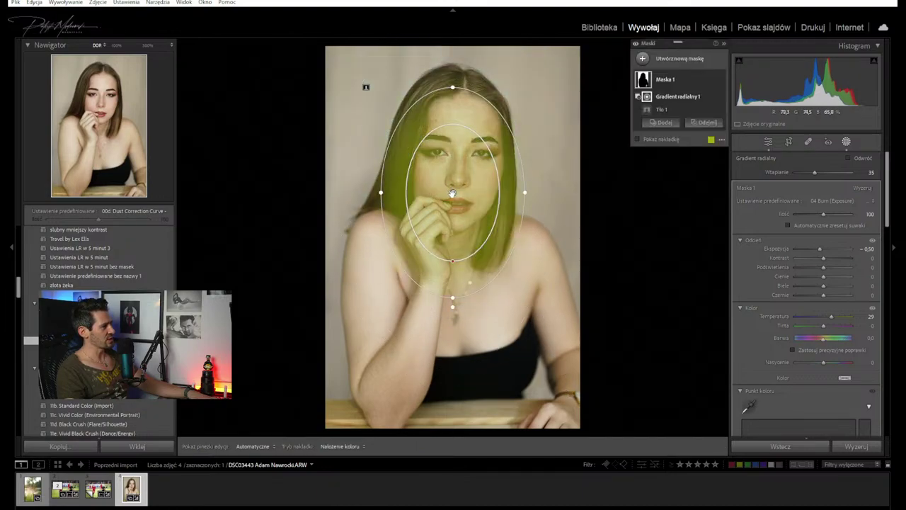
{"action": "key", "text": "Delete"}
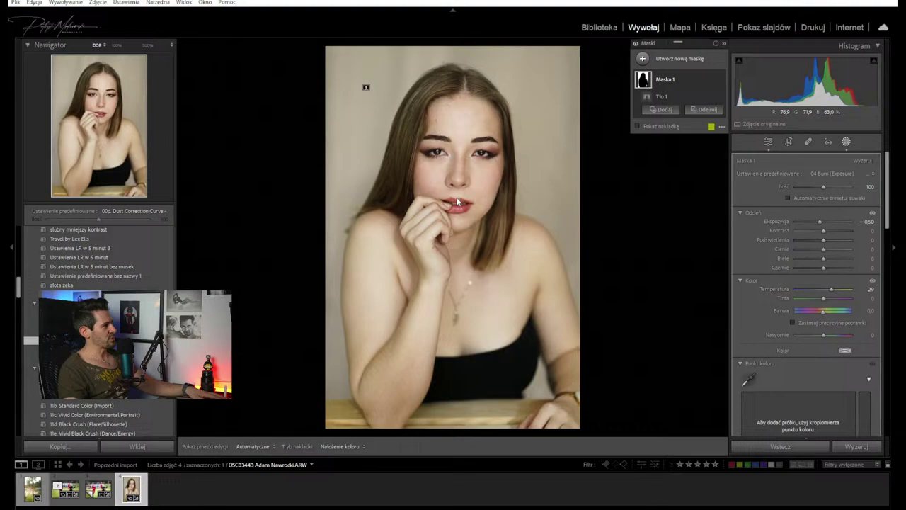
Duplicate Maska 1, reset the copy's temperature to 0 and set its exposure to -0,37
{"action": "right_click", "coordinate": [683, 79]}
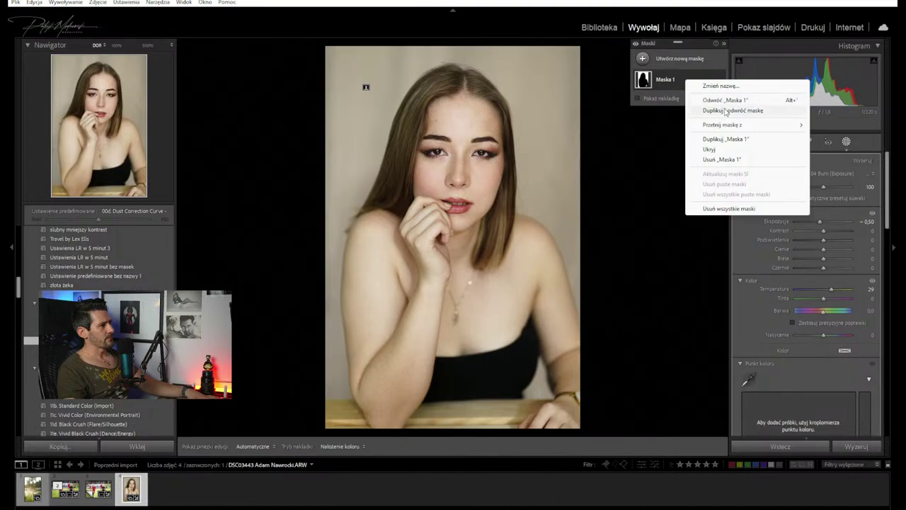
{"action": "left_click", "coordinate": [739, 139]}
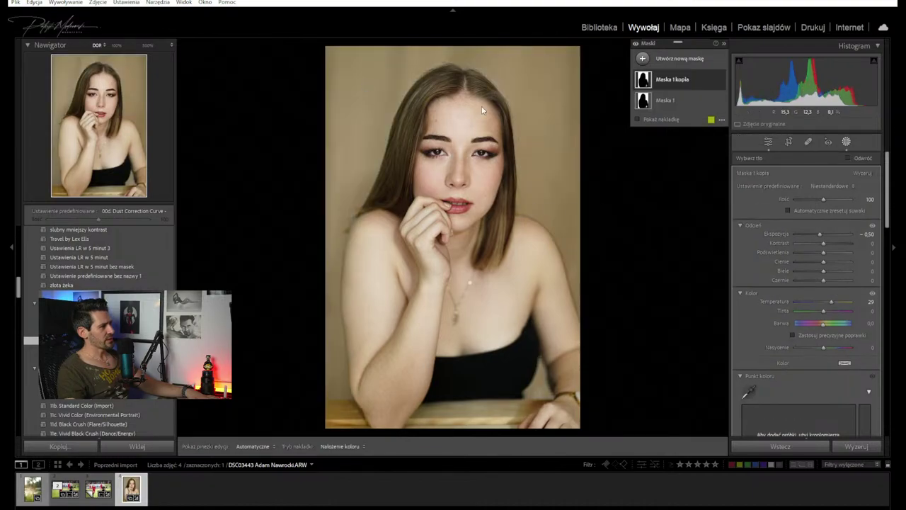
{"action": "double_click", "coordinate": [830, 302]}
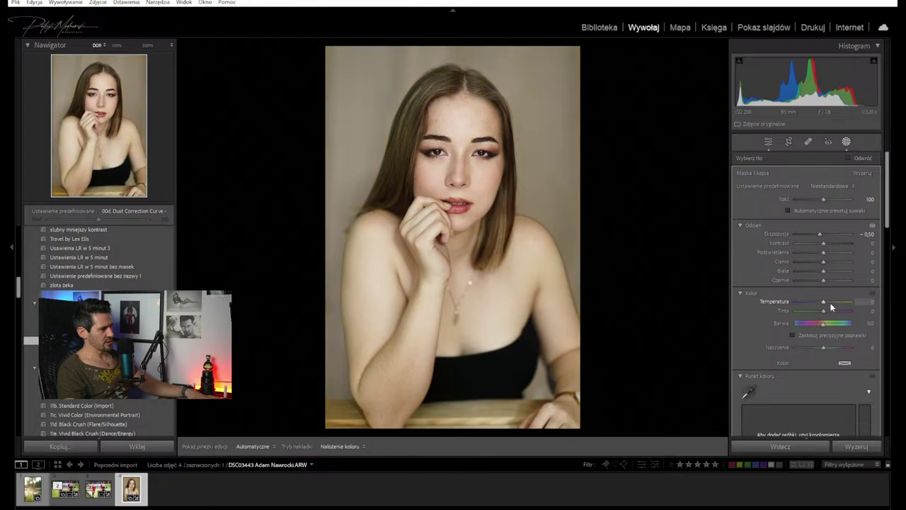
{"action": "double_click", "coordinate": [819, 233]}
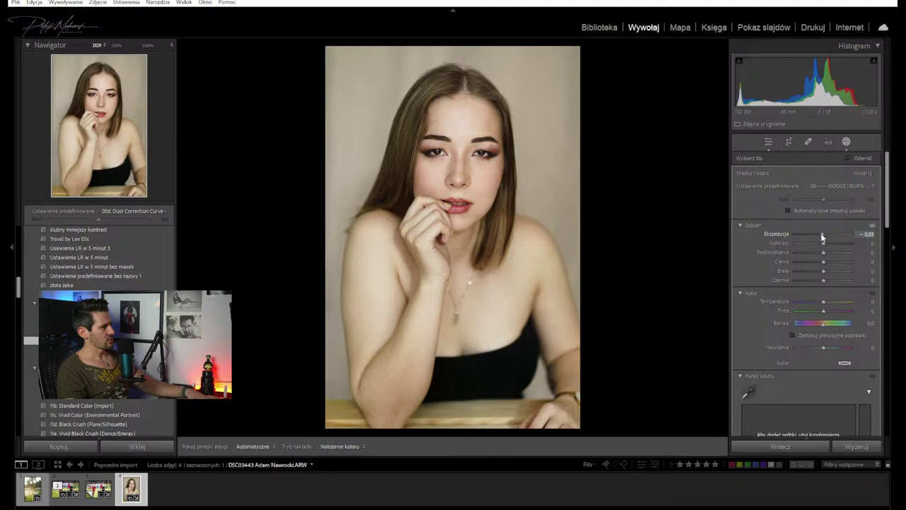
{"action": "left_click_drag", "start_coordinate": [822, 236], "coordinate": [820, 231]}
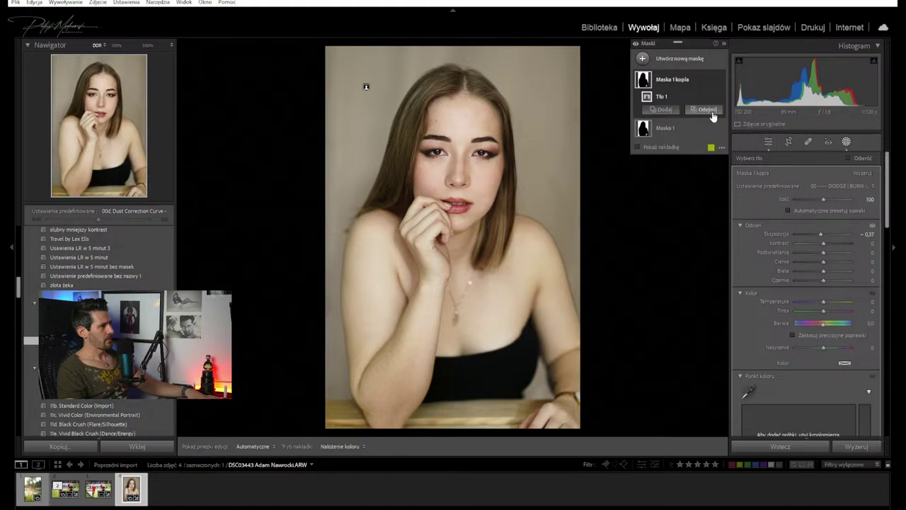
Subtract a large radial gradient centred on the woman's face from the duplicated background mask
{"action": "left_click", "coordinate": [707, 109]}
{"action": "left_click", "coordinate": [723, 223]}
{"action": "left_click_drag", "start_coordinate": [366, 86], "coordinate": [586, 383]}
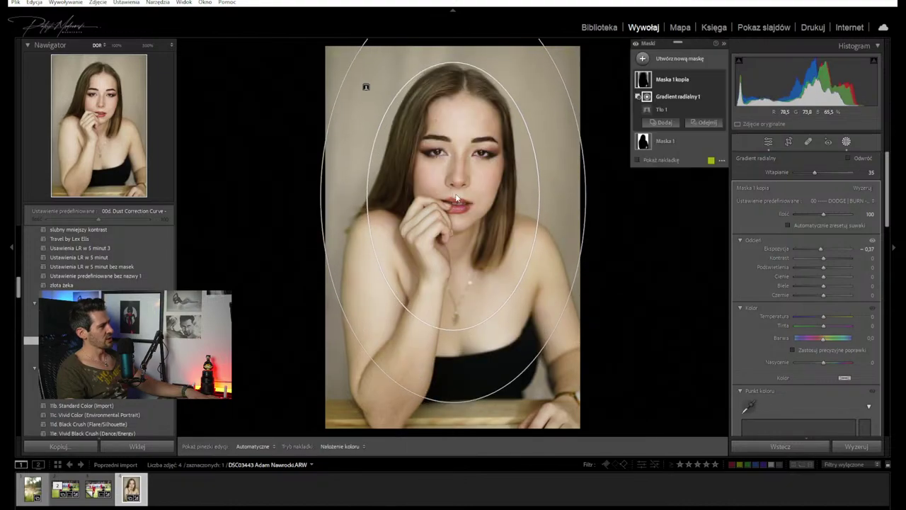
Compare the background with the Maska 1 kopia darkening hidden and shown
{"action": "left_click", "coordinate": [722, 80]}
{"action": "left_click", "coordinate": [722, 80]}
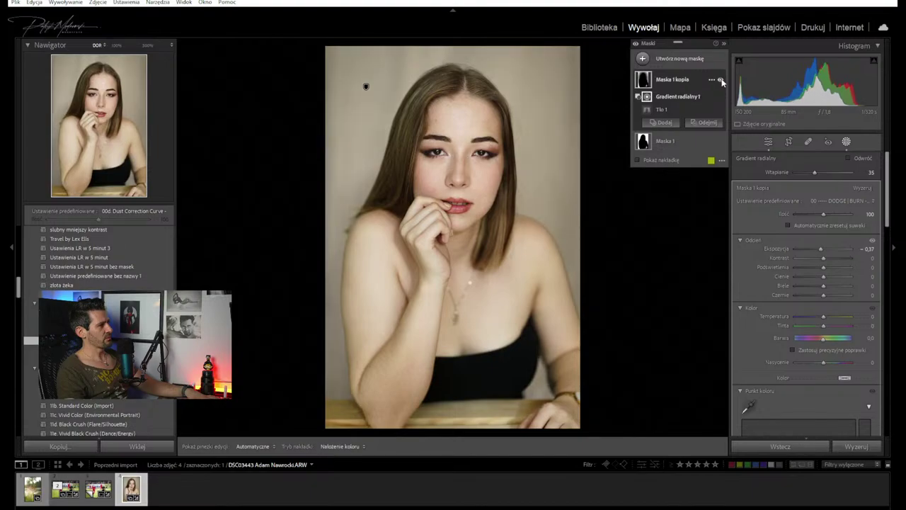
{"action": "left_click", "coordinate": [721, 80]}
{"action": "left_click", "coordinate": [722, 80]}
{"action": "left_click", "coordinate": [721, 80]}
{"action": "left_click", "coordinate": [721, 80]}
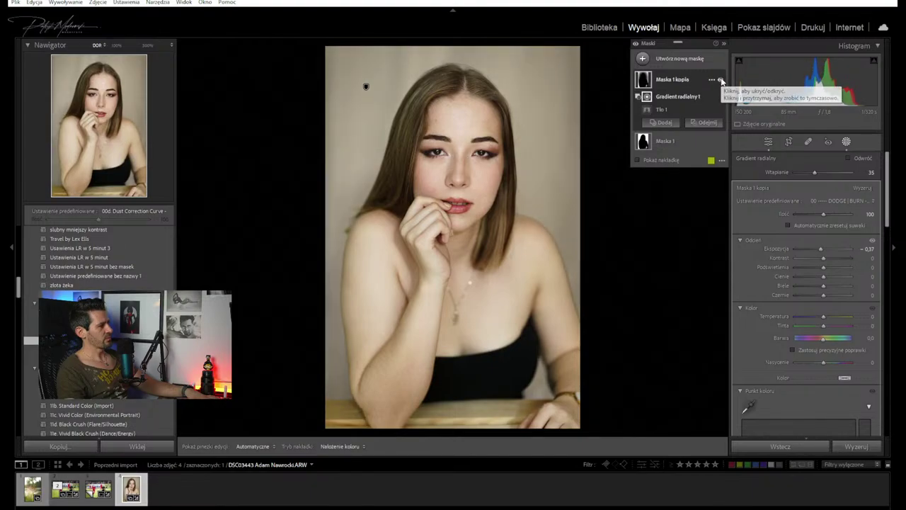
{"action": "left_click", "coordinate": [721, 80]}
{"action": "left_click", "coordinate": [721, 80]}
{"action": "left_click", "coordinate": [722, 81]}
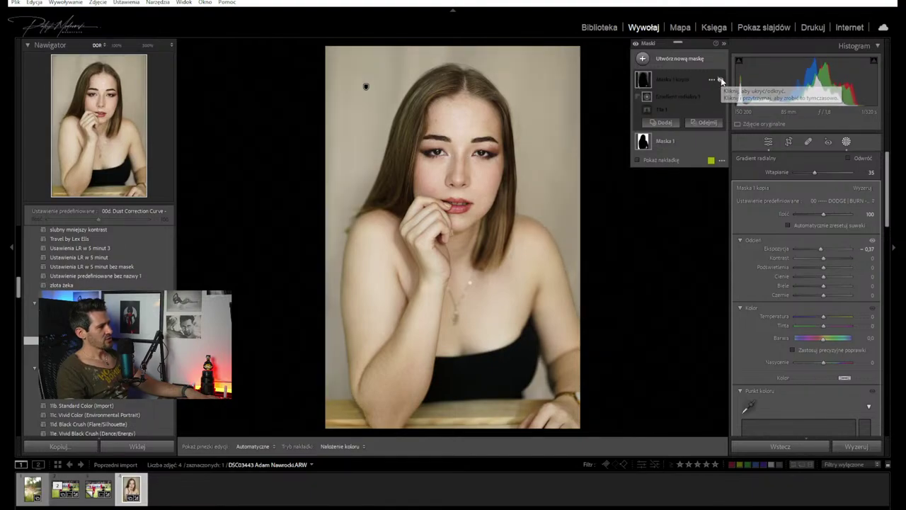
{"action": "left_click", "coordinate": [721, 80]}
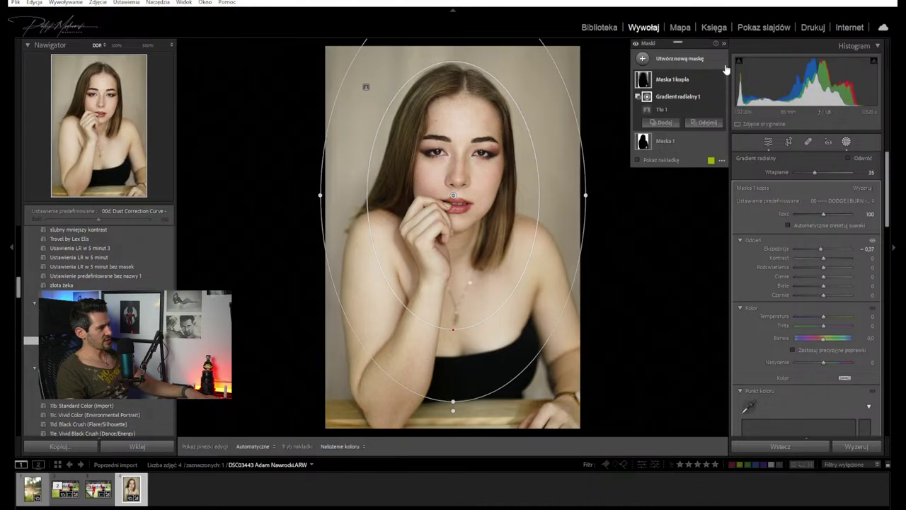
Subtract the wooden tabletop along the photo's lower edge from Maska 1 kopia with a size 7,0 brush
{"action": "left_click", "coordinate": [706, 124]}
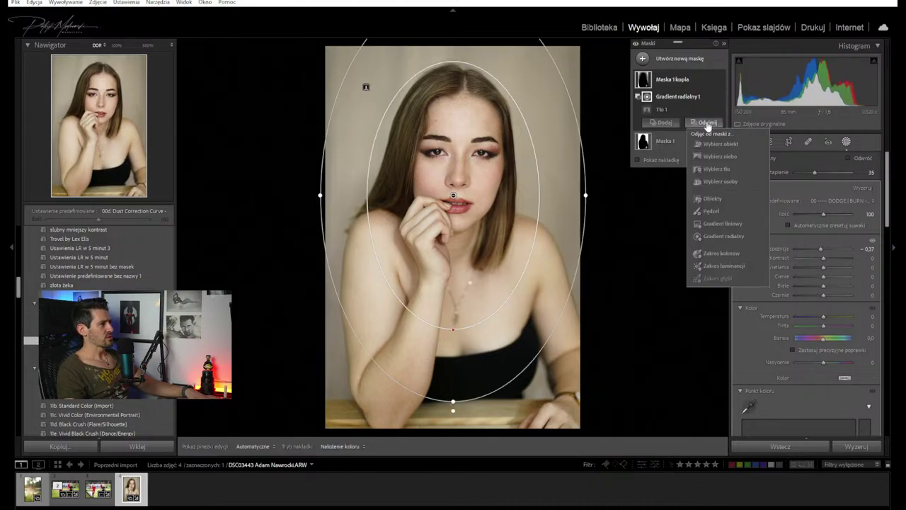
{"action": "left_click", "coordinate": [717, 211]}
{"action": "key", "text": "h"}
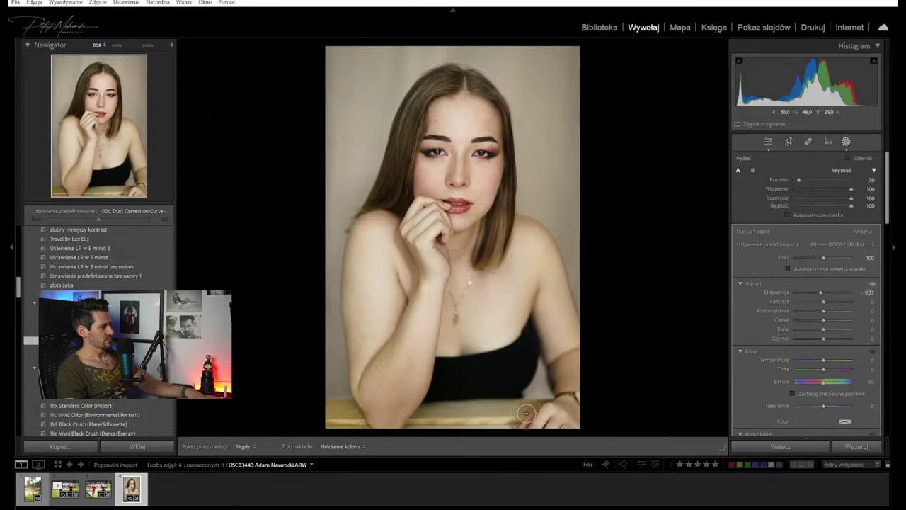
{"action": "key", "text": "h"}
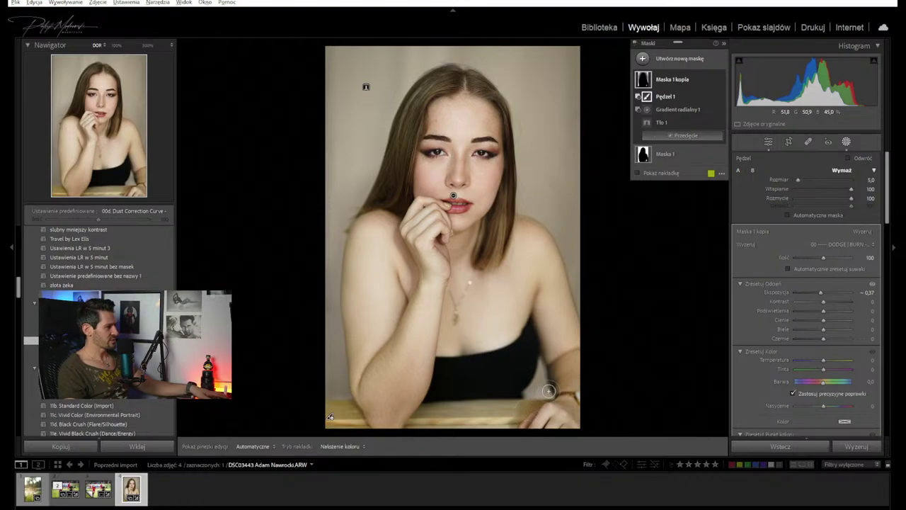
{"action": "key", "text": "h"}
{"action": "mouse_move", "coordinate": [349, 394]}
{"action": "left_mouse_down"}
{"action": "mouse_move", "coordinate": [322, 392]}
{"action": "mouse_move", "coordinate": [340, 421]}
{"action": "mouse_move", "coordinate": [409, 423]}
{"action": "mouse_move", "coordinate": [386, 426]}
{"action": "mouse_move", "coordinate": [577, 415]}
{"action": "left_mouse_up"}
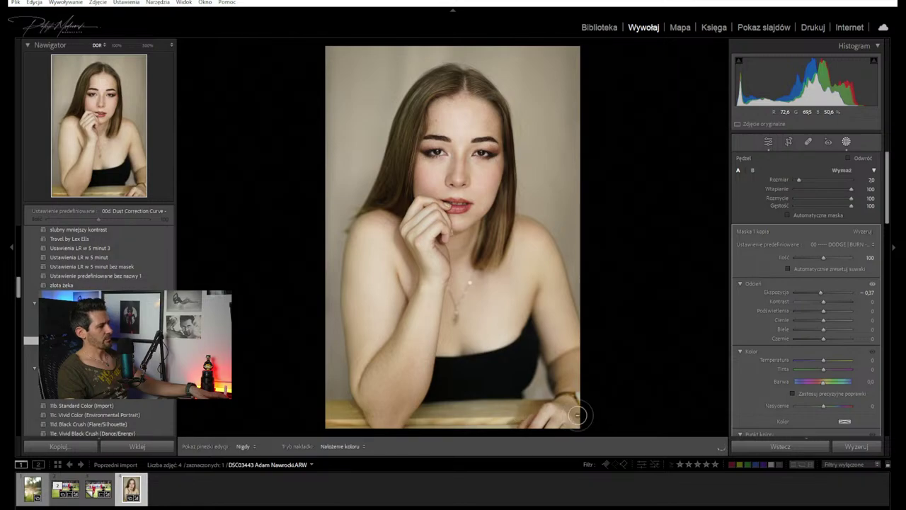
{"action": "key", "text": "h"}
Toggle Maska 1 kopia's visibility to check the background darkening after the tabletop was brushed out
{"action": "left_click", "coordinate": [720, 81]}
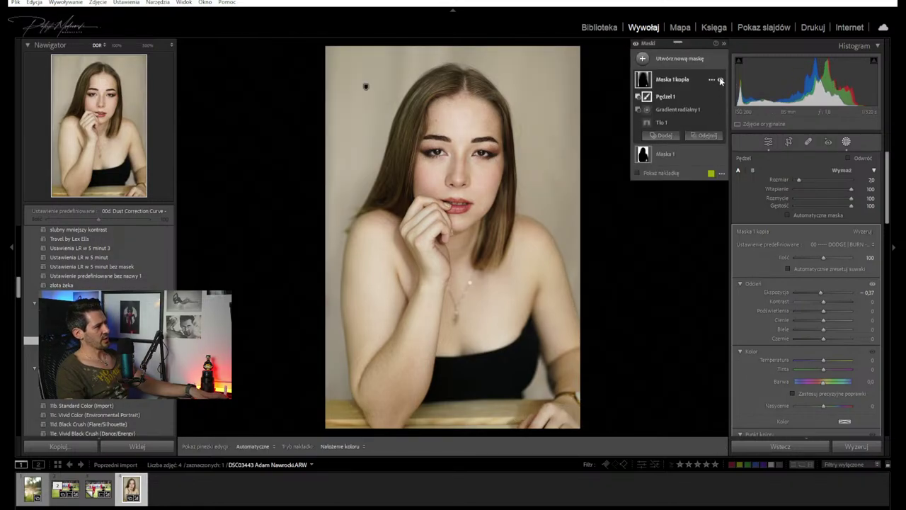
{"action": "left_click", "coordinate": [720, 80]}
{"action": "left_click", "coordinate": [720, 80]}
{"action": "left_click", "coordinate": [721, 81]}
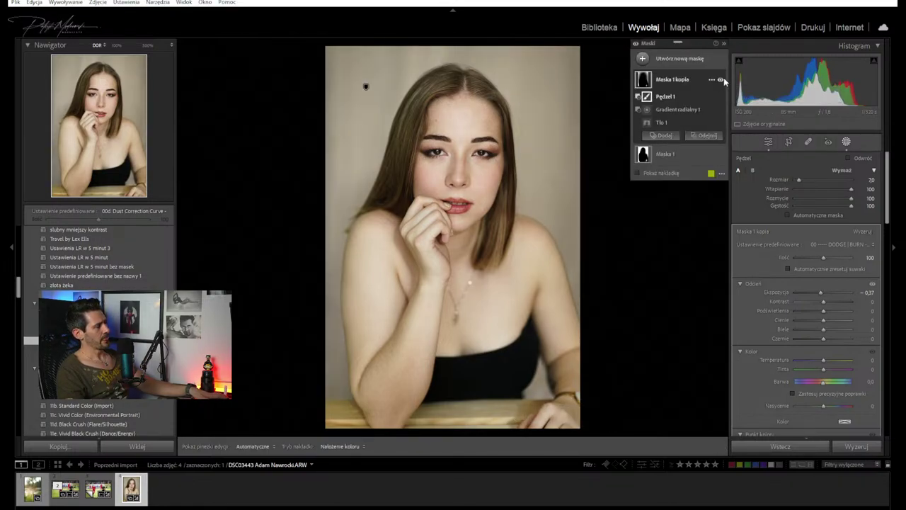
Hide the Maska 1 kopia darkening, close the masking tools and compare the portrait with its unedited version
{"action": "left_click", "coordinate": [720, 81]}
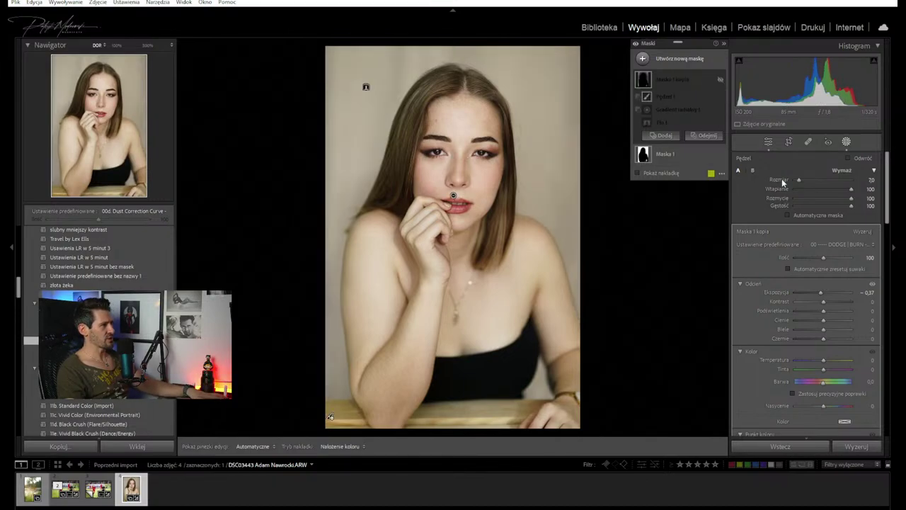
{"action": "left_click", "coordinate": [846, 142]}
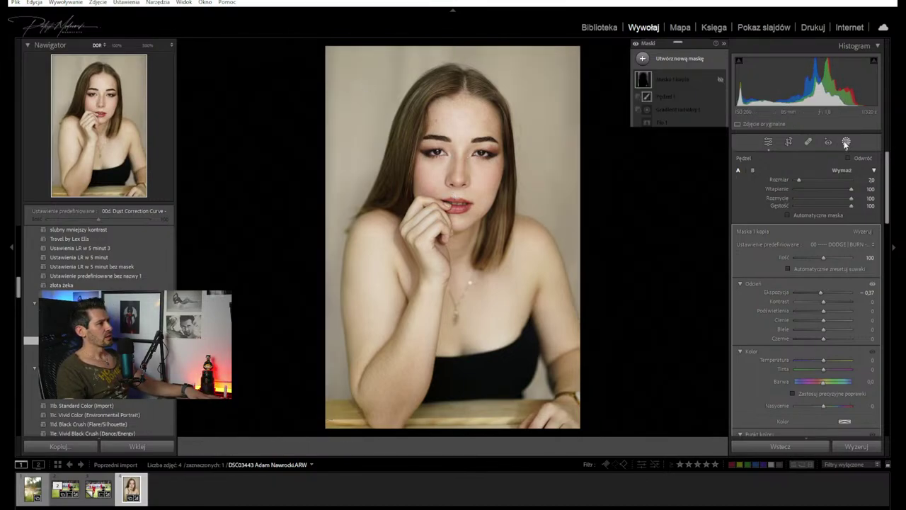
{"action": "key", "text": "backslash"}
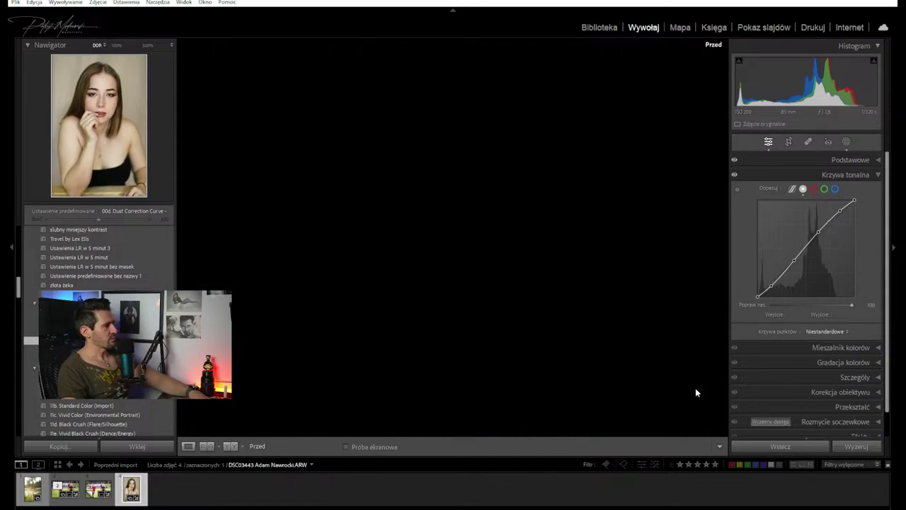
{"action": "key", "text": "backslash"}
{"action": "key", "text": "backslash"}
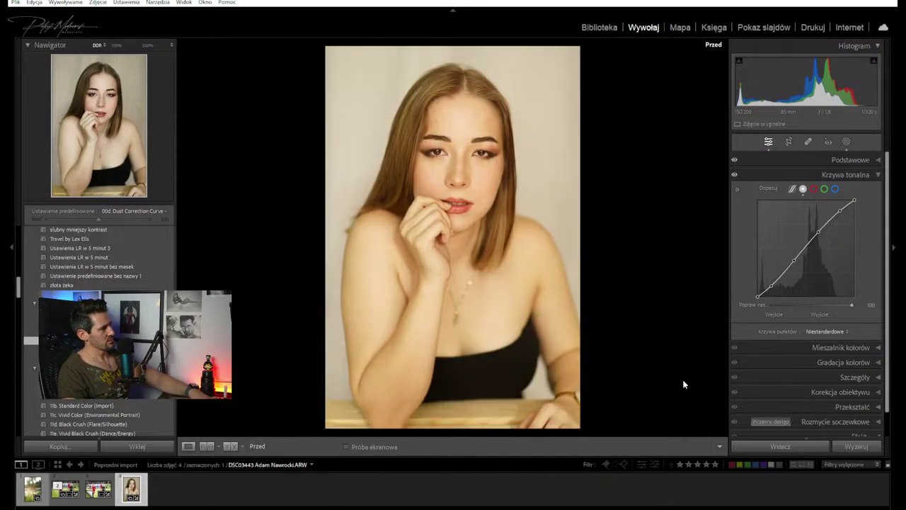
{"action": "key", "text": "backslash"}
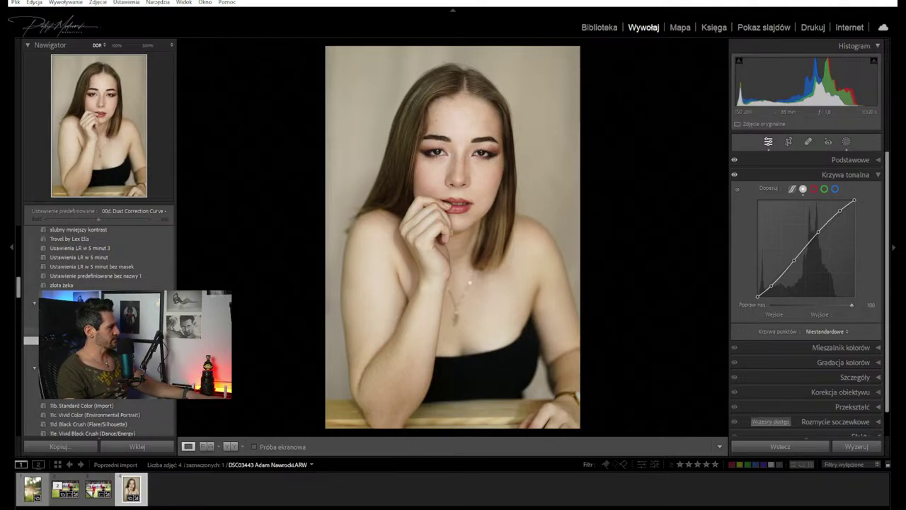
{"action": "scroll", "coordinate": [99, 329], "scroll_direction": "down", "scroll_amount": 5}
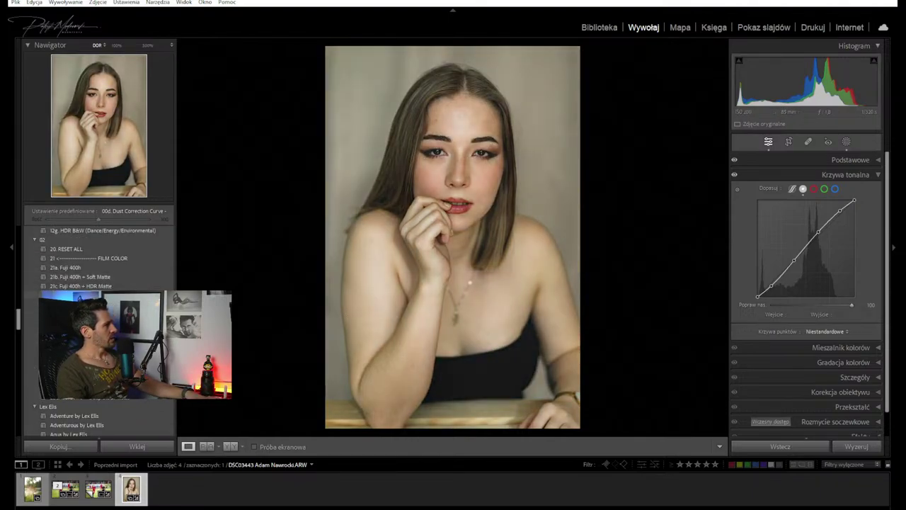
{"action": "scroll", "coordinate": [99, 330], "scroll_direction": "down", "scroll_amount": 6}
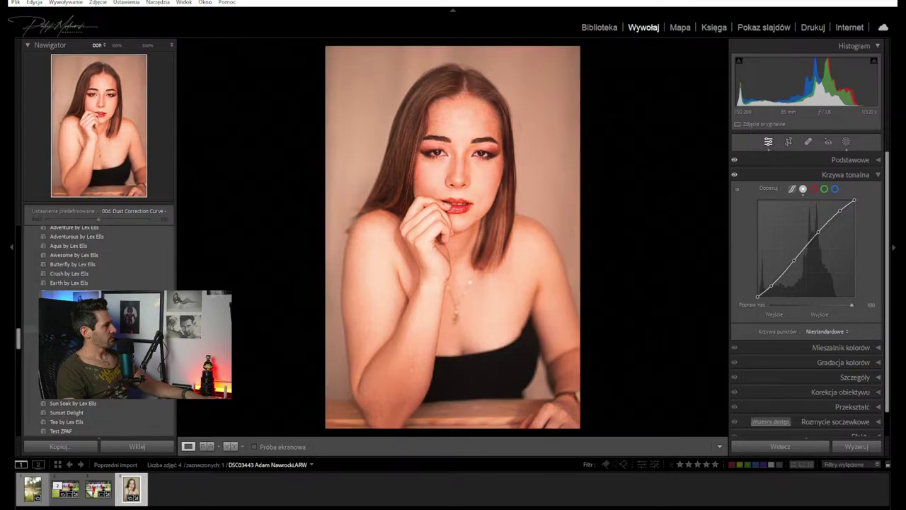
{"action": "scroll", "coordinate": [99, 283], "scroll_direction": "down", "scroll_amount": 3}
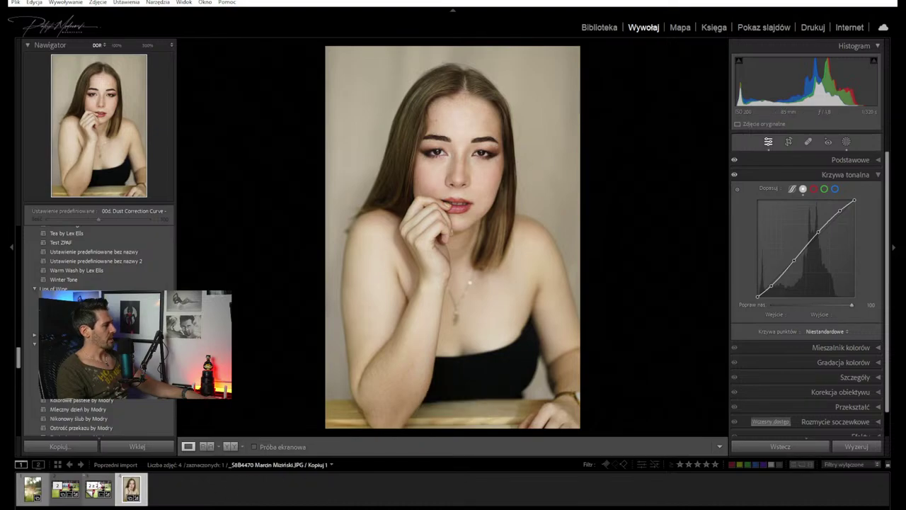
Open the portrait for editing in Adobe Photoshop 2023, choosing to open it anyway despite the Camera Raw version
{"action": "right_click", "coordinate": [127, 491]}
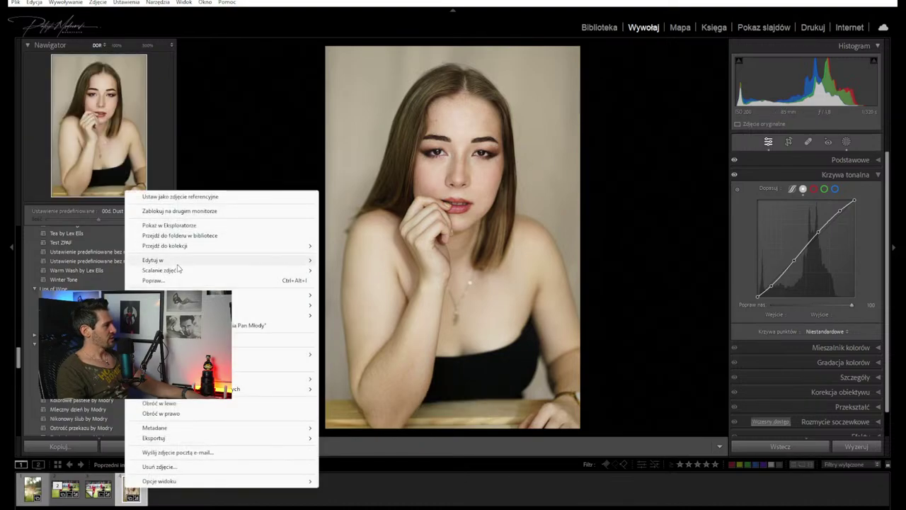
{"action": "mouse_move", "coordinate": [262, 265]}
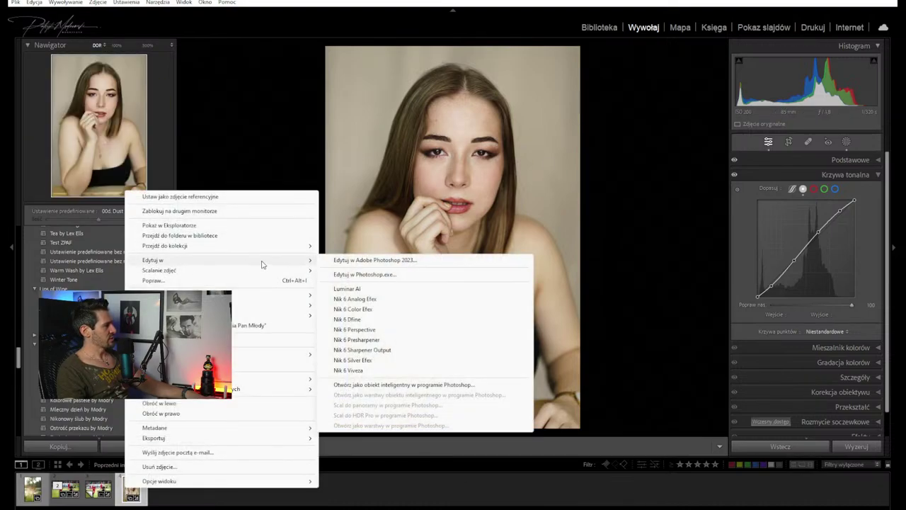
{"action": "left_click", "coordinate": [472, 264]}
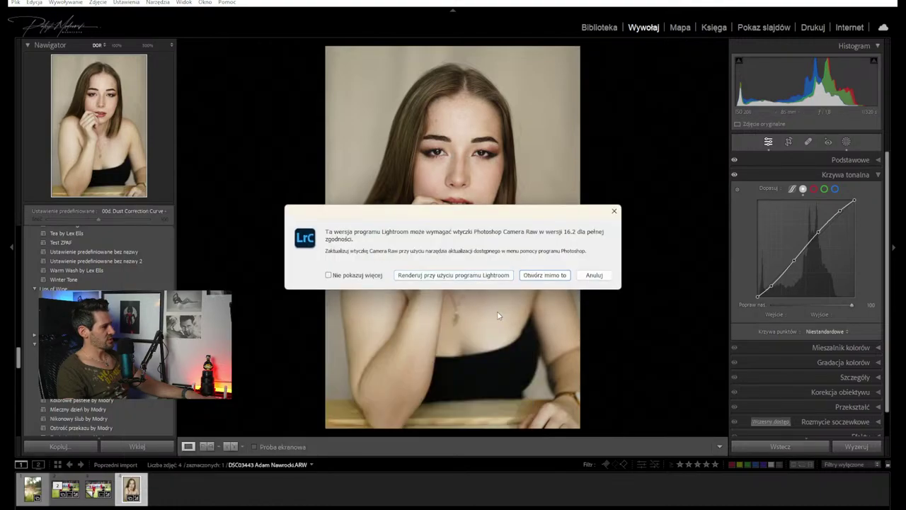
{"action": "left_click", "coordinate": [544, 275]}
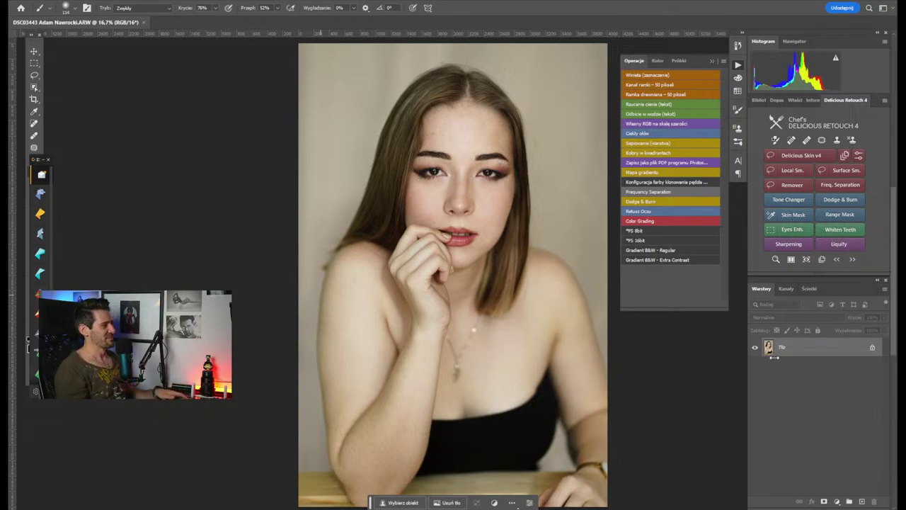
Duplicate the Tło layer and keep the copy selected for retouching
{"action": "key", "text": "ctrl+j"}
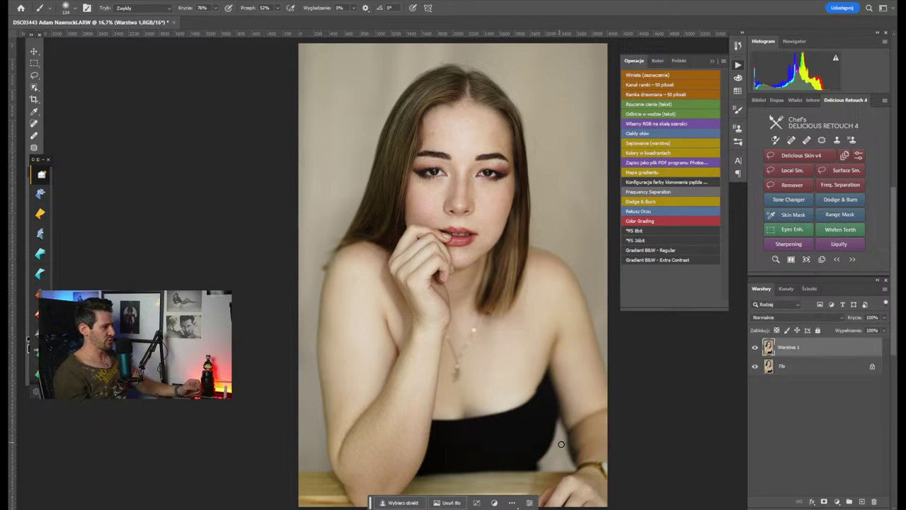
{"action": "left_click", "coordinate": [808, 367]}
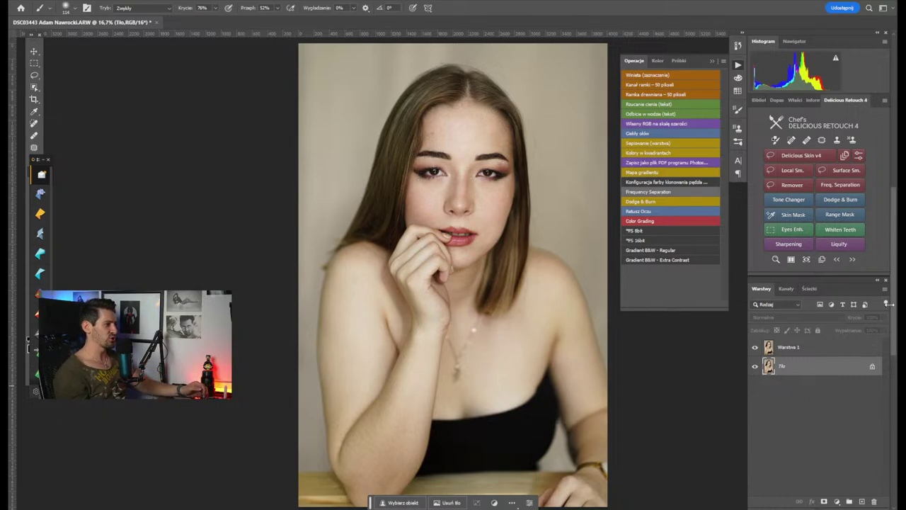
{"action": "left_click", "coordinate": [801, 348]}
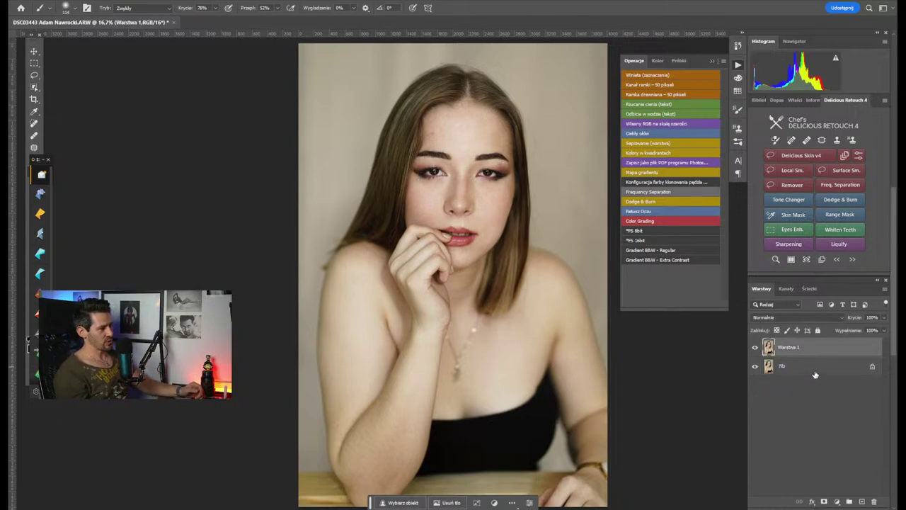
{"action": "left_click", "coordinate": [868, 368]}
{"action": "left_click", "coordinate": [826, 350]}
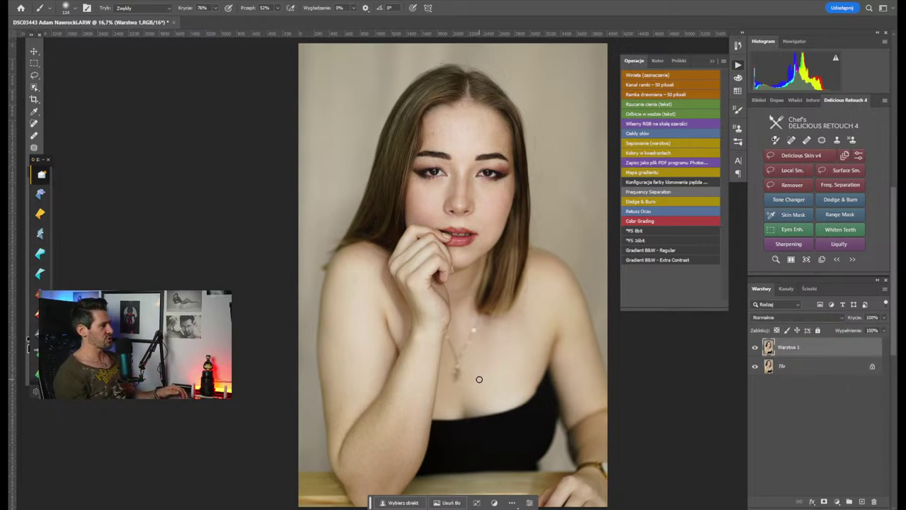
Examine the skin of the woman's forehead and eye area at close range for blemishes
{"action": "key", "text": "ctrl+plus"}
{"action": "key", "text": "ctrl+plus"}
{"action": "key", "text": "ctrl+plus"}
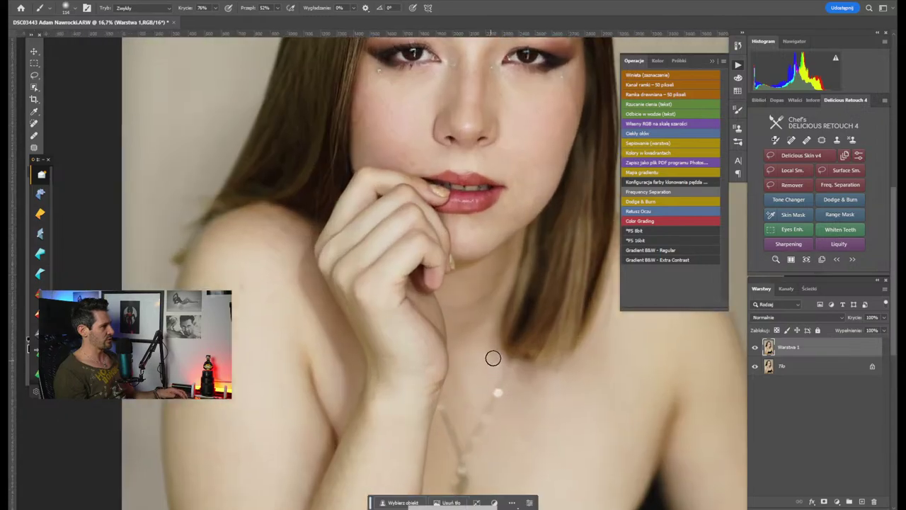
{"action": "left_click_drag", "start_coordinate": [506, 117], "coordinate": [489, 366]}
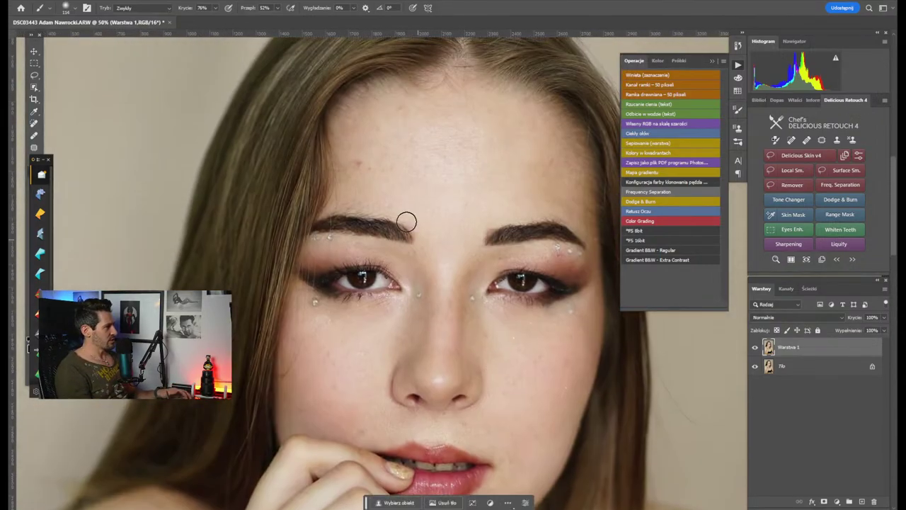
{"action": "key", "text": "ctrl+plus"}
{"action": "left_click_drag", "start_coordinate": [390, 177], "coordinate": [420, 279]}
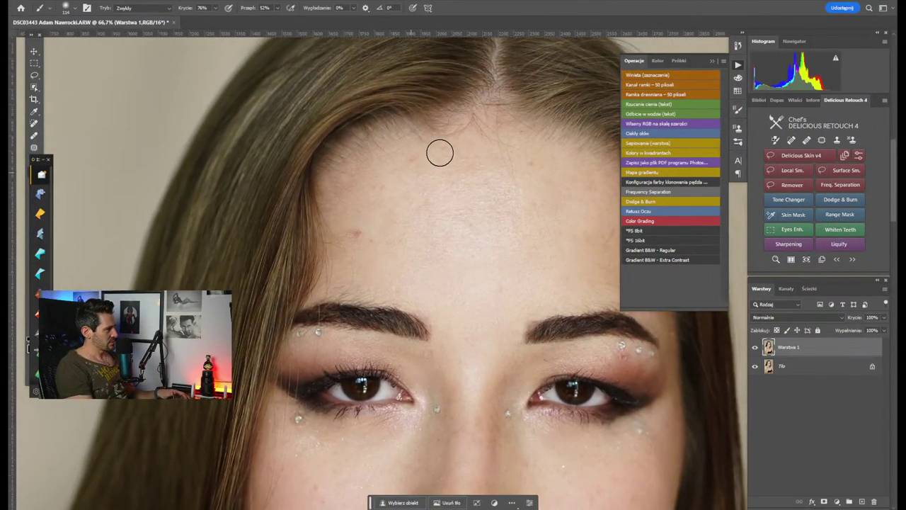
{"action": "scroll", "coordinate": [378, 286], "scroll_direction": "up", "scroll_amount": 3}
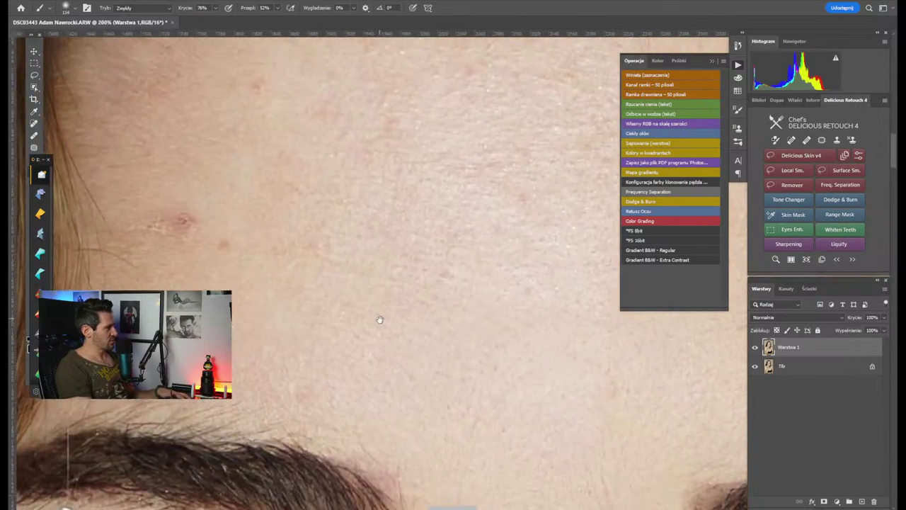
{"action": "right_click", "coordinate": [260, 276], "text": "alt"}
{"action": "scroll", "coordinate": [393, 374], "scroll_direction": "down", "scroll_amount": 3}
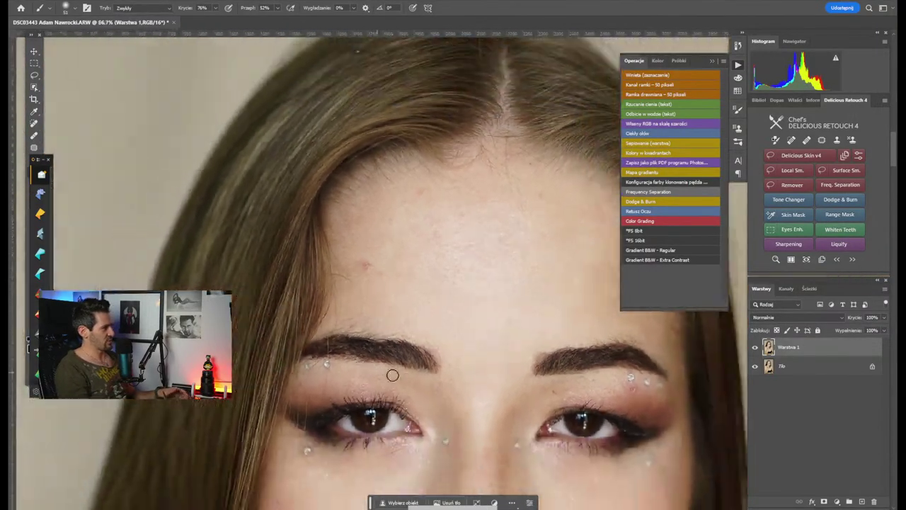
{"action": "scroll", "coordinate": [367, 340], "scroll_direction": "down", "scroll_amount": 1}
{"action": "scroll", "coordinate": [443, 377], "scroll_direction": "down", "scroll_amount": 4}
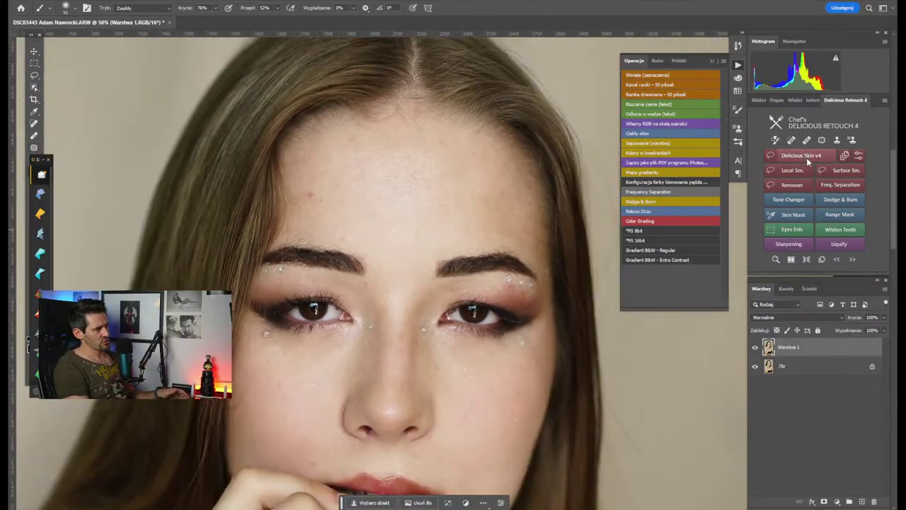
Remove the red blemishes on the forehead beside the hairline with the Patch tool, using nearby clean skin
{"action": "left_click", "coordinate": [34, 149]}
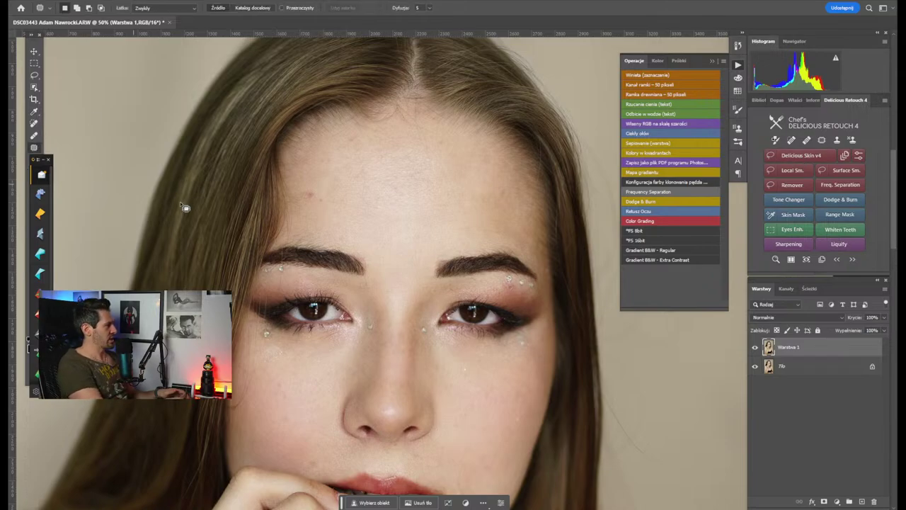
{"action": "key", "text": "ctrl+plus"}
{"action": "key", "text": "ctrl+plus"}
{"action": "left_click_drag", "start_coordinate": [279, 180], "coordinate": [429, 281]}
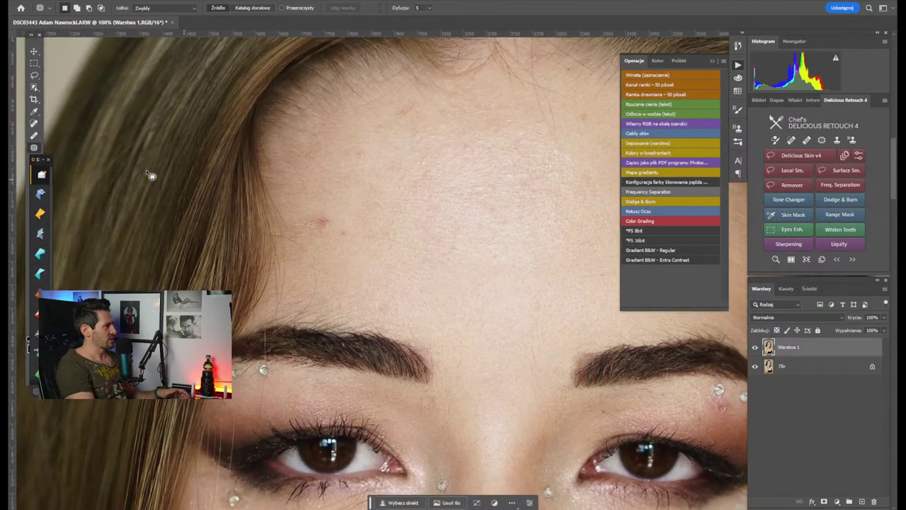
{"action": "mouse_move", "coordinate": [318, 222]}
{"action": "left_mouse_down"}
{"action": "mouse_move", "coordinate": [295, 223]}
{"action": "mouse_move", "coordinate": [316, 237]}
{"action": "mouse_move", "coordinate": [360, 206]}
{"action": "mouse_move", "coordinate": [354, 243]}
{"action": "mouse_move", "coordinate": [378, 228]}
{"action": "left_mouse_up"}
{"action": "key", "text": "ctrl+d"}
Patch the small dark spot on the upper eyelid, beneath the inner end of the eyebrow
{"action": "key", "text": "ctrl+d"}
{"action": "left_click_drag", "start_coordinate": [481, 234], "coordinate": [293, 247]}
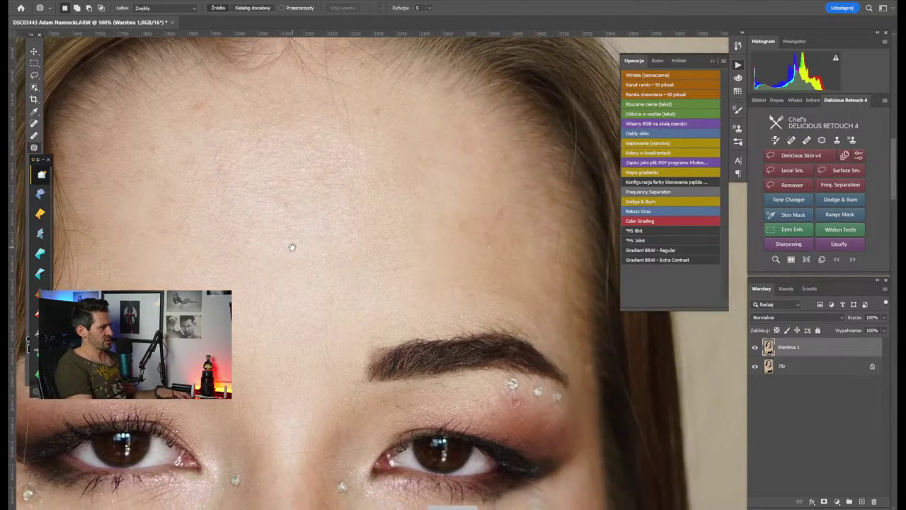
{"action": "left_click_drag", "start_coordinate": [443, 366], "coordinate": [402, 264]}
{"action": "mouse_move", "coordinate": [391, 304]}
{"action": "left_mouse_down"}
{"action": "mouse_move", "coordinate": [394, 316]}
{"action": "mouse_move", "coordinate": [392, 304]}
{"action": "mouse_move", "coordinate": [422, 307]}
{"action": "left_mouse_up"}
{"action": "key", "text": "ctrl+d"}
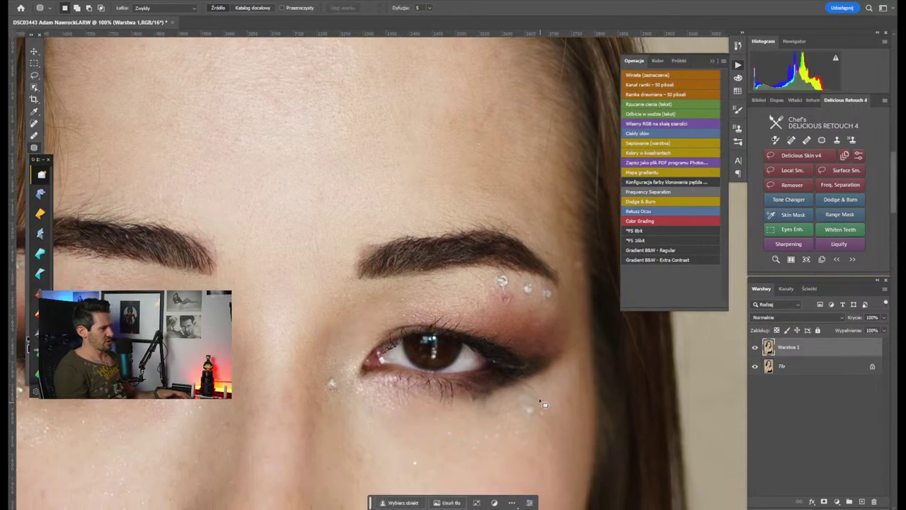
Heal the red spot beneath the rhinestones on the outer upper eyelid with the Healing Brush, sampling adjacent skin
{"action": "left_click", "coordinate": [34, 123]}
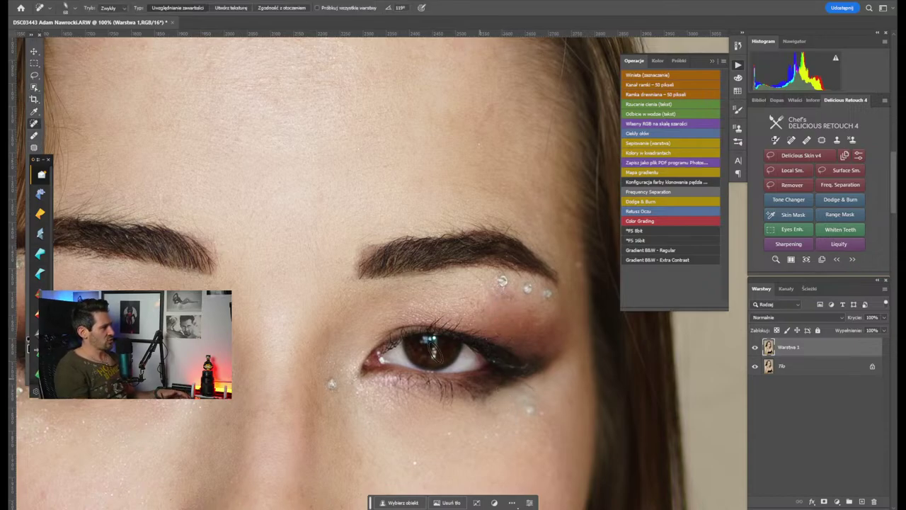
{"action": "left_click", "coordinate": [34, 136]}
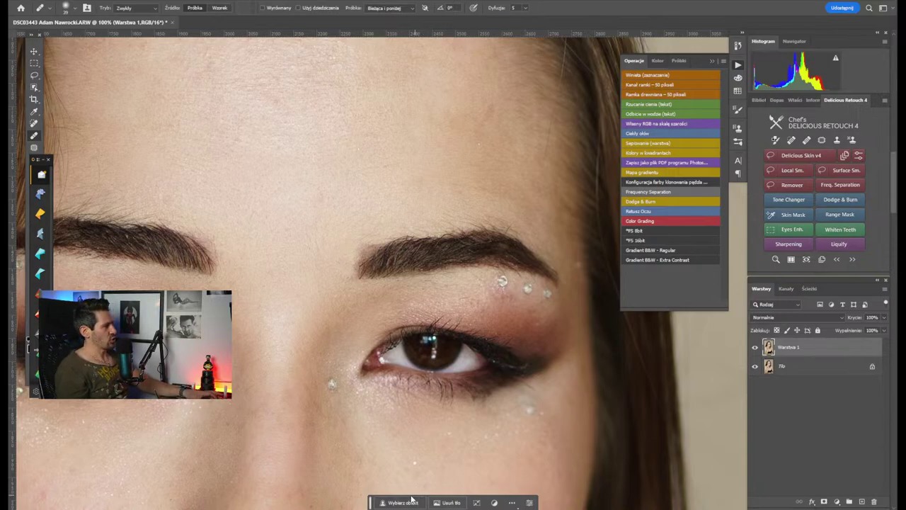
{"action": "left_click", "coordinate": [484, 301], "text": "alt"}
{"action": "left_click_drag", "start_coordinate": [503, 298], "coordinate": [508, 300]}
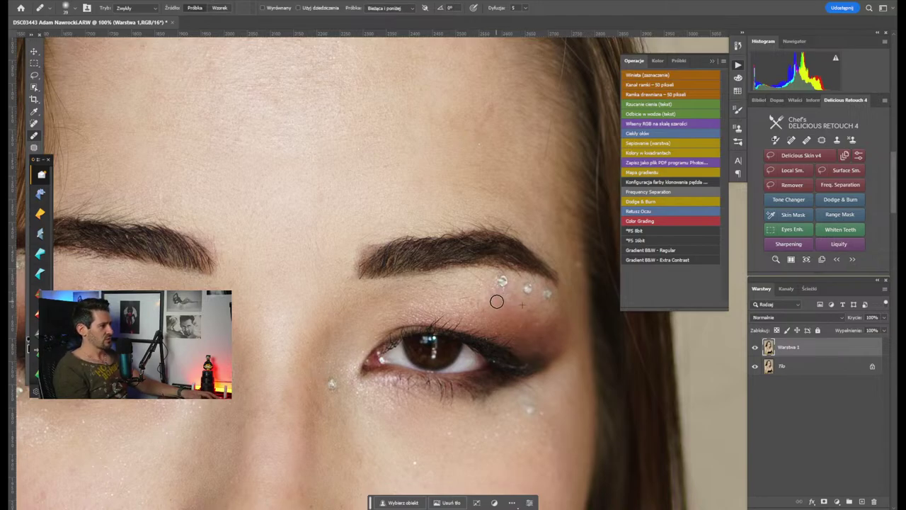
{"action": "left_click", "coordinate": [512, 295]}
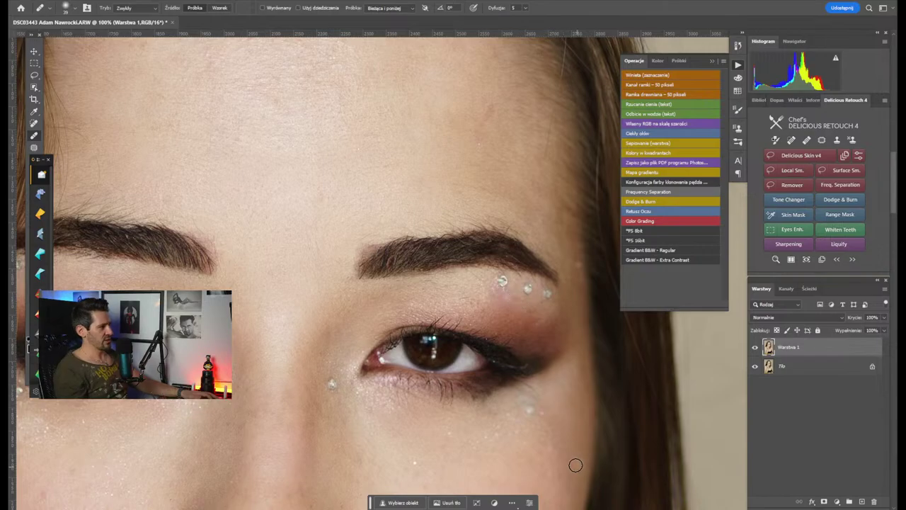
{"action": "left_click", "coordinate": [539, 443]}
Patch the blemish on the cheek just beside the nostril with clean neighbouring skin
{"action": "left_click_drag", "start_coordinate": [509, 415], "coordinate": [548, 227]}
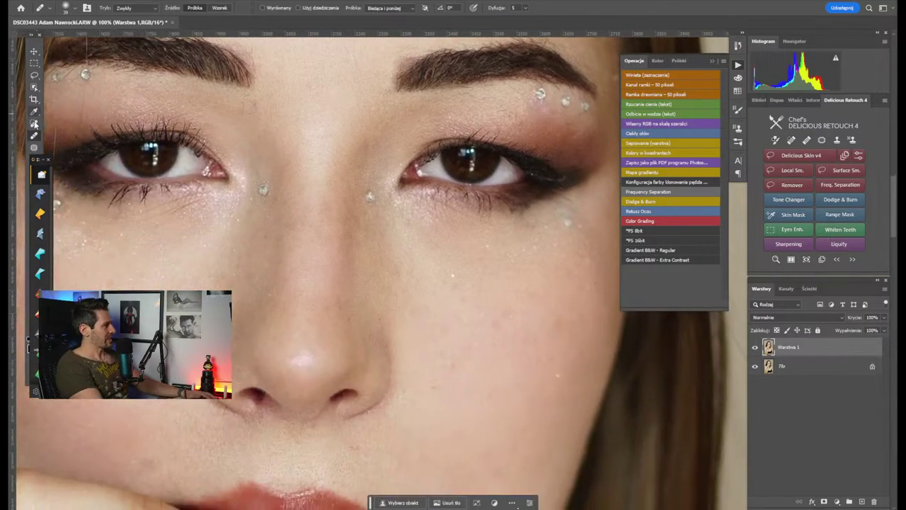
{"action": "left_click", "coordinate": [34, 147]}
{"action": "scroll", "coordinate": [439, 304], "scroll_direction": "down", "scroll_amount": 3}
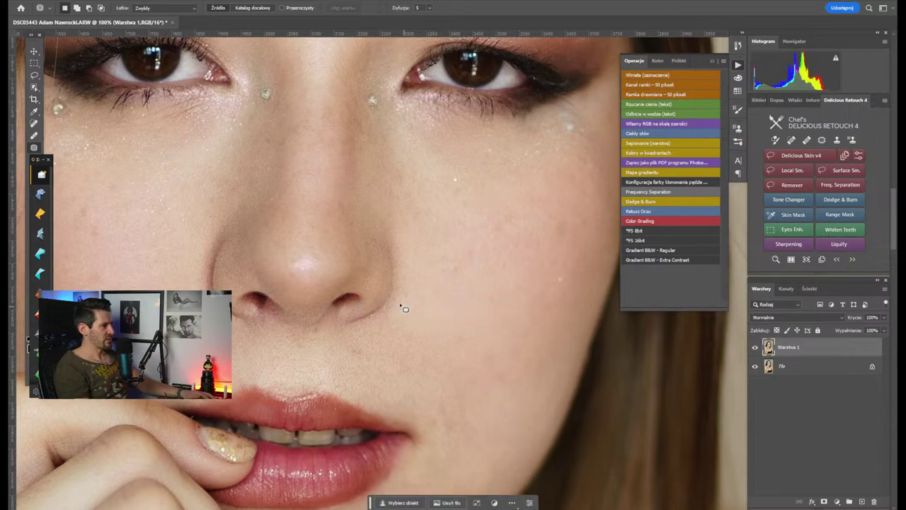
{"action": "left_click_drag", "start_coordinate": [411, 288], "coordinate": [424, 291]}
{"action": "key", "text": "ctrl+d"}
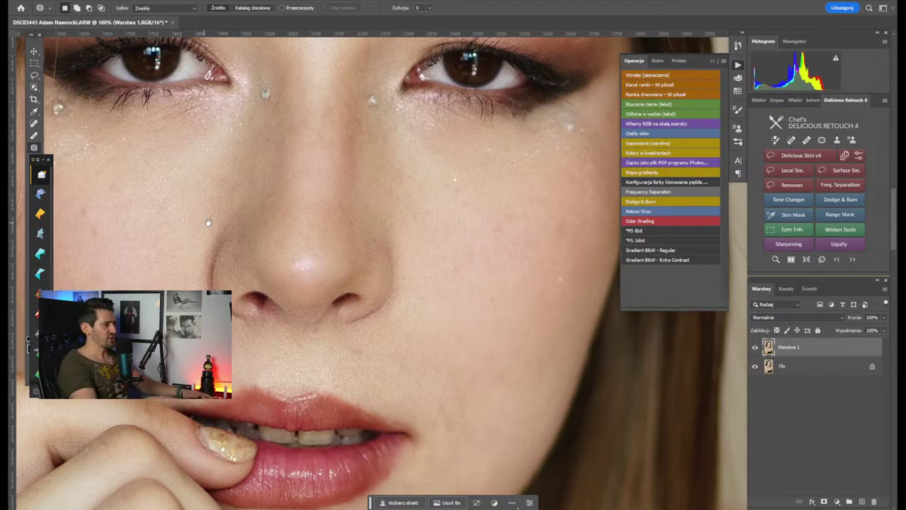
Patch the spot on the other cheek, just above the raised fingers, and clear the selection
{"action": "left_click_drag", "start_coordinate": [317, 248], "coordinate": [459, 212]}
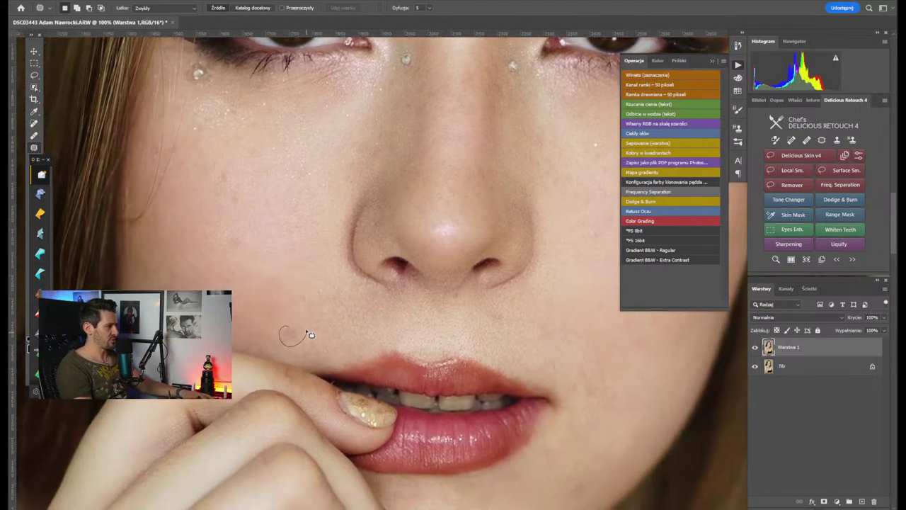
{"action": "left_click", "coordinate": [298, 339]}
{"action": "mouse_move", "coordinate": [285, 340]}
{"action": "left_mouse_down"}
{"action": "mouse_move", "coordinate": [303, 328]}
{"action": "mouse_move", "coordinate": [286, 341]}
{"action": "left_mouse_up"}
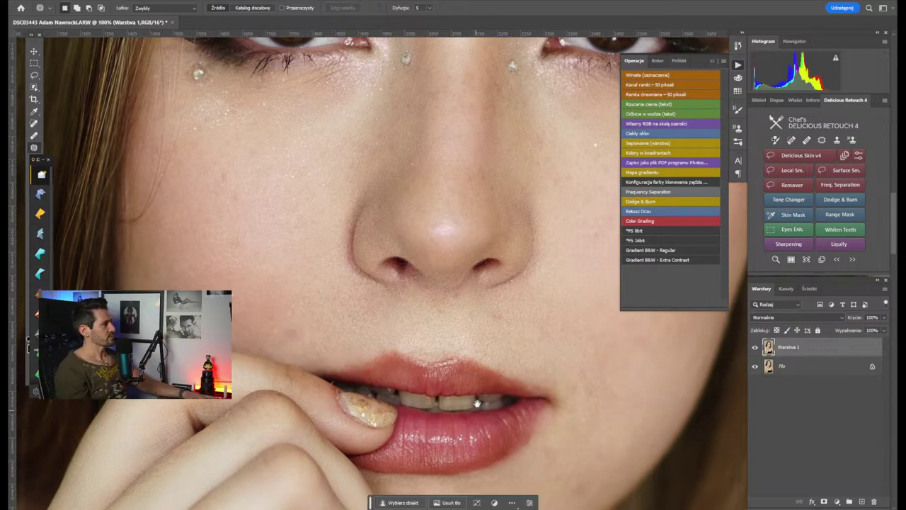
Patch the small blemish on the jaw below the corner of the mouth and clear the selection
{"action": "scroll", "coordinate": [441, 212], "scroll_direction": "down", "scroll_amount": 5}
{"action": "scroll", "coordinate": [486, 396], "scroll_direction": "left", "scroll_amount": 2}
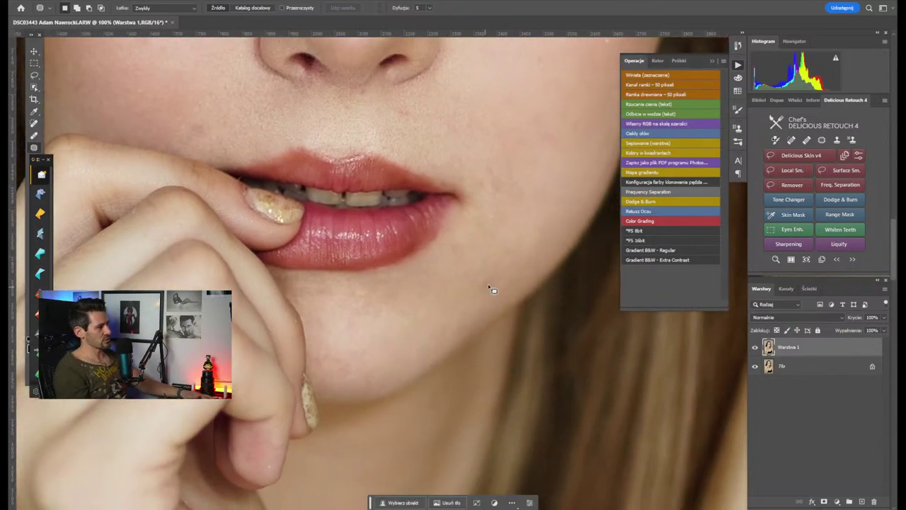
{"action": "mouse_move", "coordinate": [480, 286]}
{"action": "left_mouse_down"}
{"action": "mouse_move", "coordinate": [504, 285]}
{"action": "mouse_move", "coordinate": [521, 180]}
{"action": "left_mouse_up"}
{"action": "key", "text": "ctrl+d"}
{"action": "left_click_drag", "start_coordinate": [466, 195], "coordinate": [466, 189]}
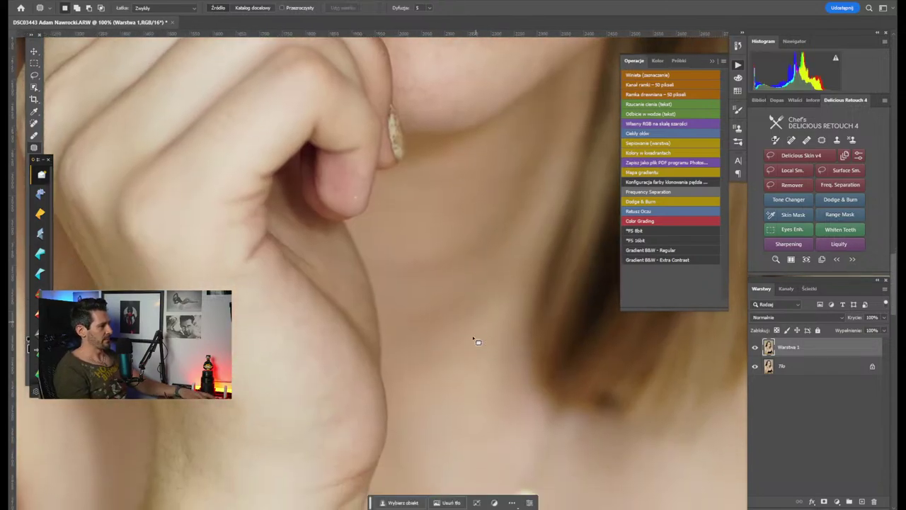
Patch the skin crease on the neck just beneath the chin, beside the hand, and clear the selection
{"action": "key", "text": "ctrl+minus"}
{"action": "key", "text": "ctrl+minus"}
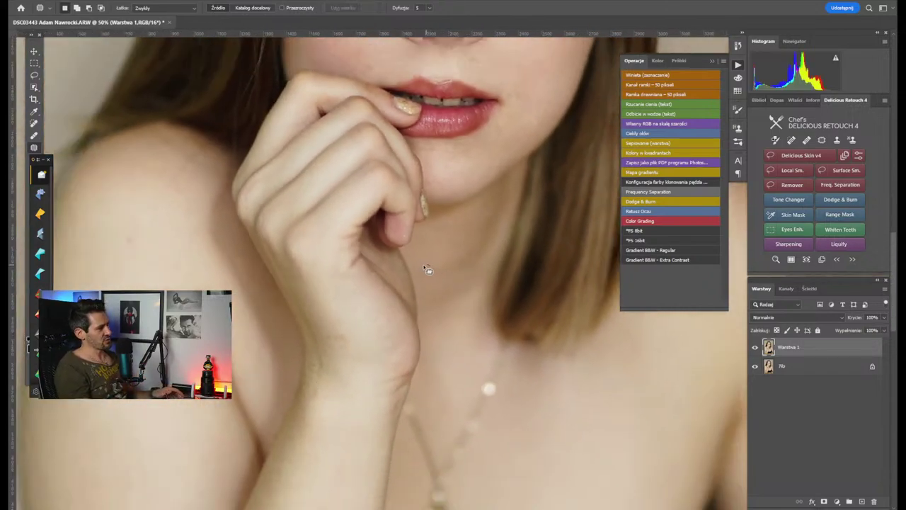
{"action": "mouse_move", "coordinate": [433, 267]}
{"action": "left_mouse_down"}
{"action": "mouse_move", "coordinate": [484, 260]}
{"action": "mouse_move", "coordinate": [467, 254]}
{"action": "mouse_move", "coordinate": [420, 271]}
{"action": "mouse_move", "coordinate": [442, 280]}
{"action": "mouse_move", "coordinate": [482, 273]}
{"action": "left_mouse_up"}
{"action": "key", "text": "ctrl+d"}
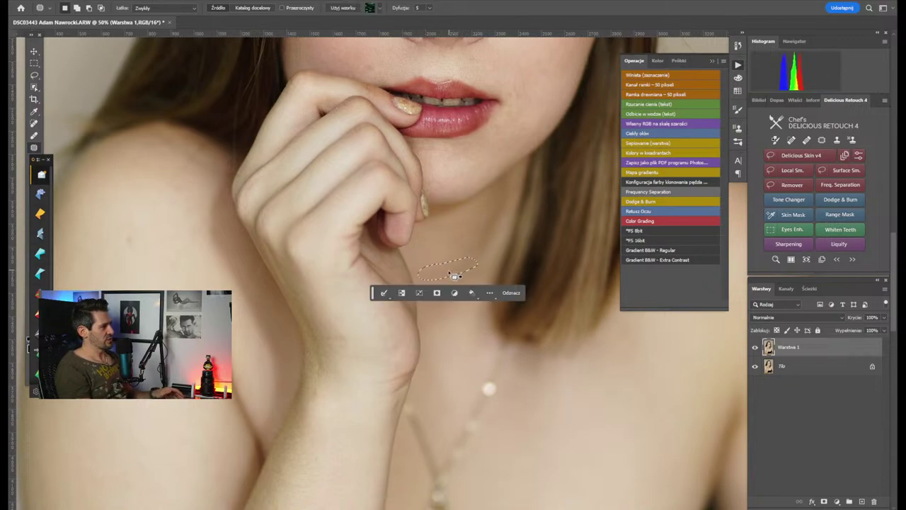
{"action": "left_click", "coordinate": [453, 287]}
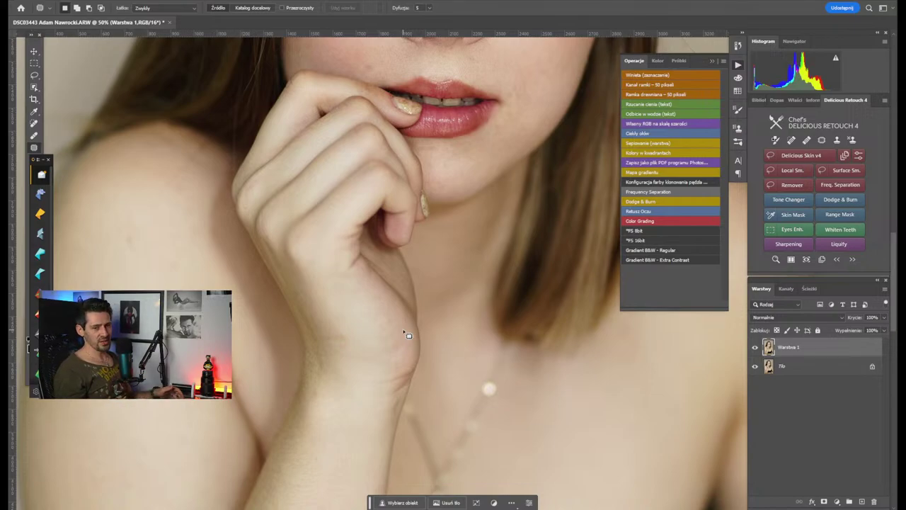
Run the Frequency Separation action, accepting a median radius of 10 pixels for the low colour layer
{"action": "left_click_drag", "start_coordinate": [364, 341], "coordinate": [425, 348]}
{"action": "scroll", "coordinate": [483, 362], "scroll_direction": "down", "scroll_amount": 1}
{"action": "key", "text": "ctrl+minus"}
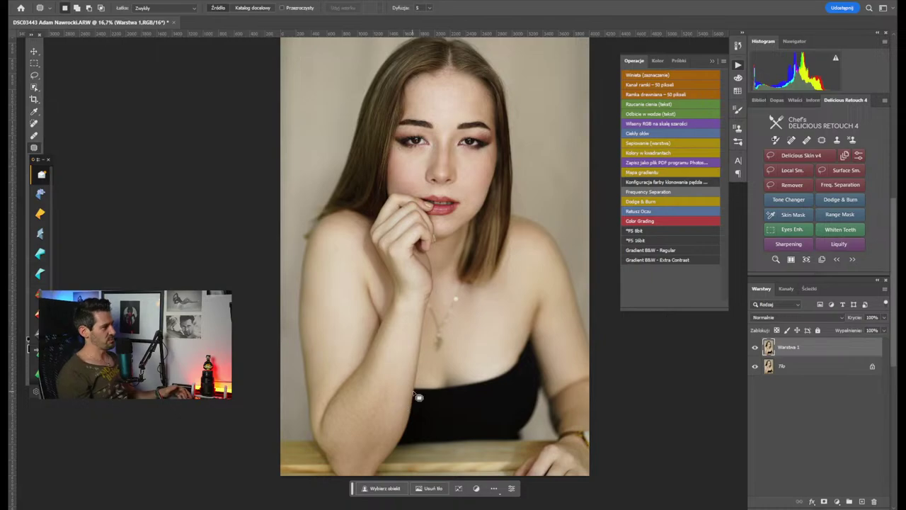
{"action": "key", "text": "ctrl+plus"}
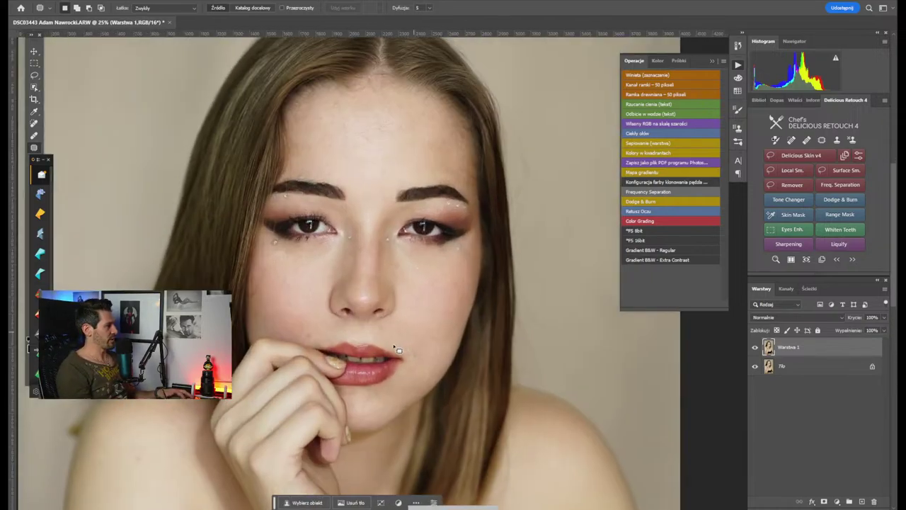
{"action": "key", "text": "ctrl+plus"}
{"action": "left_click_drag", "start_coordinate": [394, 347], "coordinate": [380, 370]}
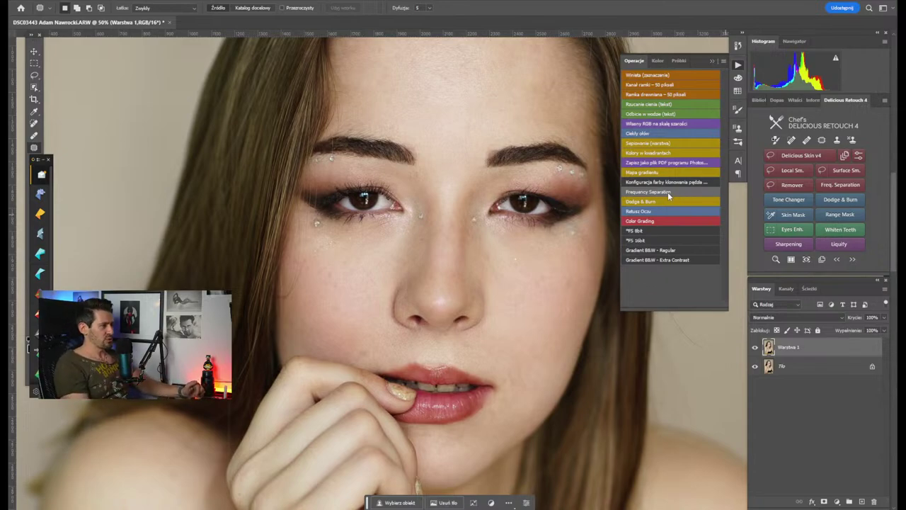
{"action": "left_click", "coordinate": [669, 214]}
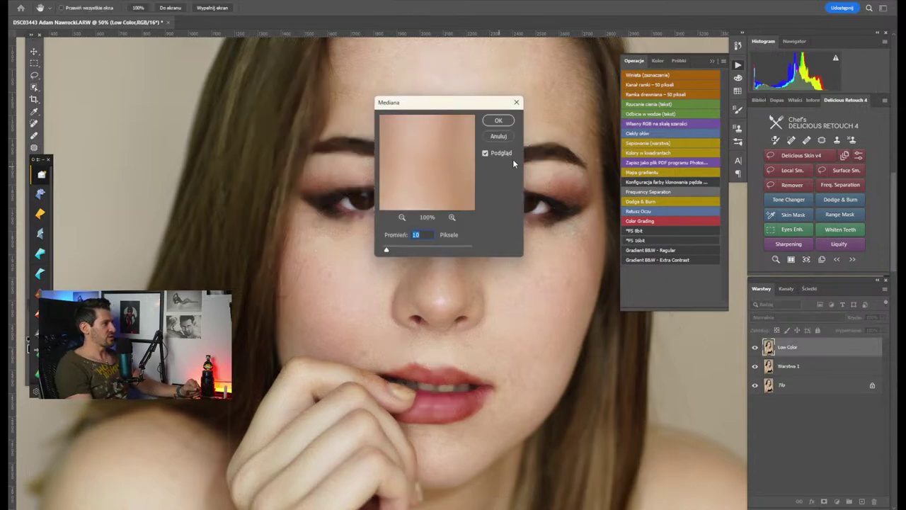
{"action": "left_click", "coordinate": [499, 122]}
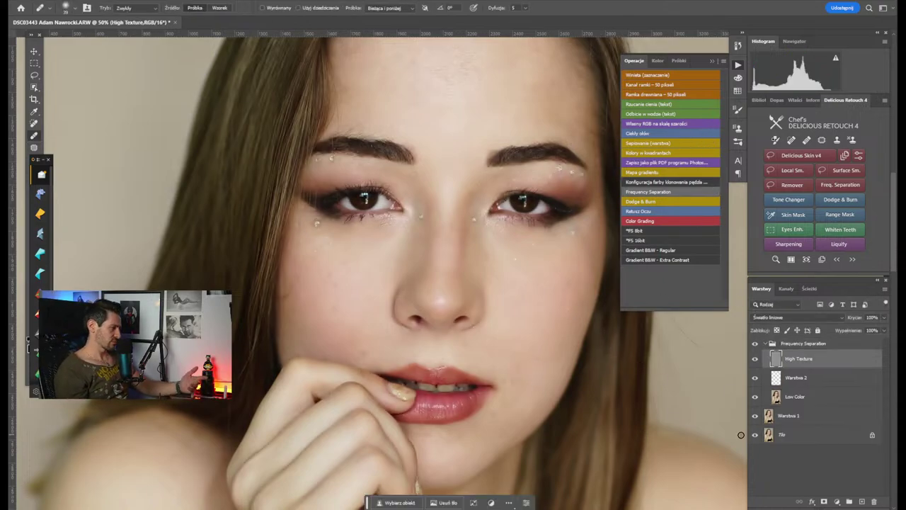
On the Low Color layer, patch the discoloured spot on the cheek just above the raised fingers
{"action": "left_click", "coordinate": [777, 398]}
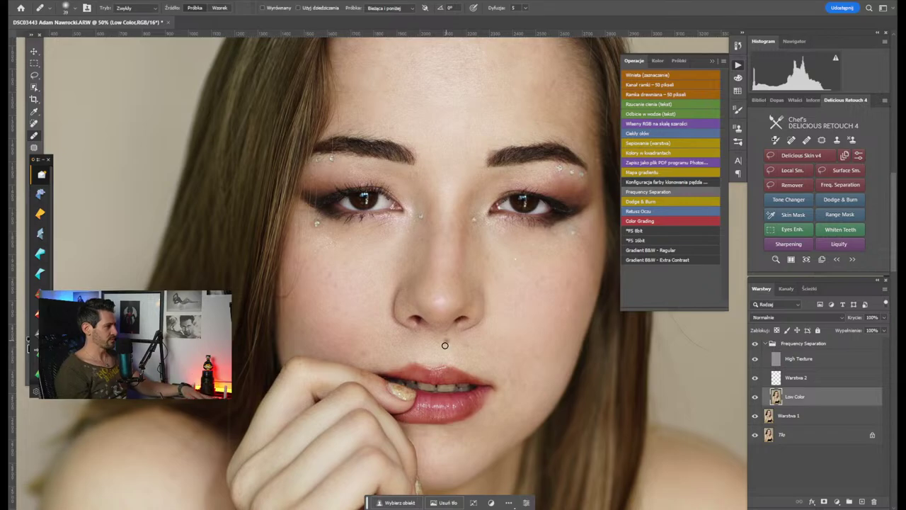
{"action": "left_click_drag", "start_coordinate": [427, 367], "coordinate": [476, 319]}
{"action": "scroll", "coordinate": [449, 323], "scroll_direction": "up", "scroll_amount": 3}
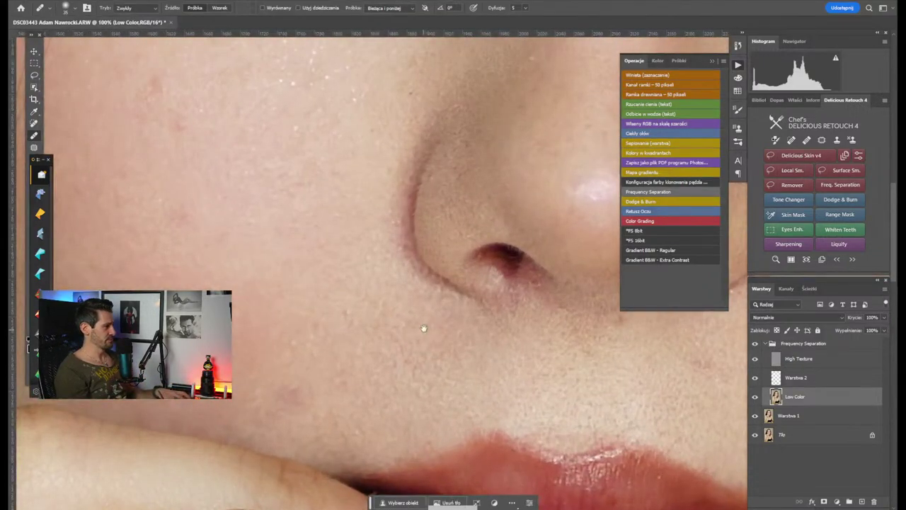
{"action": "left_click_drag", "start_coordinate": [424, 328], "coordinate": [523, 254]}
{"action": "key", "text": "ctrl+minus"}
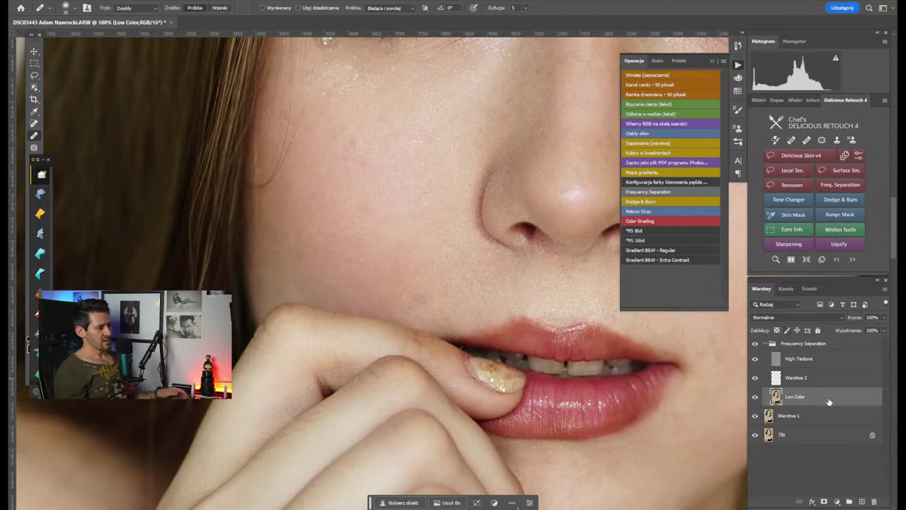
{"action": "key", "text": "j"}
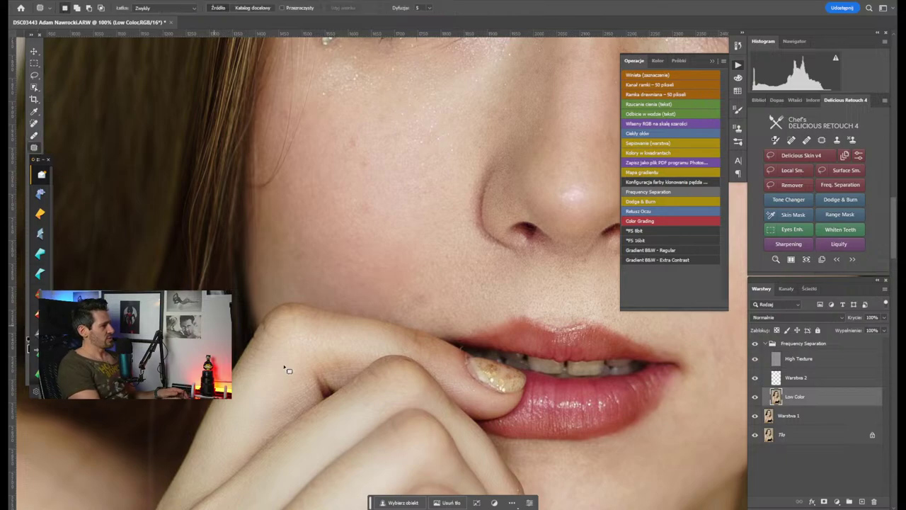
{"action": "mouse_move", "coordinate": [434, 316]}
{"action": "left_mouse_down"}
{"action": "mouse_move", "coordinate": [437, 297]}
{"action": "mouse_move", "coordinate": [452, 293]}
{"action": "left_mouse_up"}
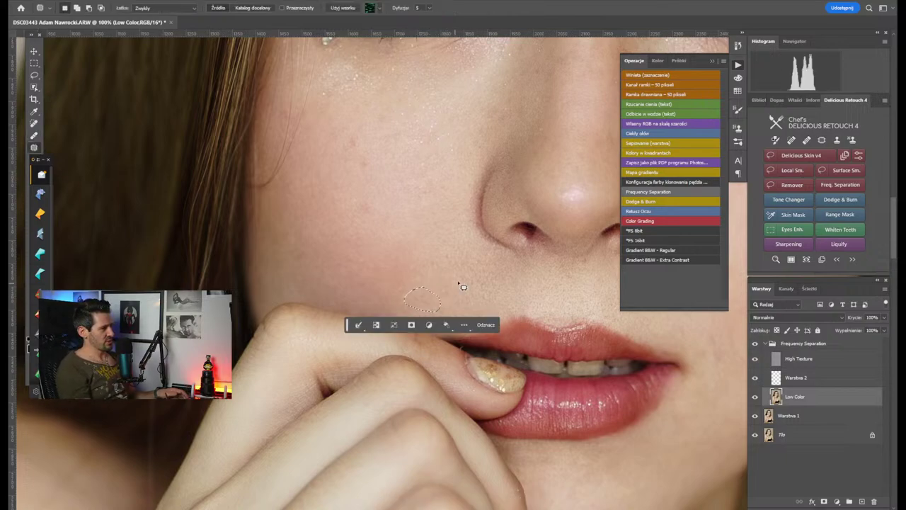
{"action": "key", "text": "ctrl+d"}
Patch the red spot in the middle of the cheek above the raised hand on the Low Color layer
{"action": "mouse_move", "coordinate": [450, 508]}
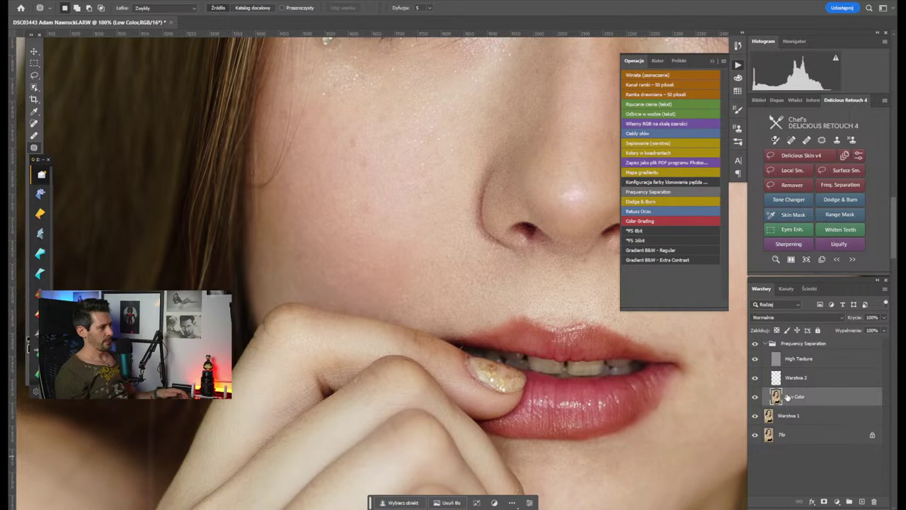
{"action": "mouse_move", "coordinate": [370, 204]}
{"action": "left_mouse_down"}
{"action": "mouse_move", "coordinate": [375, 219]}
{"action": "mouse_move", "coordinate": [385, 208]}
{"action": "mouse_move", "coordinate": [374, 198]}
{"action": "left_mouse_up"}
{"action": "key", "text": "ctrl+d"}
Patch the dark area under the eye above the raised hand with brighter cheek tone and clear the selection
{"action": "mouse_move", "coordinate": [359, 140]}
{"action": "left_mouse_down"}
{"action": "mouse_move", "coordinate": [344, 157]}
{"action": "mouse_move", "coordinate": [362, 145]}
{"action": "mouse_move", "coordinate": [395, 155]}
{"action": "mouse_move", "coordinate": [365, 310]}
{"action": "left_mouse_up"}
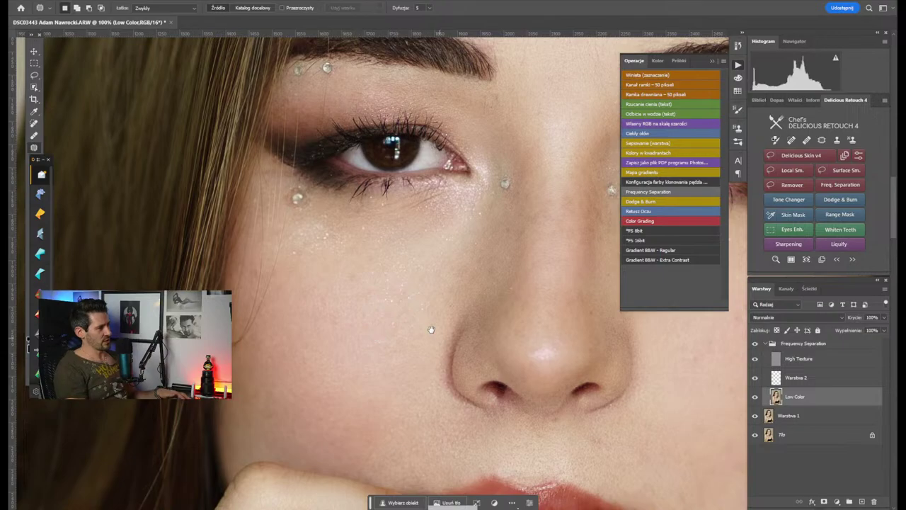
{"action": "left_click_drag", "start_coordinate": [430, 328], "coordinate": [311, 326]}
{"action": "key", "text": "ctrl+plus"}
{"action": "key", "text": "ctrl+minus"}
{"action": "key", "text": "ctrl+minus"}
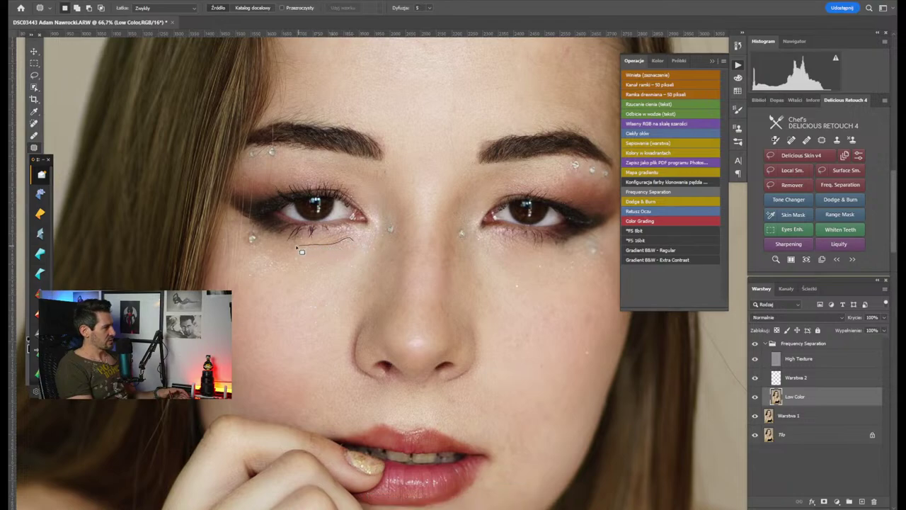
{"action": "mouse_move", "coordinate": [309, 288]}
{"action": "left_mouse_down"}
{"action": "mouse_move", "coordinate": [353, 263]}
{"action": "mouse_move", "coordinate": [361, 285]}
{"action": "mouse_move", "coordinate": [324, 287]}
{"action": "mouse_move", "coordinate": [324, 298]}
{"action": "left_mouse_up"}
{"action": "key", "text": "ctrl+d"}
Patch the shadow under the opposite eye with cheek tone and compare it by toggling the Frequency Separation group's visibility
{"action": "left_click_drag", "start_coordinate": [478, 342], "coordinate": [364, 321]}
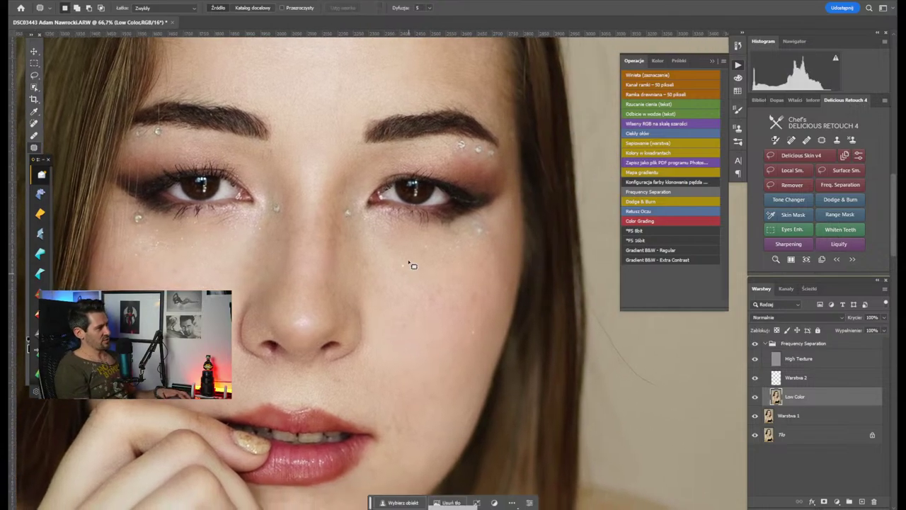
{"action": "left_click_drag", "start_coordinate": [392, 219], "coordinate": [387, 253]}
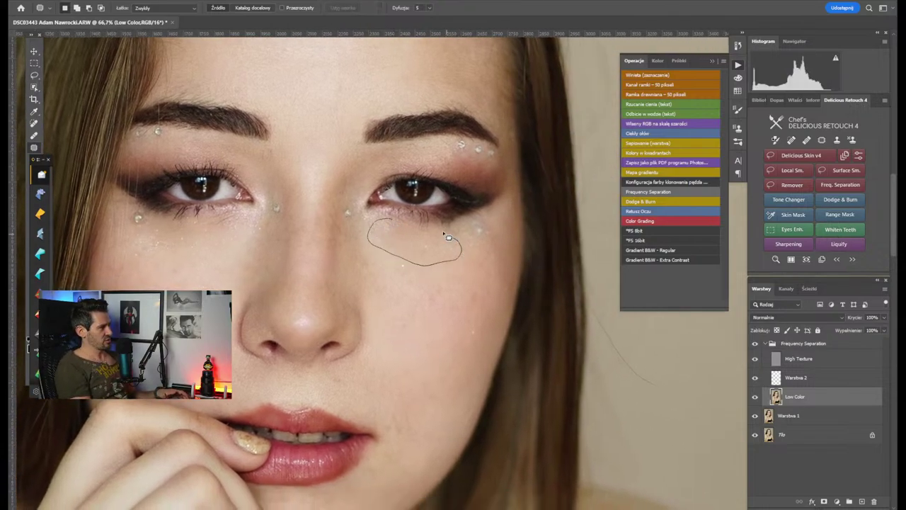
{"action": "left_click_drag", "start_coordinate": [448, 237], "coordinate": [443, 238]}
{"action": "left_click", "coordinate": [427, 283]}
{"action": "key", "text": "ctrl+z"}
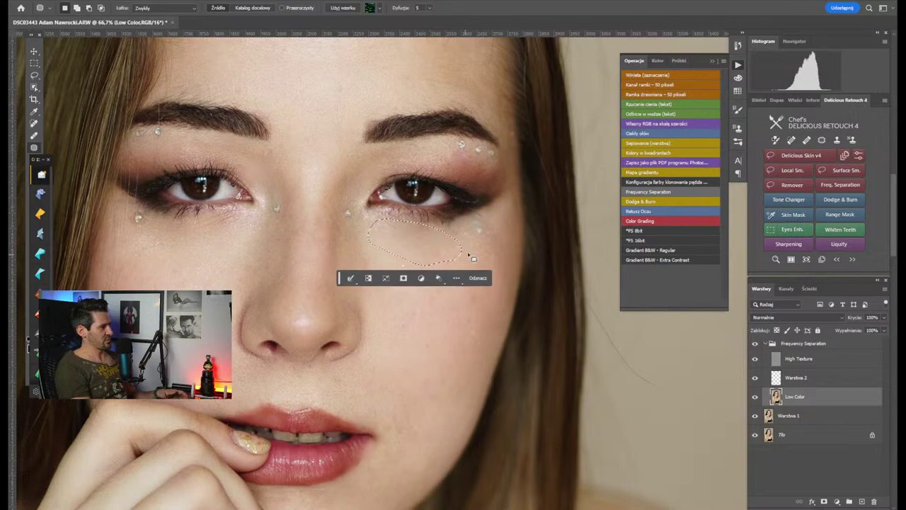
{"action": "key", "text": "ctrl+d"}
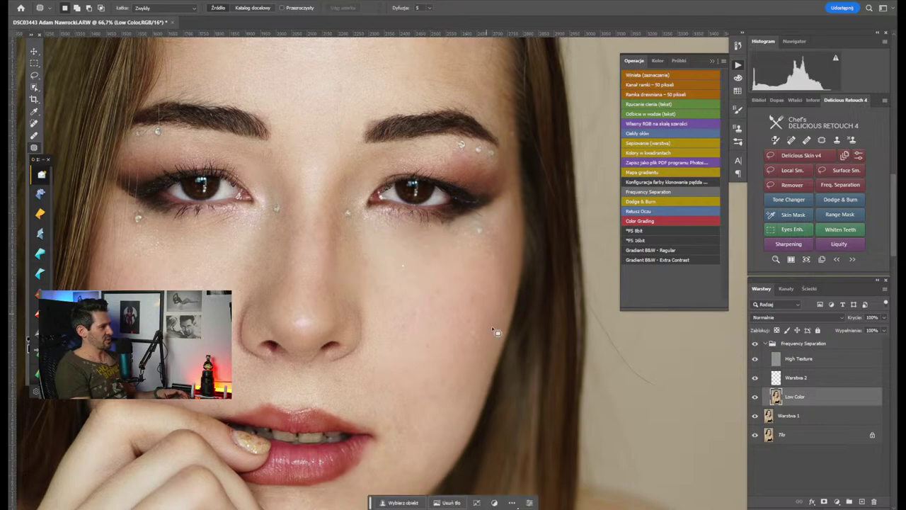
{"action": "left_click", "coordinate": [756, 344]}
{"action": "left_click", "coordinate": [755, 345]}
{"action": "left_click", "coordinate": [755, 345]}
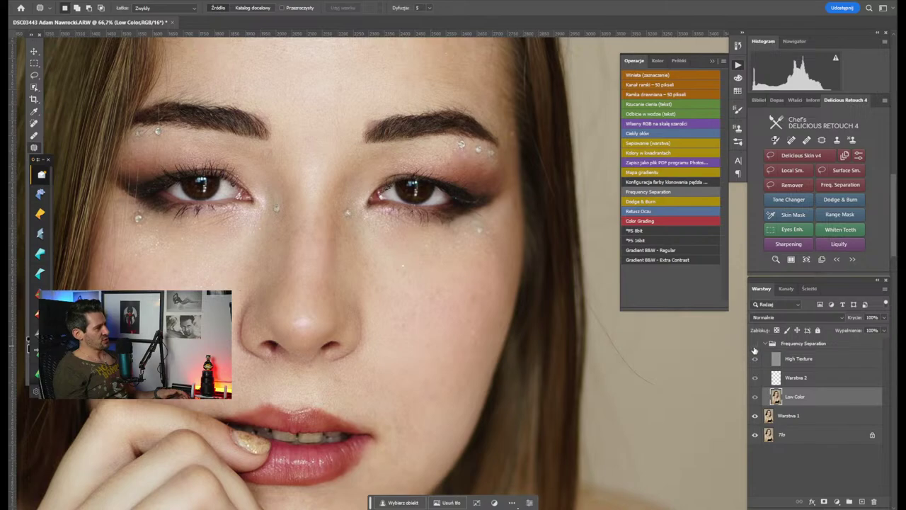
{"action": "left_click", "coordinate": [755, 345]}
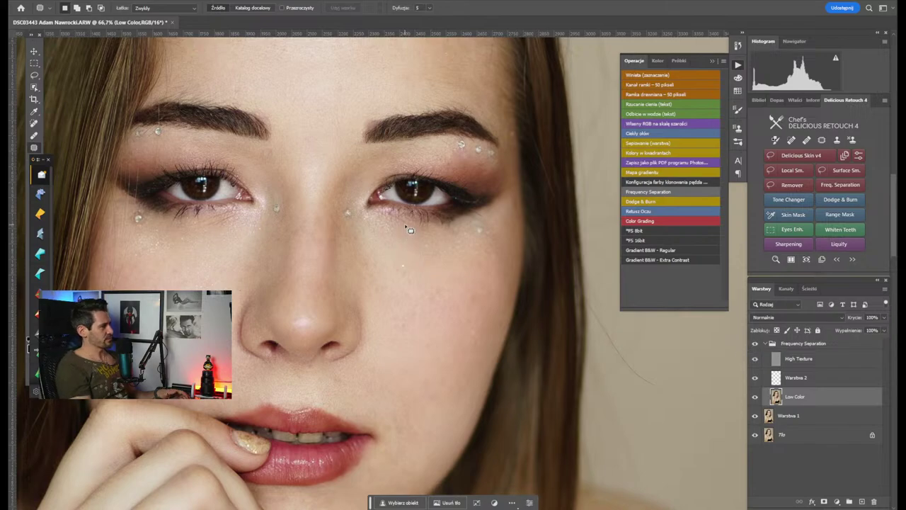
Patch smaller remaining shadow areas beneath both eyes on the Low Color layer
{"action": "left_click_drag", "start_coordinate": [410, 228], "coordinate": [435, 258]}
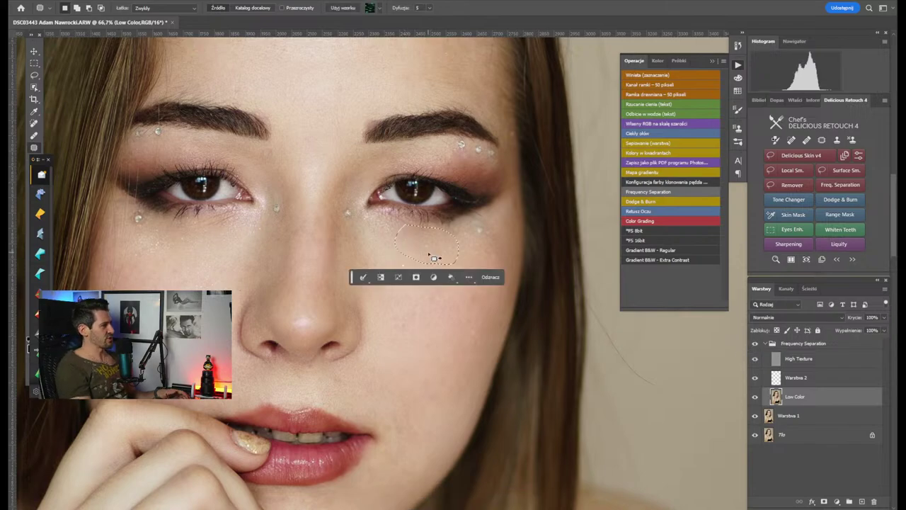
{"action": "mouse_move", "coordinate": [183, 225]}
{"action": "left_mouse_down"}
{"action": "mouse_move", "coordinate": [187, 259]}
{"action": "mouse_move", "coordinate": [196, 232]}
{"action": "mouse_move", "coordinate": [186, 267]}
{"action": "mouse_move", "coordinate": [210, 263]}
{"action": "left_mouse_up"}
{"action": "left_click", "coordinate": [283, 304]}
{"action": "left_click", "coordinate": [255, 283]}
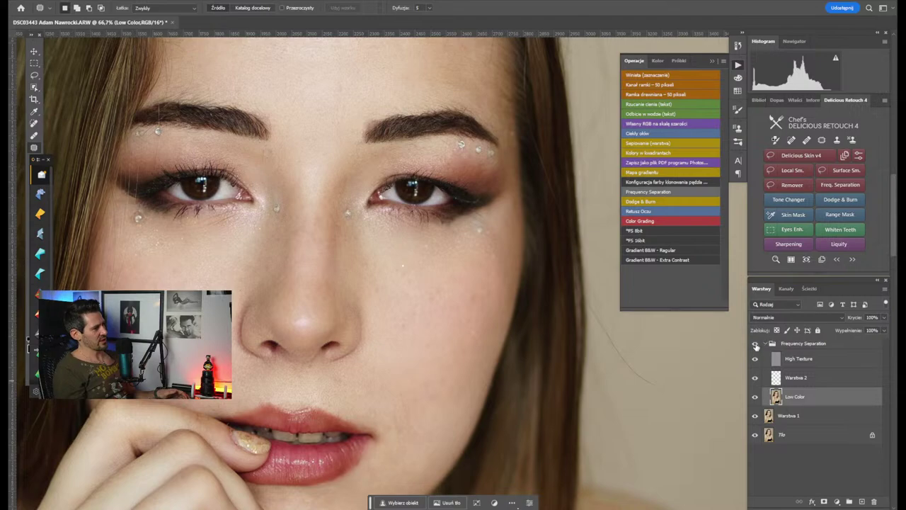
Compare the whole portrait with the Frequency Separation group hidden and shown
{"action": "left_click", "coordinate": [755, 344]}
{"action": "key", "text": "ctrl+minus"}
{"action": "key", "text": "ctrl+minus"}
{"action": "key", "text": "ctrl+minus"}
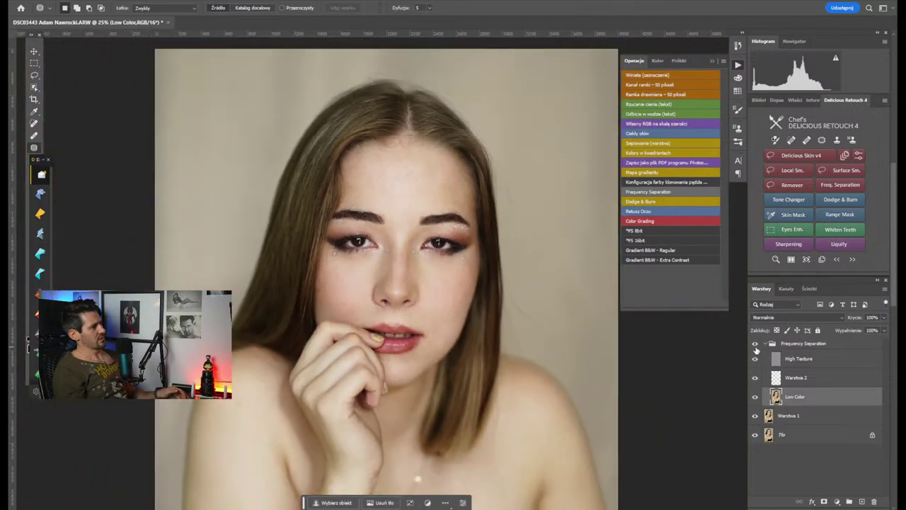
{"action": "key", "text": "ctrl+minus"}
{"action": "left_click", "coordinate": [754, 345]}
{"action": "key", "text": "ctrl+plus"}
{"action": "key", "text": "ctrl+plus"}
{"action": "key", "text": "ctrl+plus"}
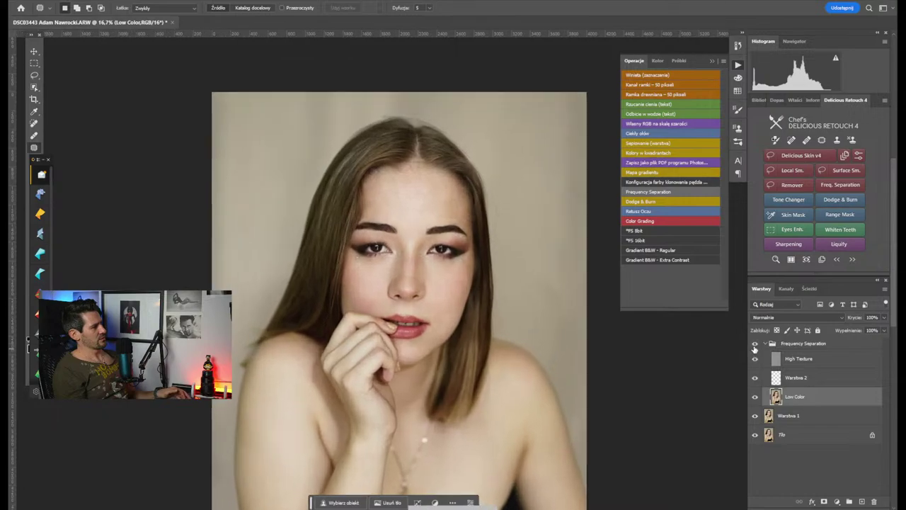
Patch the uneven tone on the upper cheek beneath the eye above the raised hand and clear the selection
{"action": "mouse_move", "coordinate": [418, 252]}
{"action": "left_mouse_down"}
{"action": "mouse_move", "coordinate": [452, 247]}
{"action": "mouse_move", "coordinate": [398, 256]}
{"action": "left_mouse_up"}
{"action": "key", "text": "ctrl+d"}
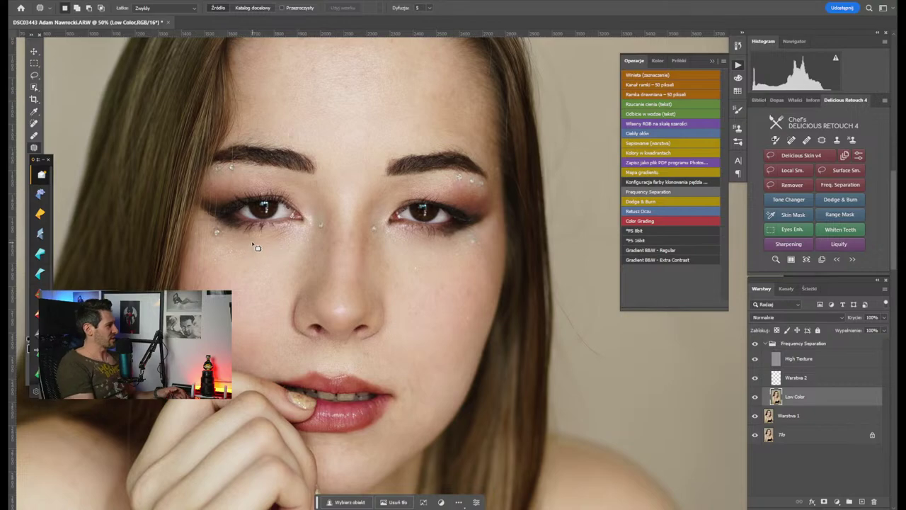
{"action": "mouse_move", "coordinate": [253, 245]}
{"action": "left_mouse_down"}
{"action": "mouse_move", "coordinate": [271, 269]}
{"action": "mouse_move", "coordinate": [266, 249]}
{"action": "left_mouse_up"}
{"action": "mouse_move", "coordinate": [251, 256]}
{"action": "left_mouse_down"}
{"action": "mouse_move", "coordinate": [277, 281]}
{"action": "mouse_move", "coordinate": [267, 275]}
{"action": "left_mouse_up"}
{"action": "key", "text": "ctrl+d"}
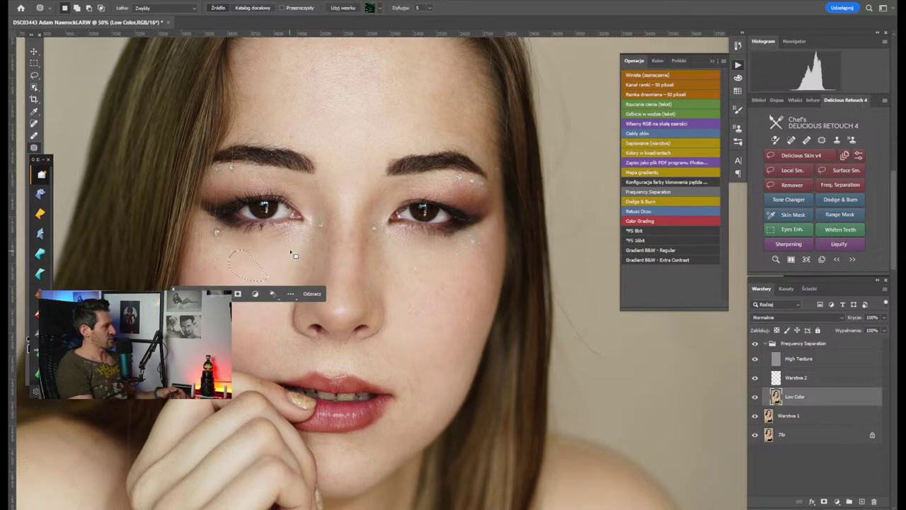
{"action": "key", "text": "ctrl+d"}
Patch the uneven colour patches on the forehead above the eyebrow on the Low Color layer
{"action": "left_click_drag", "start_coordinate": [451, 266], "coordinate": [433, 351]}
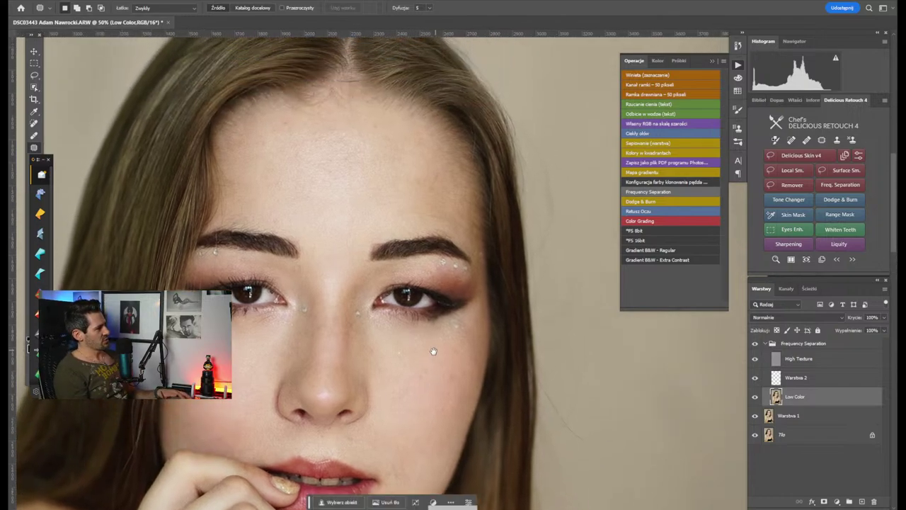
{"action": "left_click_drag", "start_coordinate": [297, 181], "coordinate": [313, 204]}
{"action": "mouse_move", "coordinate": [259, 158]}
{"action": "left_mouse_down"}
{"action": "mouse_move", "coordinate": [236, 172]}
{"action": "mouse_move", "coordinate": [262, 162]}
{"action": "left_mouse_up"}
{"action": "left_click_drag", "start_coordinate": [256, 171], "coordinate": [311, 170]}
{"action": "key", "text": "ctrl+d"}
{"action": "key", "text": "ctrl+d"}
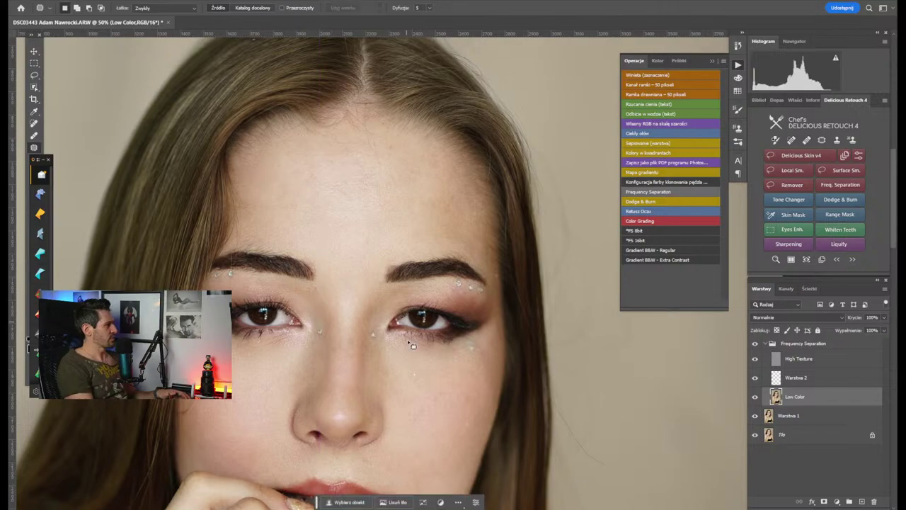
Switch to the High Texture layer and patch a small texture blemish on the upper forehead near the hairline
{"action": "scroll", "coordinate": [298, 159], "scroll_direction": "up", "scroll_amount": 4}
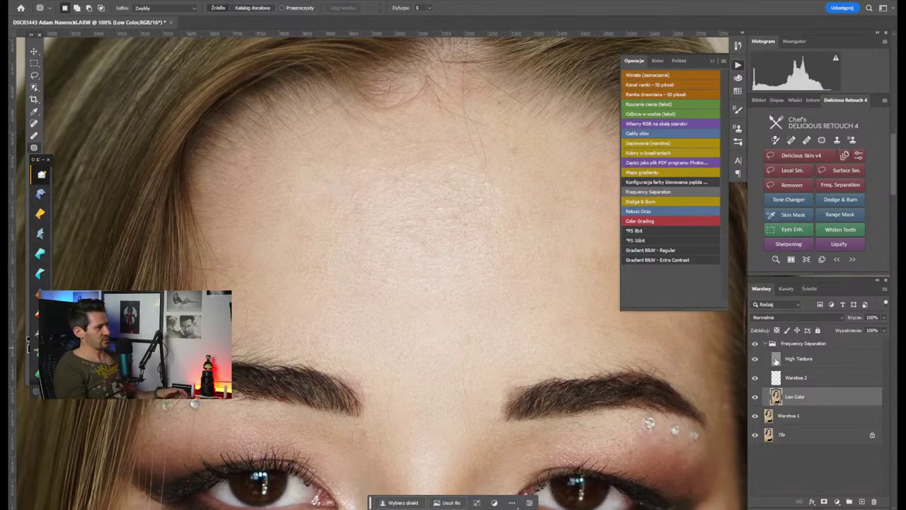
{"action": "left_click", "coordinate": [776, 360]}
{"action": "mouse_move", "coordinate": [300, 193]}
{"action": "left_mouse_down"}
{"action": "mouse_move", "coordinate": [283, 196]}
{"action": "mouse_move", "coordinate": [296, 194]}
{"action": "left_mouse_up"}
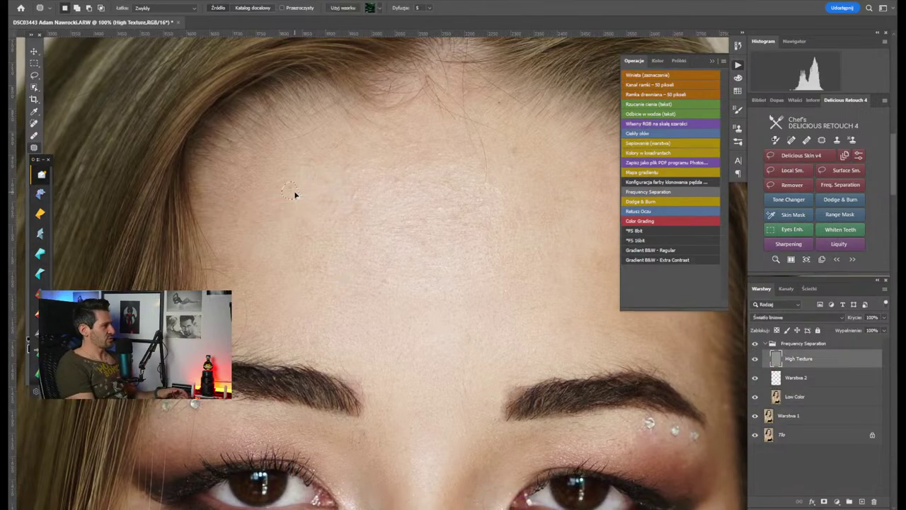
{"action": "key", "text": "ctrl+d"}
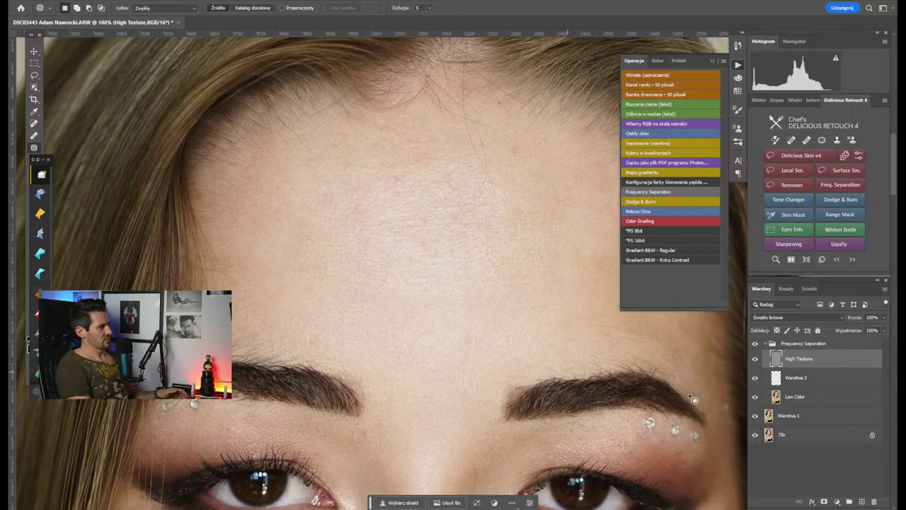
Patch the small texture blemishes on the upper forehead just below the hairline and clear the selections
{"action": "left_click_drag", "start_coordinate": [389, 278], "coordinate": [306, 267]}
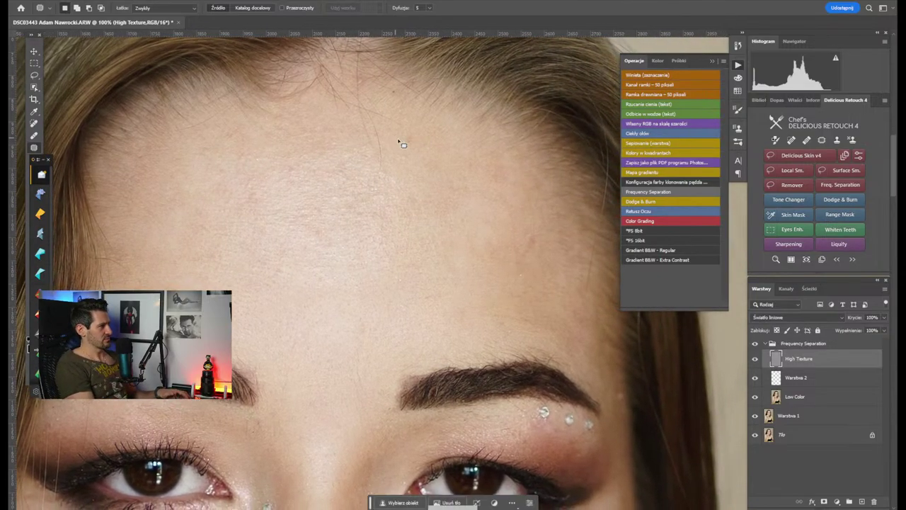
{"action": "left_click_drag", "start_coordinate": [403, 139], "coordinate": [403, 139]}
{"action": "left_click_drag", "start_coordinate": [414, 141], "coordinate": [426, 150]}
{"action": "key", "text": "ctrl+d"}
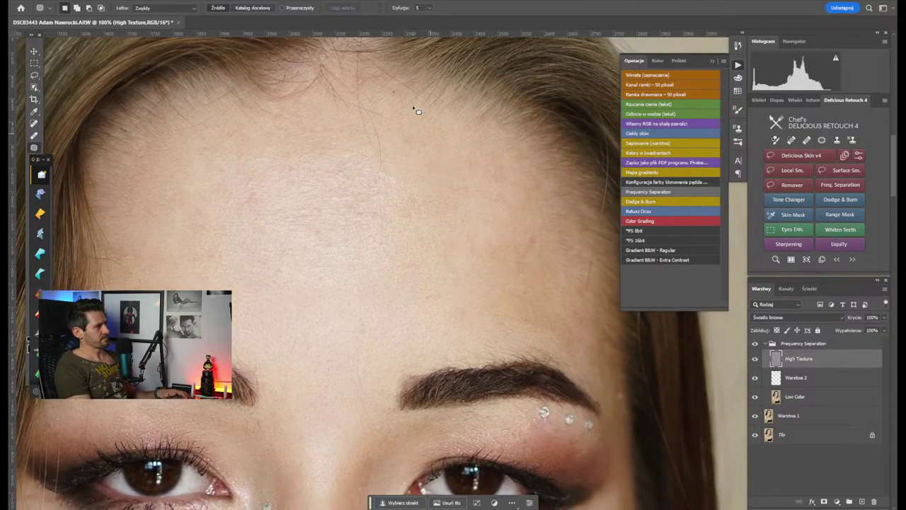
{"action": "left_click_drag", "start_coordinate": [362, 84], "coordinate": [368, 89]}
{"action": "key", "text": "ctrl+d"}
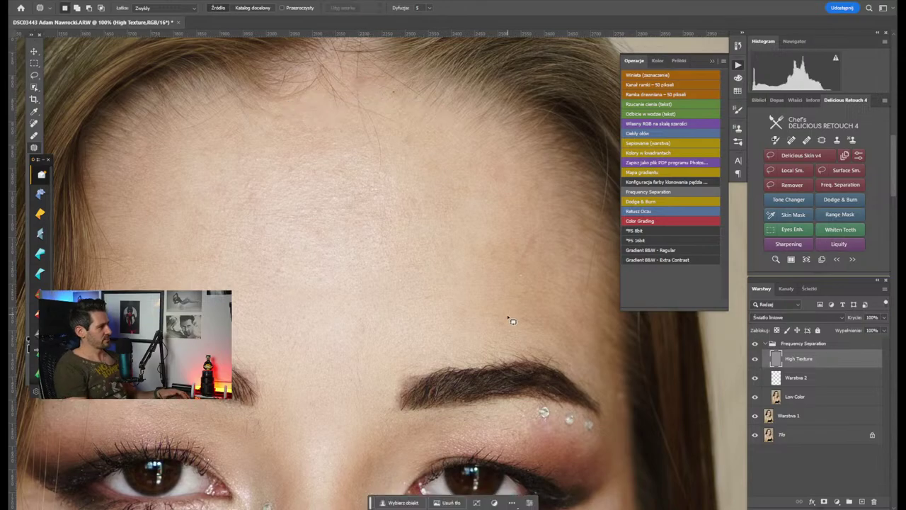
Switch to the Low Color layer and patch the uneven skin tone beside and below the open corner of the mouth
{"action": "key", "text": "ctrl+minus"}
{"action": "scroll", "coordinate": [516, 405], "scroll_direction": "down", "scroll_amount": 3}
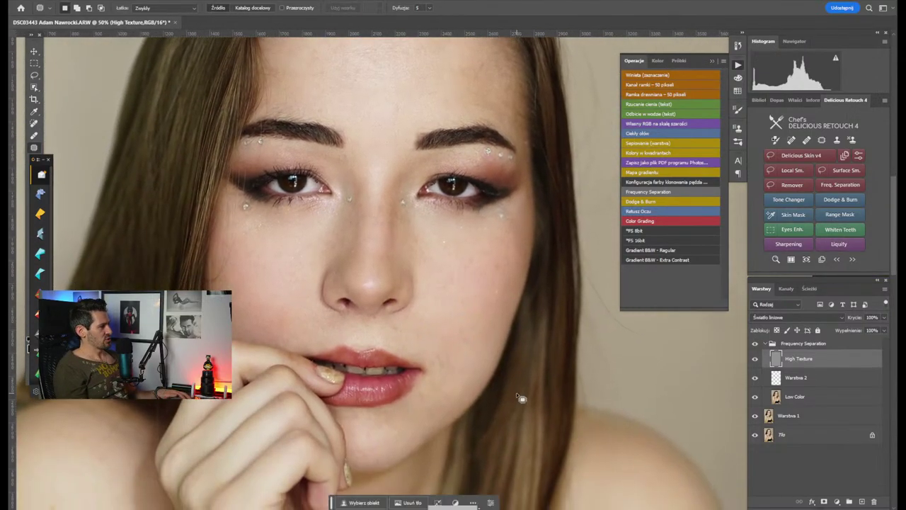
{"action": "key", "text": "ctrl+plus"}
{"action": "key", "text": "ctrl+plus"}
{"action": "left_click_drag", "start_coordinate": [519, 340], "coordinate": [454, 170]}
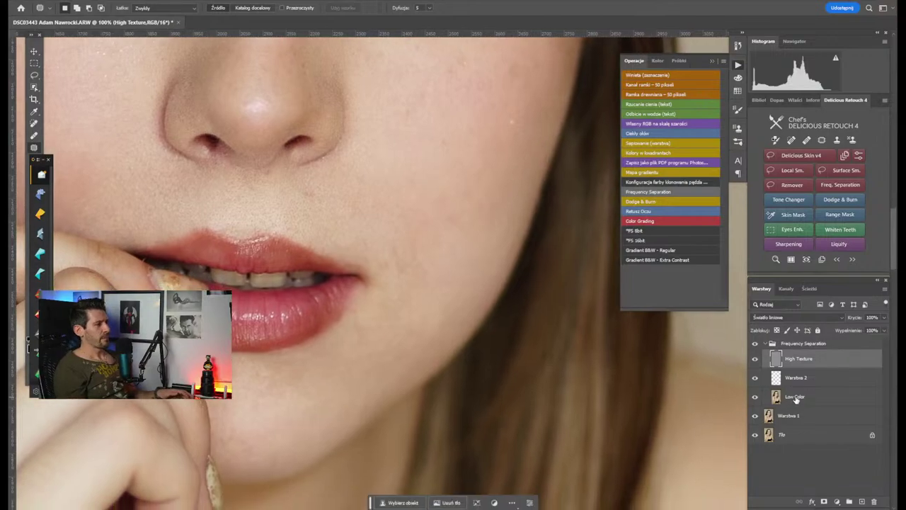
{"action": "left_click", "coordinate": [797, 398]}
{"action": "mouse_move", "coordinate": [398, 245]}
{"action": "left_mouse_down"}
{"action": "mouse_move", "coordinate": [385, 249]}
{"action": "mouse_move", "coordinate": [399, 260]}
{"action": "left_mouse_up"}
{"action": "left_click_drag", "start_coordinate": [397, 262], "coordinate": [377, 228]}
{"action": "key", "text": "ctrl+d"}
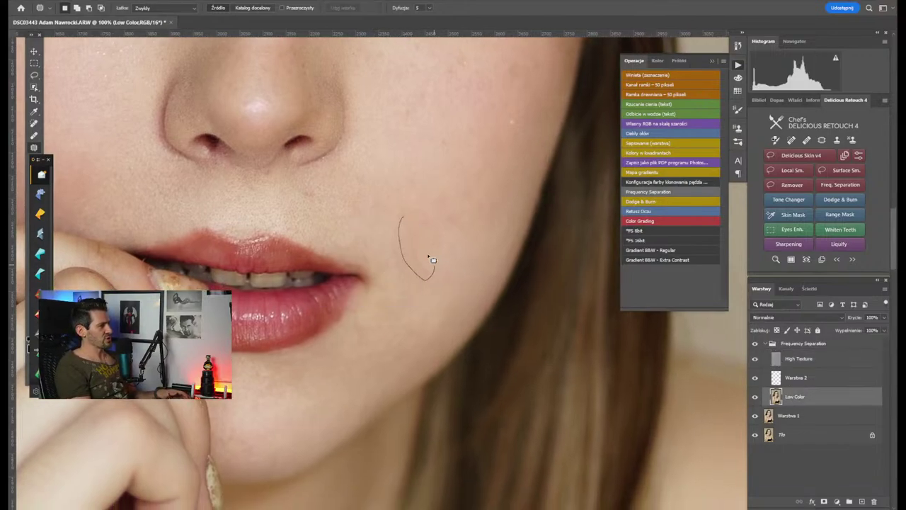
{"action": "mouse_move", "coordinate": [429, 257]}
{"action": "left_mouse_down"}
{"action": "mouse_move", "coordinate": [419, 232]}
{"action": "mouse_move", "coordinate": [443, 247]}
{"action": "left_mouse_up"}
{"action": "key", "text": "ctrl+d"}
{"action": "mouse_move", "coordinate": [365, 323]}
{"action": "left_mouse_down"}
{"action": "mouse_move", "coordinate": [345, 331]}
{"action": "mouse_move", "coordinate": [358, 342]}
{"action": "left_mouse_up"}
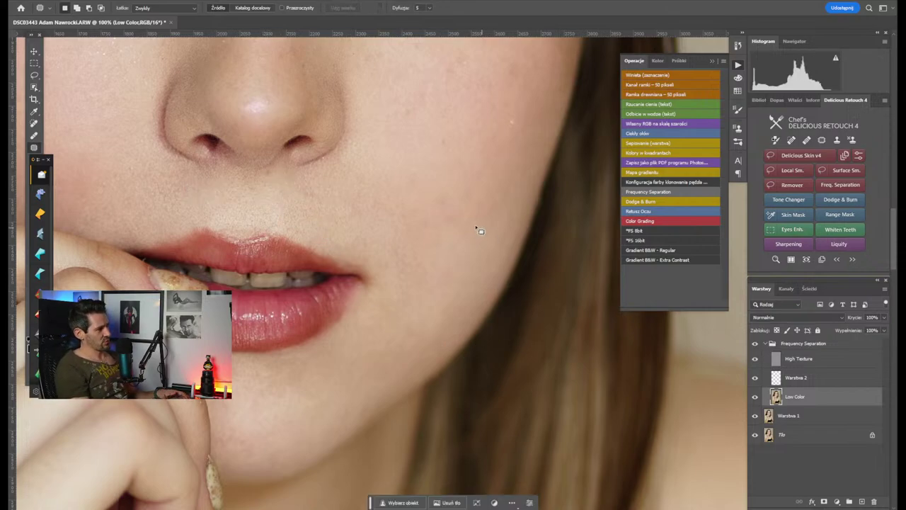
Patch the uneven colour spots across the cheek, from beside the mouth up to beneath the eye, and clear the selection
{"action": "mouse_move", "coordinate": [458, 217]}
{"action": "left_mouse_down"}
{"action": "mouse_move", "coordinate": [449, 211]}
{"action": "mouse_move", "coordinate": [456, 223]}
{"action": "mouse_move", "coordinate": [466, 194]}
{"action": "mouse_move", "coordinate": [432, 213]}
{"action": "mouse_move", "coordinate": [437, 185]}
{"action": "left_mouse_up"}
{"action": "key", "text": "ctrl+d"}
{"action": "scroll", "coordinate": [395, 243], "scroll_direction": "up", "scroll_amount": 4}
{"action": "scroll", "coordinate": [395, 243], "scroll_direction": "right", "scroll_amount": 2}
{"action": "mouse_move", "coordinate": [437, 186]}
{"action": "left_mouse_down"}
{"action": "mouse_move", "coordinate": [443, 170]}
{"action": "mouse_move", "coordinate": [390, 194]}
{"action": "mouse_move", "coordinate": [389, 178]}
{"action": "left_mouse_up"}
{"action": "key", "text": "ctrl+d"}
{"action": "mouse_move", "coordinate": [389, 178]}
{"action": "left_mouse_down"}
{"action": "mouse_move", "coordinate": [408, 172]}
{"action": "mouse_move", "coordinate": [372, 185]}
{"action": "mouse_move", "coordinate": [395, 195]}
{"action": "left_mouse_up"}
{"action": "key", "text": "ctrl+d"}
{"action": "key", "text": "ctrl+d"}
{"action": "left_click_drag", "start_coordinate": [330, 238], "coordinate": [326, 229]}
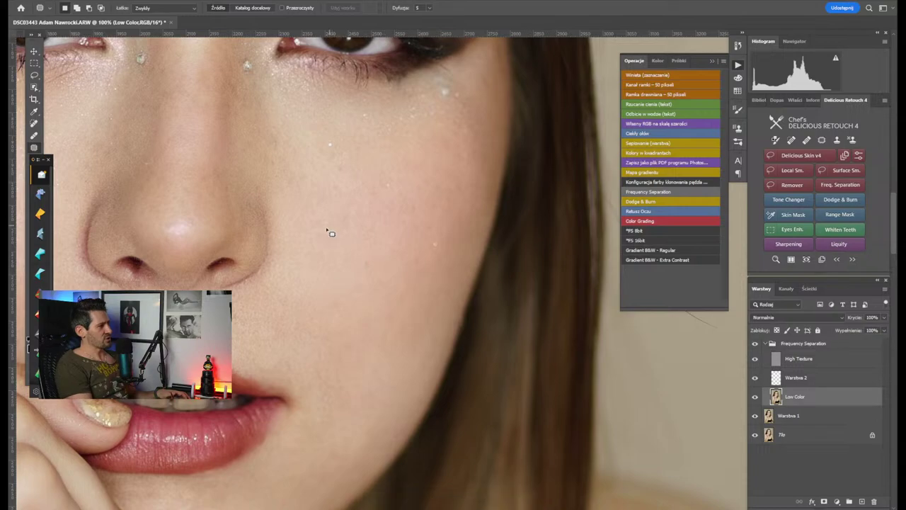
{"action": "mouse_move", "coordinate": [340, 178]}
{"action": "left_mouse_down"}
{"action": "mouse_move", "coordinate": [344, 167]}
{"action": "mouse_move", "coordinate": [354, 175]}
{"action": "left_mouse_up"}
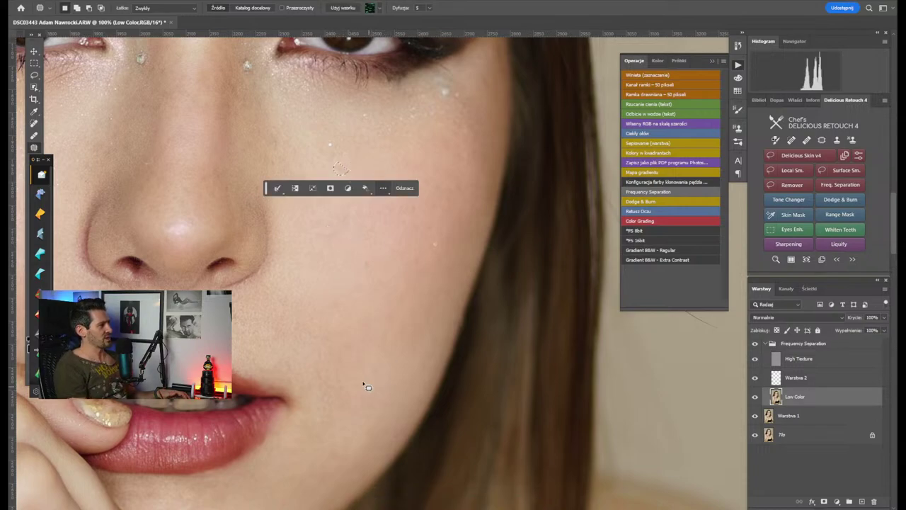
{"action": "scroll", "coordinate": [343, 363], "scroll_direction": "down", "scroll_amount": 1}
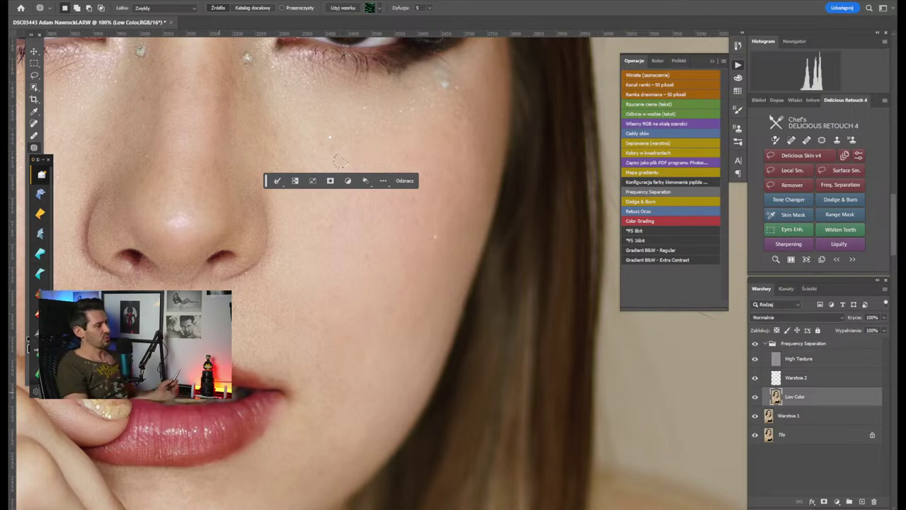
{"action": "left_click", "coordinate": [303, 304]}
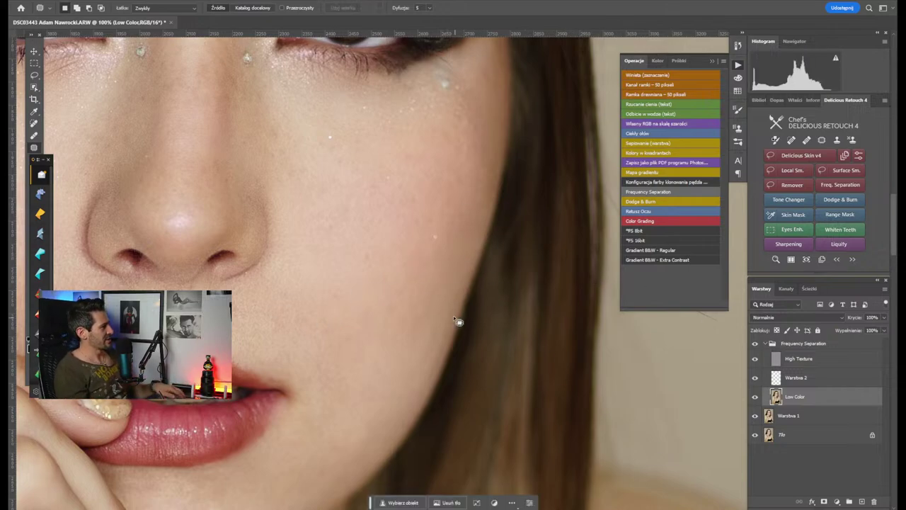
Patch the uneven colour between the nostril and the upper lip on the Low Color layer and clear the selection
{"action": "key", "text": "ctrl+minus"}
{"action": "key", "text": "ctrl+minus"}
{"action": "key", "text": "ctrl+minus"}
{"action": "left_click_drag", "start_coordinate": [500, 375], "coordinate": [486, 367]}
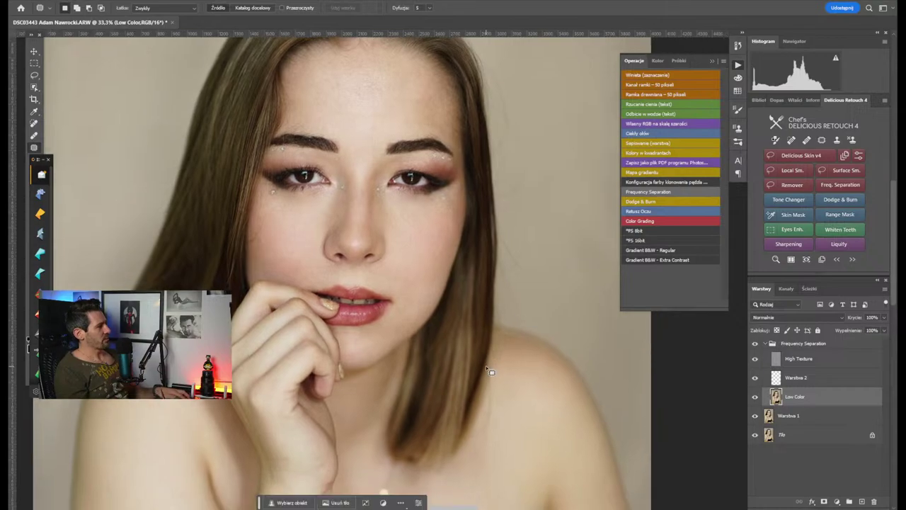
{"action": "key", "text": "ctrl+plus"}
{"action": "key", "text": "ctrl+plus"}
{"action": "left_click_drag", "start_coordinate": [283, 269], "coordinate": [306, 270]}
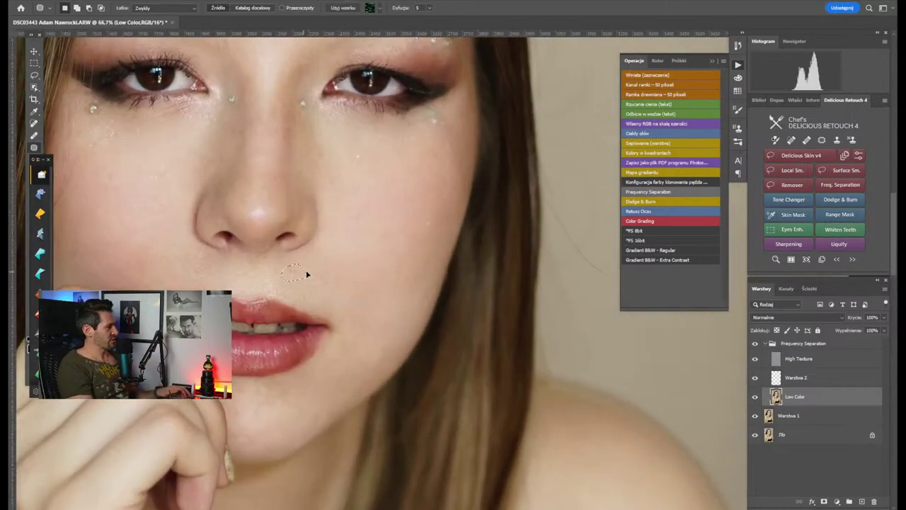
{"action": "key", "text": "ctrl+d"}
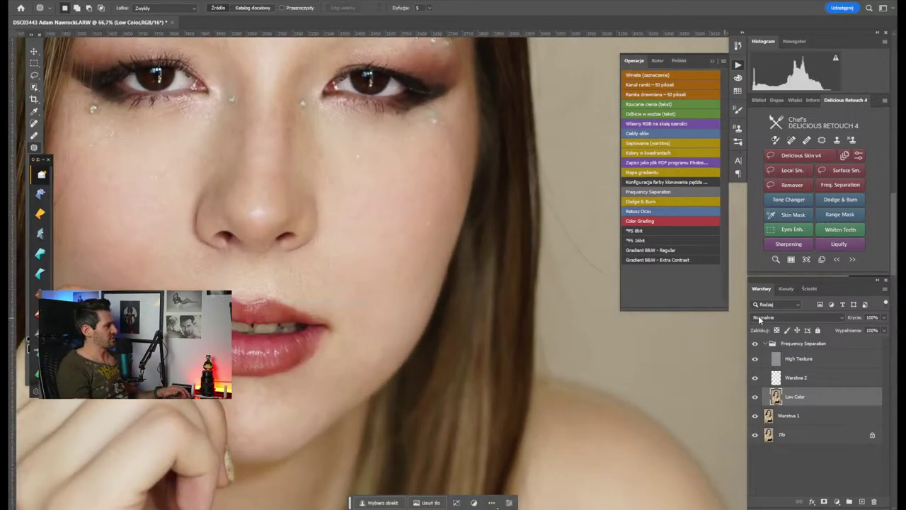
Switch to the High Texture layer and patch the skin texture in the same spot above the upper lip
{"action": "left_click", "coordinate": [778, 359]}
{"action": "left_click_drag", "start_coordinate": [291, 269], "coordinate": [298, 271]}
{"action": "key", "text": "ctrl+d"}
Return to the Low Color layer and patch the darker tone on the forehead above the eyebrow farther from the raised hand
{"action": "key", "text": "ctrl+minus"}
{"action": "key", "text": "ctrl+minus"}
{"action": "key", "text": "ctrl+minus"}
{"action": "key", "text": "ctrl+minus"}
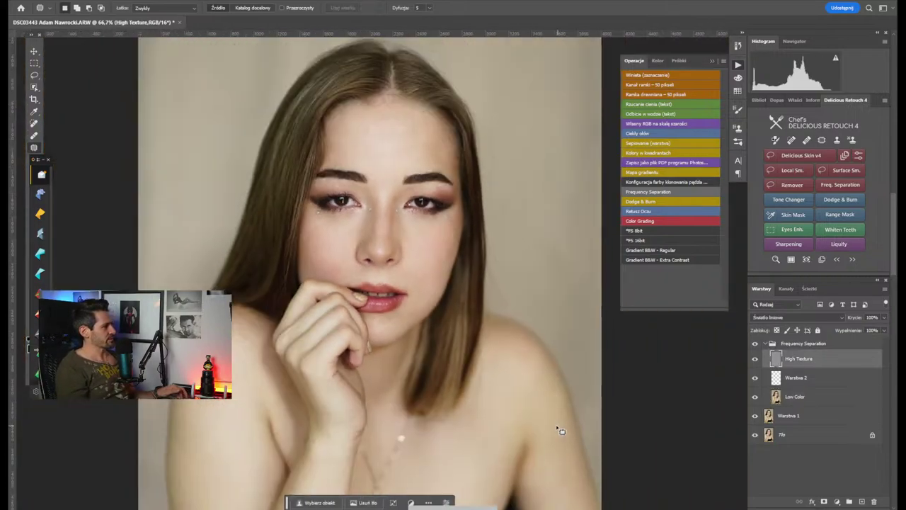
{"action": "left_click_drag", "start_coordinate": [548, 409], "coordinate": [453, 364]}
{"action": "left_click", "coordinate": [800, 397]}
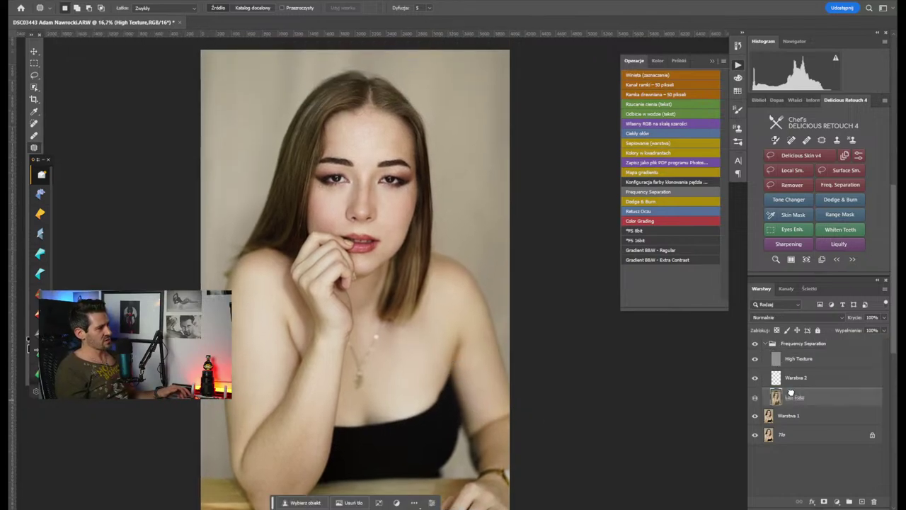
{"action": "mouse_move", "coordinate": [394, 150]}
{"action": "left_mouse_down"}
{"action": "mouse_move", "coordinate": [403, 164]}
{"action": "mouse_move", "coordinate": [388, 145]}
{"action": "left_mouse_up"}
{"action": "key", "text": "ctrl+d"}
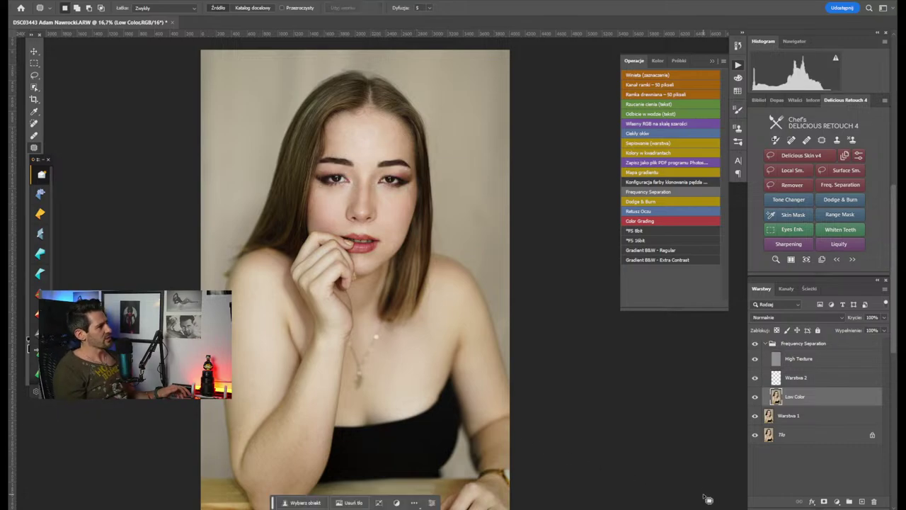
Patch the tone along the bridge of the nose on the Low Color layer and clear the selection
{"action": "key", "text": "ctrl+plus"}
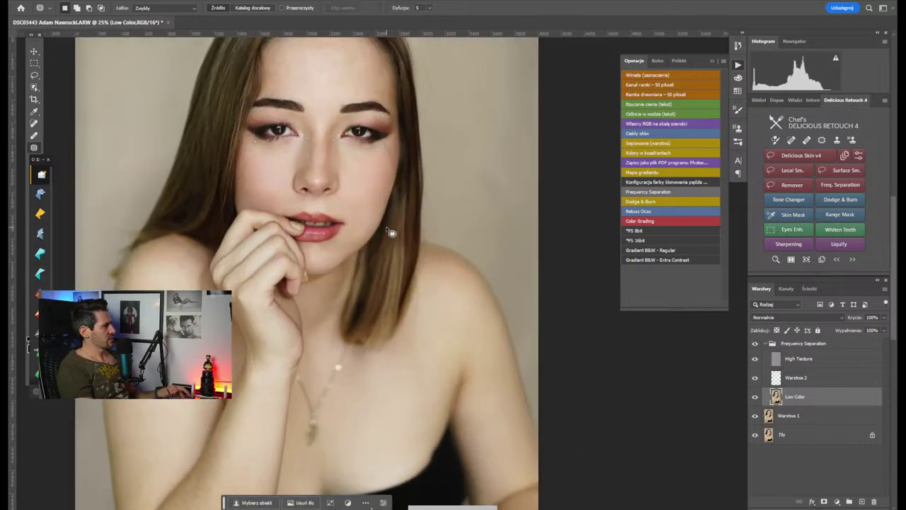
{"action": "left_click_drag", "start_coordinate": [357, 197], "coordinate": [370, 247]}
{"action": "key", "text": "ctrl+plus"}
{"action": "key", "text": "ctrl+plus"}
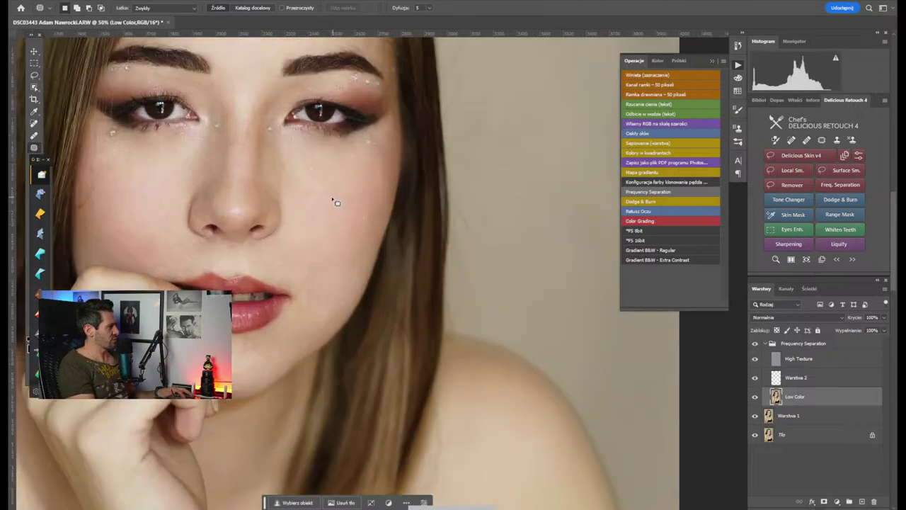
{"action": "left_click_drag", "start_coordinate": [334, 200], "coordinate": [373, 242]}
{"action": "mouse_move", "coordinate": [303, 181]}
{"action": "left_mouse_down"}
{"action": "mouse_move", "coordinate": [301, 155]}
{"action": "mouse_move", "coordinate": [285, 211]}
{"action": "mouse_move", "coordinate": [304, 180]}
{"action": "mouse_move", "coordinate": [295, 187]}
{"action": "mouse_move", "coordinate": [296, 158]}
{"action": "left_mouse_up"}
{"action": "key", "text": "ctrl+d"}
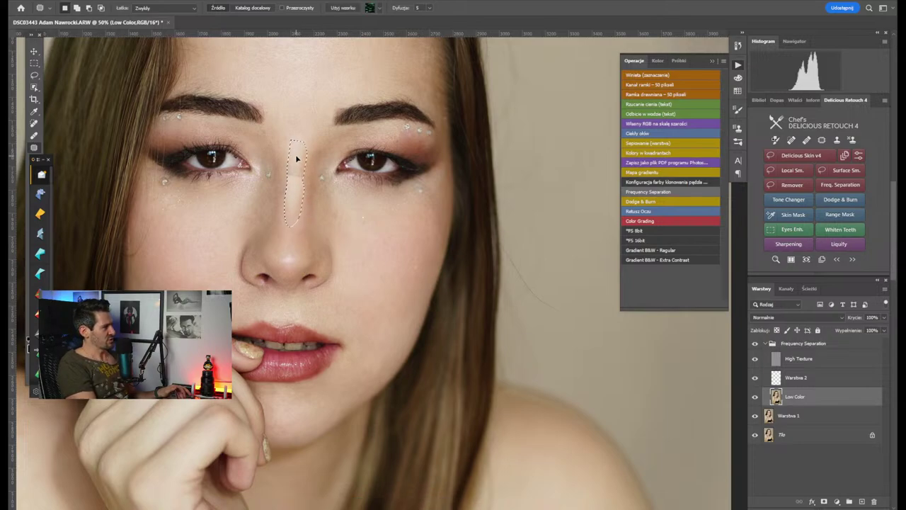
{"action": "key", "text": "ctrl+d"}
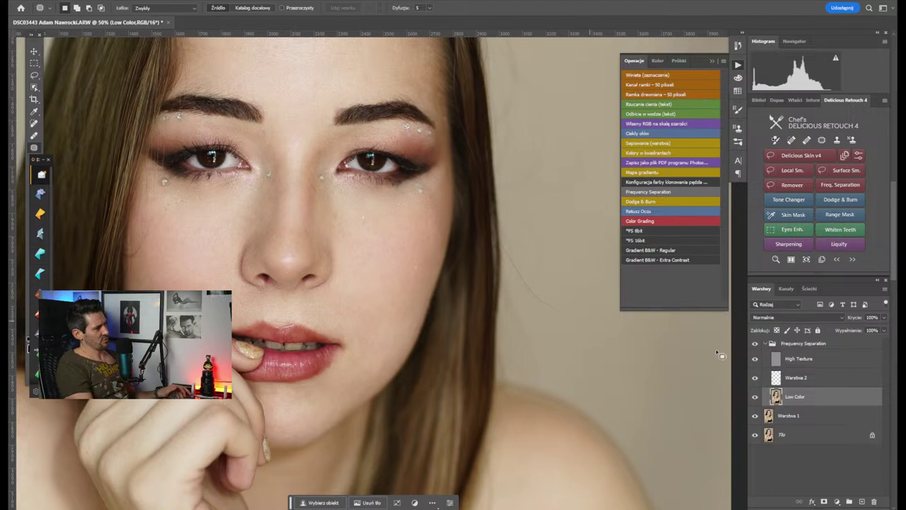
Check the Frequency Separation group's effect on the face and review the whole portrait
{"action": "left_click", "coordinate": [755, 344]}
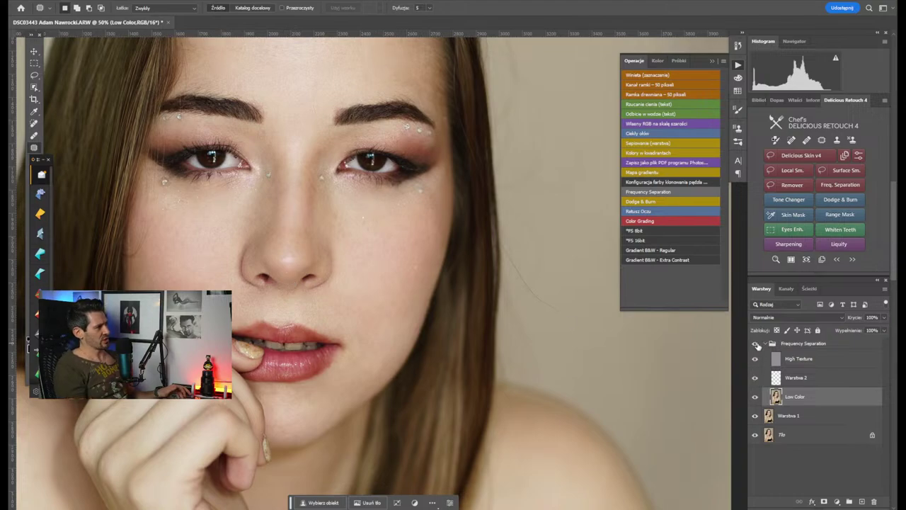
{"action": "scroll", "coordinate": [428, 292], "scroll_direction": "down", "scroll_amount": 5}
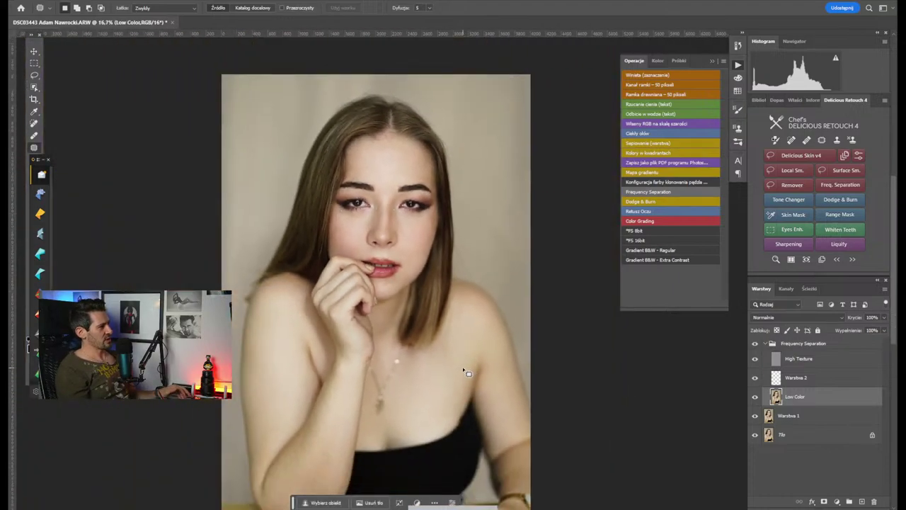
{"action": "left_click_drag", "start_coordinate": [453, 359], "coordinate": [447, 305]}
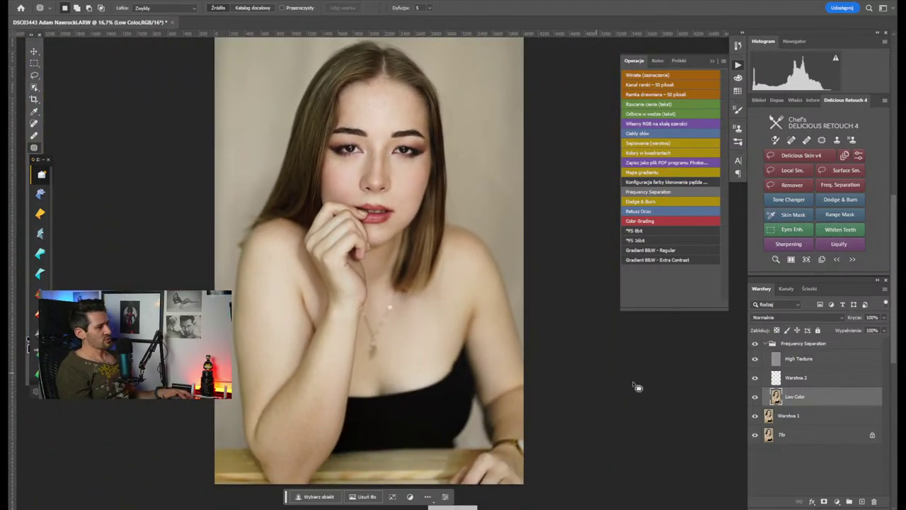
Collapse the Frequency Separation group and merge it with Warstwa 1 into a single layer
{"action": "left_click", "coordinate": [786, 345]}
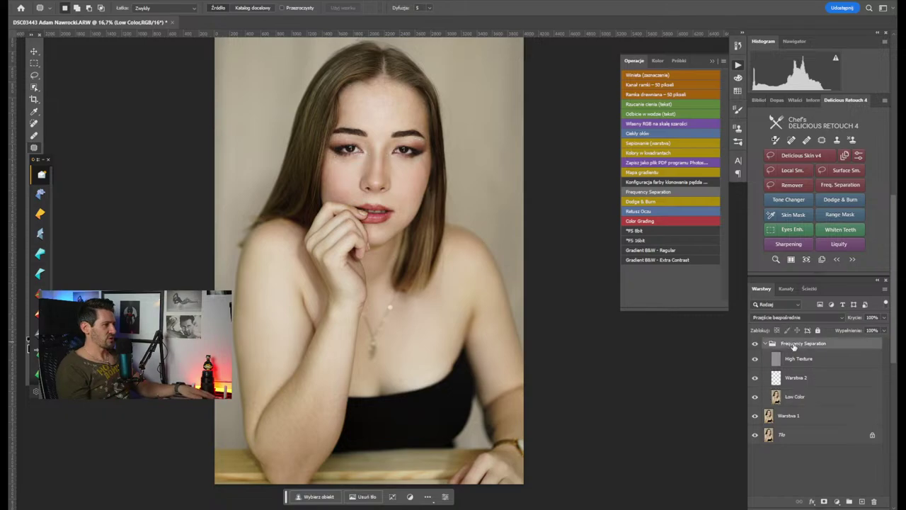
{"action": "left_click", "coordinate": [765, 343]}
{"action": "left_click", "coordinate": [789, 359], "text": "shift"}
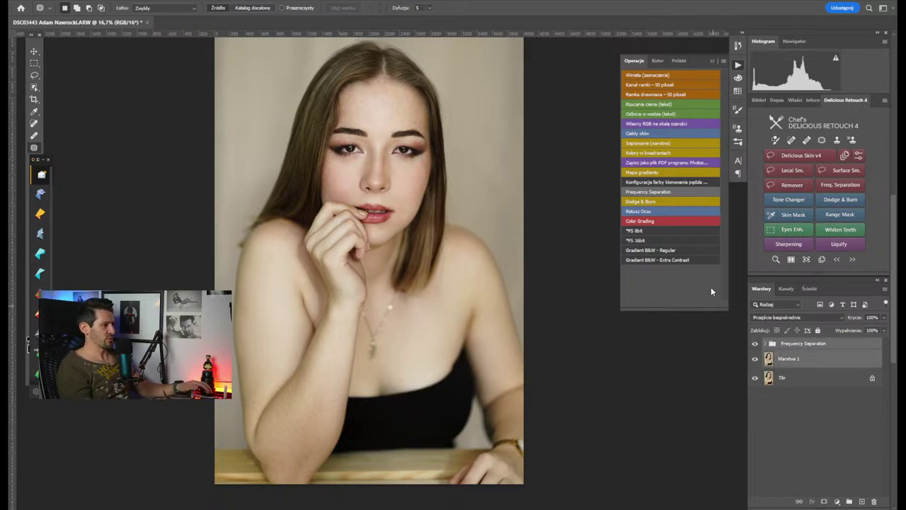
{"action": "right_click", "coordinate": [811, 366]}
{"action": "left_click", "coordinate": [820, 271]}
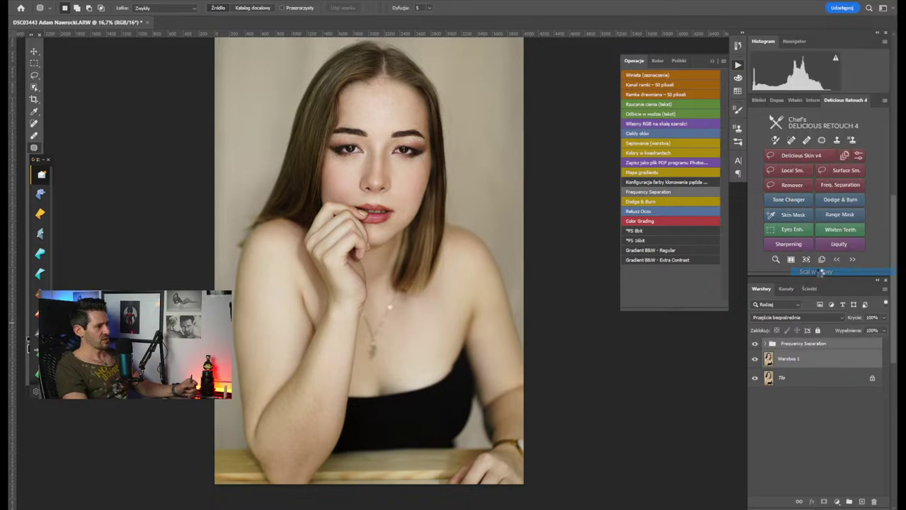
Compare the portrait with the merged Frequency Separation layer hidden and shown, both at full view and closer on the face
{"action": "left_click", "coordinate": [755, 347]}
{"action": "left_click", "coordinate": [755, 347]}
{"action": "left_click", "coordinate": [754, 347]}
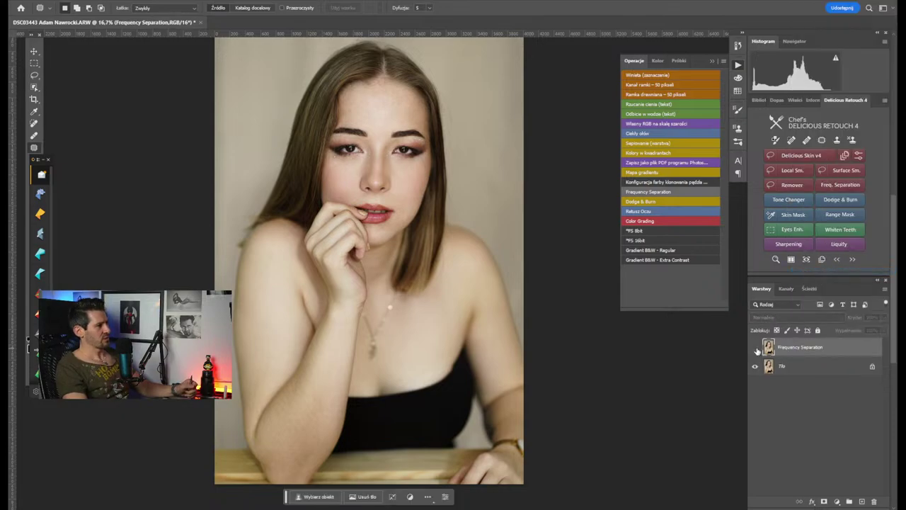
{"action": "left_click", "coordinate": [755, 348]}
{"action": "left_click", "coordinate": [756, 348]}
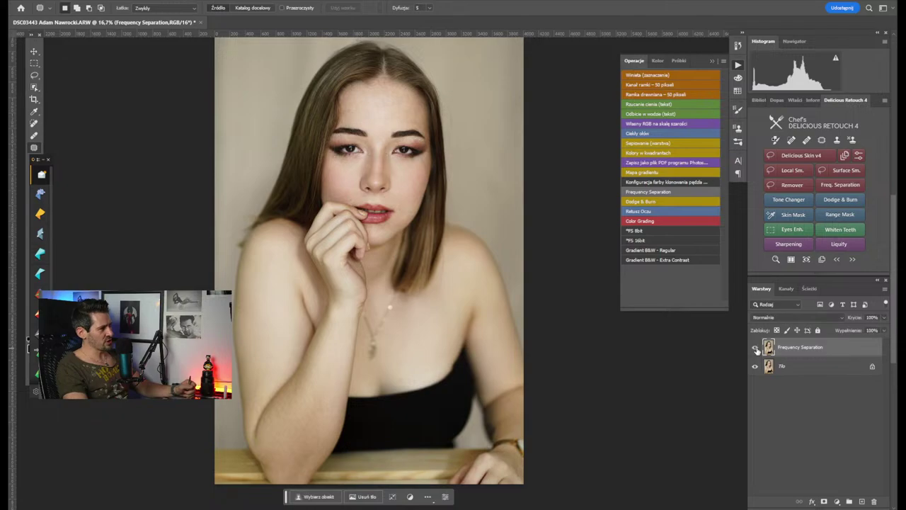
{"action": "left_click", "coordinate": [756, 348]}
{"action": "scroll", "coordinate": [456, 275], "scroll_direction": "up", "scroll_amount": 1}
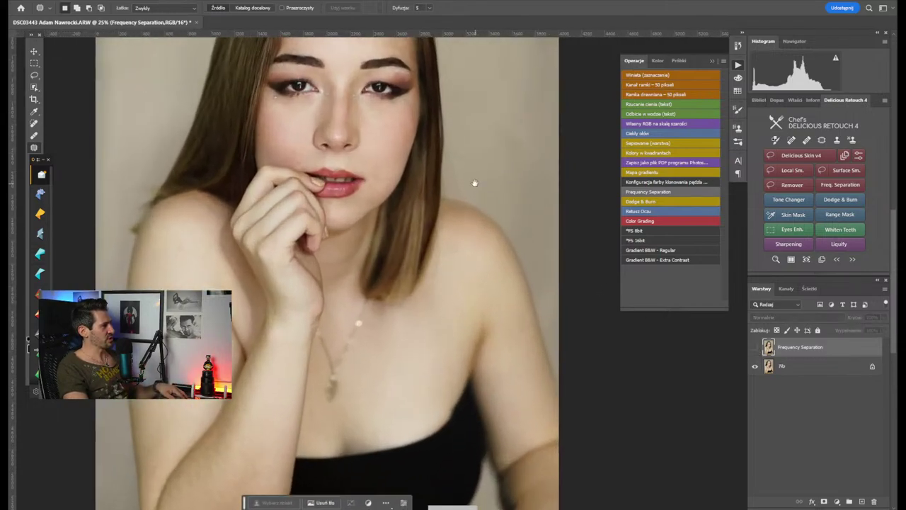
{"action": "left_click_drag", "start_coordinate": [475, 182], "coordinate": [523, 345]}
{"action": "left_click", "coordinate": [754, 348]}
{"action": "left_click", "coordinate": [753, 348]}
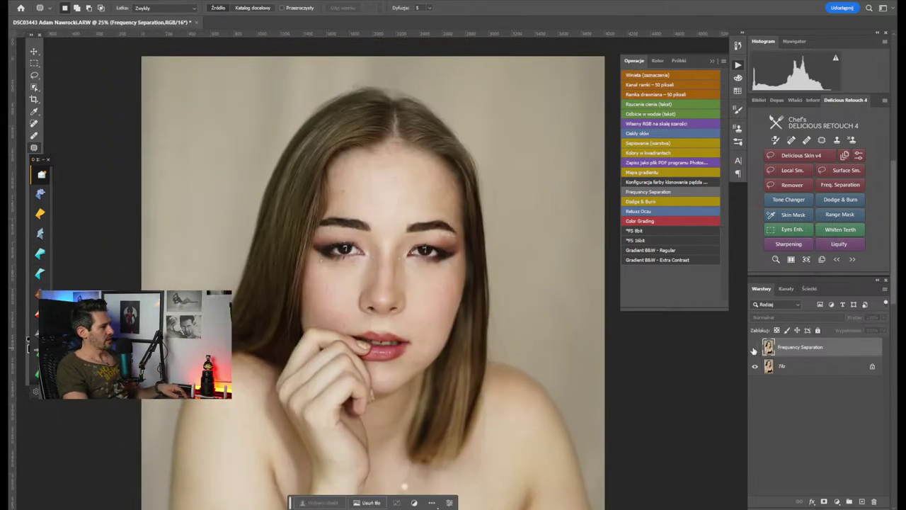
{"action": "left_click", "coordinate": [754, 348]}
{"action": "left_click", "coordinate": [754, 349]}
{"action": "left_click", "coordinate": [755, 348]}
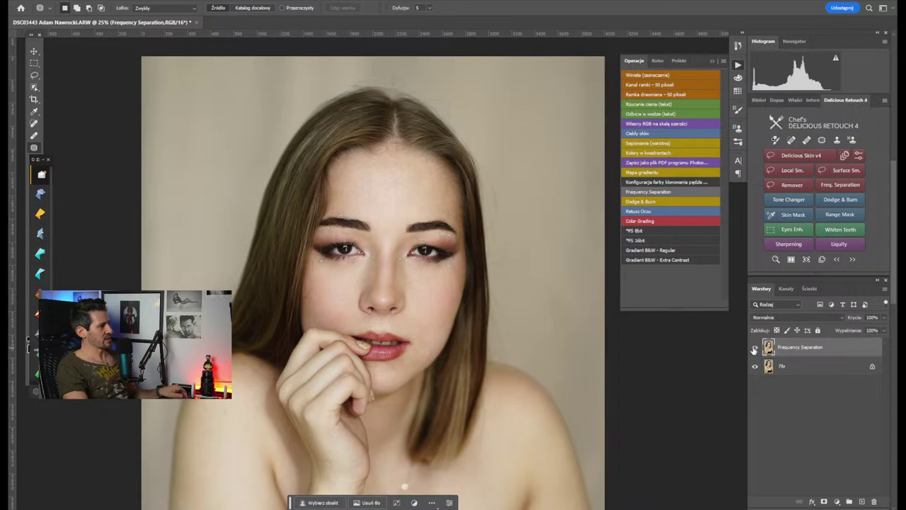
Examine the retouched portrait at full view, then inspect the skin and both eyes at high magnification
{"action": "key", "text": "ctrl+minus"}
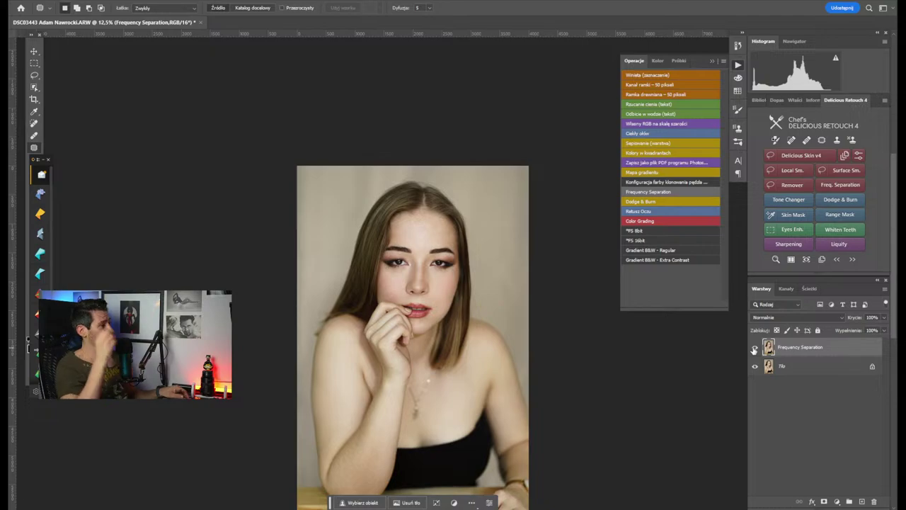
{"action": "key", "text": "ctrl+plus"}
{"action": "key", "text": "ctrl+plus"}
{"action": "key", "text": "ctrl+plus"}
{"action": "key", "text": "ctrl+plus"}
{"action": "key", "text": "ctrl+plus"}
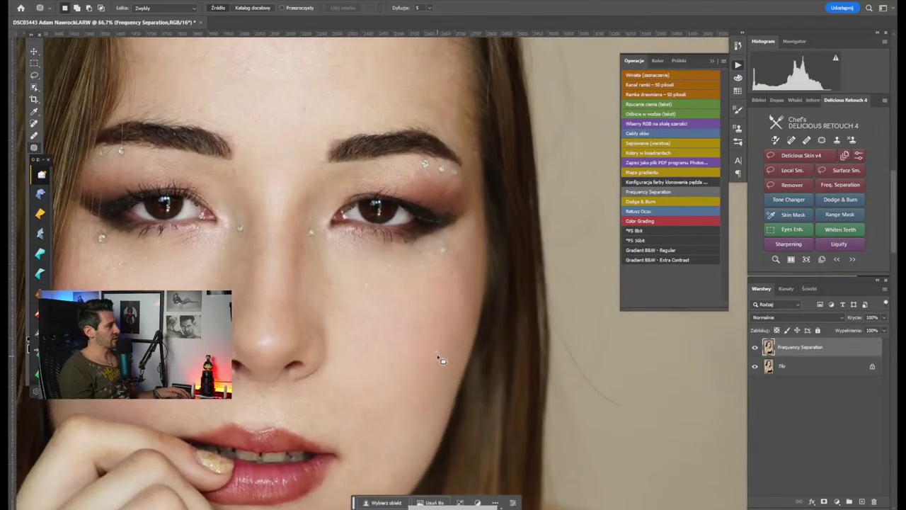
{"action": "key", "text": "ctrl+plus"}
{"action": "left_click_drag", "start_coordinate": [369, 298], "coordinate": [487, 327]}
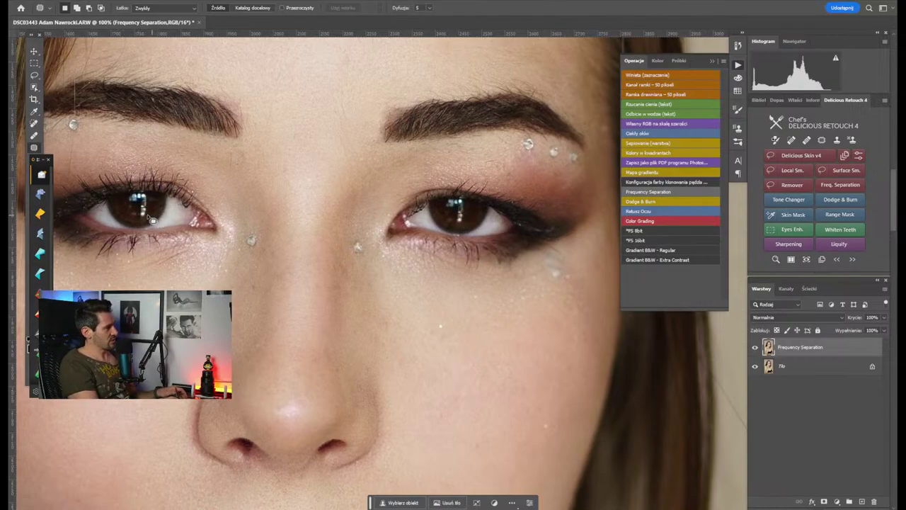
{"action": "key", "text": "ctrl+plus"}
{"action": "key", "text": "ctrl+plus"}
{"action": "left_click_drag", "start_coordinate": [446, 190], "coordinate": [389, 378]}
{"action": "left_click_drag", "start_coordinate": [163, 326], "coordinate": [542, 340]}
{"action": "left_click_drag", "start_coordinate": [326, 272], "coordinate": [444, 302]}
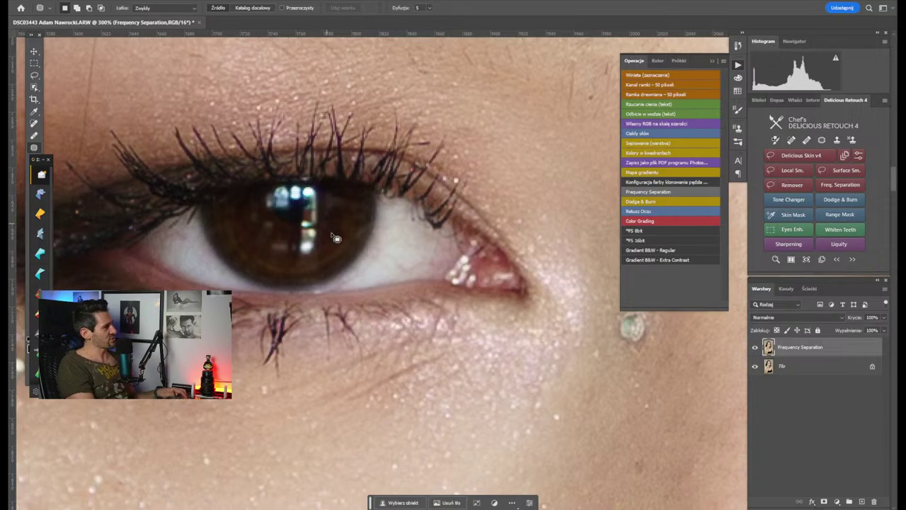
{"action": "scroll", "coordinate": [337, 239], "scroll_direction": "down", "scroll_amount": 5}
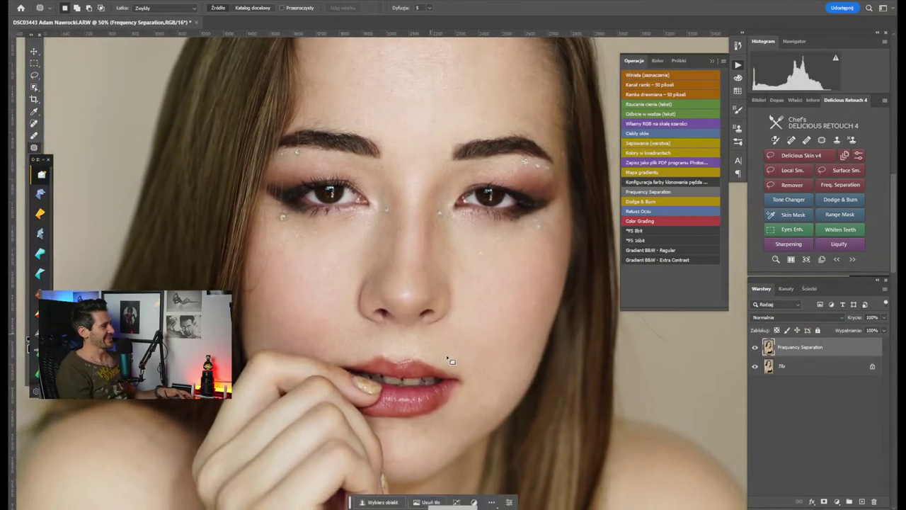
{"action": "scroll", "coordinate": [451, 361], "scroll_direction": "down", "scroll_amount": 2}
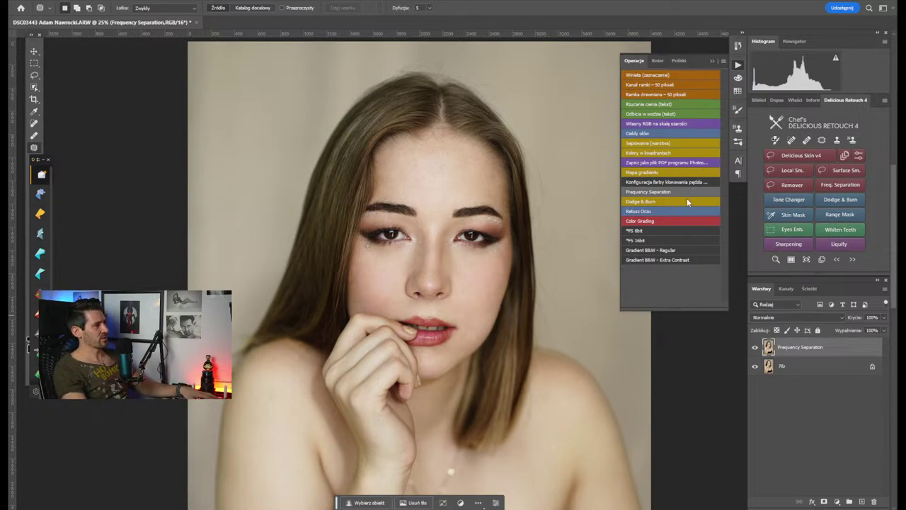
Run the Dodge & Burn action, continue past its alert, and hide the Pomoc helper group
{"action": "left_click", "coordinate": [641, 201]}
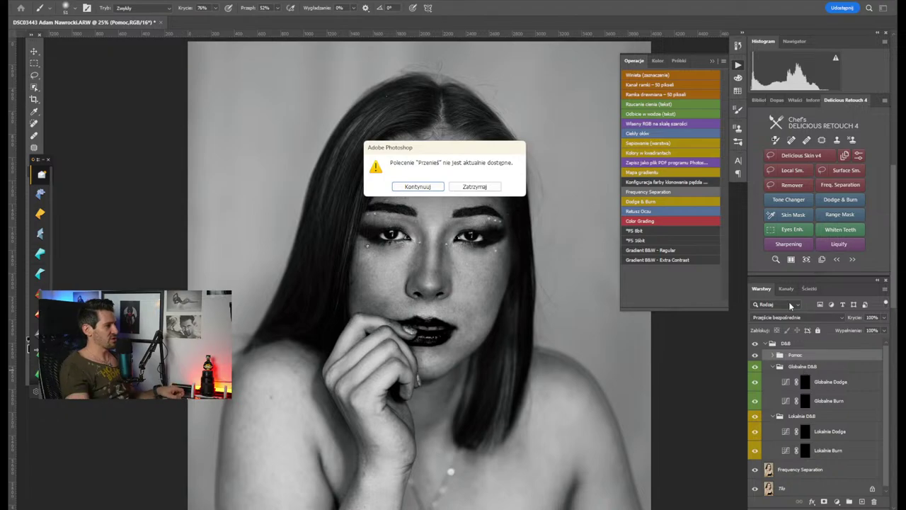
{"action": "left_click", "coordinate": [423, 186]}
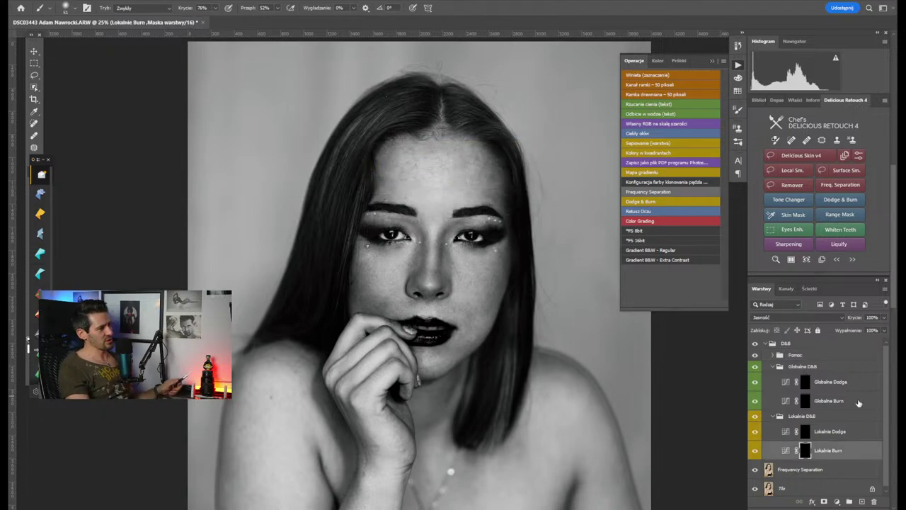
{"action": "left_click", "coordinate": [754, 356]}
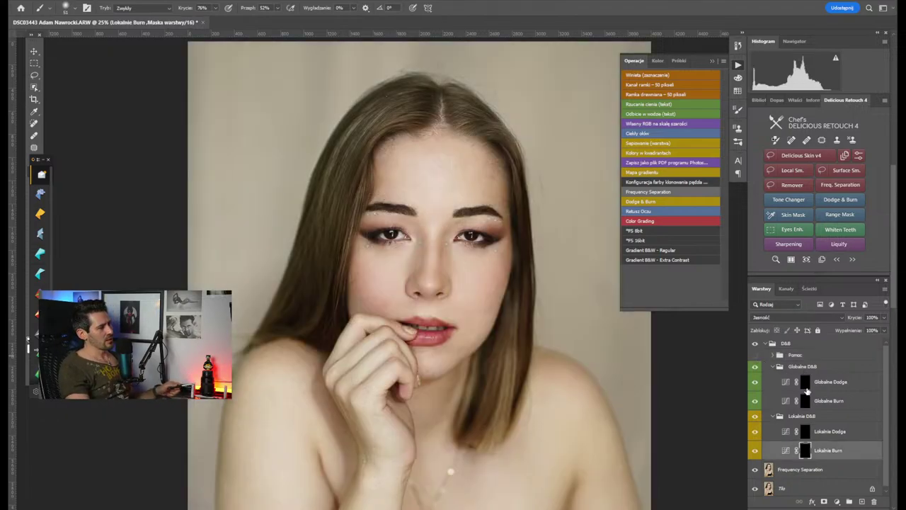
Target the Globalne Dodge mask and prepare a white brush of about 171 px with 100% opacity and 1% flow
{"action": "left_click", "coordinate": [805, 385]}
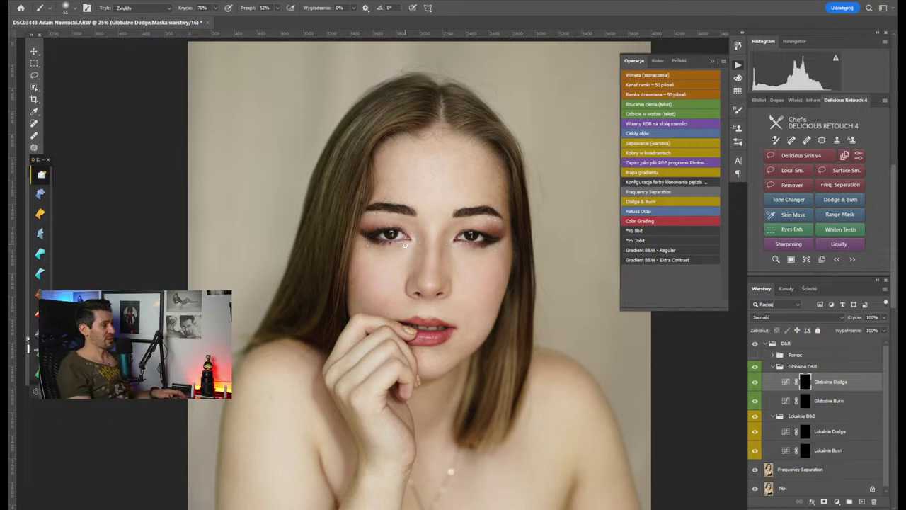
{"action": "left_click", "coordinate": [49, 161]}
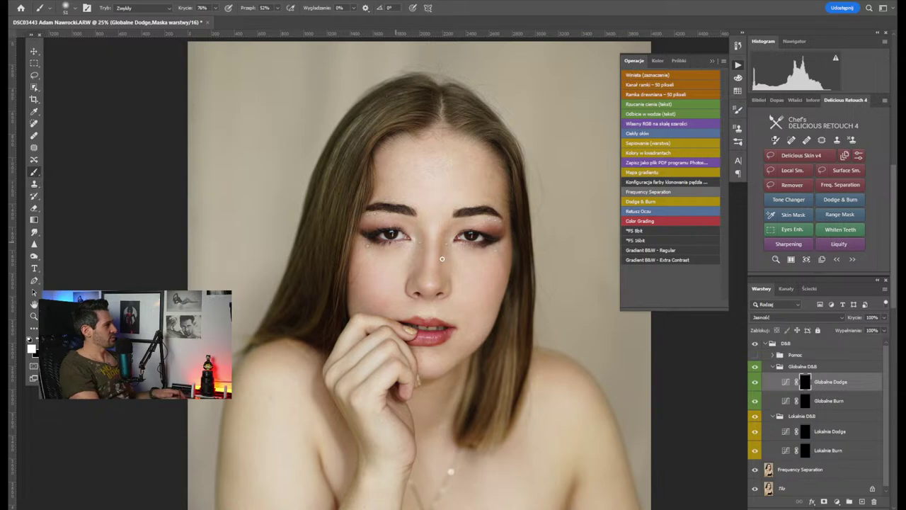
{"action": "left_click_drag", "start_coordinate": [472, 285], "coordinate": [481, 289]}
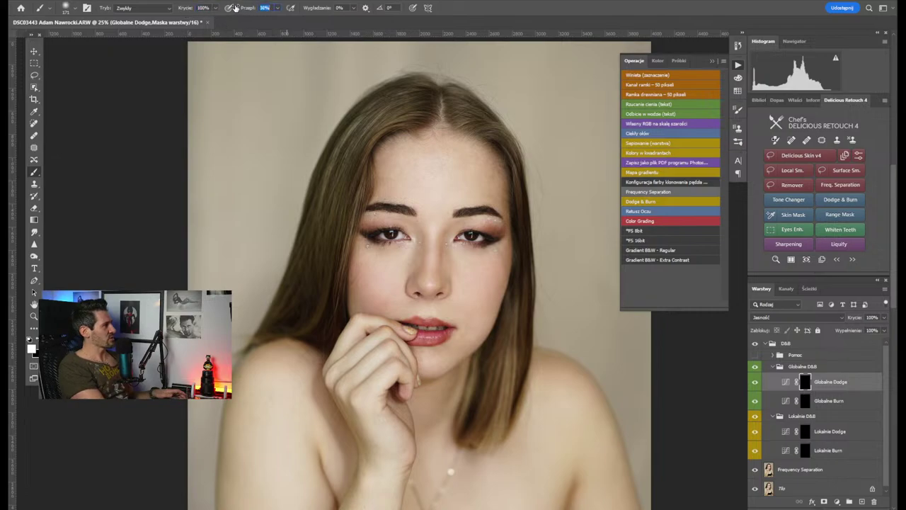
{"action": "type", "text": "4"}
{"action": "key", "text": "Return"}
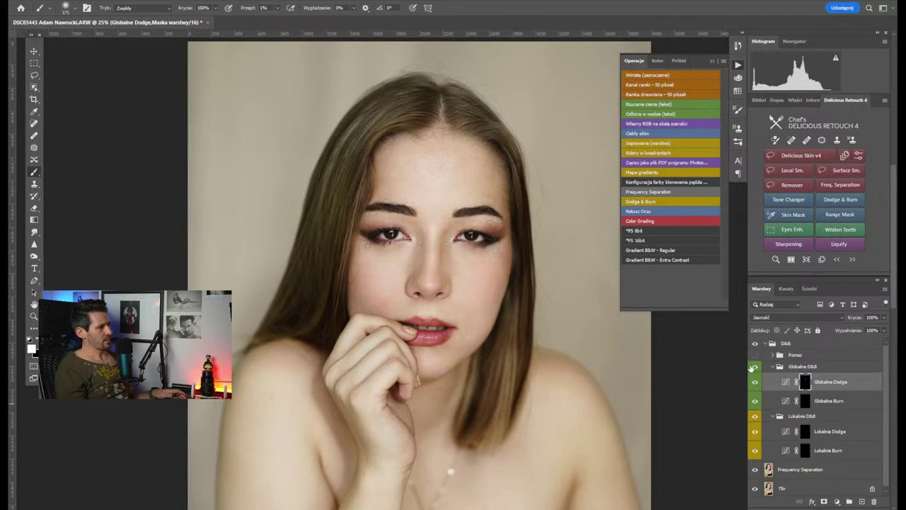
Compare the Globalne Dodge effect, and brighten the forehead, nose, lips, chin and cheeks on its mask with varied brush sizes
{"action": "left_click", "coordinate": [756, 386]}
{"action": "left_click", "coordinate": [757, 384]}
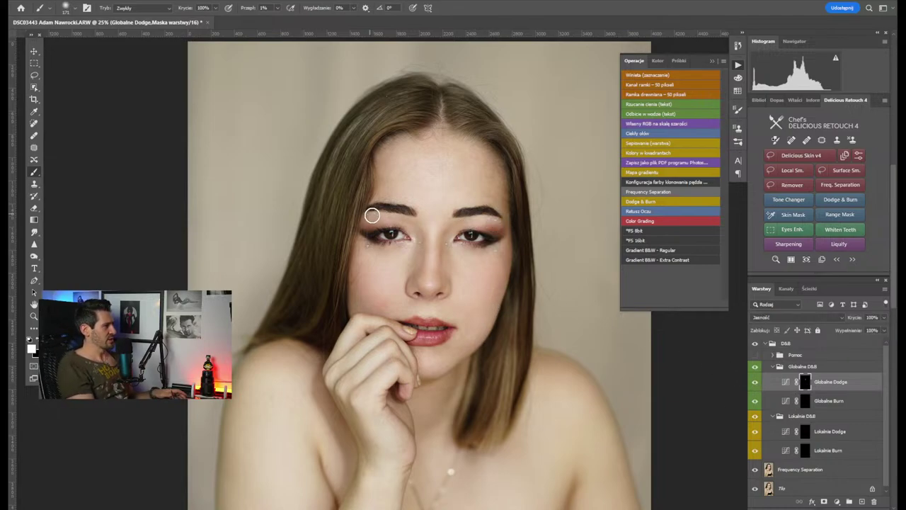
{"action": "left_click_drag", "start_coordinate": [434, 198], "coordinate": [467, 202]}
{"action": "left_click_drag", "start_coordinate": [436, 292], "coordinate": [409, 290]}
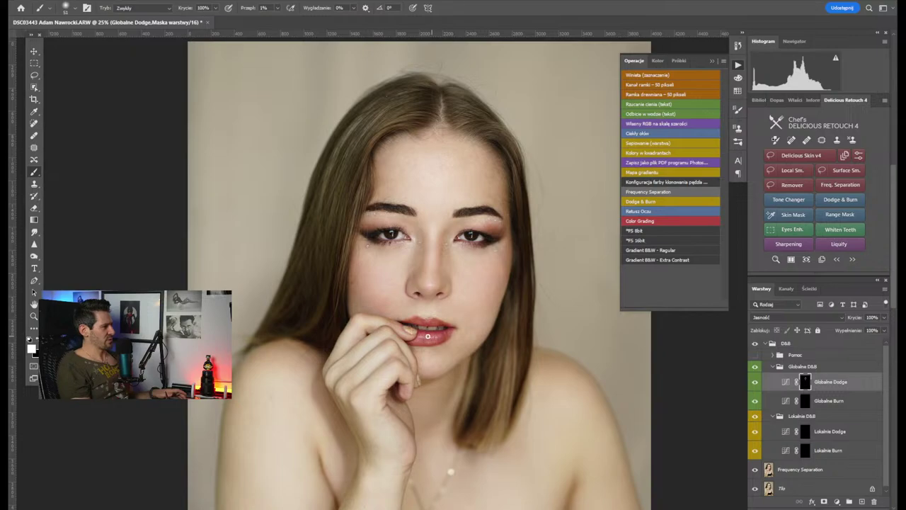
{"action": "left_click_drag", "start_coordinate": [447, 331], "coordinate": [462, 331]}
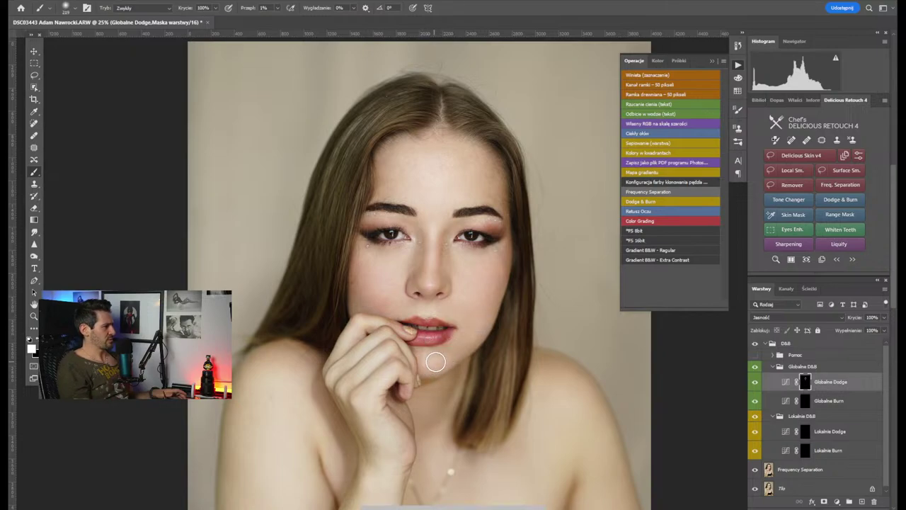
{"action": "left_click_drag", "start_coordinate": [470, 257], "coordinate": [485, 283]}
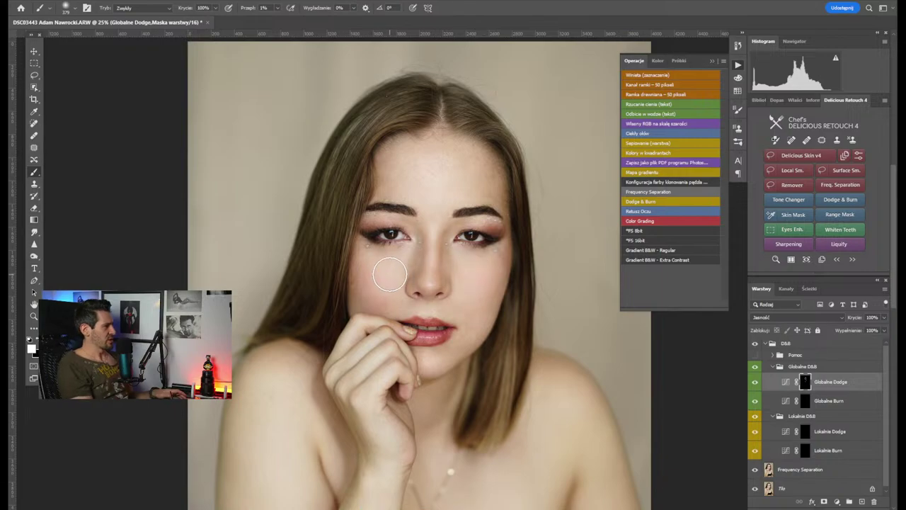
Darken the outer contours of the face, forehead and cheeks on the Globalne Burn mask, and compare the layer off and on
{"action": "left_click", "coordinate": [803, 401]}
{"action": "left_click_drag", "start_coordinate": [469, 249], "coordinate": [475, 255]}
{"action": "left_click_drag", "start_coordinate": [530, 323], "coordinate": [541, 231]}
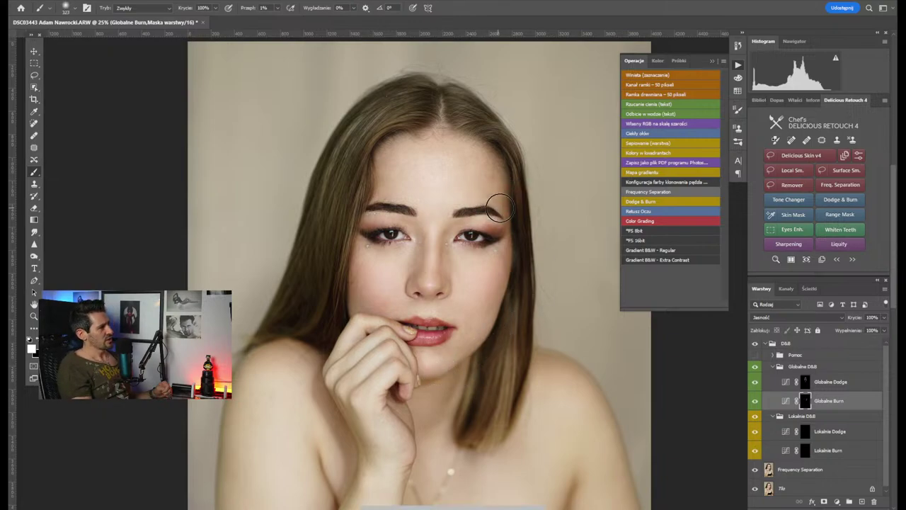
{"action": "left_click_drag", "start_coordinate": [457, 200], "coordinate": [473, 200]}
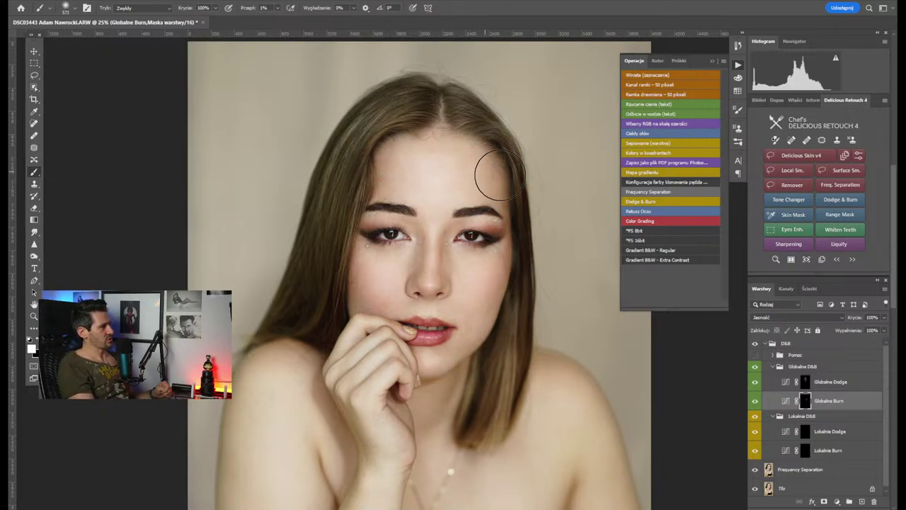
{"action": "left_click_drag", "start_coordinate": [515, 262], "coordinate": [490, 263]}
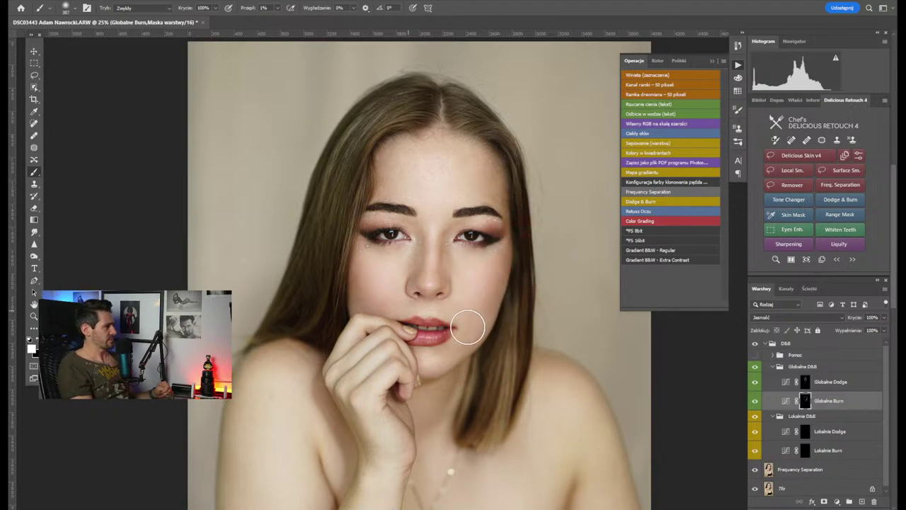
{"action": "left_click", "coordinate": [755, 401]}
{"action": "left_click", "coordinate": [755, 402]}
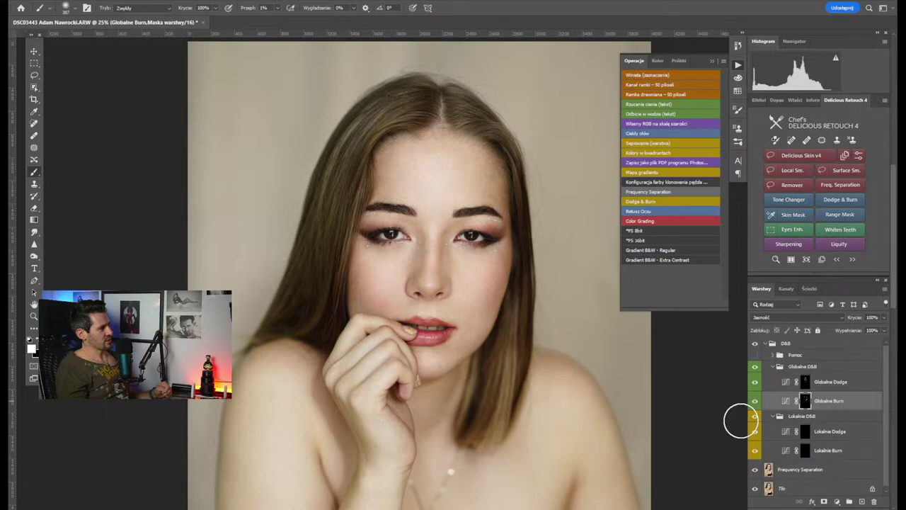
Deepen the shadows beside the nose and on the neck, arms and chest on the Globalne Burn mask
{"action": "mouse_move", "coordinate": [401, 279]}
{"action": "left_mouse_down"}
{"action": "mouse_move", "coordinate": [394, 282]}
{"action": "mouse_move", "coordinate": [416, 256]}
{"action": "left_mouse_up"}
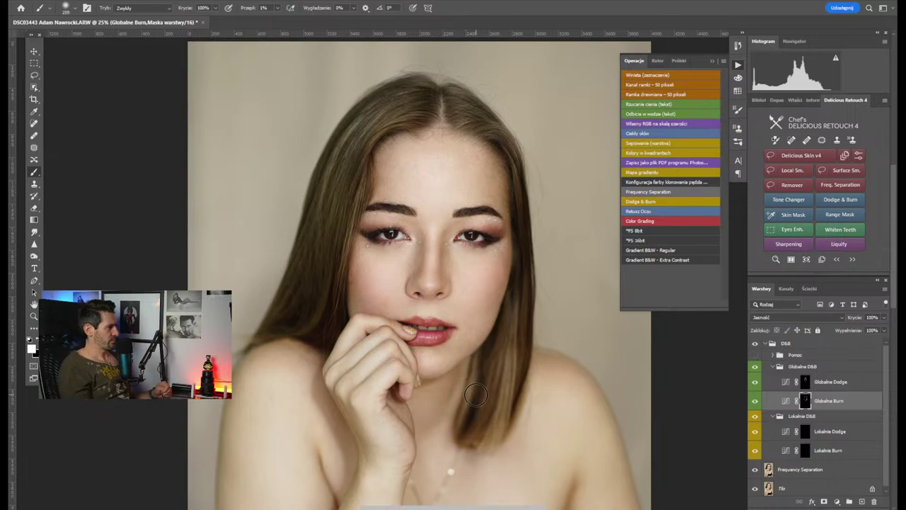
{"action": "left_click_drag", "start_coordinate": [478, 413], "coordinate": [444, 210]}
{"action": "left_click_drag", "start_coordinate": [341, 318], "coordinate": [353, 319]}
{"action": "left_click_drag", "start_coordinate": [351, 372], "coordinate": [412, 289]}
{"action": "left_click_drag", "start_coordinate": [331, 103], "coordinate": [345, 99]}
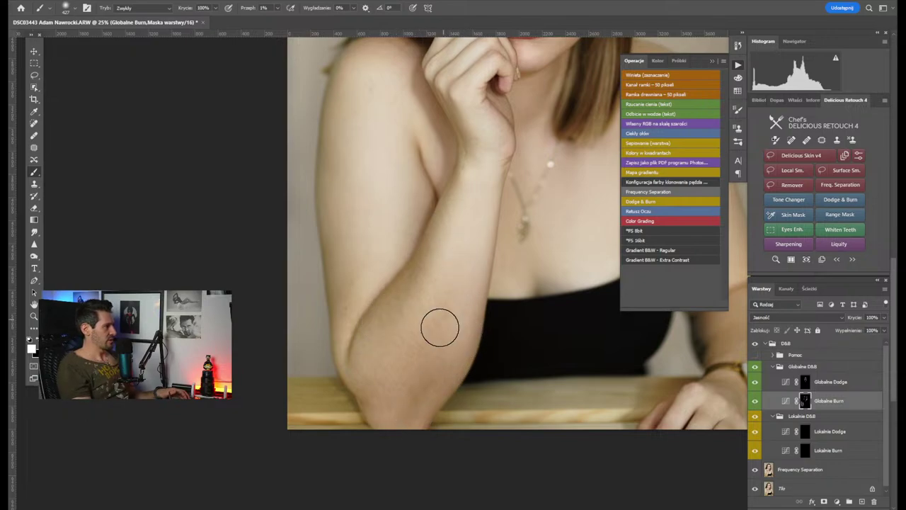
{"action": "left_click_drag", "start_coordinate": [520, 266], "coordinate": [410, 266]}
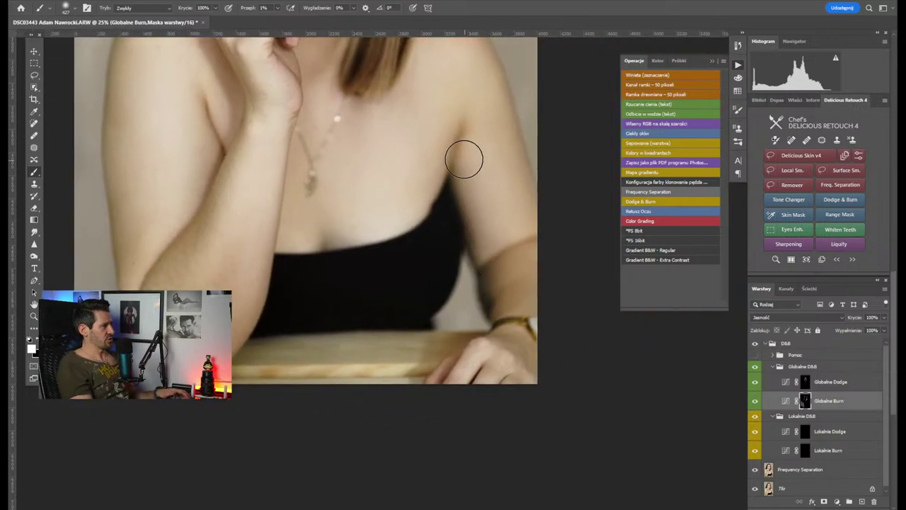
{"action": "left_click_drag", "start_coordinate": [476, 54], "coordinate": [492, 253]}
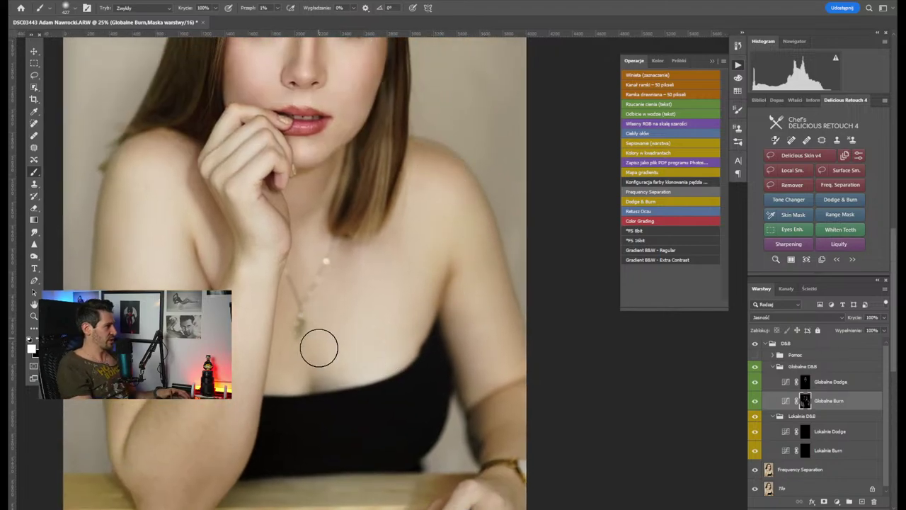
{"action": "left_click_drag", "start_coordinate": [370, 292], "coordinate": [379, 490]}
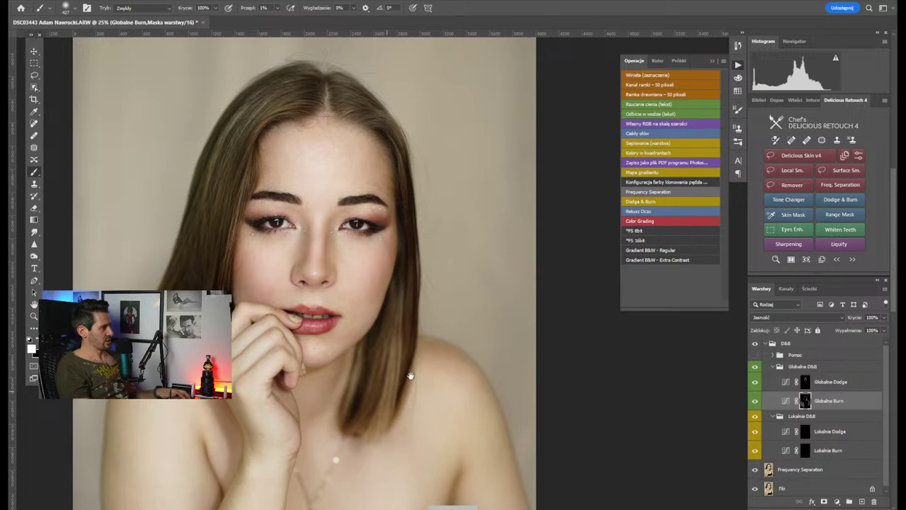
Brighten the cheeks, nose, forehead and finger highlights on the Globalne Dodge mask, varying the brush size for each area
{"action": "left_click", "coordinate": [808, 385]}
{"action": "left_click_drag", "start_coordinate": [382, 281], "coordinate": [355, 276]}
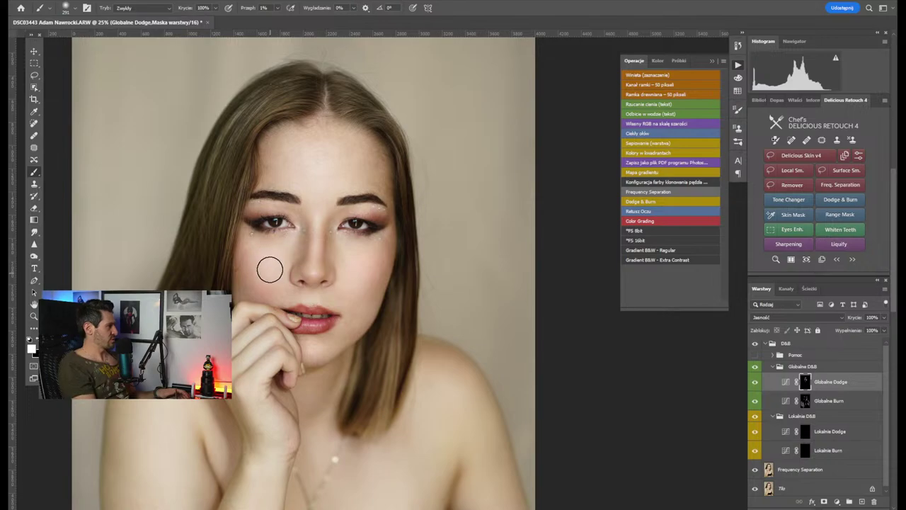
{"action": "left_click_drag", "start_coordinate": [333, 271], "coordinate": [315, 270]}
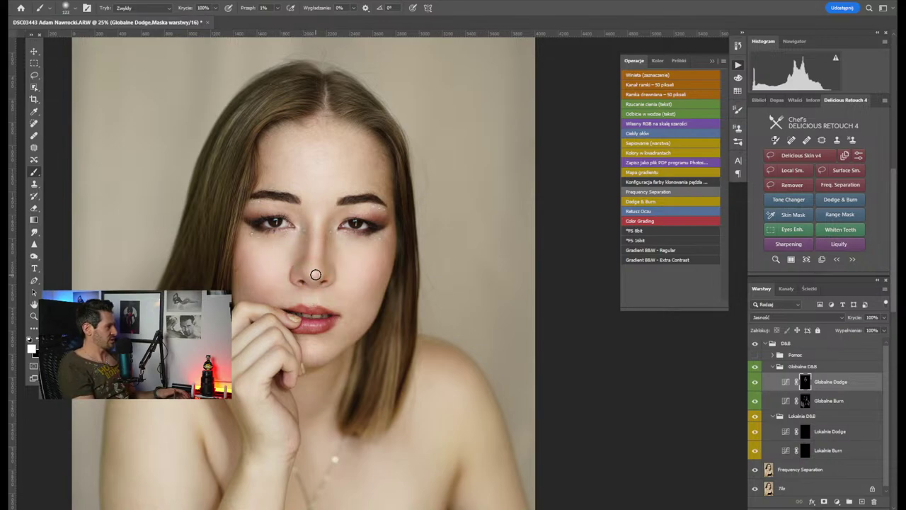
{"action": "left_click_drag", "start_coordinate": [354, 227], "coordinate": [370, 227]}
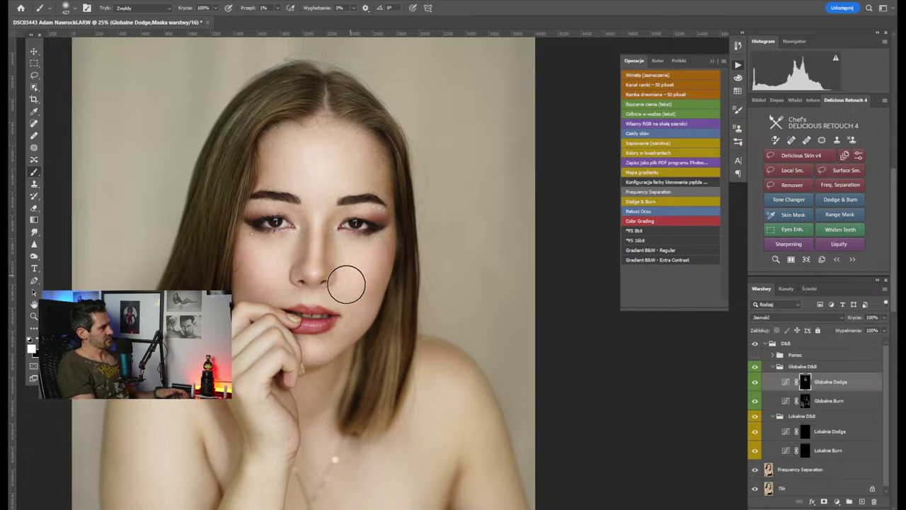
{"action": "left_click_drag", "start_coordinate": [343, 277], "coordinate": [313, 292]}
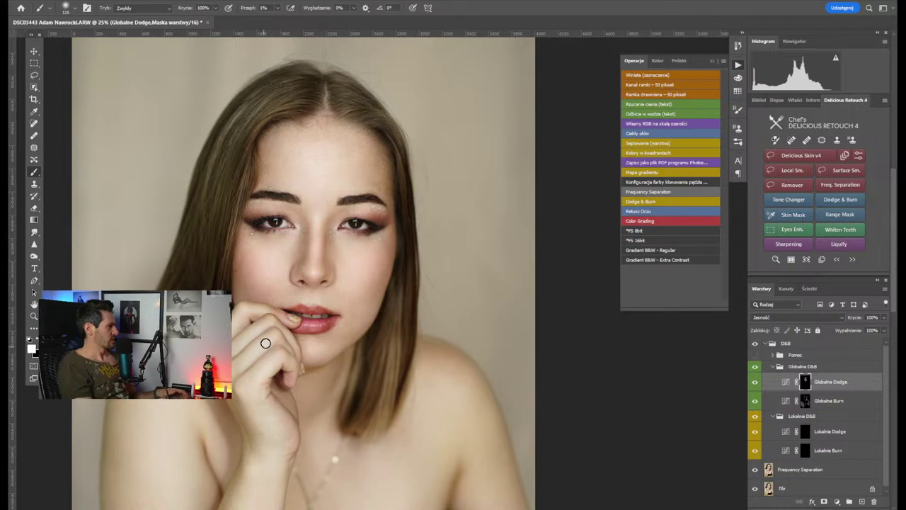
Darken the shaded areas of the raised hand and wrist on the Globalne Burn mask
{"action": "left_click", "coordinate": [806, 401]}
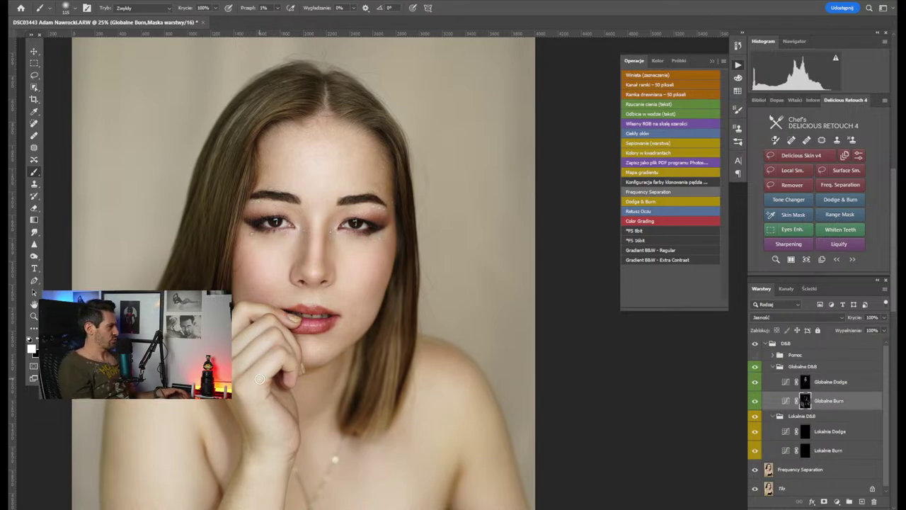
{"action": "left_click_drag", "start_coordinate": [271, 389], "coordinate": [291, 389]}
{"action": "left_click_drag", "start_coordinate": [275, 420], "coordinate": [256, 363]}
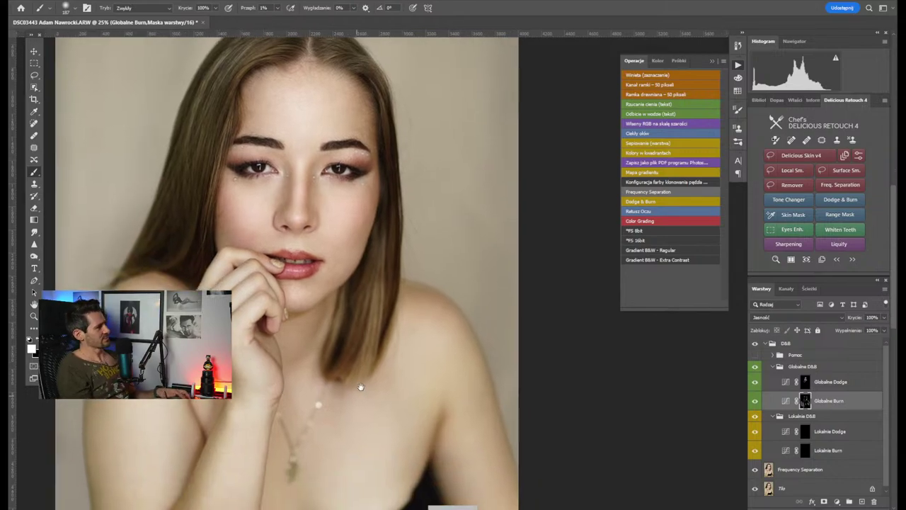
Brighten the hair strands around the head and along the lengths on the Globalne Dodge mask, using a smaller brush at 25% flow
{"action": "left_click_drag", "start_coordinate": [371, 343], "coordinate": [387, 429]}
{"action": "left_click", "coordinate": [806, 383]}
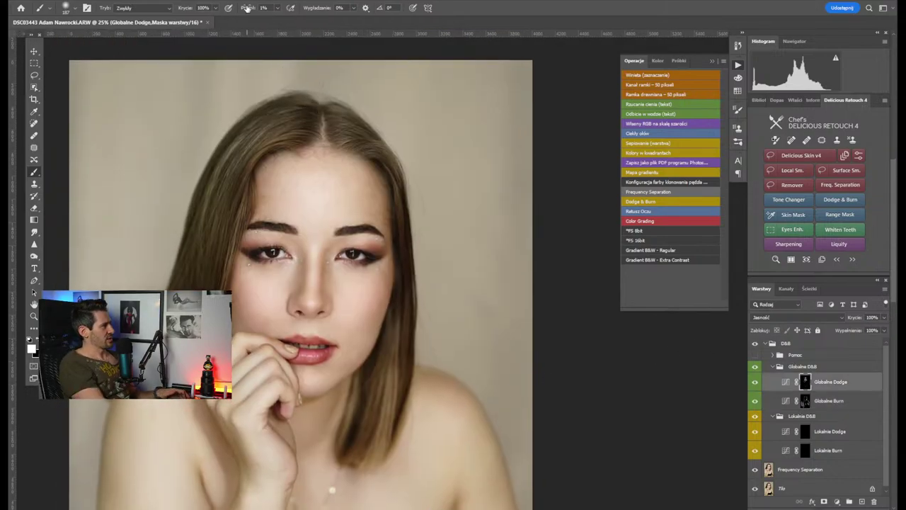
{"action": "left_click_drag", "start_coordinate": [255, 177], "coordinate": [244, 177]}
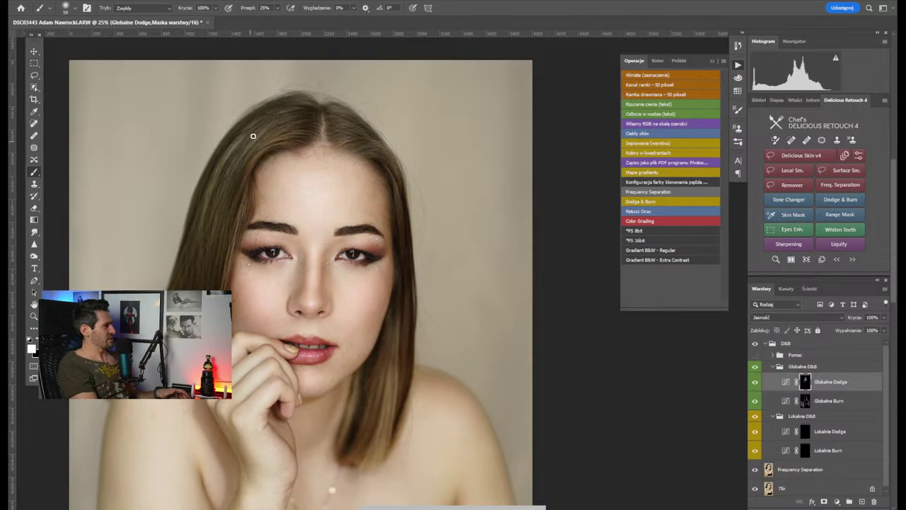
{"action": "left_click_drag", "start_coordinate": [256, 122], "coordinate": [208, 257]}
{"action": "left_click_drag", "start_coordinate": [257, 163], "coordinate": [223, 288]}
{"action": "left_click_drag", "start_coordinate": [223, 221], "coordinate": [280, 121]}
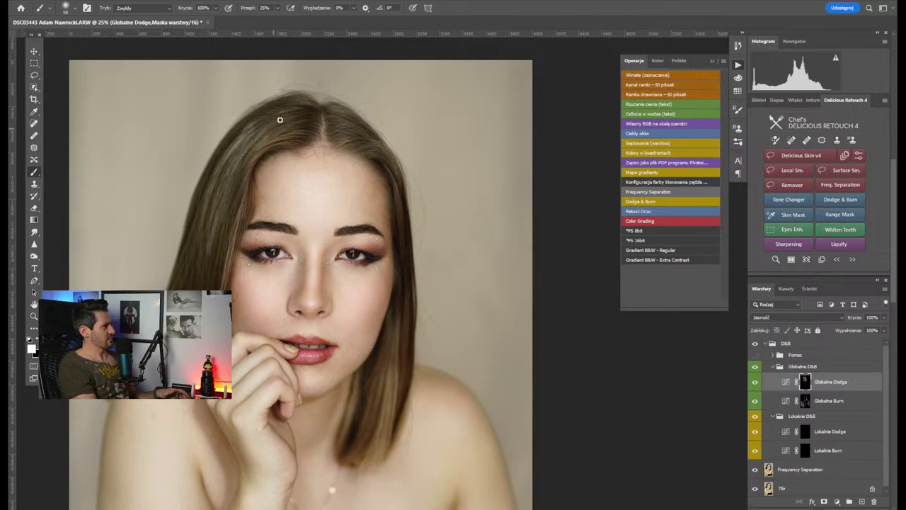
{"action": "left_click_drag", "start_coordinate": [395, 370], "coordinate": [392, 351]}
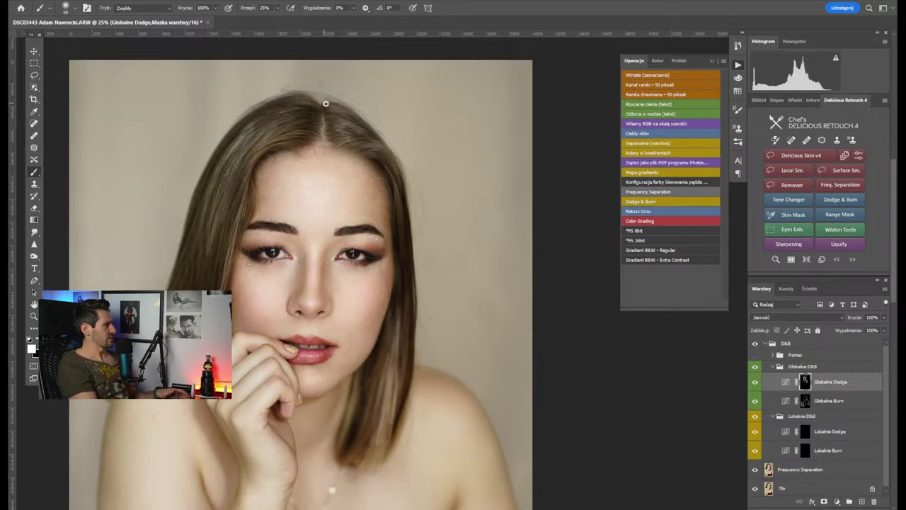
{"action": "left_click_drag", "start_coordinate": [281, 109], "coordinate": [251, 132]}
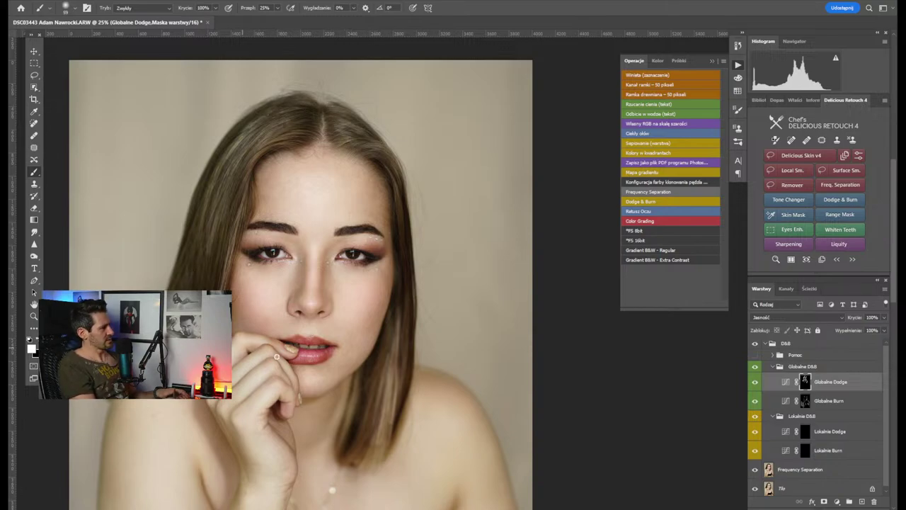
Compare the portrait with the D&B group off and on, both close up and in the whole picture
{"action": "key", "text": "ctrl+plus"}
{"action": "left_click", "coordinate": [755, 343]}
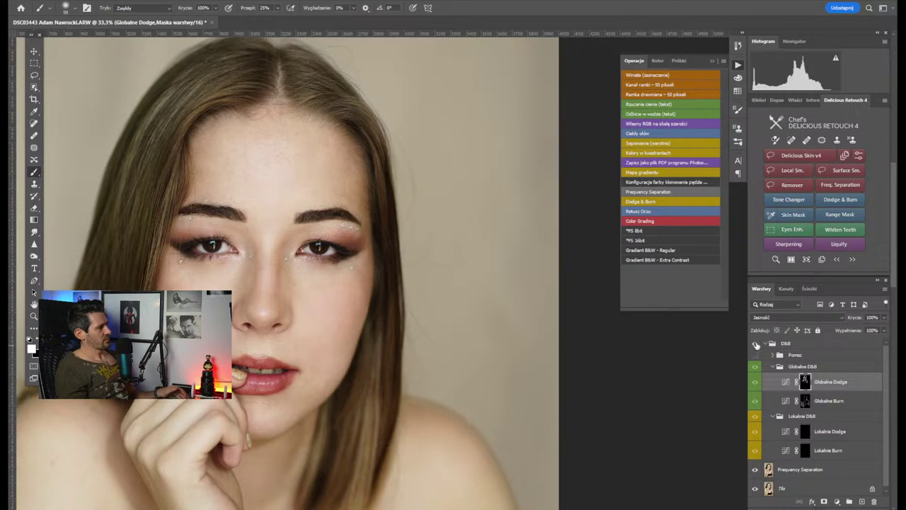
{"action": "left_click", "coordinate": [755, 344]}
{"action": "left_click", "coordinate": [754, 343]}
{"action": "left_click", "coordinate": [755, 343]}
{"action": "key", "text": "ctrl+minus"}
{"action": "key", "text": "ctrl+minus"}
{"action": "key", "text": "ctrl+minus"}
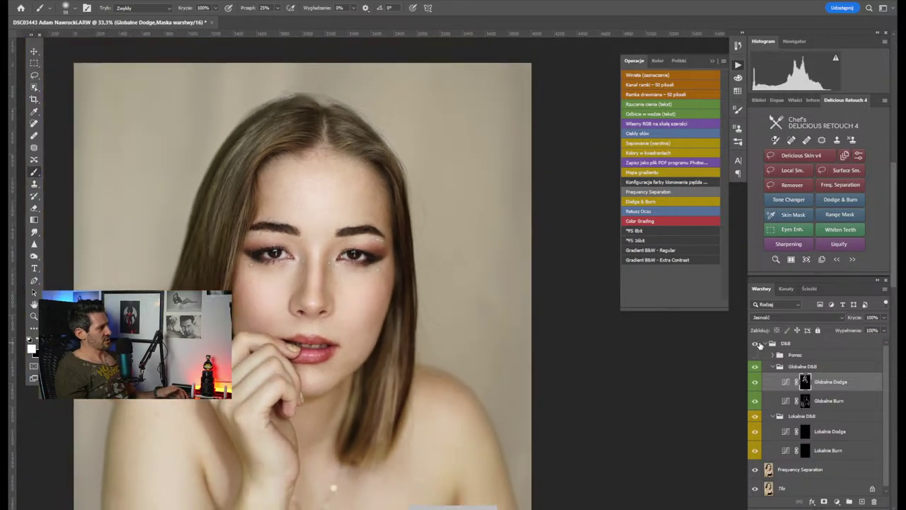
{"action": "left_click", "coordinate": [755, 344]}
{"action": "left_click", "coordinate": [755, 344]}
{"action": "left_click", "coordinate": [755, 343]}
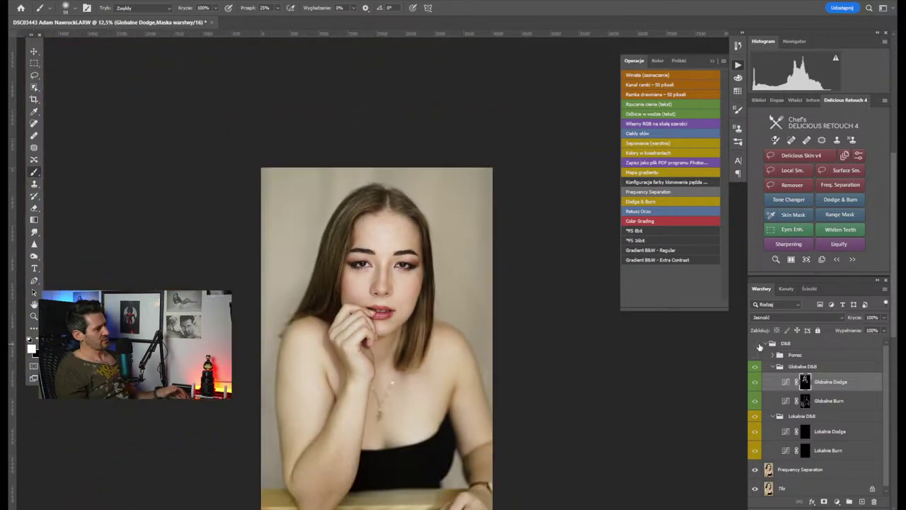
{"action": "left_click", "coordinate": [754, 343]}
{"action": "key", "text": "ctrl+plus"}
{"action": "key", "text": "ctrl+plus"}
{"action": "left_click", "coordinate": [758, 345]}
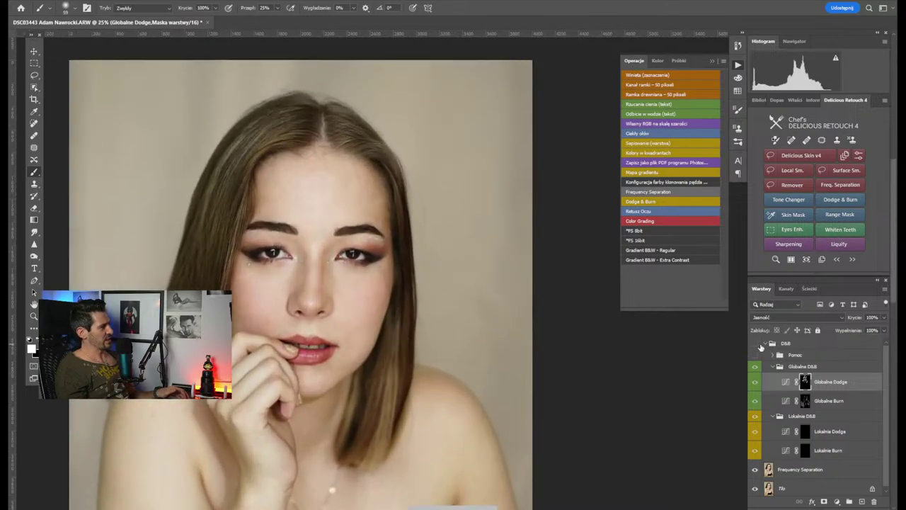
{"action": "left_click", "coordinate": [758, 345]}
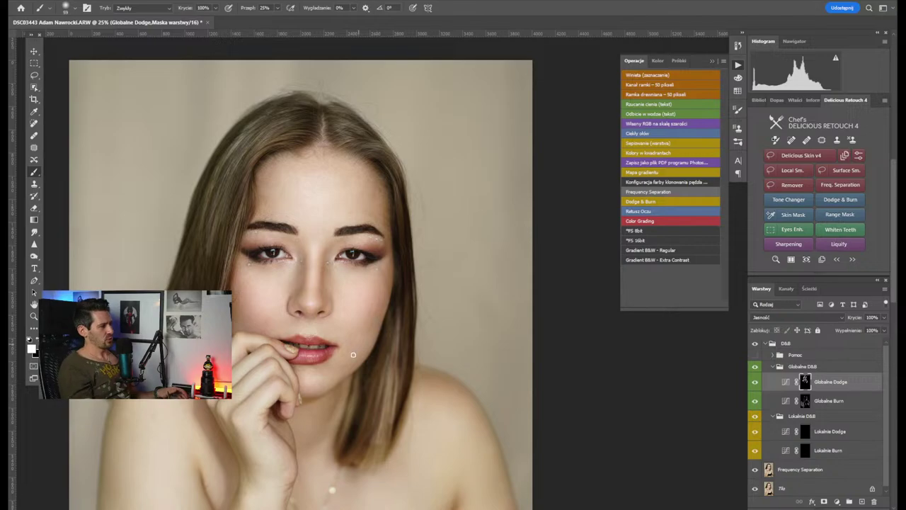
{"action": "left_click", "coordinate": [754, 344]}
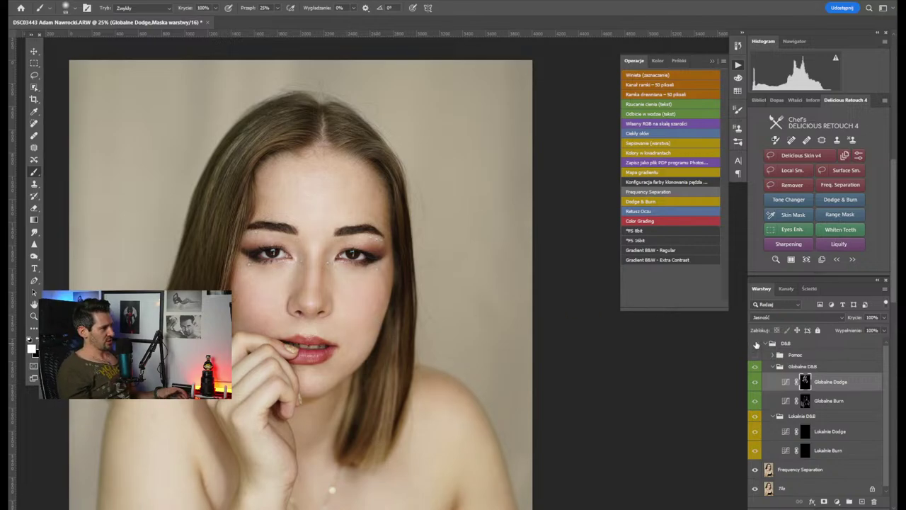
{"action": "left_click", "coordinate": [755, 343]}
{"action": "left_click", "coordinate": [755, 344]}
{"action": "left_click", "coordinate": [756, 344]}
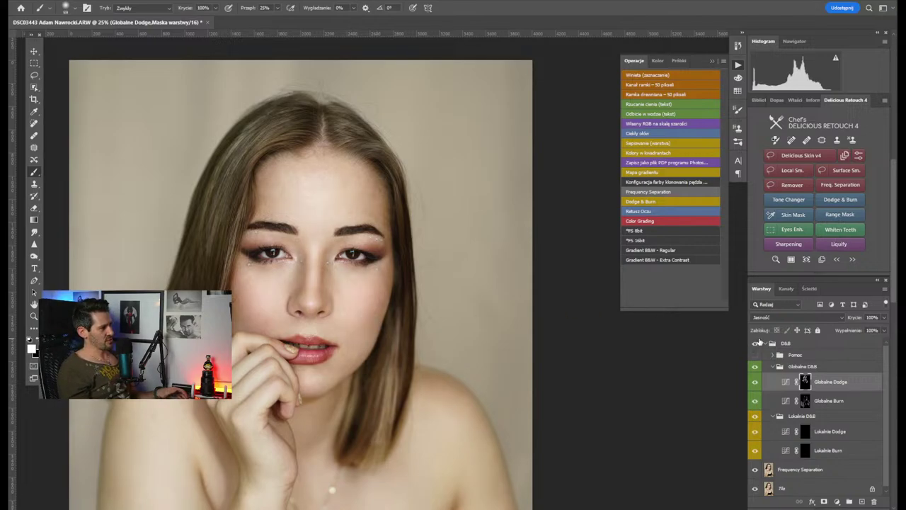
{"action": "left_click", "coordinate": [756, 344]}
{"action": "left_click", "coordinate": [755, 344]}
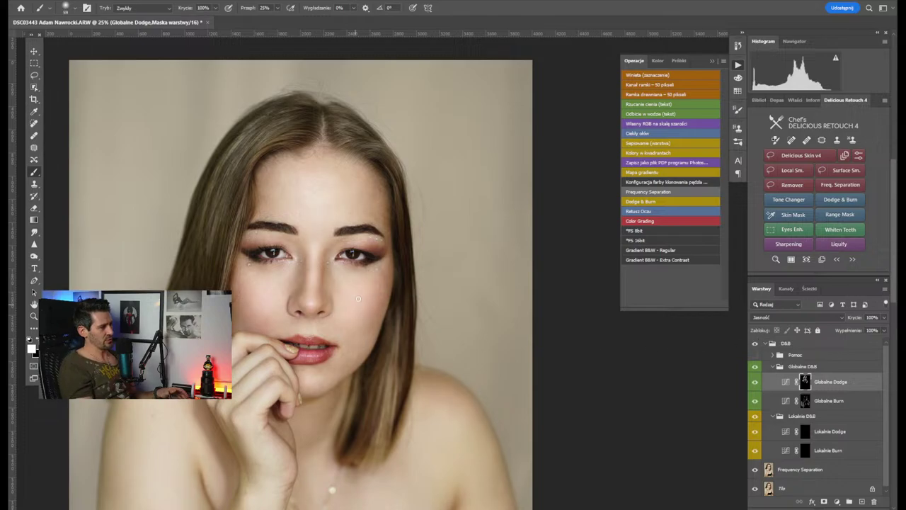
Refine the Globalne Burn mask with black as the painting colour and the brush enlarged to 625 px
{"action": "left_click", "coordinate": [806, 401]}
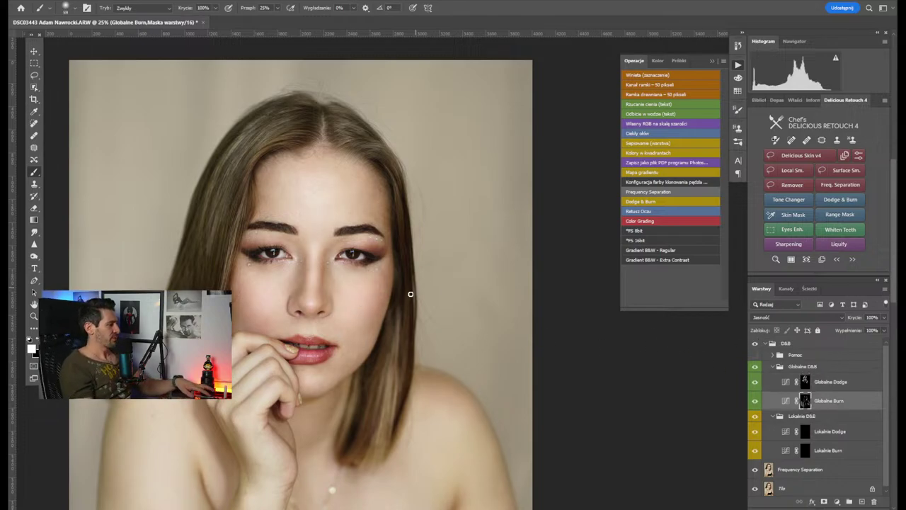
{"action": "left_click_drag", "start_coordinate": [314, 324], "coordinate": [319, 310], "text": "alt"}
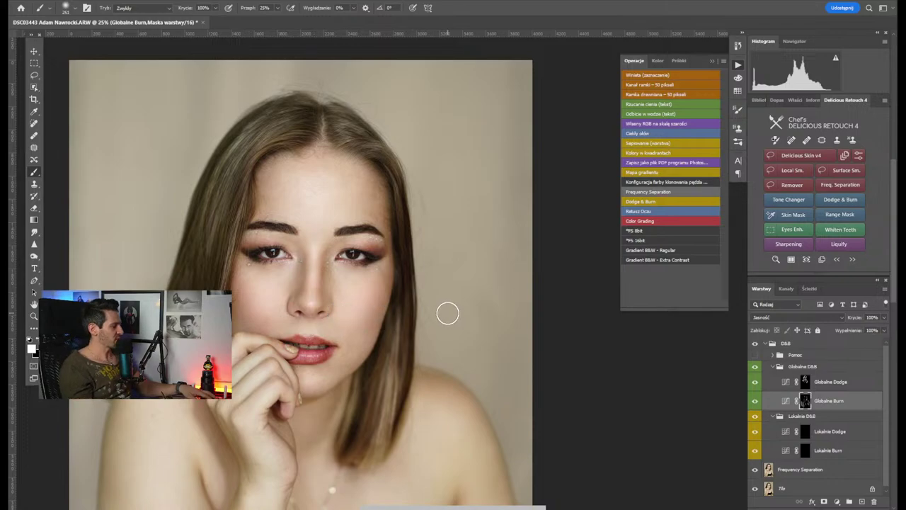
{"action": "key", "text": "x"}
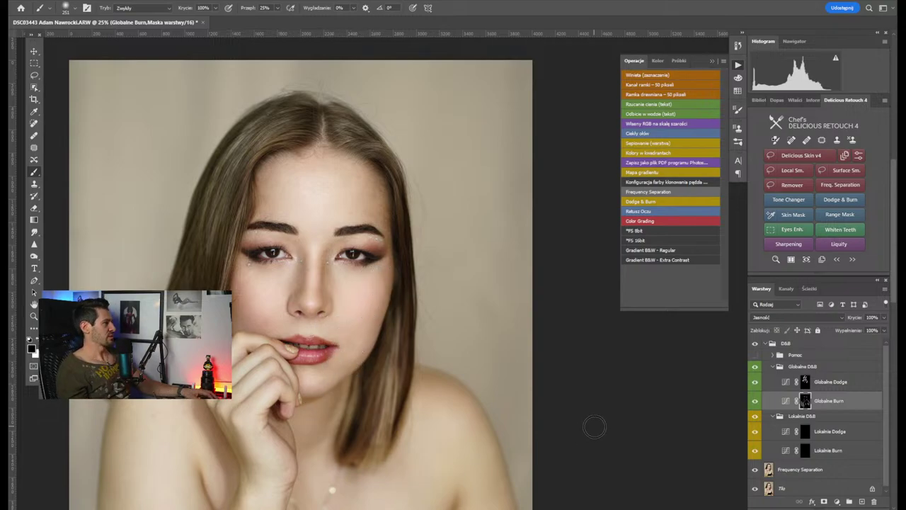
{"action": "key", "text": "ctrl+minus"}
{"action": "key", "text": "ctrl+minus"}
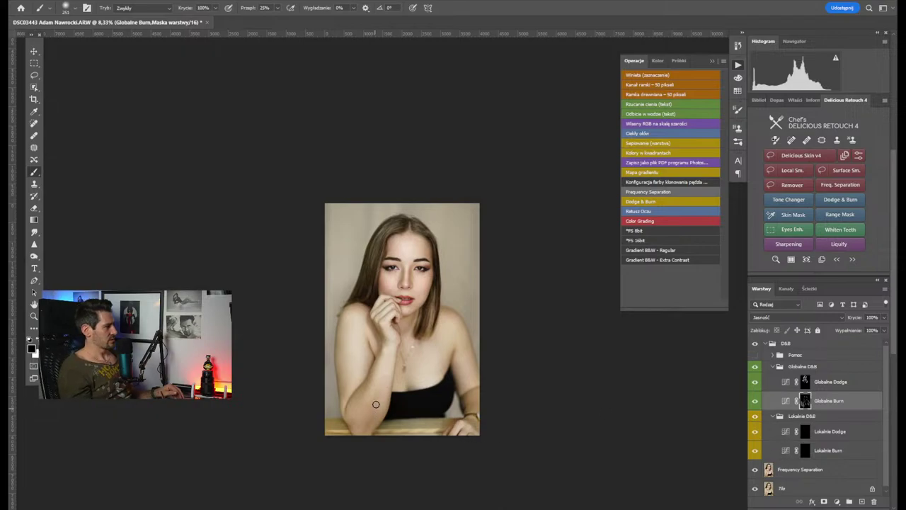
{"action": "left_click_drag", "start_coordinate": [375, 396], "coordinate": [383, 397]}
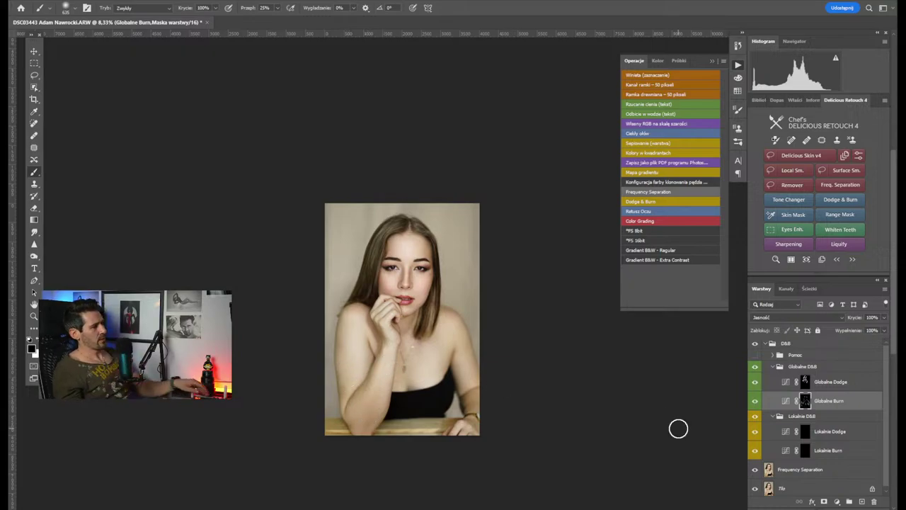
Merge the D&B group and the Frequency Separation layer into a single layer
{"action": "left_click", "coordinate": [803, 345]}
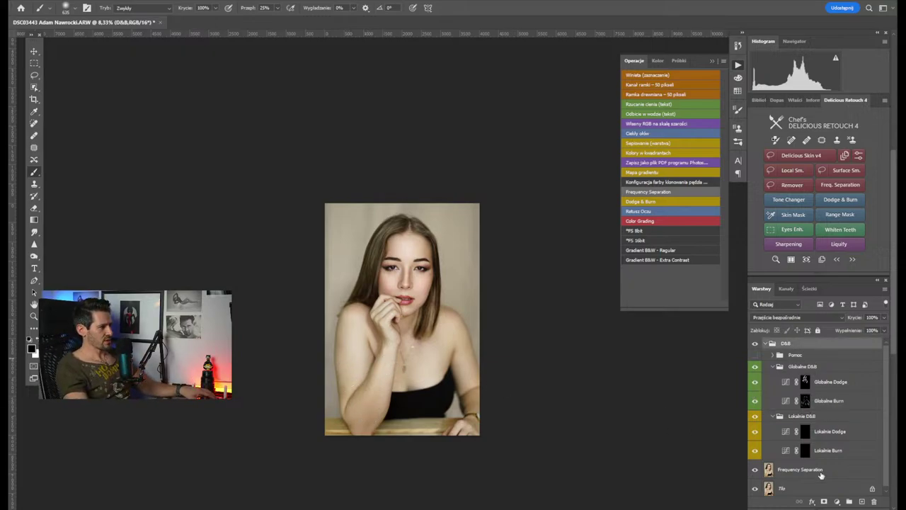
{"action": "left_click", "coordinate": [832, 472], "text": "shift"}
{"action": "right_click", "coordinate": [788, 468]}
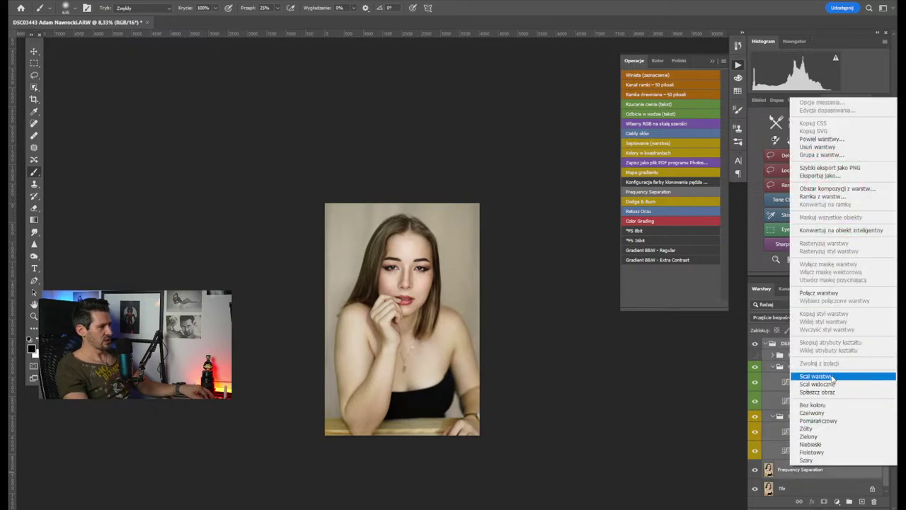
{"action": "left_click", "coordinate": [790, 375]}
Compare the merged D&B layer with the original background by hiding and showing it at different magnifications
{"action": "left_click", "coordinate": [755, 347]}
{"action": "left_click", "coordinate": [755, 347]}
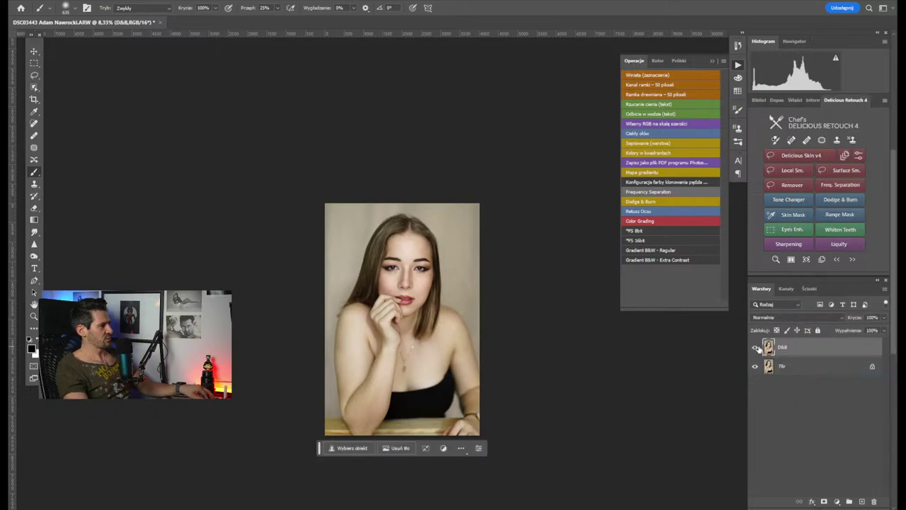
{"action": "left_click", "coordinate": [755, 347]}
{"action": "left_click", "coordinate": [755, 347]}
{"action": "key", "text": "ctrl+plus"}
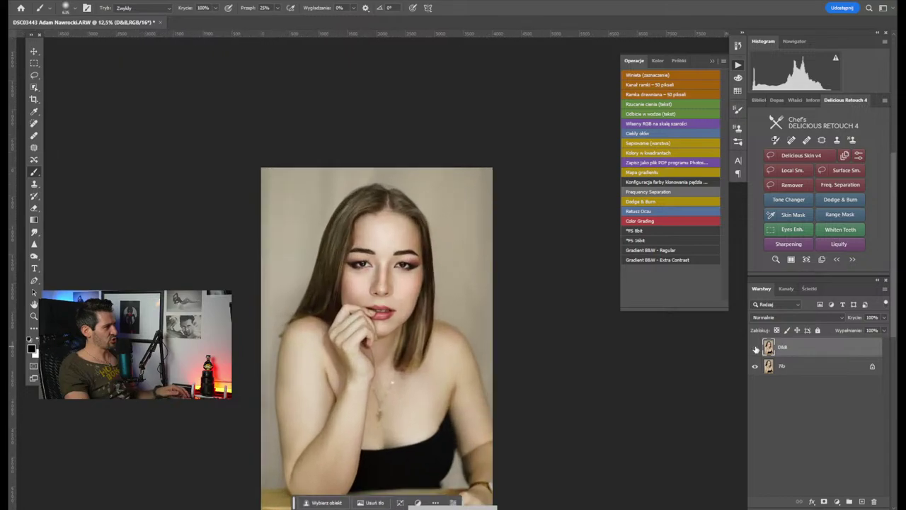
{"action": "left_click", "coordinate": [755, 347]}
{"action": "left_click", "coordinate": [755, 347]}
{"action": "left_click", "coordinate": [754, 347]}
{"action": "left_click", "coordinate": [755, 347]}
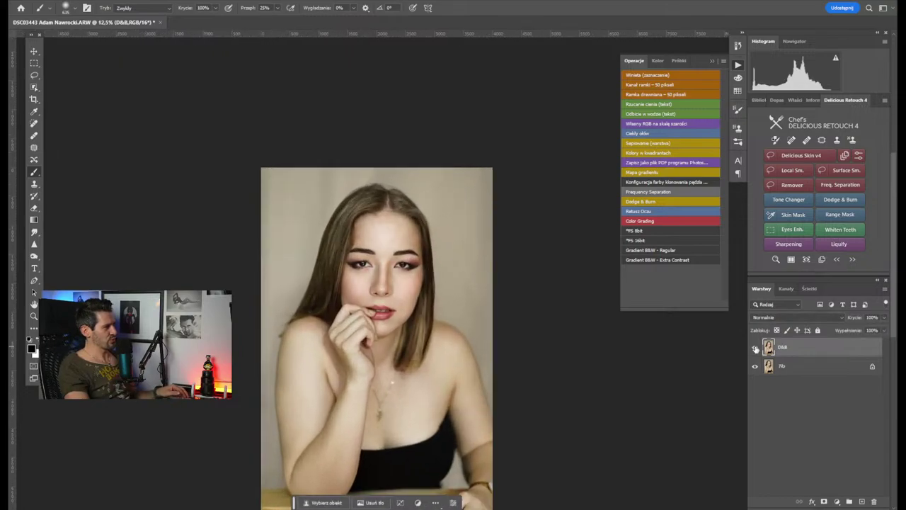
{"action": "key", "text": "ctrl+plus"}
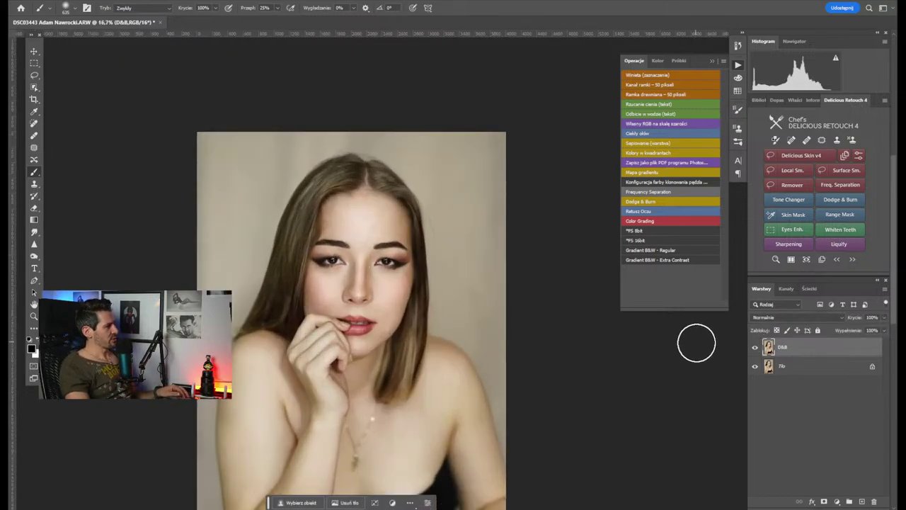
Run the Retusz Oczu action and brighten the irises in white on its overlay layer, raising opacity to 82% and flow to 87%
{"action": "left_click", "coordinate": [652, 212]}
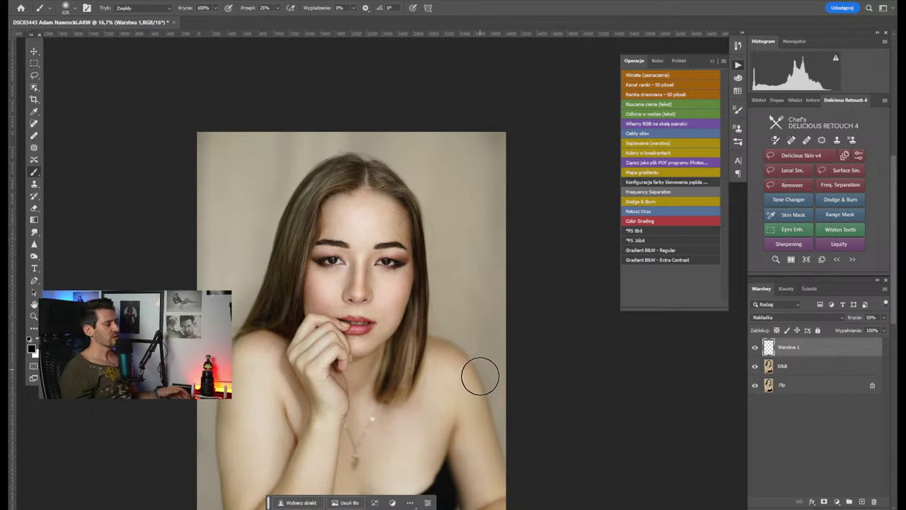
{"action": "key", "text": "ctrl+plus"}
{"action": "key", "text": "ctrl+plus"}
{"action": "key", "text": "ctrl+plus"}
{"action": "key", "text": "ctrl+plus"}
{"action": "left_click_drag", "start_coordinate": [344, 272], "coordinate": [579, 345]}
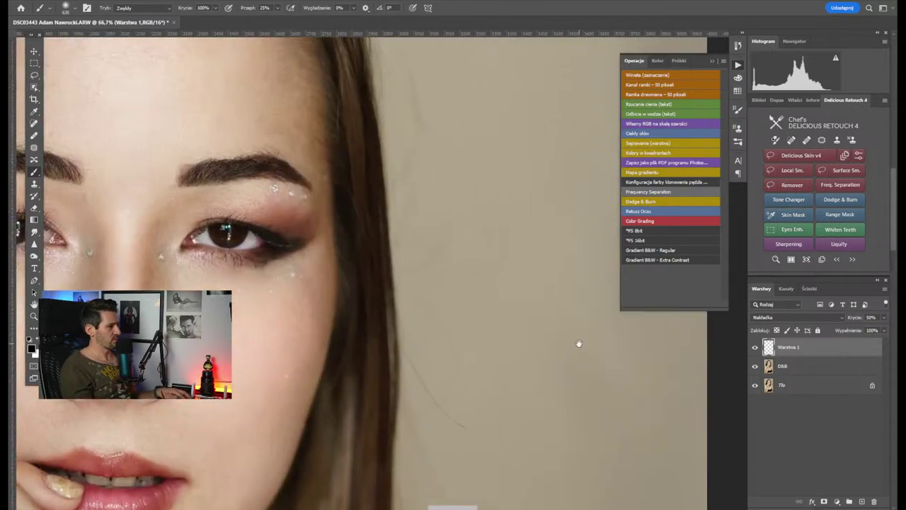
{"action": "mouse_move", "coordinate": [358, 288]}
{"action": "left_mouse_down"}
{"action": "mouse_move", "coordinate": [474, 329]}
{"action": "mouse_move", "coordinate": [473, 318]}
{"action": "left_mouse_up"}
{"action": "left_click_drag", "start_coordinate": [549, 323], "coordinate": [463, 333]}
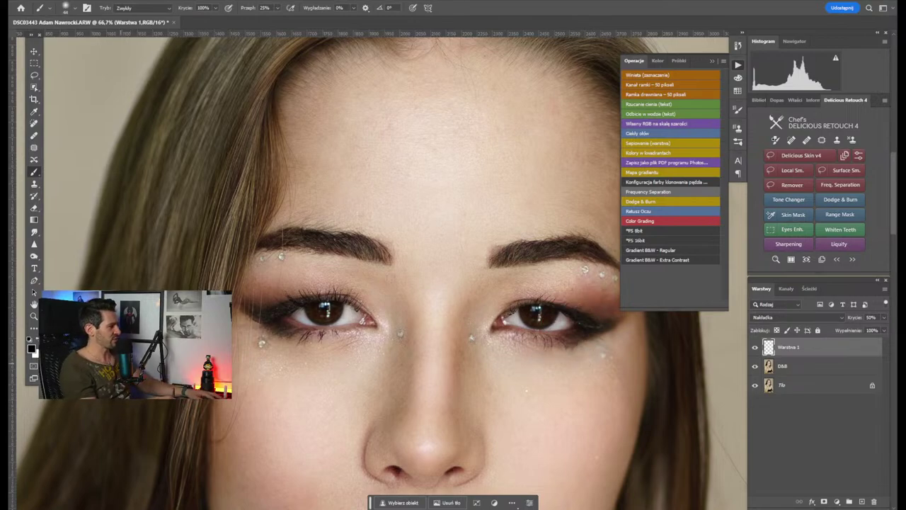
{"action": "key", "text": "x"}
{"action": "left_click_drag", "start_coordinate": [535, 319], "coordinate": [533, 320]}
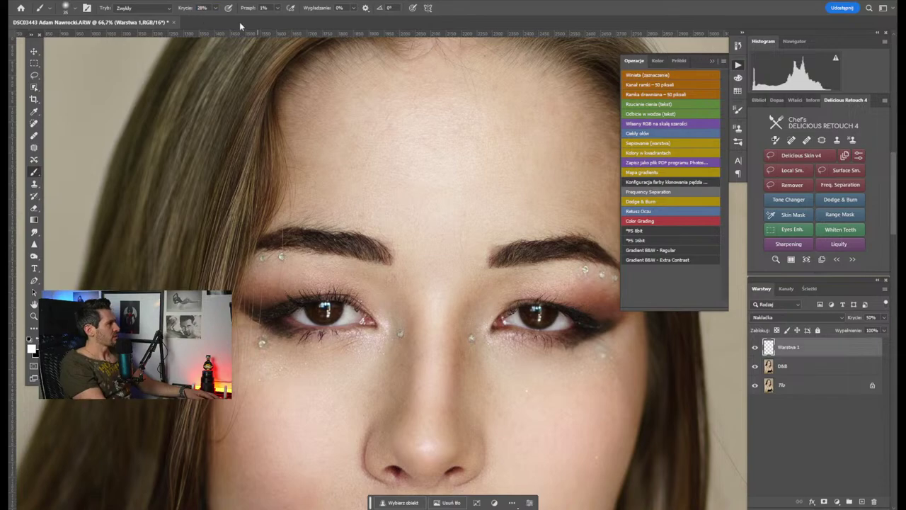
{"action": "left_click_drag", "start_coordinate": [248, 8], "coordinate": [257, 13]}
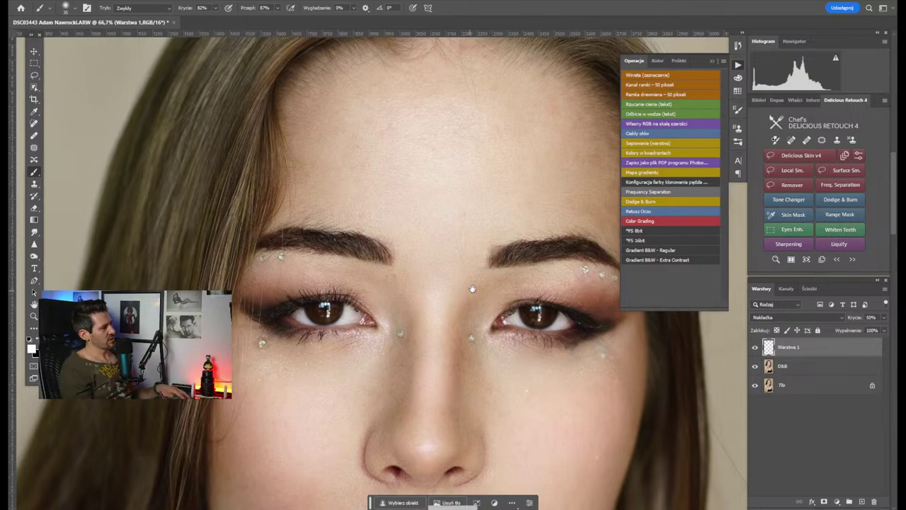
Merge the eye-brightening overlay layer with the D&B layer beneath it
{"action": "left_click_drag", "start_coordinate": [472, 288], "coordinate": [418, 330]}
{"action": "key", "text": "ctrl+minus"}
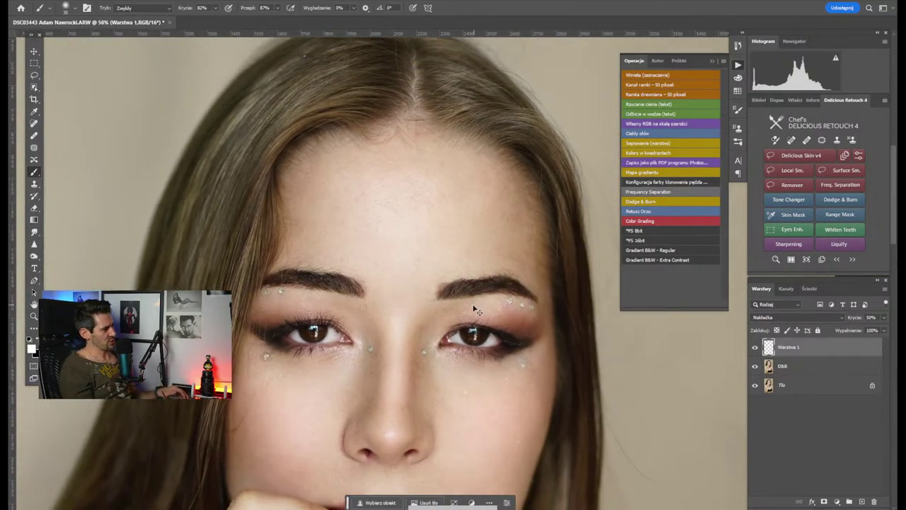
{"action": "scroll", "coordinate": [473, 307], "scroll_direction": "up", "scroll_amount": 3}
{"action": "mouse_move", "coordinate": [396, 374]}
{"action": "left_mouse_down"}
{"action": "mouse_move", "coordinate": [422, 234]}
{"action": "mouse_move", "coordinate": [413, 210]}
{"action": "mouse_move", "coordinate": [420, 214]}
{"action": "left_mouse_up"}
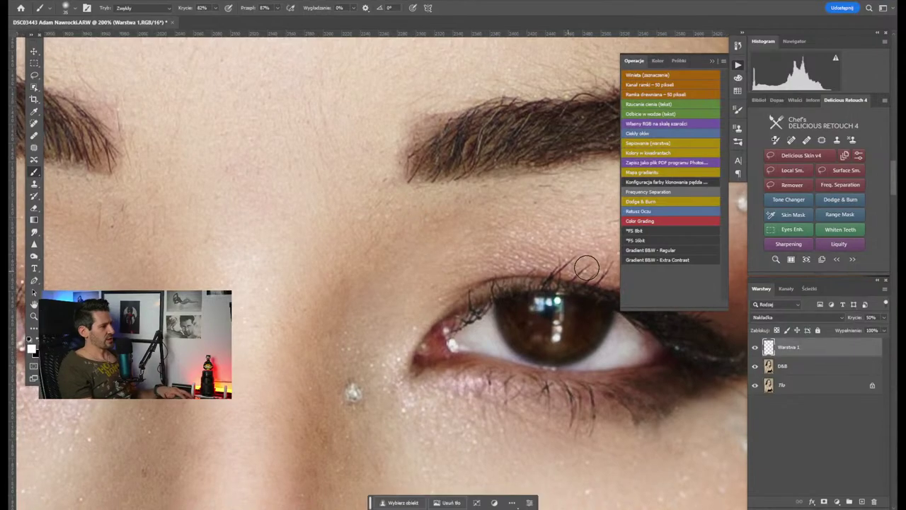
{"action": "right_click", "coordinate": [832, 368]}
{"action": "left_click", "coordinate": [825, 283]}
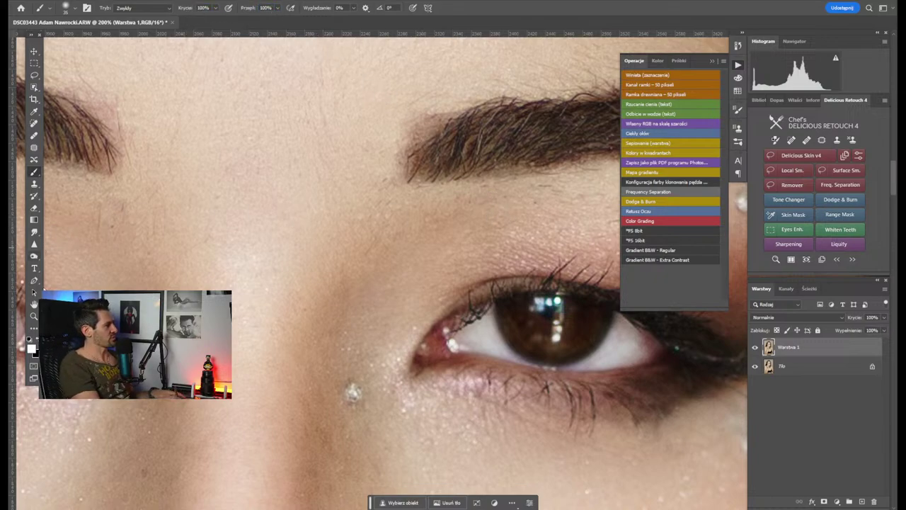
Add an empty layer above the retouched layer and set a small black brush of 3 px with 44% hardness
{"action": "key", "text": "x"}
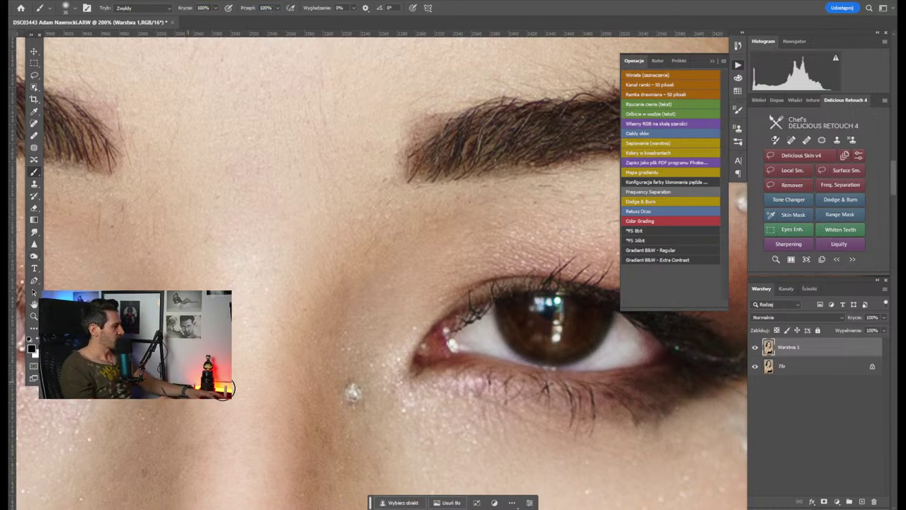
{"action": "left_click", "coordinate": [861, 501]}
{"action": "mouse_move", "coordinate": [274, 241]}
{"action": "left_mouse_down"}
{"action": "mouse_move", "coordinate": [261, 248]}
{"action": "mouse_move", "coordinate": [261, 280]}
{"action": "left_mouse_up"}
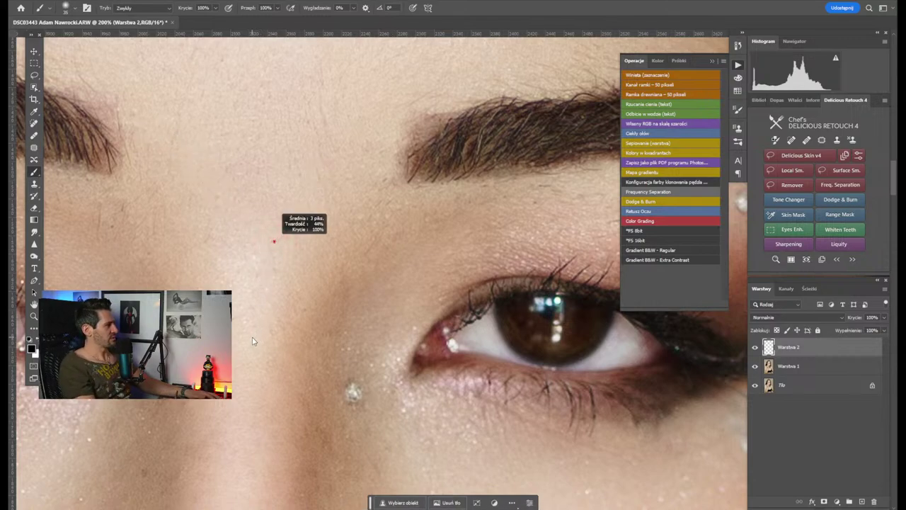
{"action": "left_click_drag", "start_coordinate": [253, 341], "coordinate": [250, 338]}
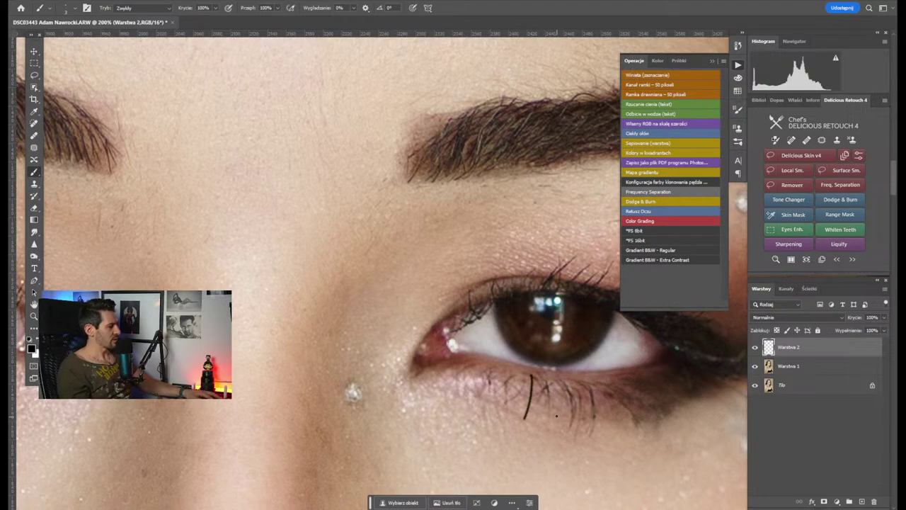
Try thinner black lash strokes beneath the eye on the image's right side, undoing each attempt
{"action": "key", "text": "ctrl+z"}
{"action": "left_click_drag", "start_coordinate": [538, 390], "coordinate": [535, 394]}
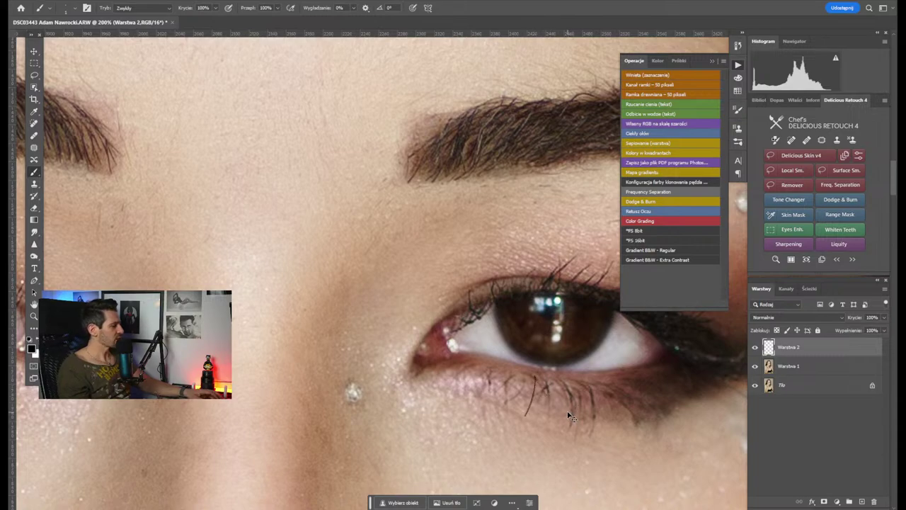
{"action": "key", "text": "ctrl+z"}
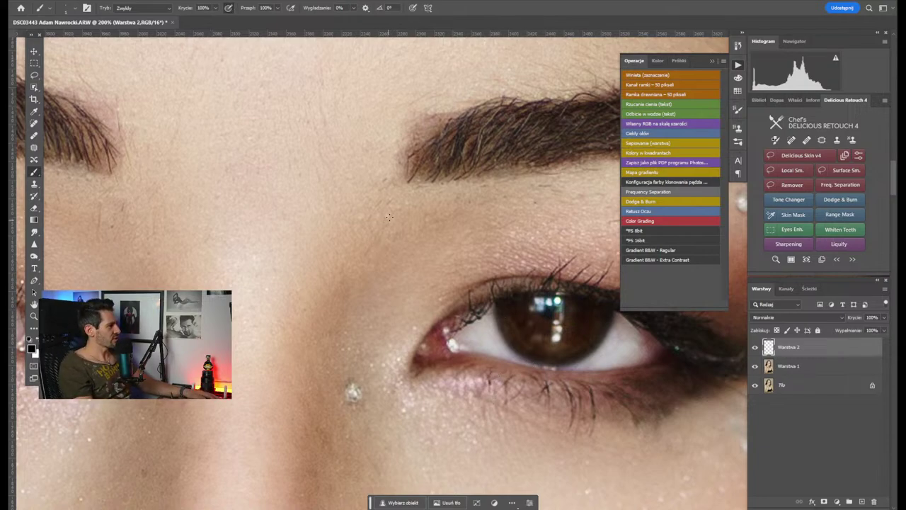
{"action": "key", "text": "ctrl+z"}
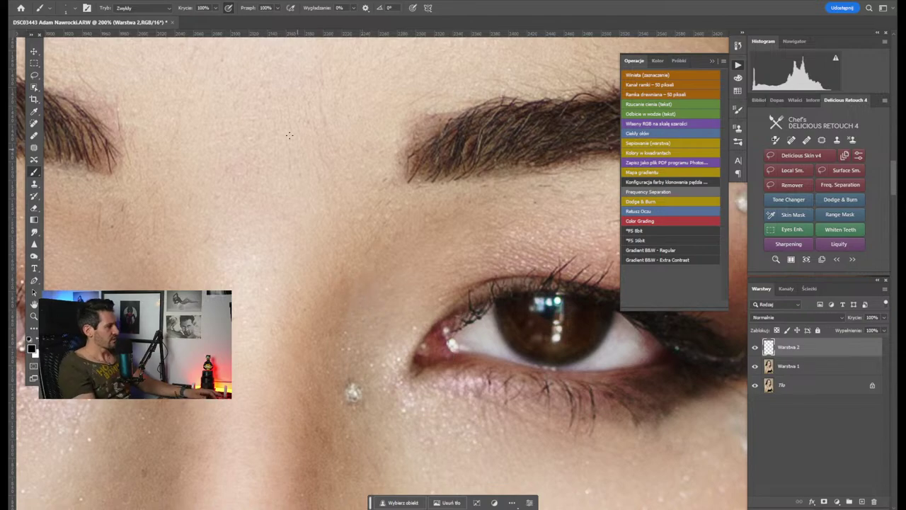
Try long curved brush strokes on the forehead using pen pressure for opacity, and undo them
{"action": "left_click_drag", "start_coordinate": [293, 136], "coordinate": [270, 309]}
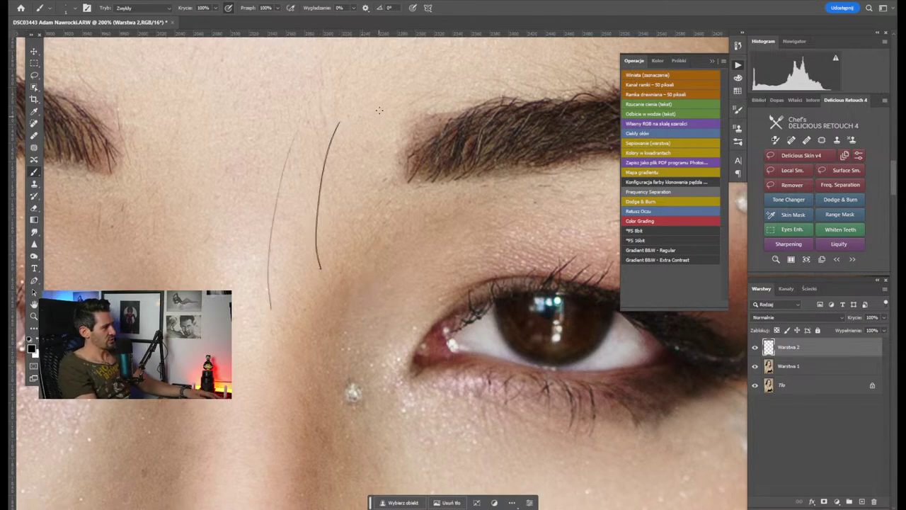
{"action": "left_click_drag", "start_coordinate": [379, 110], "coordinate": [361, 236]}
{"action": "key", "text": "ctrl+z"}
{"action": "key", "text": "ctrl+z"}
{"action": "key", "text": "ctrl+z"}
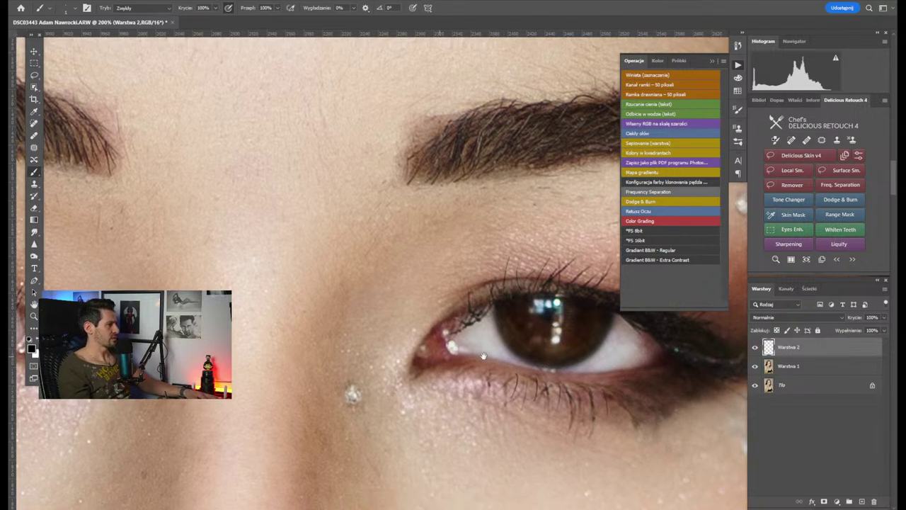
Draw fine black eyelashes around both eyes on the new layer and lower that layer's opacity to 74%
{"action": "left_click_drag", "start_coordinate": [267, 354], "coordinate": [505, 347]}
{"action": "left_click_drag", "start_coordinate": [356, 337], "coordinate": [422, 294]}
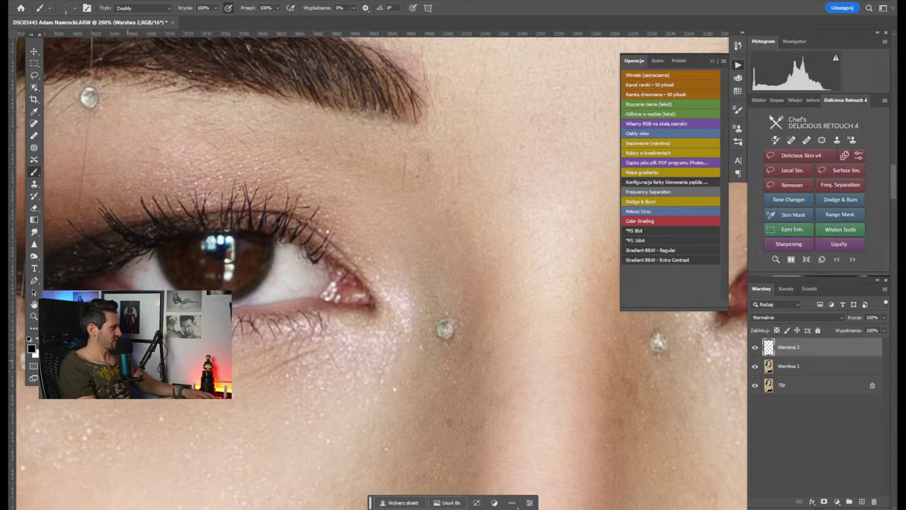
{"action": "left_click_drag", "start_coordinate": [448, 335], "coordinate": [387, 318]}
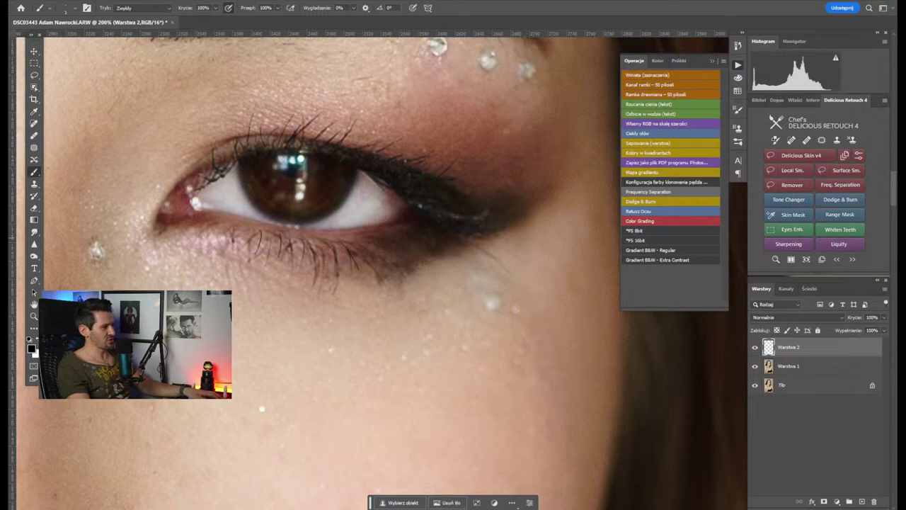
{"action": "left_click", "coordinate": [884, 319]}
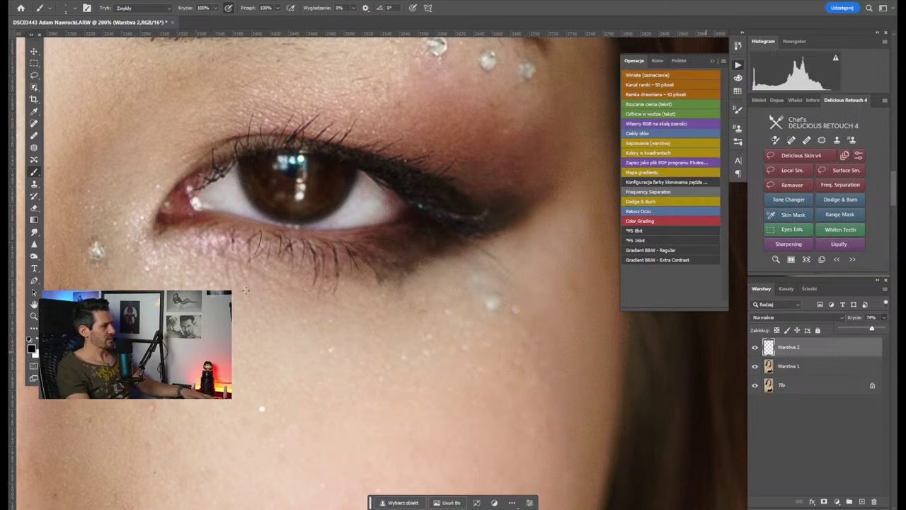
Merge the eyelash layer with the retouched layer beneath it and duplicate the merged layer
{"action": "key", "text": "ctrl+minus"}
{"action": "key", "text": "ctrl+minus"}
{"action": "key", "text": "ctrl+minus"}
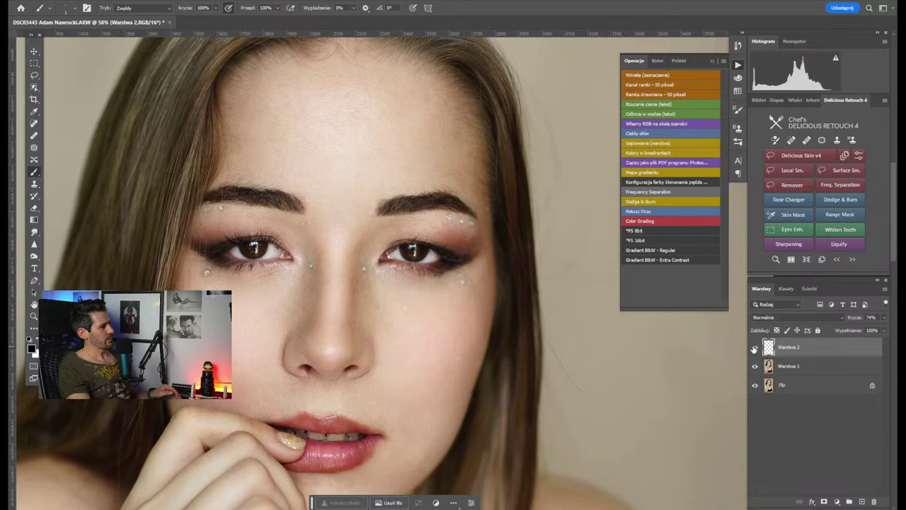
{"action": "key", "text": "ctrl+minus"}
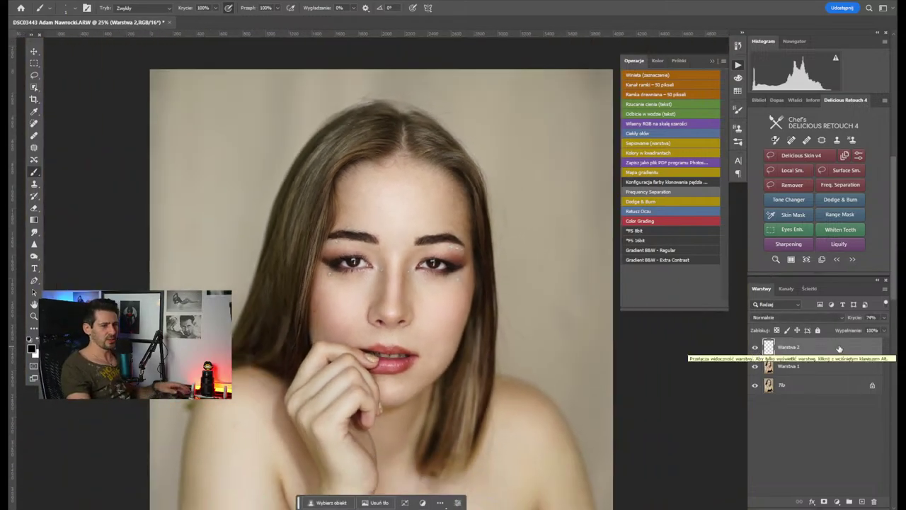
{"action": "left_click", "coordinate": [848, 366], "text": "shift"}
{"action": "right_click", "coordinate": [849, 367]}
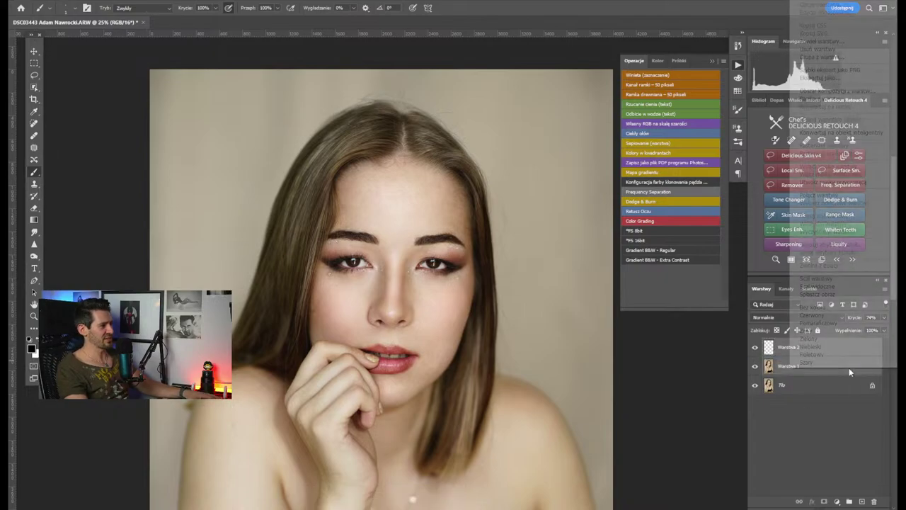
{"action": "left_click", "coordinate": [837, 281]}
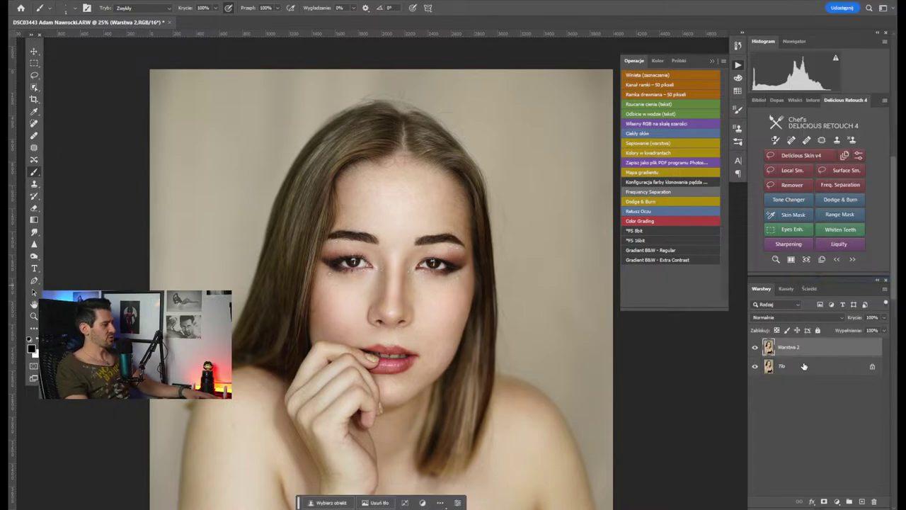
{"action": "key", "text": "ctrl+j"}
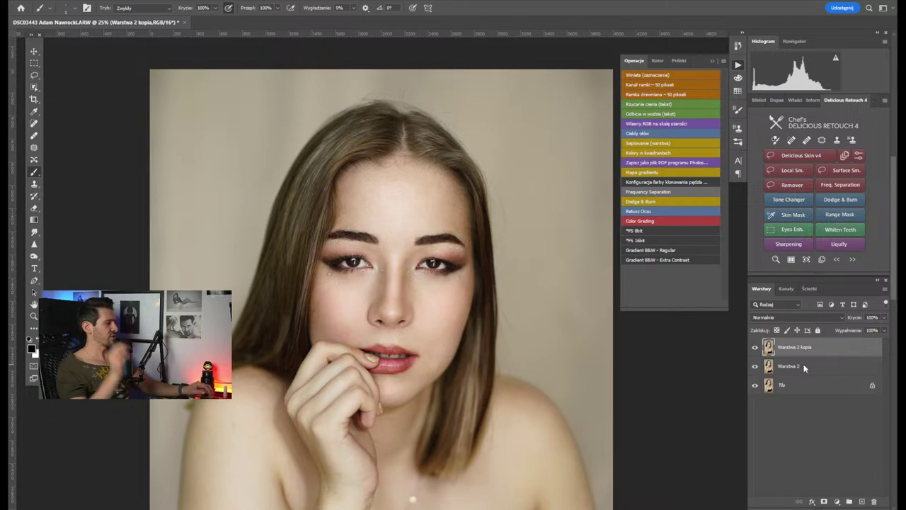
Open Liquify on the duplicated layer and warp the outer edge of the raised arm with a brush size of 1200
{"action": "key", "text": "ctrl+shift+x"}
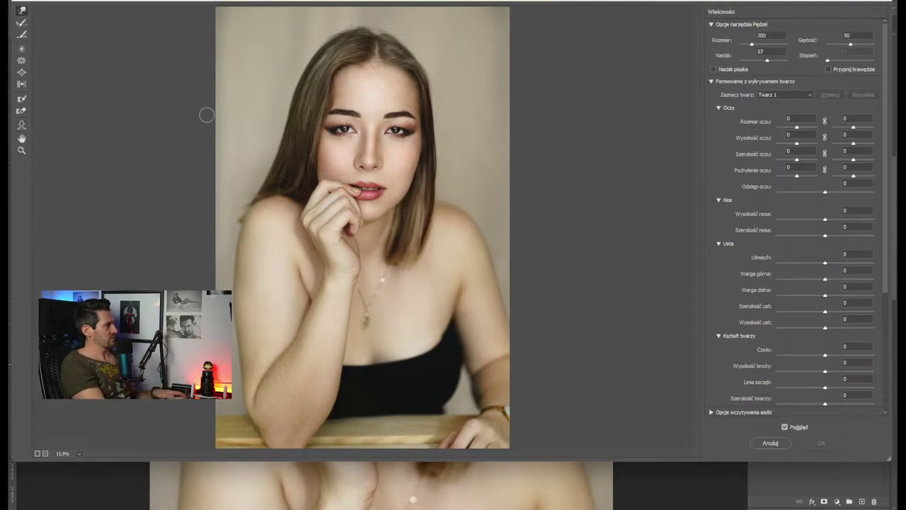
{"action": "key", "text": "ctrl+plus"}
{"action": "key", "text": "bracketright"}
{"action": "key", "text": "bracketright"}
{"action": "key", "text": "bracketright"}
{"action": "key", "text": "bracketright"}
{"action": "key", "text": "ctrl+minus"}
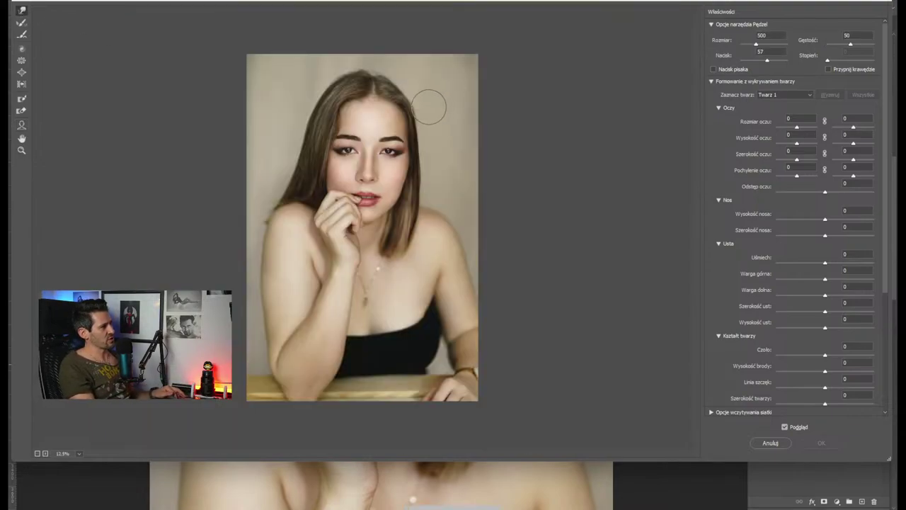
{"action": "key", "text": "bracketright"}
{"action": "key", "text": "bracketright"}
{"action": "key", "text": "bracketright"}
{"action": "key", "text": "bracketright"}
{"action": "key", "text": "bracketright"}
{"action": "key", "text": "bracketright"}
{"action": "key", "text": "bracketright"}
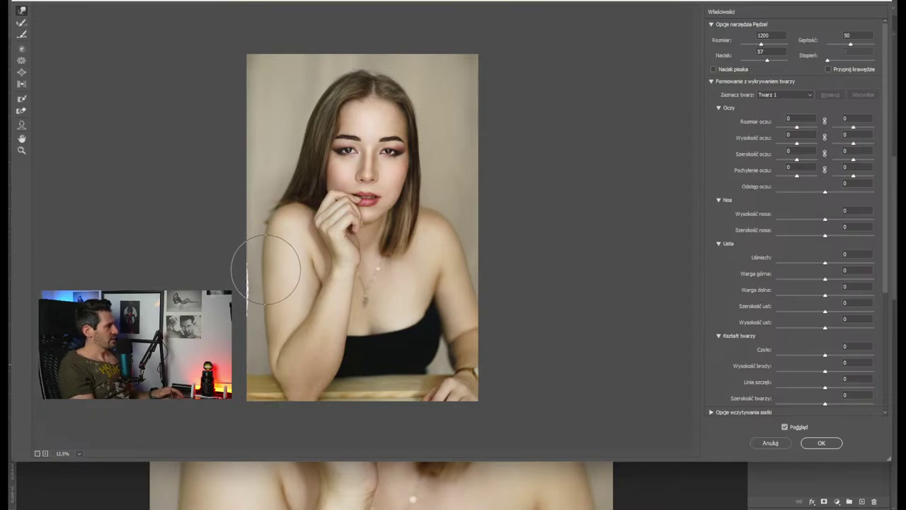
{"action": "key", "text": "alt"}
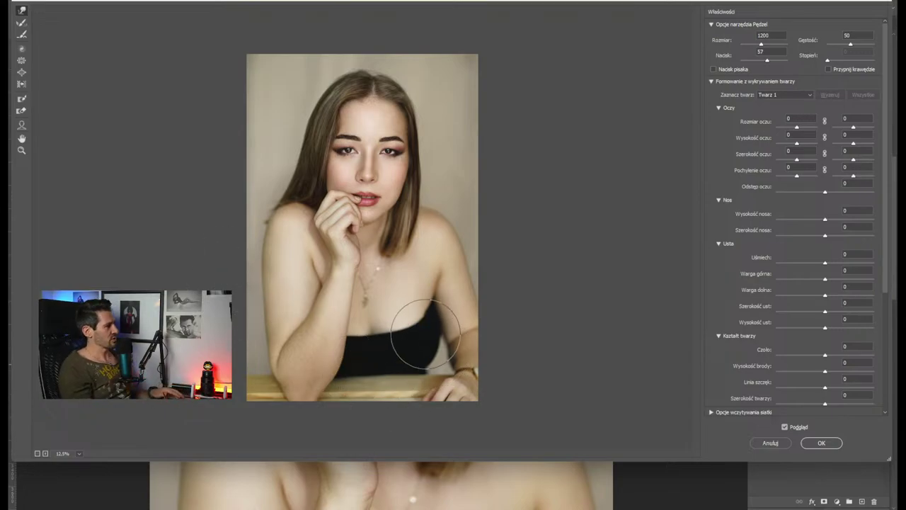
Try warp brush sizes of 2000 over the torso and 800 over the face
{"action": "key", "text": "bracketright"}
{"action": "key", "text": "bracketright"}
{"action": "key", "text": "bracketright"}
{"action": "key", "text": "bracketright"}
{"action": "key", "text": "bracketright"}
{"action": "key", "text": "bracketright"}
{"action": "key", "text": "bracketright"}
{"action": "key", "text": "bracketright"}
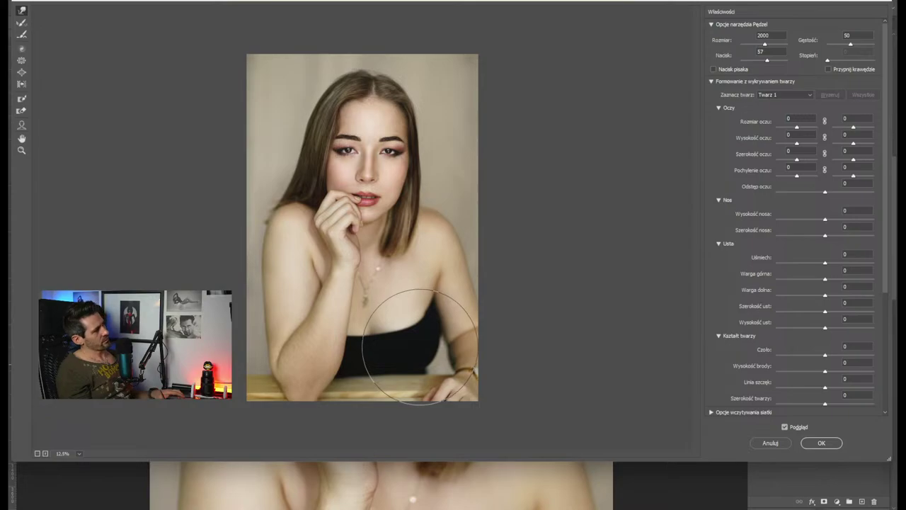
{"action": "key", "text": "ctrl+plus"}
{"action": "key", "text": "ctrl+plus"}
{"action": "key", "text": "ctrl+plus"}
{"action": "key", "text": "ctrl+plus"}
{"action": "mouse_move", "coordinate": [412, 209]}
{"action": "left_mouse_down"}
{"action": "mouse_move", "coordinate": [384, 386]}
{"action": "mouse_move", "coordinate": [387, 443]}
{"action": "left_mouse_up"}
{"action": "key", "text": "bracketleft"}
{"action": "key", "text": "bracketleft"}
{"action": "key", "text": "bracketleft"}
{"action": "key", "text": "bracketleft"}
{"action": "key", "text": "bracketleft"}
{"action": "key", "text": "bracketleft"}
{"action": "key", "text": "bracketleft"}
{"action": "key", "text": "bracketleft"}
{"action": "key", "text": "bracketleft"}
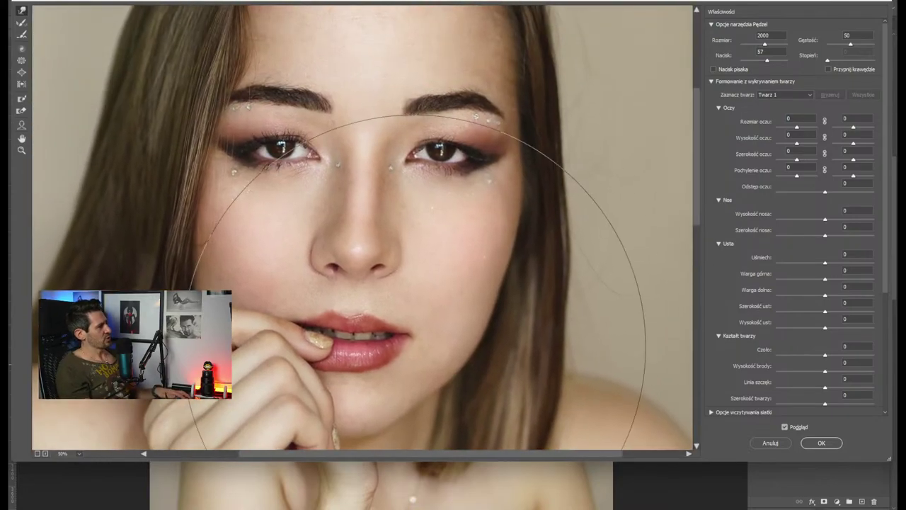
{"action": "key", "text": "bracketleft"}
{"action": "key", "text": "bracketleft"}
{"action": "key", "text": "bracketleft"}
{"action": "key", "text": "bracketleft"}
{"action": "key", "text": "bracketleft"}
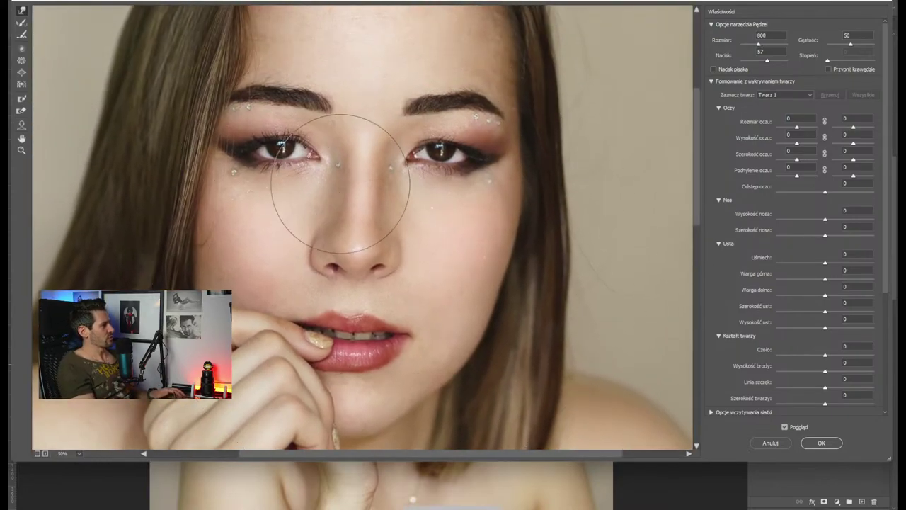
Try raising the height of both eyes to 100 with the Face tool, and undo both changes
{"action": "left_click", "coordinate": [21, 125]}
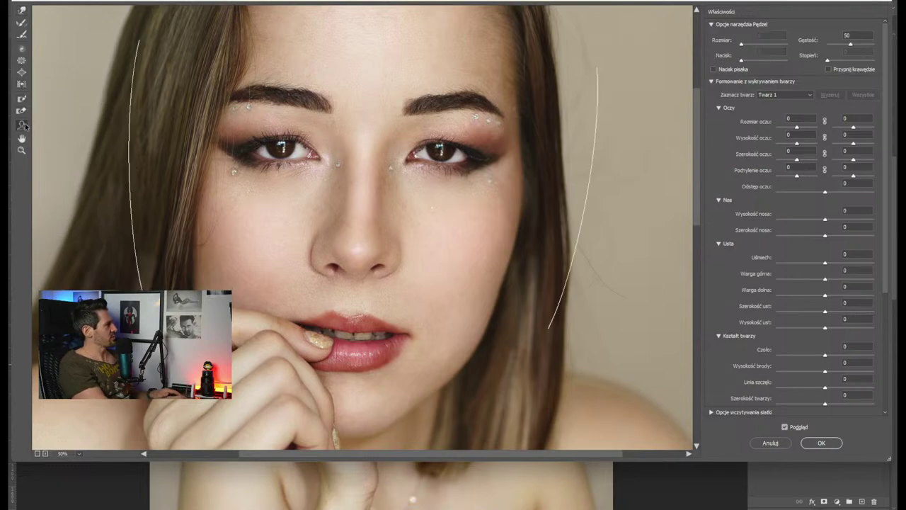
{"action": "left_click_drag", "start_coordinate": [279, 184], "coordinate": [282, 244]}
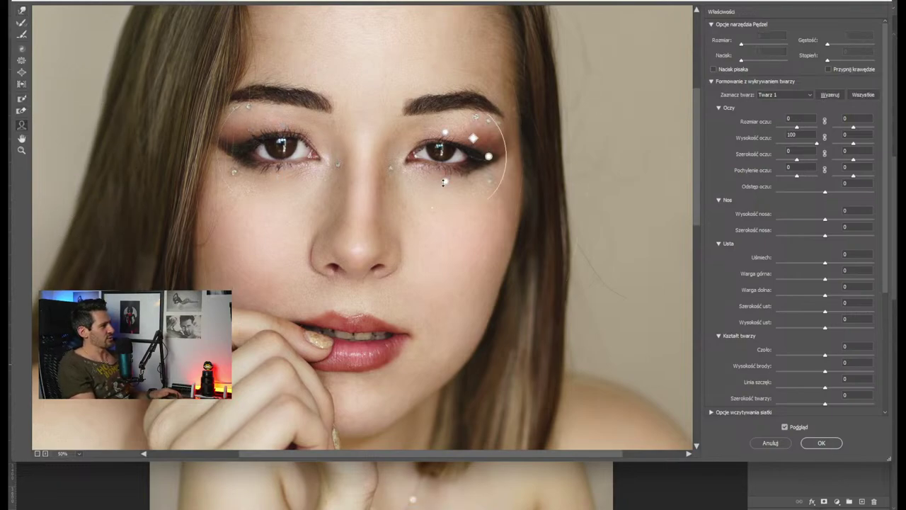
{"action": "left_click_drag", "start_coordinate": [445, 182], "coordinate": [460, 243]}
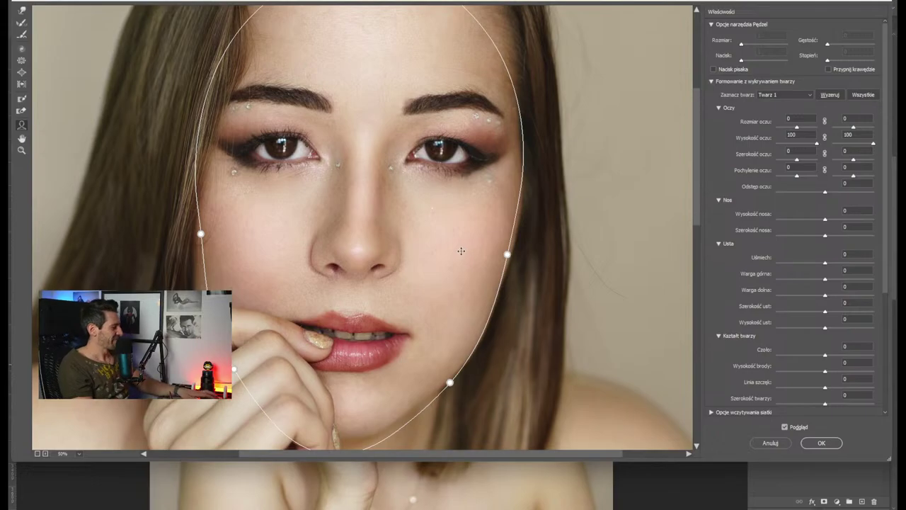
{"action": "key", "text": "super+shift+s"}
{"action": "key", "text": "Escape"}
{"action": "key", "text": "ctrl+z"}
{"action": "key", "text": "ctrl+z"}
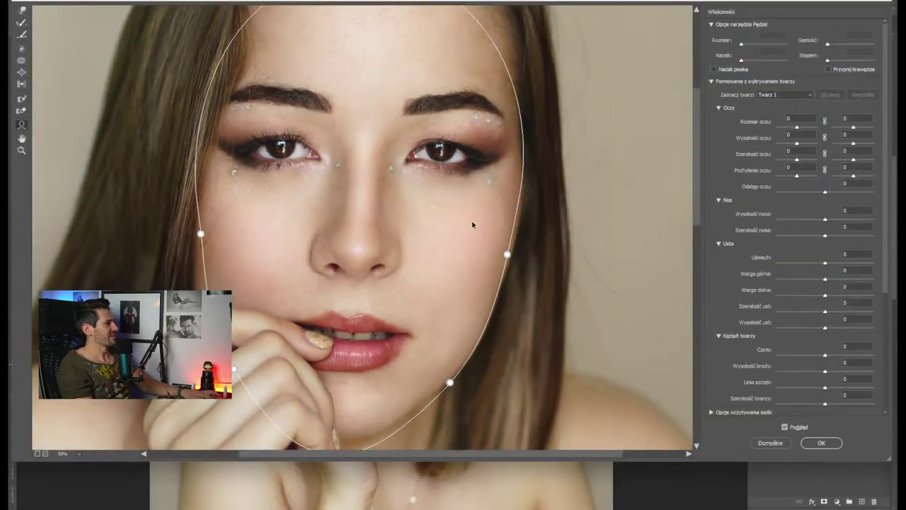
Set the height of the eye on the image's right side to 9, keeping the other eye at 0
{"action": "mouse_move", "coordinate": [444, 177]}
{"action": "mouse_move", "coordinate": [285, 182]}
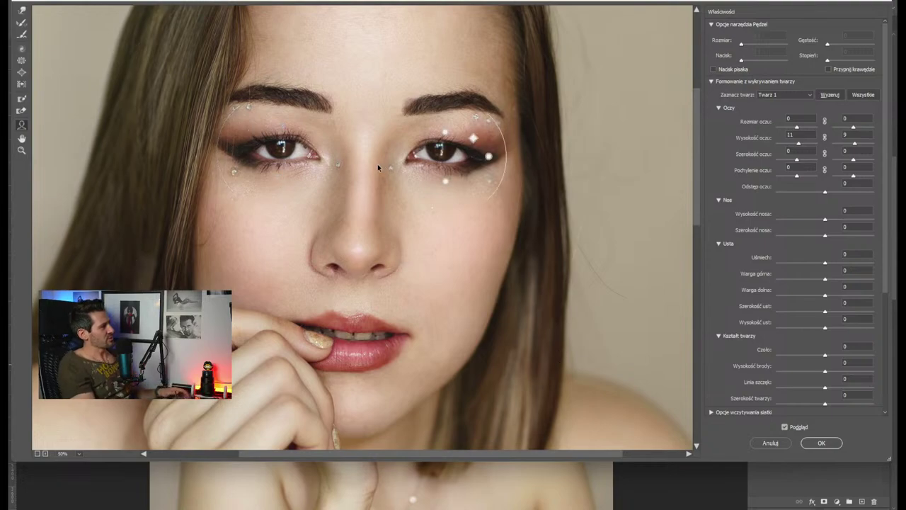
{"action": "mouse_move", "coordinate": [395, 186]}
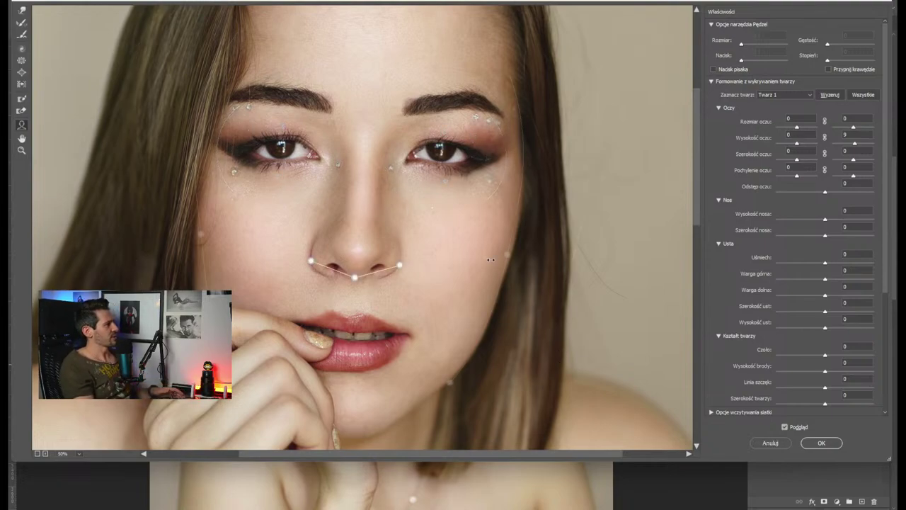
{"action": "scroll", "coordinate": [535, 419], "scroll_direction": "up", "scroll_amount": 1}
{"action": "scroll", "coordinate": [535, 415], "scroll_direction": "down", "scroll_amount": 3}
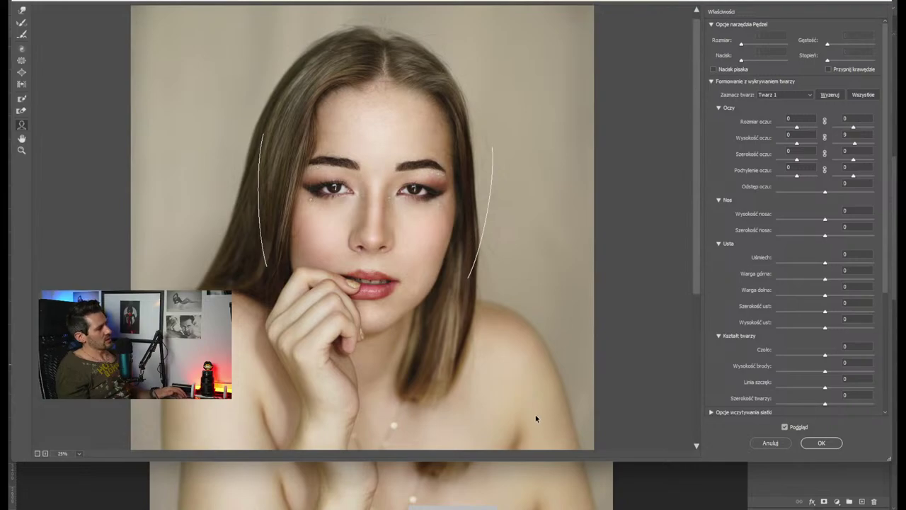
Slim the jawline with the Face tool, compare it against the original preview, and set the jawline to -11
{"action": "mouse_move", "coordinate": [429, 296]}
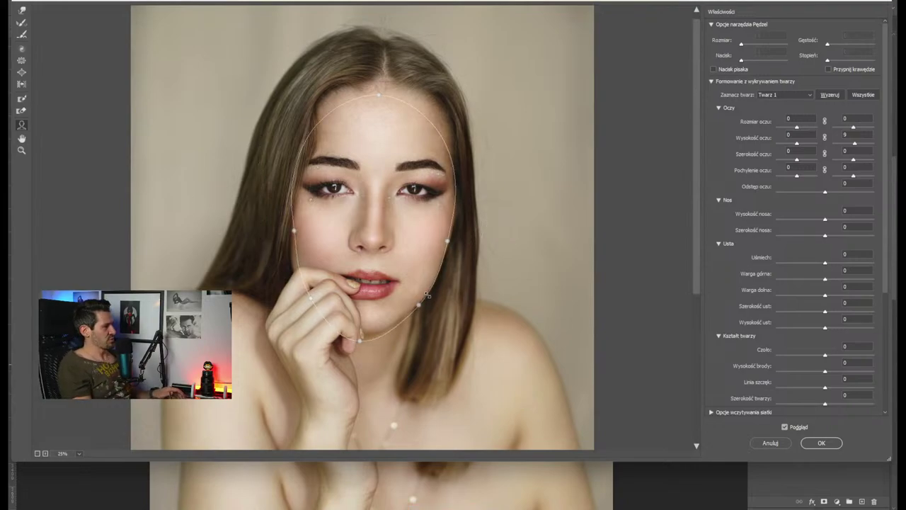
{"action": "left_click_drag", "start_coordinate": [425, 292], "coordinate": [416, 288]}
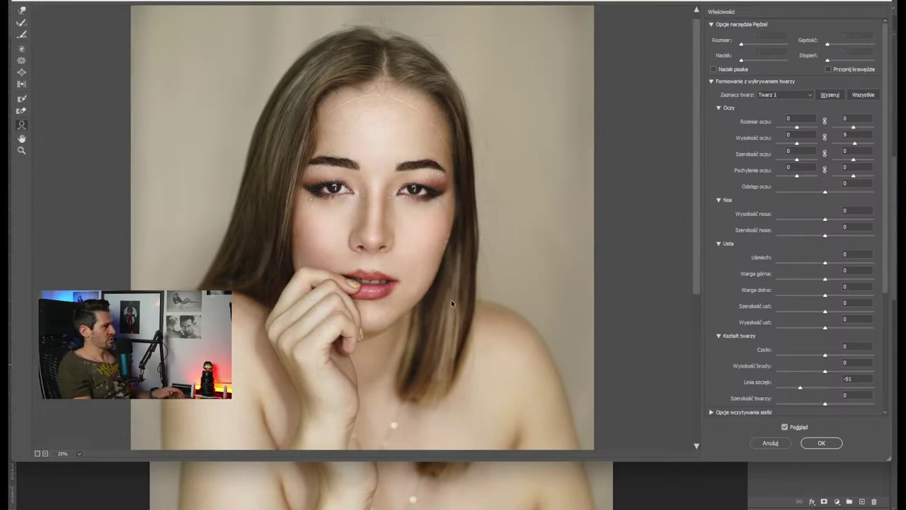
{"action": "left_click", "coordinate": [786, 427]}
{"action": "key", "text": "ctrl+minus"}
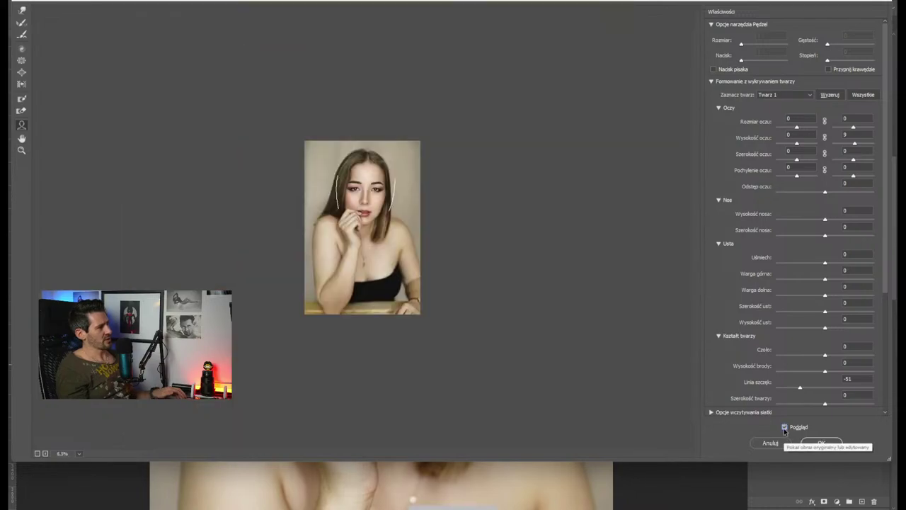
{"action": "left_click", "coordinate": [785, 428]}
{"action": "key", "text": "ctrl+z"}
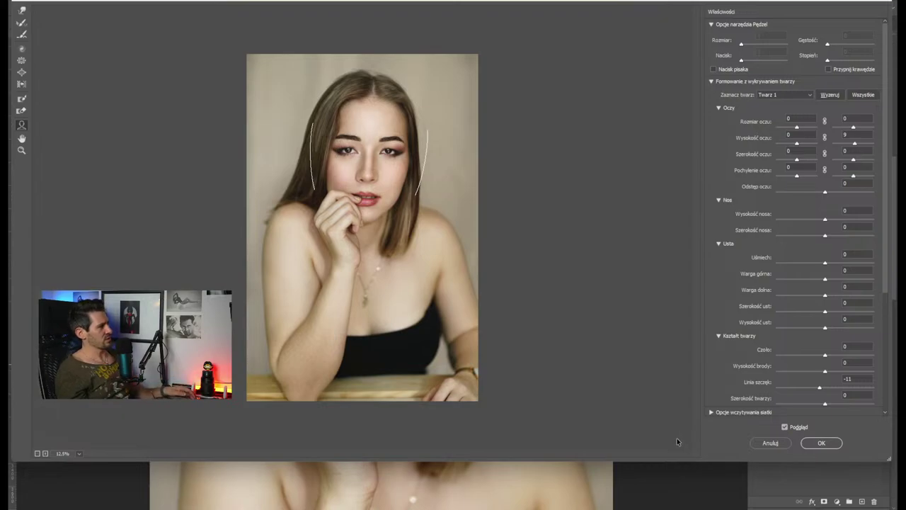
Enlarge the Forward Warp brush to 4400 and nudge the outer edge of the propped arm and elbow inward to slim it
{"action": "left_click", "coordinate": [21, 10]}
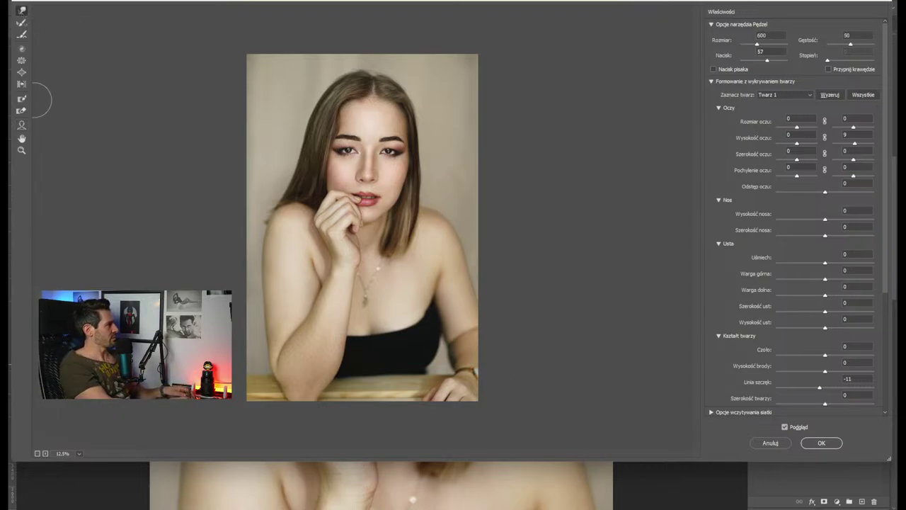
{"action": "key", "text": "bracketright"}
{"action": "key", "text": "bracketright"}
{"action": "key", "text": "bracketright"}
{"action": "key", "text": "bracketright"}
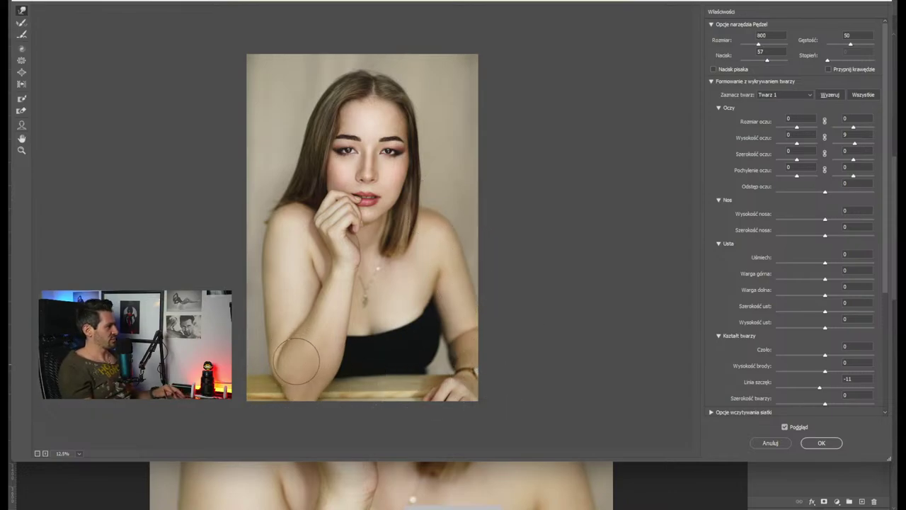
{"action": "key", "text": "bracketright"}
{"action": "key", "text": "bracketright"}
{"action": "key", "text": "bracketright"}
{"action": "key", "text": "bracketright"}
{"action": "key", "text": "bracketright"}
{"action": "key", "text": "bracketright"}
{"action": "key", "text": "bracketright"}
{"action": "key", "text": "bracketright"}
{"action": "key", "text": "bracketright"}
{"action": "key", "text": "bracketright"}
{"action": "key", "text": "bracketright"}
{"action": "key", "text": "bracketright"}
{"action": "key", "text": "bracketright"}
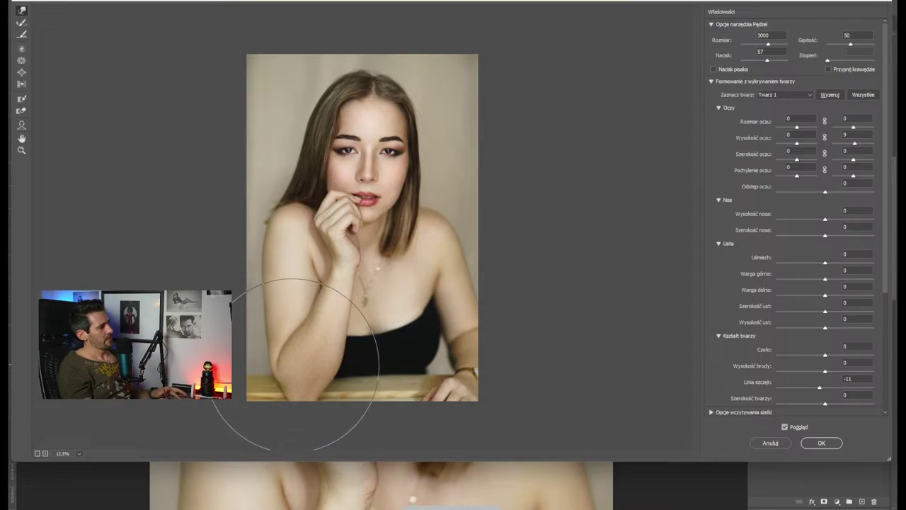
{"action": "key", "text": "ctrl+plus"}
{"action": "key", "text": "bracketright"}
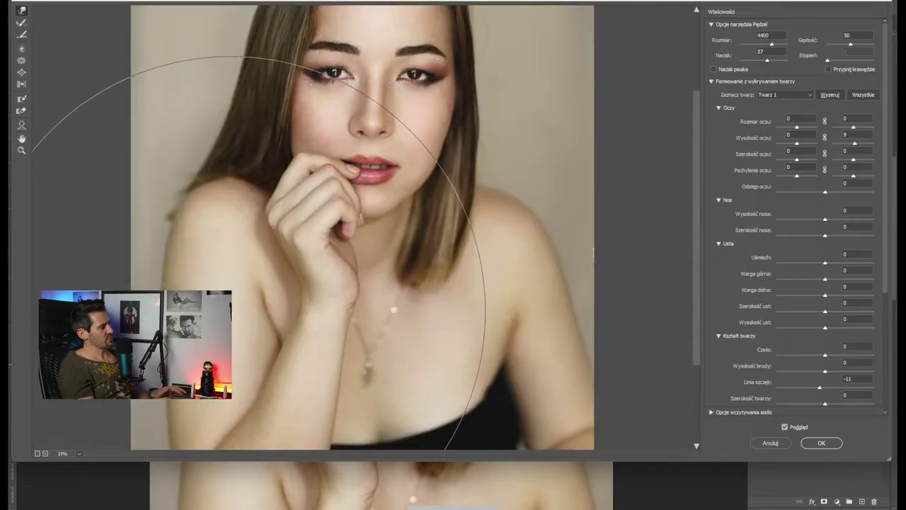
{"action": "key", "text": "ctrl+minus"}
{"action": "left_click_drag", "start_coordinate": [234, 306], "coordinate": [238, 306]}
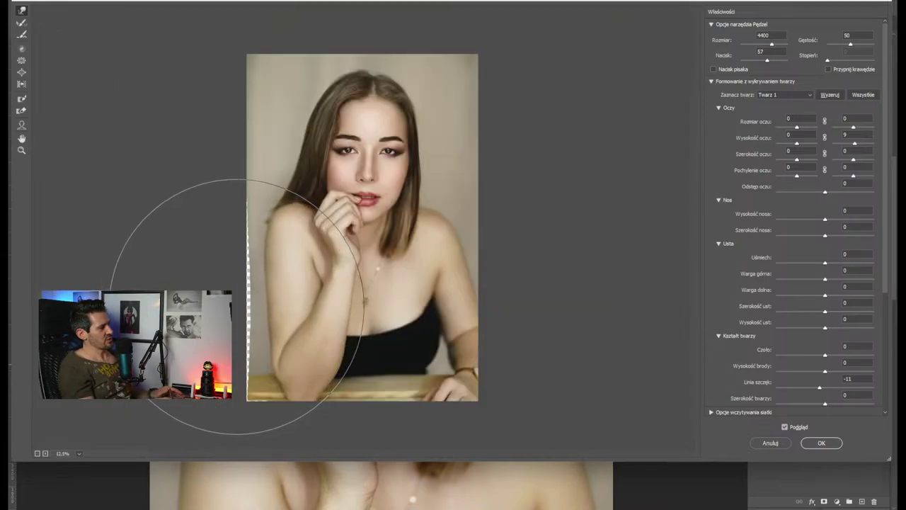
{"action": "left_click_drag", "start_coordinate": [256, 355], "coordinate": [259, 355]}
Reduce the warp brush to 1200 and push the background outward to cover the transparent gap along the image edge beside the propped arm
{"action": "key", "text": "bracketleft"}
{"action": "key", "text": "bracketleft"}
{"action": "key", "text": "bracketleft"}
{"action": "key", "text": "bracketleft"}
{"action": "key", "text": "bracketleft"}
{"action": "key", "text": "bracketleft"}
{"action": "key", "text": "bracketleft"}
{"action": "key", "text": "bracketleft"}
{"action": "key", "text": "bracketleft"}
{"action": "key", "text": "bracketleft"}
{"action": "key", "text": "bracketleft"}
{"action": "key", "text": "bracketleft"}
{"action": "key", "text": "bracketleft"}
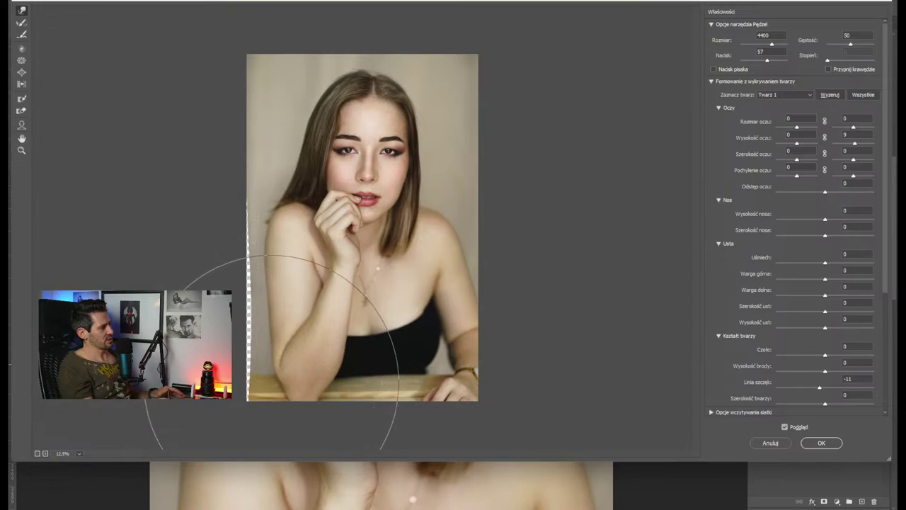
{"action": "key", "text": "bracketleft"}
{"action": "key", "text": "bracketleft"}
{"action": "key", "text": "bracketleft"}
{"action": "key", "text": "bracketleft"}
{"action": "key", "text": "bracketleft"}
{"action": "key", "text": "bracketleft"}
{"action": "key", "text": "bracketleft"}
{"action": "key", "text": "bracketleft"}
{"action": "key", "text": "bracketleft"}
{"action": "key", "text": "bracketleft"}
{"action": "key", "text": "bracketleft"}
{"action": "key", "text": "bracketleft"}
{"action": "key", "text": "bracketleft"}
{"action": "key", "text": "bracketleft"}
{"action": "key", "text": "bracketleft"}
{"action": "key", "text": "bracketleft"}
{"action": "key", "text": "bracketleft"}
{"action": "key", "text": "bracketleft"}
{"action": "key", "text": "bracketleft"}
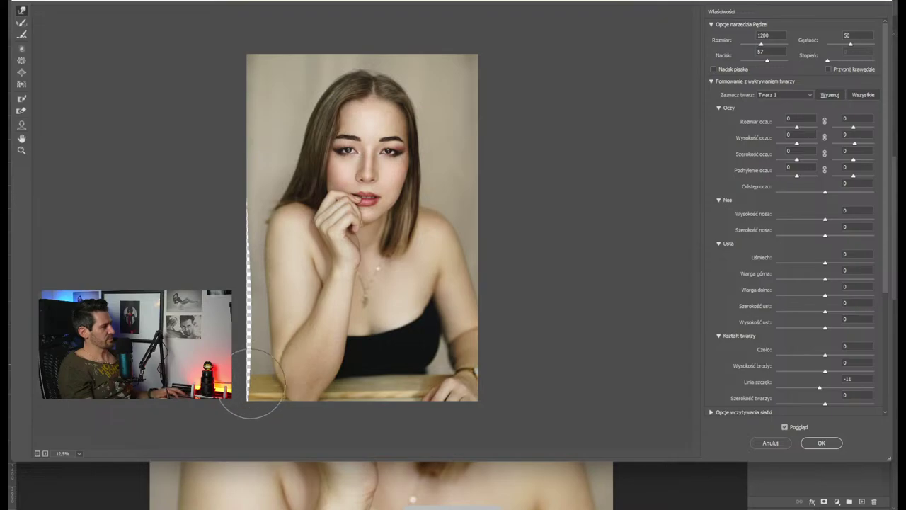
{"action": "mouse_move", "coordinate": [249, 388]}
{"action": "left_mouse_down"}
{"action": "mouse_move", "coordinate": [236, 386]}
{"action": "mouse_move", "coordinate": [237, 359]}
{"action": "left_mouse_up"}
{"action": "mouse_move", "coordinate": [234, 312]}
{"action": "left_mouse_down"}
{"action": "mouse_move", "coordinate": [223, 225]}
{"action": "mouse_move", "coordinate": [239, 419]}
{"action": "left_mouse_up"}
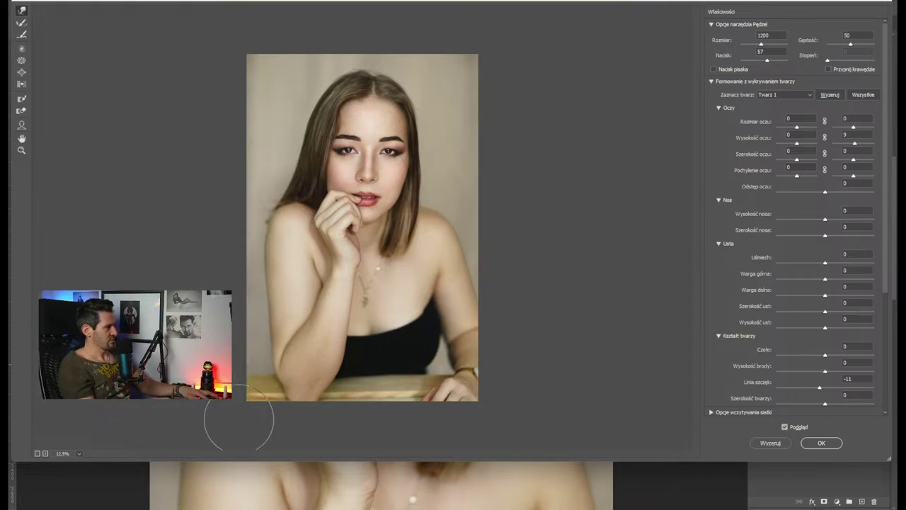
Compare the reshaping with the original preview, apply Liquify, and toggle the reshaped layer's visibility to check it in the document
{"action": "left_click", "coordinate": [789, 429]}
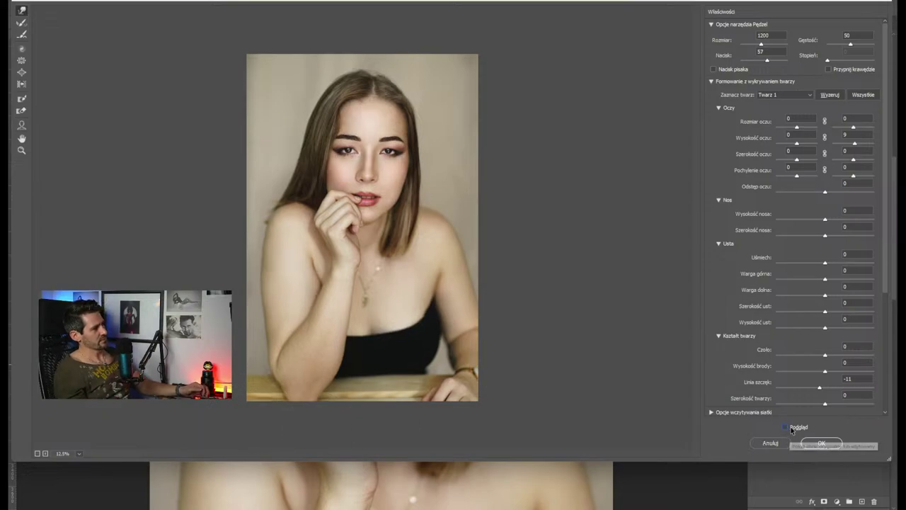
{"action": "left_click", "coordinate": [789, 429]}
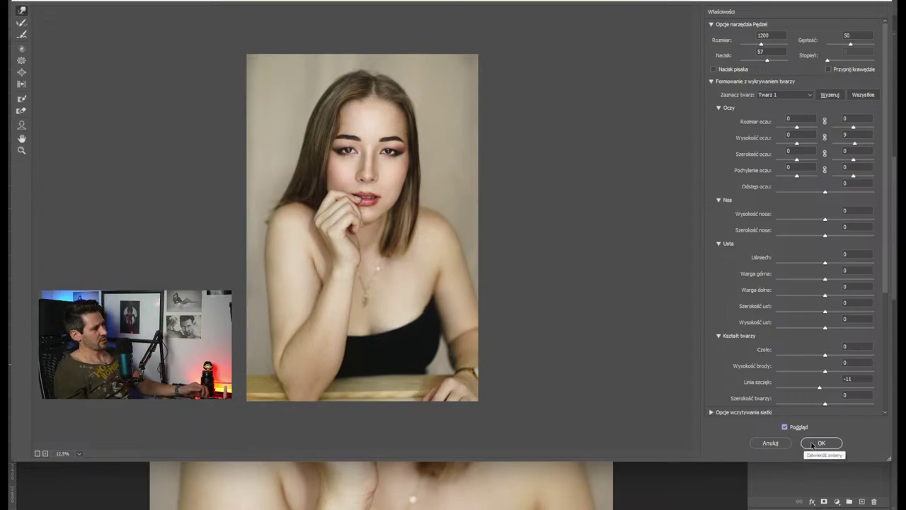
{"action": "left_click", "coordinate": [813, 445]}
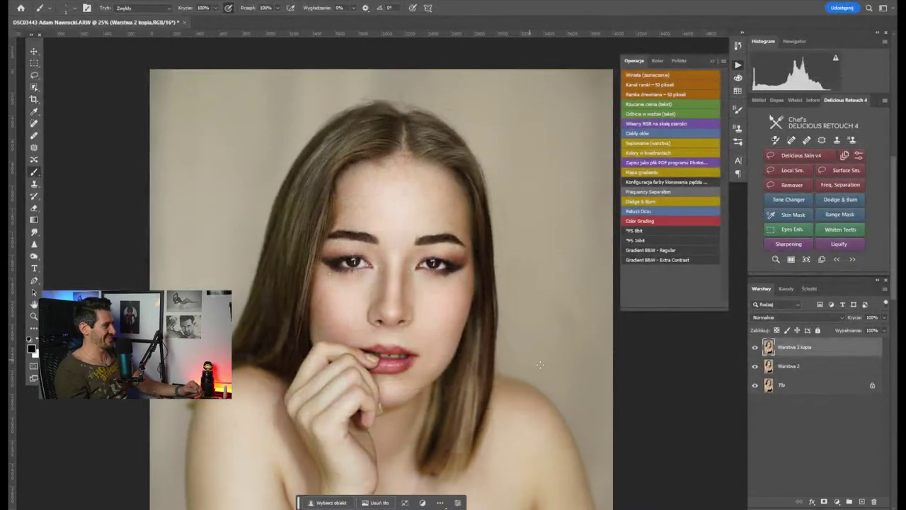
{"action": "scroll", "coordinate": [553, 366], "scroll_direction": "down", "scroll_amount": 2}
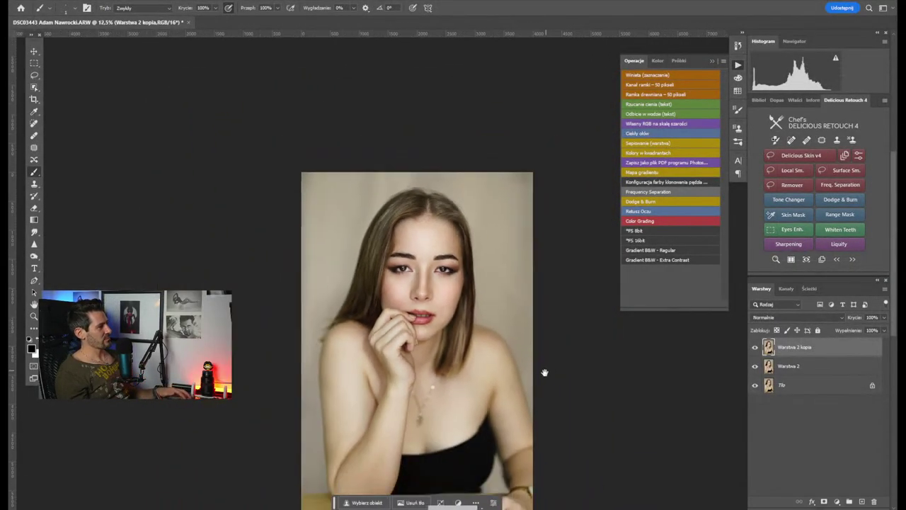
{"action": "left_click", "coordinate": [755, 347]}
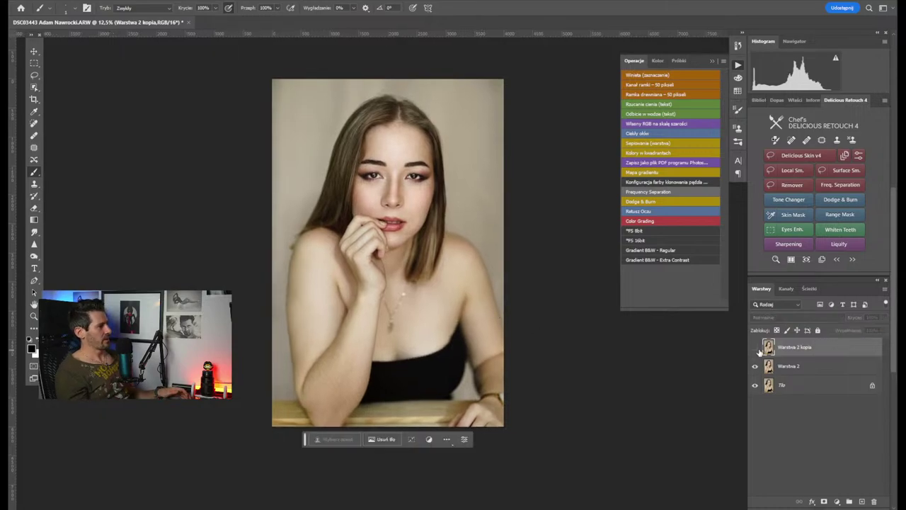
{"action": "left_click", "coordinate": [755, 347]}
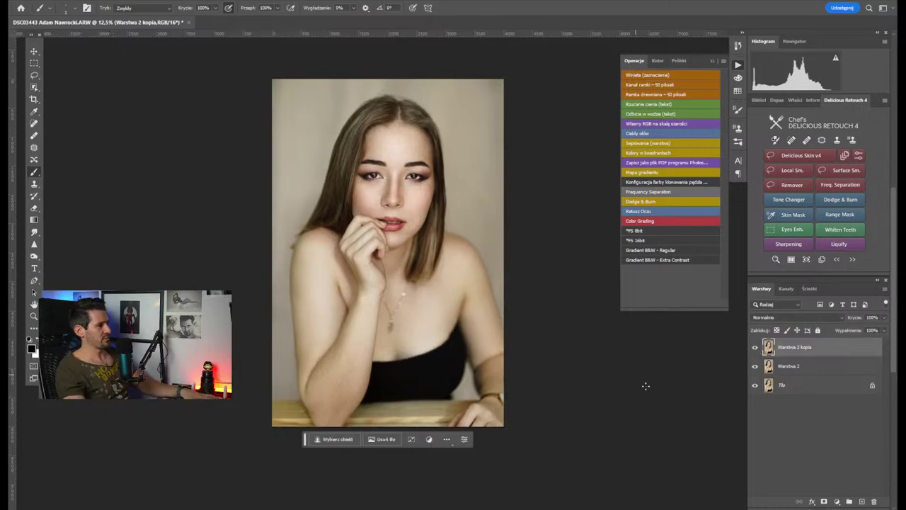
Merge the layers Warstwa 2 kopia and Warstwa 2, and compare the merged layer with the background
{"action": "right_click", "coordinate": [808, 371]}
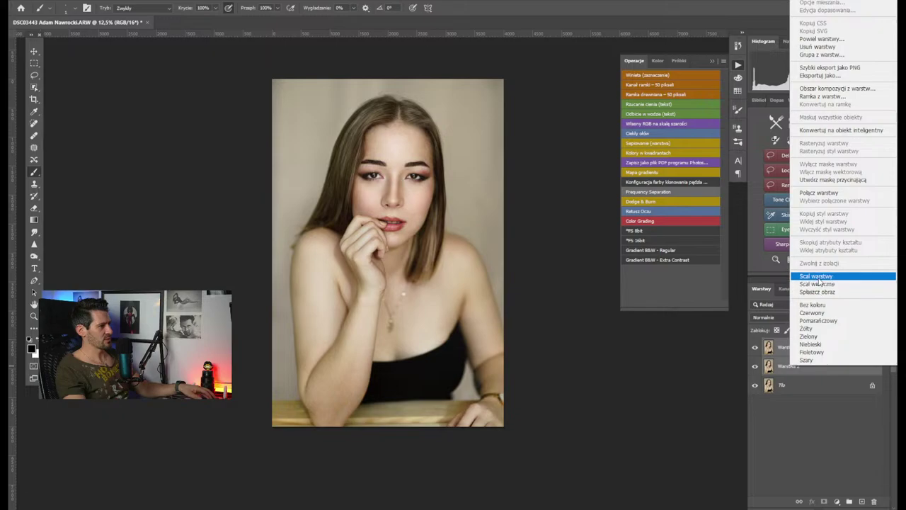
{"action": "left_click", "coordinate": [814, 282]}
{"action": "left_click", "coordinate": [755, 347]}
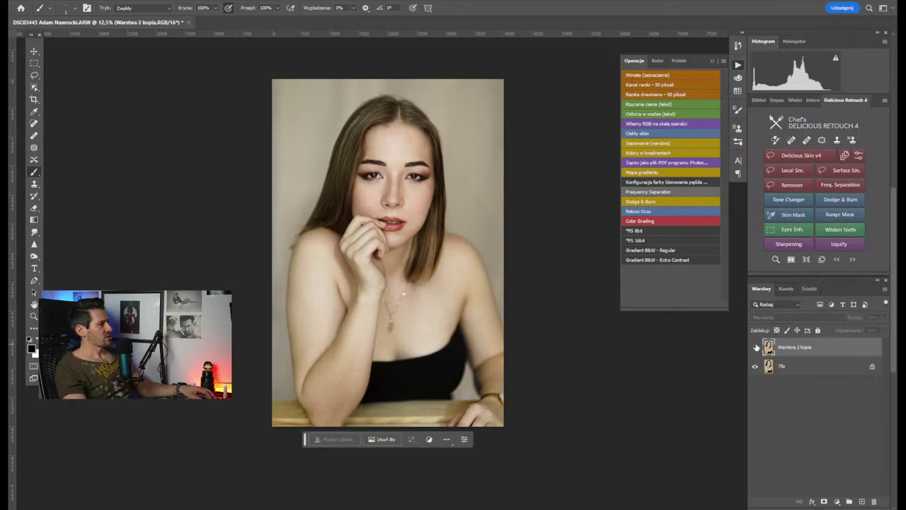
{"action": "left_click", "coordinate": [755, 347]}
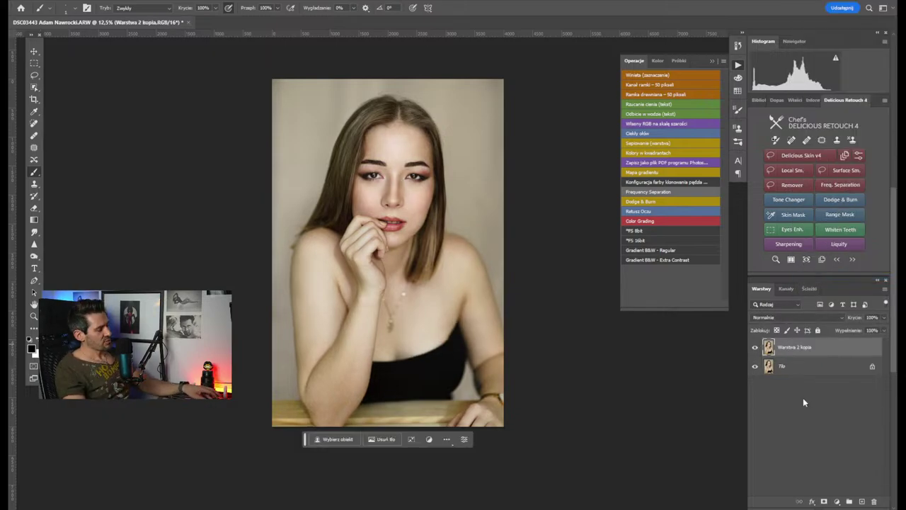
Duplicate the merged layer and apply a High Pass filter with a 7.0 px radius, checking the detail on the eye
{"action": "key", "text": "ctrl+j"}
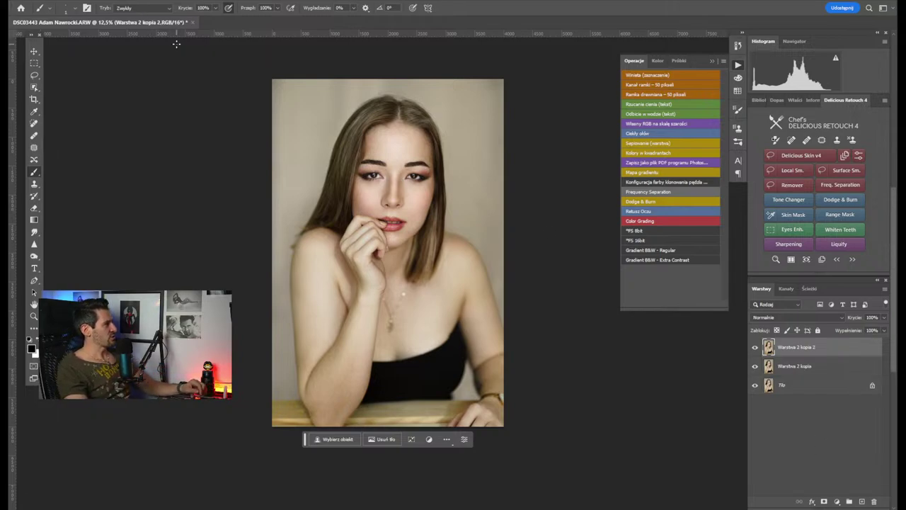
{"action": "left_click", "coordinate": [167, 2]}
{"action": "mouse_move", "coordinate": [216, 192]}
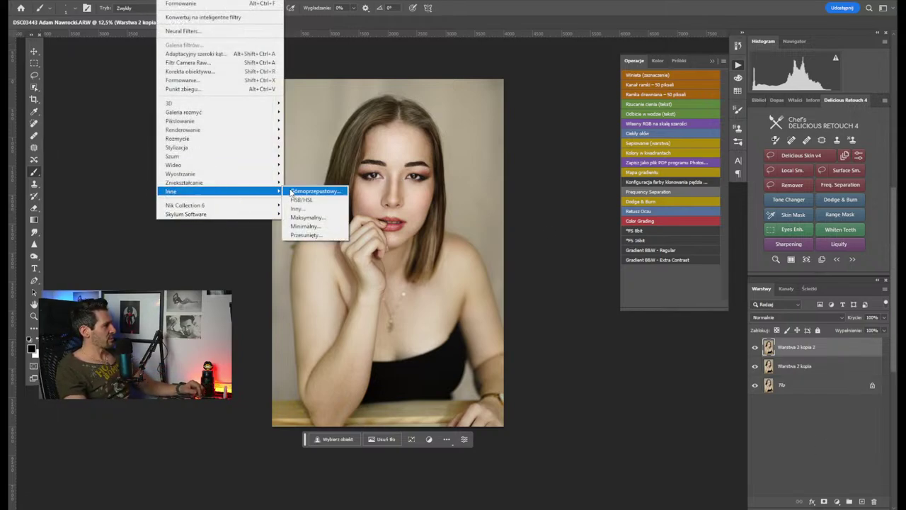
{"action": "left_click", "coordinate": [296, 190]}
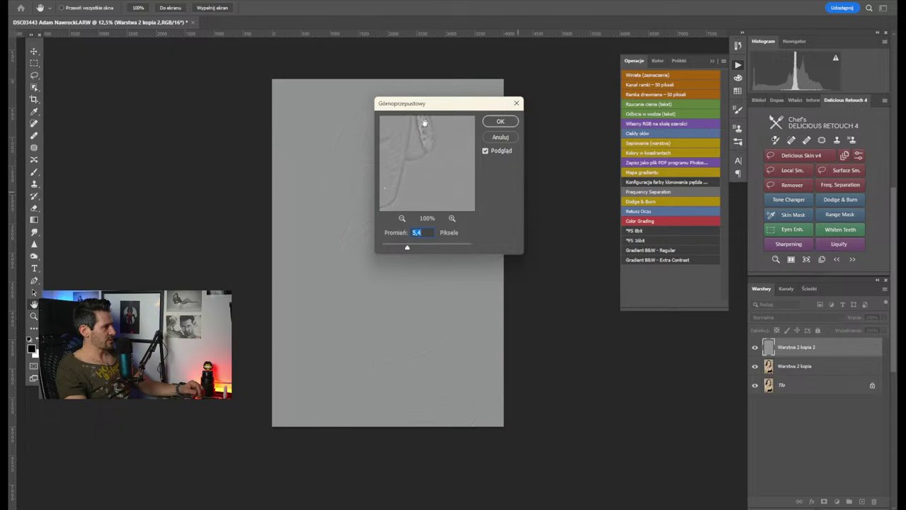
{"action": "left_click_drag", "start_coordinate": [425, 103], "coordinate": [536, 80]}
{"action": "left_click", "coordinate": [381, 178]}
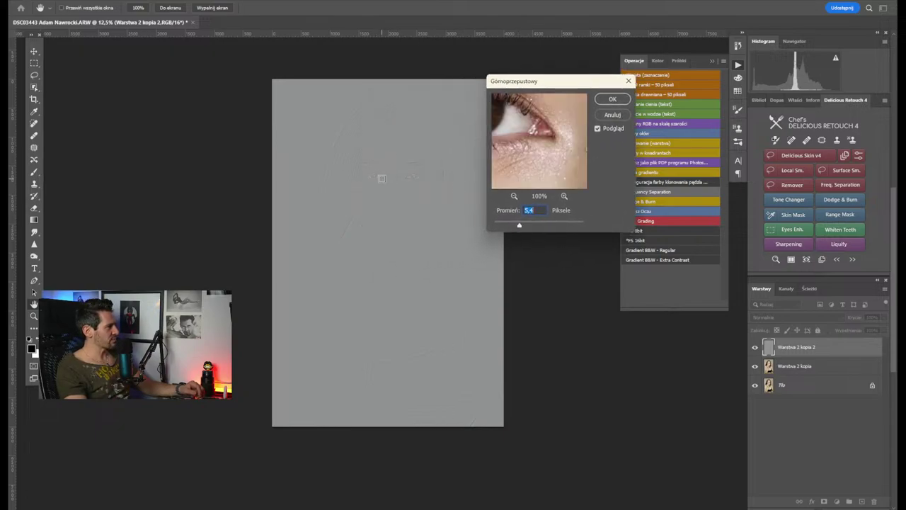
{"action": "left_click_drag", "start_coordinate": [545, 143], "coordinate": [515, 142]}
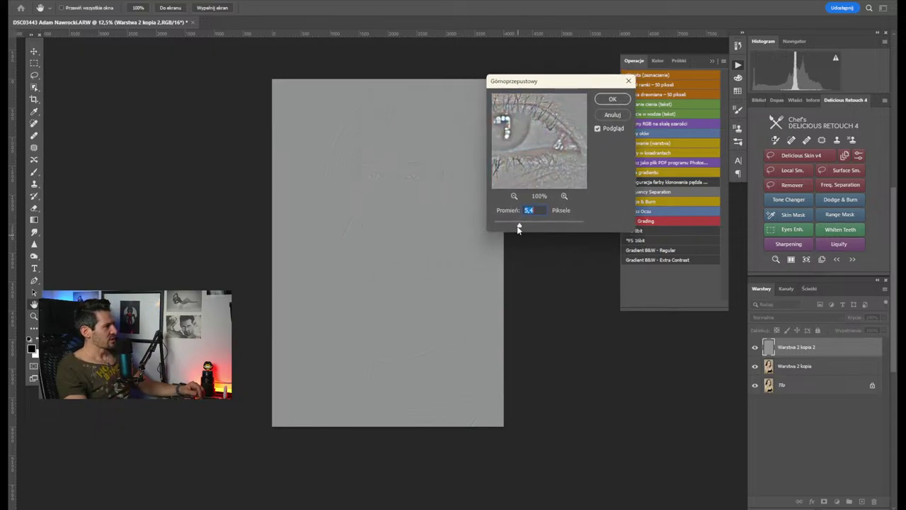
{"action": "left_click_drag", "start_coordinate": [522, 227], "coordinate": [529, 227]}
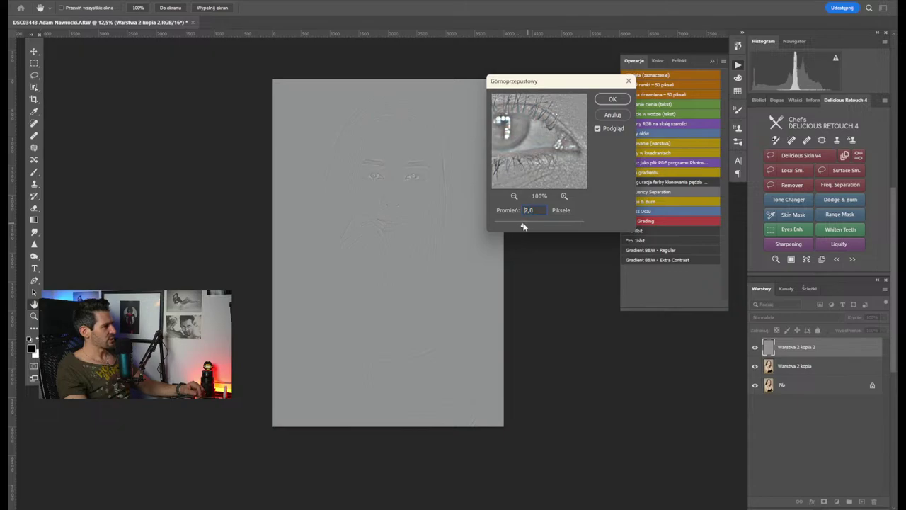
{"action": "left_click", "coordinate": [622, 102]}
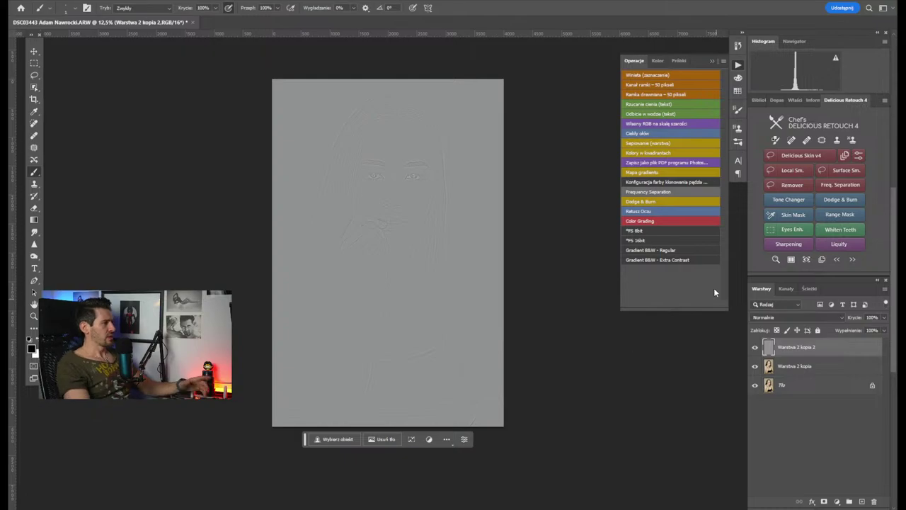
{"action": "left_click", "coordinate": [812, 365]}
{"action": "left_click", "coordinate": [812, 347]}
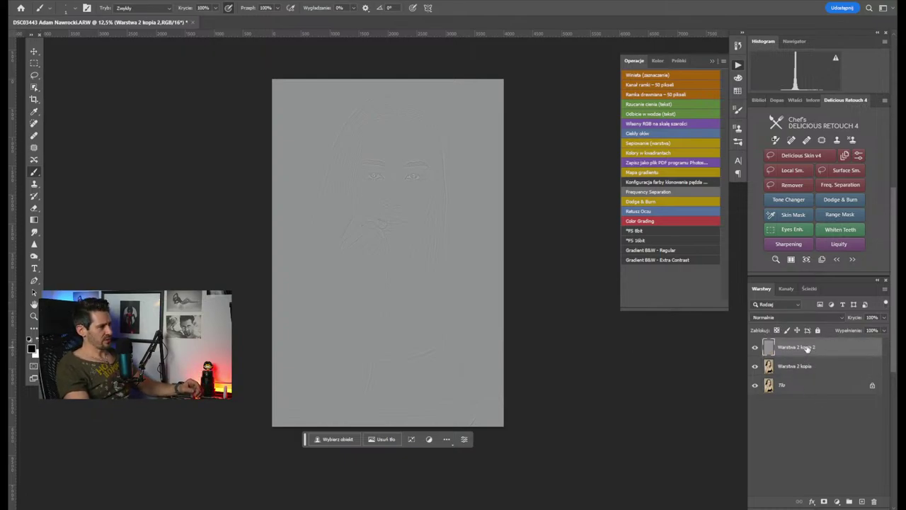
{"action": "left_click", "coordinate": [809, 316]}
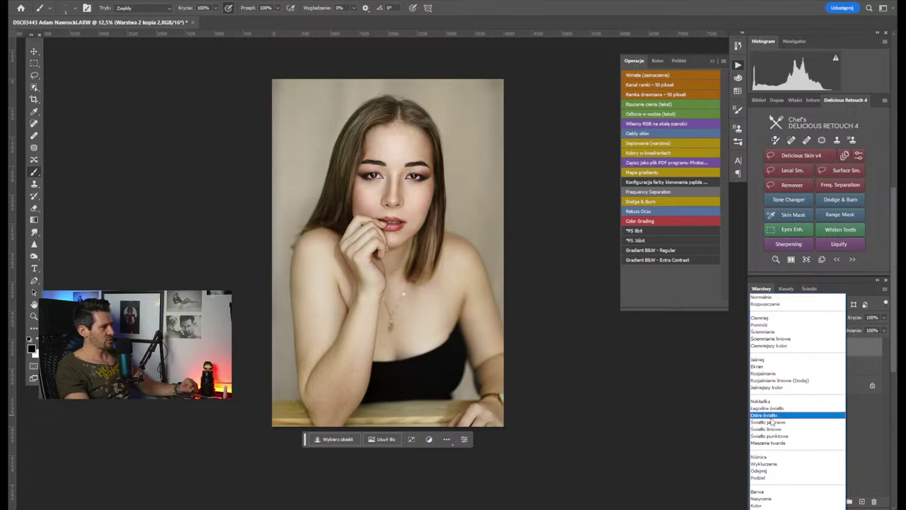
{"action": "left_click", "coordinate": [659, 397]}
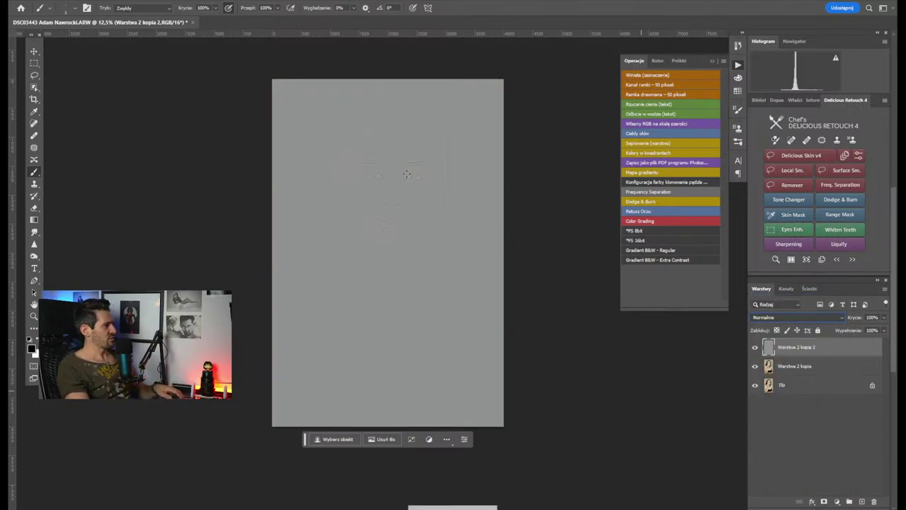
Set the High Pass layer's blend mode to Soft Light (Łagodne światło), judging the sharpening up close on the face
{"action": "key", "text": "ctrl+plus"}
{"action": "key", "text": "ctrl+plus"}
{"action": "key", "text": "ctrl+plus"}
{"action": "key", "text": "ctrl+plus"}
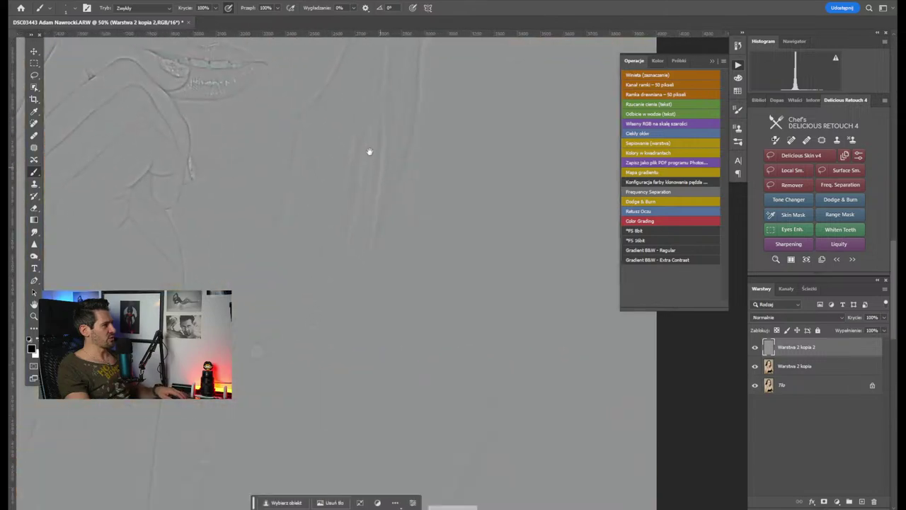
{"action": "left_click_drag", "start_coordinate": [370, 151], "coordinate": [521, 418]}
{"action": "left_click", "coordinate": [797, 317]}
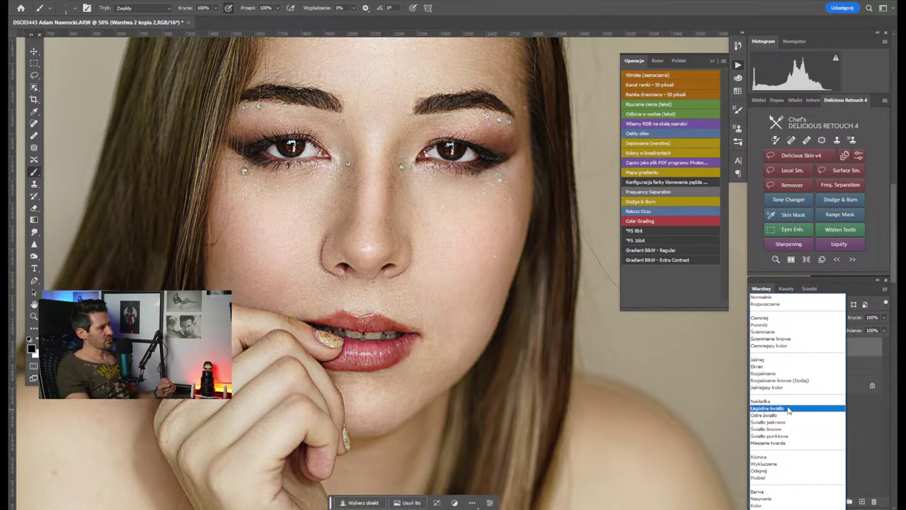
{"action": "left_click", "coordinate": [787, 408]}
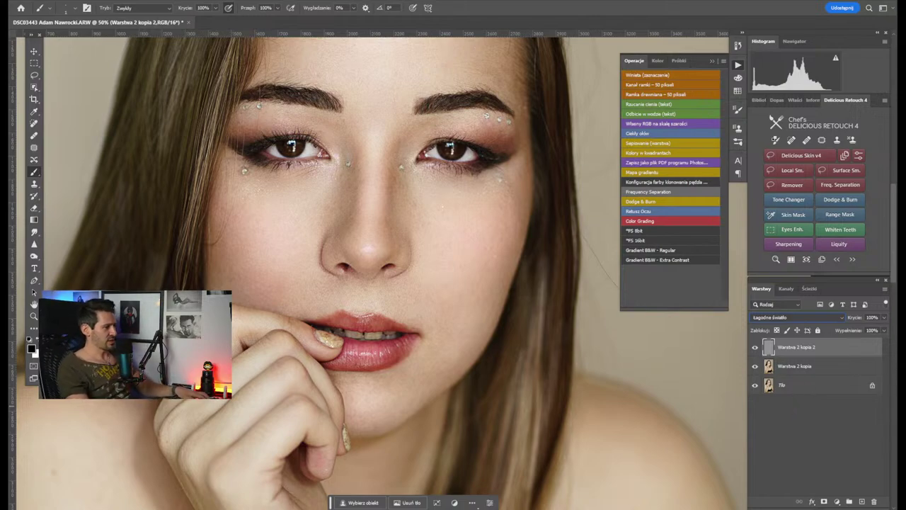
Add a black mask to the High Pass layer and paint it white over the eyes, lips and hair to sharpen only those areas
{"action": "left_click", "coordinate": [824, 501]}
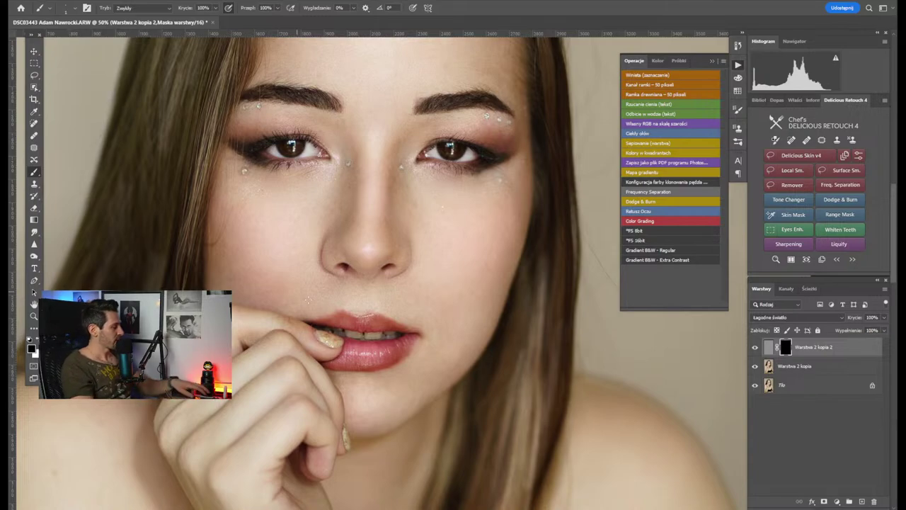
{"action": "key", "text": "x"}
{"action": "left_click_drag", "start_coordinate": [426, 154], "coordinate": [451, 157]}
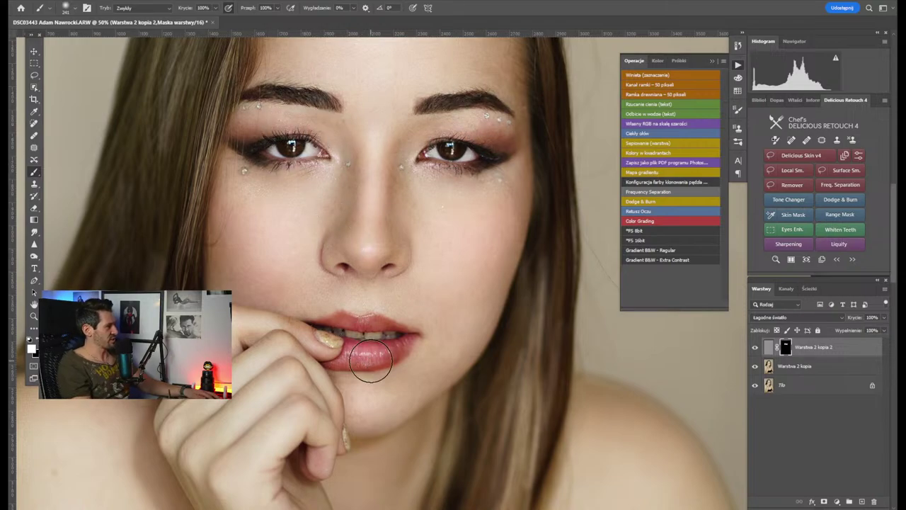
{"action": "left_click_drag", "start_coordinate": [427, 283], "coordinate": [430, 382]}
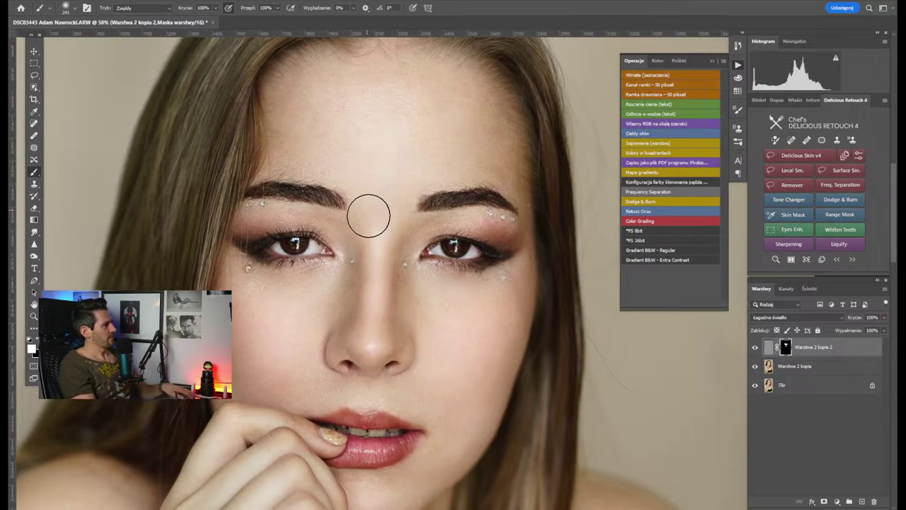
{"action": "key", "text": "ctrl+minus"}
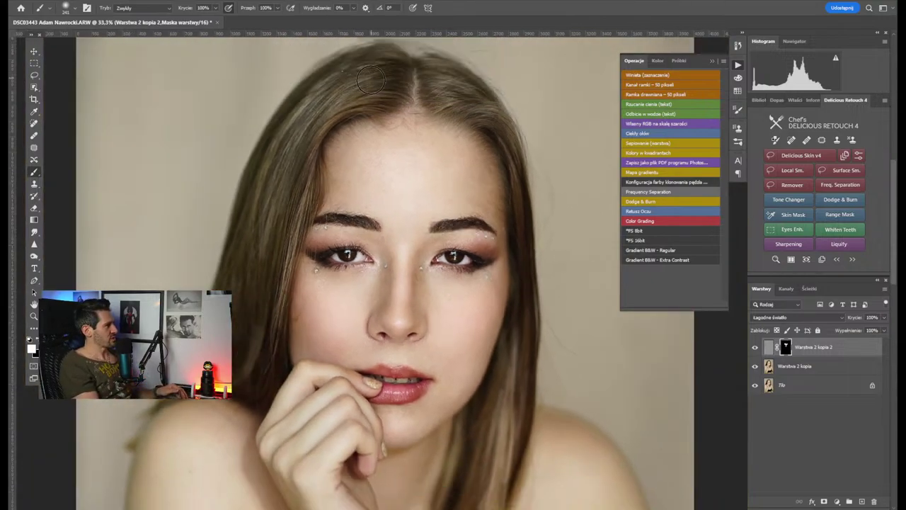
{"action": "scroll", "coordinate": [532, 363], "scroll_direction": "down", "scroll_amount": 5}
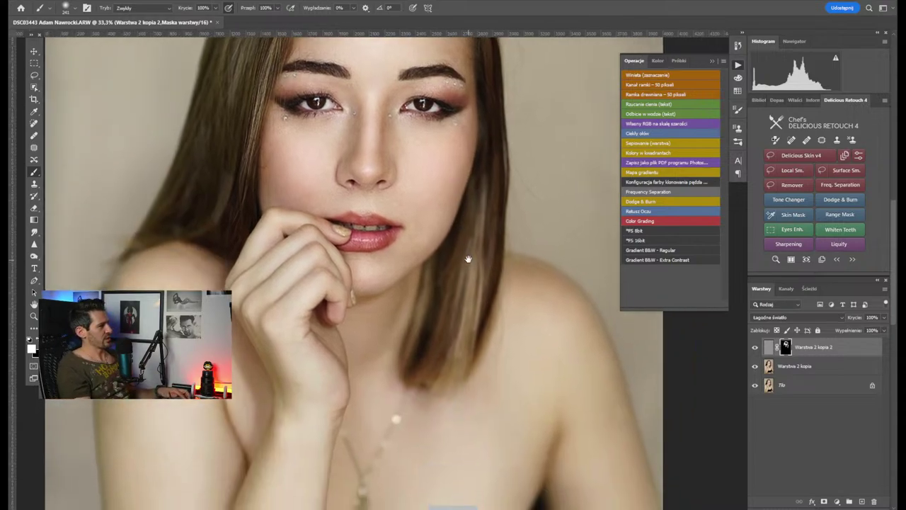
{"action": "key", "text": "ctrl+minus"}
{"action": "key", "text": "ctrl+minus"}
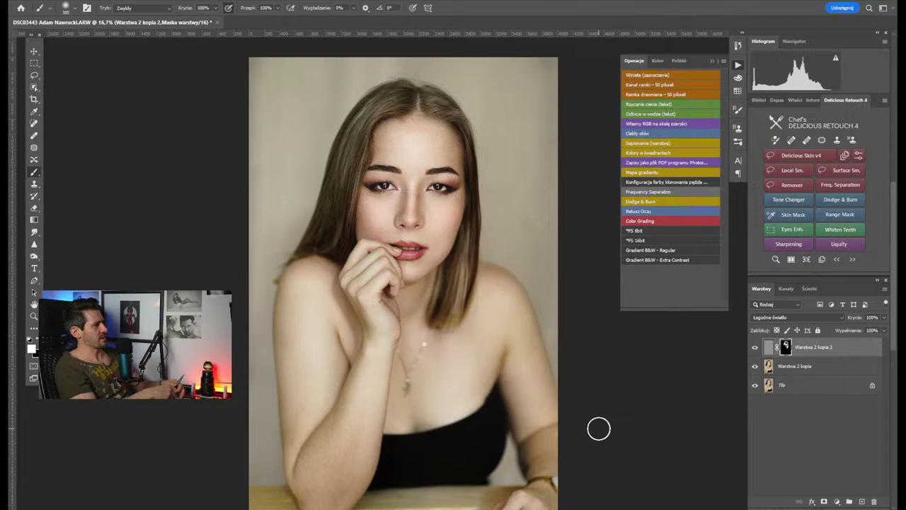
Merge the masked High Pass layer with Warstwa 2 kopia, and compare the merged layer with the background
{"action": "right_click", "coordinate": [843, 365]}
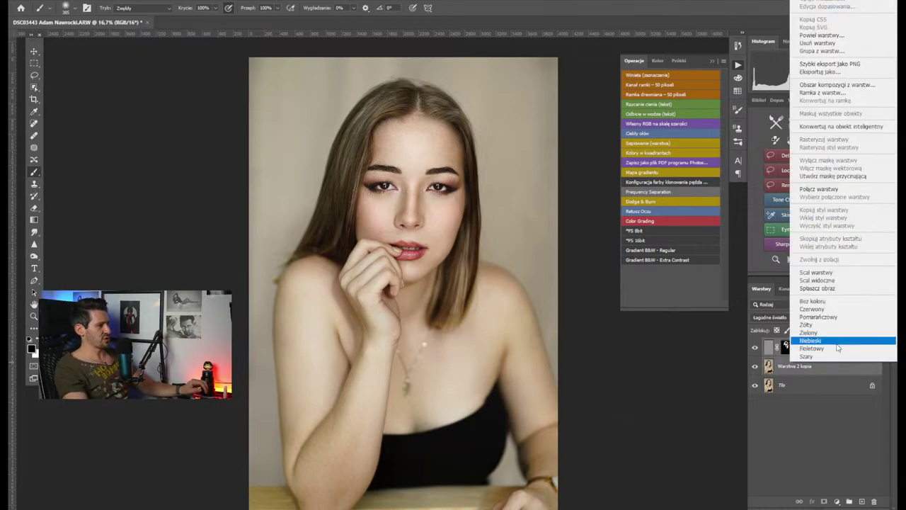
{"action": "left_click", "coordinate": [814, 275]}
{"action": "left_click", "coordinate": [755, 347]}
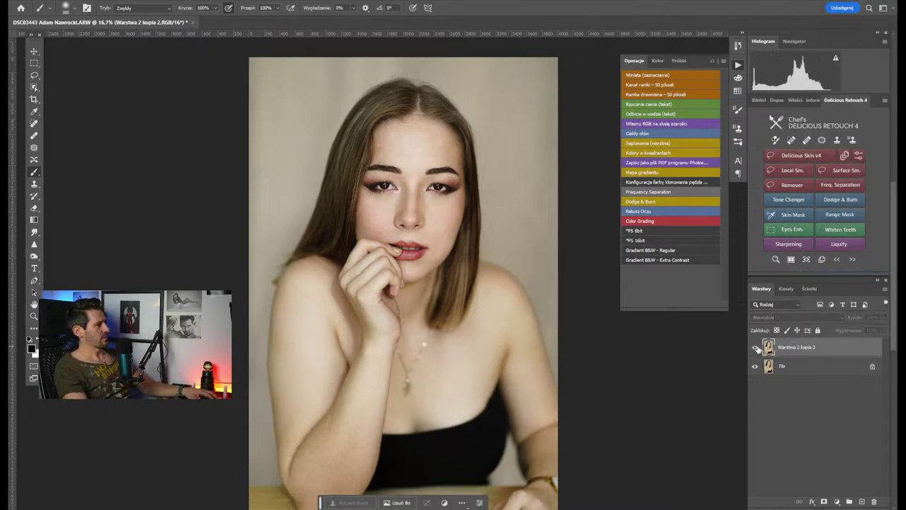
{"action": "left_click", "coordinate": [756, 348]}
{"action": "left_click", "coordinate": [755, 348]}
{"action": "left_click", "coordinate": [756, 348]}
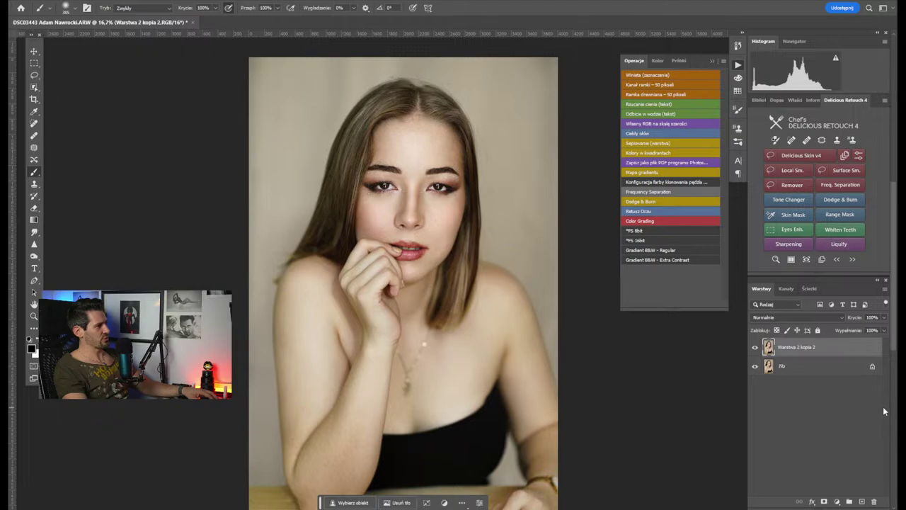
Save the retouched document, switch to Lightroom and select the edited TIF version of the portrait
{"action": "key", "text": "ctrl+s"}
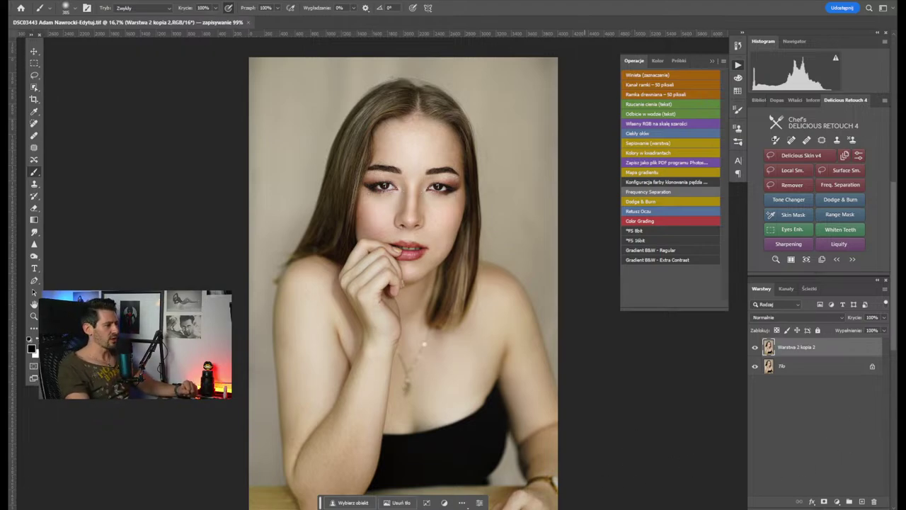
{"action": "left_click", "coordinate": [564, 509]}
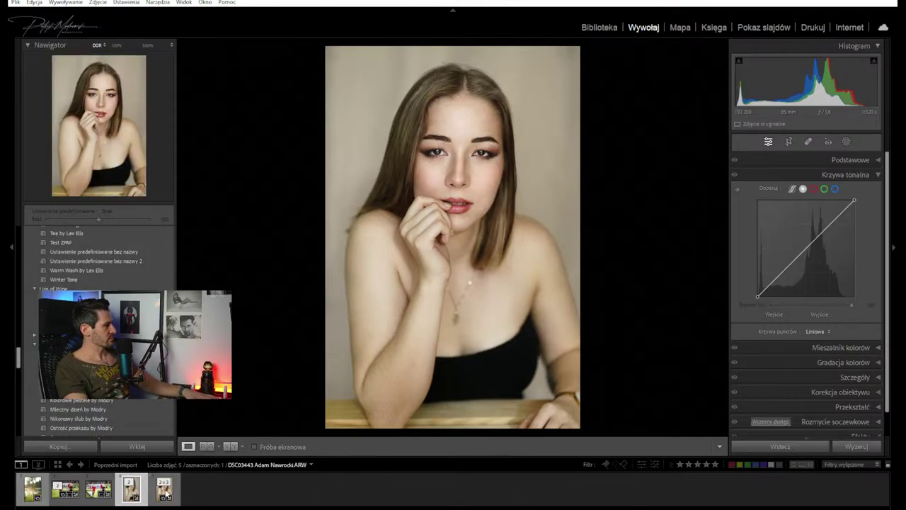
{"action": "left_click", "coordinate": [131, 494]}
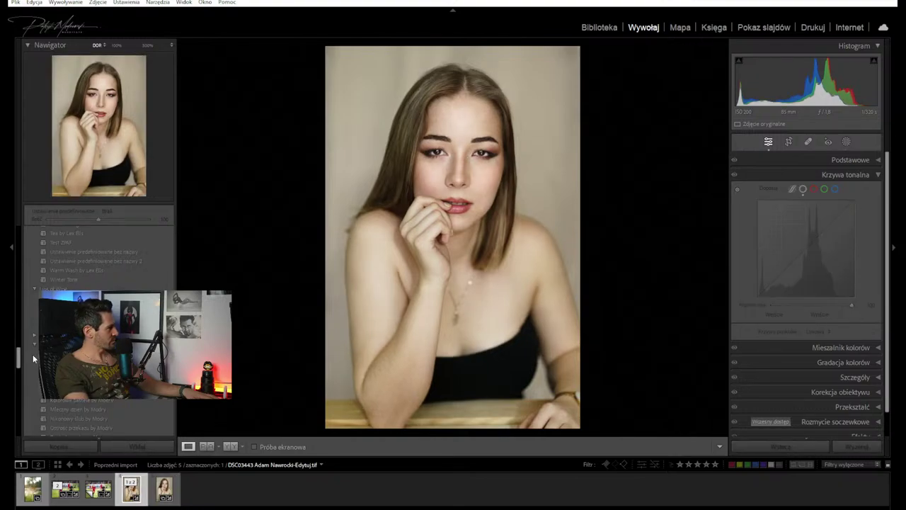
Apply the Portretowe brązy Modrego preset to the edited TIF portrait
{"action": "scroll", "coordinate": [38, 380], "scroll_direction": "down", "scroll_amount": 2}
{"action": "scroll", "coordinate": [38, 380], "scroll_direction": "down", "scroll_amount": 2}
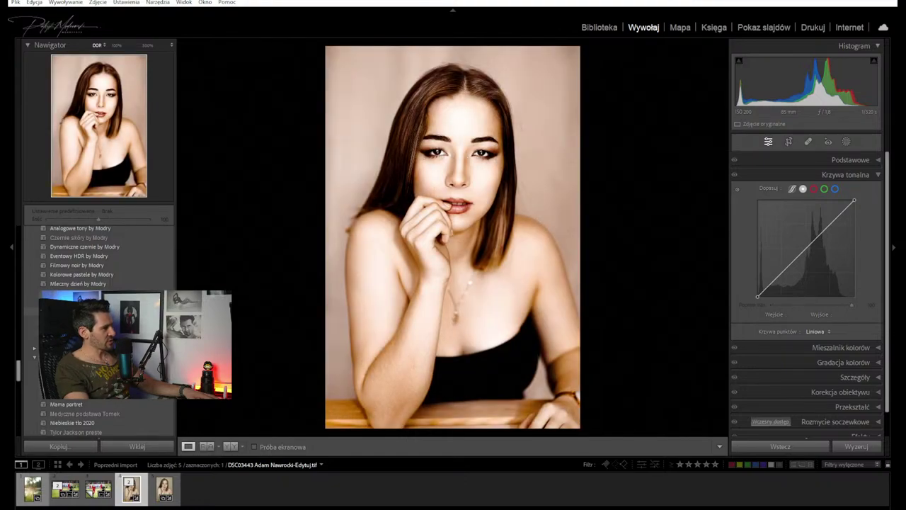
{"action": "left_click", "coordinate": [88, 311]}
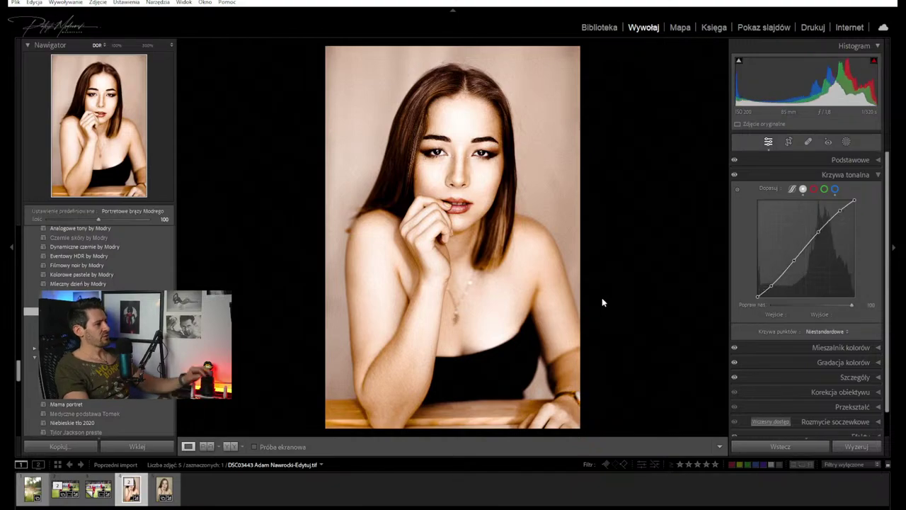
Set the portrait's basic exposure to -0.63 and its temperature to -3
{"action": "left_click", "coordinate": [834, 161]}
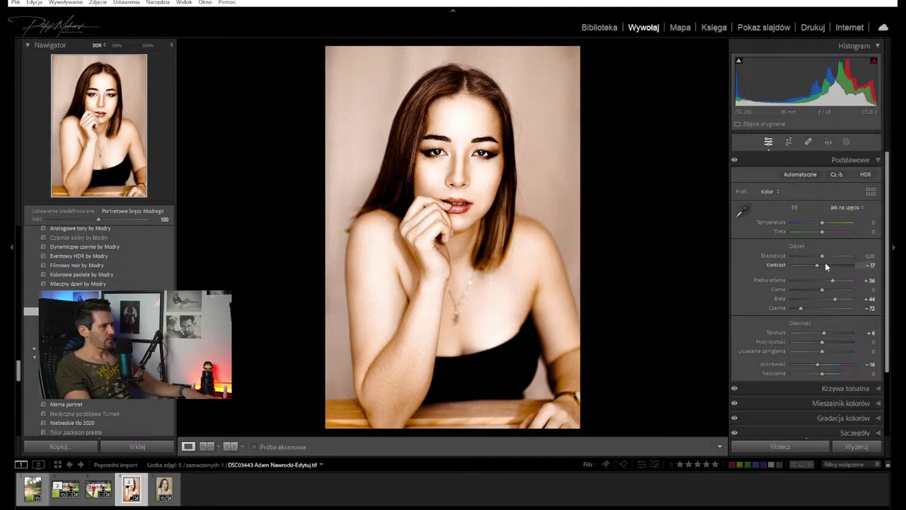
{"action": "left_click_drag", "start_coordinate": [824, 260], "coordinate": [819, 260]}
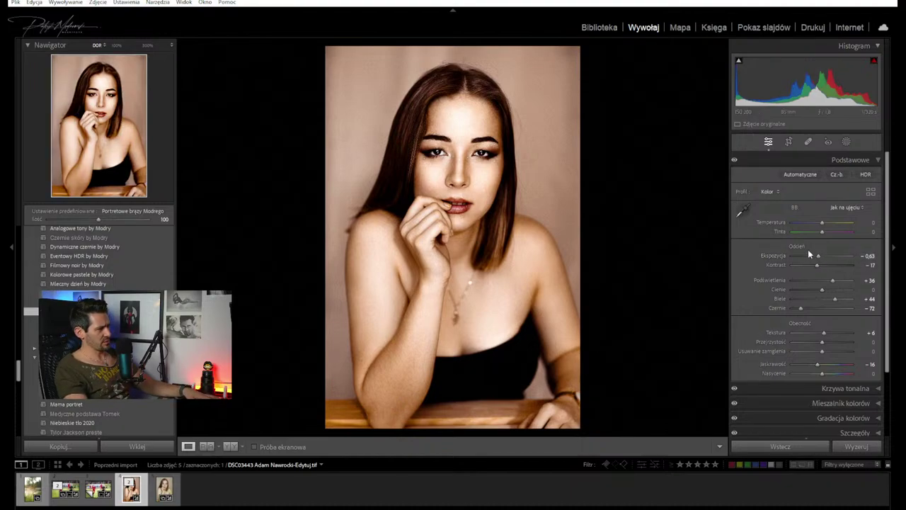
{"action": "left_click_drag", "start_coordinate": [822, 223], "coordinate": [823, 226]}
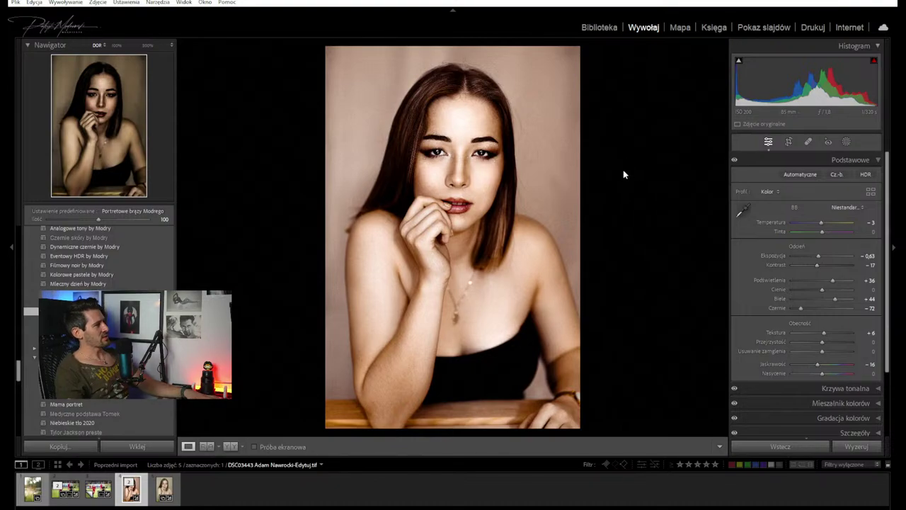
Try the portrait's exposure at +0.08 and -1.64, reset it, and set it to -0.70
{"action": "left_click", "coordinate": [845, 143]}
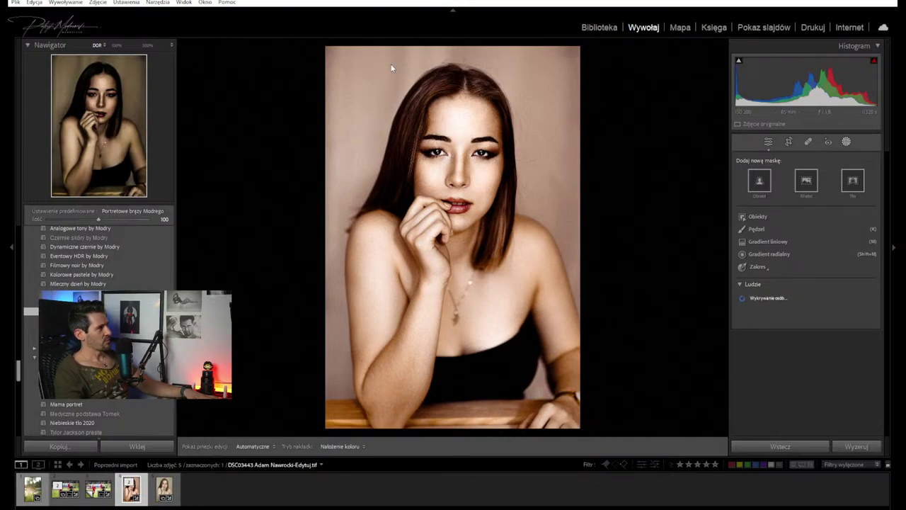
{"action": "left_click", "coordinate": [847, 142]}
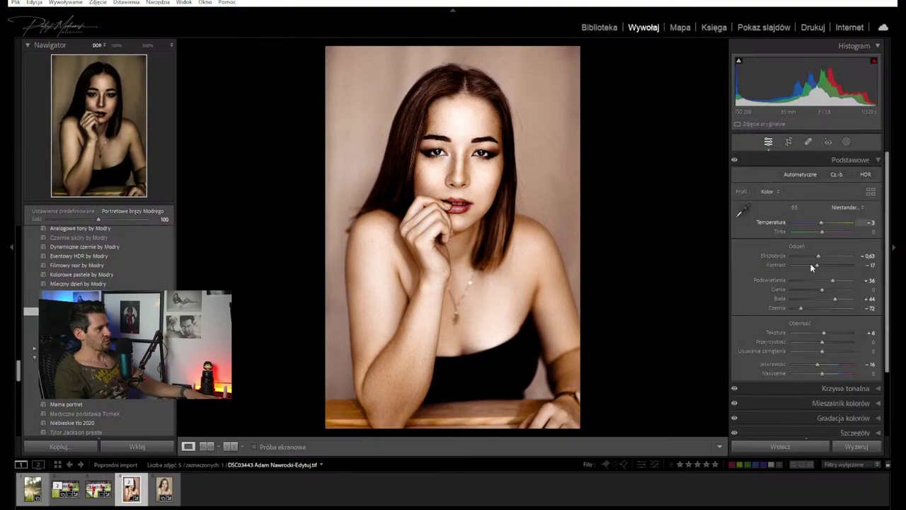
{"action": "left_click_drag", "start_coordinate": [819, 256], "coordinate": [822, 255]}
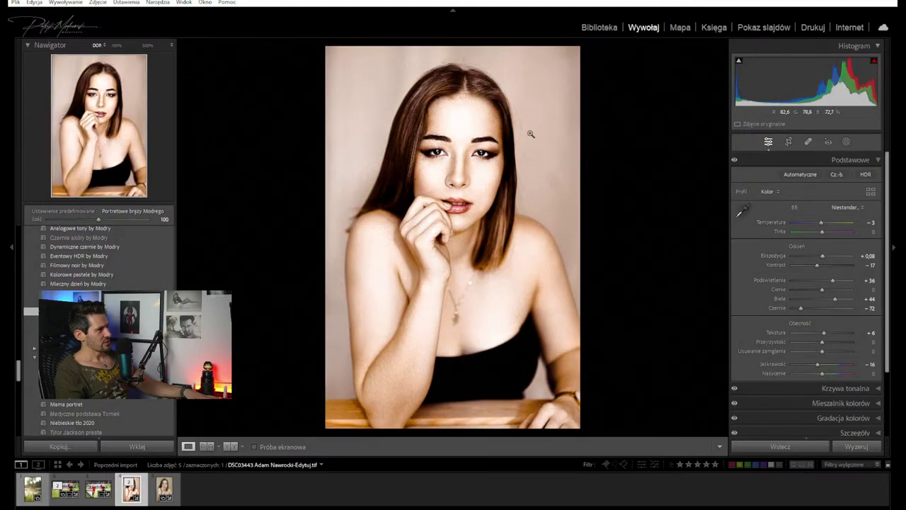
{"action": "left_click_drag", "start_coordinate": [822, 256], "coordinate": [811, 257]}
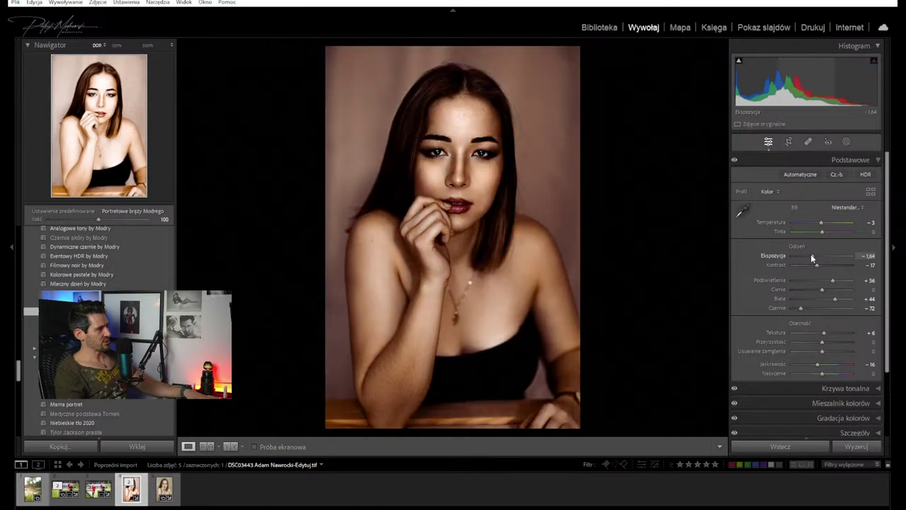
{"action": "double_click", "coordinate": [812, 256]}
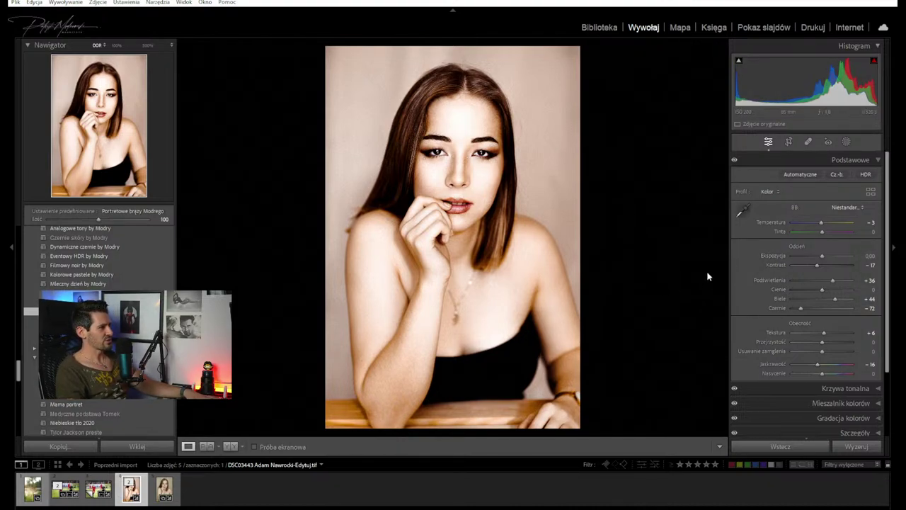
{"action": "left_click_drag", "start_coordinate": [820, 255], "coordinate": [818, 254]}
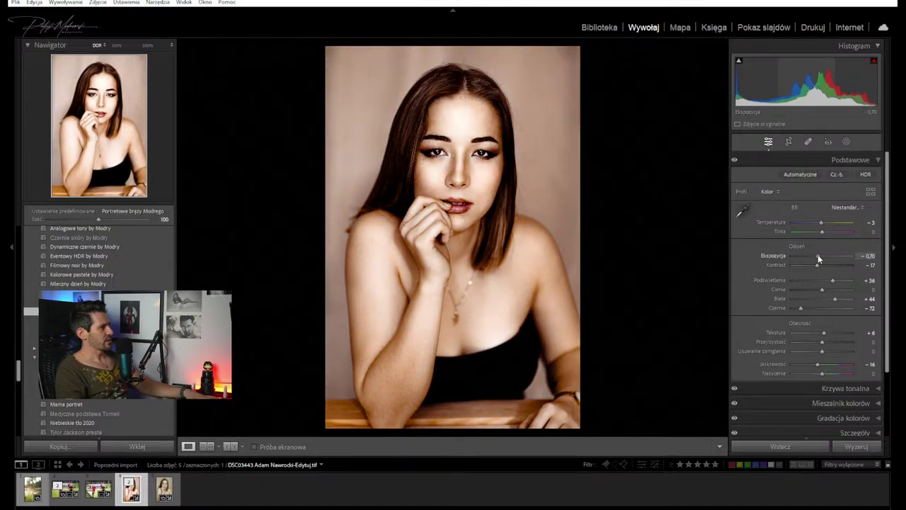
Create a background (Tło) mask and set its exposure to -1.18 to darken the backdrop
{"action": "left_click", "coordinate": [847, 141]}
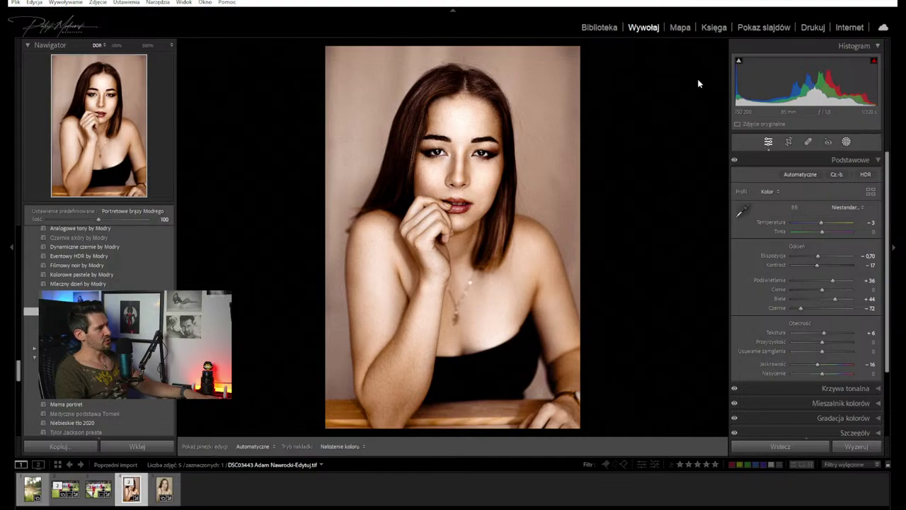
{"action": "left_click", "coordinate": [859, 182]}
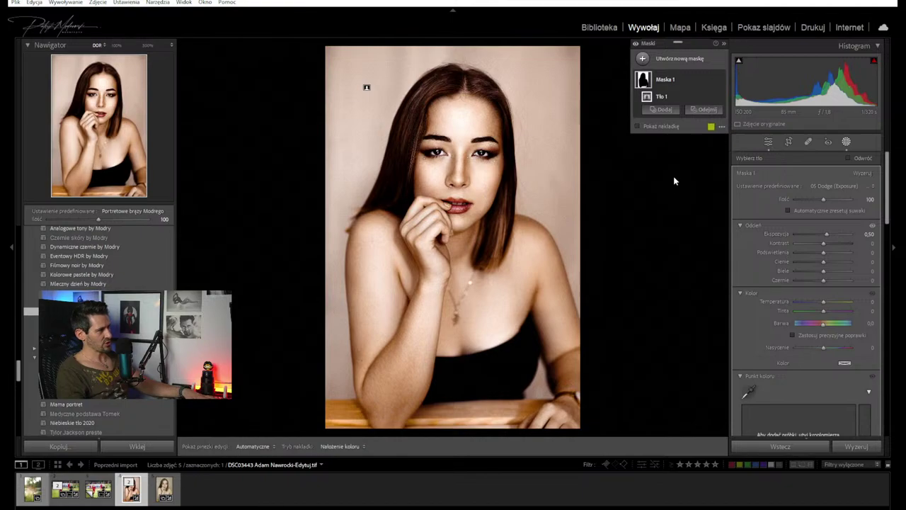
{"action": "left_click_drag", "start_coordinate": [826, 235], "coordinate": [816, 235]}
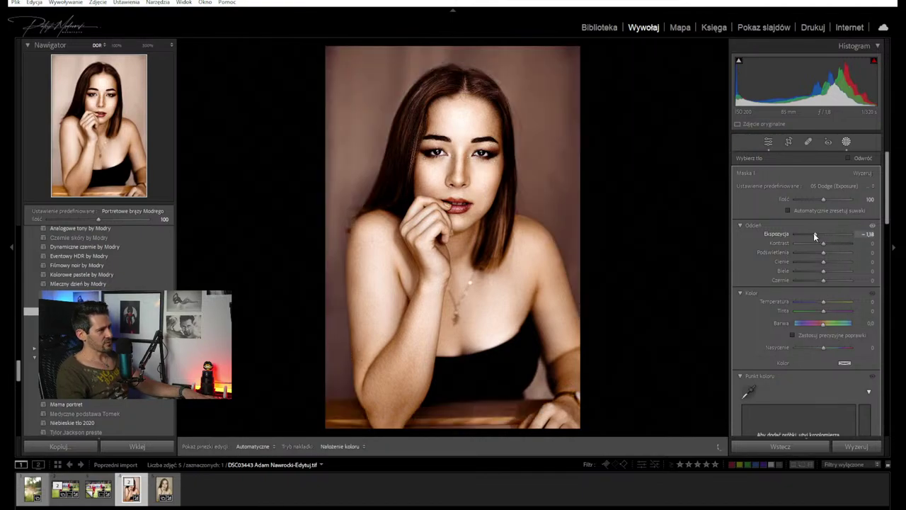
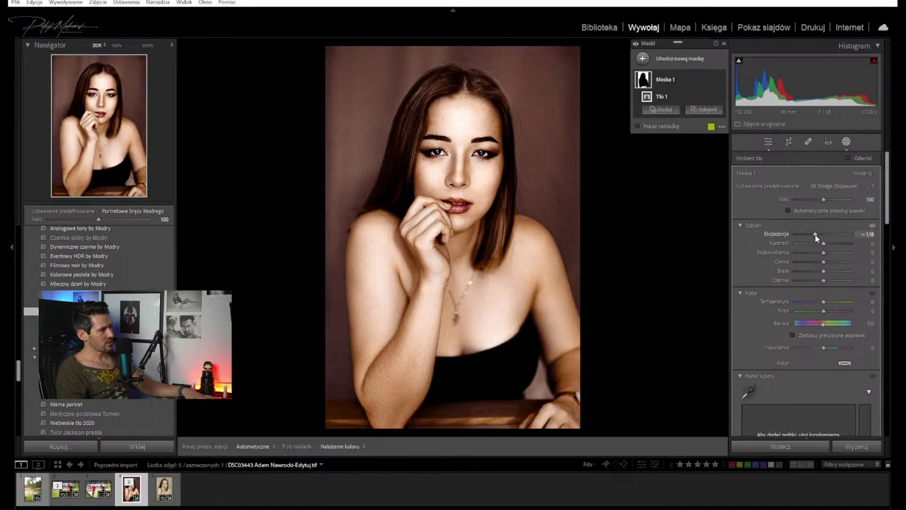
Soften the background mask by setting its contrast to -100, clarity to -100 and texture to -53
{"action": "left_click_drag", "start_coordinate": [823, 242], "coordinate": [796, 242]}
{"action": "scroll", "coordinate": [810, 342], "scroll_direction": "down", "scroll_amount": 6}
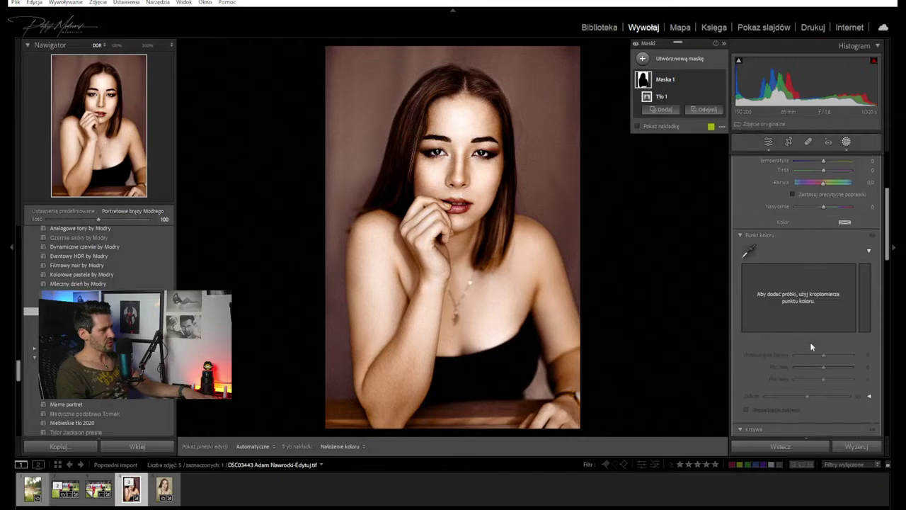
{"action": "scroll", "coordinate": [828, 347], "scroll_direction": "down", "scroll_amount": 2}
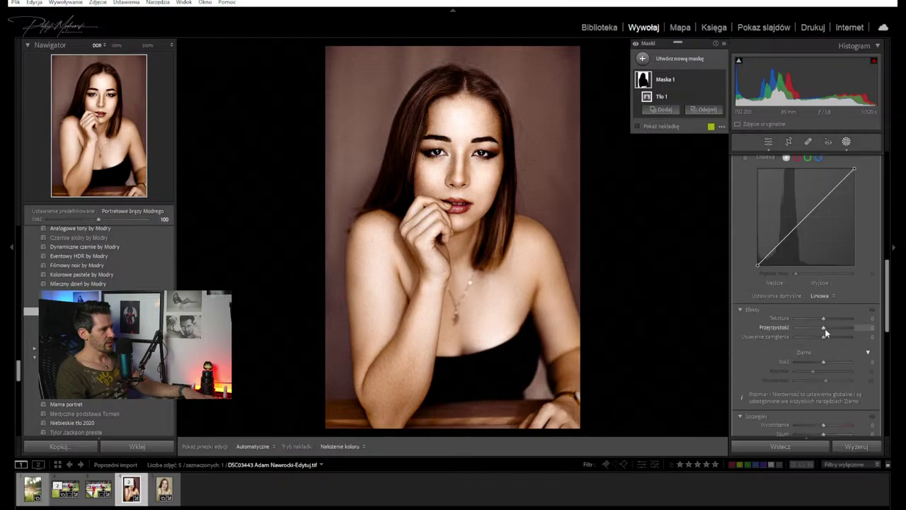
{"action": "left_click_drag", "start_coordinate": [824, 329], "coordinate": [821, 330]}
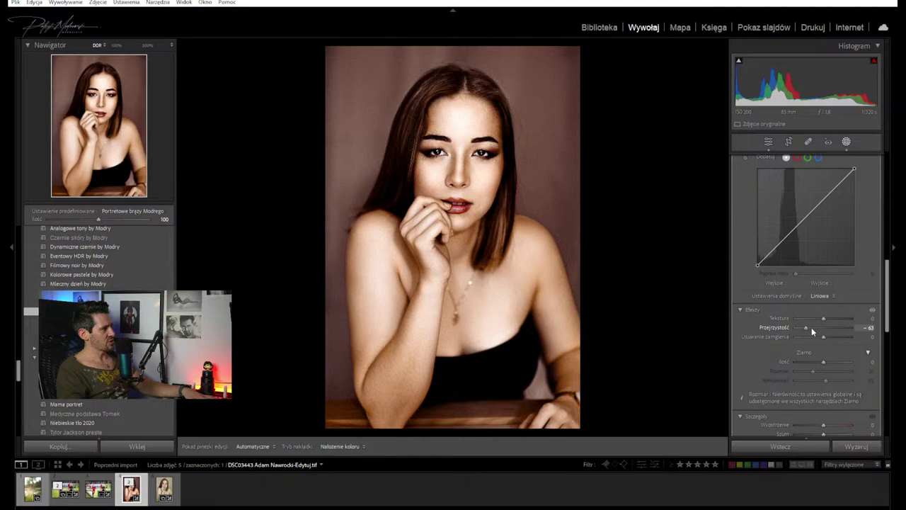
{"action": "left_click_drag", "start_coordinate": [812, 330], "coordinate": [787, 326]}
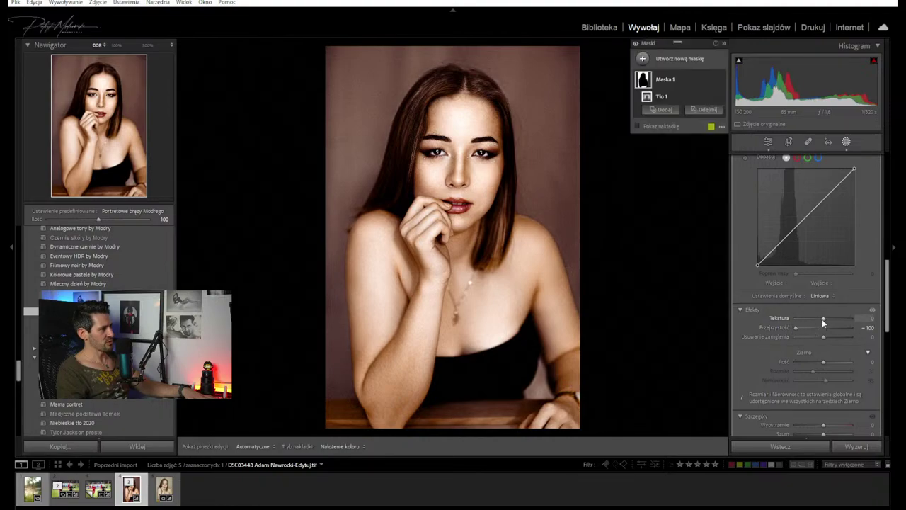
{"action": "left_click_drag", "start_coordinate": [822, 318], "coordinate": [807, 319]}
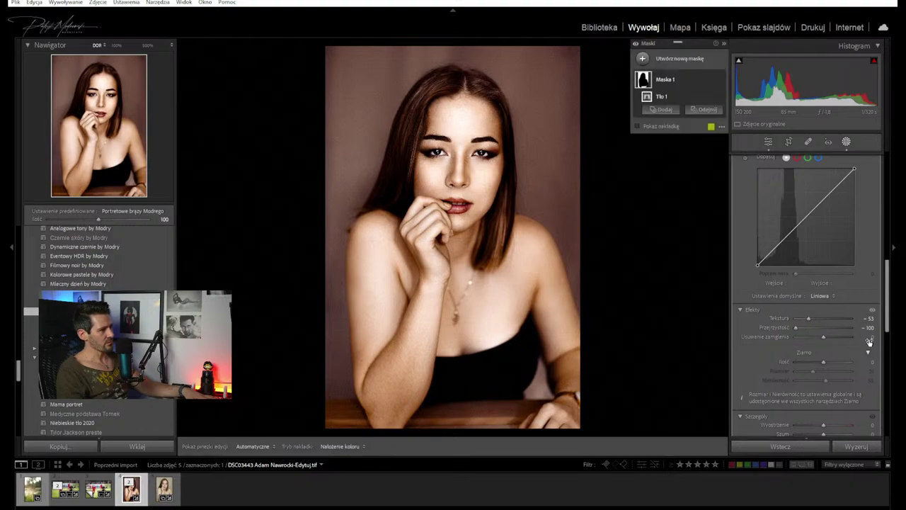
Reset the background mask's exposure and set it to -0.44
{"action": "scroll", "coordinate": [809, 312], "scroll_direction": "up", "scroll_amount": 5}
{"action": "scroll", "coordinate": [814, 293], "scroll_direction": "up", "scroll_amount": 4}
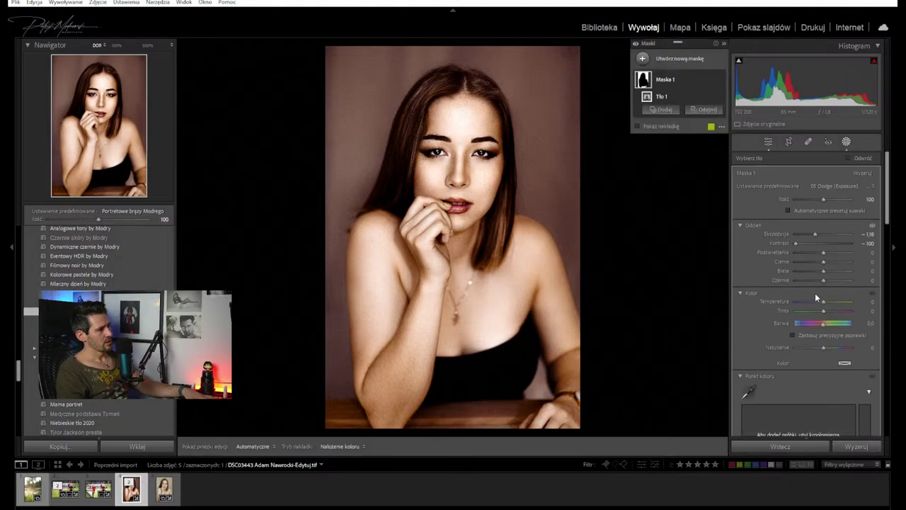
{"action": "double_click", "coordinate": [815, 233]}
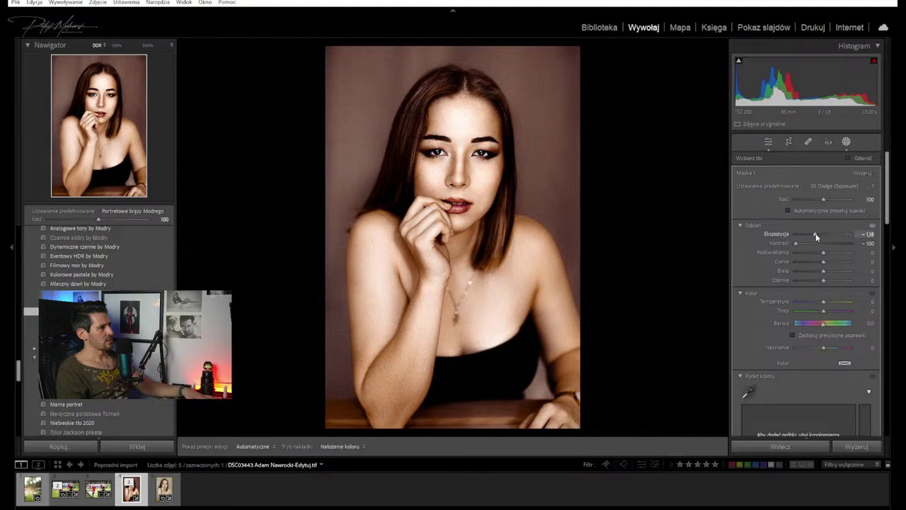
{"action": "left_click_drag", "start_coordinate": [825, 234], "coordinate": [822, 235]}
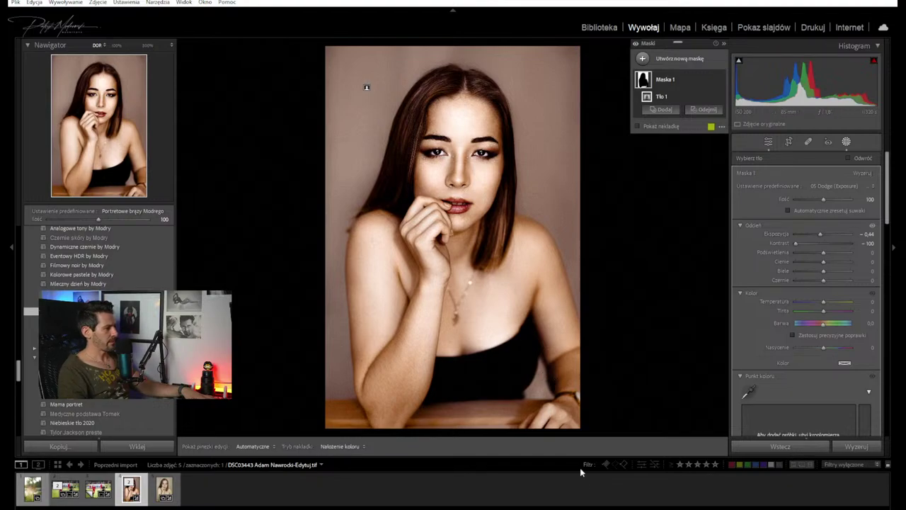
{"action": "mouse_move", "coordinate": [555, 509]}
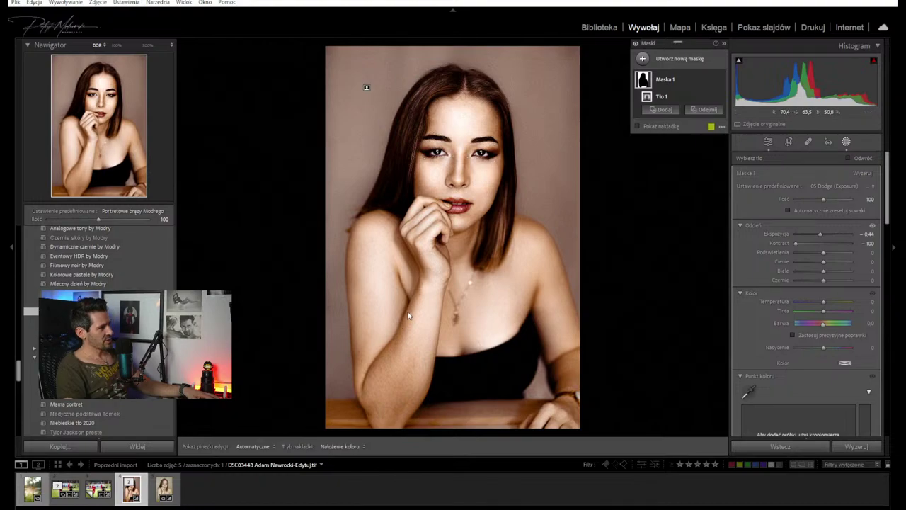
Try cropping the portrait to a 5 x 7 aspect, trimming the space above the head and keeping the table in frame
{"action": "key", "text": "r"}
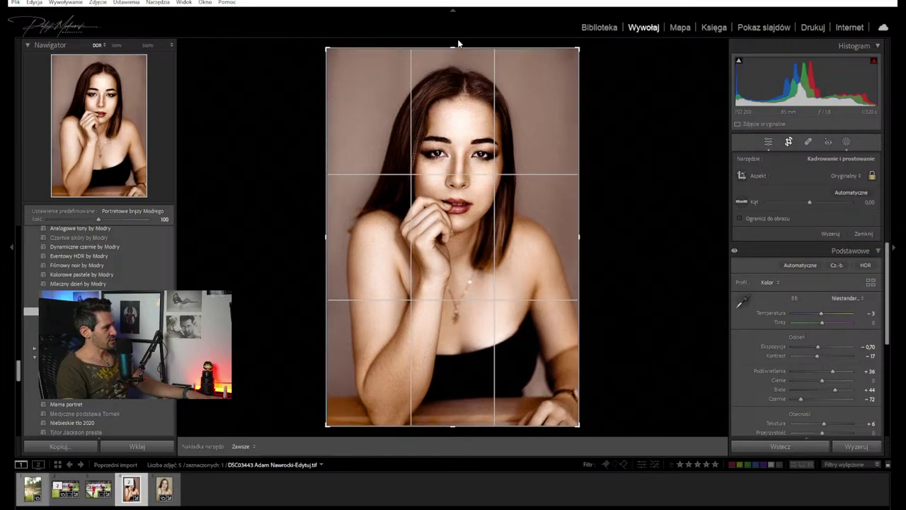
{"action": "left_click", "coordinate": [847, 176]}
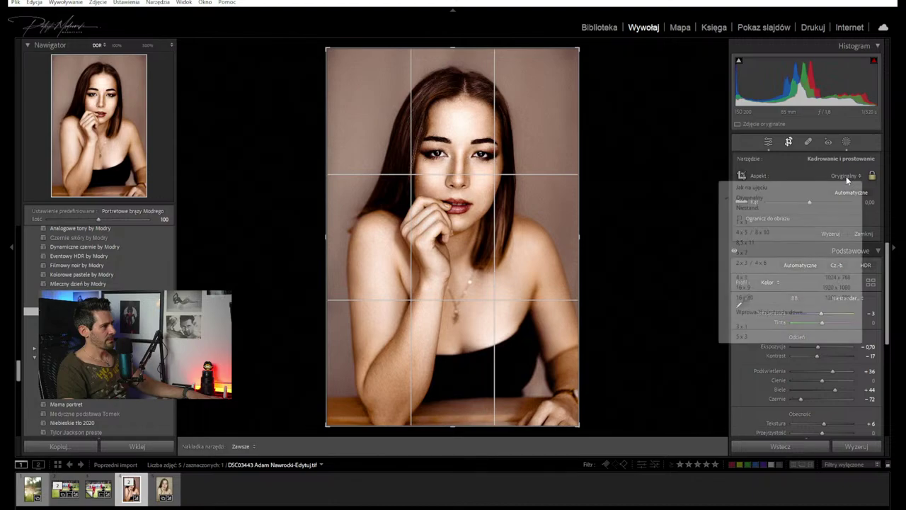
{"action": "left_click", "coordinate": [742, 253]}
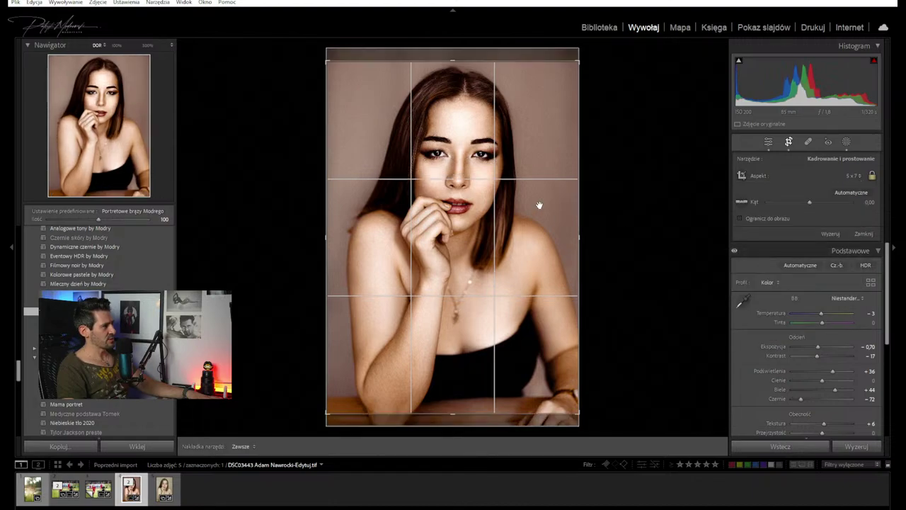
{"action": "left_click_drag", "start_coordinate": [538, 205], "coordinate": [510, 189]}
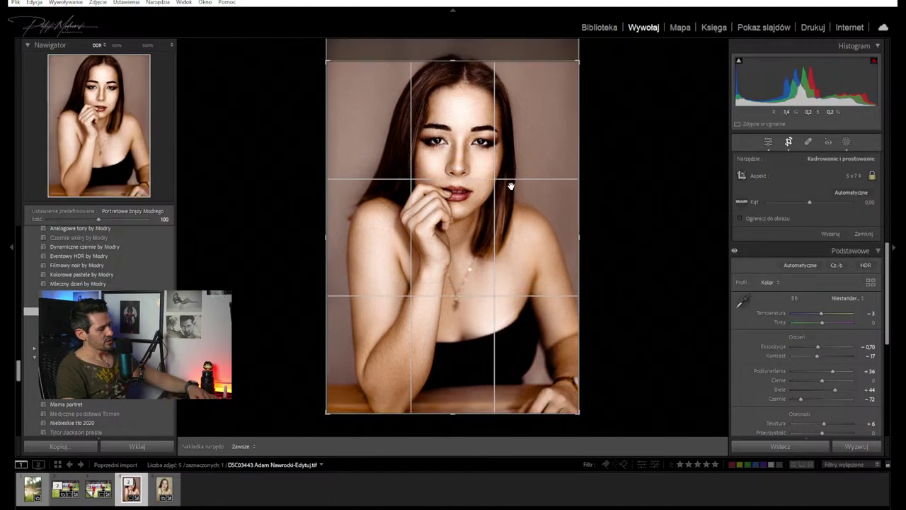
{"action": "key", "text": "Return"}
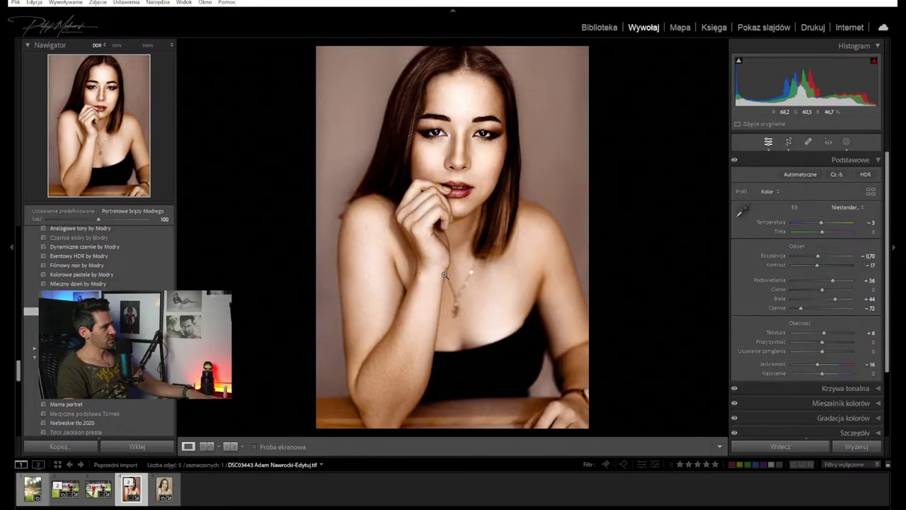
Try an 8.5 x 11 crop, repositioned to keep the whole head and trim the table and lower hand
{"action": "key", "text": "r"}
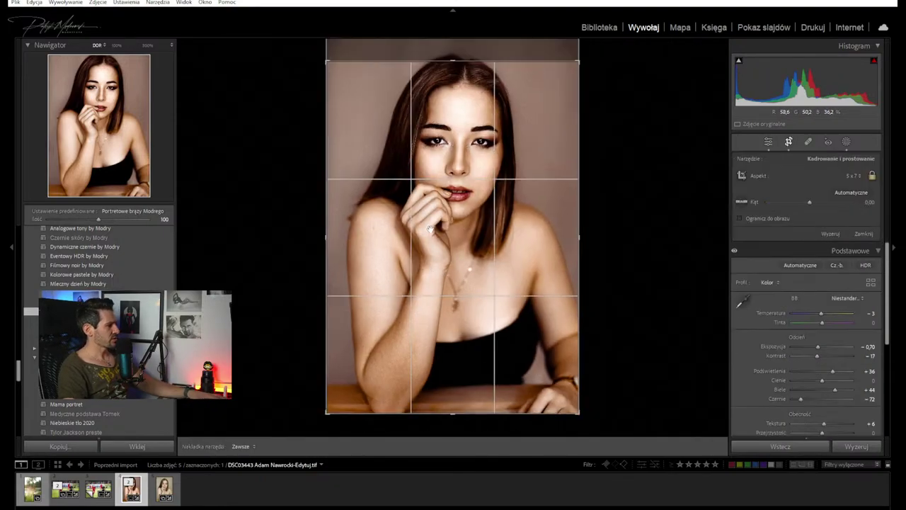
{"action": "left_click", "coordinate": [852, 175]}
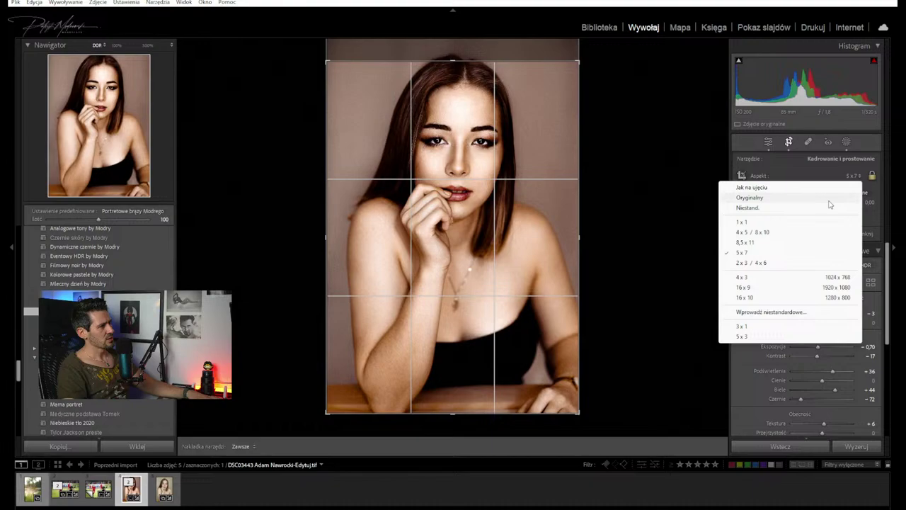
{"action": "left_click", "coordinate": [783, 243]}
{"action": "left_click_drag", "start_coordinate": [493, 227], "coordinate": [493, 243]}
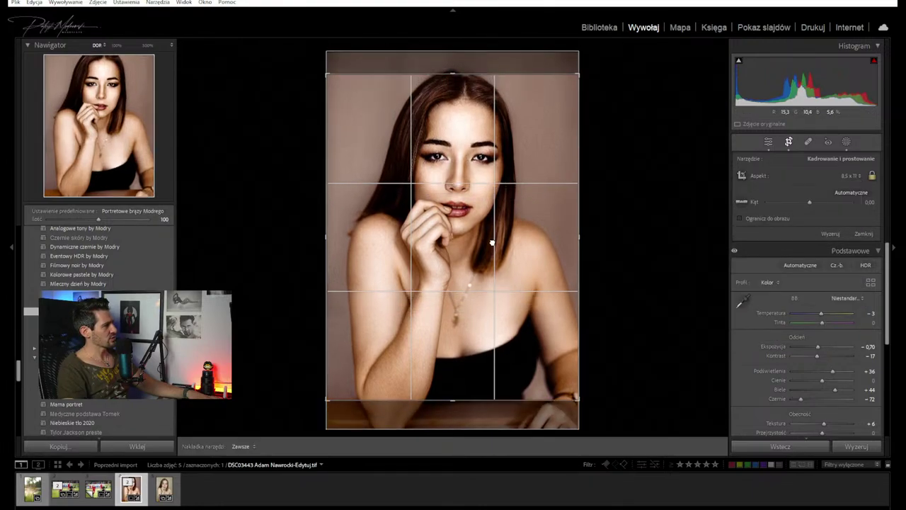
{"action": "key", "text": "Return"}
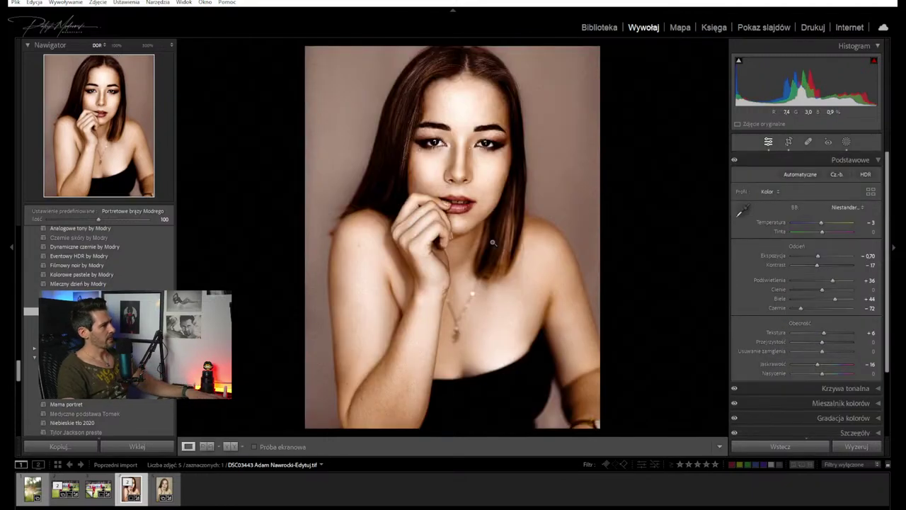
Return the crop to the as-shot aspect and tighten it slightly, trimming a strip above the head
{"action": "key", "text": "r"}
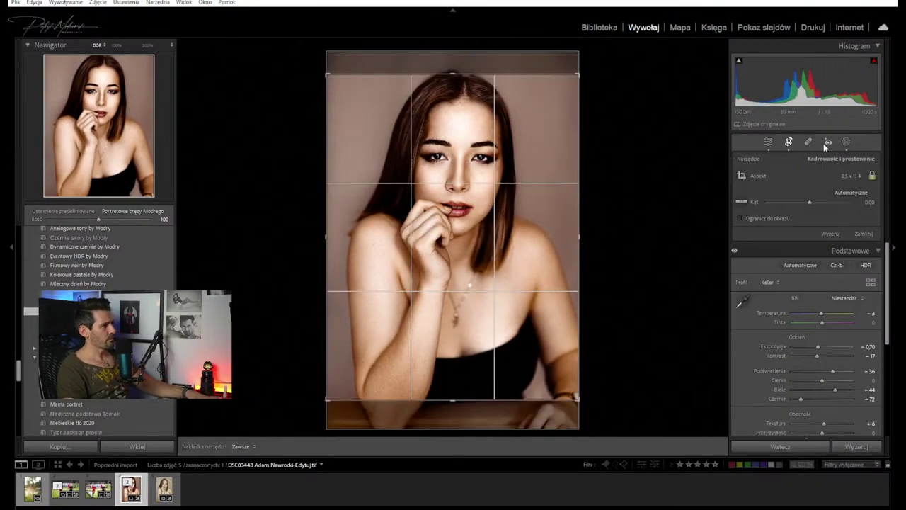
{"action": "left_click", "coordinate": [846, 177]}
{"action": "left_click", "coordinate": [757, 185]}
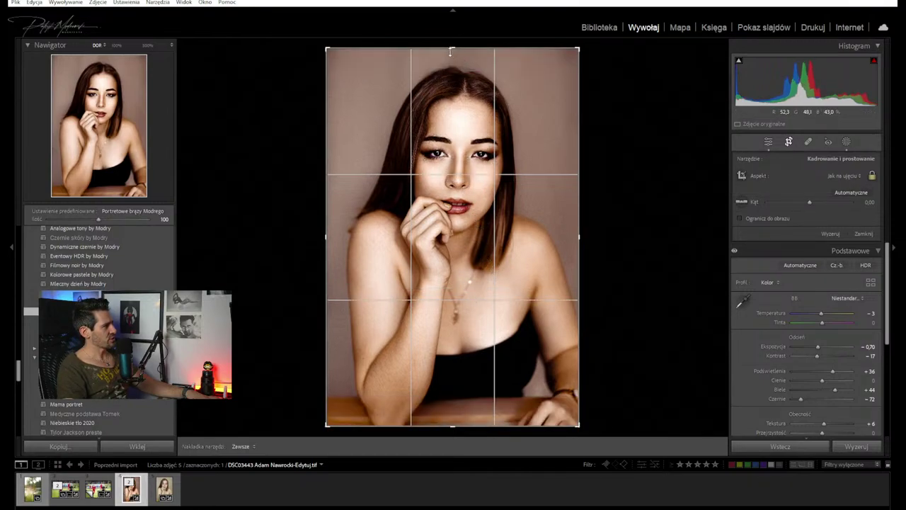
{"action": "left_click_drag", "start_coordinate": [451, 49], "coordinate": [451, 54]}
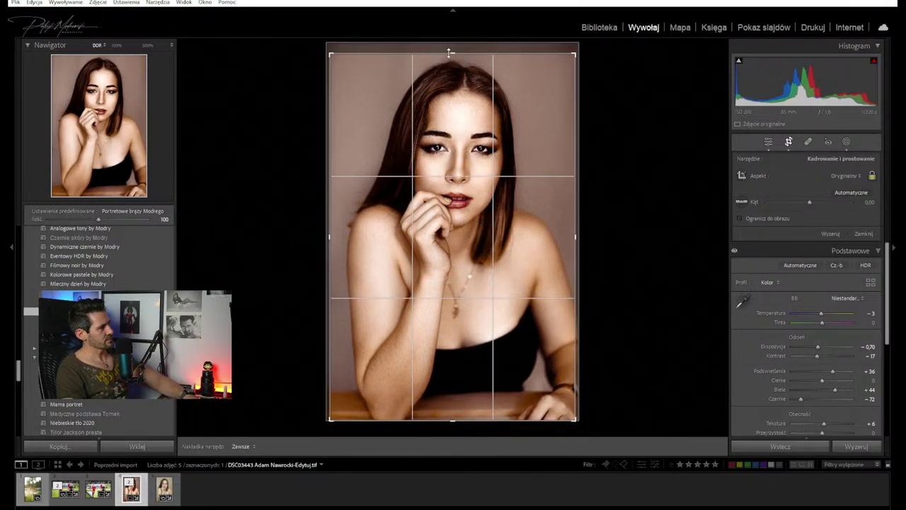
{"action": "key", "text": "Return"}
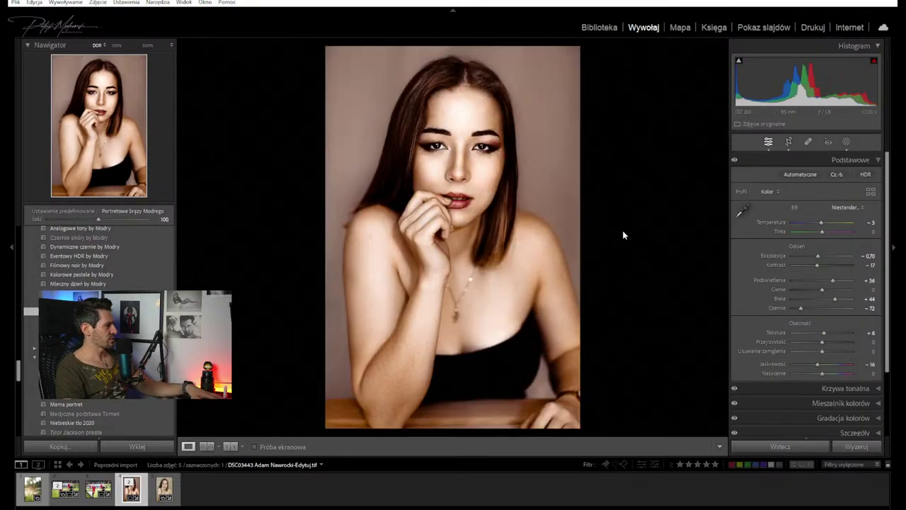
Try rotating the crop by 1.36 degrees and undo the rotation
{"action": "key", "text": "r"}
{"action": "left_click_drag", "start_coordinate": [600, 224], "coordinate": [602, 226]}
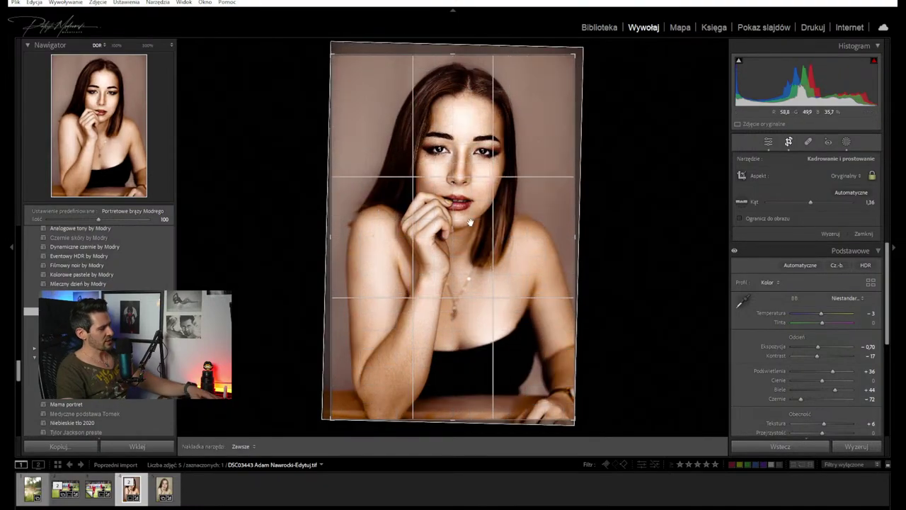
{"action": "key", "text": "r"}
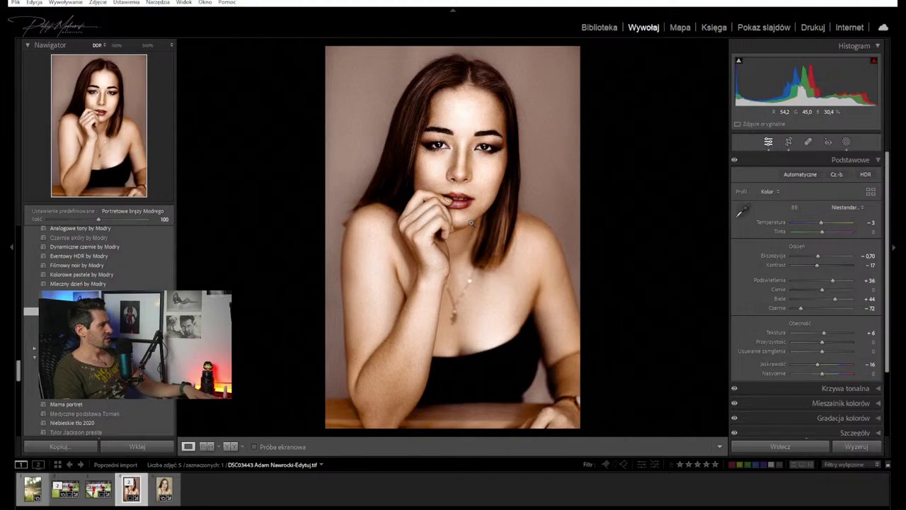
{"action": "key", "text": "ctrl+z"}
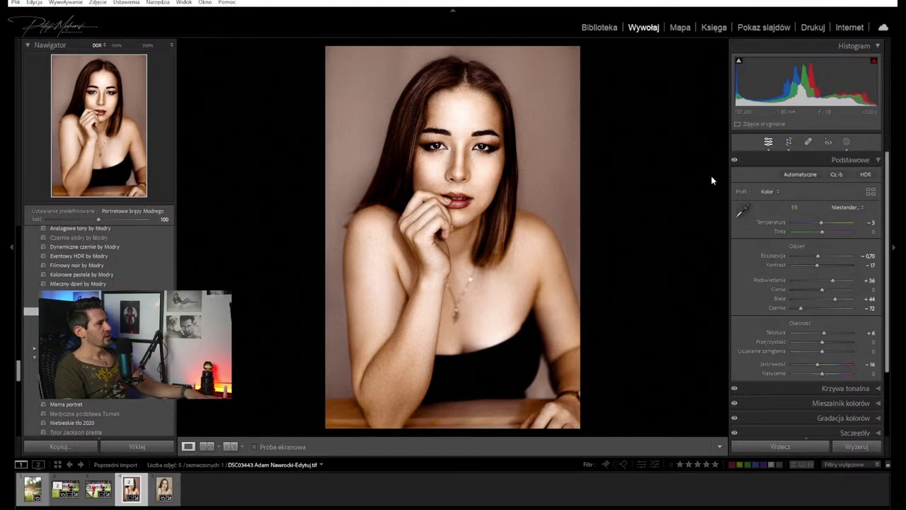
Set the portrait's basic highlights to +28 and add a large inverted radial gradient mask centred on the face
{"action": "left_click_drag", "start_coordinate": [831, 280], "coordinate": [828, 281]}
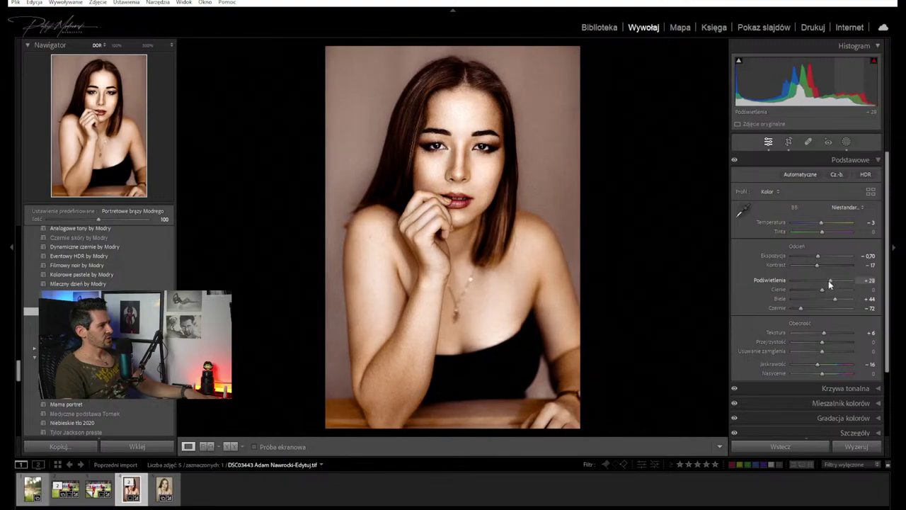
{"action": "left_click", "coordinate": [848, 142]}
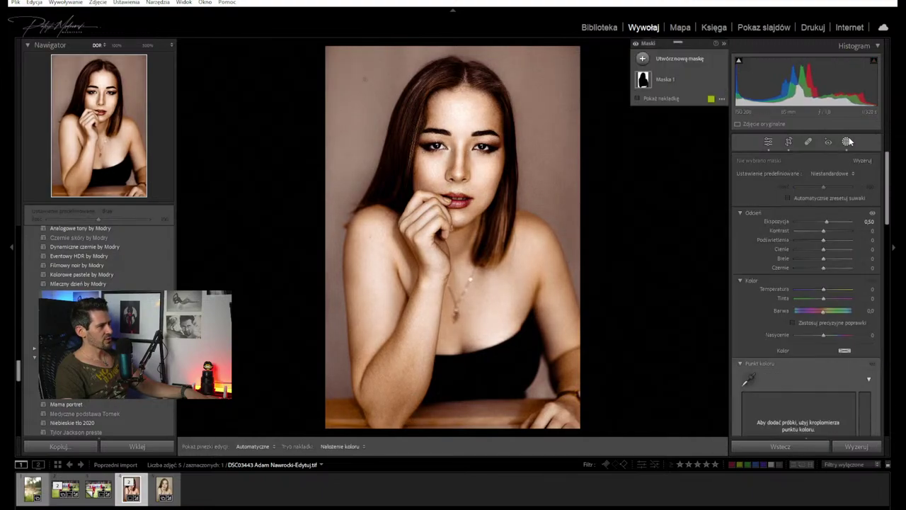
{"action": "left_click", "coordinate": [643, 58]}
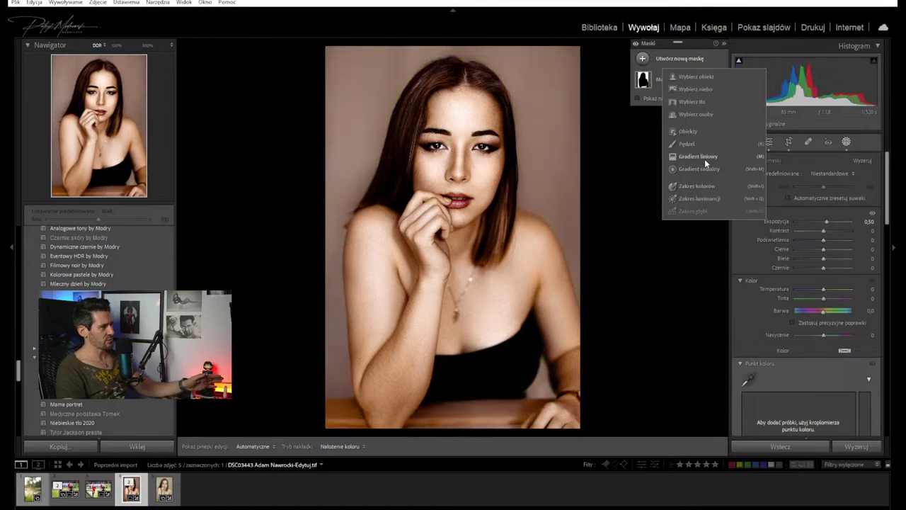
{"action": "left_click", "coordinate": [709, 169]}
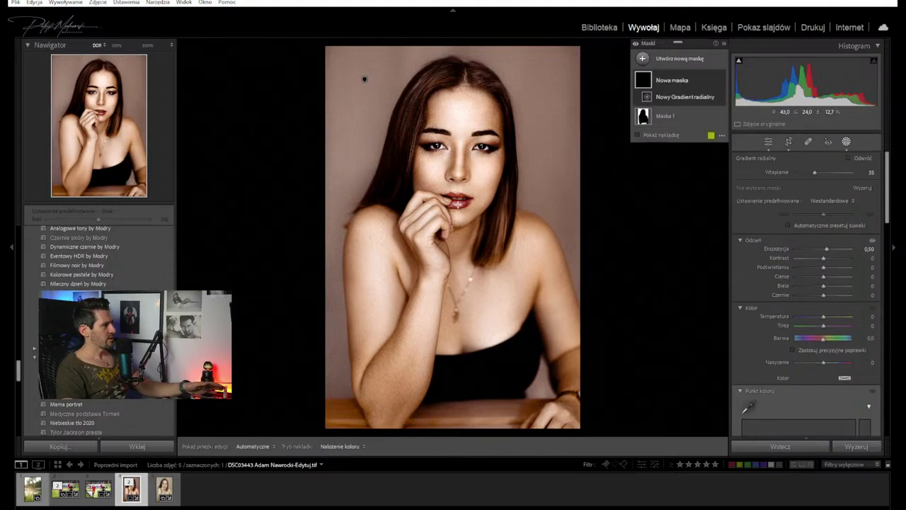
{"action": "left_click_drag", "start_coordinate": [454, 201], "coordinate": [630, 421]}
{"action": "left_click", "coordinate": [854, 158]}
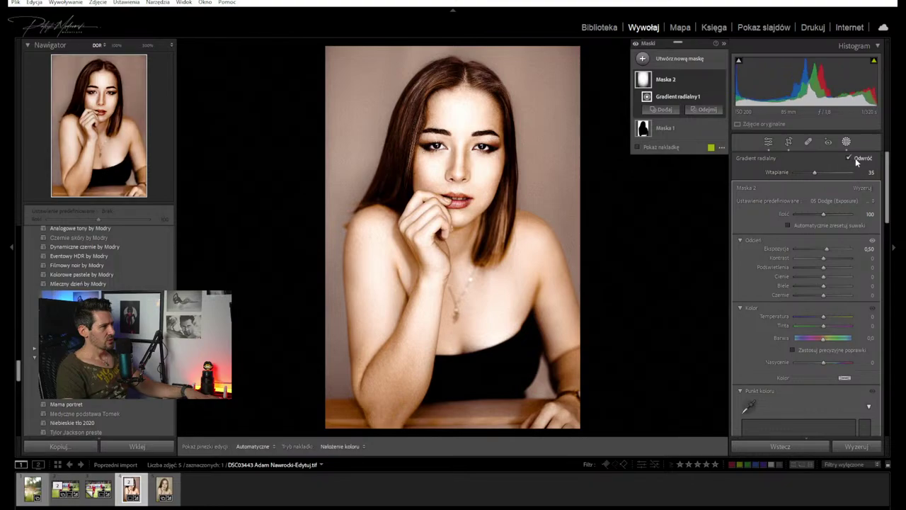
Set the radial mask's exposure to -0.17 and highlights to -41, checking its coverage with the overlay
{"action": "double_click", "coordinate": [827, 250]}
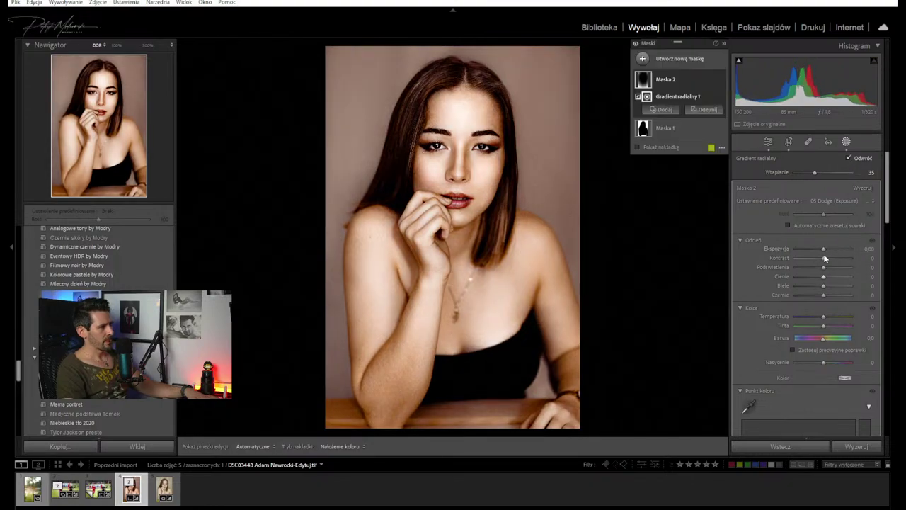
{"action": "left_click_drag", "start_coordinate": [821, 249], "coordinate": [820, 249]}
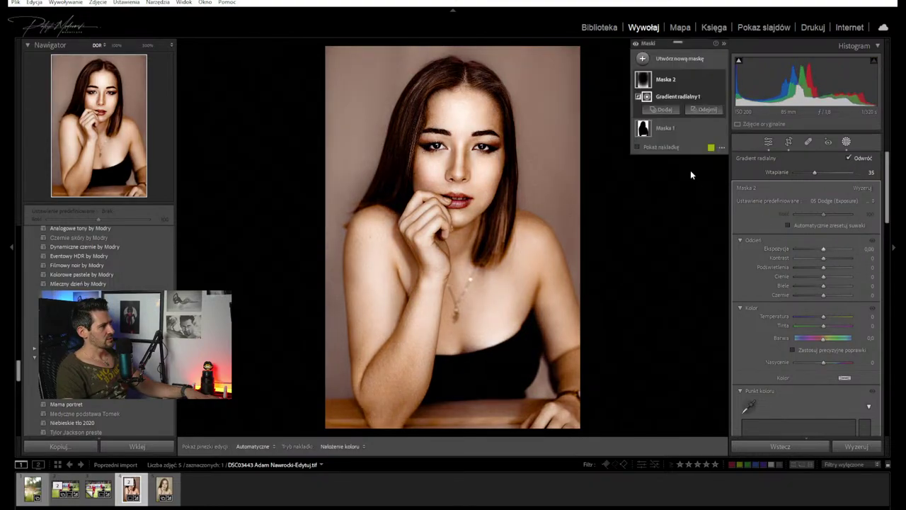
{"action": "left_click", "coordinate": [673, 146]}
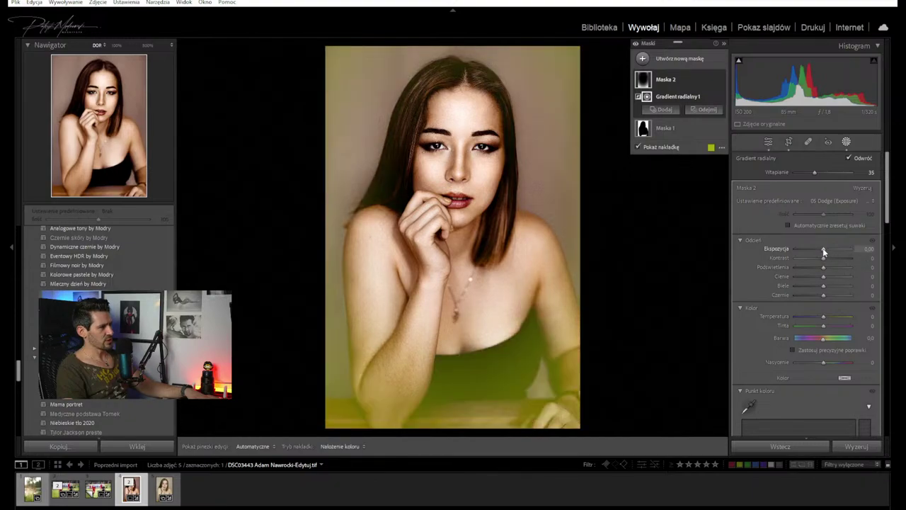
{"action": "left_click_drag", "start_coordinate": [823, 252], "coordinate": [811, 267]}
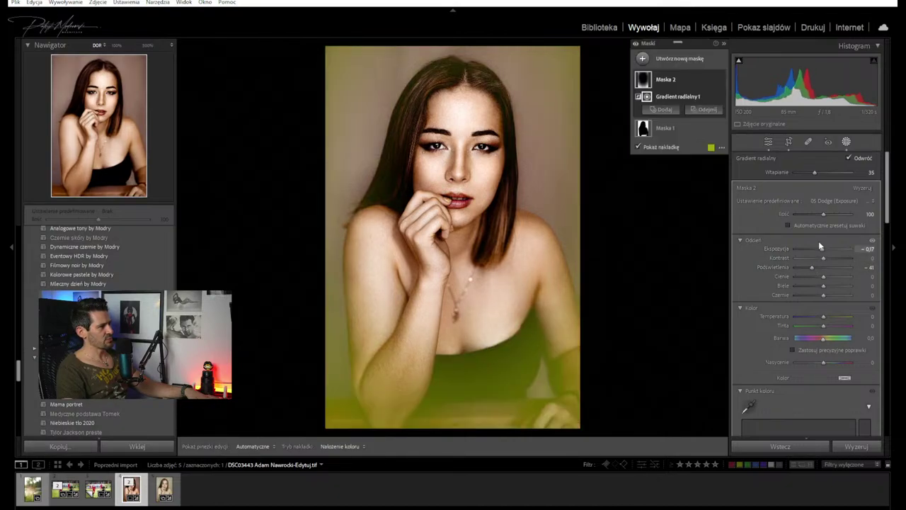
{"action": "left_click", "coordinate": [676, 149]}
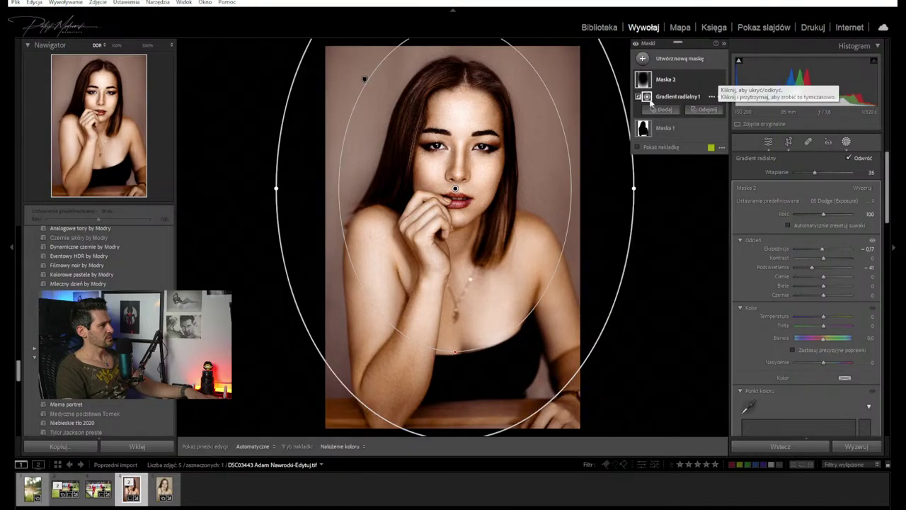
Reduce the radial gradient mask's width and height, centre it over the lips, and finish masking
{"action": "left_click_drag", "start_coordinate": [456, 189], "coordinate": [463, 289]}
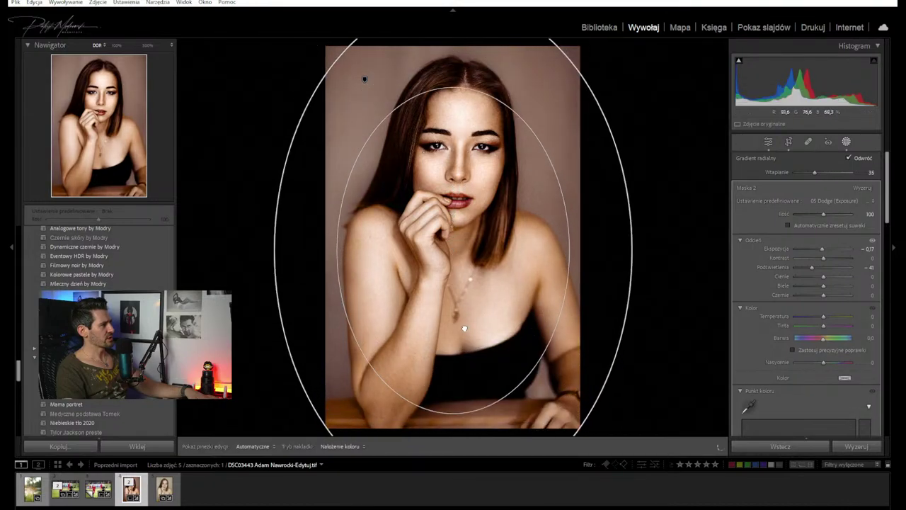
{"action": "left_click_drag", "start_coordinate": [455, 325], "coordinate": [455, 319]}
{"action": "left_click_drag", "start_coordinate": [456, 68], "coordinate": [455, 121]}
{"action": "left_click_drag", "start_coordinate": [637, 320], "coordinate": [606, 319]}
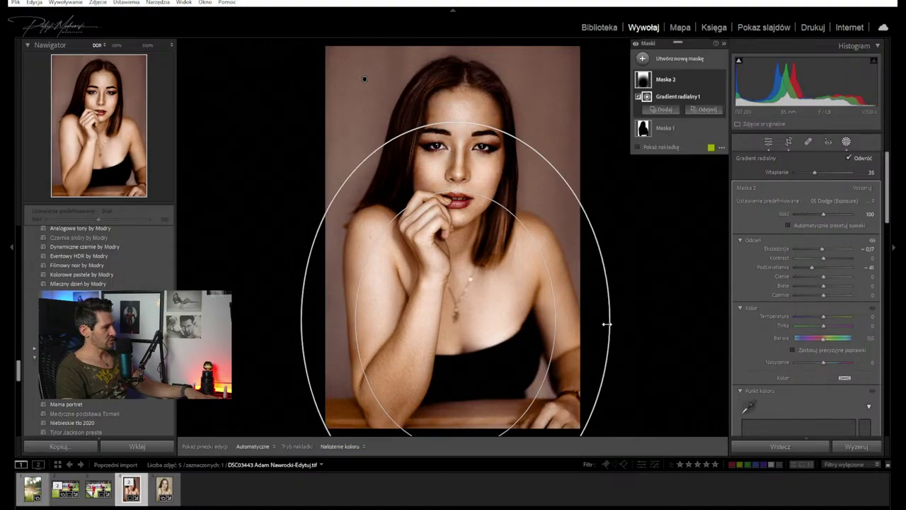
{"action": "left_click_drag", "start_coordinate": [432, 323], "coordinate": [453, 188]}
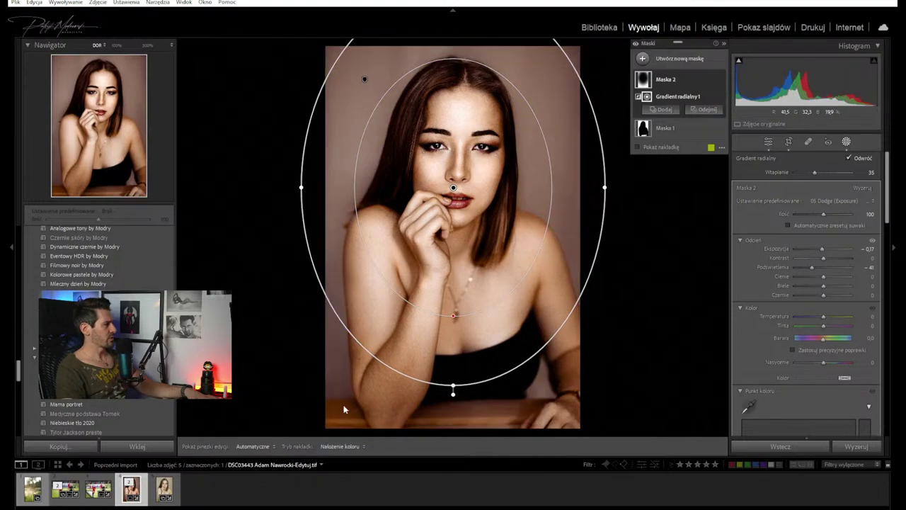
{"action": "left_click", "coordinate": [846, 142]}
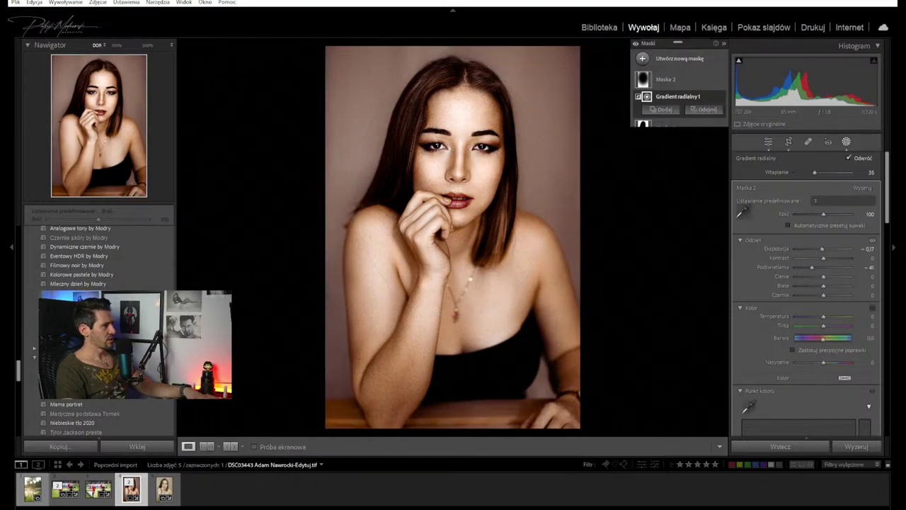
Create a virtual copy of the original ARW portrait
{"action": "left_click", "coordinate": [164, 492]}
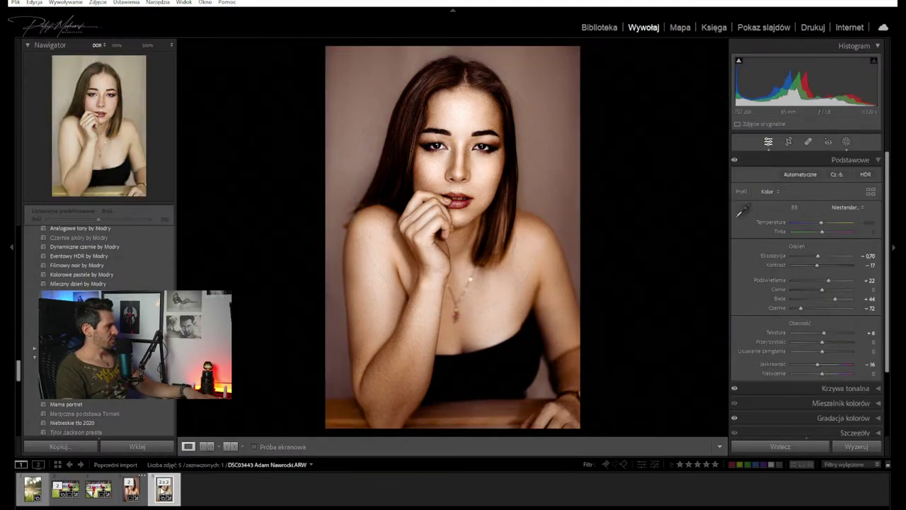
{"action": "right_click", "coordinate": [162, 490]}
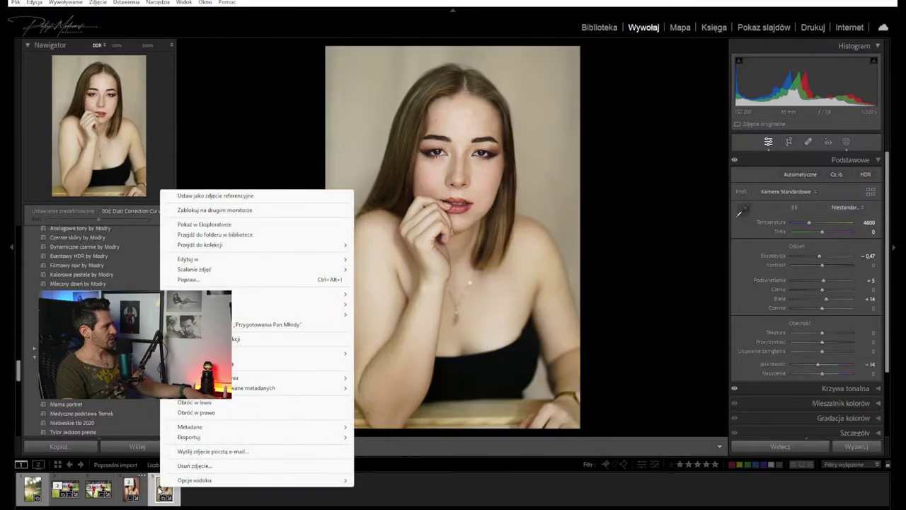
{"action": "left_click", "coordinate": [182, 503]}
{"action": "left_click", "coordinate": [164, 494]}
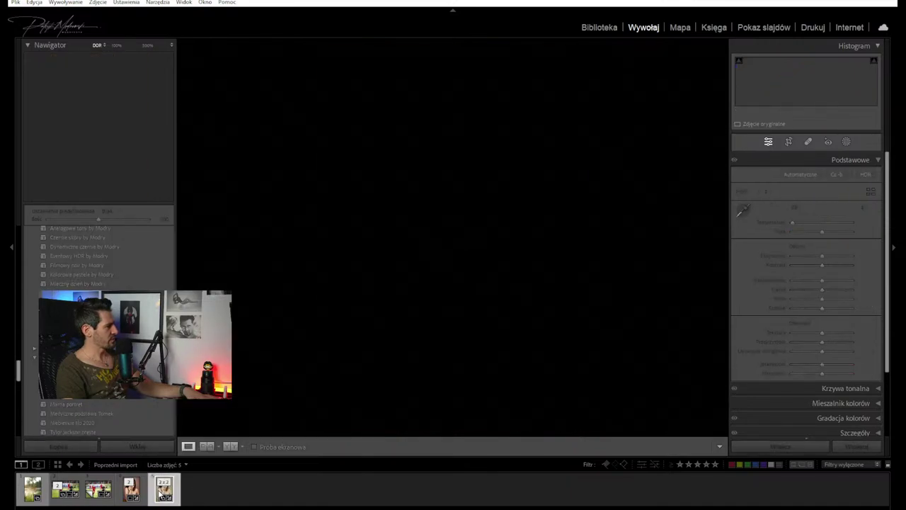
{"action": "key", "text": "backslash"}
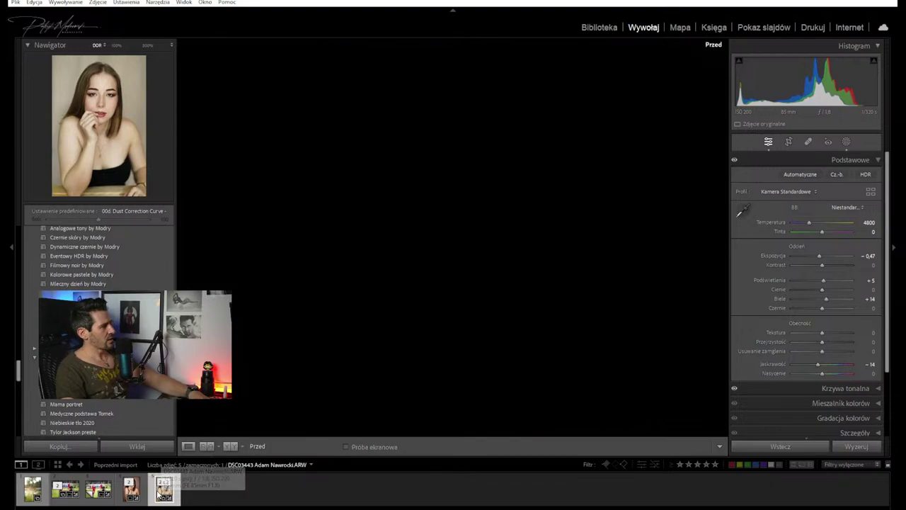
{"action": "key", "text": "backslash"}
{"action": "right_click", "coordinate": [159, 494]}
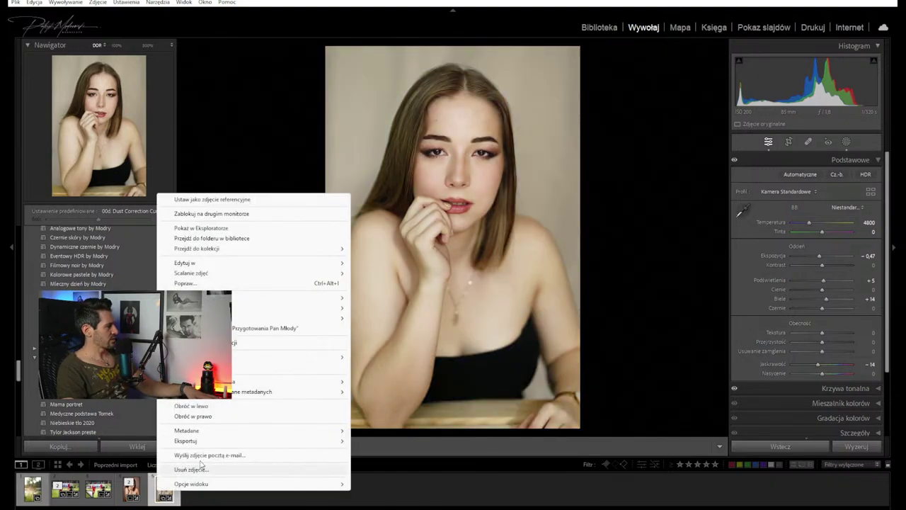
{"action": "left_click", "coordinate": [234, 368]}
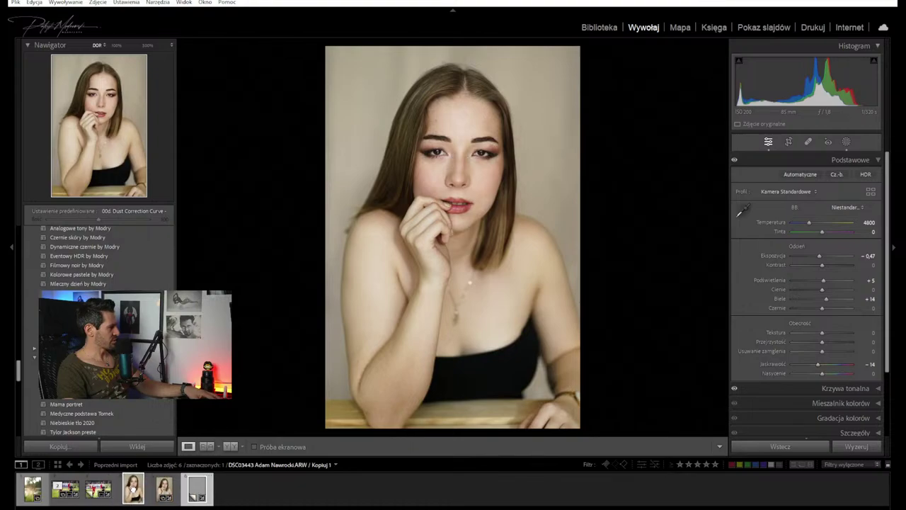
Compare the retouched TIFF, the ARW portrait and its virtual copy side by side in Survey view, with and without the side panels
{"action": "left_click_drag", "start_coordinate": [112, 487], "coordinate": [221, 489]}
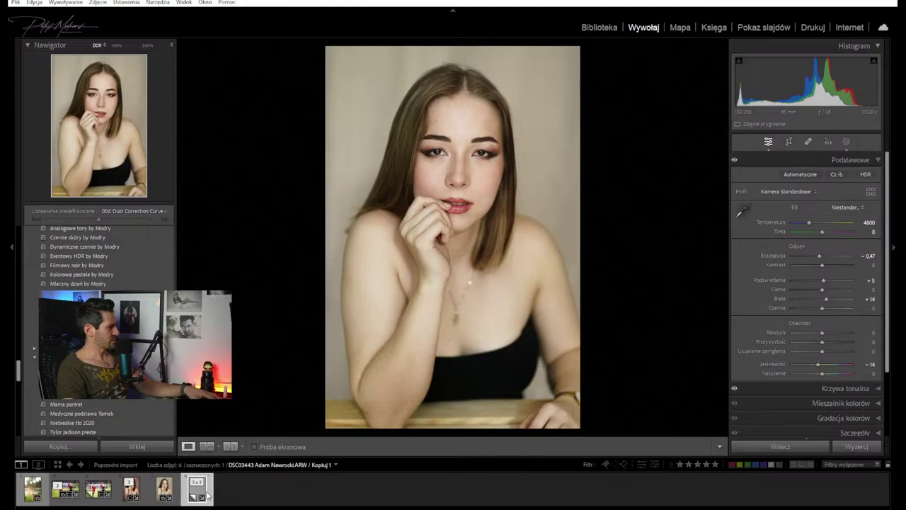
{"action": "left_click", "coordinate": [135, 492], "text": "shift"}
{"action": "key", "text": "n"}
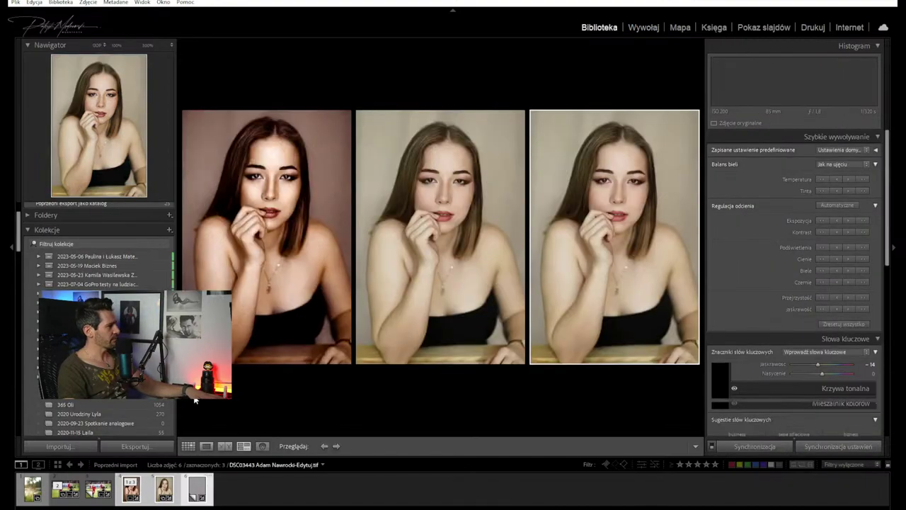
{"action": "key", "text": "Tab"}
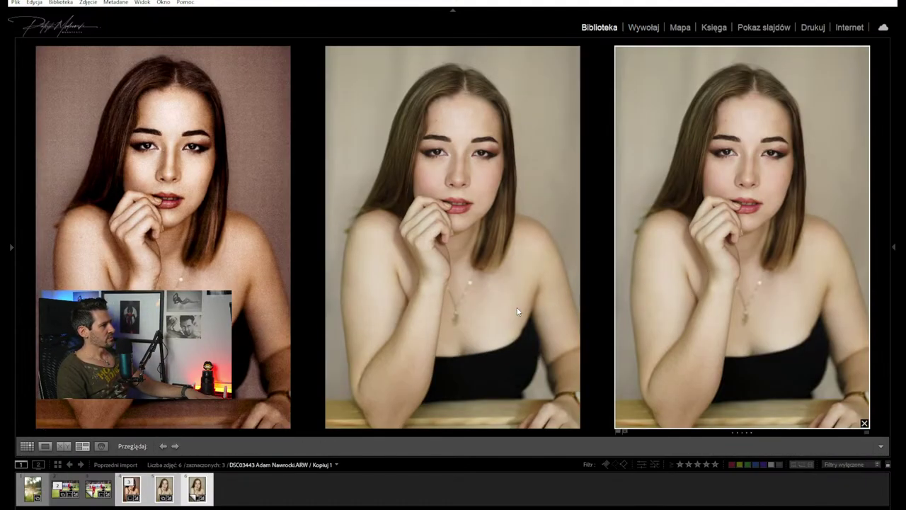
{"action": "key", "text": "Tab"}
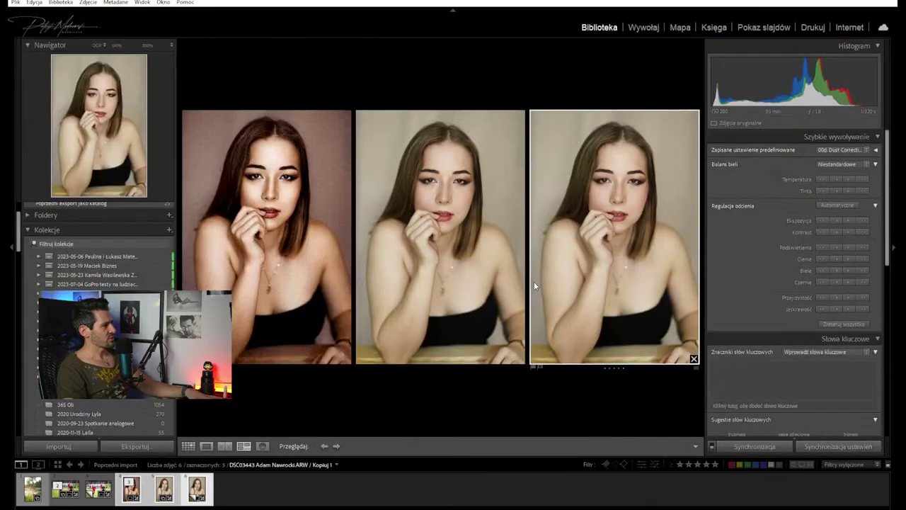
{"action": "left_click", "coordinate": [466, 289]}
{"action": "left_click", "coordinate": [629, 257]}
{"action": "key", "text": "Tab"}
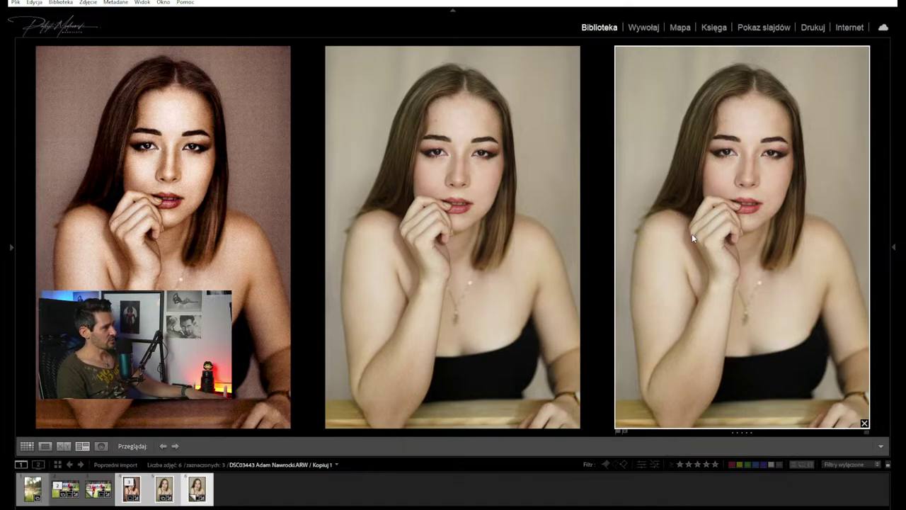
{"action": "key", "text": "Tab"}
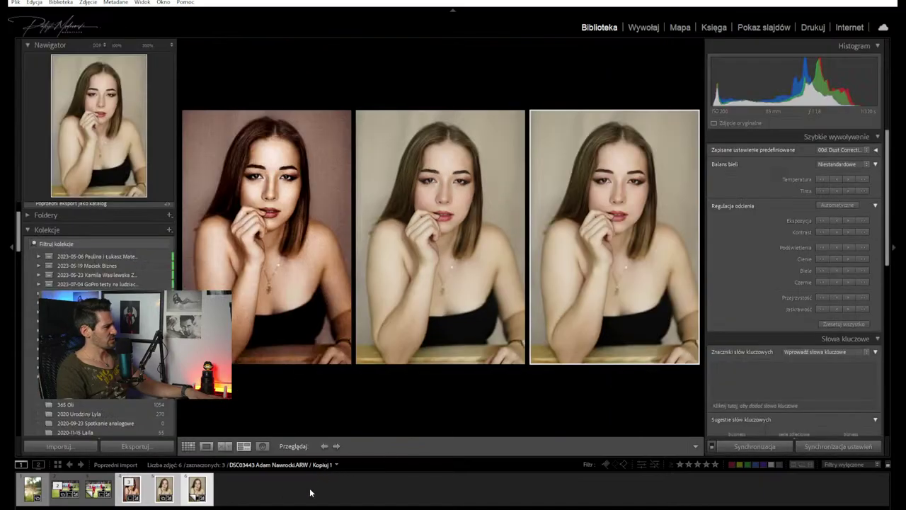
Reset the virtual copy to its default develop settings and survey it beside the other two portrait versions
{"action": "left_click", "coordinate": [198, 487]}
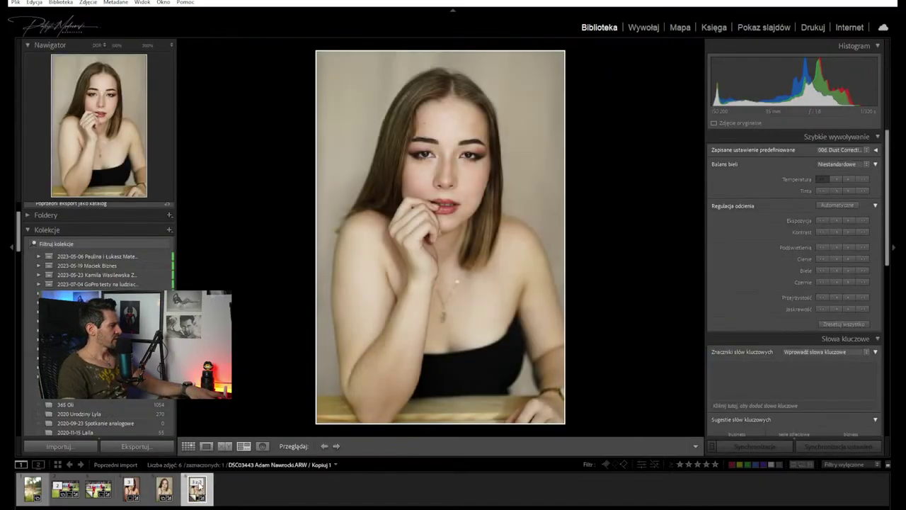
{"action": "left_click", "coordinate": [131, 489], "text": "shift"}
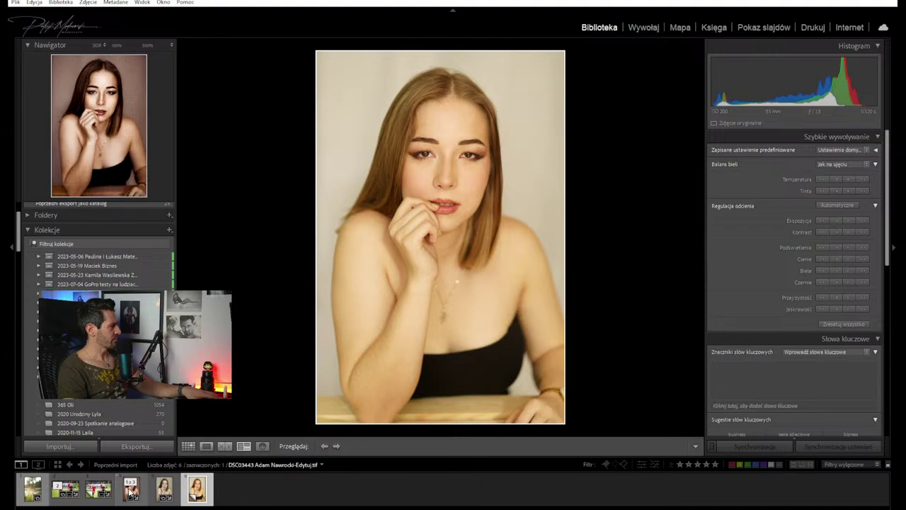
{"action": "left_click", "coordinate": [260, 446]}
{"action": "left_click", "coordinate": [411, 310]}
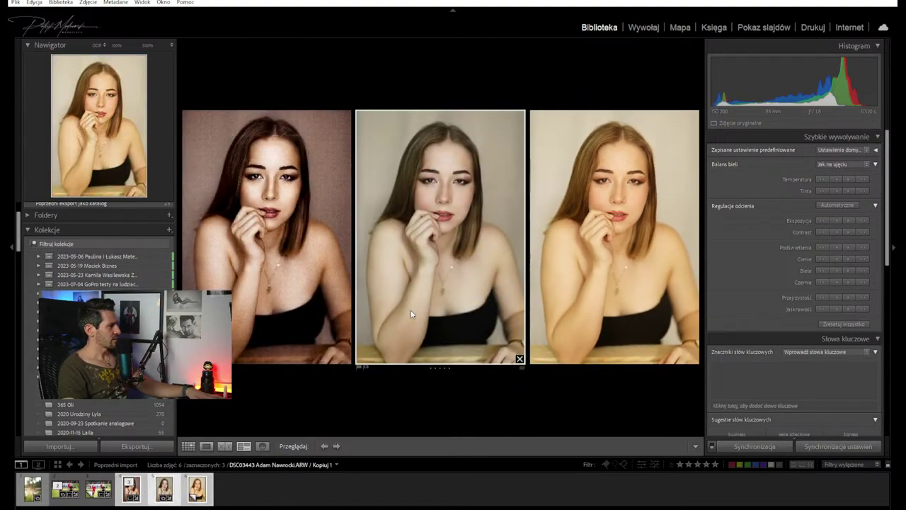
{"action": "left_click", "coordinate": [316, 301]}
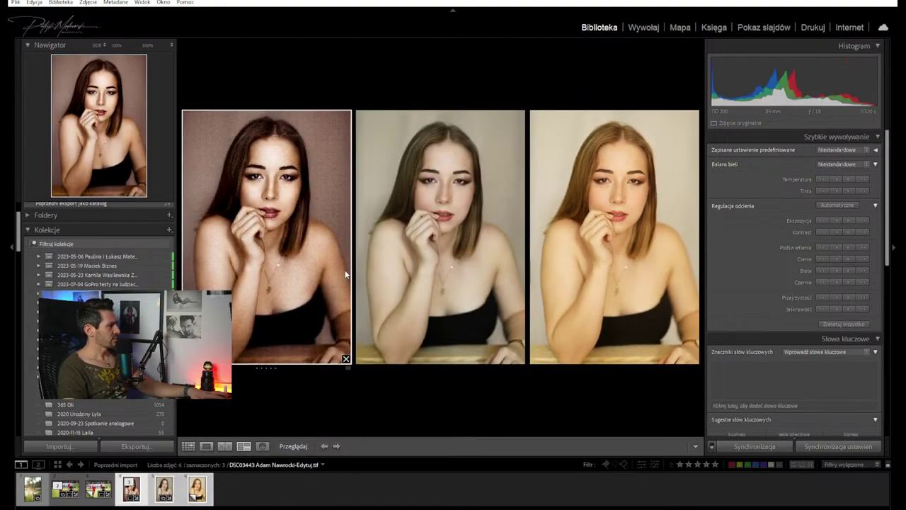
{"action": "key", "text": "Tab"}
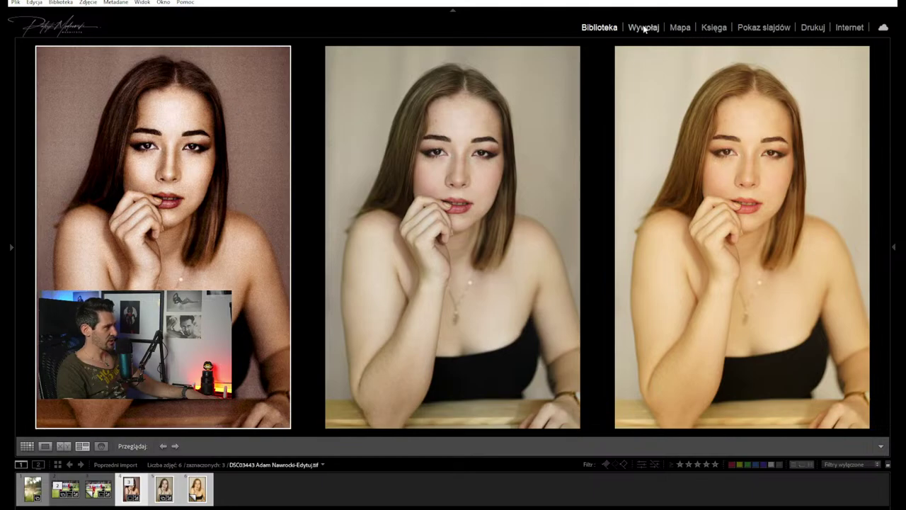
Compare how the retouched TIFF portrait renders in Library and in Develop, viewed on its own
{"action": "left_click", "coordinate": [226, 504]}
{"action": "left_click", "coordinate": [131, 488]}
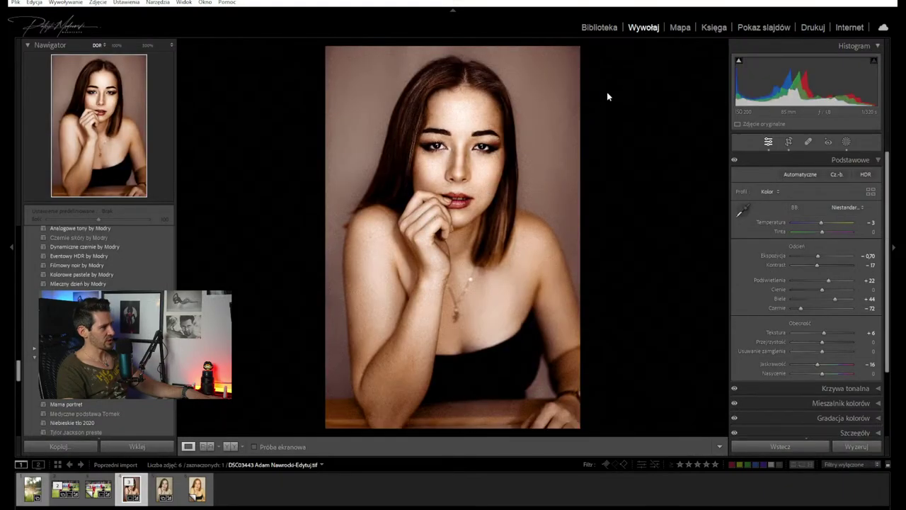
{"action": "left_click", "coordinate": [608, 29]}
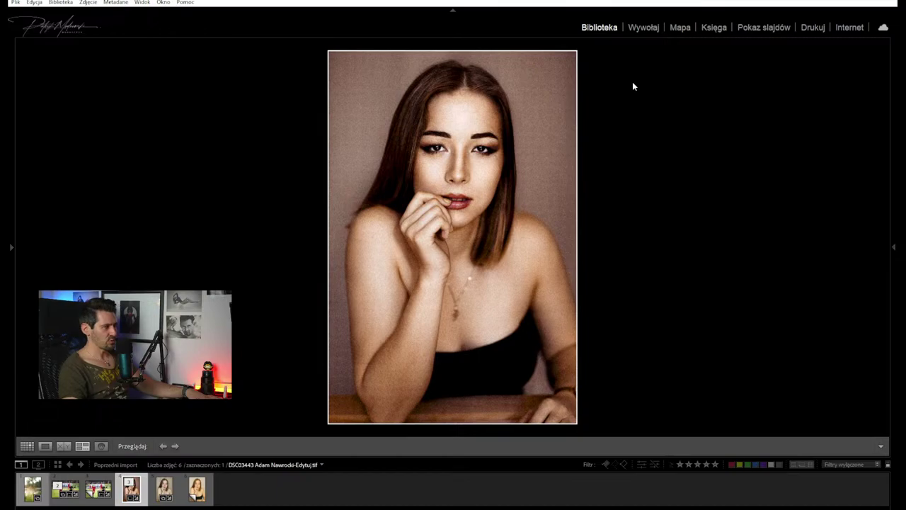
{"action": "left_click", "coordinate": [651, 28]}
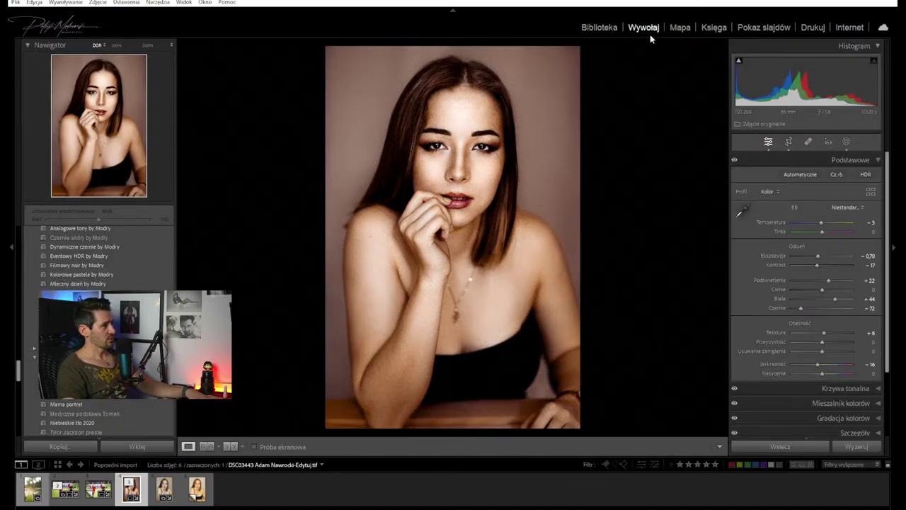
Try removing the film grain from the retouched portrait by setting the grain amount to 0
{"action": "scroll", "coordinate": [803, 347], "scroll_direction": "down", "scroll_amount": 1}
{"action": "scroll", "coordinate": [804, 347], "scroll_direction": "down", "scroll_amount": 2}
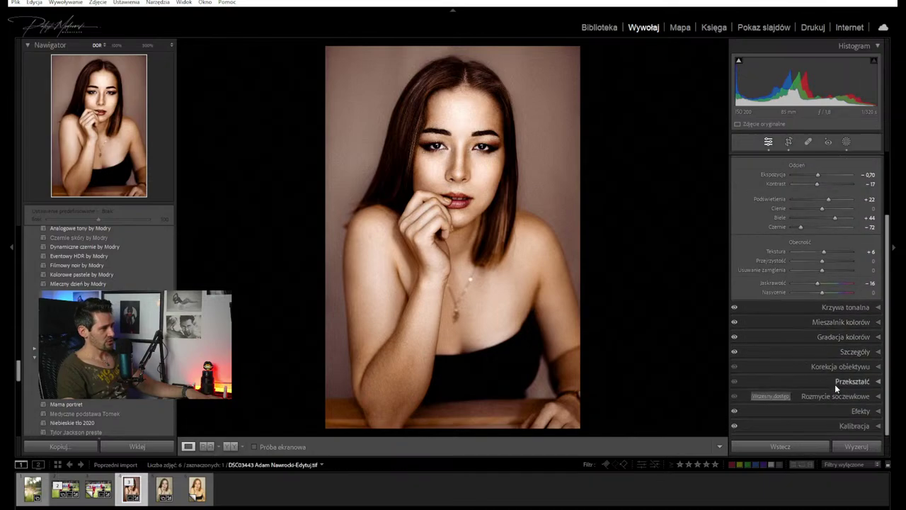
{"action": "left_click", "coordinate": [815, 352]}
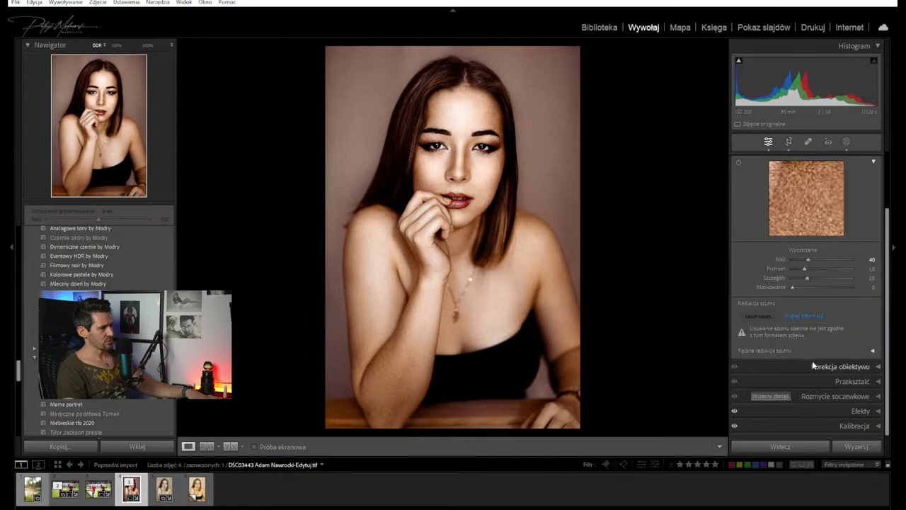
{"action": "scroll", "coordinate": [809, 319], "scroll_direction": "up", "scroll_amount": 1}
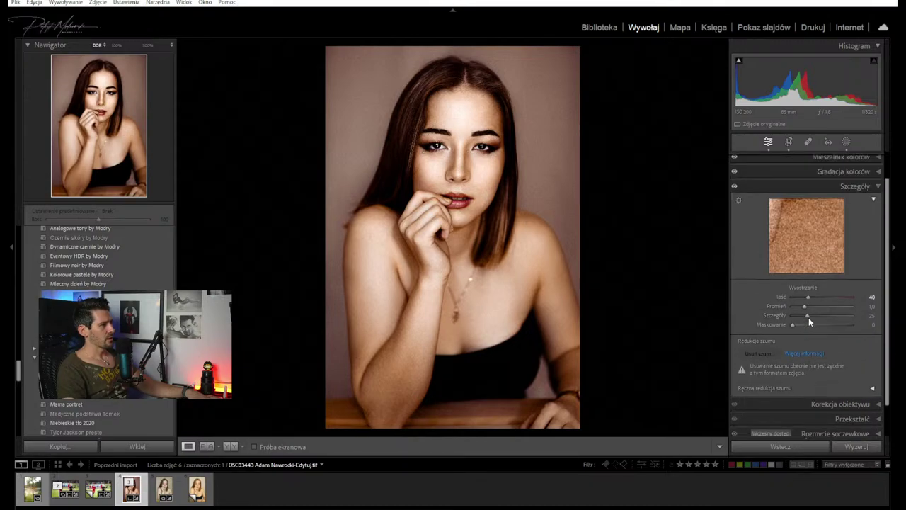
{"action": "scroll", "coordinate": [810, 322], "scroll_direction": "up", "scroll_amount": 1}
{"action": "scroll", "coordinate": [816, 269], "scroll_direction": "down", "scroll_amount": 3}
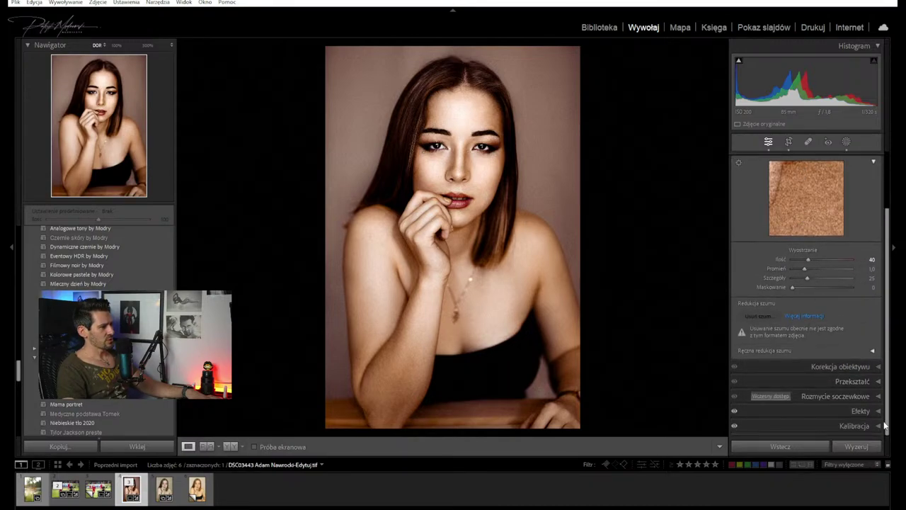
{"action": "left_click", "coordinate": [847, 411]}
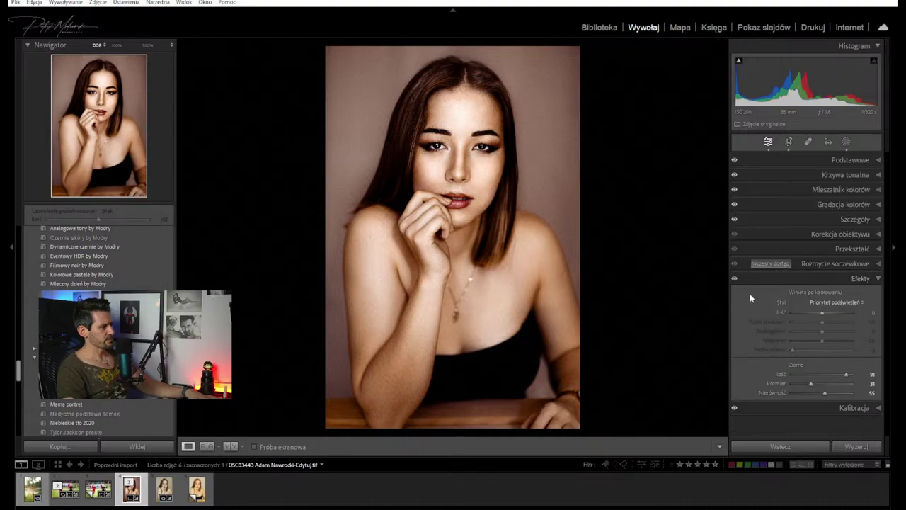
{"action": "left_click_drag", "start_coordinate": [848, 374], "coordinate": [768, 381]}
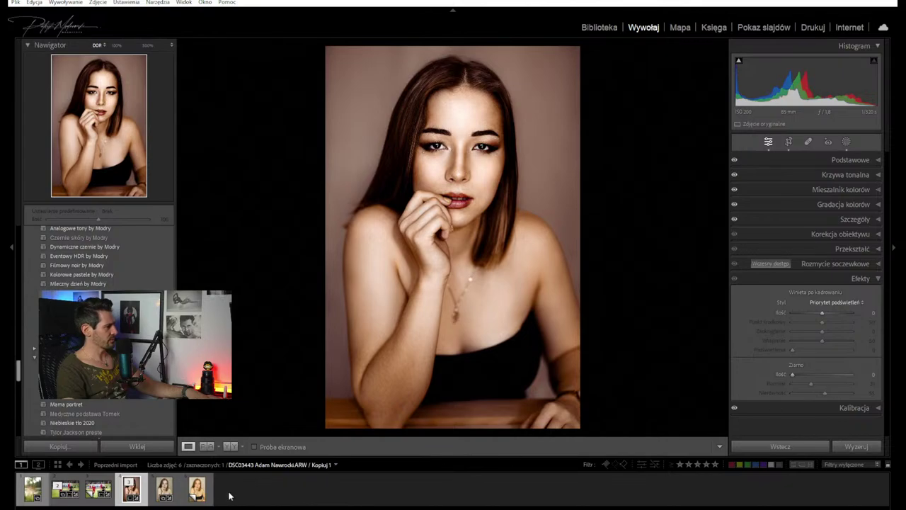
Survey the grain-free edit beside the two raw versions, and undo the grain removal
{"action": "left_click", "coordinate": [209, 500], "text": "shift"}
{"action": "key", "text": "n"}
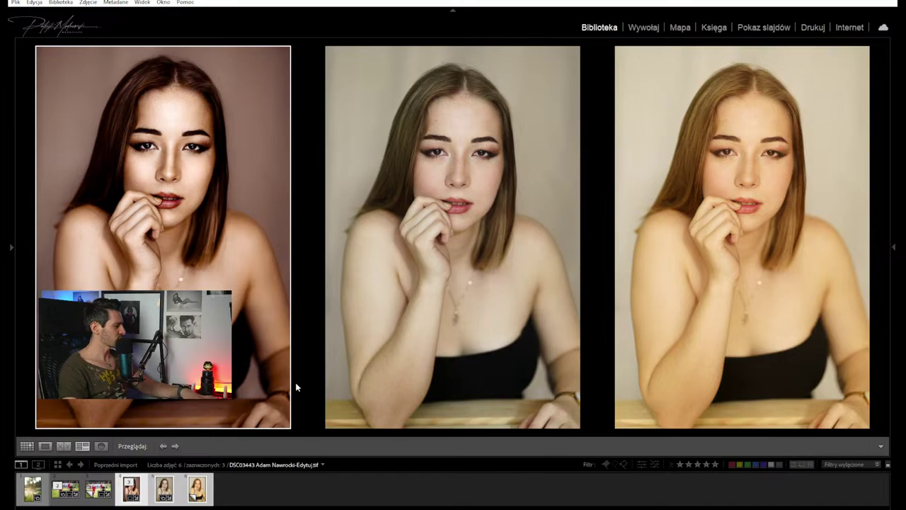
{"action": "key", "text": "d"}
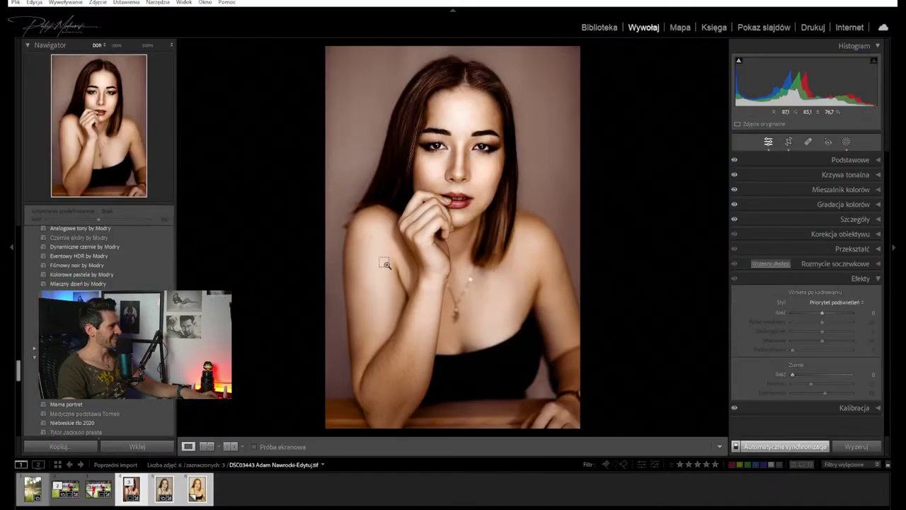
{"action": "key", "text": "ctrl+z"}
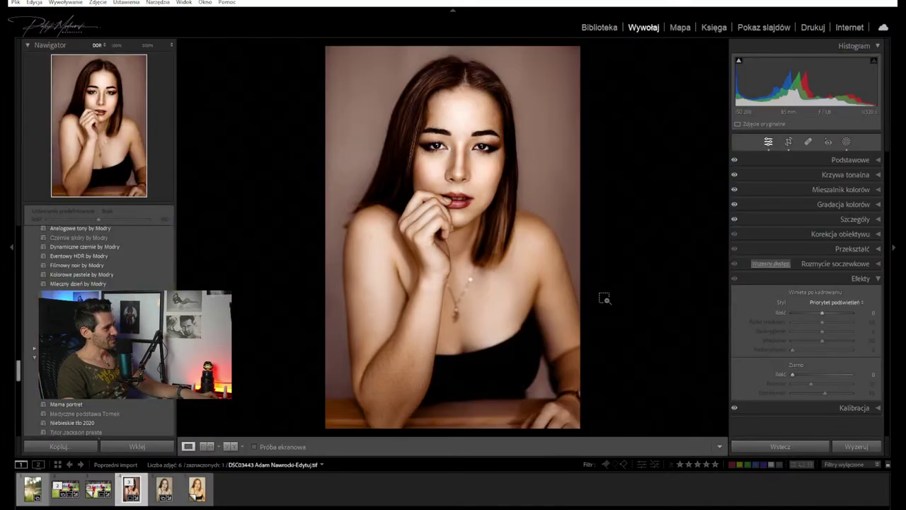
{"action": "key", "text": "ctrl+z"}
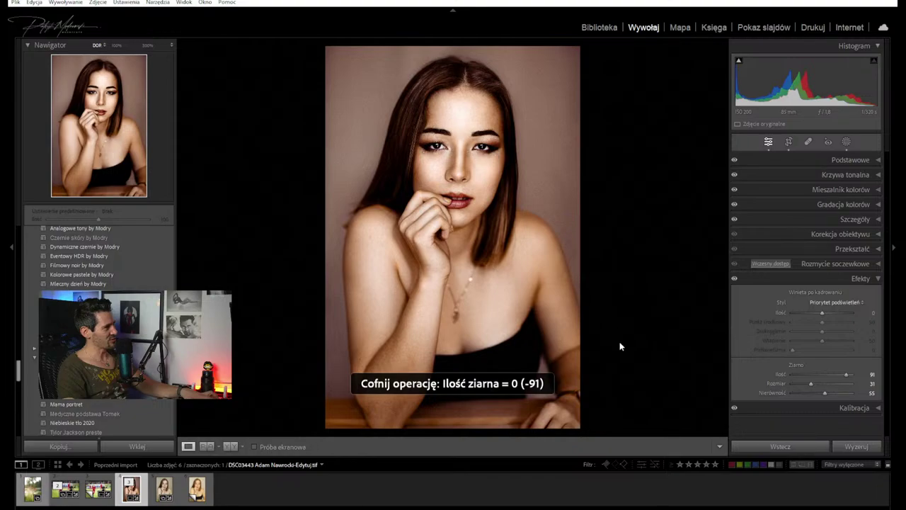
Show the grainy retouched portrait beside the ARW portrait and the reset virtual copy in Survey view
{"action": "left_click", "coordinate": [201, 490], "text": "shift"}
{"action": "key", "text": "n"}
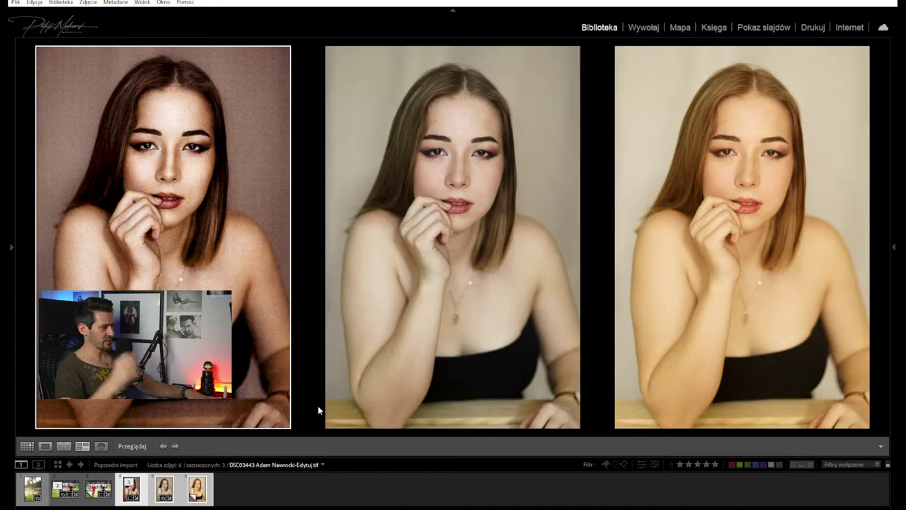
Show the retouched portrait on its own in Library with the side panels visible and browse the folder list
{"action": "left_click", "coordinate": [37, 492]}
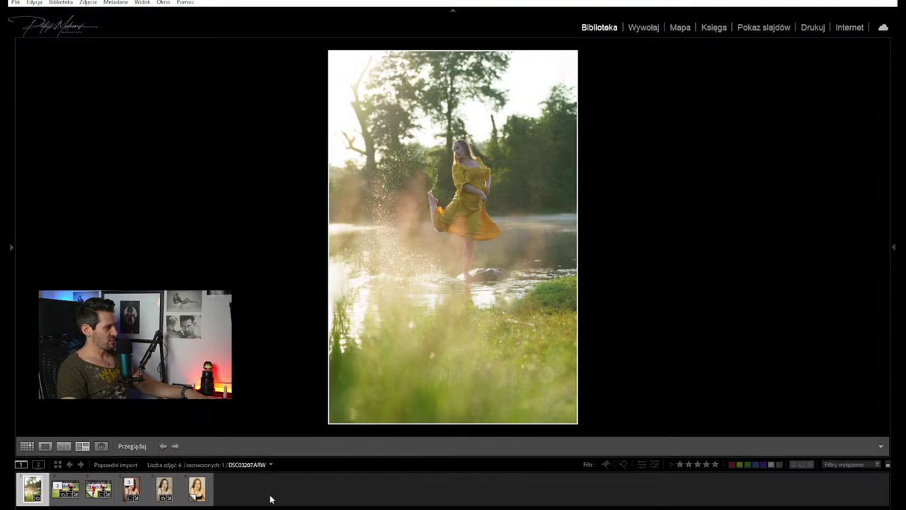
{"action": "left_click", "coordinate": [129, 492]}
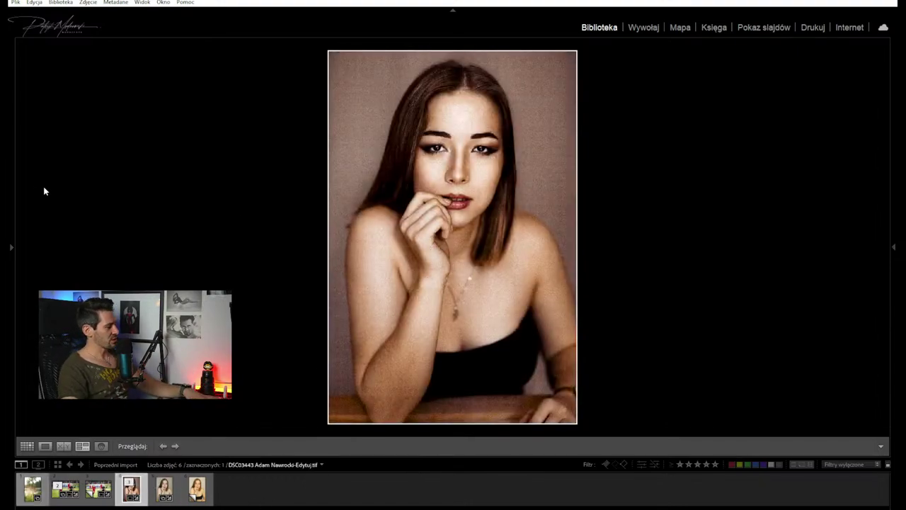
{"action": "key", "text": "Tab"}
{"action": "scroll", "coordinate": [99, 241], "scroll_direction": "down", "scroll_amount": 5}
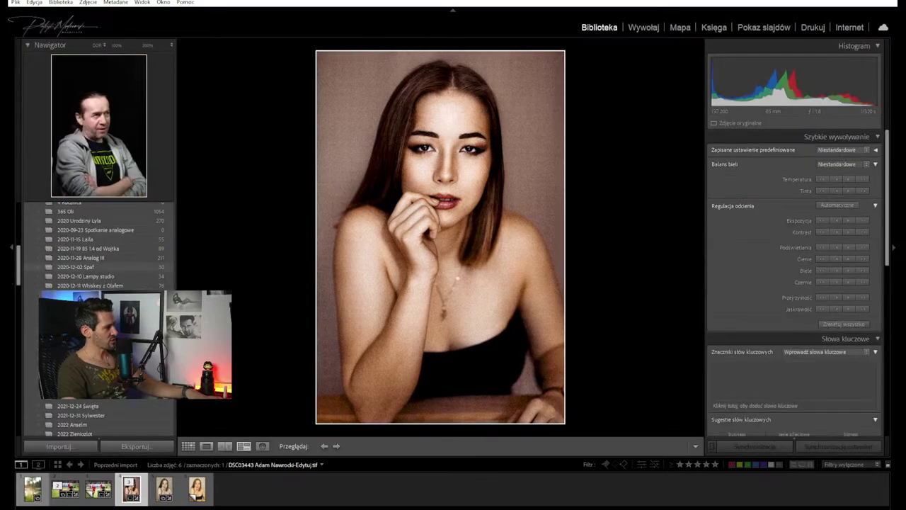
{"action": "scroll", "coordinate": [99, 241], "scroll_direction": "down", "scroll_amount": 10}
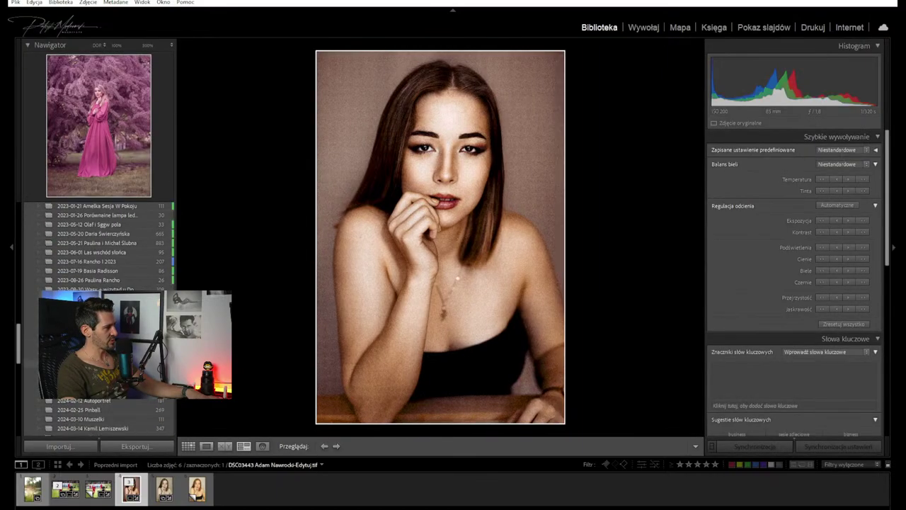
{"action": "scroll", "coordinate": [99, 241], "scroll_direction": "down", "scroll_amount": 10}
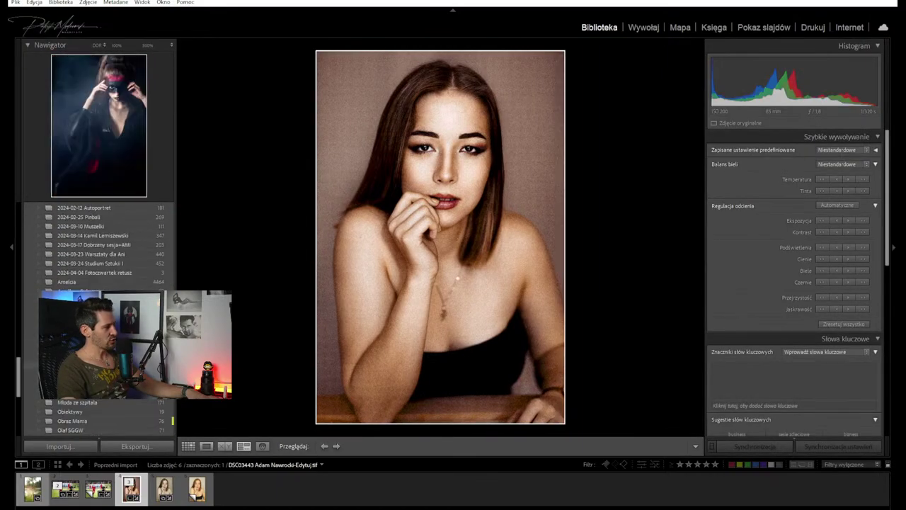
Open the retouched portrait in Develop and browse the preset list back to the Presets by Modry group
{"action": "left_click", "coordinate": [637, 34]}
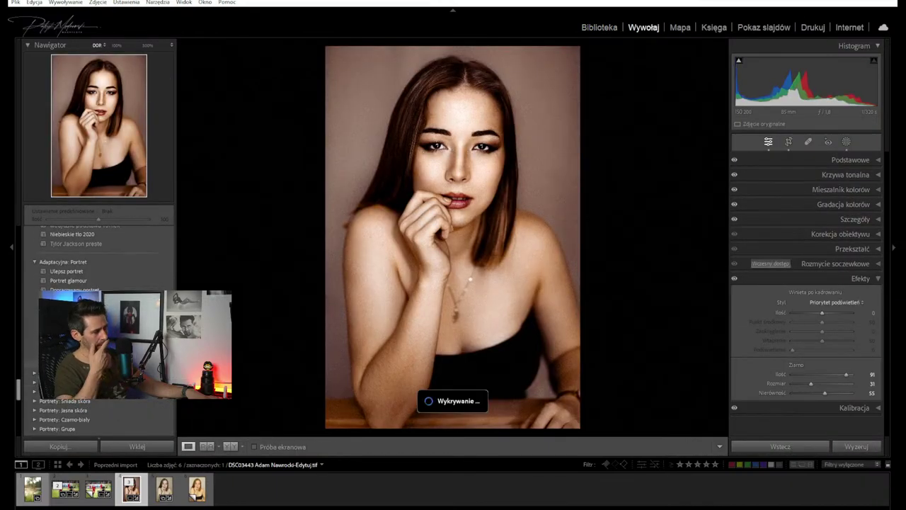
{"action": "scroll", "coordinate": [110, 287], "scroll_direction": "up", "scroll_amount": 4}
{"action": "scroll", "coordinate": [107, 286], "scroll_direction": "up", "scroll_amount": 3}
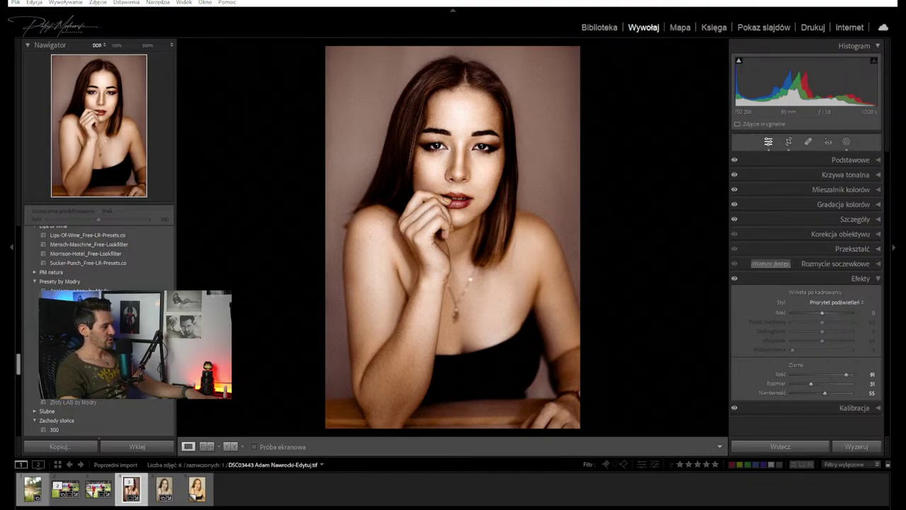
Switch to the browser and view the Newell Pravaha RGB video page on YouTube
{"action": "mouse_move", "coordinate": [458, 503]}
{"action": "left_click", "coordinate": [302, 487]}
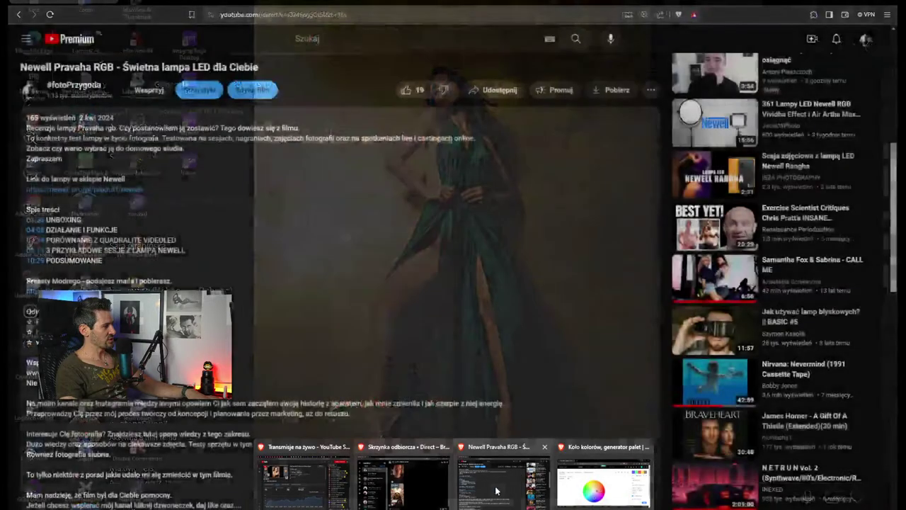
{"action": "left_click", "coordinate": [495, 490]}
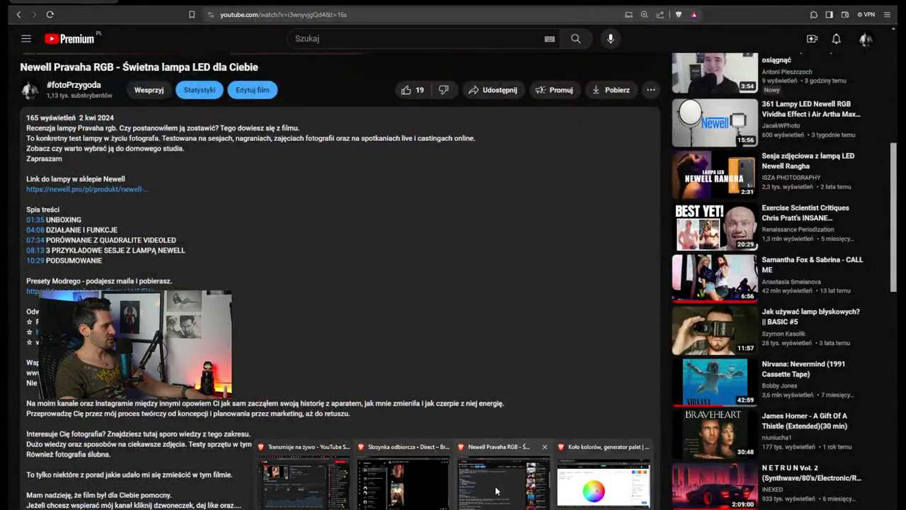
{"action": "scroll", "coordinate": [311, 284], "scroll_direction": "up", "scroll_amount": 5}
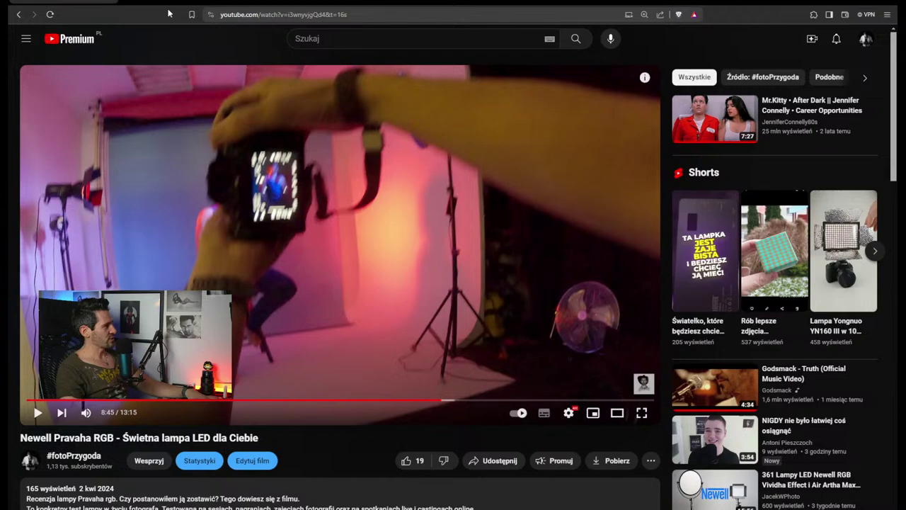
{"action": "left_click", "coordinate": [19, 15]}
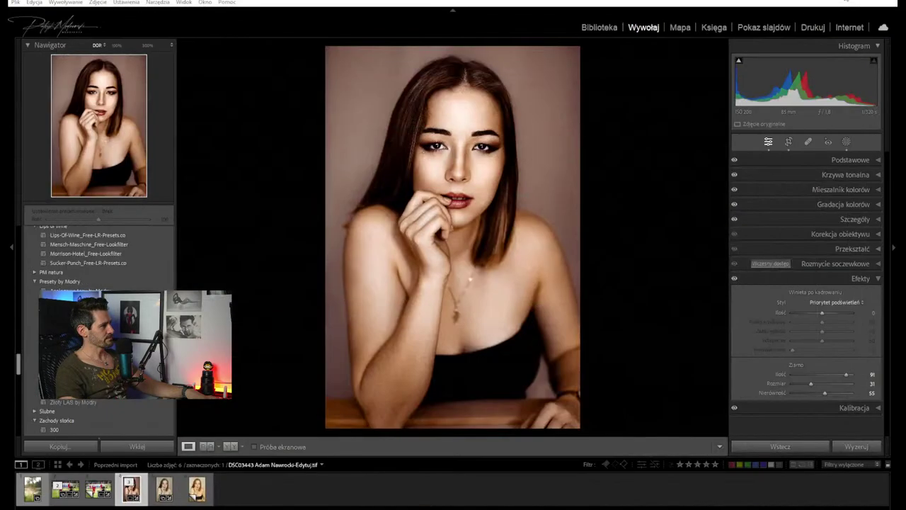
Open the lake photo of the woman in the yellow dress in Develop and examine her up close and in full
{"action": "left_click", "coordinate": [33, 490]}
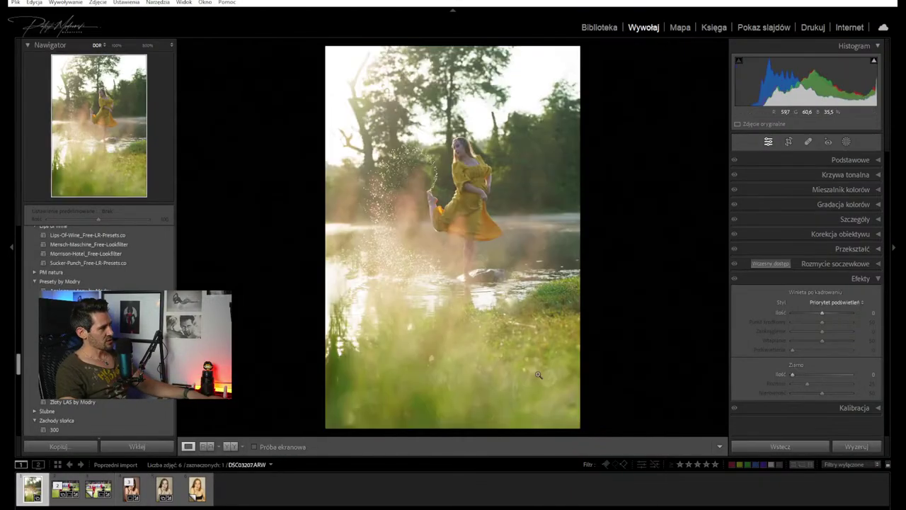
{"action": "left_click", "coordinate": [460, 144]}
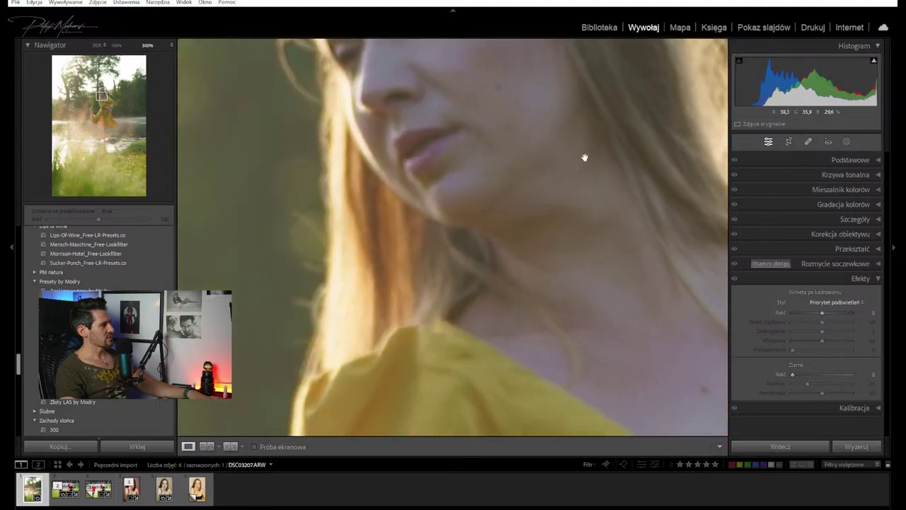
{"action": "left_click_drag", "start_coordinate": [585, 157], "coordinate": [524, 268]}
{"action": "left_click_drag", "start_coordinate": [419, 299], "coordinate": [489, 224]}
{"action": "left_click", "coordinate": [489, 224]}
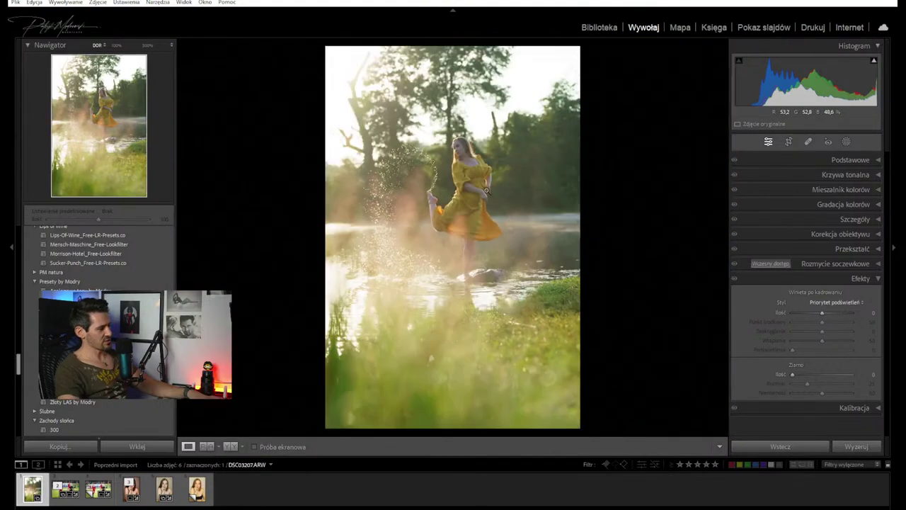
{"action": "key", "text": "ctrl+minus"}
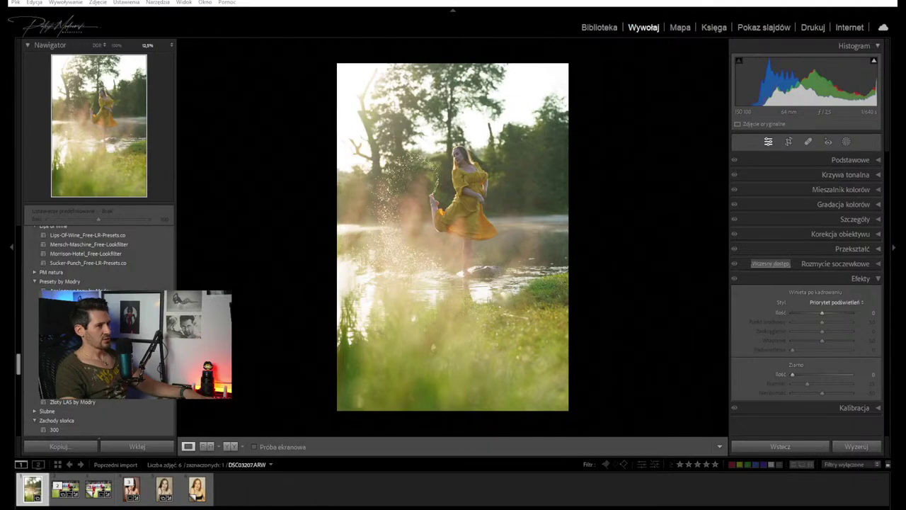
Switch to Adobe Color in the browser, apply the Analogowy harmony to the color wheel and shift its color points
{"action": "left_click_drag", "start_coordinate": [903, 85], "coordinate": [325, 105]}
{"action": "double_click", "coordinate": [325, 105]}
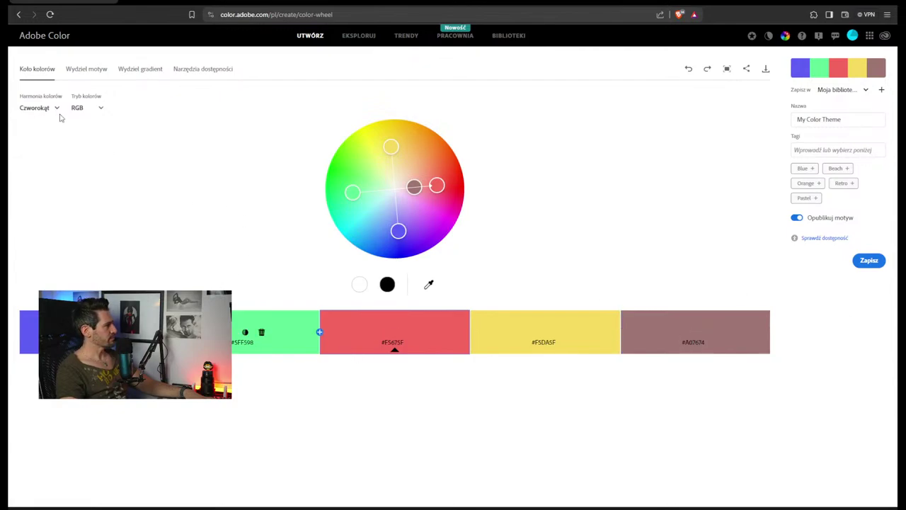
{"action": "left_click", "coordinate": [32, 108]}
{"action": "left_click", "coordinate": [325, 118]}
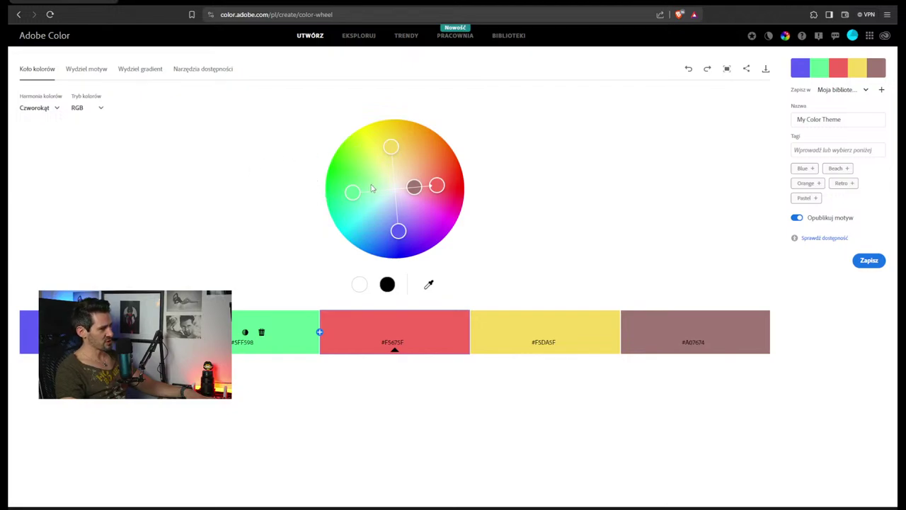
{"action": "left_click", "coordinate": [36, 106]}
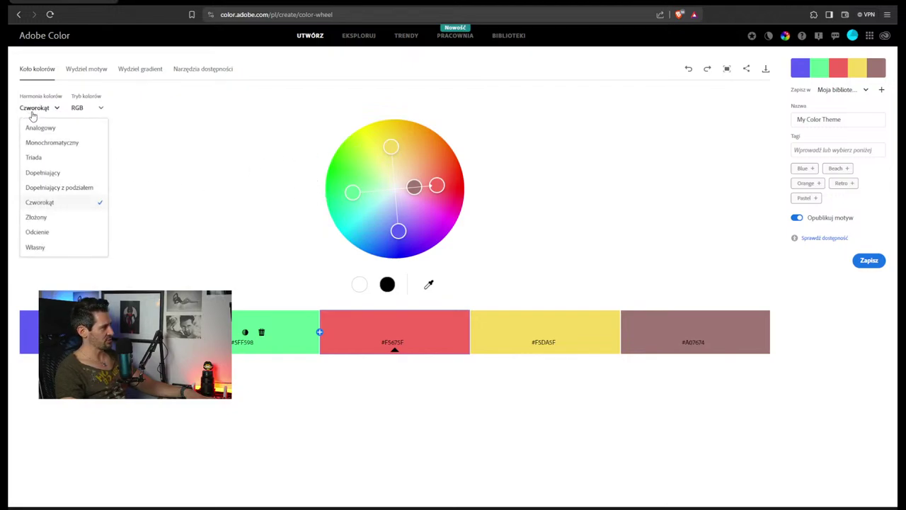
{"action": "left_click", "coordinate": [39, 128]}
{"action": "left_click_drag", "start_coordinate": [432, 163], "coordinate": [419, 207]}
{"action": "left_click_drag", "start_coordinate": [426, 241], "coordinate": [348, 176]}
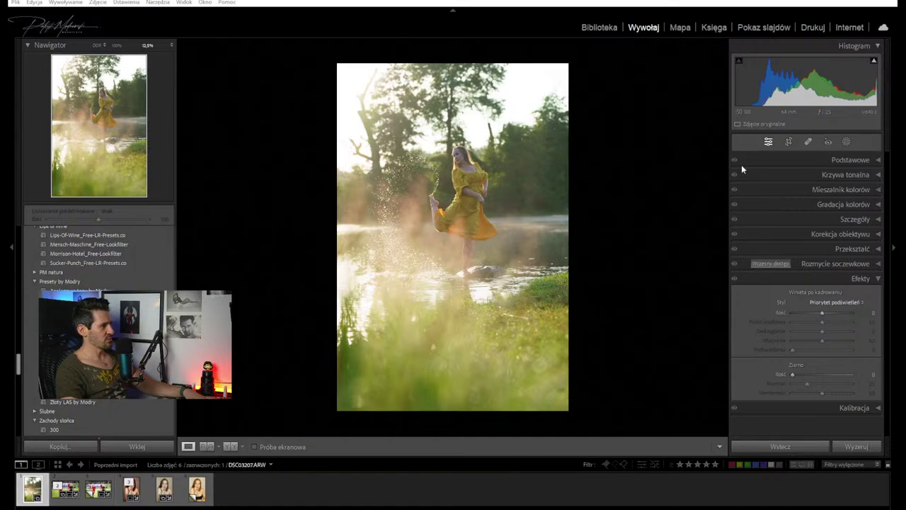
On the lake photo, try the automatic white balance, undo it, and warm the temperature to about 6141
{"action": "left_click", "coordinate": [794, 163]}
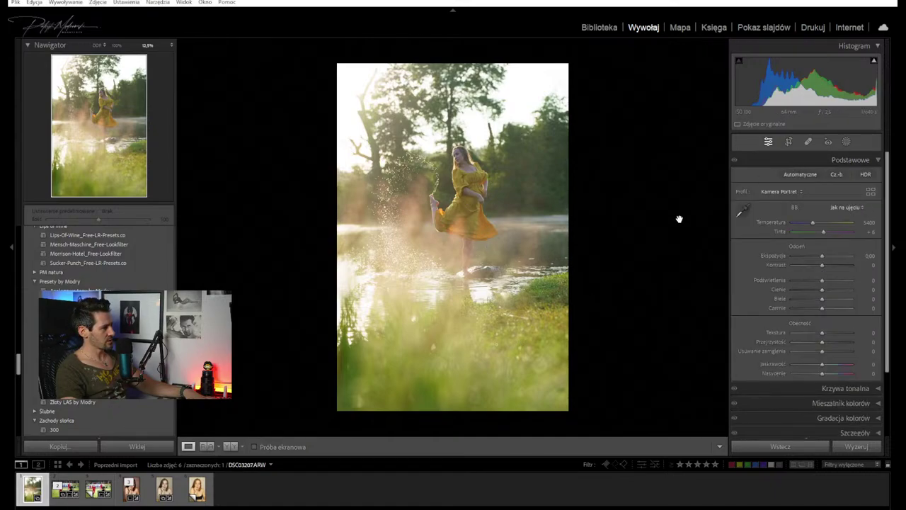
{"action": "left_click", "coordinate": [847, 207]}
{"action": "left_click", "coordinate": [800, 229]}
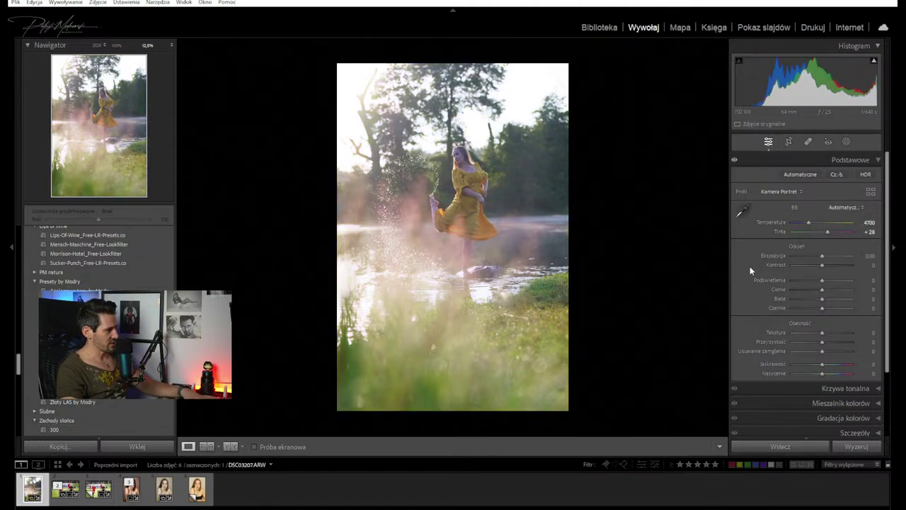
{"action": "key", "text": "ctrl+z"}
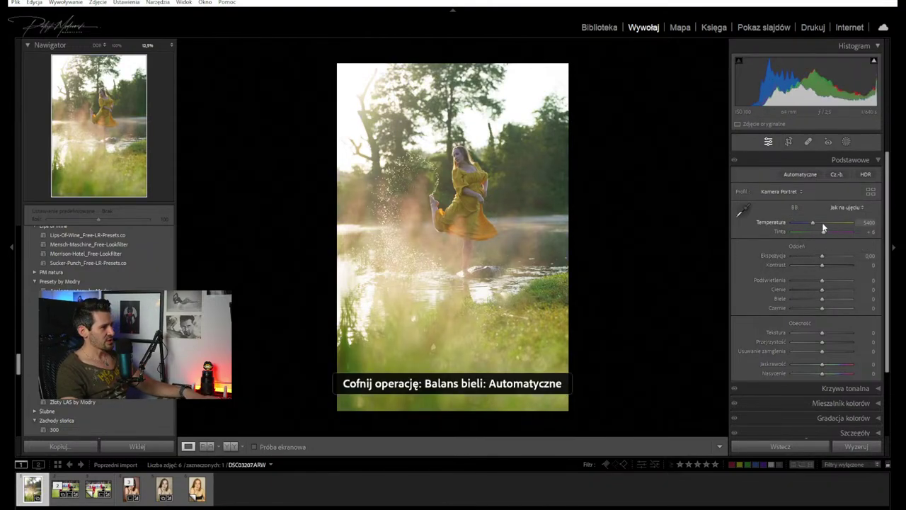
{"action": "left_click_drag", "start_coordinate": [824, 226], "coordinate": [816, 223]}
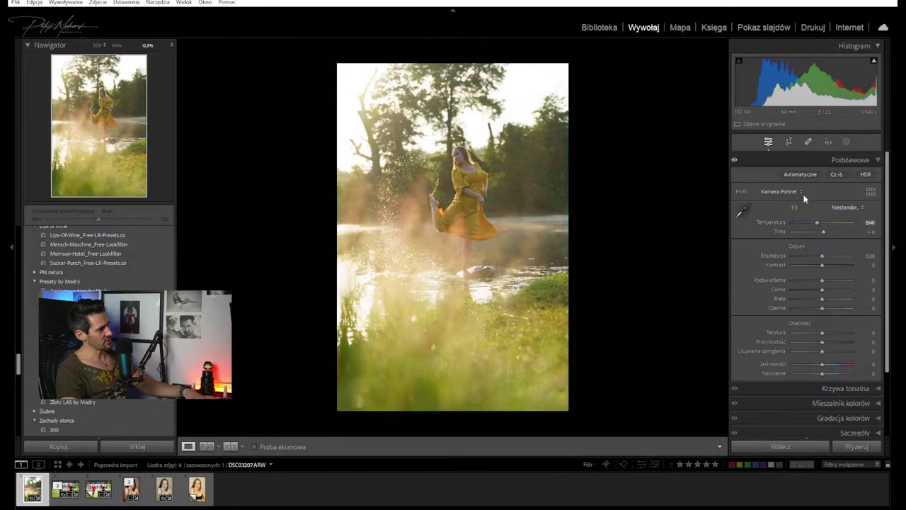
Create an automatic subject mask on the woman in the yellow dress and check its coverage
{"action": "left_click", "coordinate": [846, 142]}
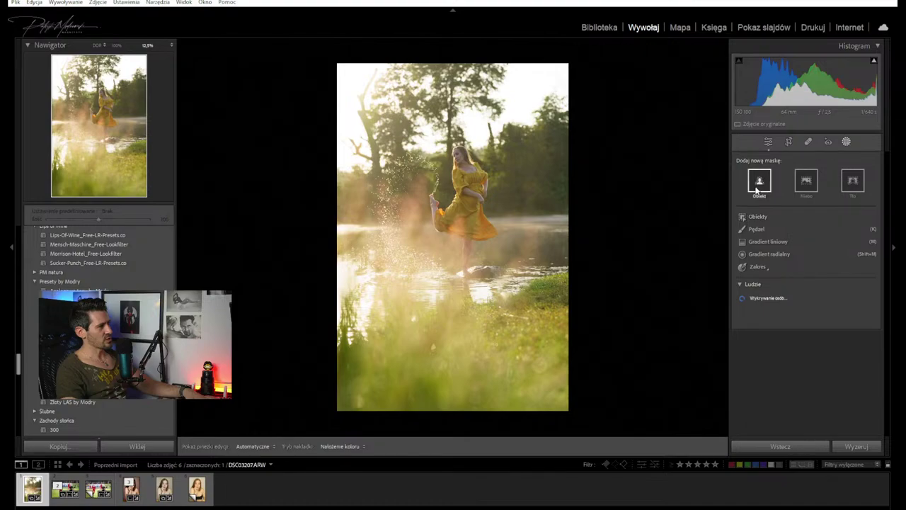
{"action": "left_click", "coordinate": [757, 184]}
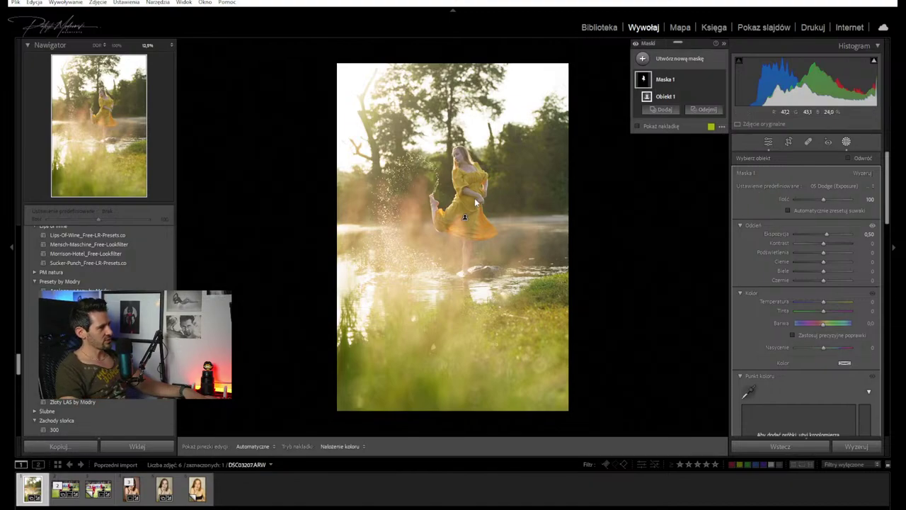
{"action": "mouse_move", "coordinate": [465, 220]}
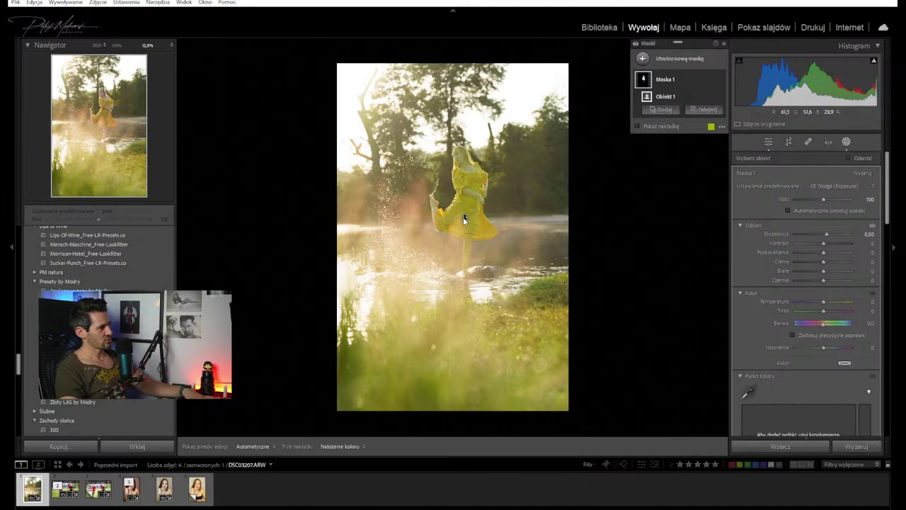
Change the mask overlay color to red and check the overlay on the woman
{"action": "left_click", "coordinate": [712, 130]}
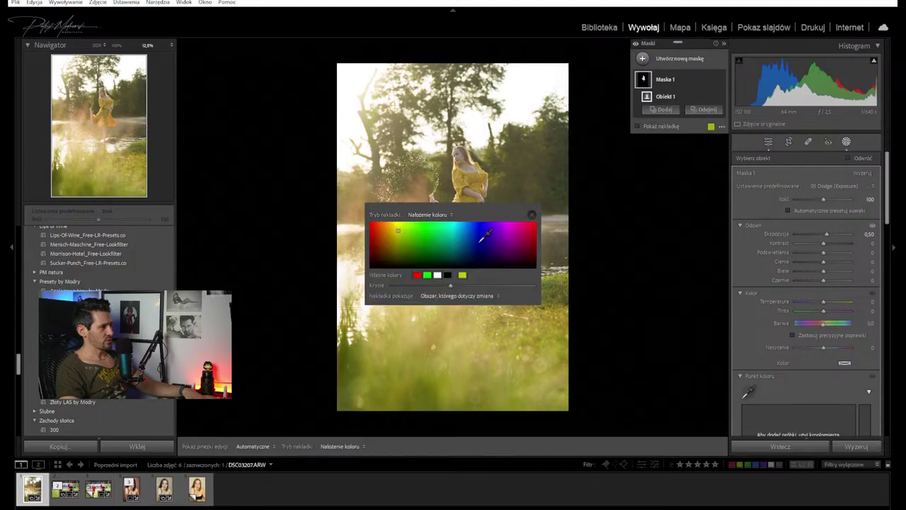
{"action": "left_click_drag", "start_coordinate": [428, 243], "coordinate": [372, 229]}
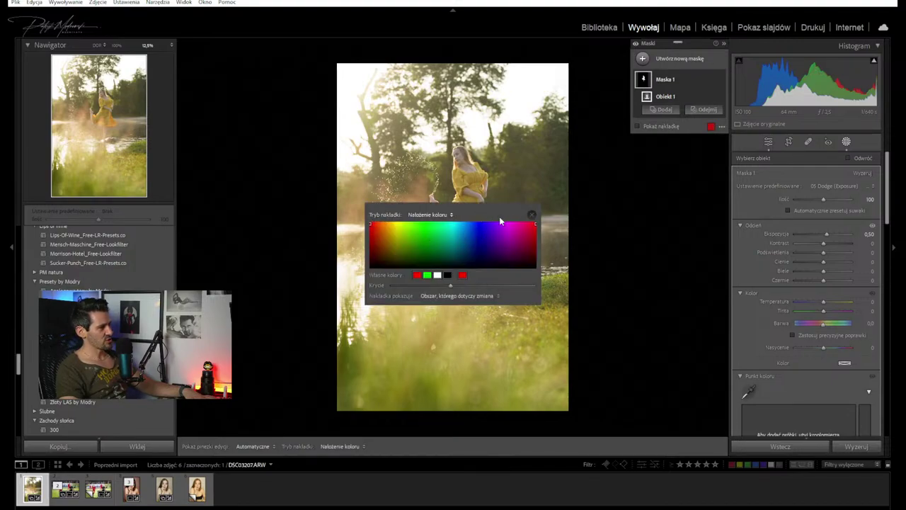
{"action": "left_click", "coordinate": [532, 214]}
{"action": "mouse_move", "coordinate": [472, 222]}
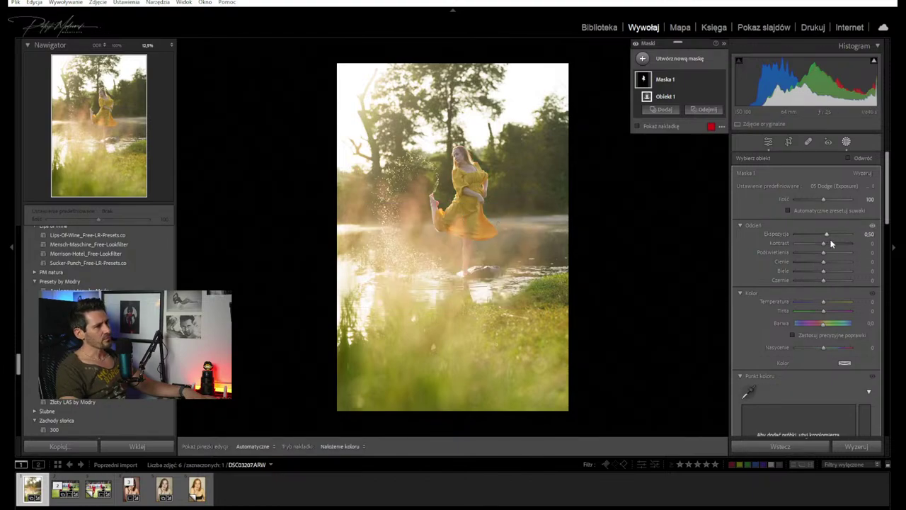
Adjust the woman's mask to exposure 0.30, contrast 14, temperature 21 and saturation 3
{"action": "left_click_drag", "start_coordinate": [826, 235], "coordinate": [826, 243]}
{"action": "left_click_drag", "start_coordinate": [824, 303], "coordinate": [772, 304]}
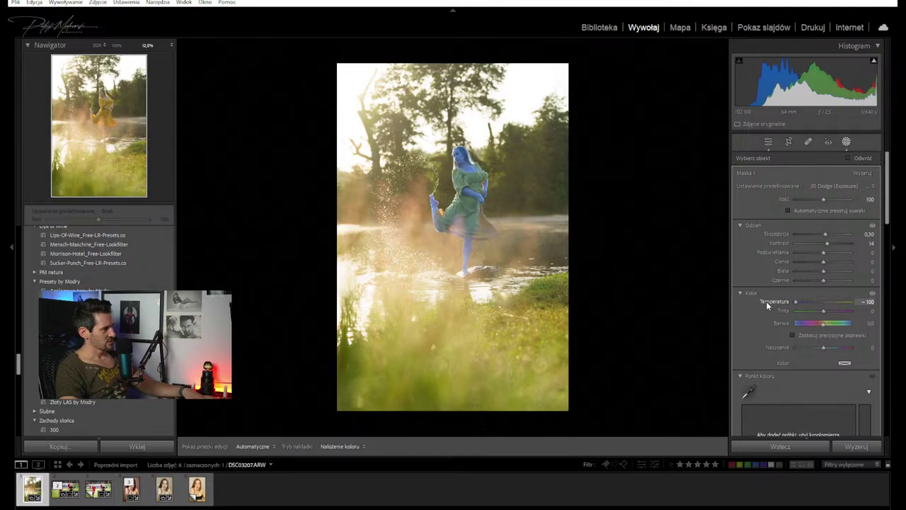
{"action": "double_click", "coordinate": [766, 301]}
{"action": "mouse_move", "coordinate": [827, 303]}
{"action": "left_mouse_down"}
{"action": "mouse_move", "coordinate": [844, 304]}
{"action": "mouse_move", "coordinate": [821, 305]}
{"action": "mouse_move", "coordinate": [829, 310]}
{"action": "left_mouse_up"}
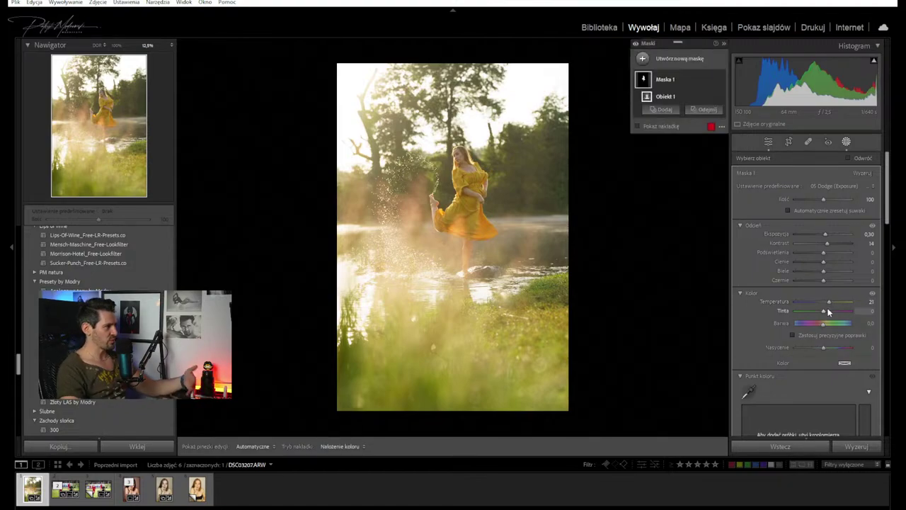
{"action": "left_click_drag", "start_coordinate": [818, 347], "coordinate": [826, 346]}
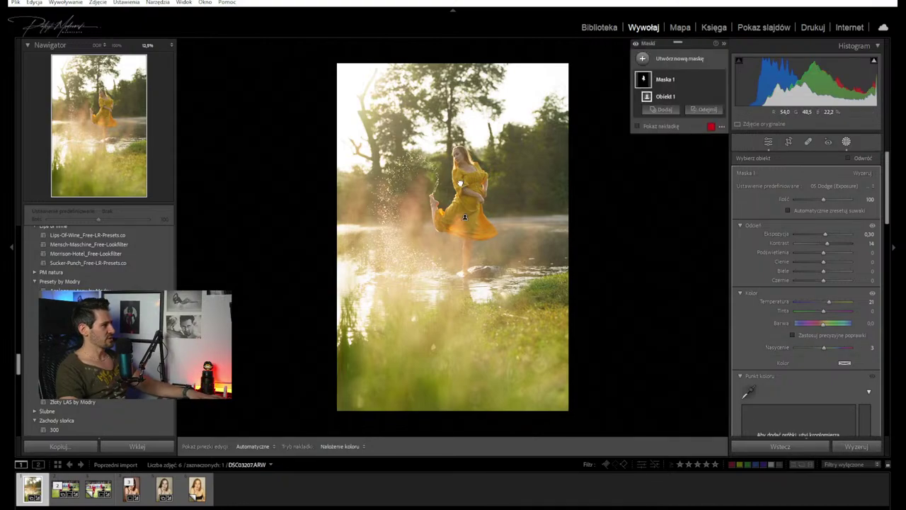
Examine the masked woman and her dress up close and in the full photo
{"action": "left_click", "coordinate": [537, 119]}
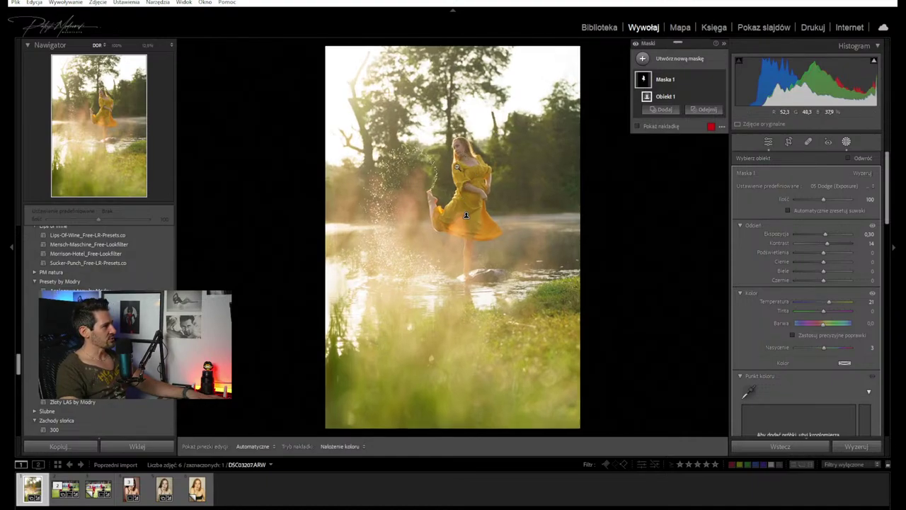
{"action": "left_click", "coordinate": [455, 173]}
{"action": "left_click", "coordinate": [454, 172]}
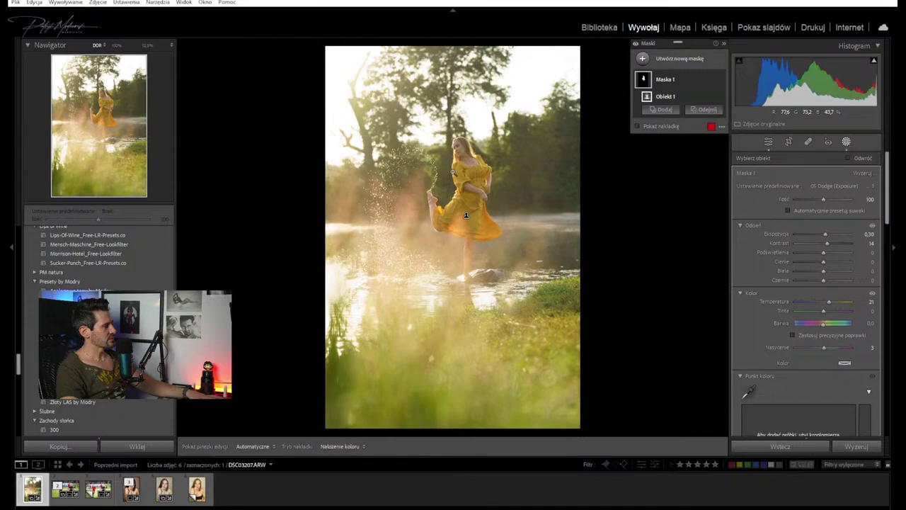
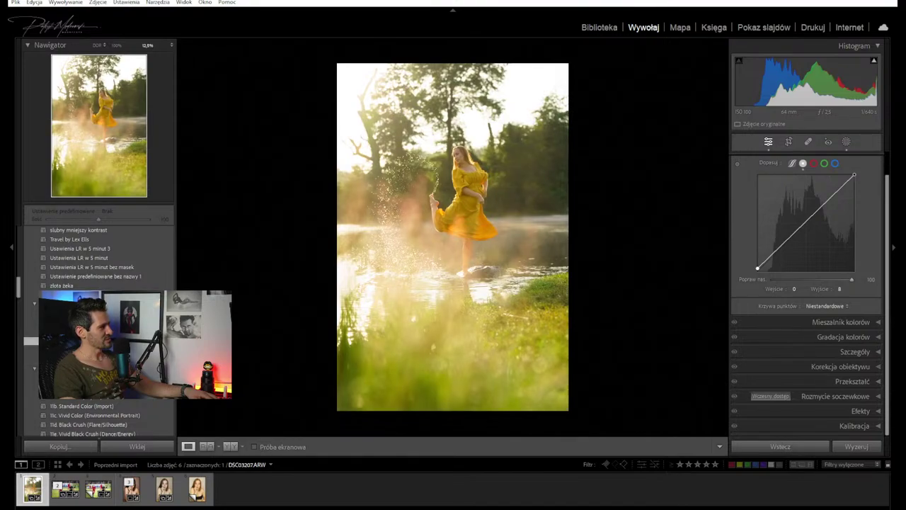
Shape the tone curve into a gentle S-curve with the black point lifted to output 18
{"action": "key", "text": "ctrl+z"}
{"action": "left_click_drag", "start_coordinate": [757, 270], "coordinate": [755, 267]}
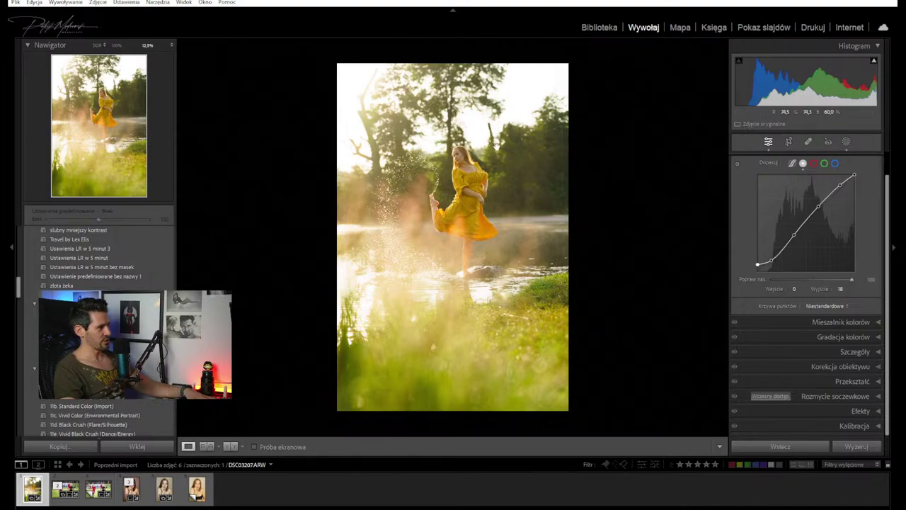
Remove the dark bare stem in the sky beside the woman's head and the bare branches at the photo's left edge with the Remove tool
{"action": "left_click", "coordinate": [809, 143]}
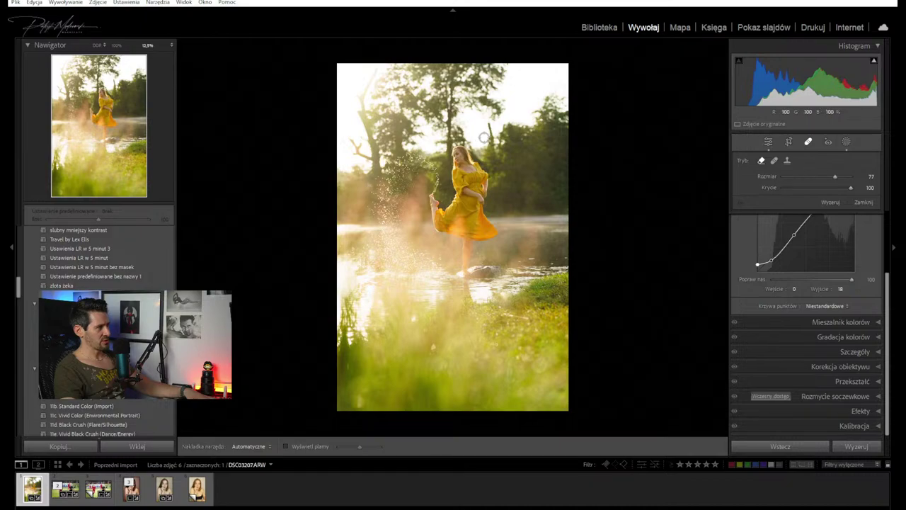
{"action": "scroll", "coordinate": [485, 131], "scroll_direction": "up", "scroll_amount": 6}
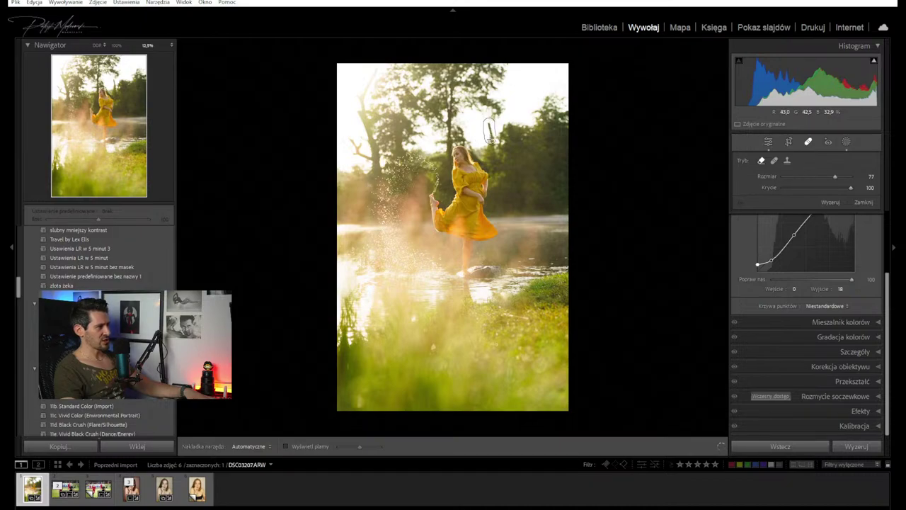
{"action": "left_click", "coordinate": [488, 131]}
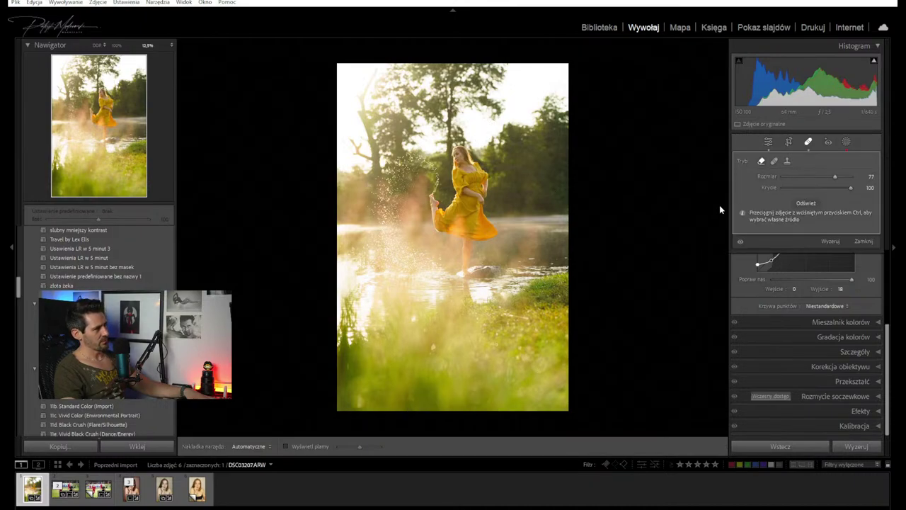
{"action": "left_click_drag", "start_coordinate": [490, 138], "coordinate": [492, 140]}
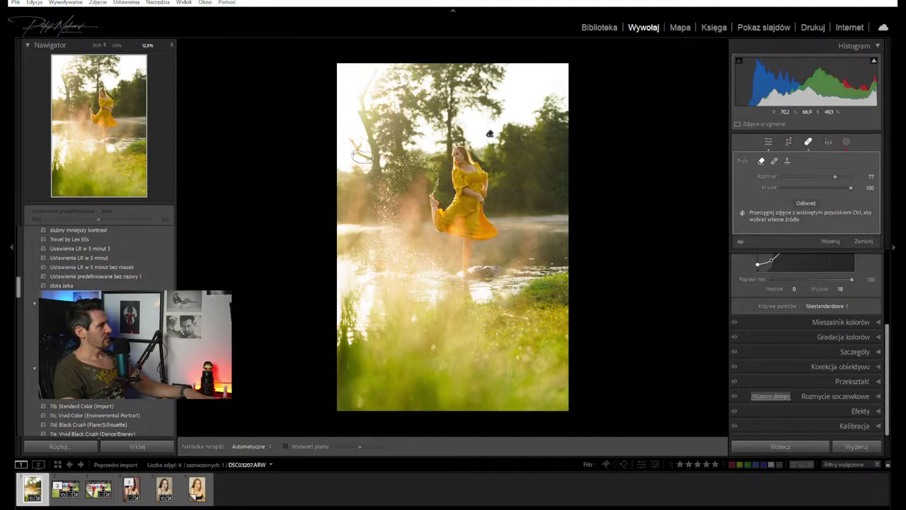
{"action": "left_click_drag", "start_coordinate": [345, 145], "coordinate": [341, 141]}
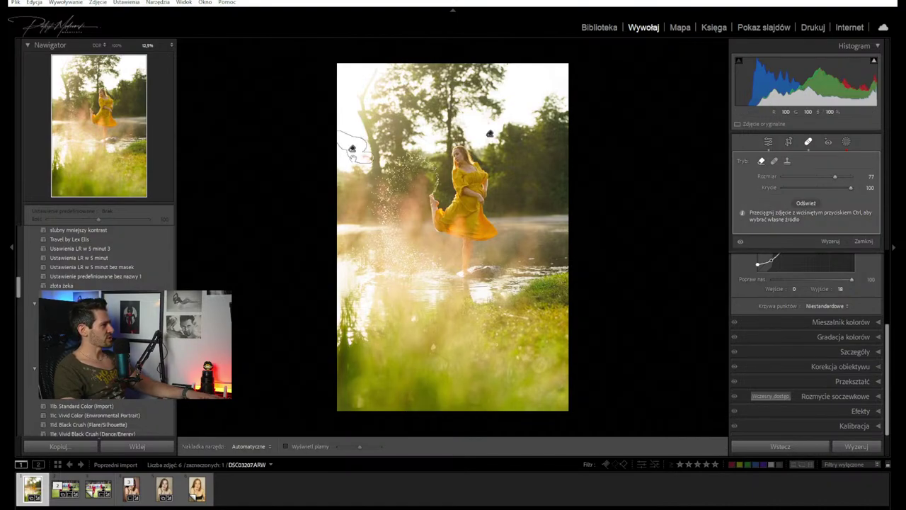
{"action": "left_click", "coordinate": [354, 160]}
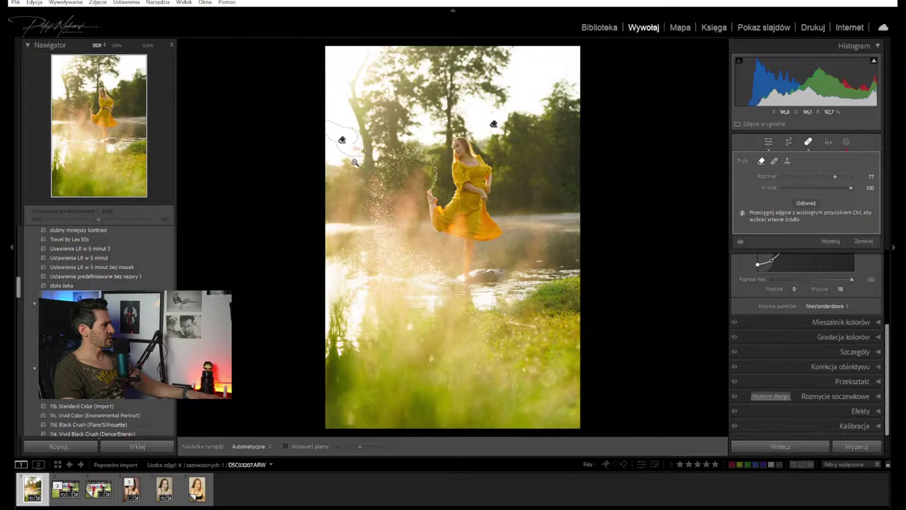
Examine the retouched sky and tree areas at 100% and in the full photo
{"action": "left_click", "coordinate": [116, 46]}
{"action": "left_click_drag", "start_coordinate": [316, 162], "coordinate": [504, 293]}
{"action": "left_click_drag", "start_coordinate": [316, 71], "coordinate": [497, 248]}
{"action": "mouse_move", "coordinate": [283, 85]}
{"action": "left_mouse_down"}
{"action": "mouse_move", "coordinate": [369, 180]}
{"action": "mouse_move", "coordinate": [435, 195]}
{"action": "mouse_move", "coordinate": [522, 254]}
{"action": "left_mouse_up"}
{"action": "left_click", "coordinate": [553, 228]}
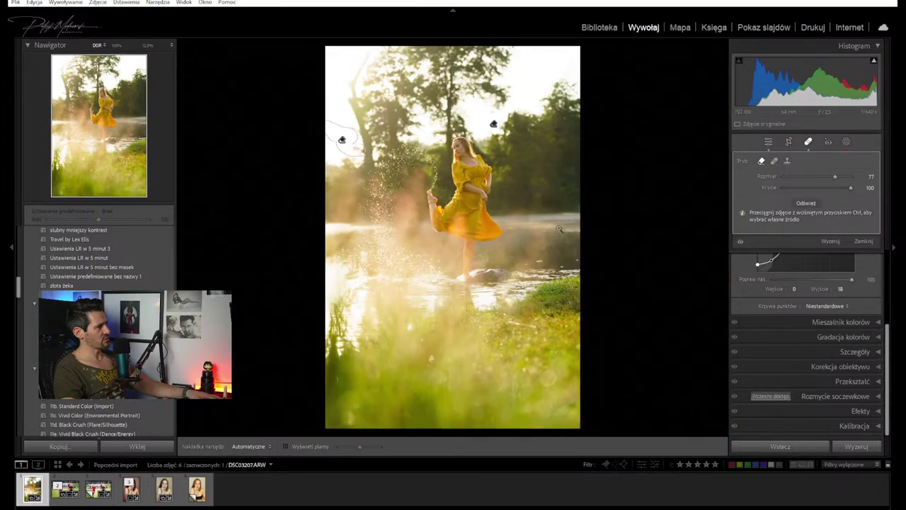
{"action": "left_click", "coordinate": [497, 115]}
{"action": "left_click_drag", "start_coordinate": [497, 114], "coordinate": [496, 196]}
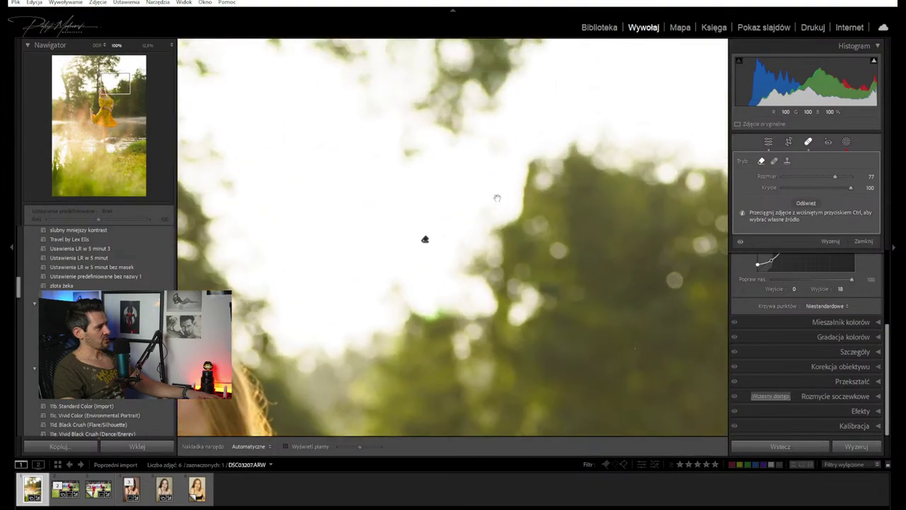
{"action": "left_click", "coordinate": [331, 202]}
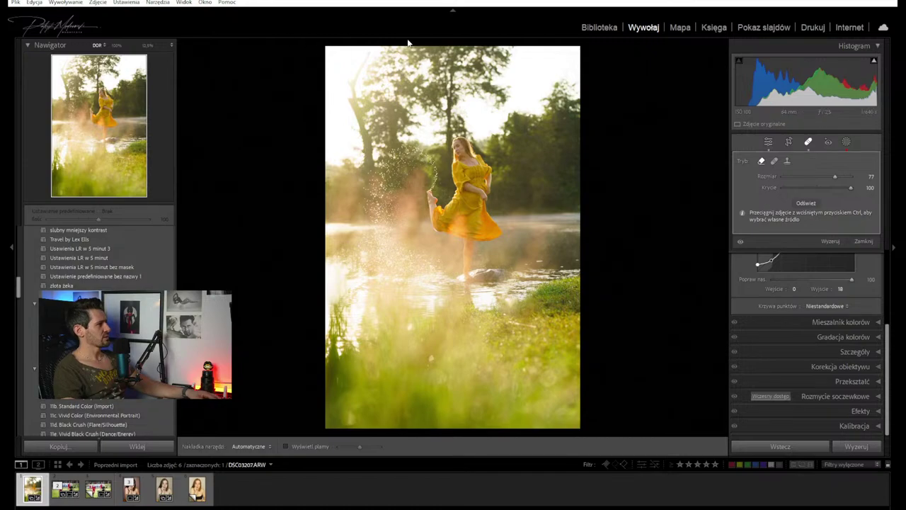
Remove the bare branch above the leaning tree trunk in the photo's upper-left sky
{"action": "left_click_drag", "start_coordinate": [366, 53], "coordinate": [352, 76]}
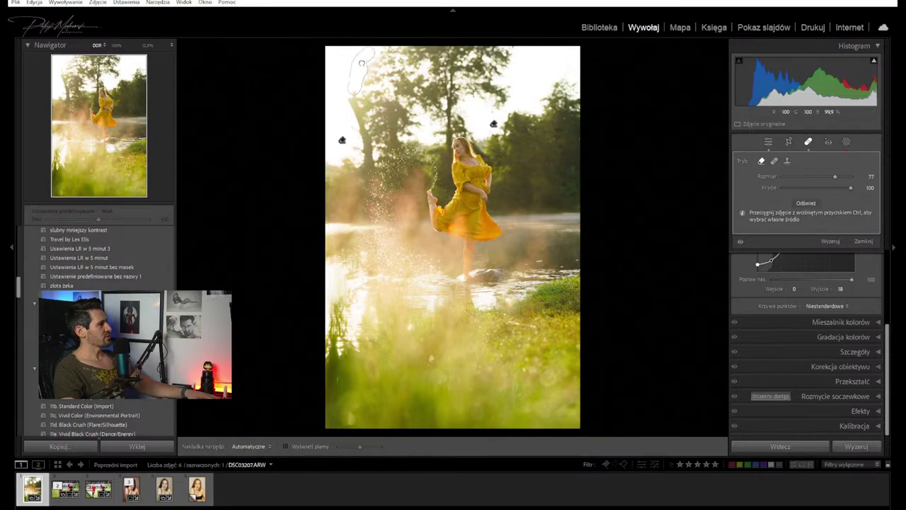
{"action": "left_click", "coordinate": [362, 63]}
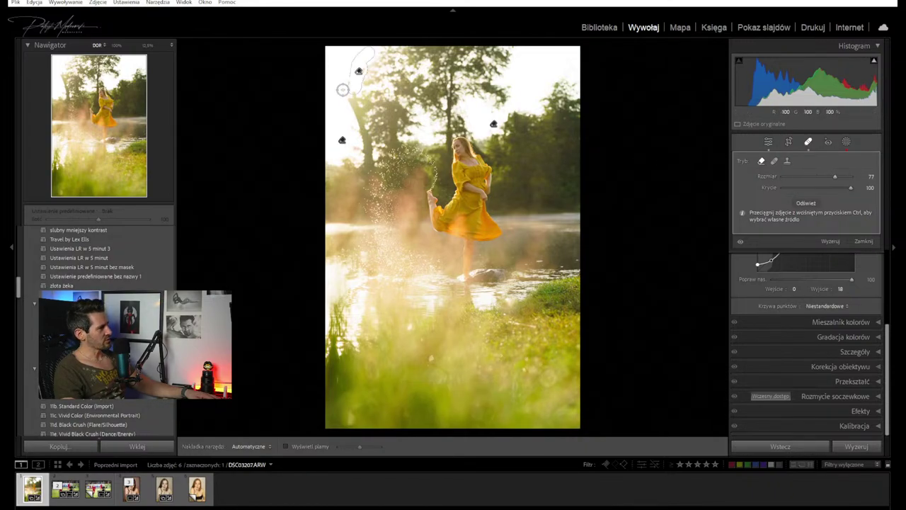
{"action": "left_click_drag", "start_coordinate": [350, 87], "coordinate": [351, 91]}
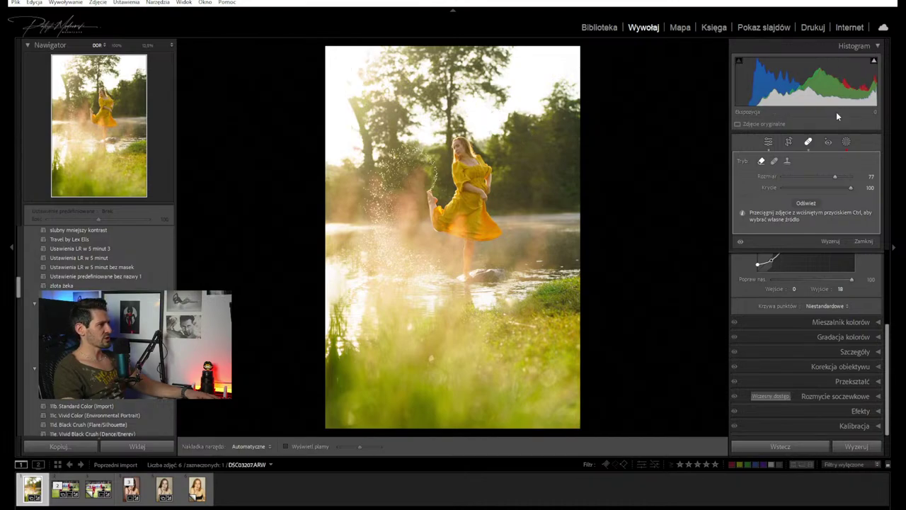
Compare the photo with and without the branch removals
{"action": "left_click", "coordinate": [741, 242]}
{"action": "left_click", "coordinate": [741, 242]}
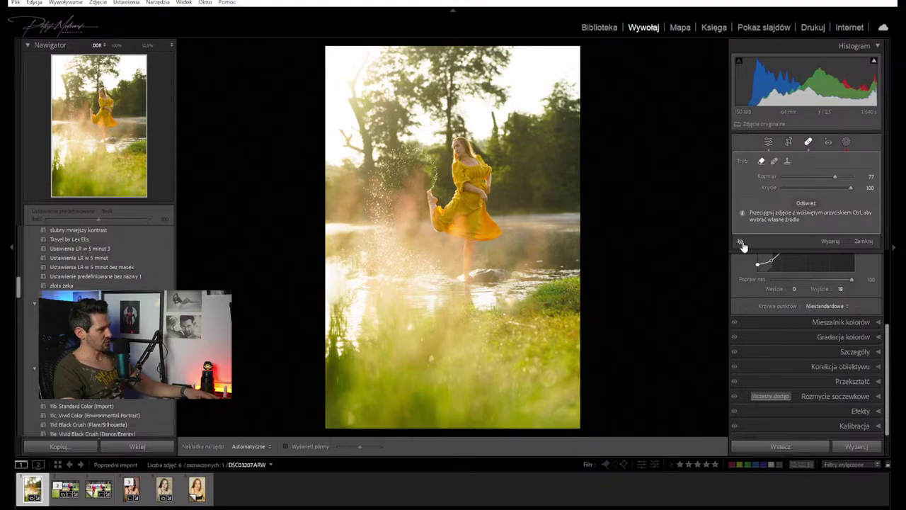
{"action": "left_click", "coordinate": [741, 242]}
{"action": "left_click", "coordinate": [742, 243]}
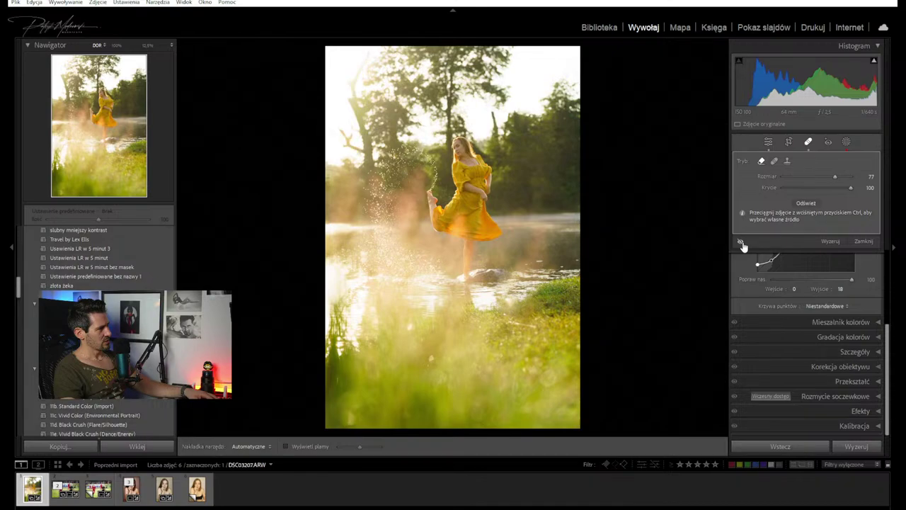
{"action": "left_click", "coordinate": [742, 244]}
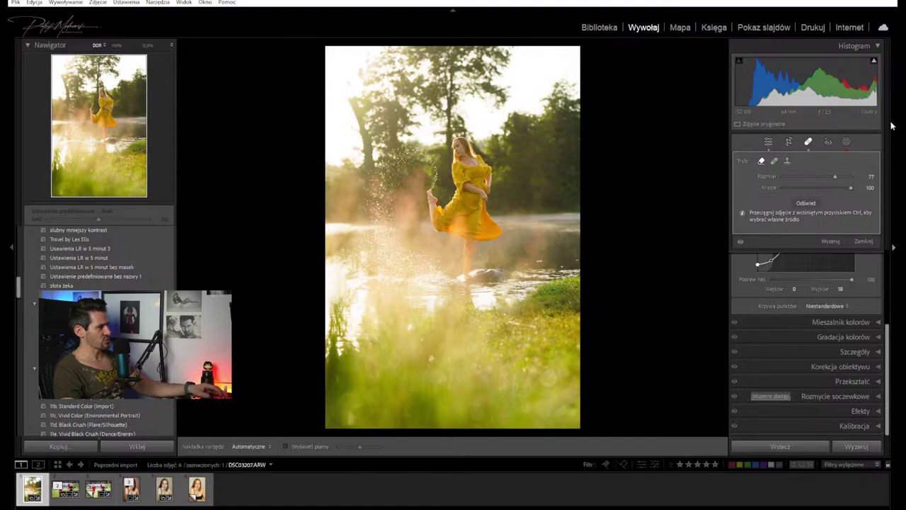
Crop the photo to the 8.5 x 11 aspect ratio, tightening on the woman and cutting away the lower grass
{"action": "left_click", "coordinate": [846, 142]}
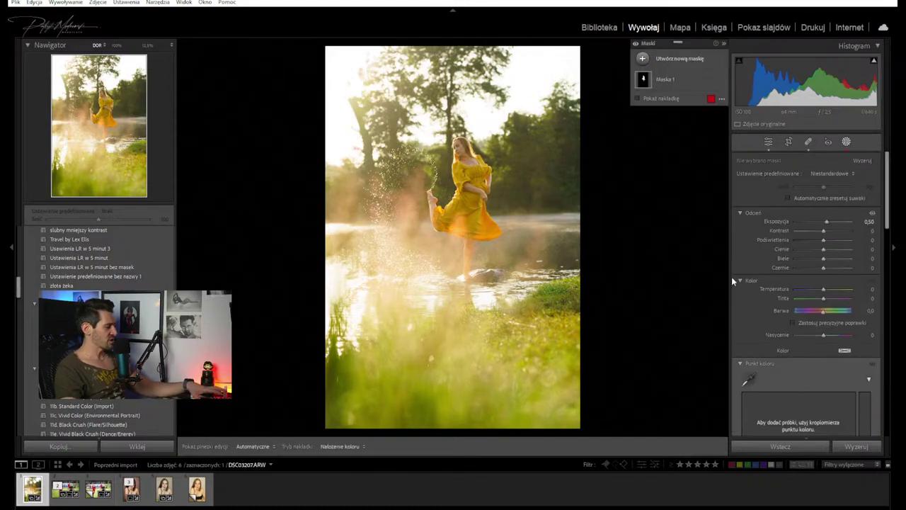
{"action": "key", "text": "r"}
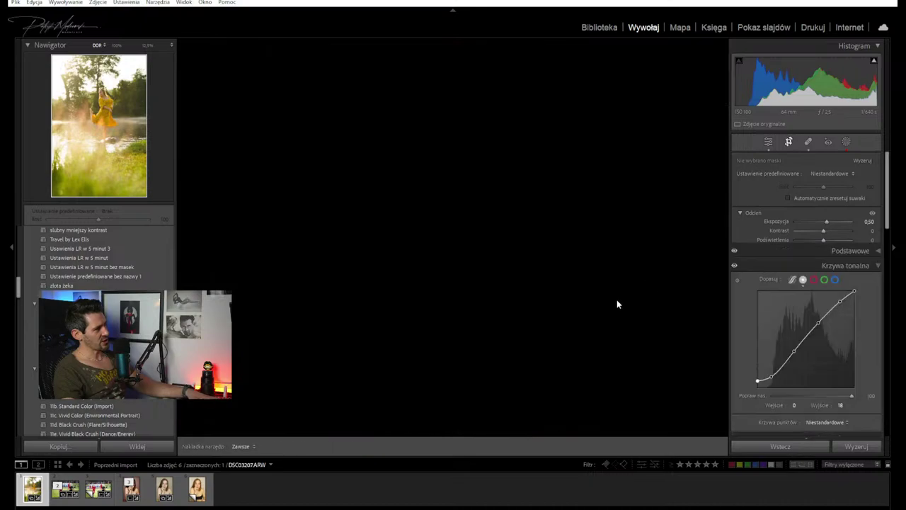
{"action": "left_click", "coordinate": [847, 176]}
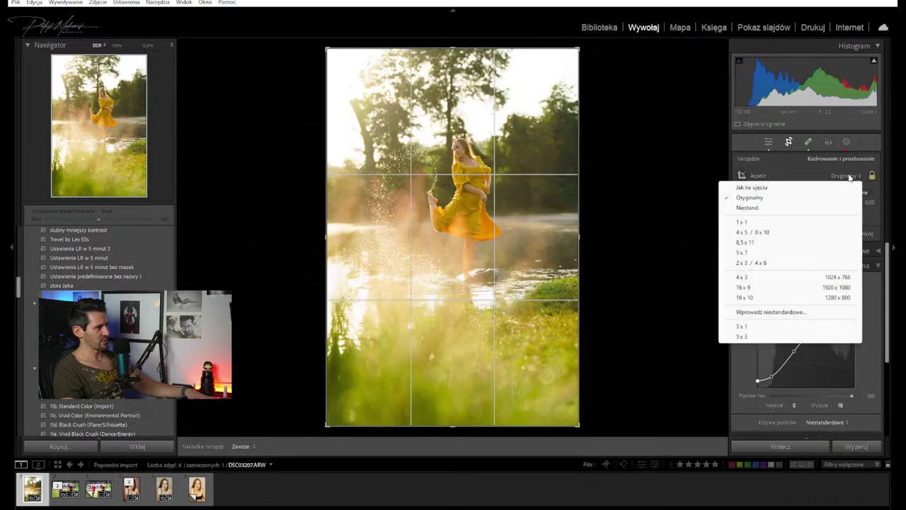
{"action": "left_click", "coordinate": [757, 243]}
{"action": "left_click_drag", "start_coordinate": [462, 253], "coordinate": [462, 260]}
{"action": "left_click_drag", "start_coordinate": [327, 398], "coordinate": [351, 369]}
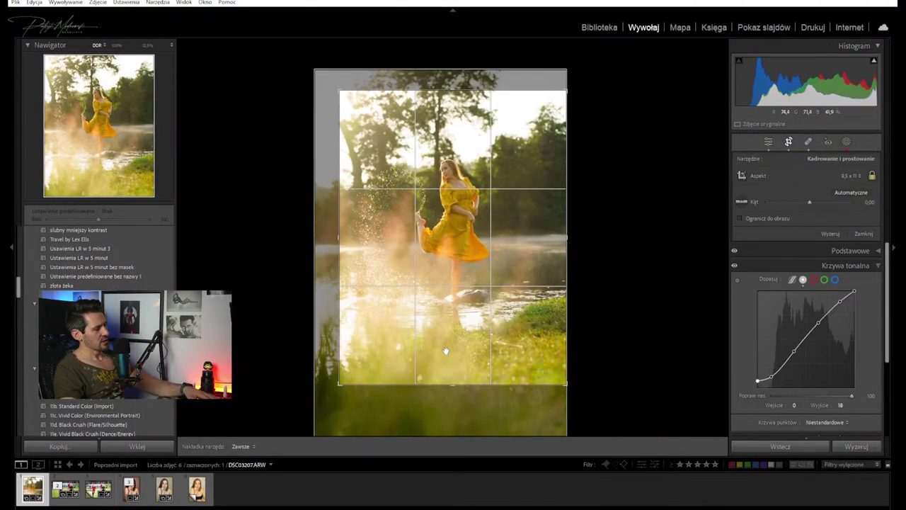
{"action": "key", "text": "Return"}
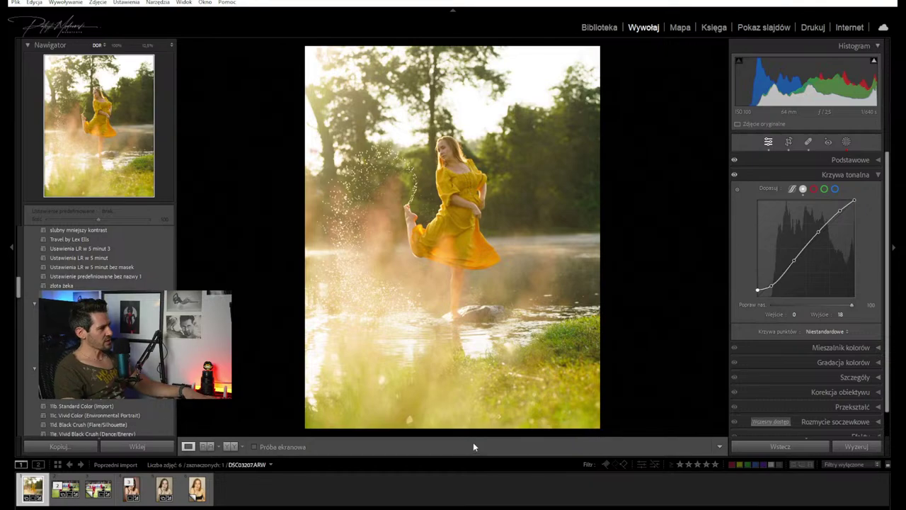
Tighten the 8.5 x 11 crop slightly from its lower-left corner and check the composition
{"action": "key", "text": "r"}
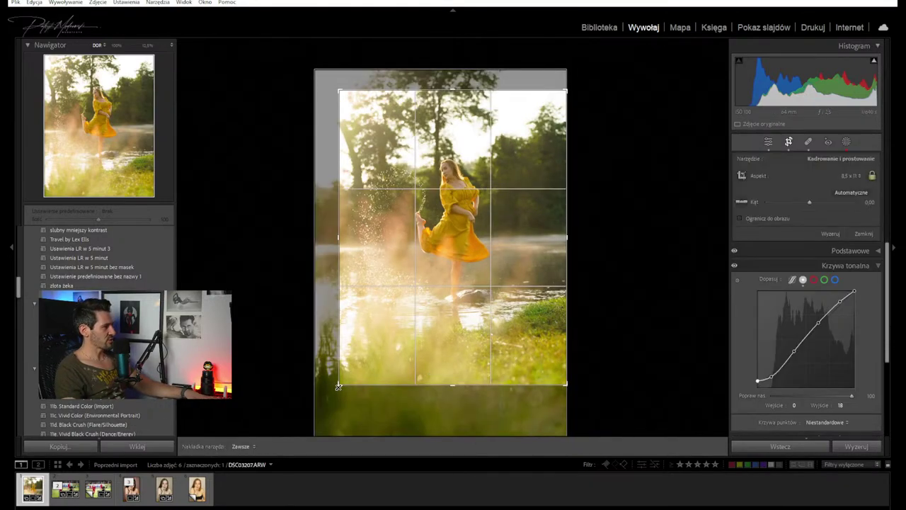
{"action": "left_click_drag", "start_coordinate": [340, 384], "coordinate": [344, 380]}
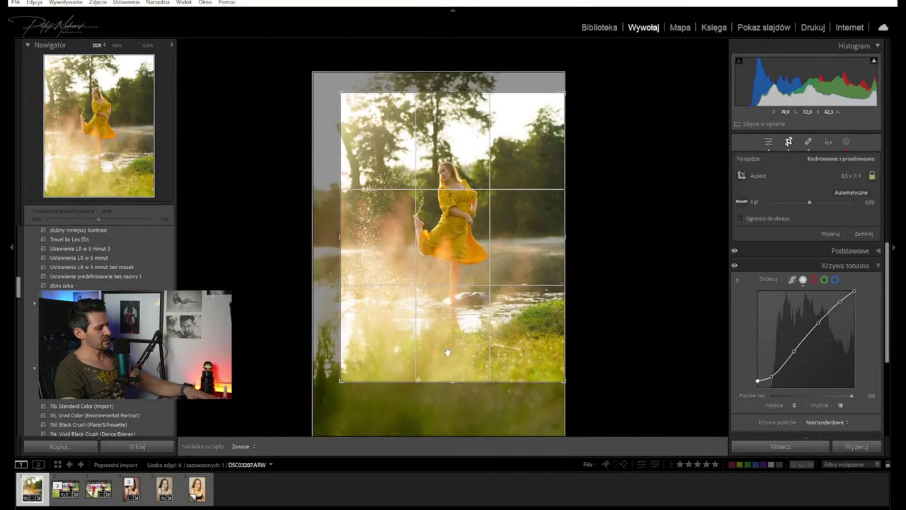
{"action": "key", "text": "Return"}
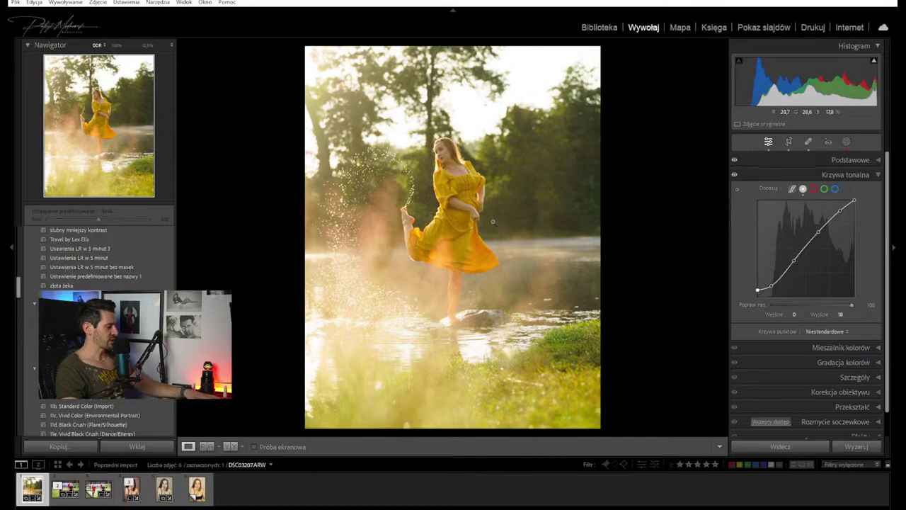
{"action": "key", "text": "r"}
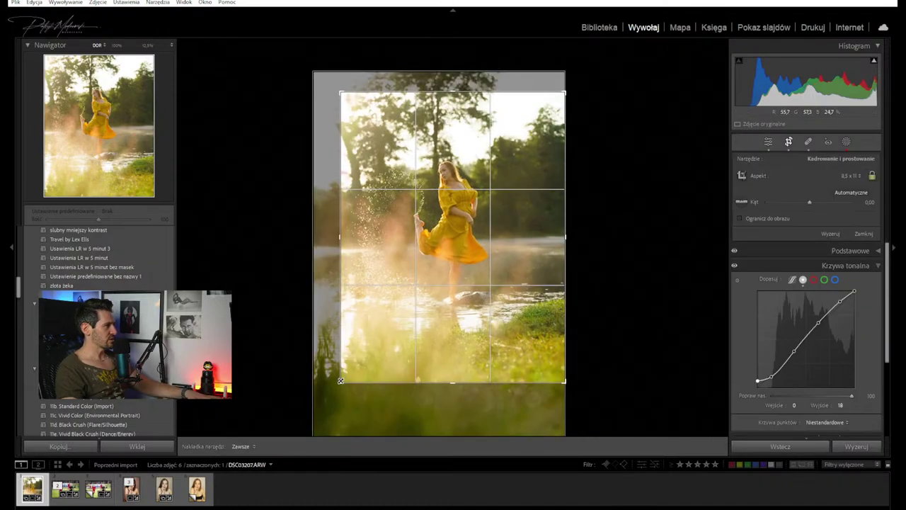
{"action": "key", "text": "r"}
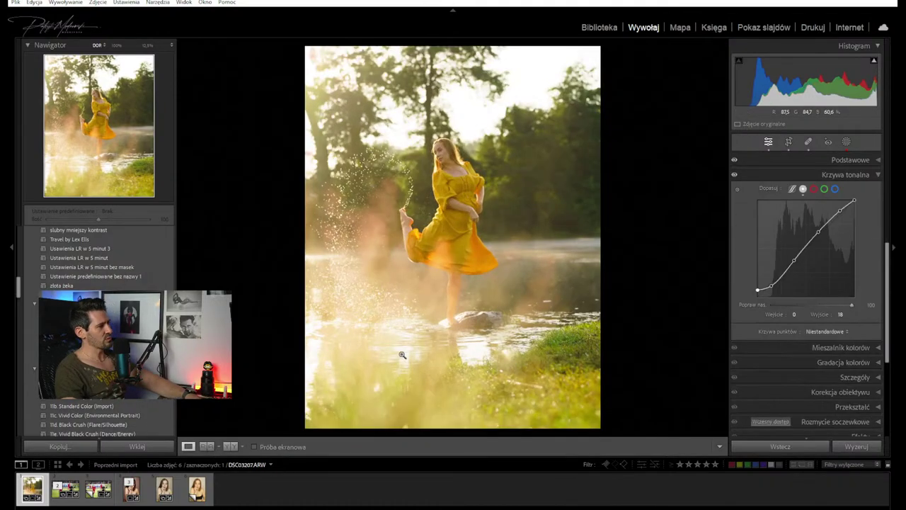
Lower the exposure to -0.23 and overlay the shutter speed, aperture, ISO and lens information on the photo
{"action": "left_click", "coordinate": [824, 162]}
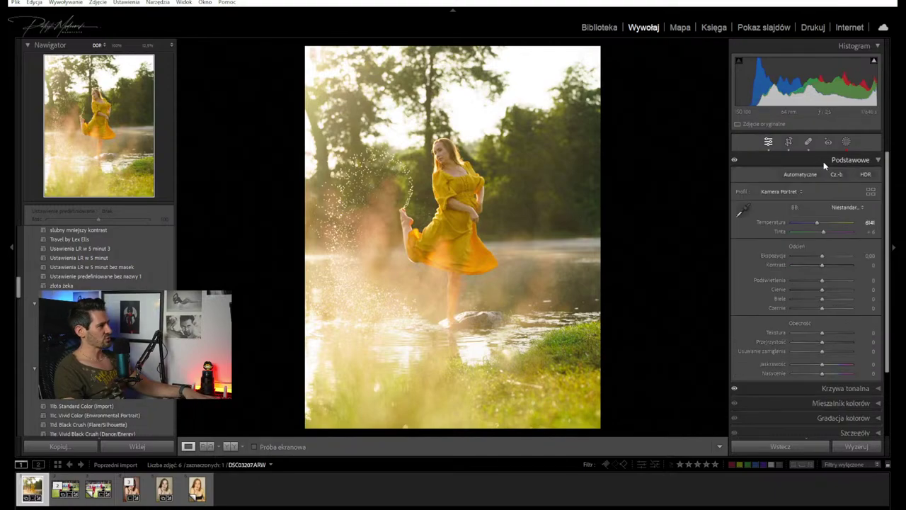
{"action": "left_click_drag", "start_coordinate": [822, 256], "coordinate": [820, 256]}
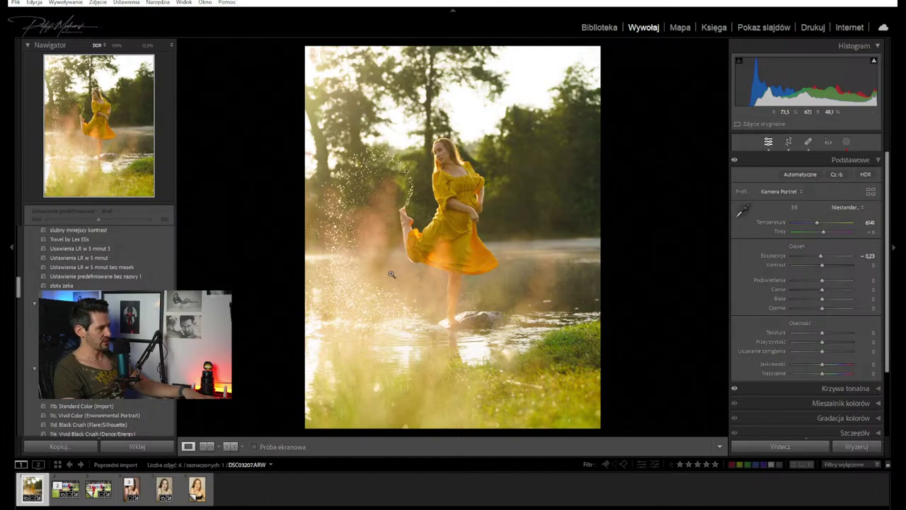
{"action": "key", "text": "i"}
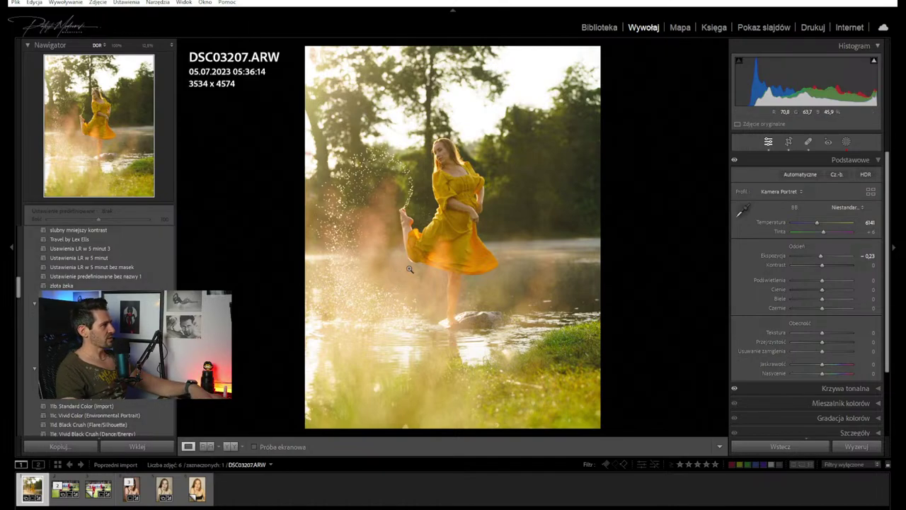
{"action": "key", "text": "i"}
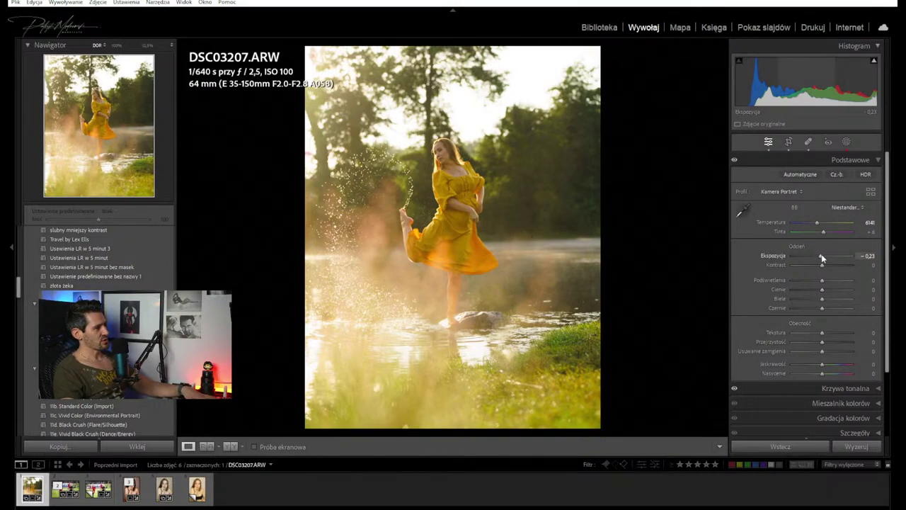
Try exposure +1.80 and temperature 10406, leaving the exposure at 0 and the temperature at 6375
{"action": "left_click_drag", "start_coordinate": [822, 255], "coordinate": [831, 256]}
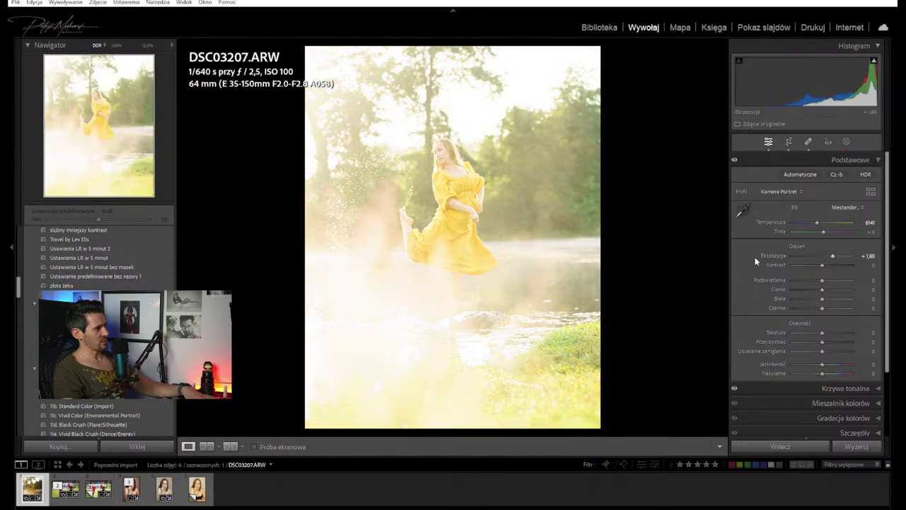
{"action": "double_click", "coordinate": [832, 256]}
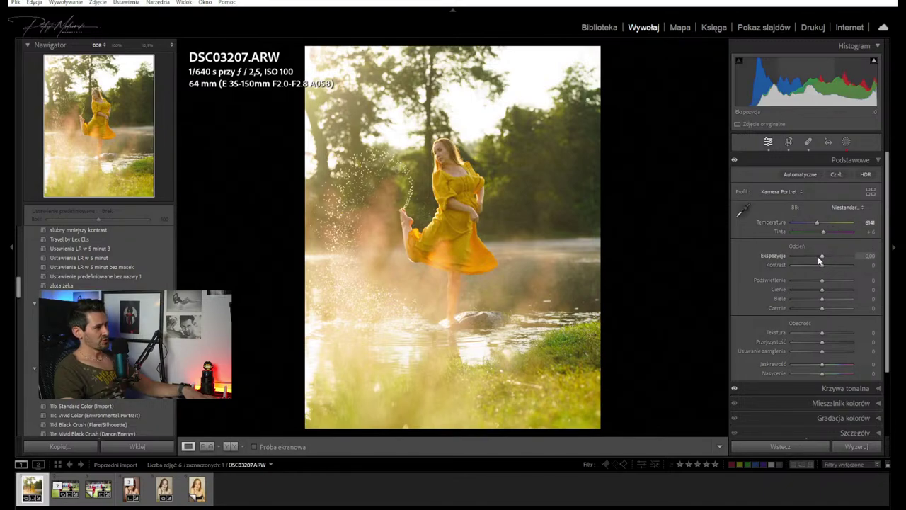
{"action": "left_click_drag", "start_coordinate": [818, 223], "coordinate": [834, 223]}
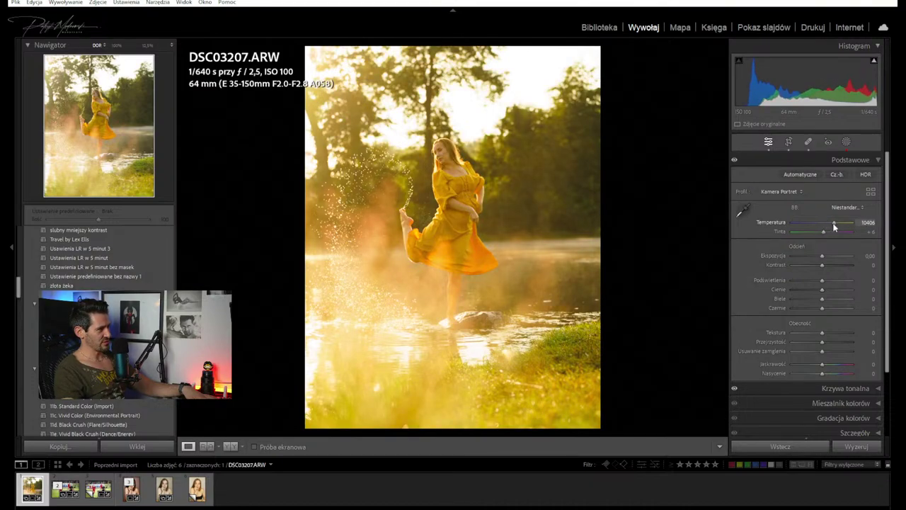
{"action": "key", "text": "ctrl+z"}
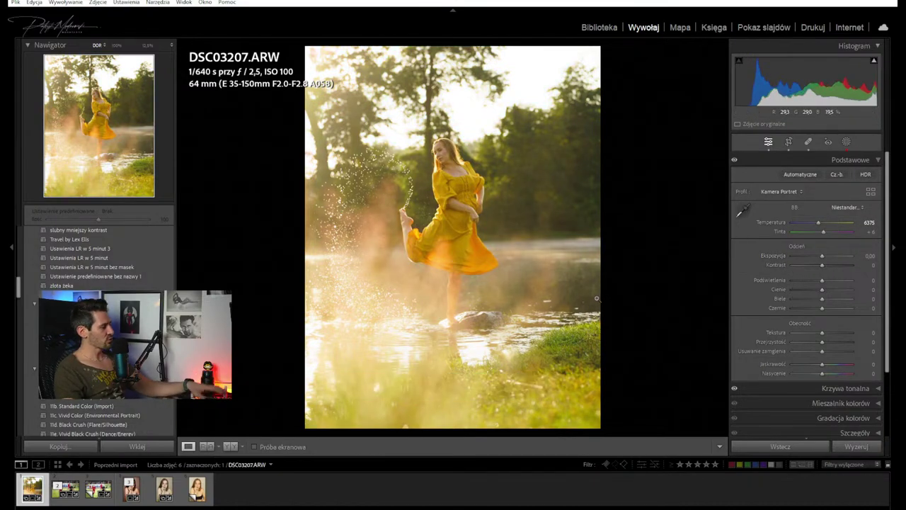
Shift the photo slightly to the right within the 8.5 x 11 crop and apply the new framing
{"action": "key", "text": "r"}
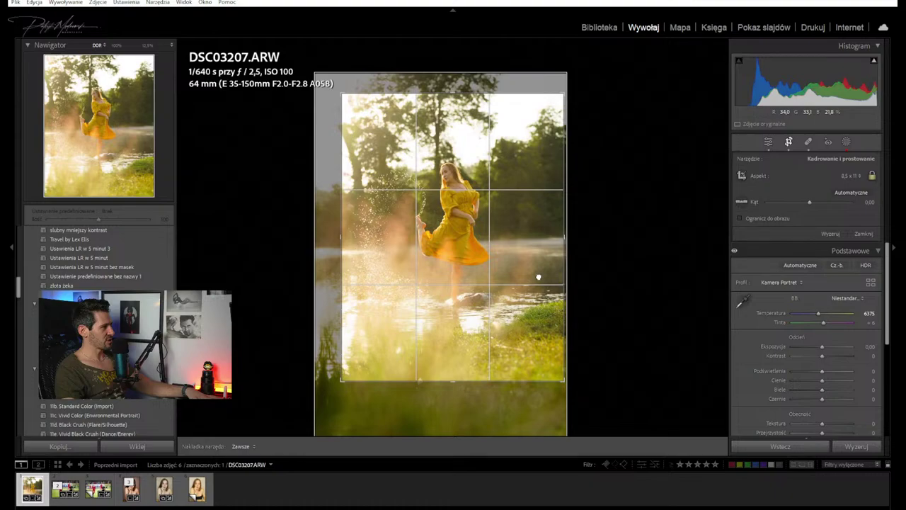
{"action": "left_click_drag", "start_coordinate": [538, 277], "coordinate": [541, 278]}
{"action": "key", "text": "Return"}
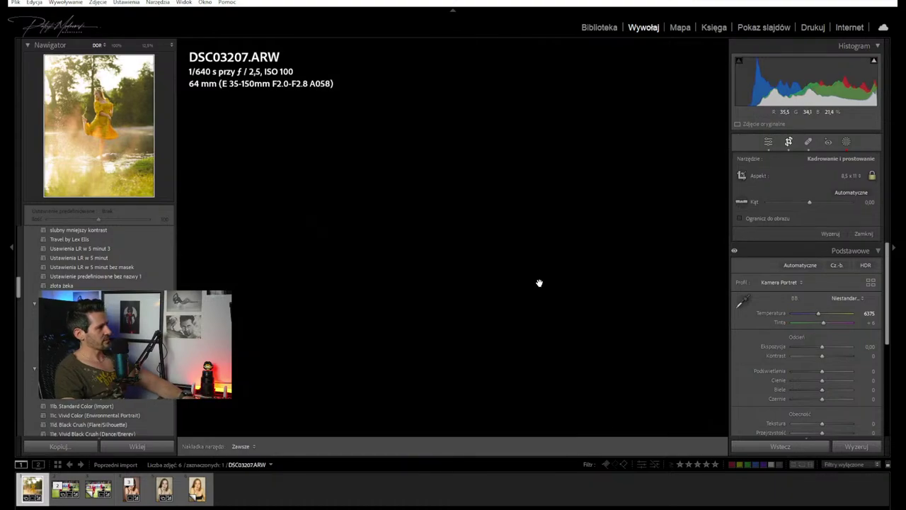
{"action": "key", "text": "Return"}
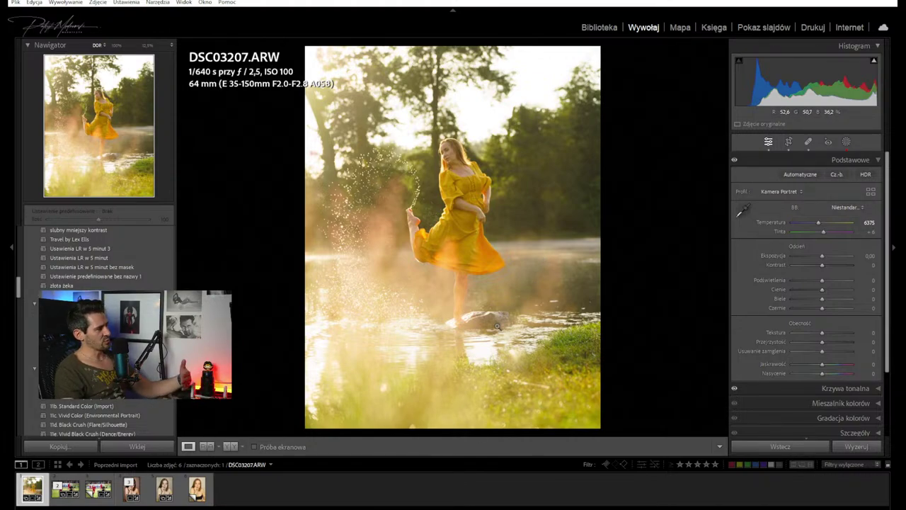
Create a new Select Subject mask covering the woman and reset its exposure to 0
{"action": "left_click", "coordinate": [846, 141]}
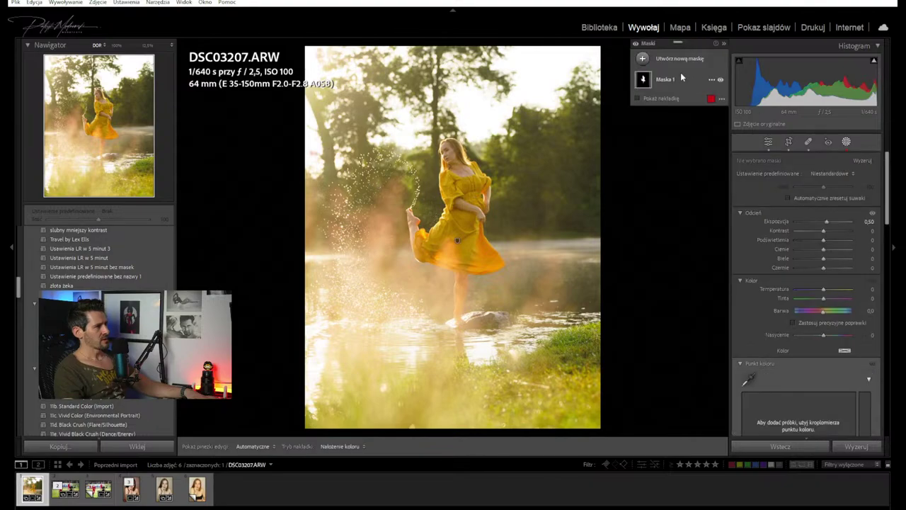
{"action": "left_click", "coordinate": [643, 60]}
{"action": "left_click", "coordinate": [717, 77]}
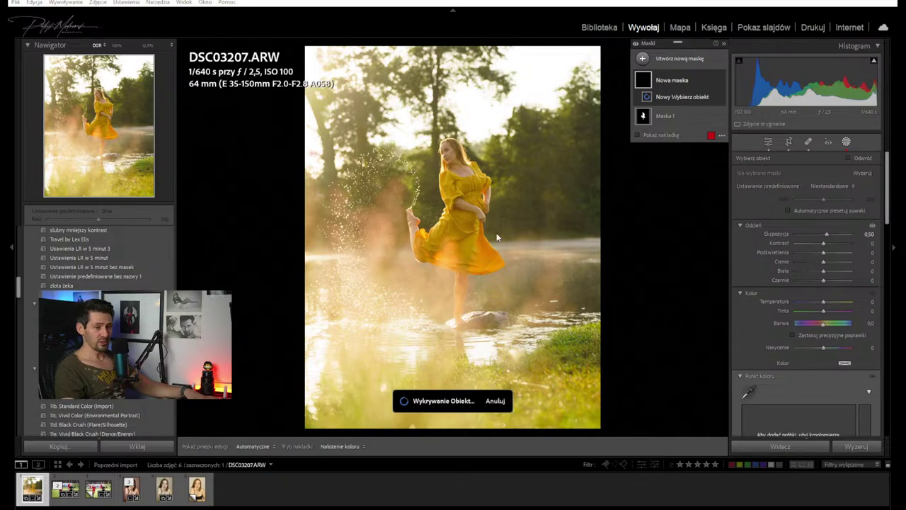
{"action": "left_click", "coordinate": [456, 235]}
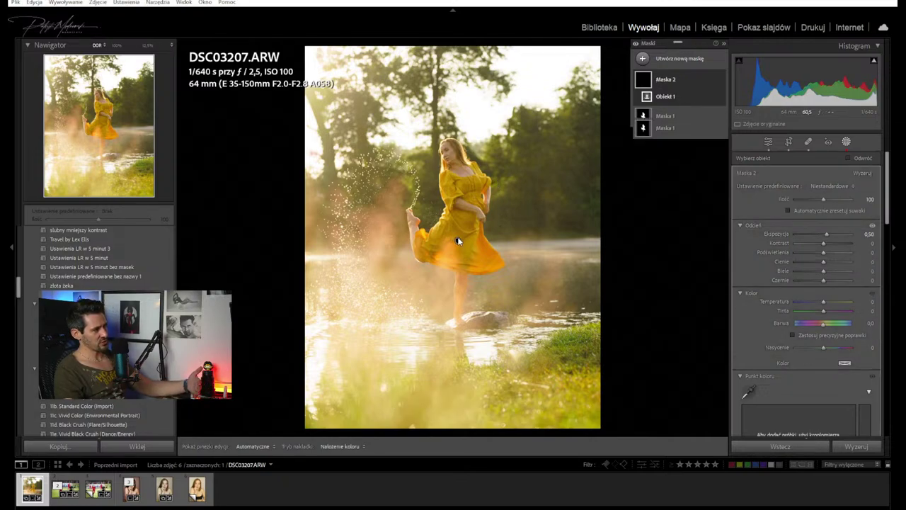
{"action": "double_click", "coordinate": [826, 234]}
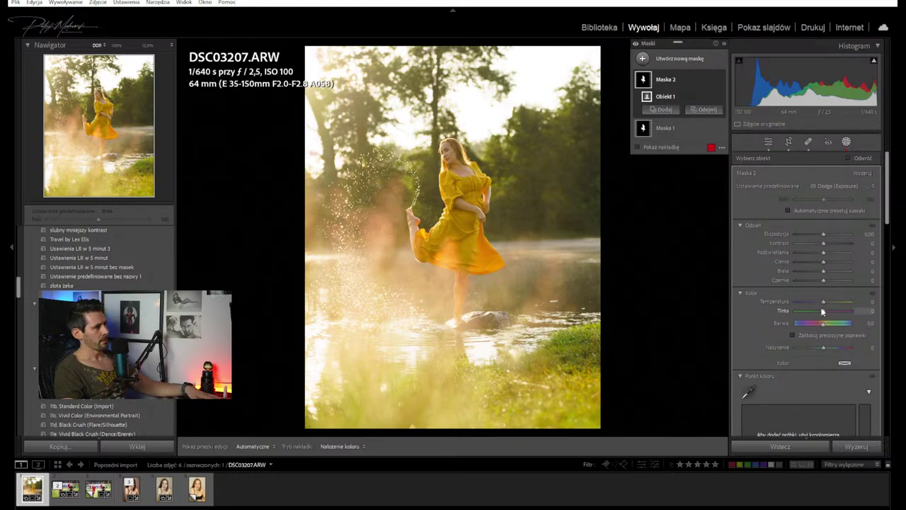
Set the woman's mask to texture 19 and clarity 4, and compare the photo with the mask off and on
{"action": "scroll", "coordinate": [802, 319], "scroll_direction": "down", "scroll_amount": 3}
{"action": "scroll", "coordinate": [803, 319], "scroll_direction": "down", "scroll_amount": 4}
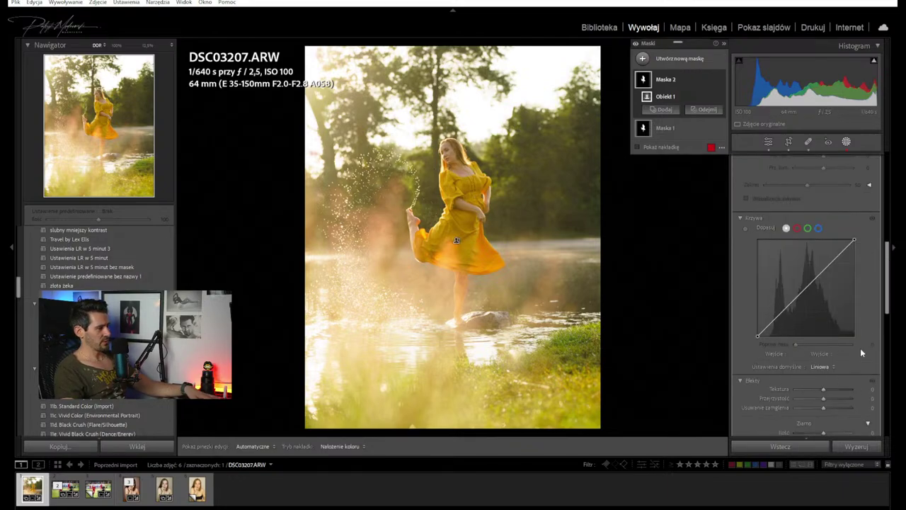
{"action": "mouse_move", "coordinate": [823, 389]}
{"action": "left_mouse_down"}
{"action": "mouse_move", "coordinate": [857, 395]}
{"action": "mouse_move", "coordinate": [823, 398]}
{"action": "left_mouse_up"}
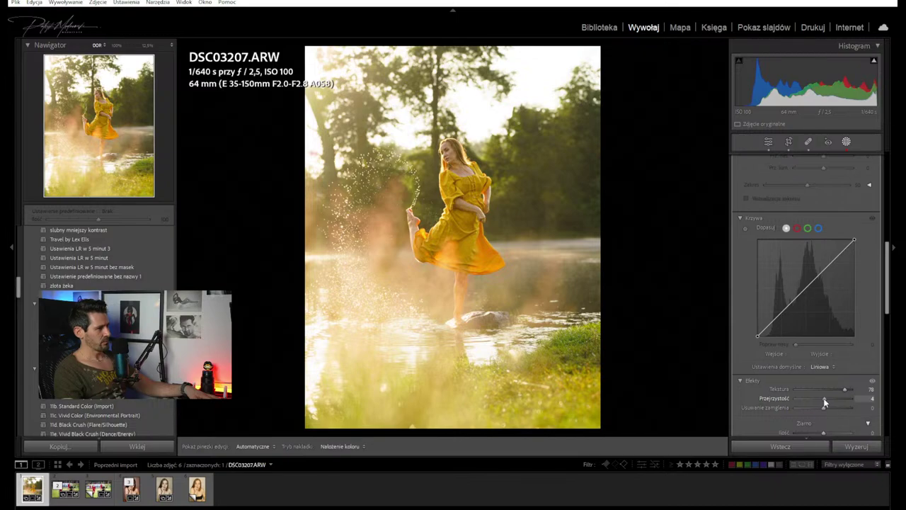
{"action": "left_click_drag", "start_coordinate": [847, 393], "coordinate": [830, 388]}
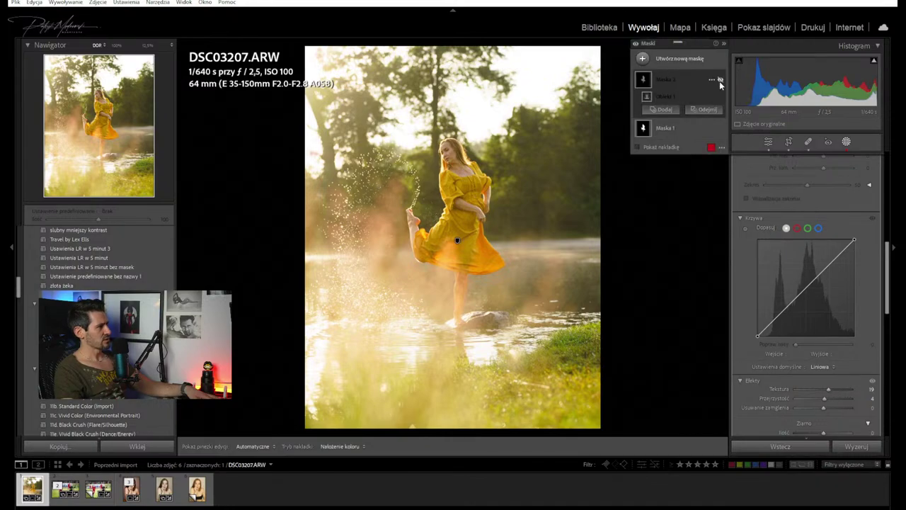
{"action": "left_click", "coordinate": [720, 80]}
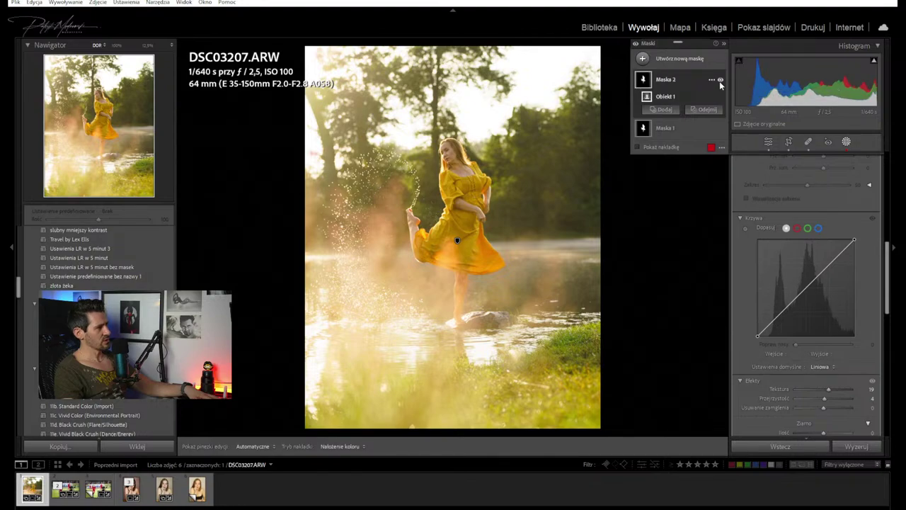
Try whites 14, exposure 0.23, and a combination of highlights 21 and whites 24 on the woman's mask
{"action": "scroll", "coordinate": [837, 211], "scroll_direction": "up", "scroll_amount": 5}
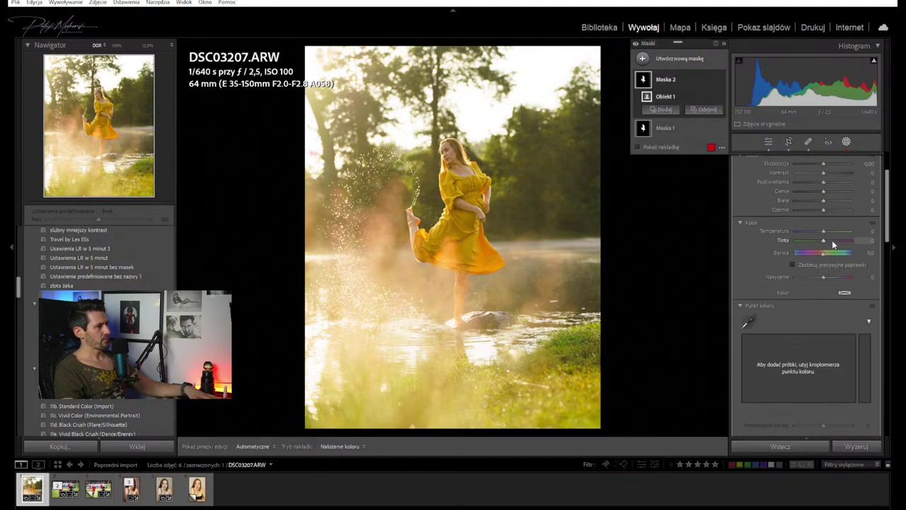
{"action": "scroll", "coordinate": [828, 244], "scroll_direction": "up", "scroll_amount": 2}
{"action": "left_click_drag", "start_coordinate": [822, 273], "coordinate": [825, 270]}
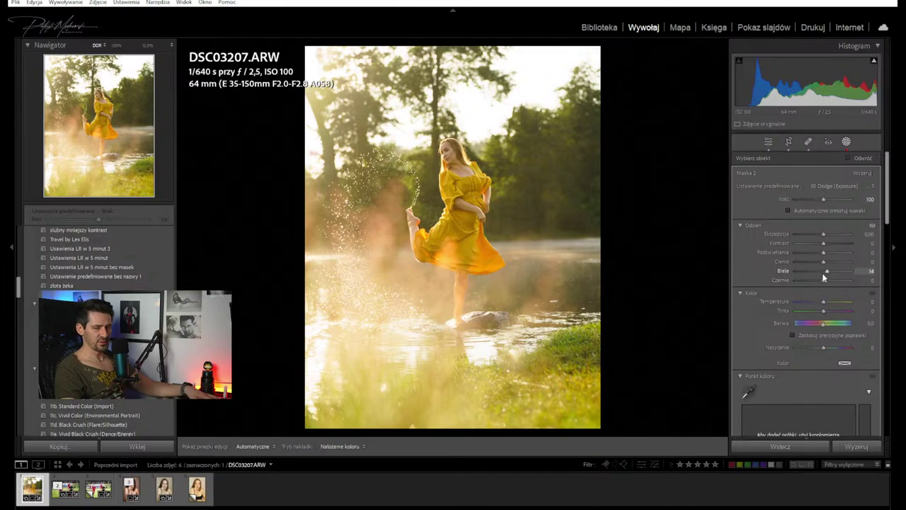
{"action": "double_click", "coordinate": [826, 271]}
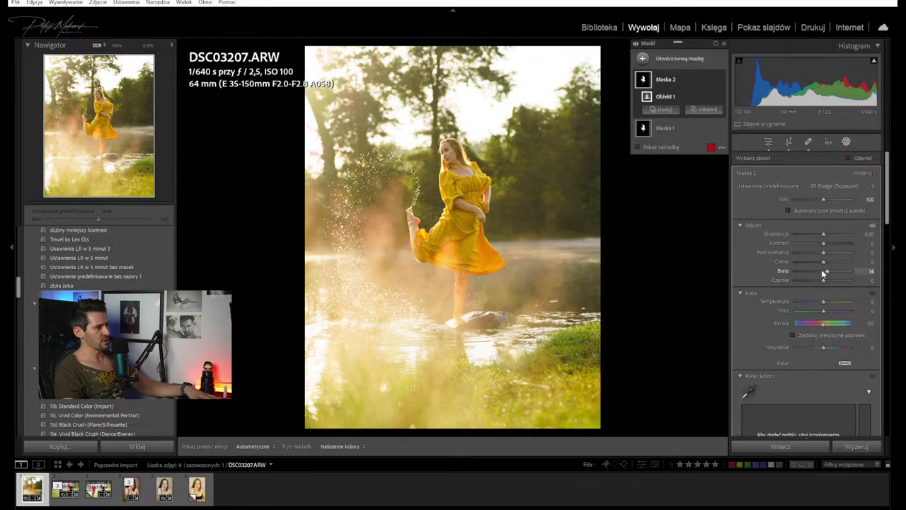
{"action": "mouse_move", "coordinate": [824, 275]}
{"action": "left_mouse_down"}
{"action": "mouse_move", "coordinate": [849, 273]}
{"action": "mouse_move", "coordinate": [828, 279]}
{"action": "left_mouse_up"}
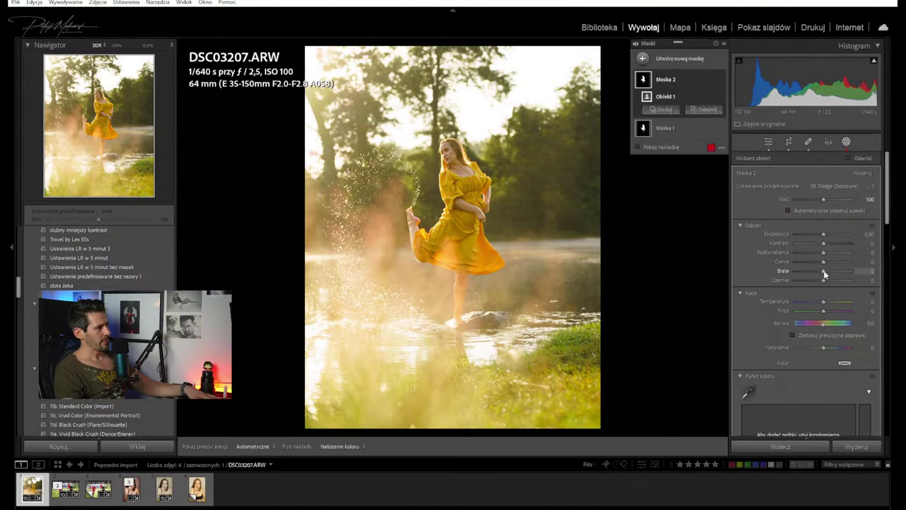
{"action": "double_click", "coordinate": [825, 271]}
{"action": "left_click_drag", "start_coordinate": [823, 235], "coordinate": [825, 238]}
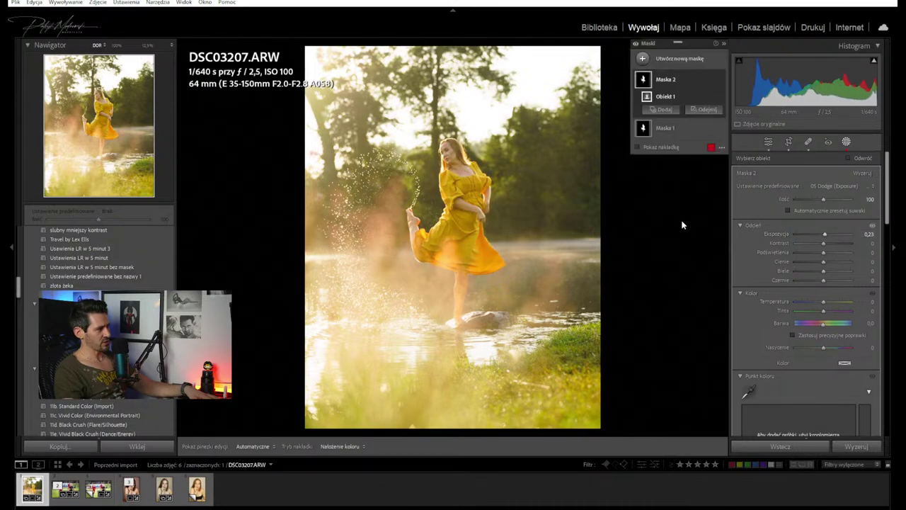
{"action": "mouse_move", "coordinate": [823, 271]}
{"action": "left_mouse_down"}
{"action": "mouse_move", "coordinate": [830, 276]}
{"action": "mouse_move", "coordinate": [823, 253]}
{"action": "mouse_move", "coordinate": [842, 258]}
{"action": "mouse_move", "coordinate": [813, 257]}
{"action": "mouse_move", "coordinate": [852, 261]}
{"action": "mouse_move", "coordinate": [828, 261]}
{"action": "left_mouse_up"}
Compare the edited lake photo repeatedly with its unedited version
{"action": "key", "text": "backslash"}
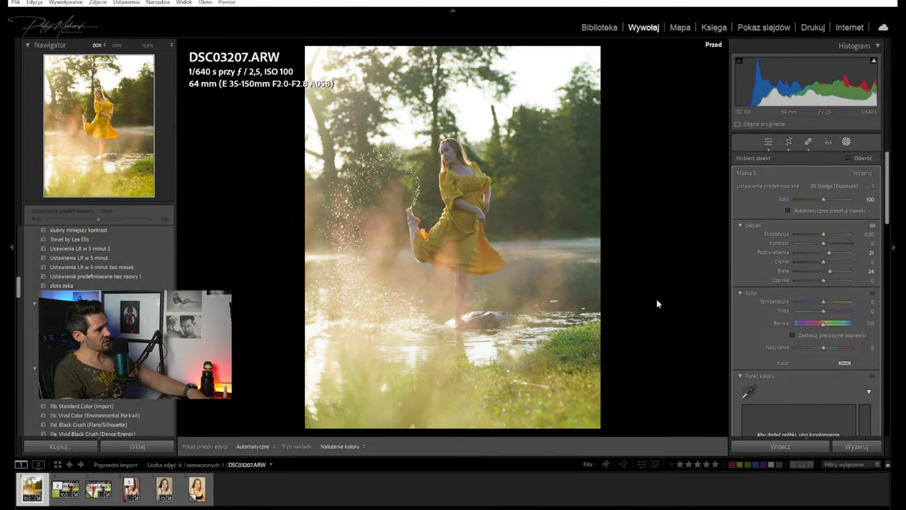
{"action": "key", "text": "backslash"}
{"action": "key", "text": "backslash"}
{"action": "key", "text": "backslash"}
{"action": "key", "text": "backslash"}
{"action": "key", "text": "backslash"}
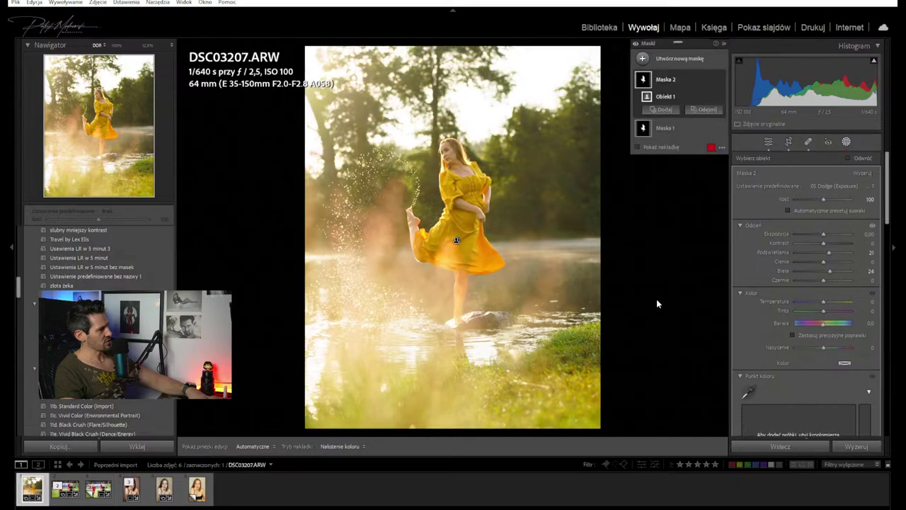
{"action": "key", "text": "backslash"}
{"action": "key", "text": "backslash"}
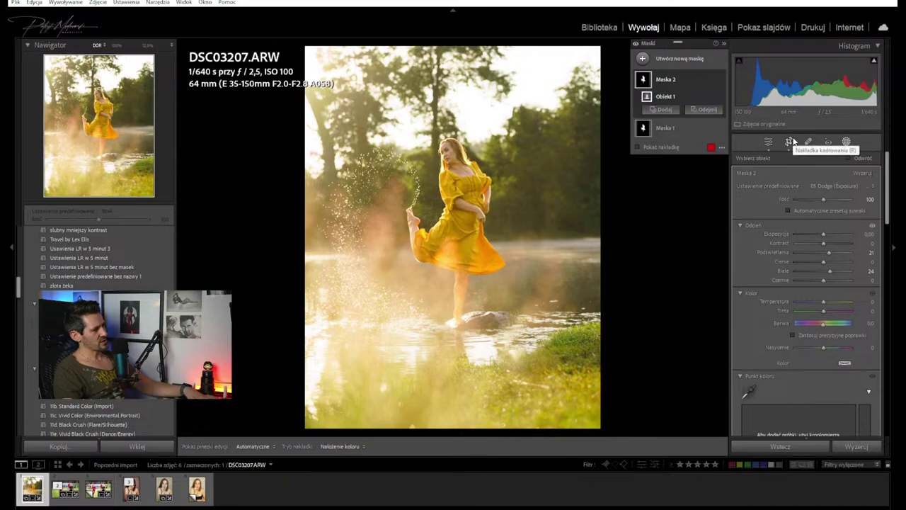
Set the woman's mask to highlights 23, whites 11, temperature 11 and sharpness 34, and leave masking
{"action": "left_click", "coordinate": [681, 80]}
{"action": "left_click", "coordinate": [688, 74]}
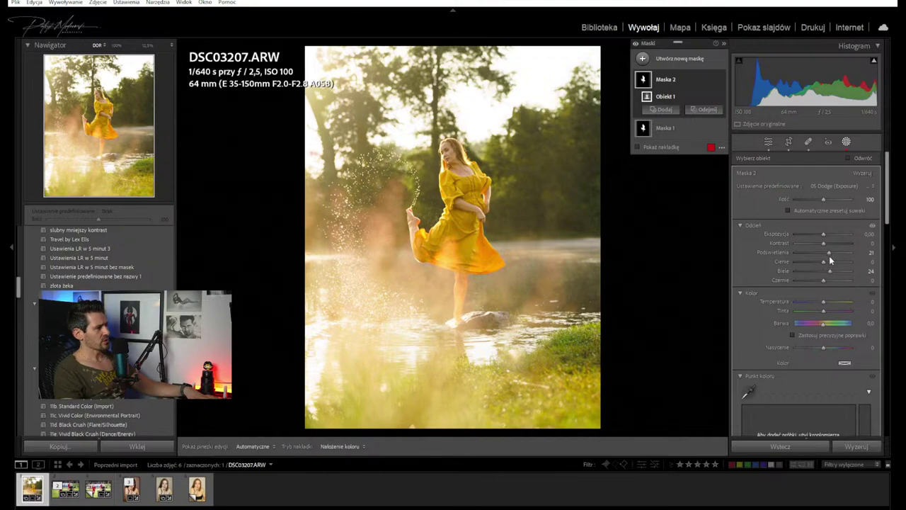
{"action": "left_click_drag", "start_coordinate": [829, 253], "coordinate": [827, 270]}
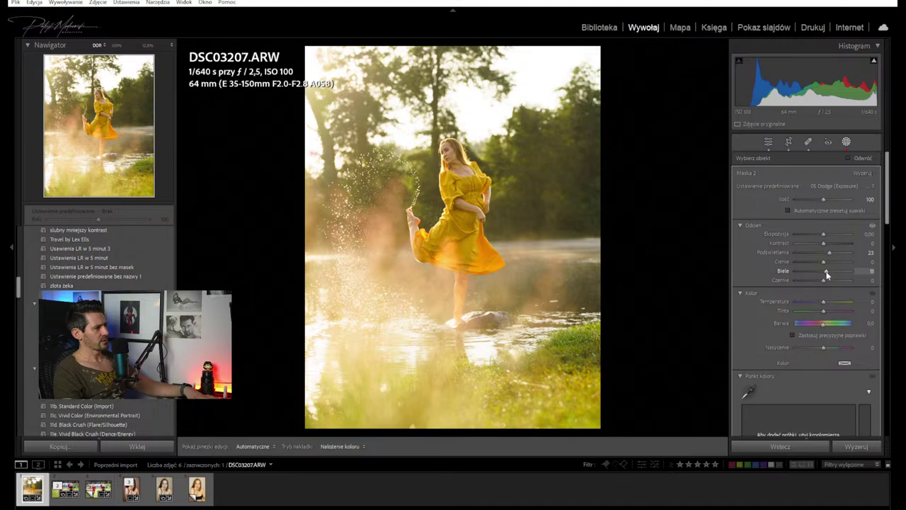
{"action": "left_click_drag", "start_coordinate": [826, 275], "coordinate": [826, 301]}
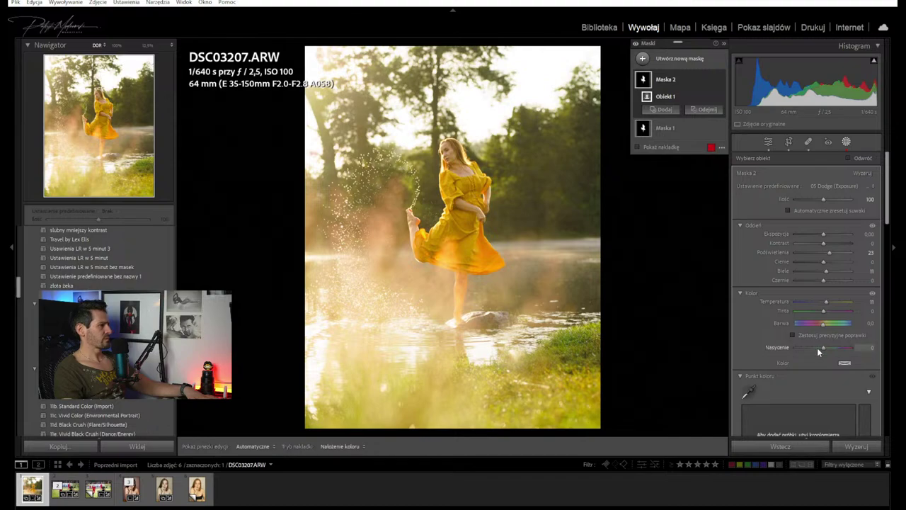
{"action": "scroll", "coordinate": [817, 348], "scroll_direction": "down", "scroll_amount": 5}
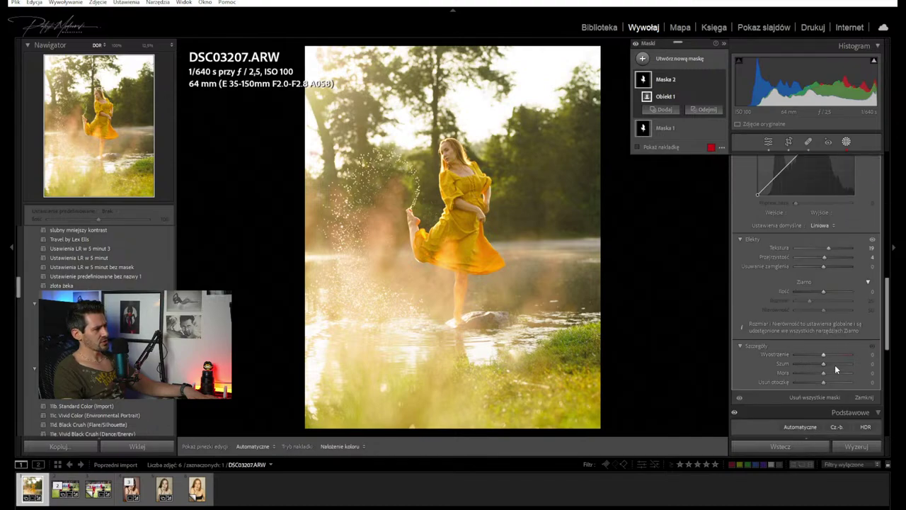
{"action": "left_click_drag", "start_coordinate": [823, 353], "coordinate": [839, 353]}
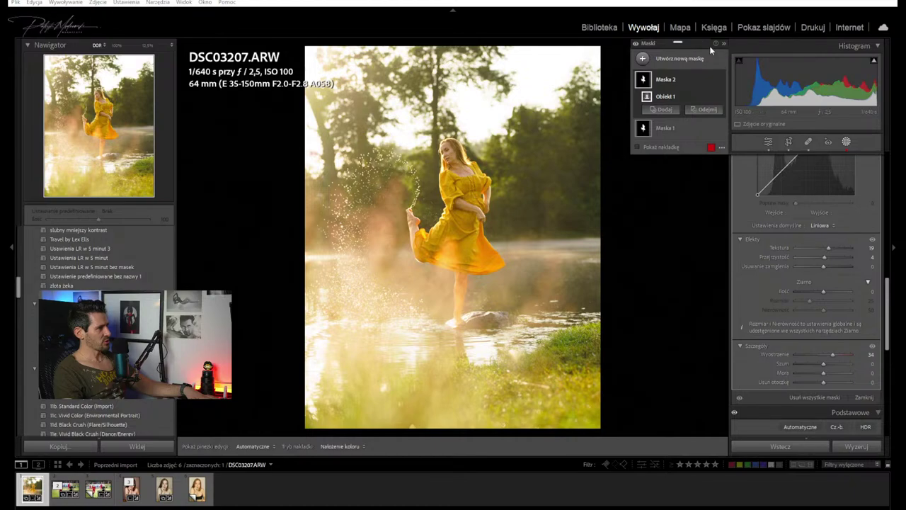
{"action": "left_click", "coordinate": [847, 143]}
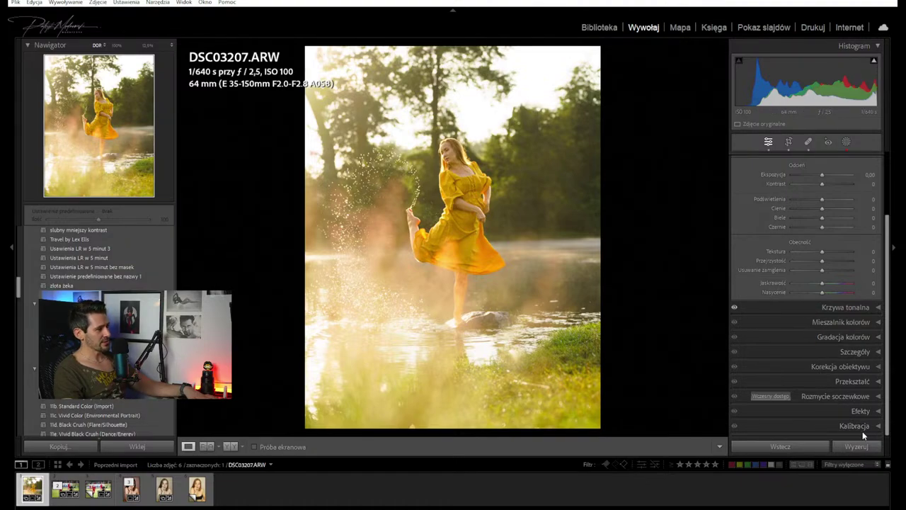
Apply Lens Blur to the photo and compare the background with the effect off and on
{"action": "left_click", "coordinate": [832, 395]}
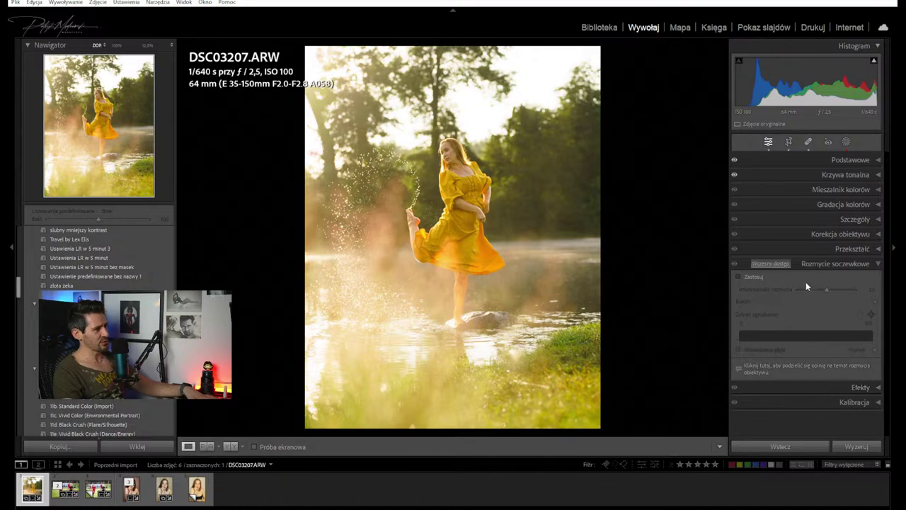
{"action": "left_click", "coordinate": [740, 277]}
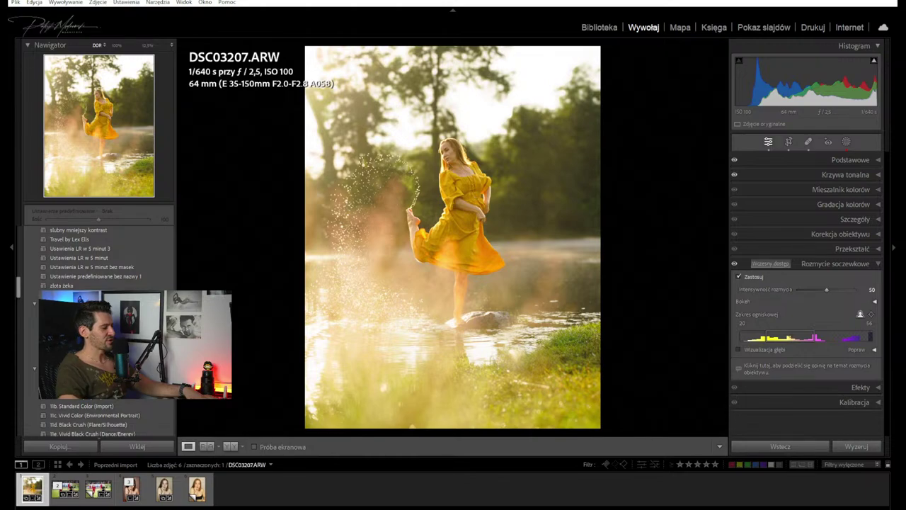
{"action": "left_click", "coordinate": [734, 264]}
{"action": "left_click", "coordinate": [734, 264]}
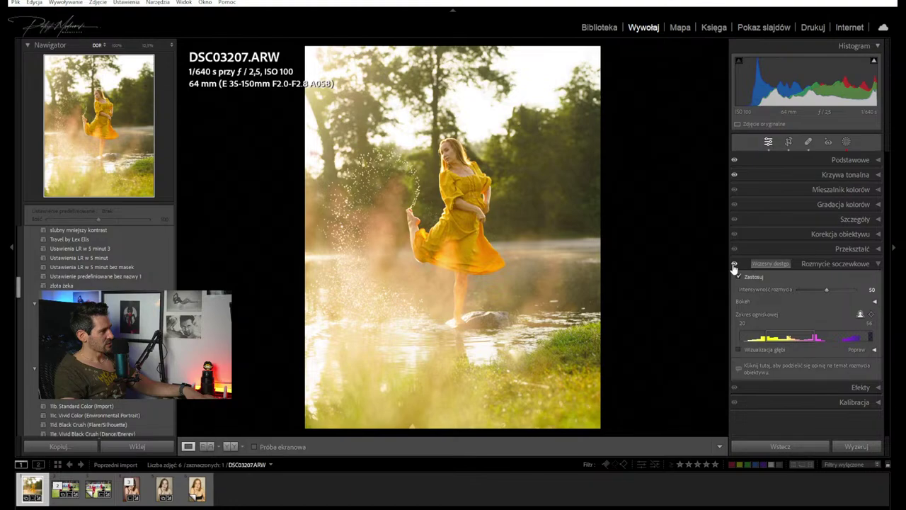
{"action": "left_click", "coordinate": [734, 266]}
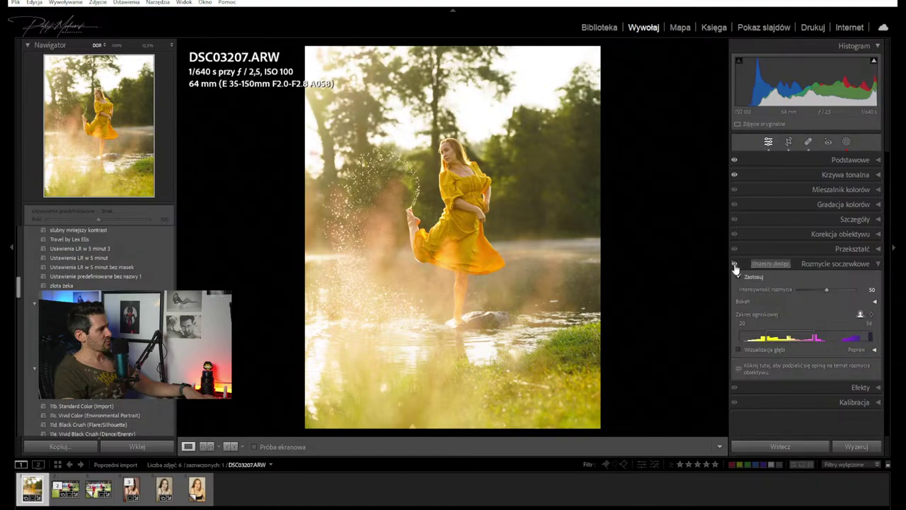
Compare the lens blur off and on around the woman's head at 100%, and set the blur amount to 10
{"action": "left_click", "coordinate": [444, 144]}
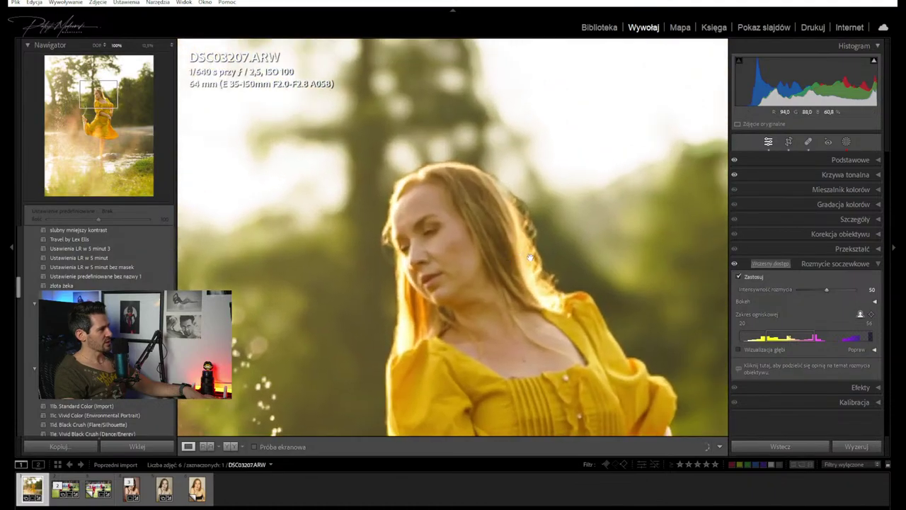
{"action": "left_click", "coordinate": [735, 264]}
{"action": "left_click", "coordinate": [734, 264]}
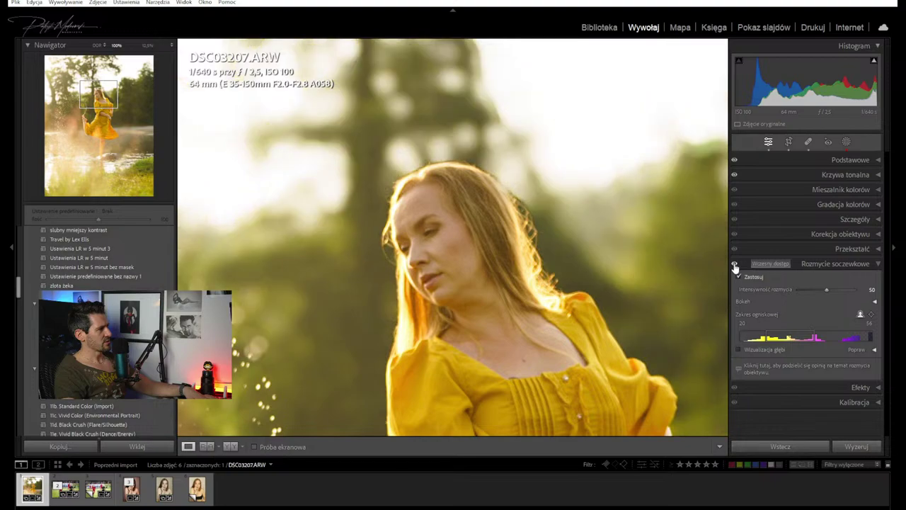
{"action": "left_click", "coordinate": [734, 264]}
{"action": "left_click", "coordinate": [734, 264]}
{"action": "left_click", "coordinate": [735, 264]}
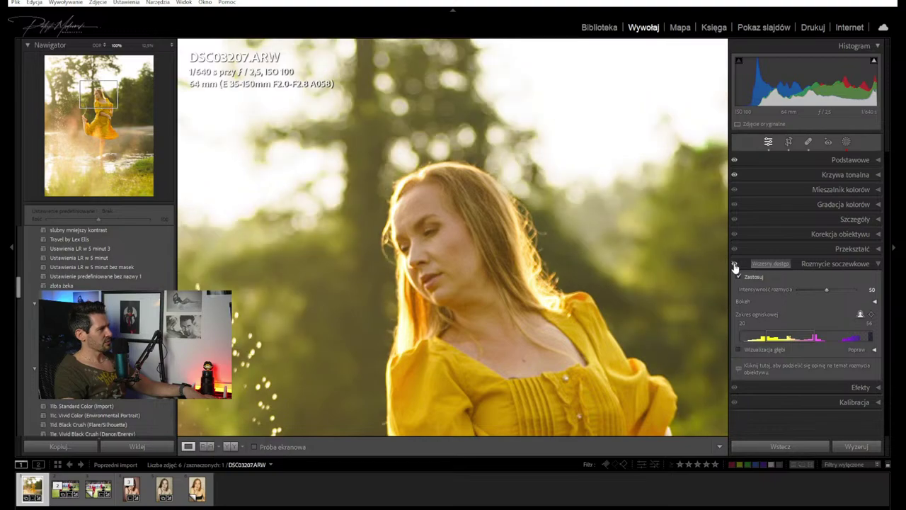
{"action": "left_click", "coordinate": [735, 264]}
{"action": "left_click", "coordinate": [571, 256]}
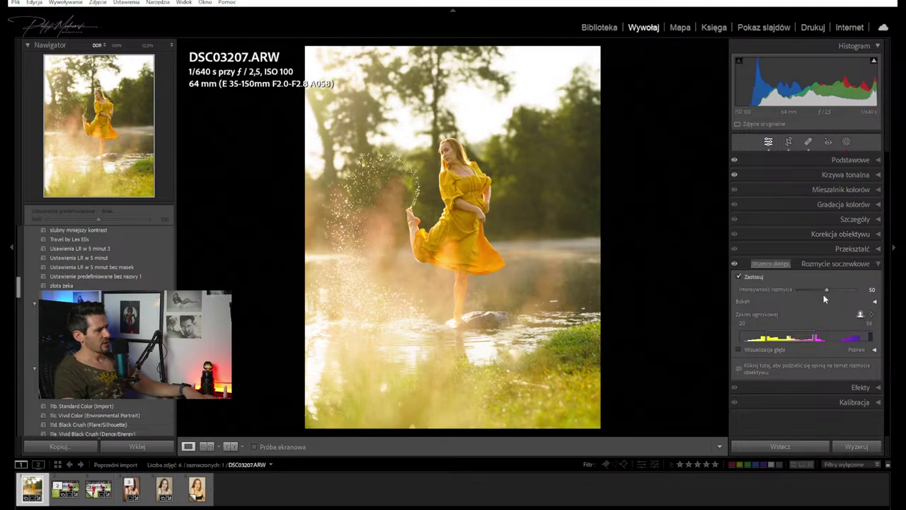
{"action": "left_click_drag", "start_coordinate": [824, 299], "coordinate": [805, 289]}
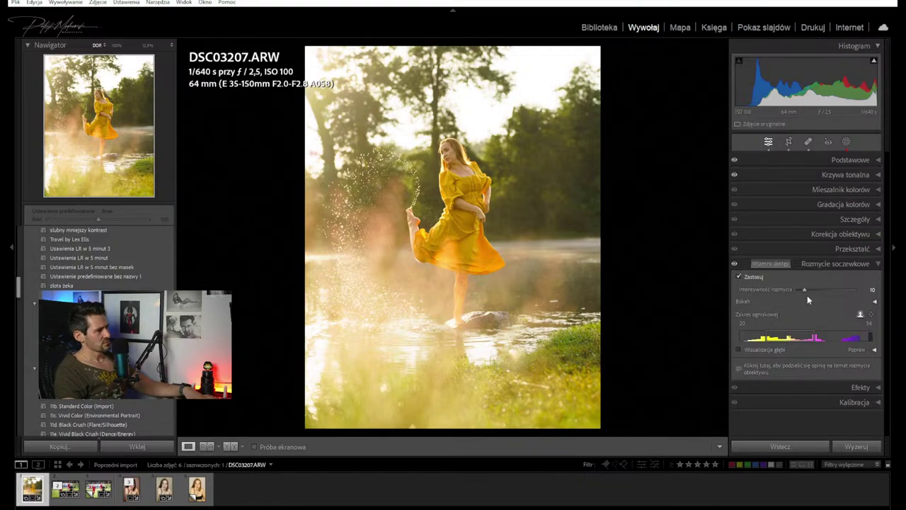
{"action": "left_click", "coordinate": [880, 263]}
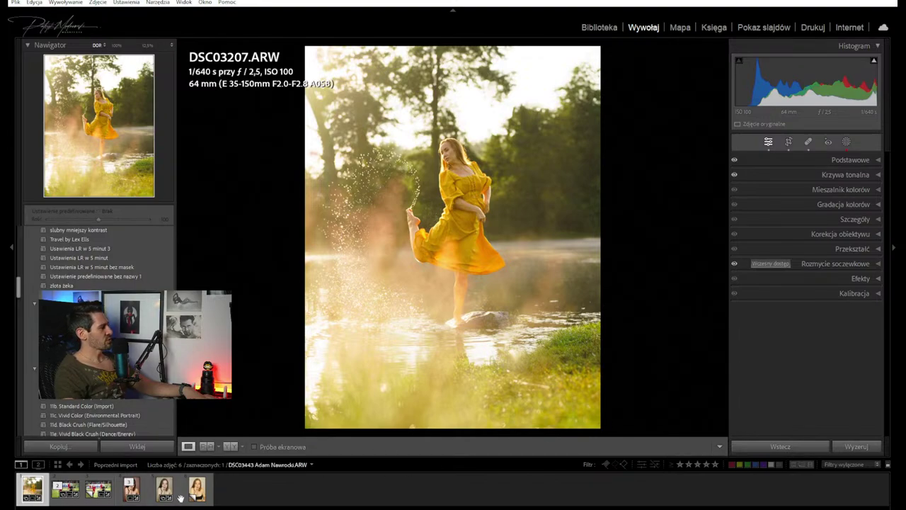
Open the edited lake photo DSC03207.ARW from Lightroom in Photoshop and duplicate its background layer
{"action": "right_click", "coordinate": [32, 493]}
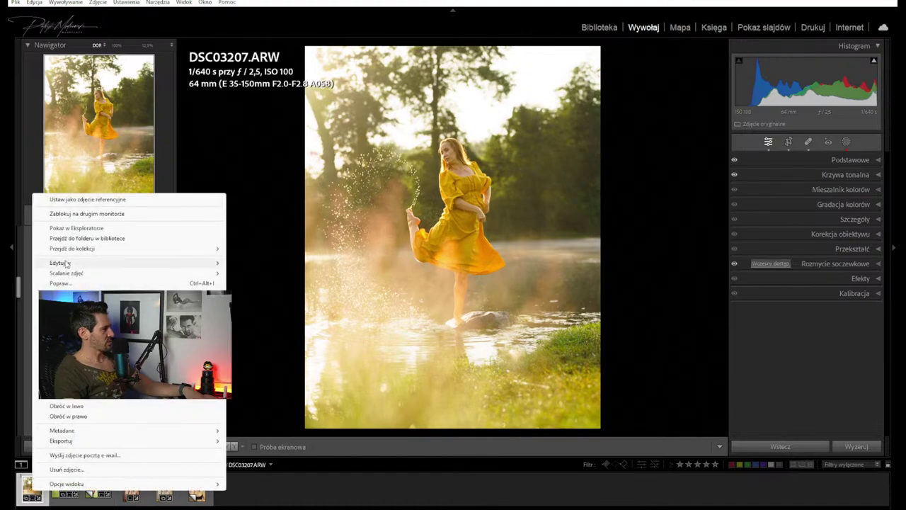
{"action": "mouse_move", "coordinate": [57, 263]}
{"action": "left_click", "coordinate": [338, 263]}
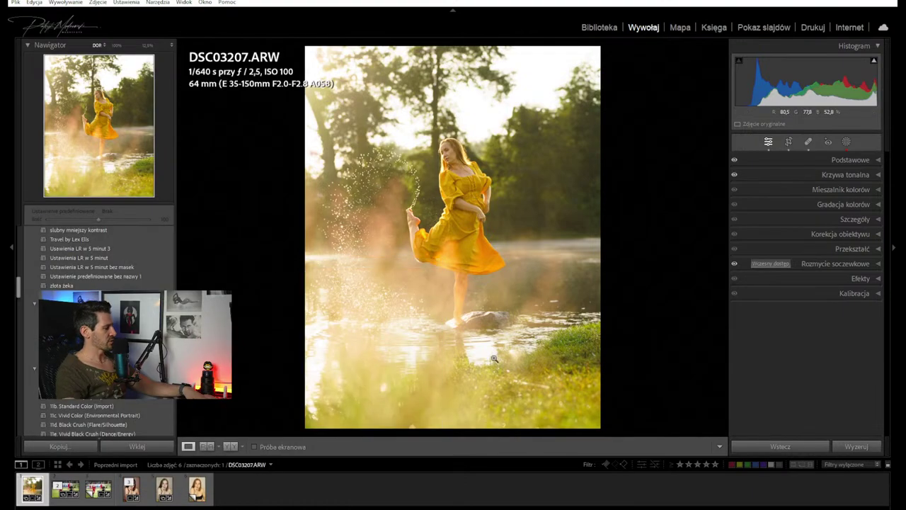
{"action": "left_click", "coordinate": [544, 276]}
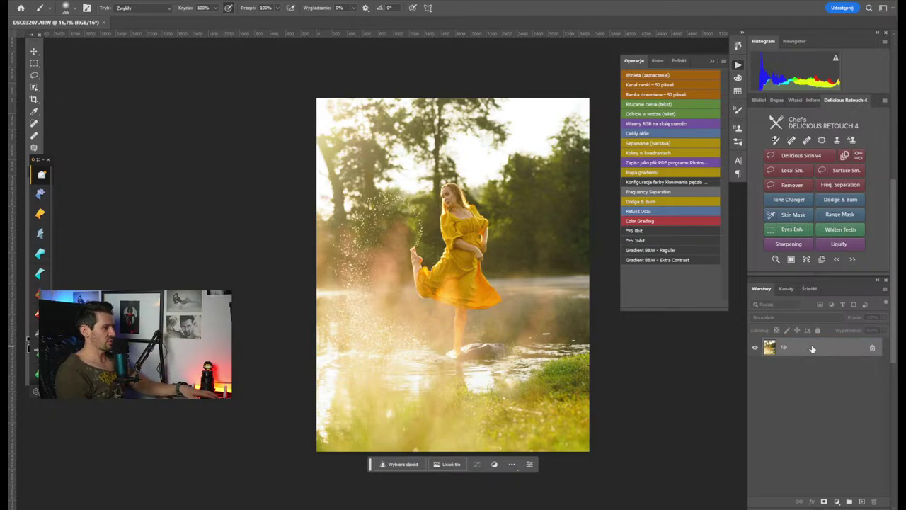
{"action": "key", "text": "ctrl+j"}
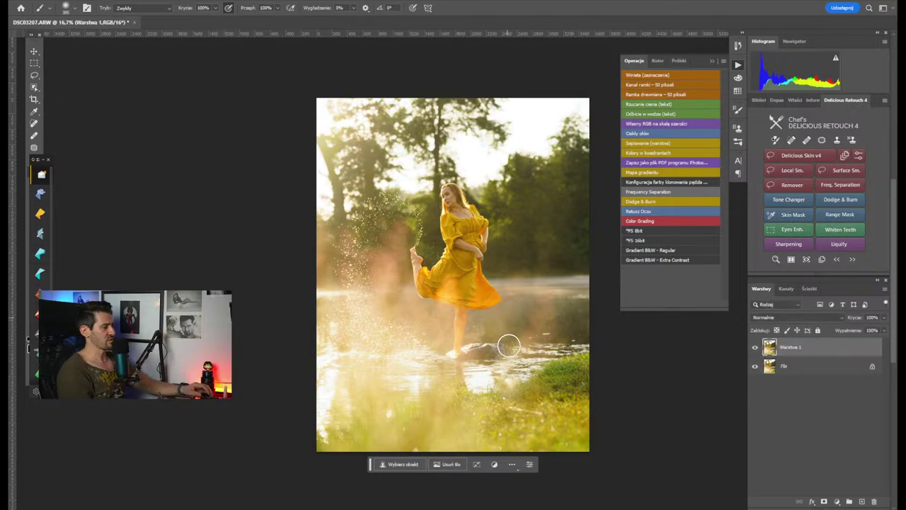
Remove the pale twig lying in the grass with the Patch tool and clear the selection
{"action": "scroll", "coordinate": [566, 418], "scroll_direction": "right", "scroll_amount": 3}
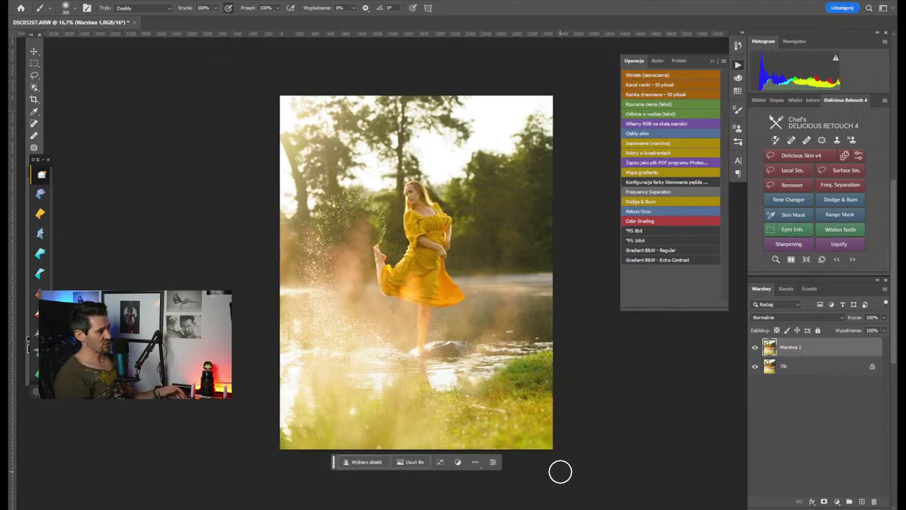
{"action": "left_click", "coordinate": [35, 147]}
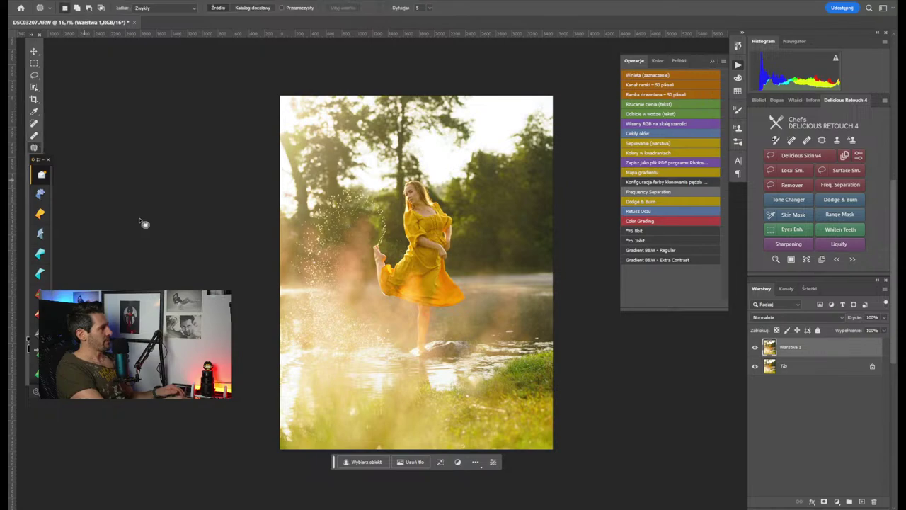
{"action": "key", "text": "ctrl+plus"}
{"action": "key", "text": "ctrl+plus"}
{"action": "key", "text": "ctrl+plus"}
{"action": "left_click_drag", "start_coordinate": [506, 412], "coordinate": [461, 321]}
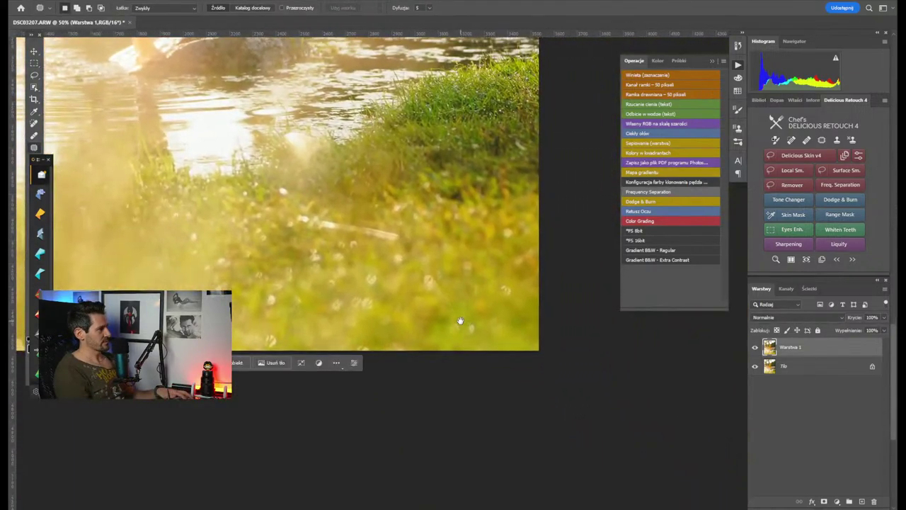
{"action": "mouse_move", "coordinate": [336, 224]}
{"action": "left_mouse_down"}
{"action": "mouse_move", "coordinate": [408, 240]}
{"action": "mouse_move", "coordinate": [348, 221]}
{"action": "mouse_move", "coordinate": [391, 221]}
{"action": "left_mouse_up"}
{"action": "key", "text": "ctrl+d"}
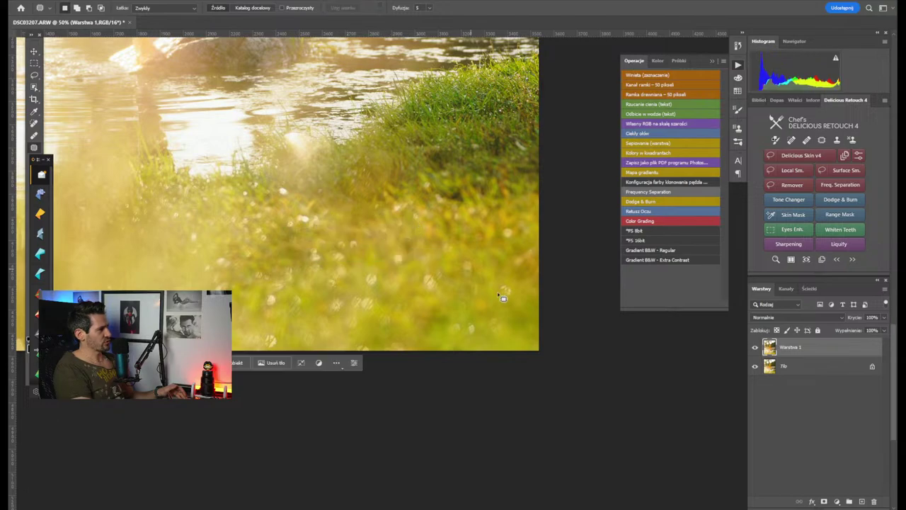
Examine the photo up close for remaining distractions, from the grassy bank to the woman's dress, arms and face
{"action": "key", "text": "ctrl+plus"}
{"action": "left_click_drag", "start_coordinate": [403, 279], "coordinate": [439, 391]}
{"action": "key", "text": "ctrl+minus"}
{"action": "key", "text": "ctrl+minus"}
{"action": "key", "text": "ctrl+minus"}
{"action": "key", "text": "ctrl+minus"}
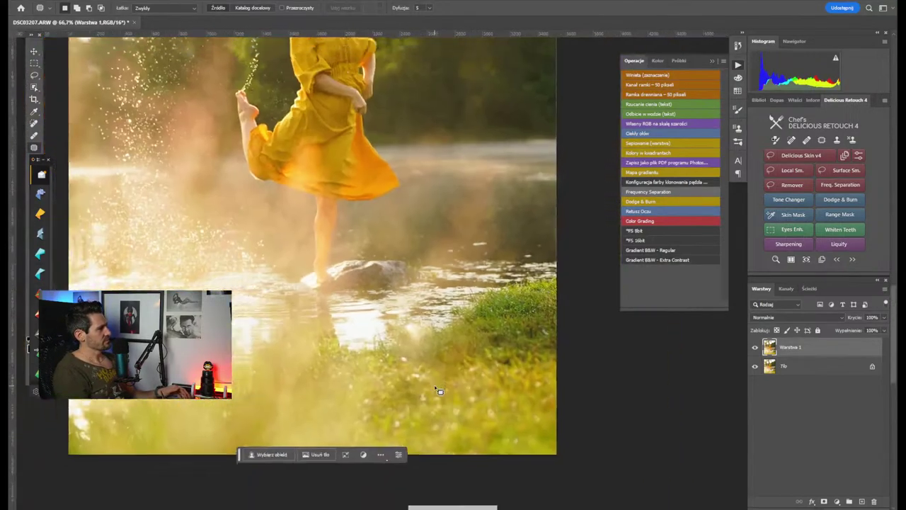
{"action": "left_click_drag", "start_coordinate": [401, 276], "coordinate": [395, 396]}
{"action": "key", "text": "ctrl+plus"}
{"action": "key", "text": "ctrl+plus"}
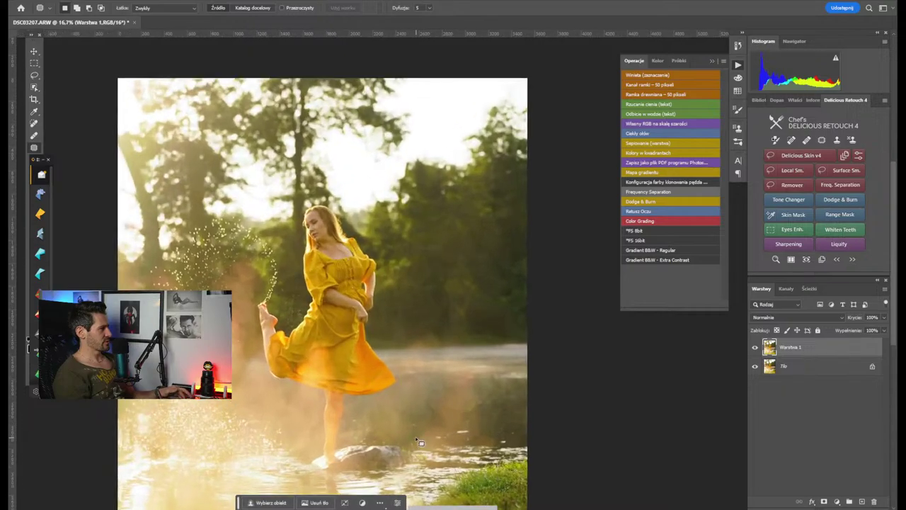
{"action": "left_click_drag", "start_coordinate": [376, 311], "coordinate": [396, 146]}
{"action": "key", "text": "ctrl+plus"}
{"action": "key", "text": "ctrl+plus"}
{"action": "left_click_drag", "start_coordinate": [347, 221], "coordinate": [398, 421]}
{"action": "left_click_drag", "start_coordinate": [344, 134], "coordinate": [378, 313]}
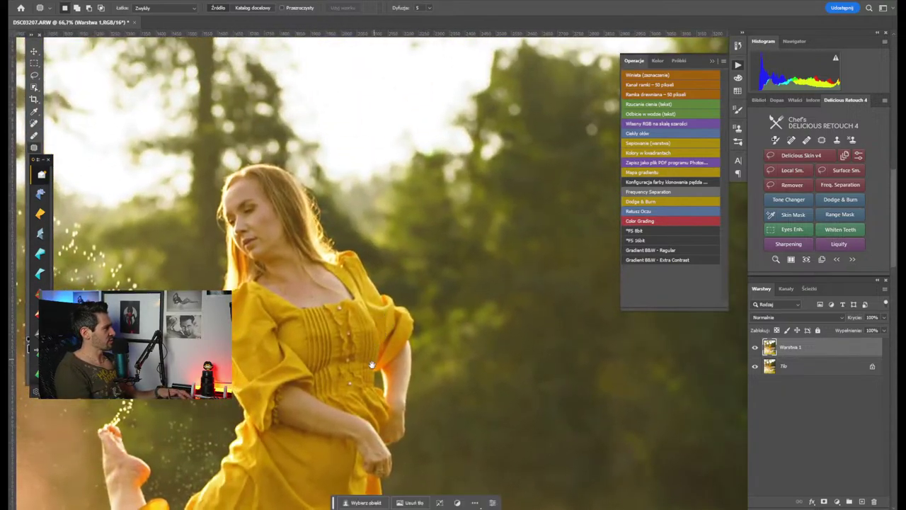
{"action": "left_click_drag", "start_coordinate": [373, 372], "coordinate": [435, 243]}
{"action": "left_click_drag", "start_coordinate": [413, 415], "coordinate": [431, 357]}
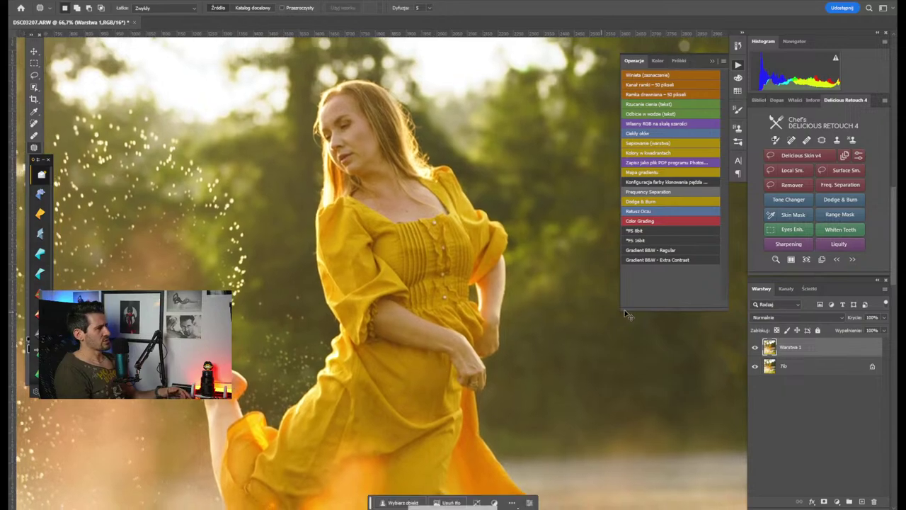
{"action": "key", "text": "ctrl+minus"}
{"action": "key", "text": "ctrl+minus"}
{"action": "key", "text": "ctrl+minus"}
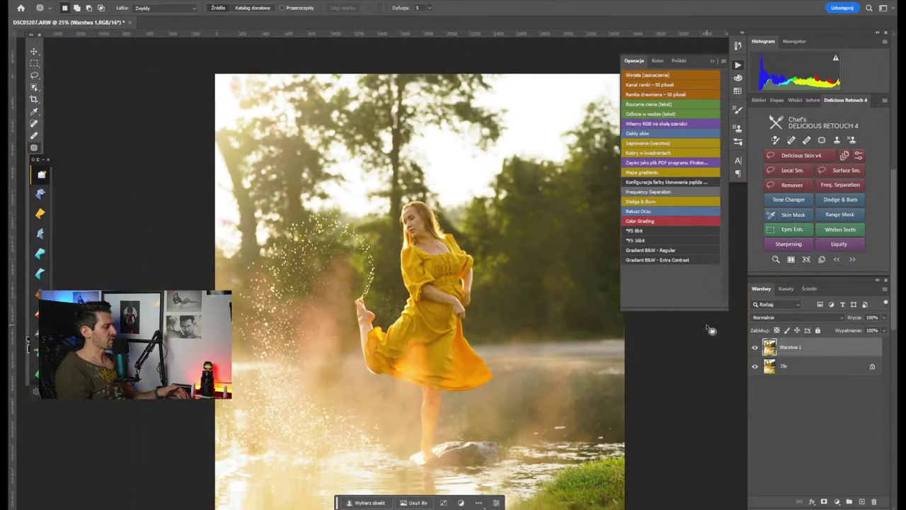
Run the Delicious Skin retouch, fitting its portrait-size ellipse to the woman's face at 17.95% scale and tilted about -18.5°
{"action": "left_click", "coordinate": [792, 185]}
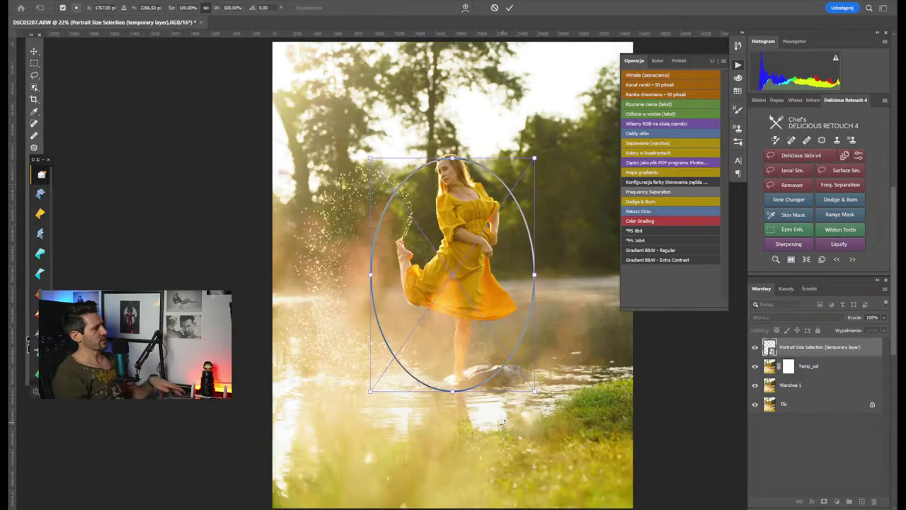
{"action": "left_click_drag", "start_coordinate": [535, 390], "coordinate": [460, 187]}
{"action": "mouse_move", "coordinate": [469, 187]}
{"action": "left_mouse_down"}
{"action": "mouse_move", "coordinate": [474, 177]}
{"action": "mouse_move", "coordinate": [456, 177]}
{"action": "left_mouse_up"}
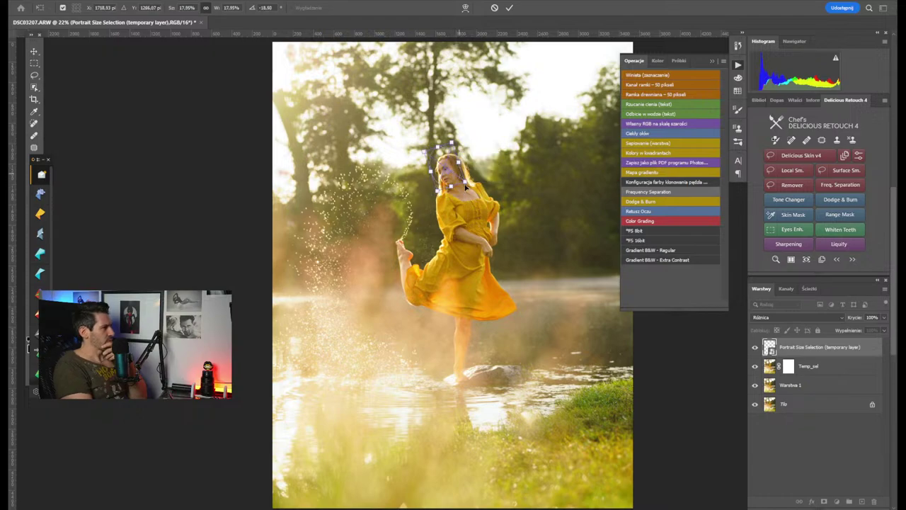
{"action": "key", "text": "Return"}
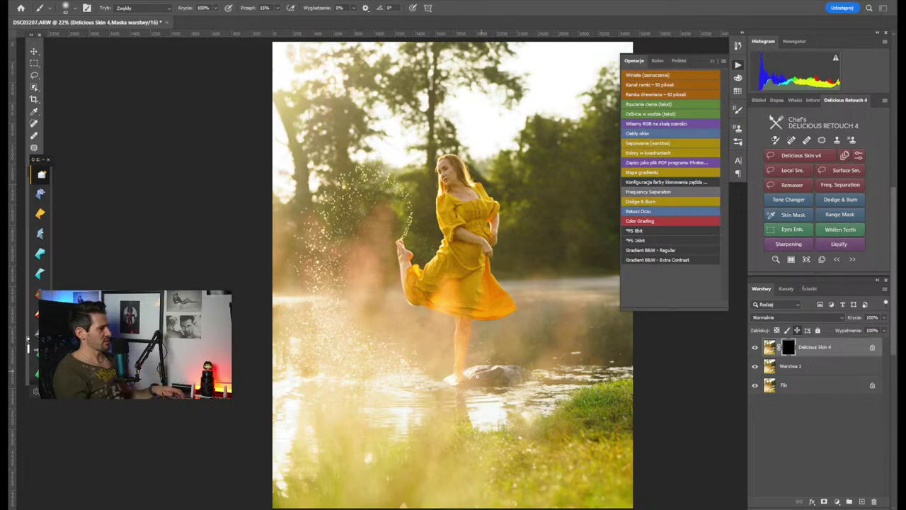
Move in on the woman's standing leg at 100% and close the floating palette that covers the tools
{"action": "key", "text": "ctrl+plus"}
{"action": "key", "text": "ctrl+plus"}
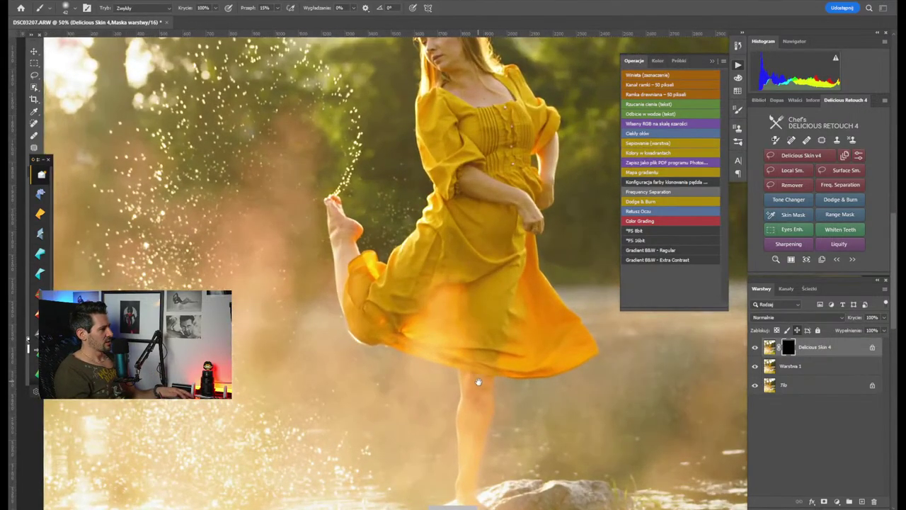
{"action": "left_click_drag", "start_coordinate": [478, 380], "coordinate": [391, 215]}
{"action": "key", "text": "ctrl+plus"}
{"action": "key", "text": "ctrl+plus"}
{"action": "key", "text": "ctrl+plus"}
{"action": "left_click_drag", "start_coordinate": [390, 320], "coordinate": [530, 271]}
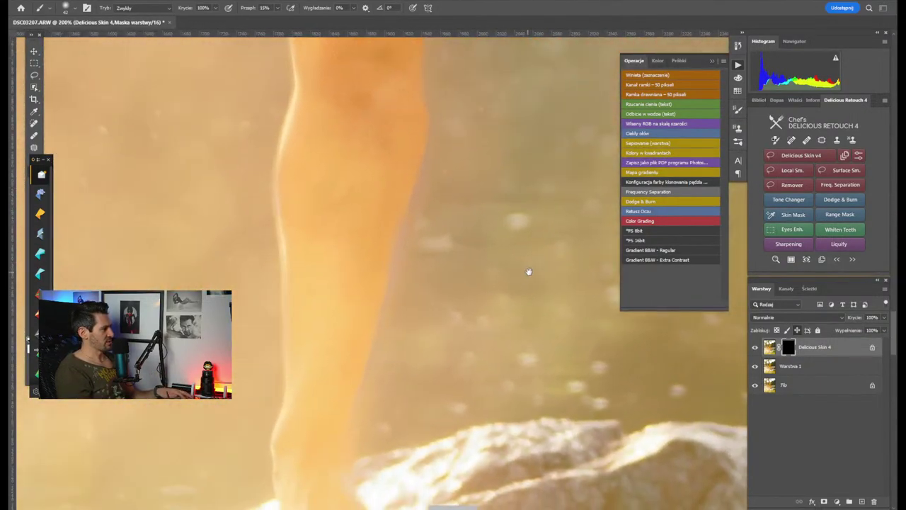
{"action": "key", "text": "ctrl+minus"}
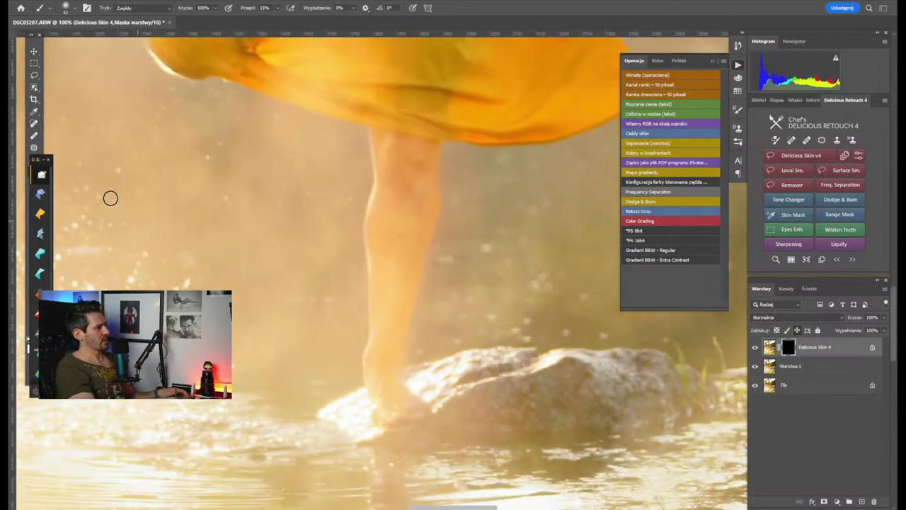
{"action": "left_click", "coordinate": [48, 160]}
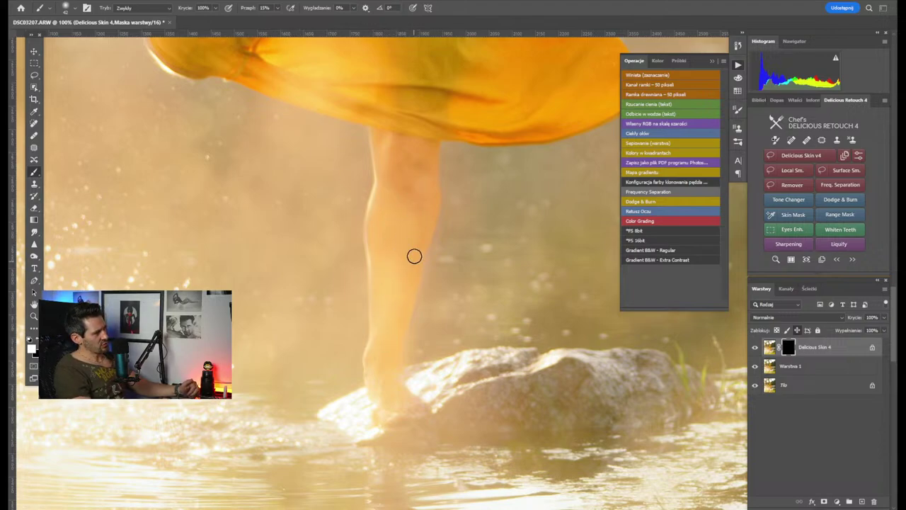
Compare the skin on the woman's standing leg with the Delicious Skin 4 layer off and on
{"action": "left_click", "coordinate": [756, 348]}
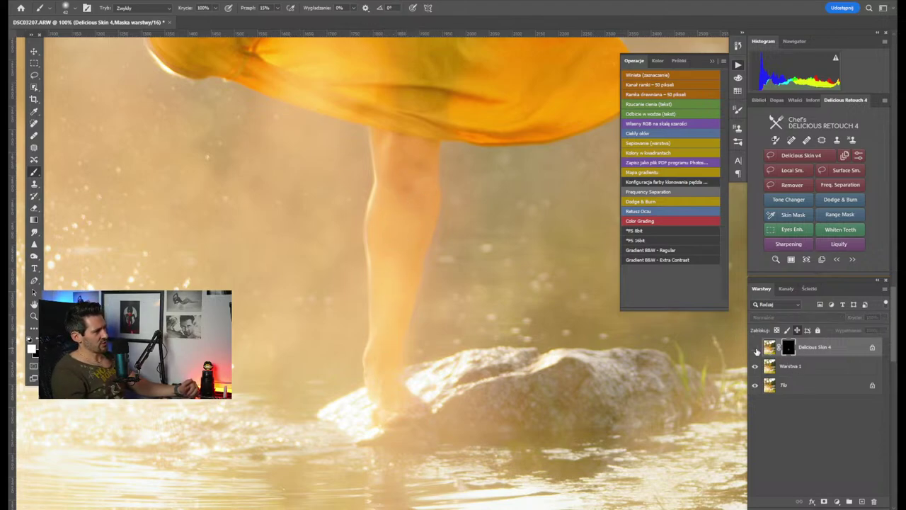
{"action": "left_click", "coordinate": [755, 348]}
{"action": "left_click", "coordinate": [755, 348]}
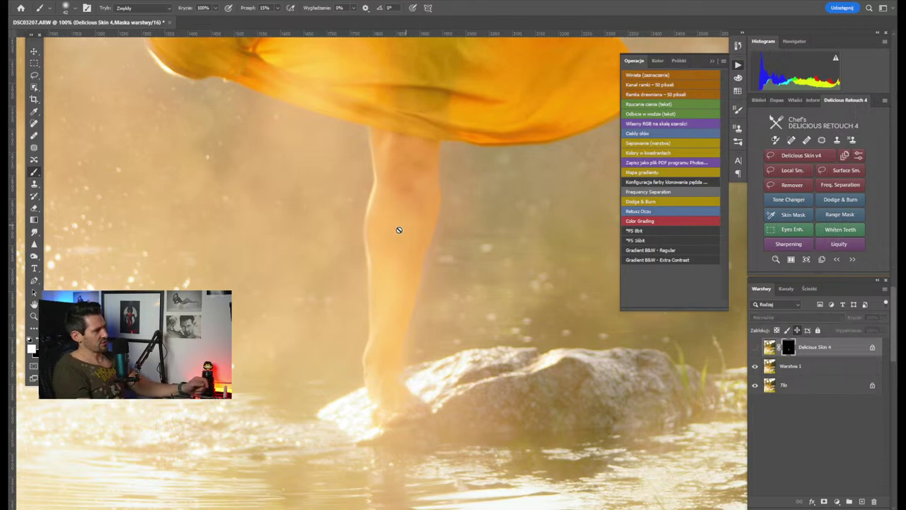
{"action": "left_click", "coordinate": [755, 349]}
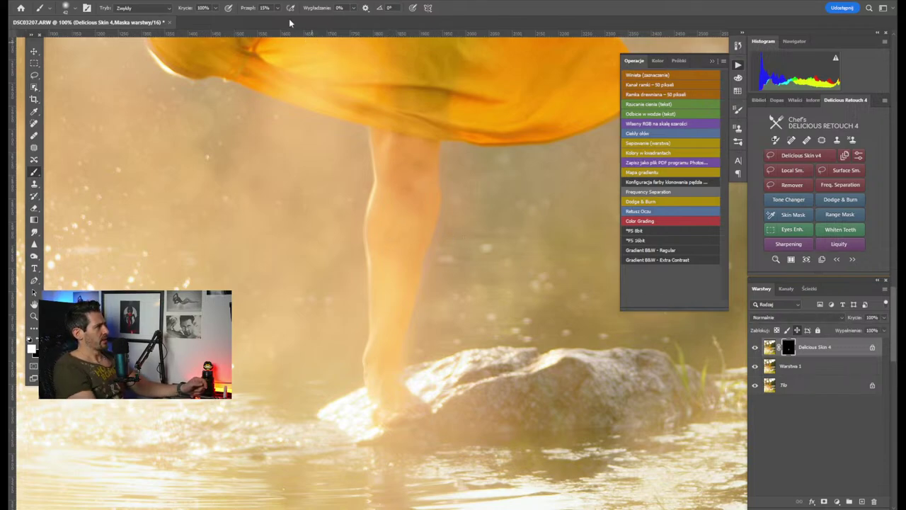
Set the brush flow to 100%, smooth the standing leg on the Delicious Skin 4 mask, and compare the layer off and on
{"action": "left_click_drag", "start_coordinate": [251, 10], "coordinate": [305, 11]}
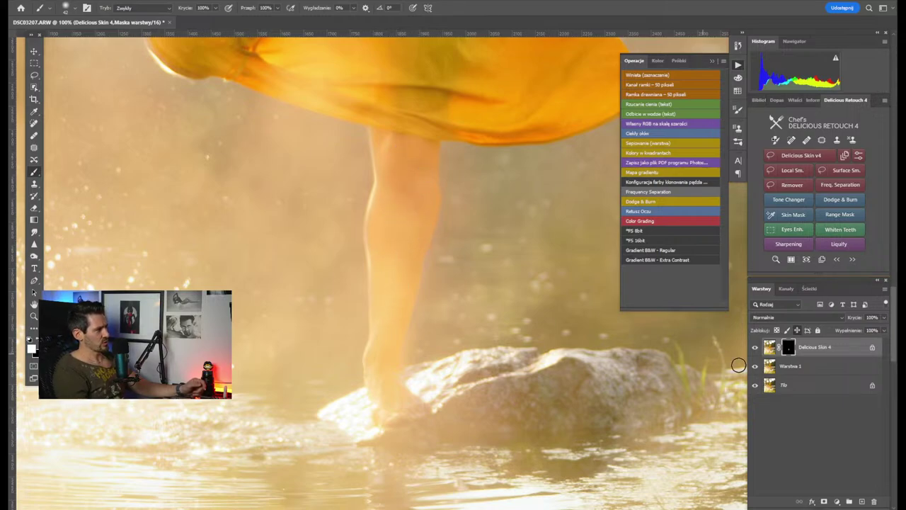
{"action": "left_click", "coordinate": [755, 349]}
{"action": "left_click", "coordinate": [756, 348]}
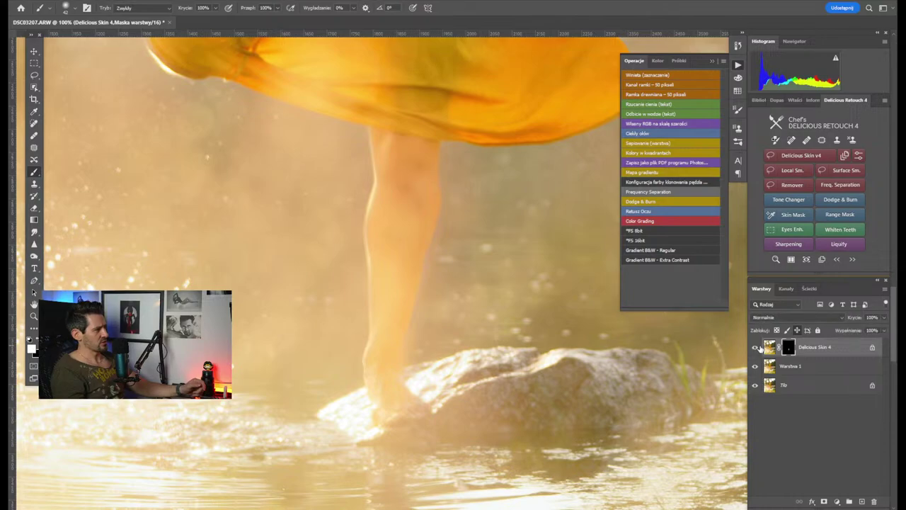
{"action": "left_click", "coordinate": [756, 348]}
{"action": "left_click", "coordinate": [756, 348]}
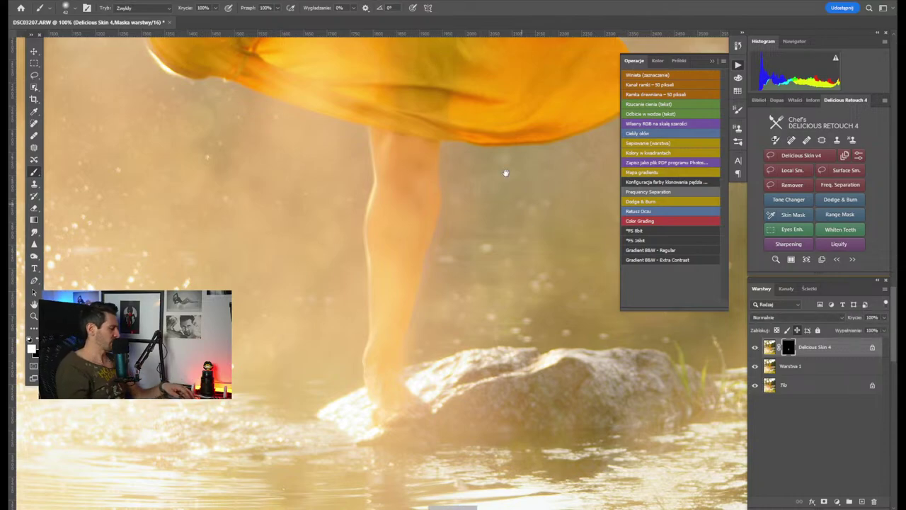
Enlarge the soft brush to about 84 px and smooth the folds of the yellow skirt on the Delicious Skin 4 mask
{"action": "left_click_drag", "start_coordinate": [505, 173], "coordinate": [498, 320]}
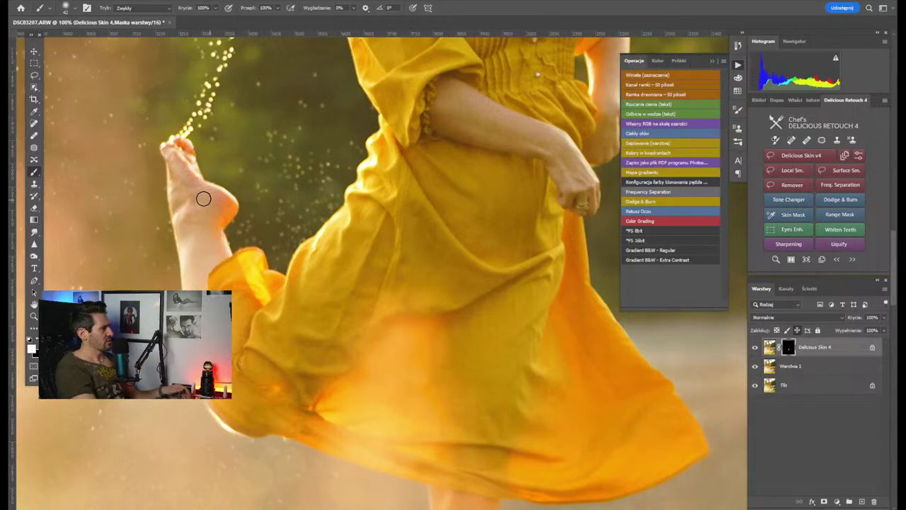
{"action": "left_click_drag", "start_coordinate": [435, 342], "coordinate": [458, 345]}
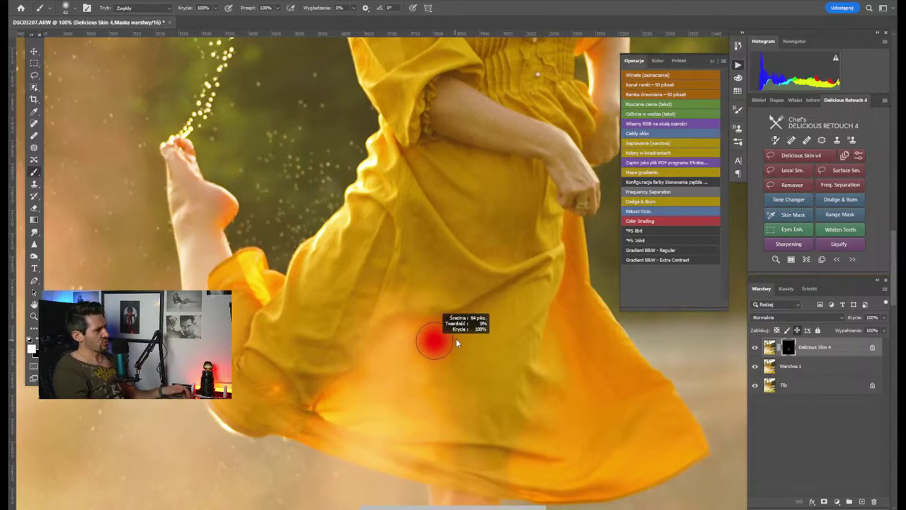
{"action": "left_click_drag", "start_coordinate": [380, 255], "coordinate": [345, 390]}
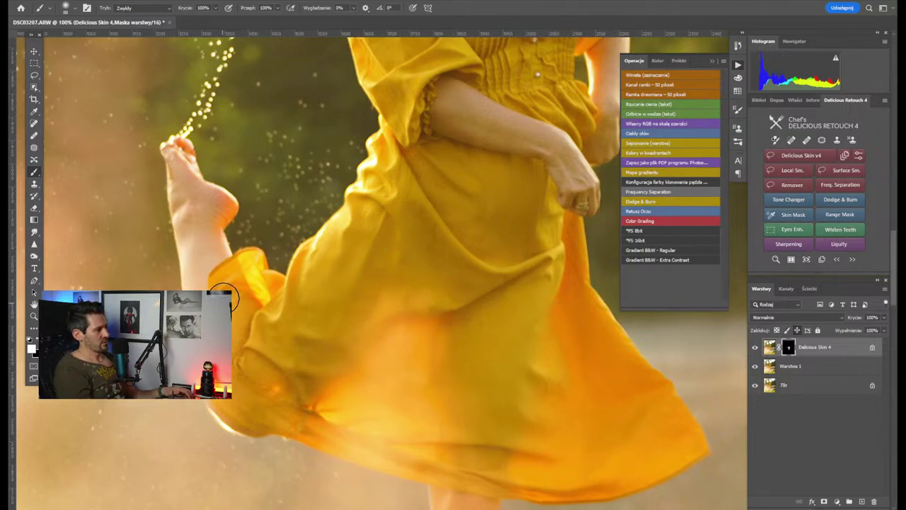
{"action": "key", "text": "e"}
{"action": "key", "text": "b"}
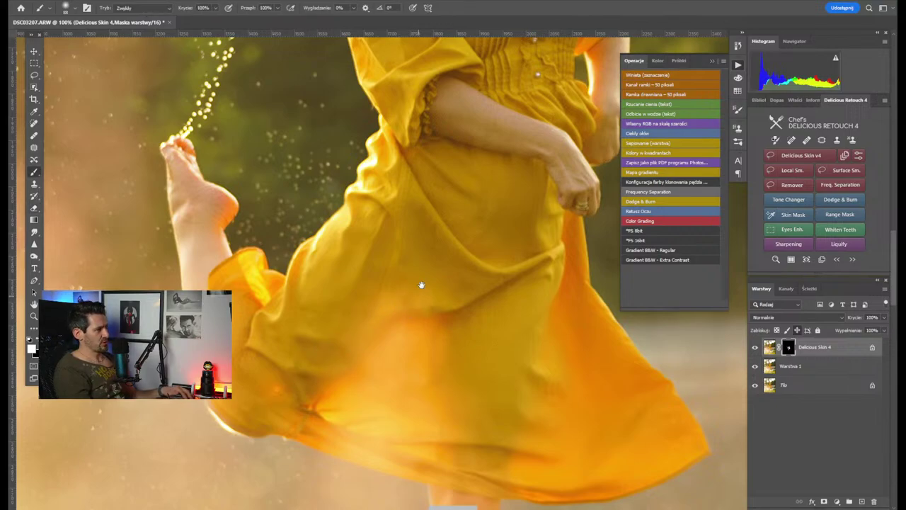
Reduce the brush size and smooth the woman's sleeve and forearm on the Delicious Skin 4 mask
{"action": "left_click_drag", "start_coordinate": [434, 238], "coordinate": [384, 394]}
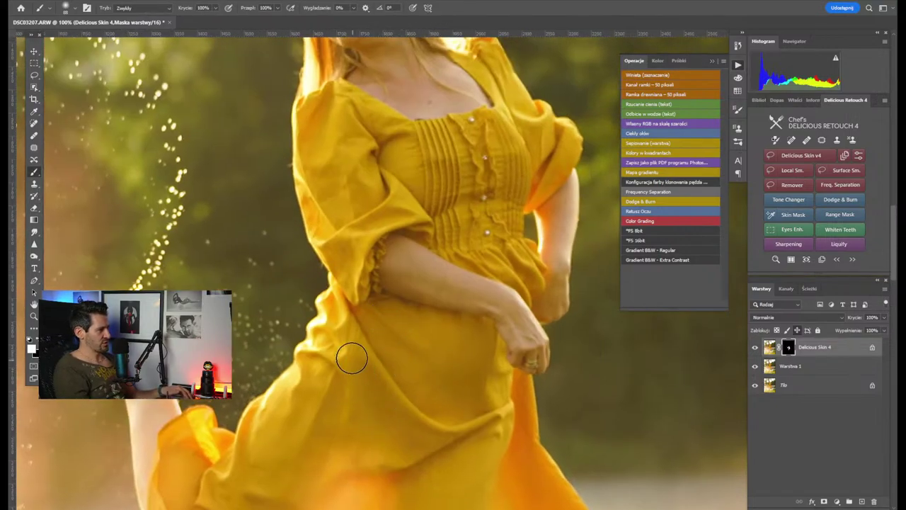
{"action": "left_click_drag", "start_coordinate": [377, 301], "coordinate": [385, 361]}
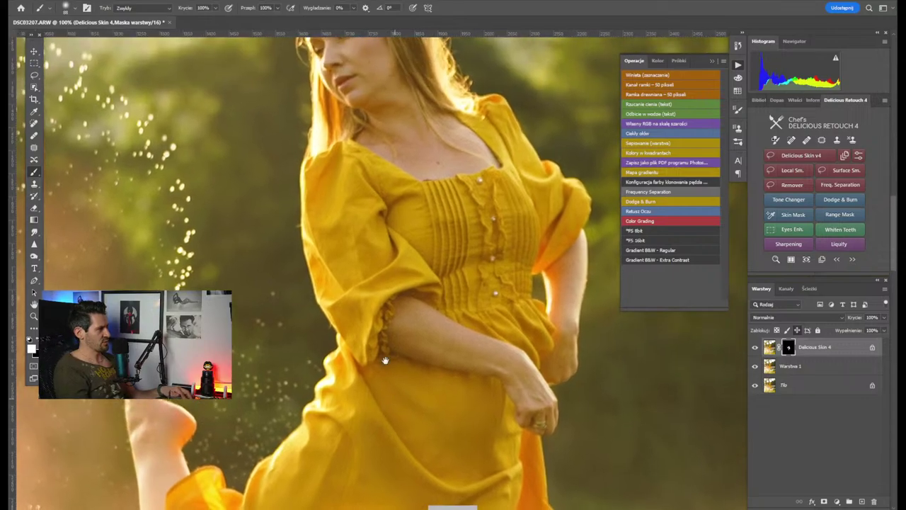
{"action": "left_click_drag", "start_coordinate": [351, 322], "coordinate": [342, 322]}
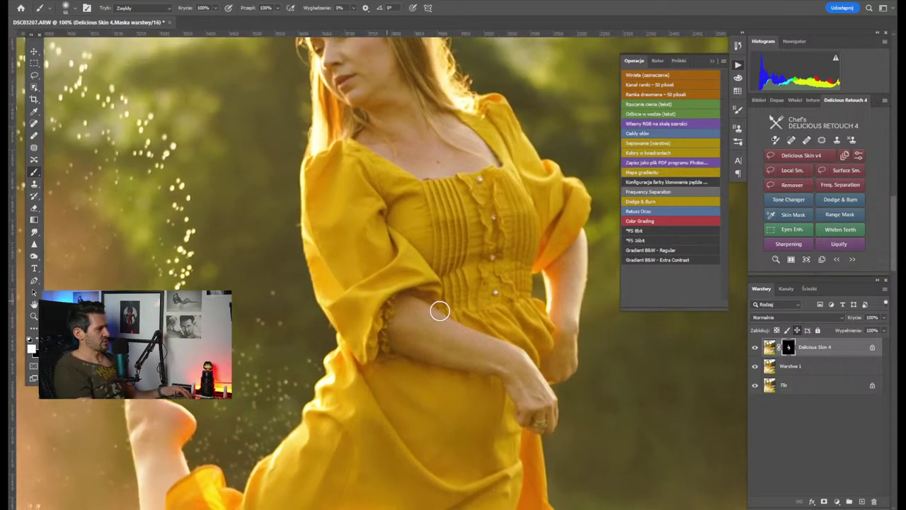
Smooth the lower skirt on the mask with a brush enlarged to about 140 px and compare the Delicious Skin 4 layer off and on
{"action": "left_click_drag", "start_coordinate": [484, 394], "coordinate": [457, 257]}
{"action": "left_click_drag", "start_coordinate": [450, 356], "coordinate": [411, 245]}
{"action": "left_click_drag", "start_coordinate": [437, 307], "coordinate": [463, 308]}
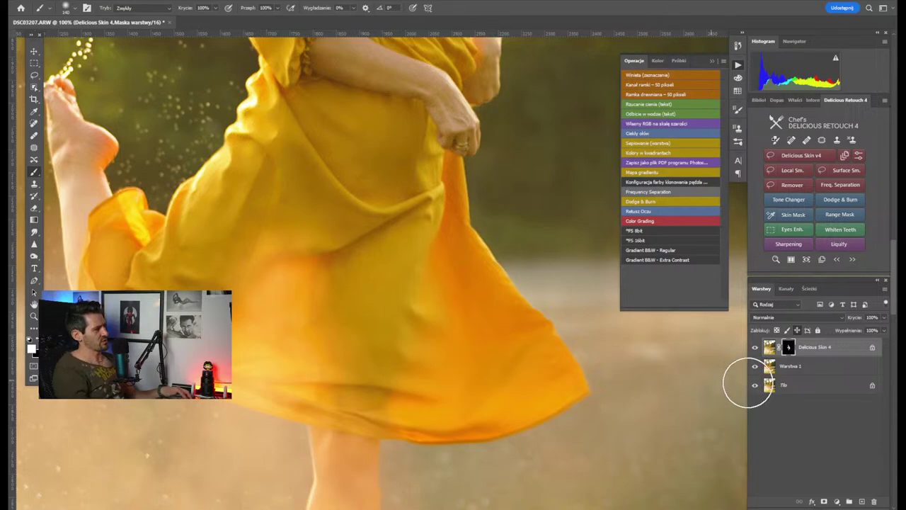
{"action": "left_click", "coordinate": [755, 348]}
{"action": "left_click", "coordinate": [756, 348]}
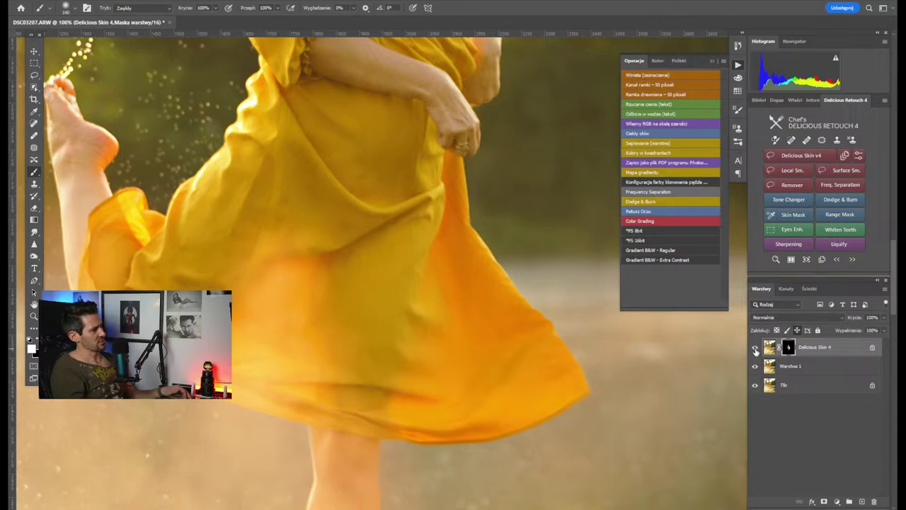
Compare the Delicious Skin 4 layer off and on across the whole photo
{"action": "key", "text": "ctrl+minus"}
{"action": "key", "text": "ctrl+minus"}
{"action": "key", "text": "ctrl+minus"}
{"action": "key", "text": "ctrl+minus"}
{"action": "left_click", "coordinate": [756, 349]}
{"action": "left_click", "coordinate": [755, 349]}
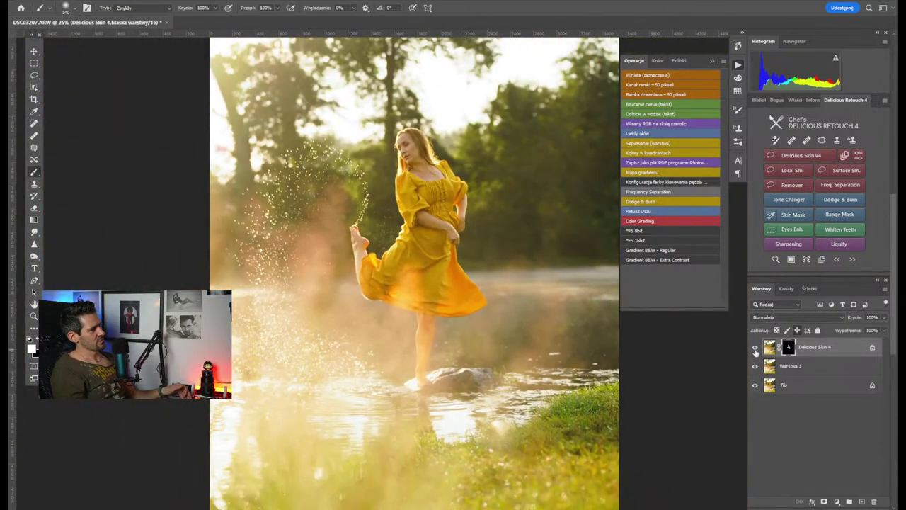
{"action": "key", "text": "ctrl+minus"}
{"action": "left_click", "coordinate": [755, 348]}
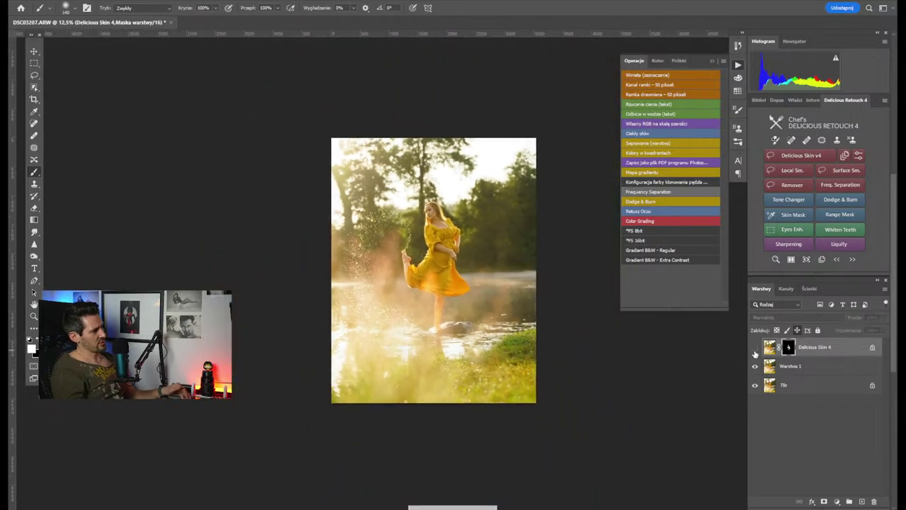
{"action": "left_click", "coordinate": [754, 348]}
{"action": "key", "text": "ctrl+plus"}
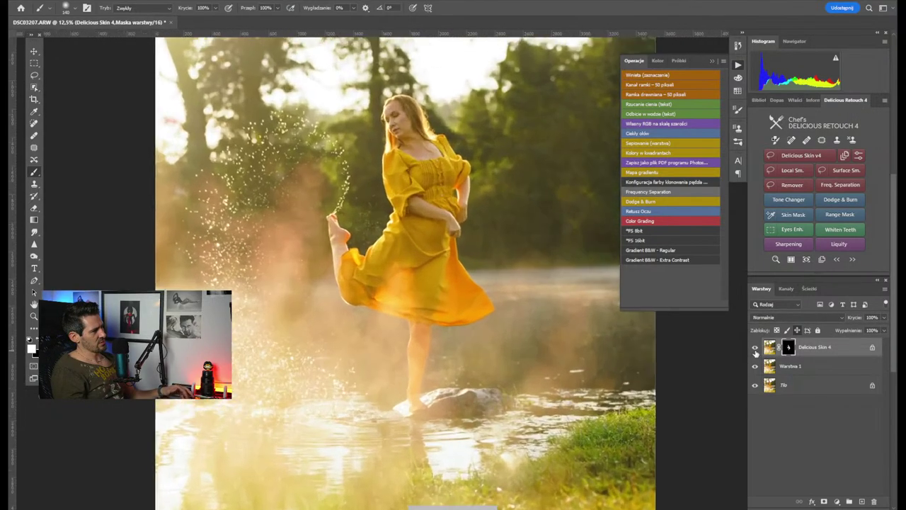
{"action": "key", "text": "ctrl+plus"}
{"action": "key", "text": "ctrl+plus"}
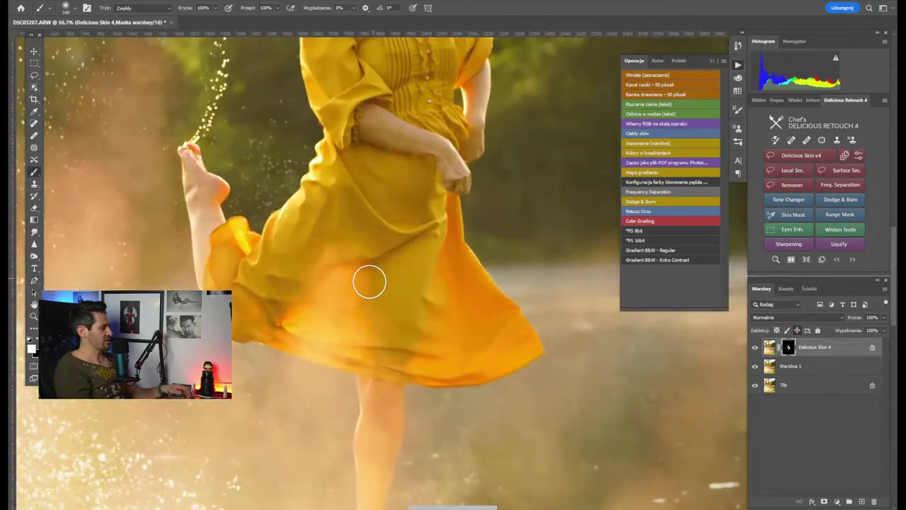
Try to merge the Delicious Skin 4 layer with Warstwa 1
{"action": "key", "text": "x"}
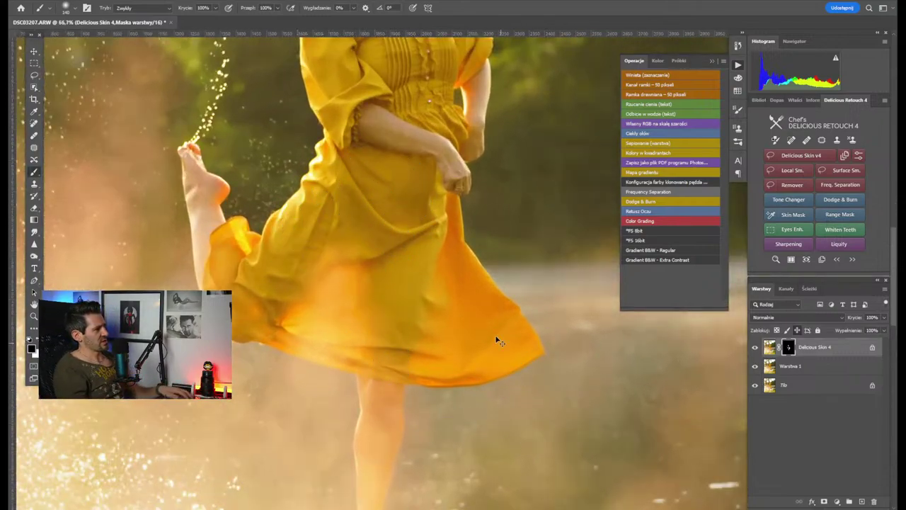
{"action": "key", "text": "ctrl+plus"}
{"action": "left_click_drag", "start_coordinate": [470, 81], "coordinate": [458, 342]}
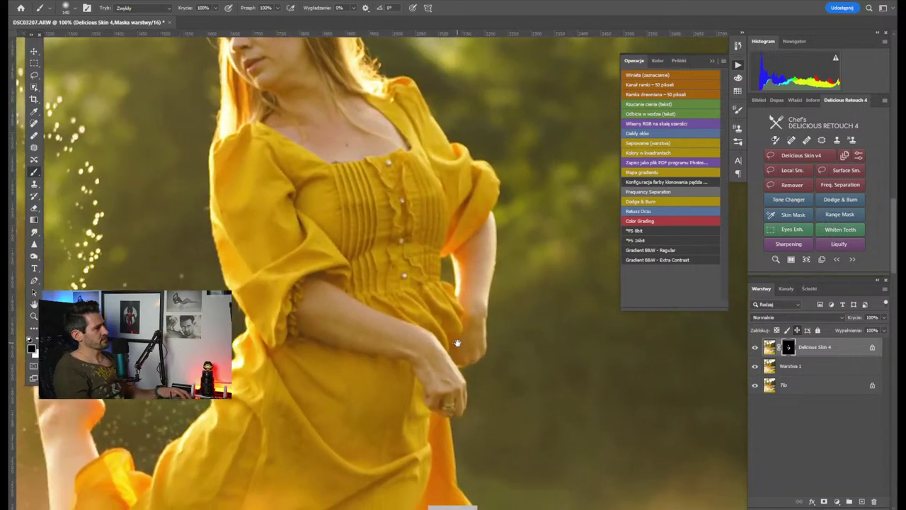
{"action": "left_click", "coordinate": [812, 369], "text": "shift"}
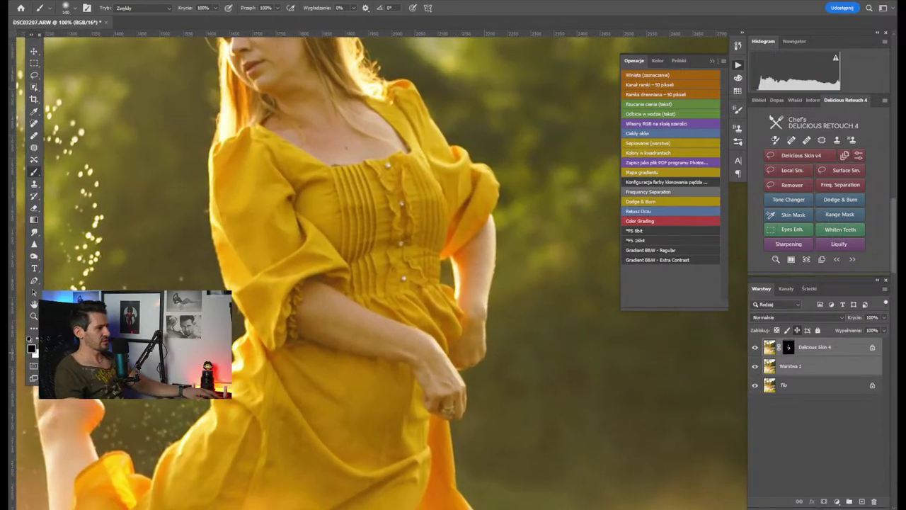
{"action": "right_click", "coordinate": [841, 372]}
{"action": "left_click", "coordinate": [824, 281]}
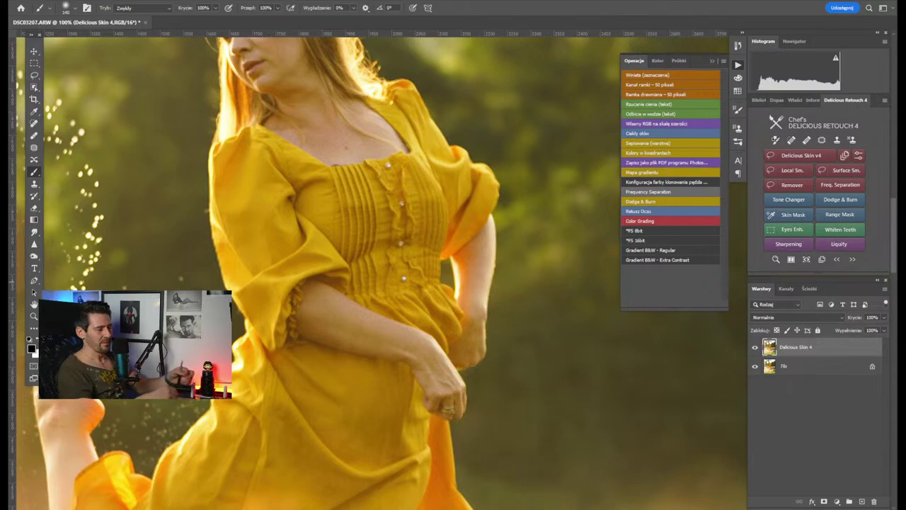
{"action": "key", "text": "space"}
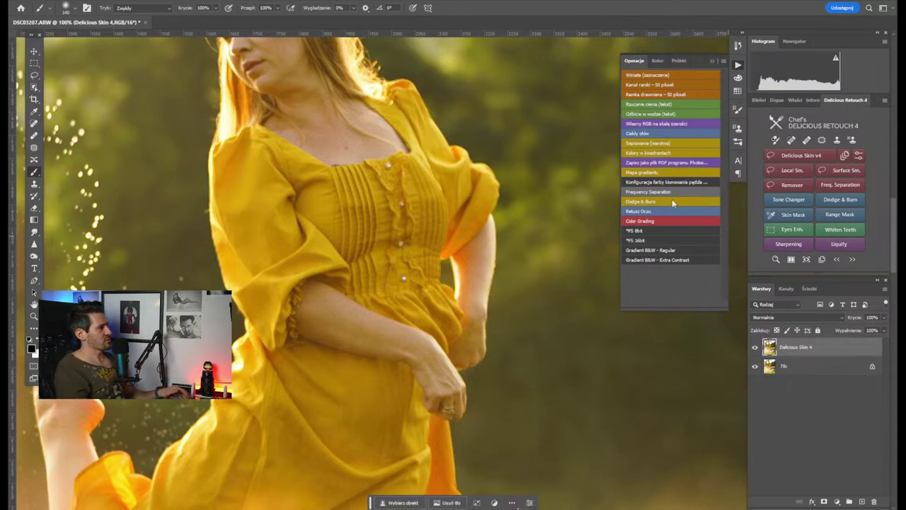
{"action": "key", "text": "space"}
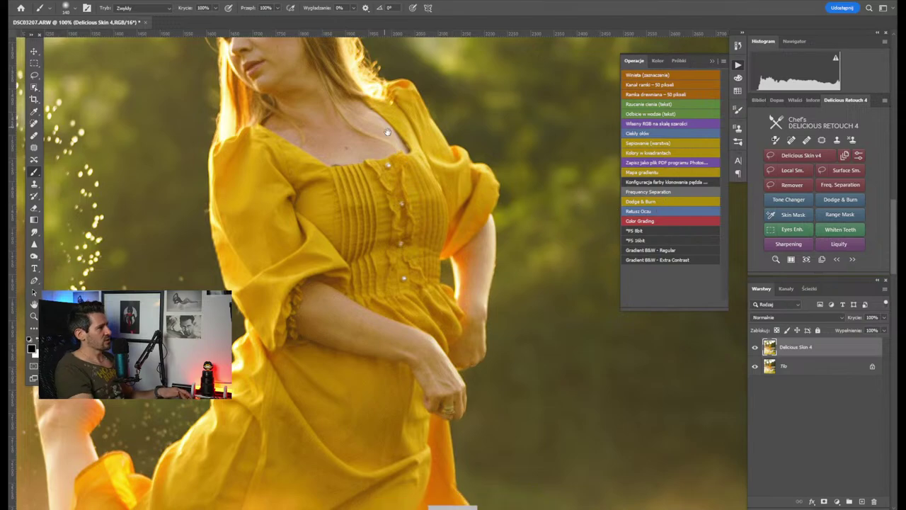
Reduce the brush to 50 px and smooth the woman's face, neck and chest in white on the Delicious Skin 4 mask
{"action": "left_click_drag", "start_coordinate": [386, 131], "coordinate": [419, 274]}
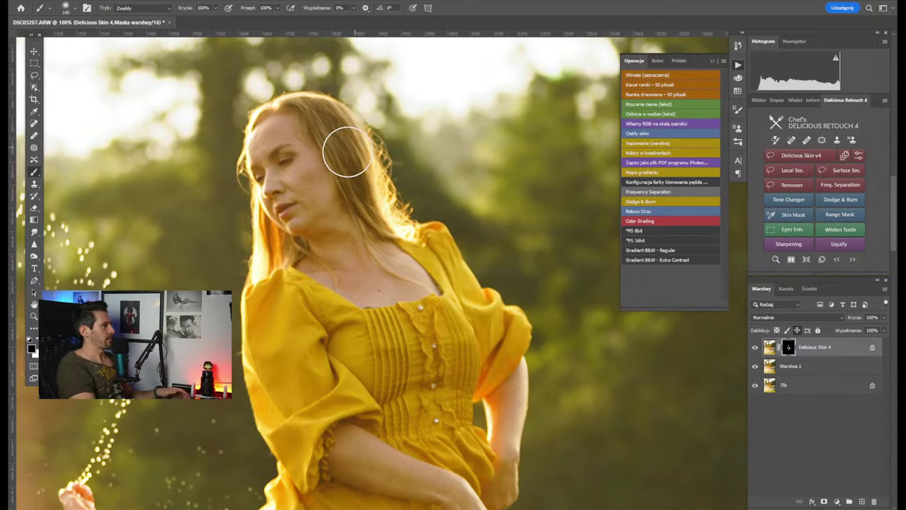
{"action": "left_click_drag", "start_coordinate": [281, 201], "coordinate": [257, 199]}
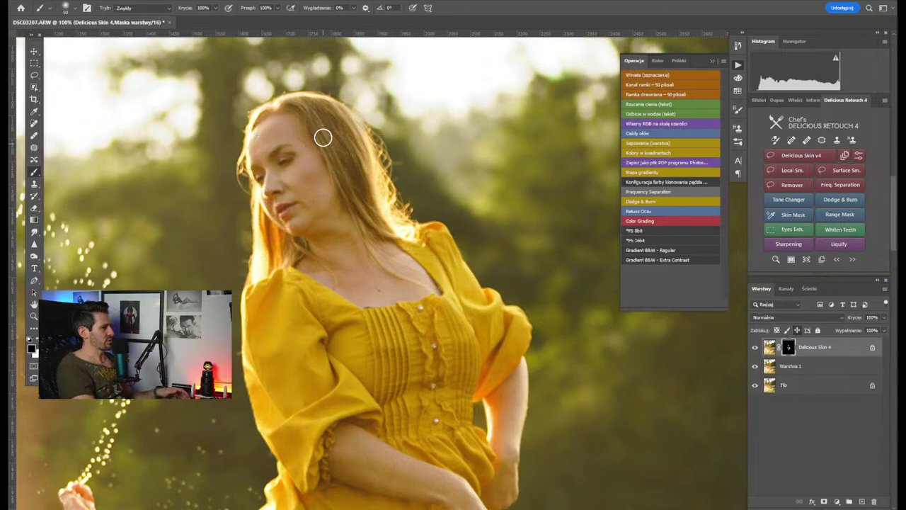
{"action": "key", "text": "x"}
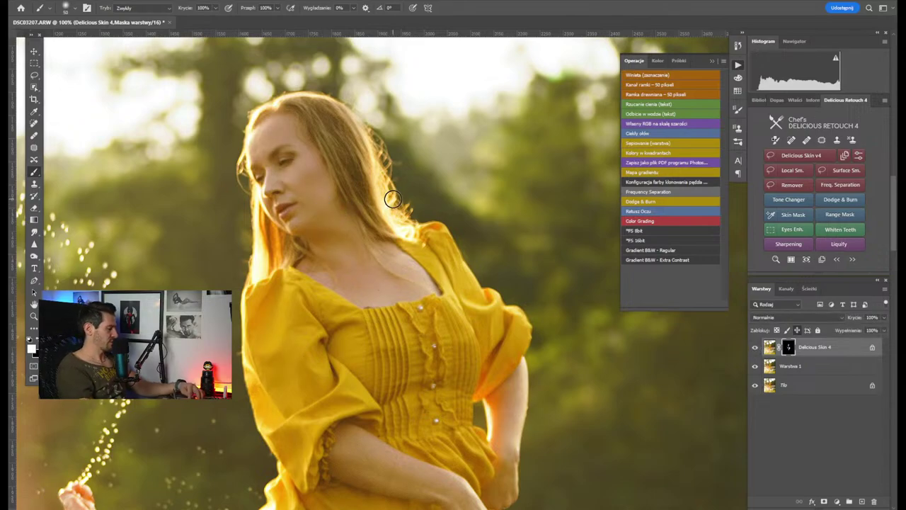
Examine the smoothed face, arms, dress and standing leg up close, and check the retouch in the full picture
{"action": "left_click_drag", "start_coordinate": [383, 202], "coordinate": [400, 159]}
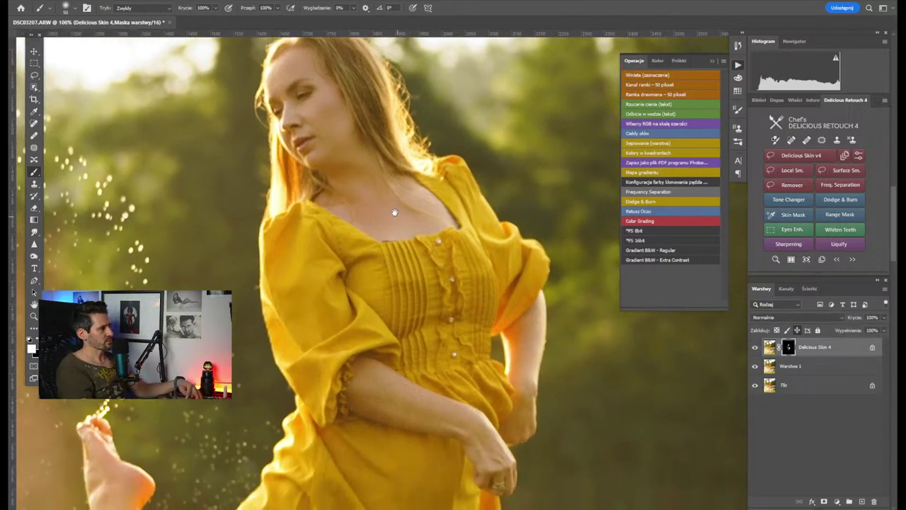
{"action": "left_click_drag", "start_coordinate": [393, 212], "coordinate": [441, 263]}
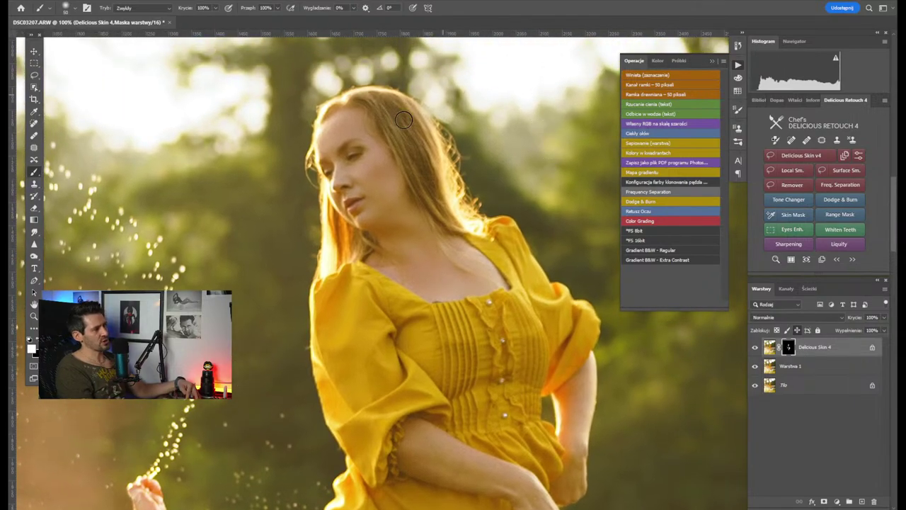
{"action": "left_click_drag", "start_coordinate": [506, 409], "coordinate": [478, 217]}
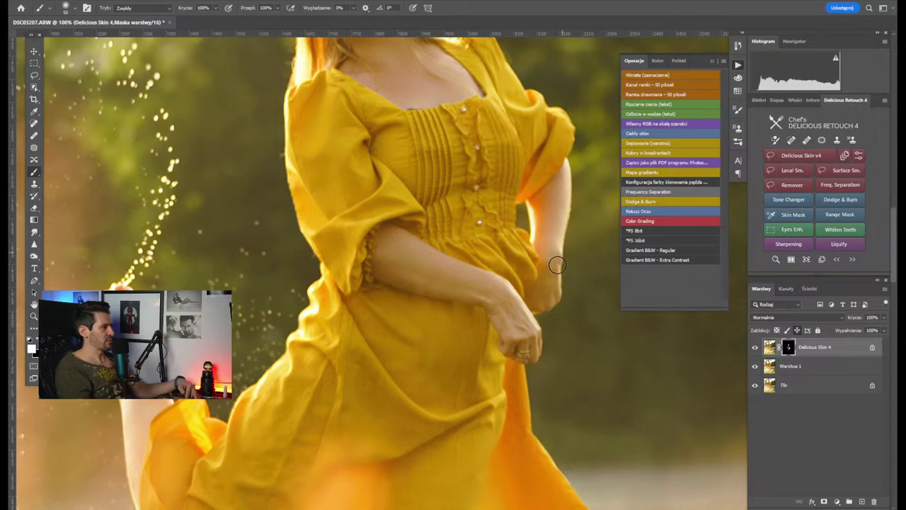
{"action": "left_click_drag", "start_coordinate": [489, 273], "coordinate": [511, 157]}
{"action": "left_click_drag", "start_coordinate": [487, 355], "coordinate": [454, 148]}
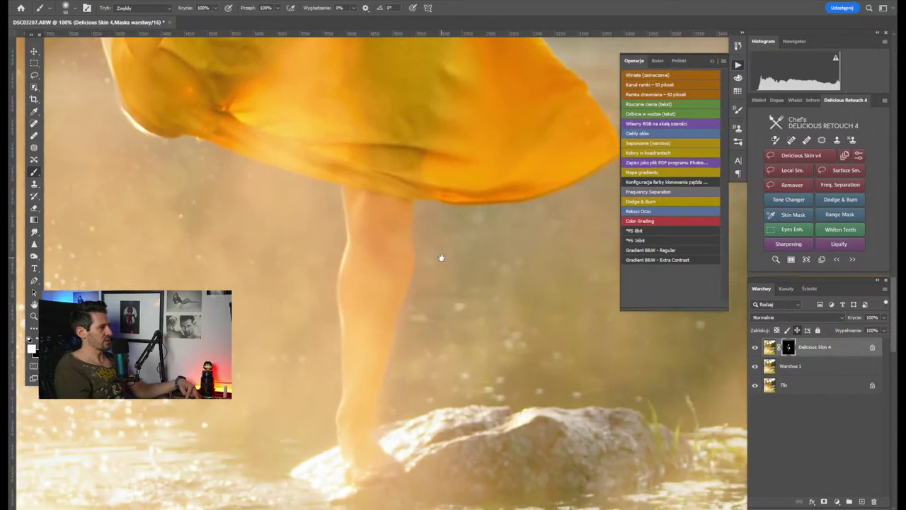
{"action": "left_click_drag", "start_coordinate": [390, 314], "coordinate": [500, 429]}
{"action": "left_click_drag", "start_coordinate": [491, 302], "coordinate": [518, 398]}
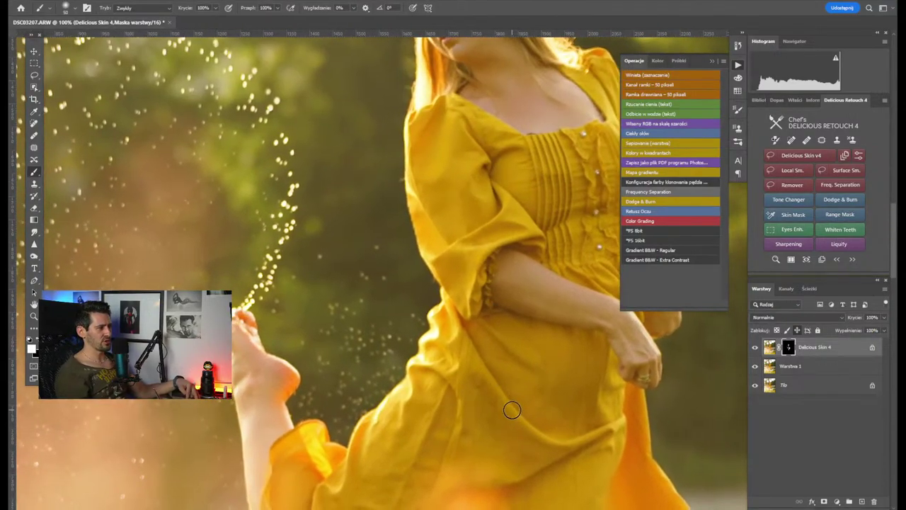
{"action": "key", "text": "ctrl+plus"}
{"action": "key", "text": "ctrl+minus"}
{"action": "key", "text": "ctrl+minus"}
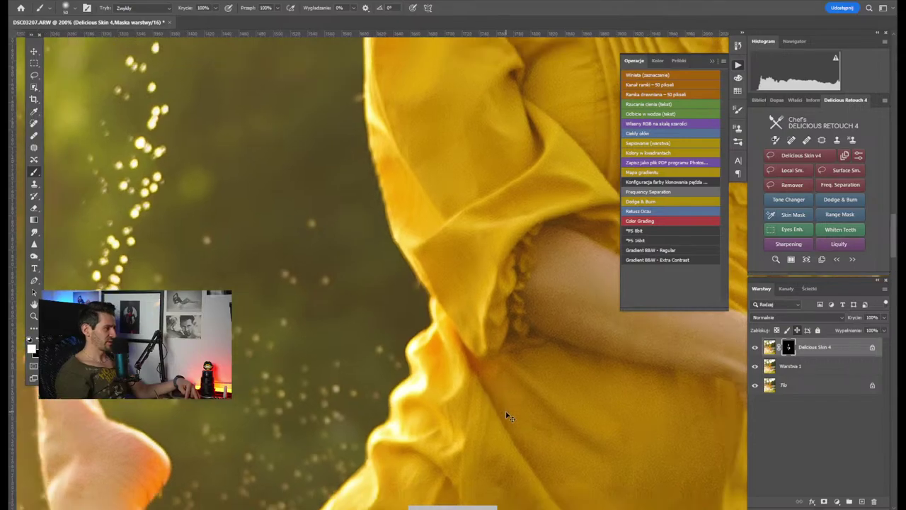
{"action": "scroll", "coordinate": [506, 406], "scroll_direction": "up", "scroll_amount": 5}
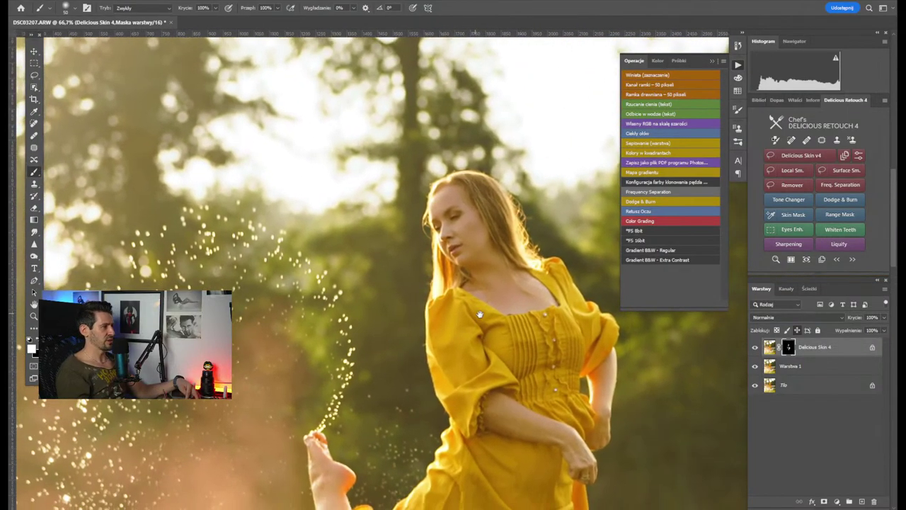
{"action": "mouse_move", "coordinate": [479, 314]}
{"action": "left_mouse_down"}
{"action": "mouse_move", "coordinate": [504, 334]}
{"action": "mouse_move", "coordinate": [468, 388]}
{"action": "mouse_move", "coordinate": [449, 390]}
{"action": "left_mouse_up"}
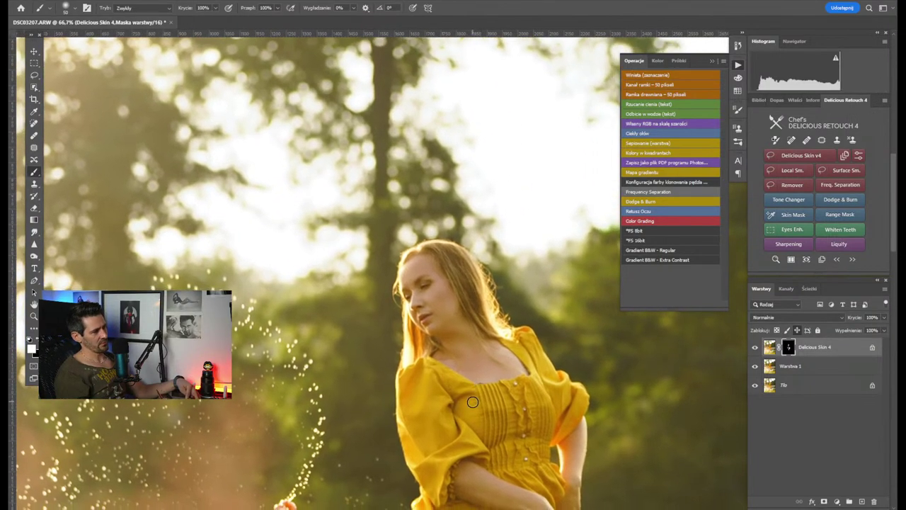
{"action": "scroll", "coordinate": [472, 402], "scroll_direction": "down", "scroll_amount": 5}
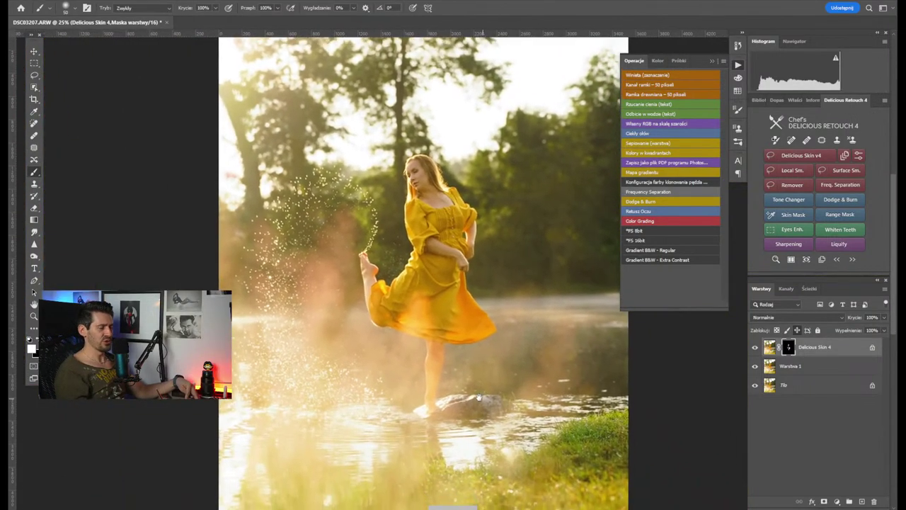
{"action": "left_click_drag", "start_coordinate": [478, 427], "coordinate": [498, 451]}
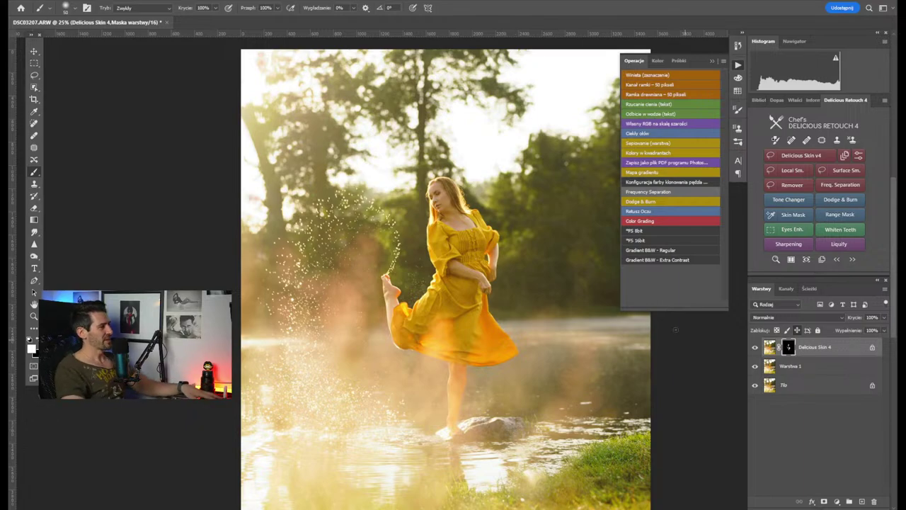
Merge the Delicious Skin 4 and Warstwa 1 layers into one layer above the background
{"action": "left_click", "coordinate": [814, 364], "text": "shift"}
{"action": "right_click", "coordinate": [814, 364]}
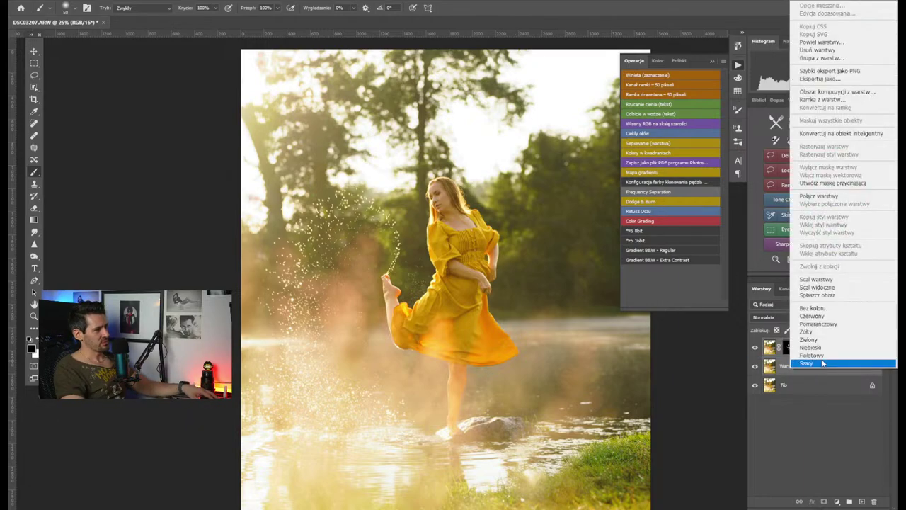
{"action": "left_click", "coordinate": [839, 280]}
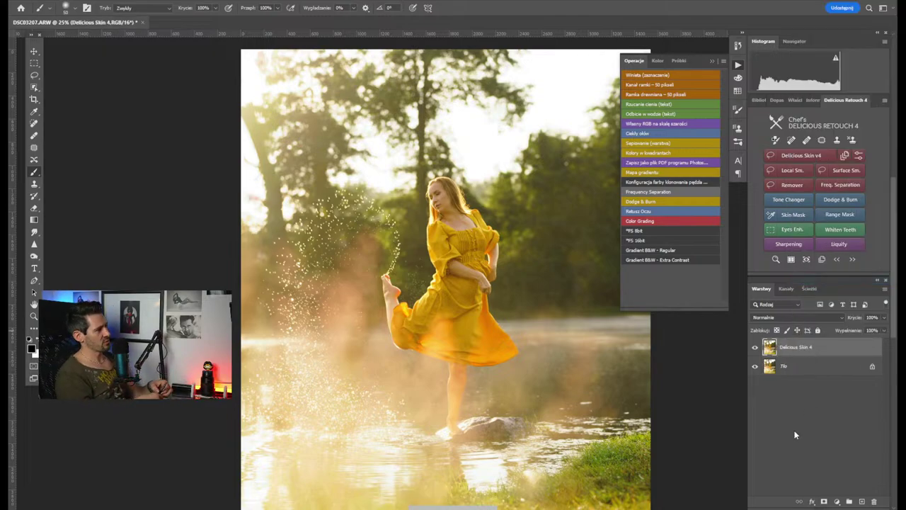
Open Liquify on the merged layer and push the woman's rear arm, hand and dress edge slightly inward with a size 1500 warp brush
{"action": "key", "text": "ctrl+shift+x"}
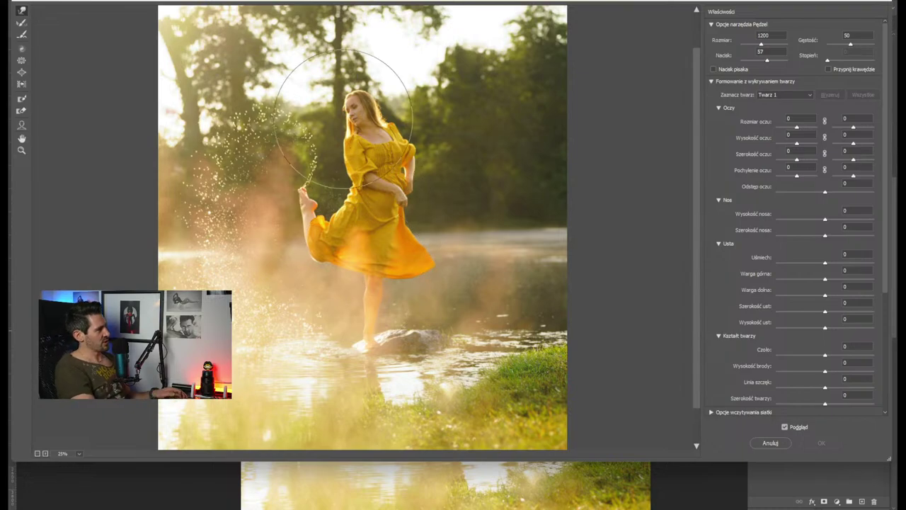
{"action": "key", "text": "ctrl+plus"}
{"action": "scroll", "coordinate": [427, 170], "scroll_direction": "up", "scroll_amount": 3}
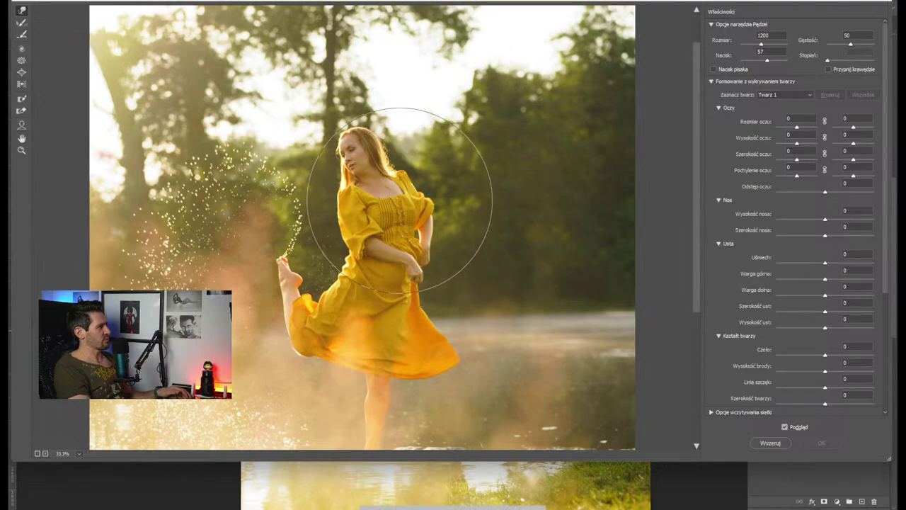
{"action": "mouse_move", "coordinate": [400, 201]}
{"action": "left_mouse_down"}
{"action": "mouse_move", "coordinate": [328, 201]}
{"action": "mouse_move", "coordinate": [401, 200]}
{"action": "left_mouse_up"}
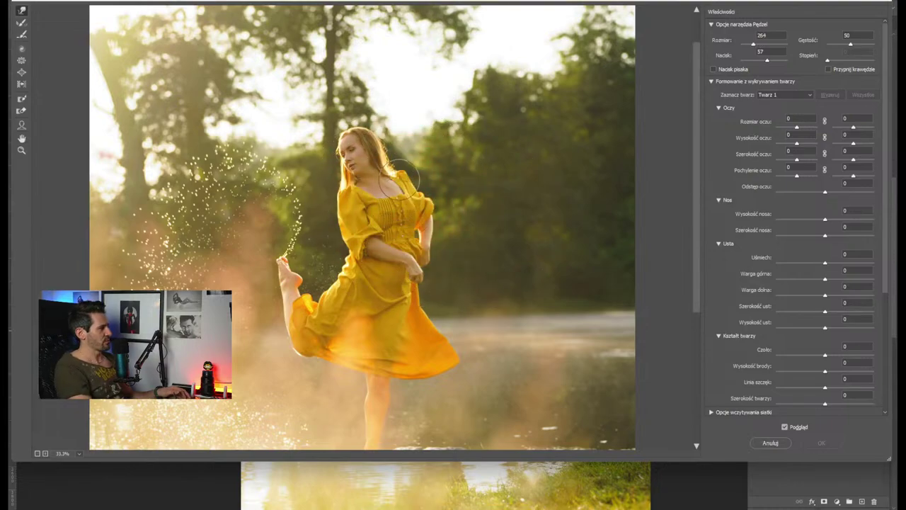
{"action": "key", "text": "bracketleft"}
{"action": "key", "text": "bracketleft"}
{"action": "key", "text": "bracketleft"}
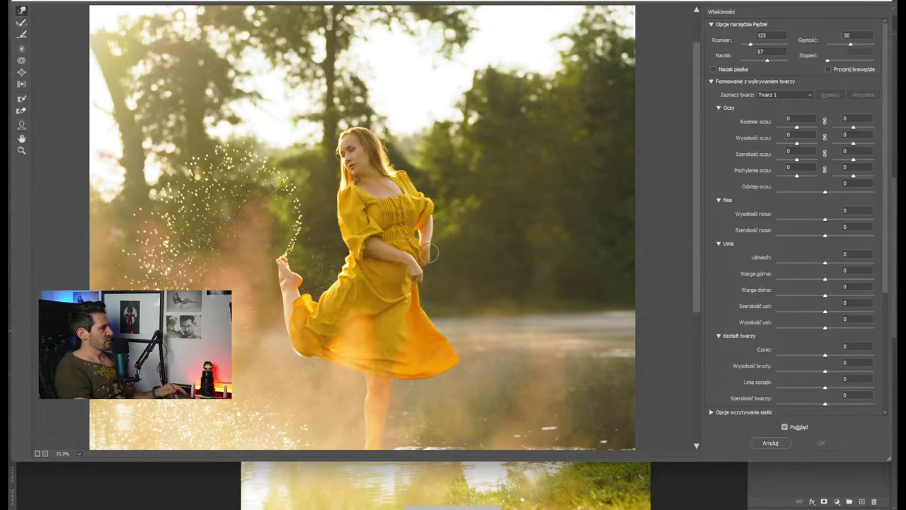
{"action": "key", "text": "bracketright"}
{"action": "key", "text": "bracketright"}
{"action": "key", "text": "bracketright"}
{"action": "key", "text": "bracketright"}
{"action": "key", "text": "bracketright"}
{"action": "key", "text": "bracketright"}
{"action": "key", "text": "bracketright"}
{"action": "key", "text": "bracketright"}
{"action": "key", "text": "bracketright"}
{"action": "key", "text": "bracketright"}
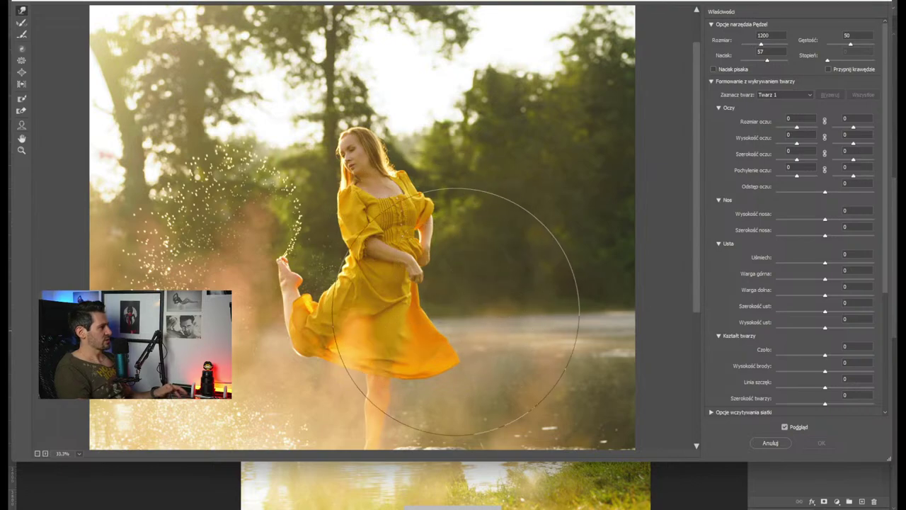
{"action": "left_click_drag", "start_coordinate": [446, 292], "coordinate": [432, 288]}
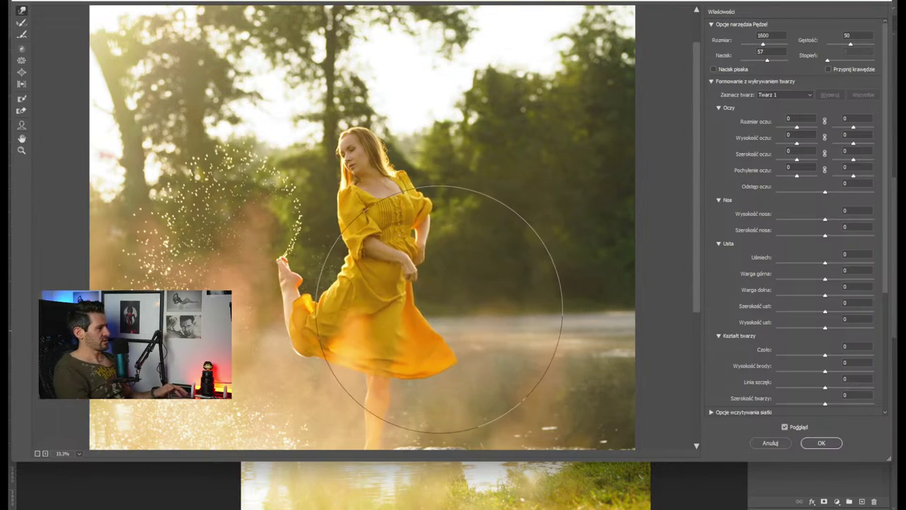
{"action": "key", "text": "bracketleft"}
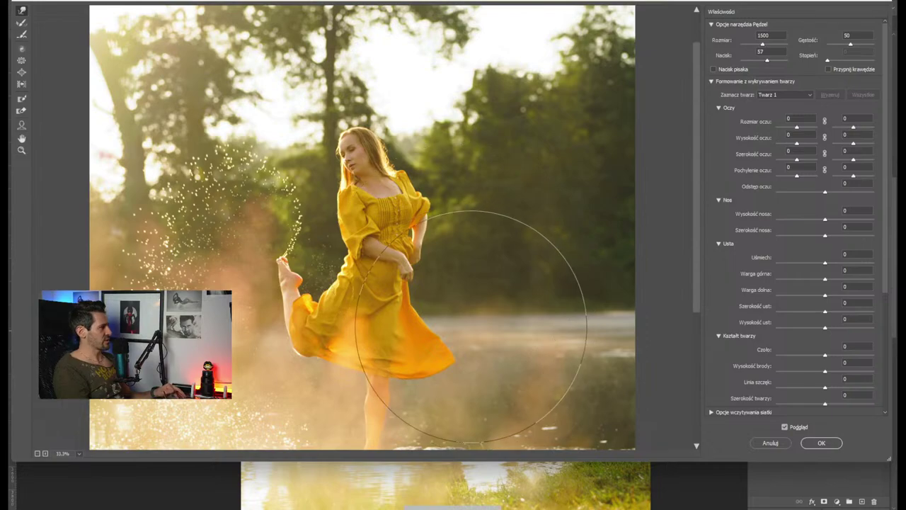
Compare the woman's reshaped silhouette with the original in the Liquify preview and set the warp brush size to 1400
{"action": "key", "text": "bracketleft"}
{"action": "key", "text": "bracketleft"}
{"action": "key", "text": "bracketleft"}
{"action": "key", "text": "bracketleft"}
{"action": "key", "text": "bracketleft"}
{"action": "key", "text": "bracketleft"}
{"action": "key", "text": "bracketleft"}
{"action": "key", "text": "bracketleft"}
{"action": "key", "text": "bracketleft"}
{"action": "key", "text": "bracketleft"}
{"action": "key", "text": "bracketleft"}
{"action": "key", "text": "bracketleft"}
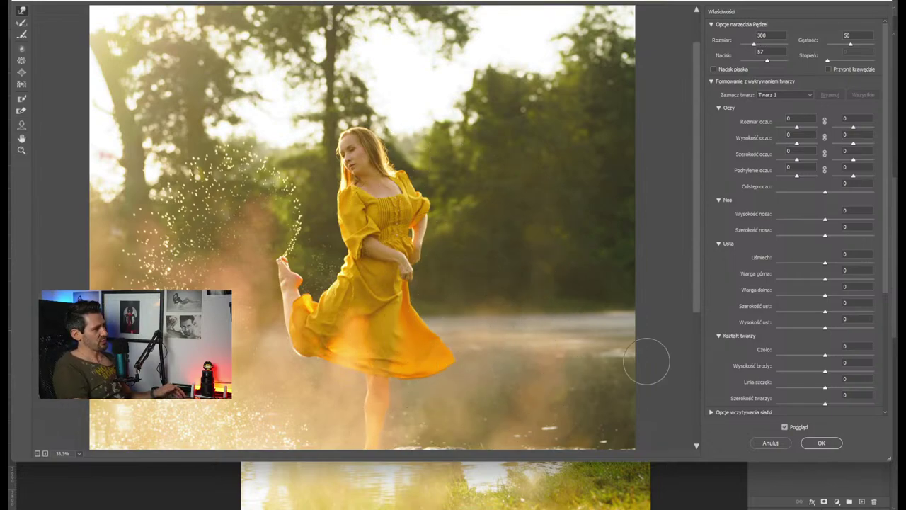
{"action": "left_click", "coordinate": [785, 426]}
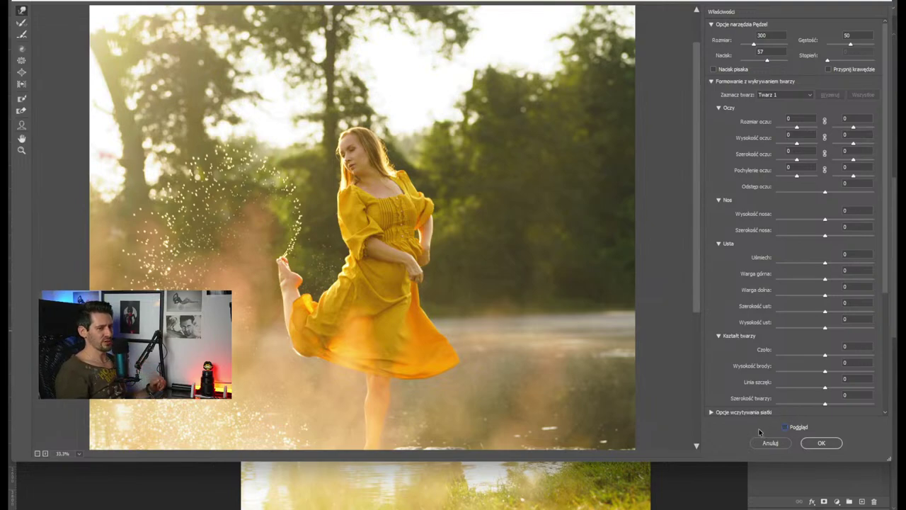
{"action": "key", "text": "bracketright"}
{"action": "key", "text": "bracketright"}
{"action": "key", "text": "bracketright"}
{"action": "key", "text": "bracketright"}
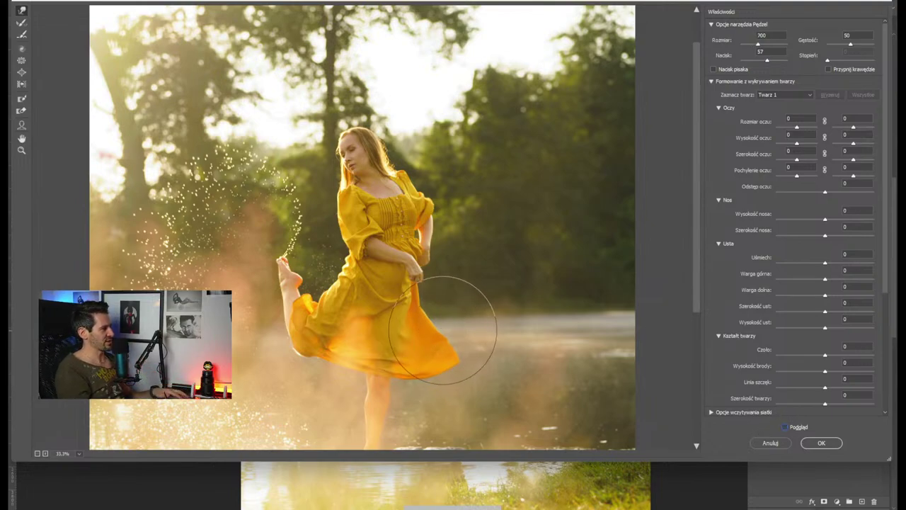
{"action": "key", "text": "bracketright"}
{"action": "key", "text": "bracketright"}
{"action": "key", "text": "bracketright"}
{"action": "key", "text": "bracketright"}
{"action": "key", "text": "bracketright"}
{"action": "key", "text": "bracketright"}
{"action": "key", "text": "bracketright"}
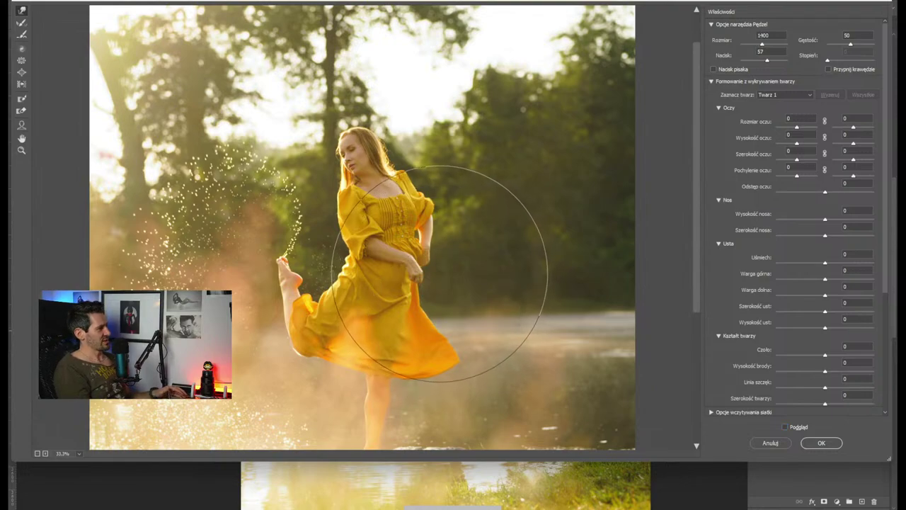
{"action": "left_click", "coordinate": [785, 427]}
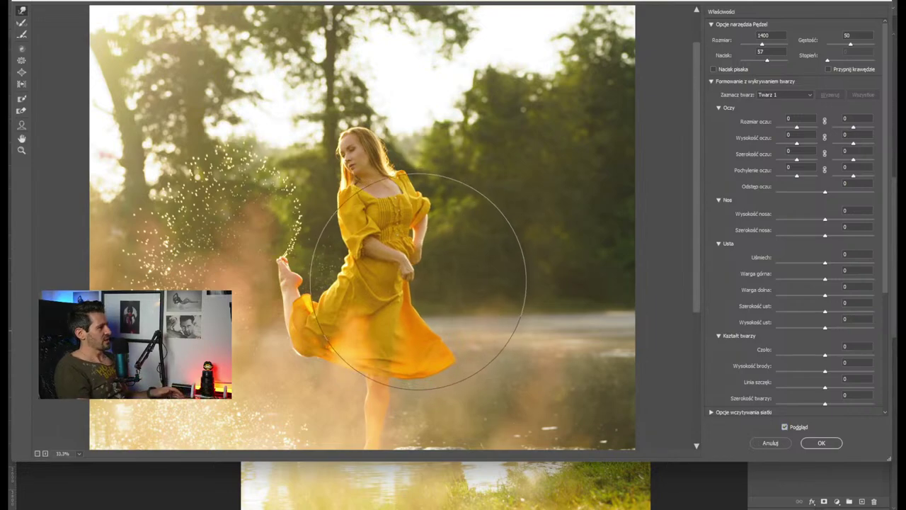
Push the woman's rear arm and hand slightly further inward with a size 1200 warp brush and apply Liquify
{"action": "key", "text": "ctrl+minus"}
{"action": "key", "text": "ctrl+minus"}
{"action": "key", "text": "ctrl+minus"}
{"action": "key", "text": "ctrl+plus"}
{"action": "key", "text": "ctrl+plus"}
{"action": "key", "text": "ctrl+plus"}
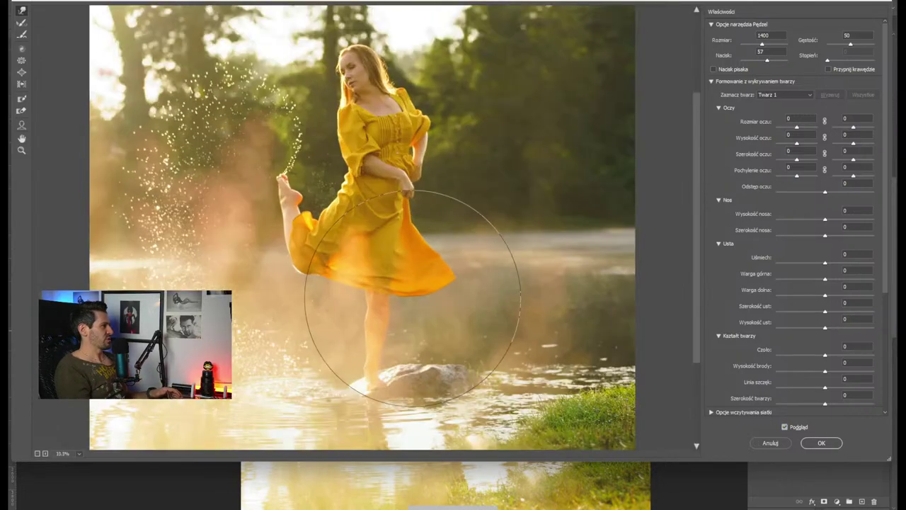
{"action": "key", "text": "bracketleft"}
{"action": "key", "text": "bracketleft"}
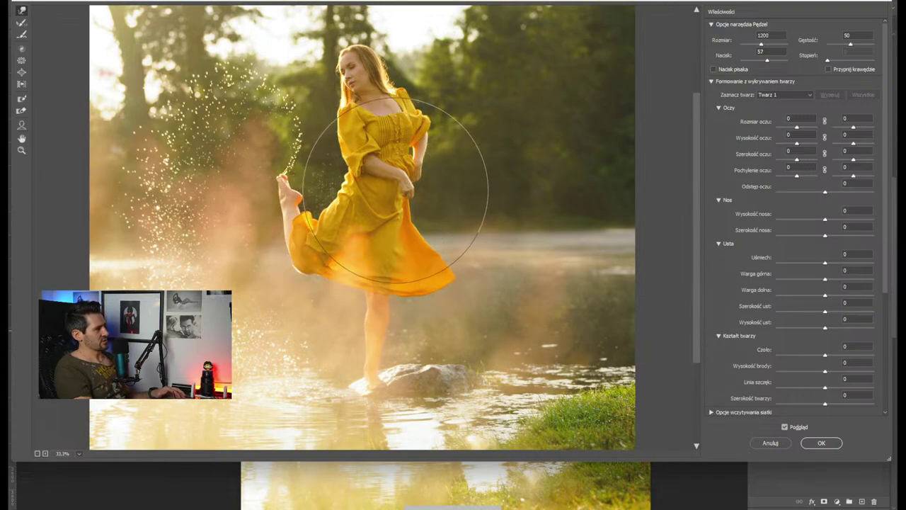
{"action": "left_click_drag", "start_coordinate": [419, 157], "coordinate": [414, 159]}
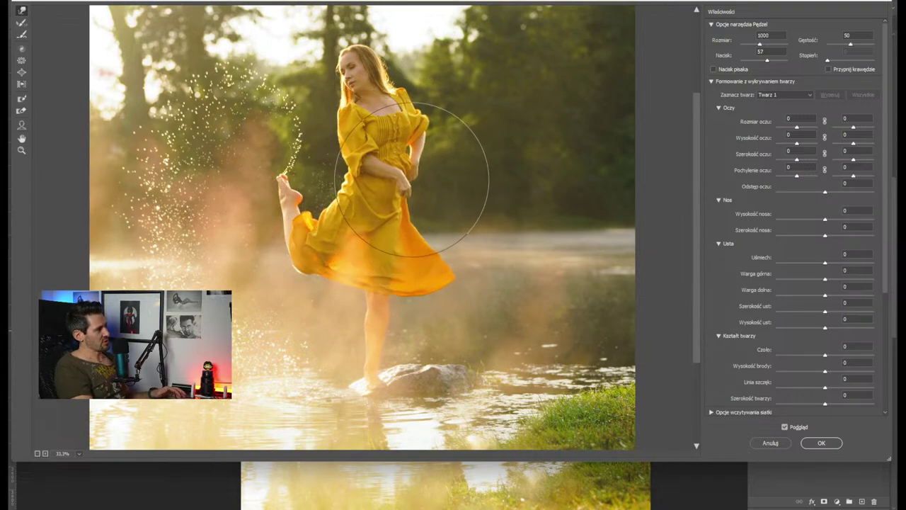
{"action": "key", "text": "bracketleft"}
{"action": "key", "text": "bracketleft"}
{"action": "key", "text": "bracketleft"}
{"action": "key", "text": "bracketleft"}
{"action": "key", "text": "bracketleft"}
{"action": "key", "text": "bracketleft"}
{"action": "key", "text": "bracketleft"}
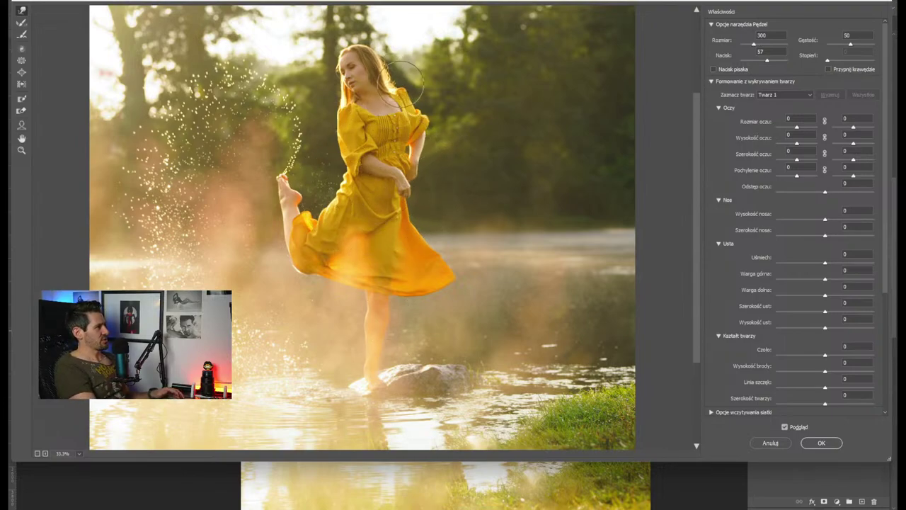
{"action": "left_click", "coordinate": [822, 446]}
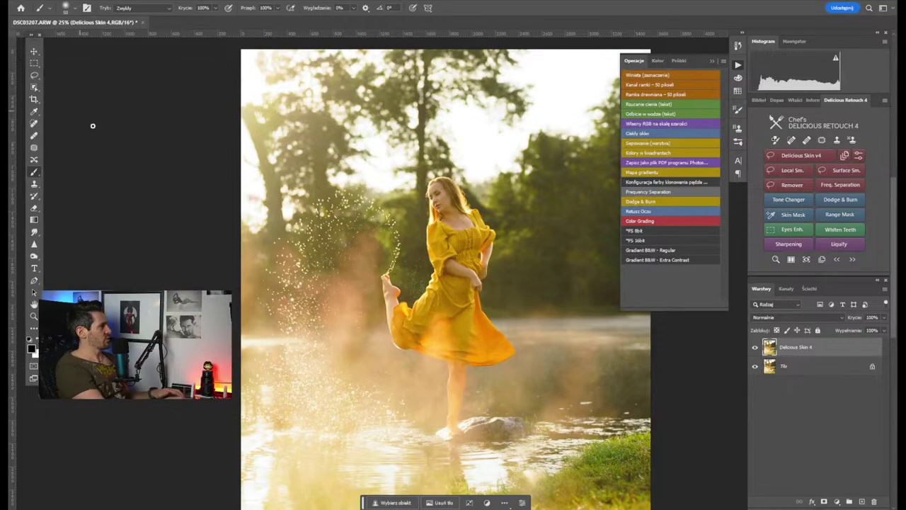
Extend the canvas downward with the Crop tool, adding a blank strip below the grass
{"action": "key", "text": "ctrl+minus"}
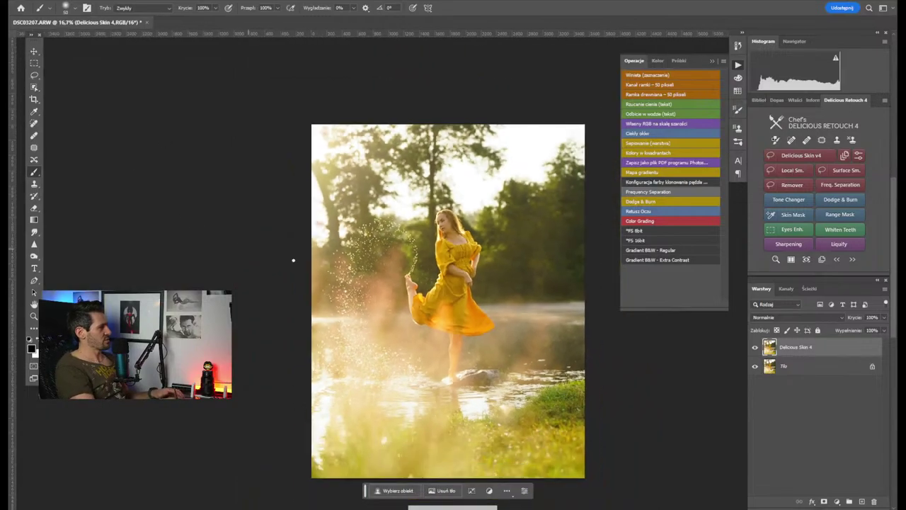
{"action": "left_click", "coordinate": [36, 100]}
{"action": "left_click_drag", "start_coordinate": [463, 480], "coordinate": [448, 497]}
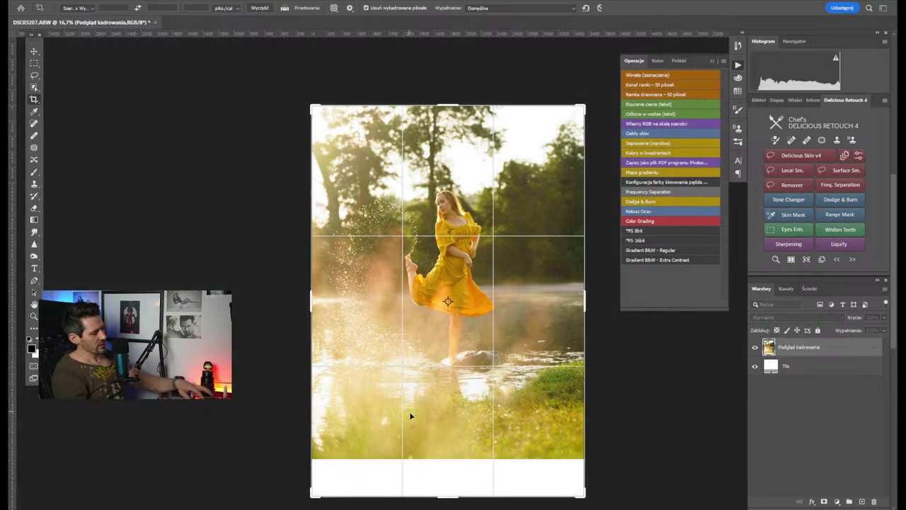
{"action": "key", "text": "Return"}
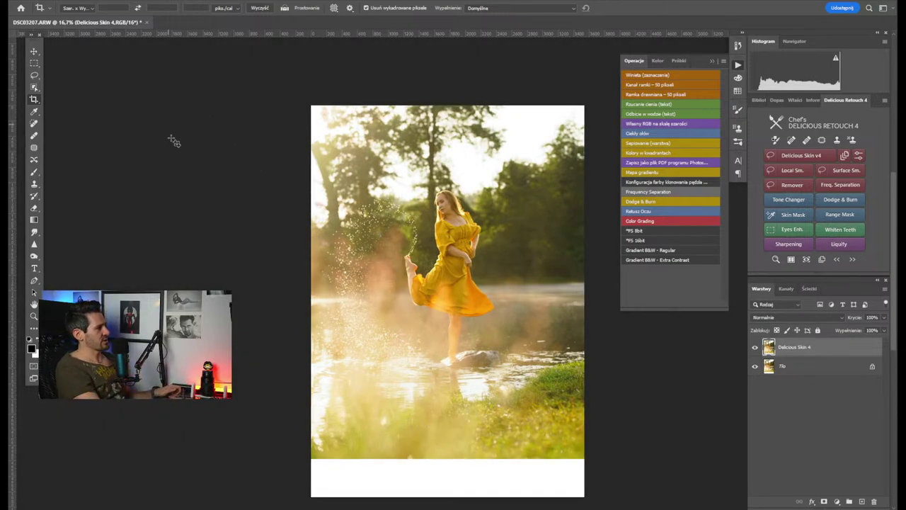
Select the picture's full width from the woman's hand down, stretch it with Distort to about 118% height over the blank strip, and deselect
{"action": "left_click", "coordinate": [34, 63]}
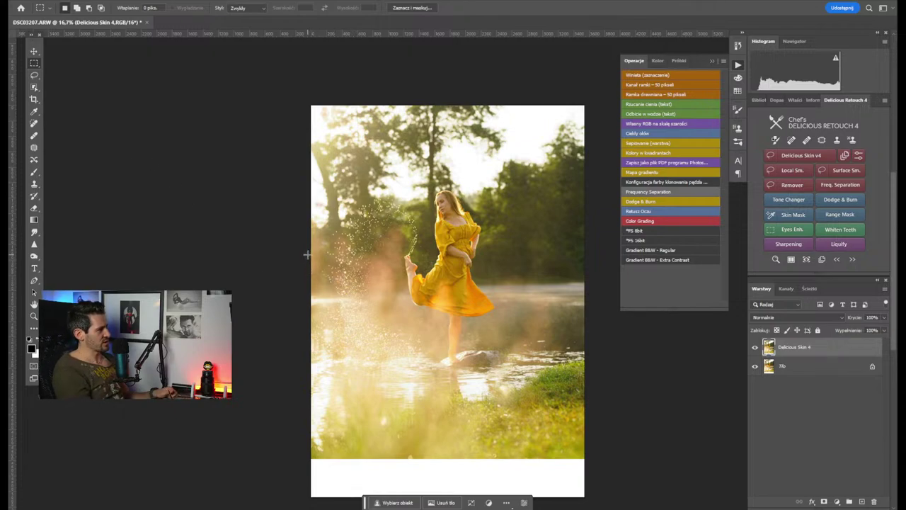
{"action": "left_click_drag", "start_coordinate": [307, 255], "coordinate": [603, 458]}
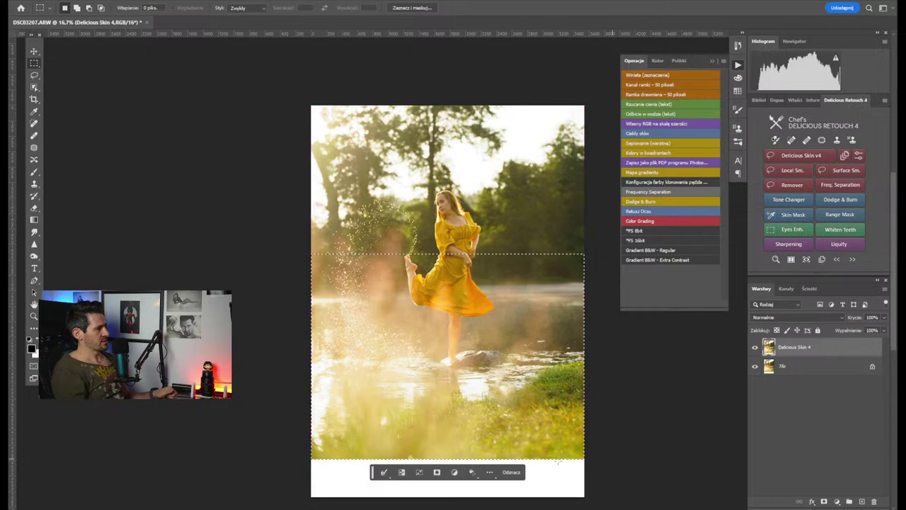
{"action": "right_click", "coordinate": [457, 206]}
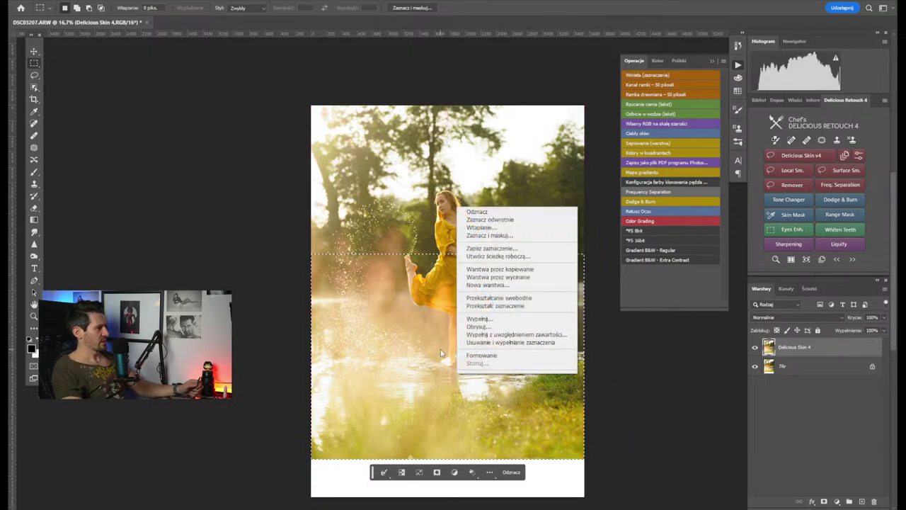
{"action": "left_click", "coordinate": [498, 298]}
{"action": "right_click", "coordinate": [478, 333]}
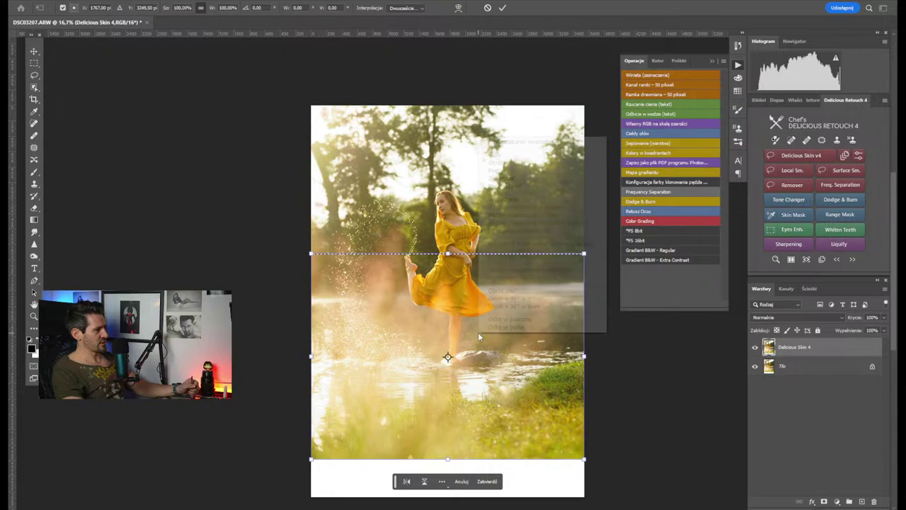
{"action": "left_click", "coordinate": [501, 177]}
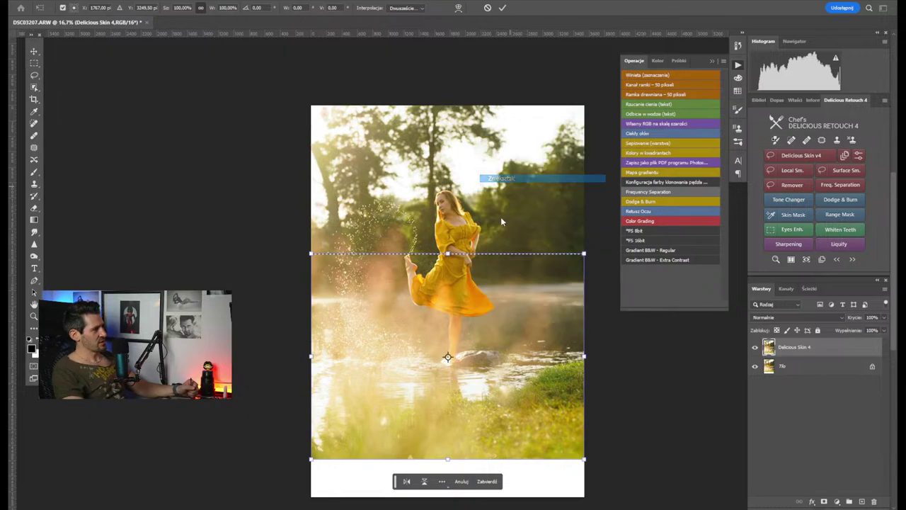
{"action": "left_click_drag", "start_coordinate": [448, 461], "coordinate": [449, 498]}
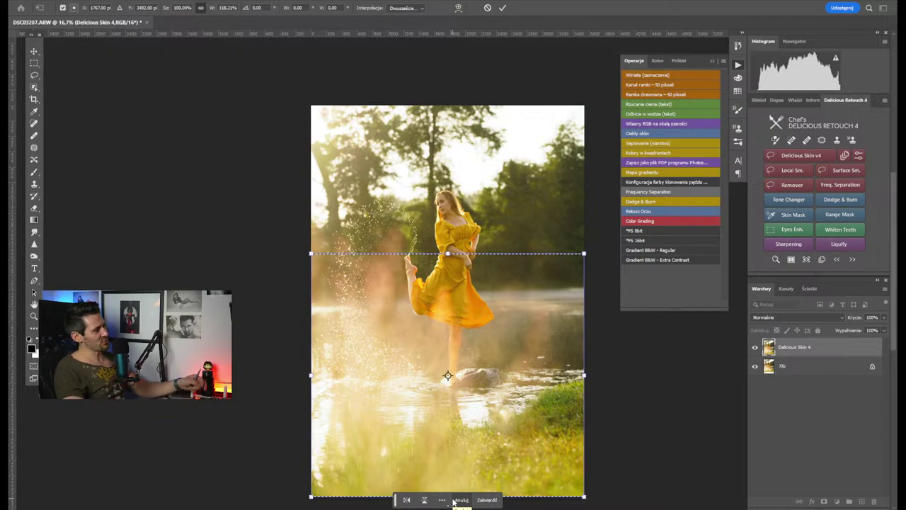
{"action": "left_click", "coordinate": [487, 500]}
{"action": "key", "text": "ctrl+d"}
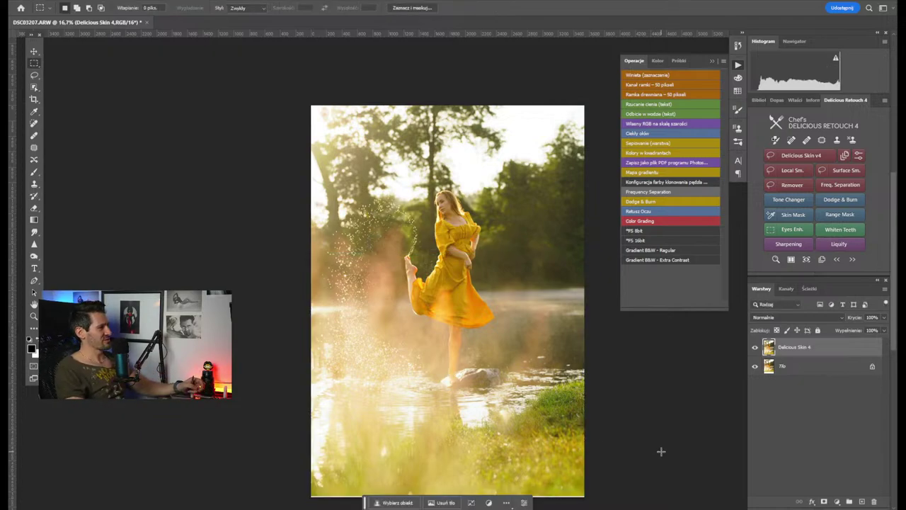
Compare the lengthened legs and foreground with the original by hiding and showing the Delicious Skin 4 layer
{"action": "left_click", "coordinate": [755, 348]}
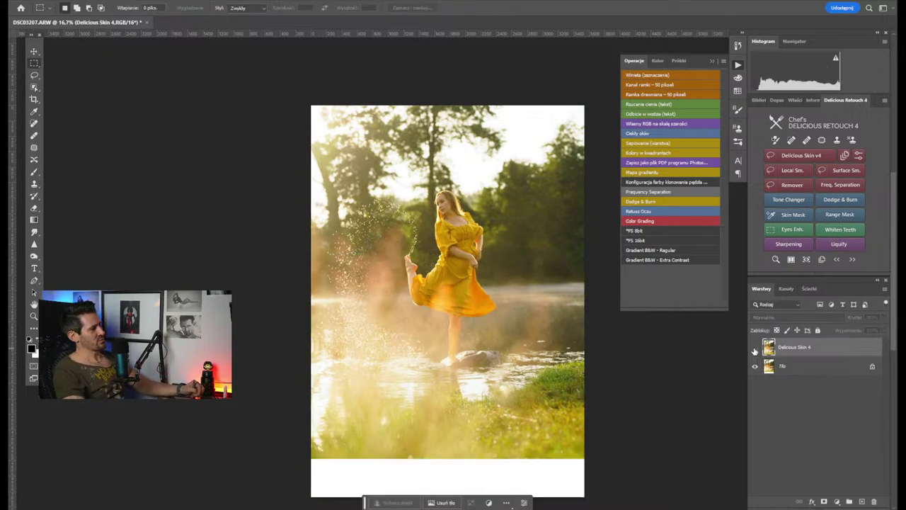
{"action": "left_click", "coordinate": [755, 348]}
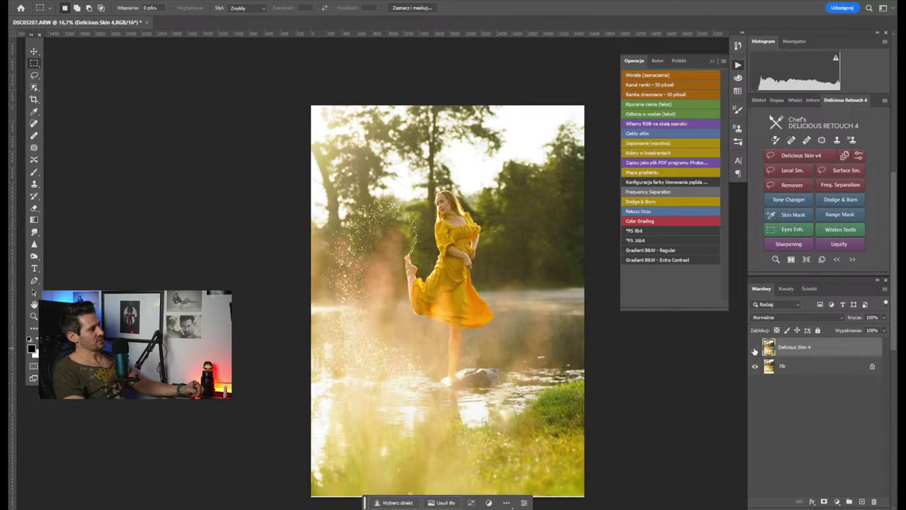
{"action": "left_click", "coordinate": [754, 349]}
{"action": "left_click", "coordinate": [755, 349]}
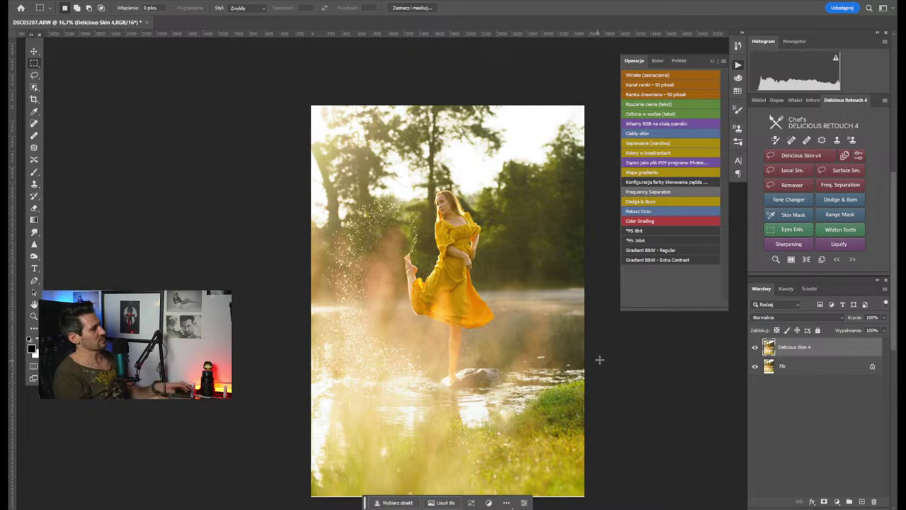
Widen the canvas symmetrically with the Crop tool, adding a narrow blank strip on each side of the picture
{"action": "key", "text": "ctrl+minus"}
{"action": "left_click_drag", "start_coordinate": [531, 378], "coordinate": [487, 348]}
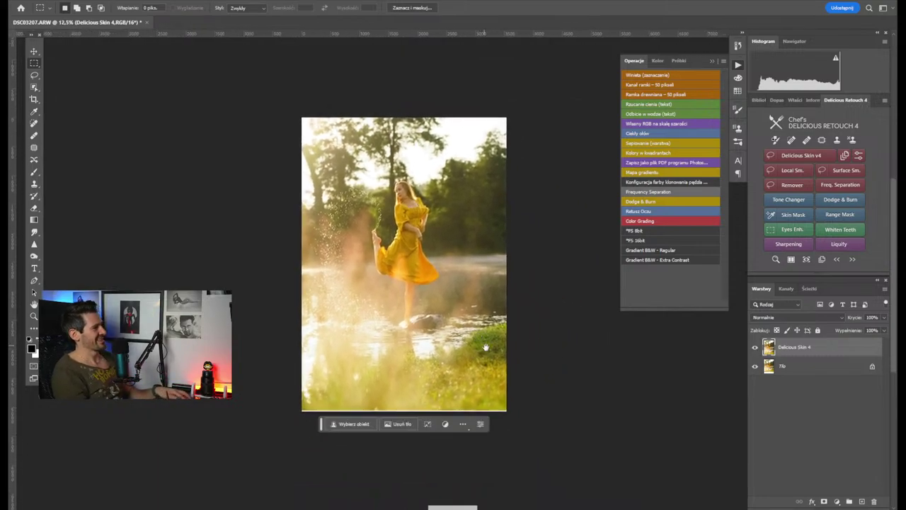
{"action": "key", "text": "c"}
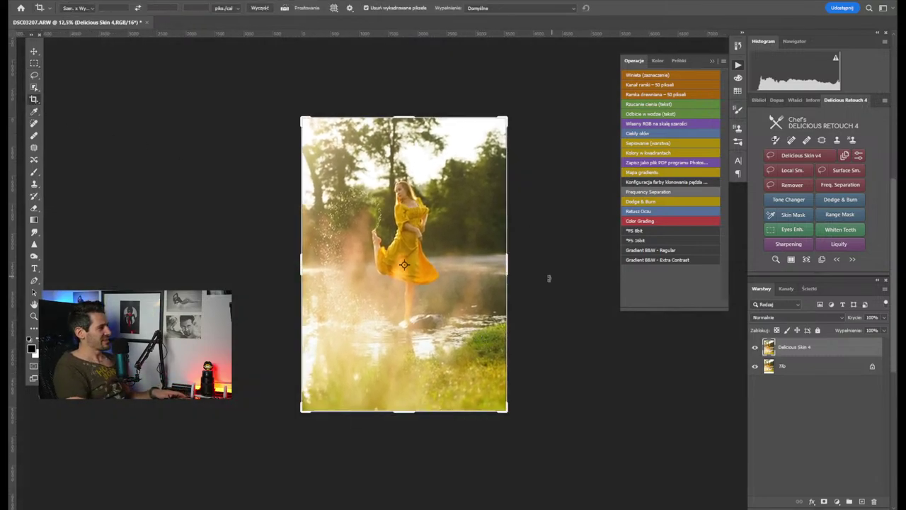
{"action": "left_click_drag", "start_coordinate": [505, 267], "coordinate": [522, 257]}
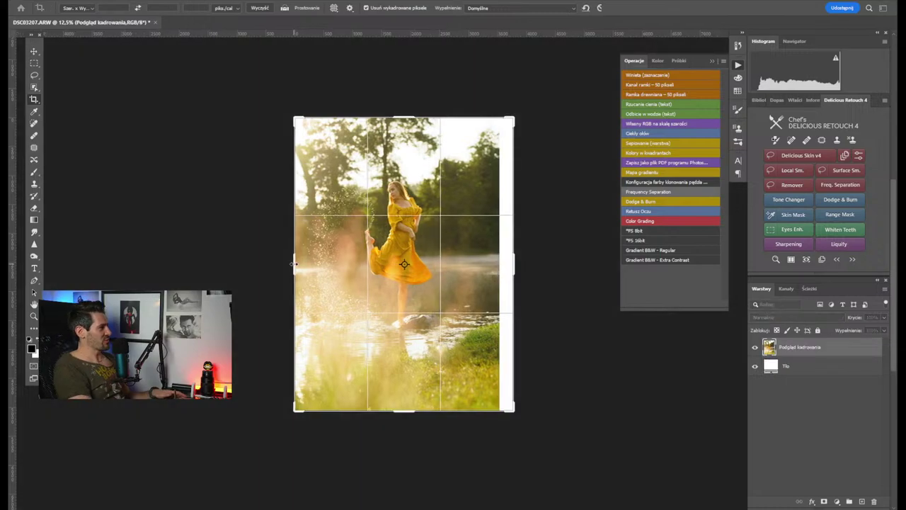
{"action": "left_click_drag", "start_coordinate": [294, 264], "coordinate": [288, 259]}
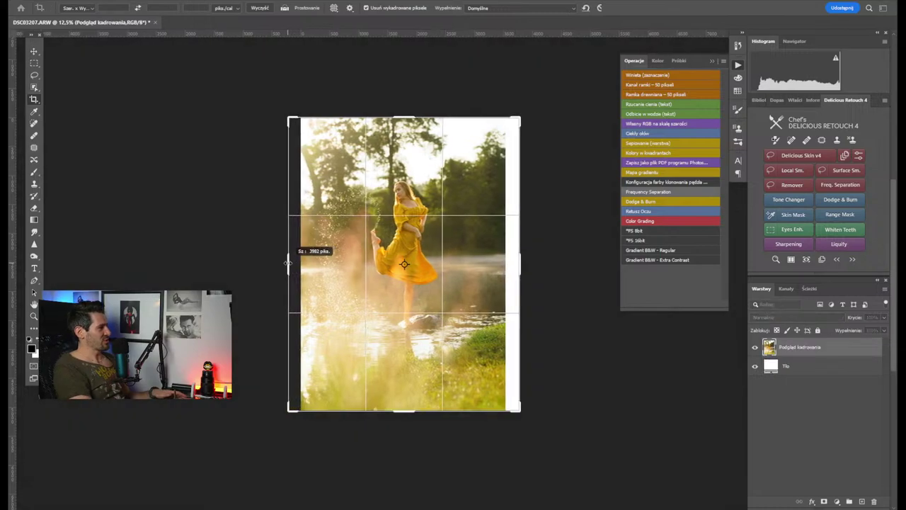
{"action": "left_click", "coordinate": [34, 63]}
{"action": "left_click_drag", "start_coordinate": [296, 113], "coordinate": [367, 434]}
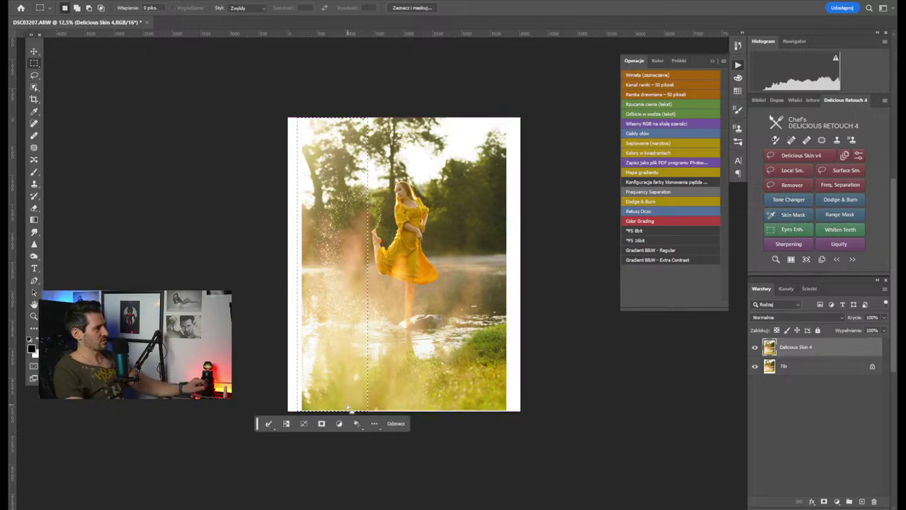
{"action": "left_click", "coordinate": [256, 228]}
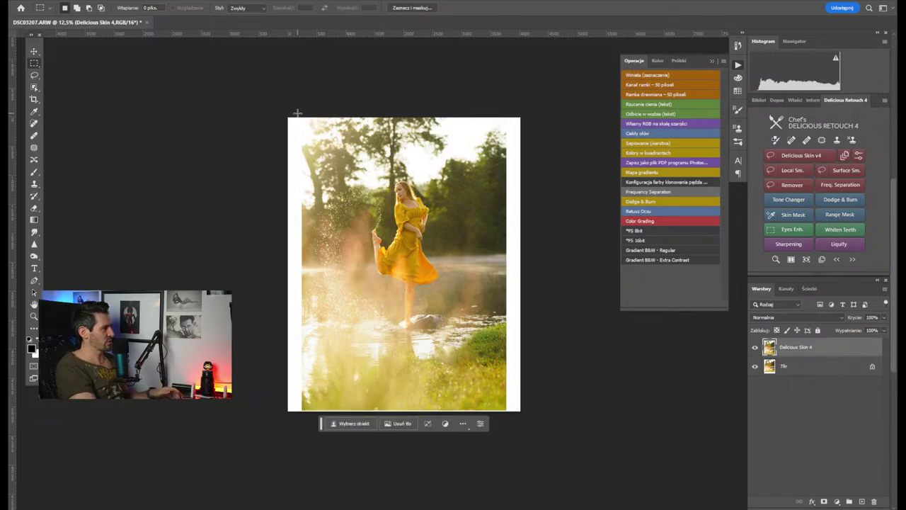
{"action": "left_click_drag", "start_coordinate": [298, 112], "coordinate": [351, 301]}
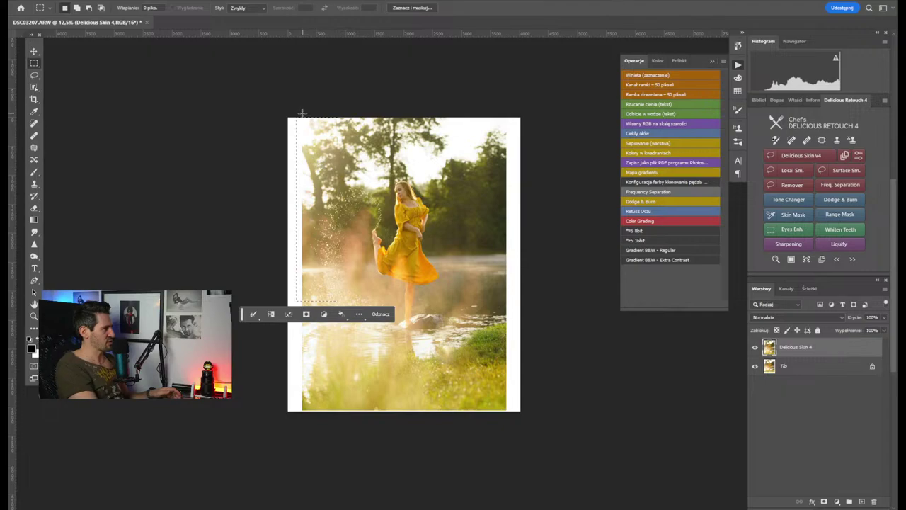
Select the full-height area left of the woman, stretch it with Distort to about 119% width out to the left canvas edge, and deselect
{"action": "left_click_drag", "start_coordinate": [301, 113], "coordinate": [369, 426]}
{"action": "right_click", "coordinate": [339, 358]}
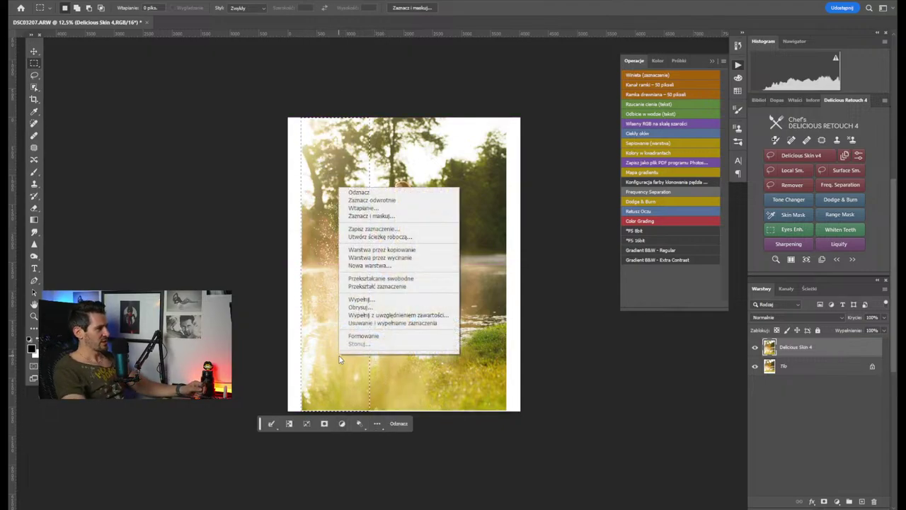
{"action": "left_click", "coordinate": [404, 280]}
{"action": "right_click", "coordinate": [353, 303]}
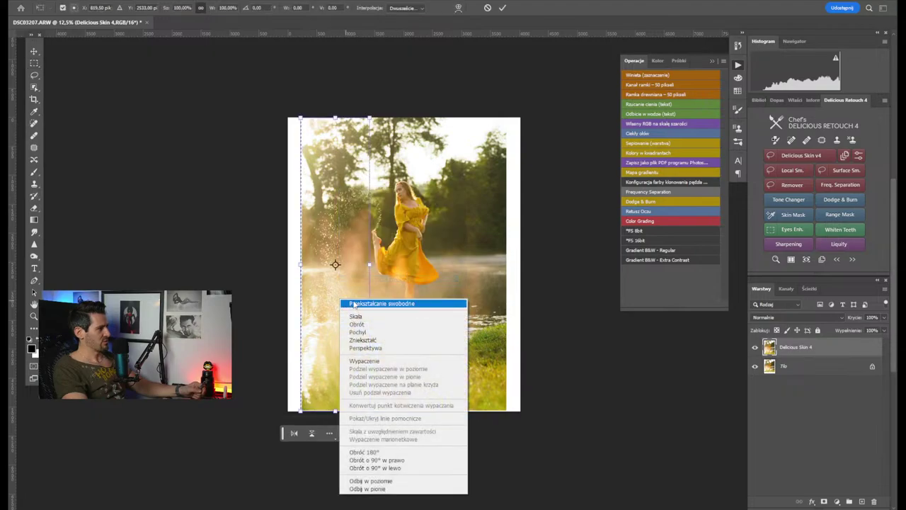
{"action": "left_click", "coordinate": [362, 340]}
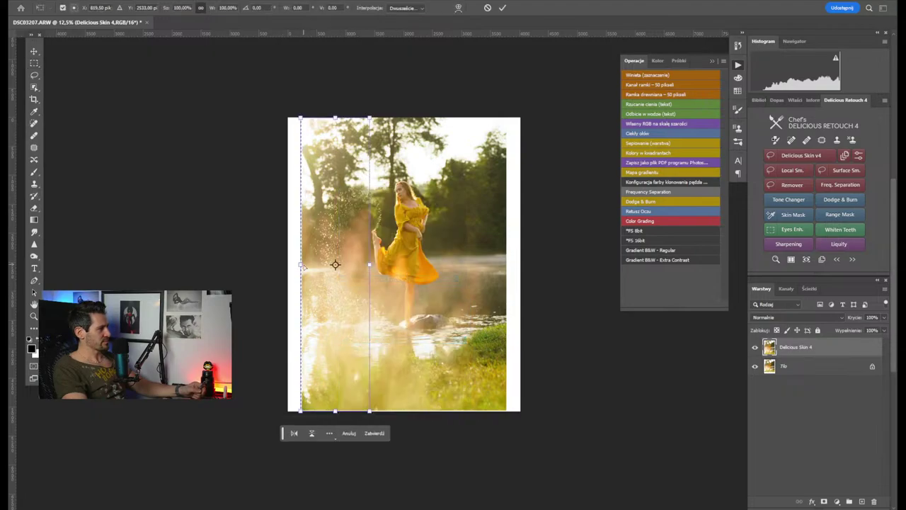
{"action": "left_click_drag", "start_coordinate": [301, 268], "coordinate": [288, 268]}
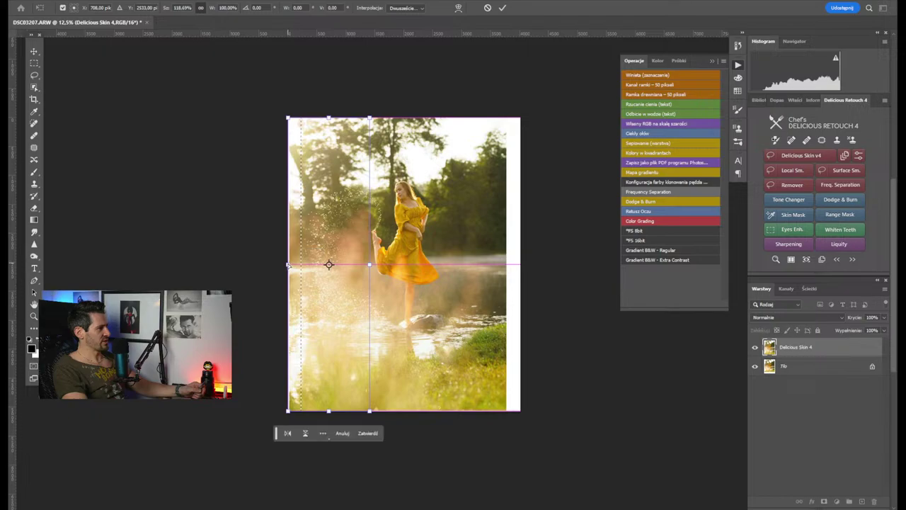
{"action": "key", "text": "Return"}
{"action": "key", "text": "ctrl+d"}
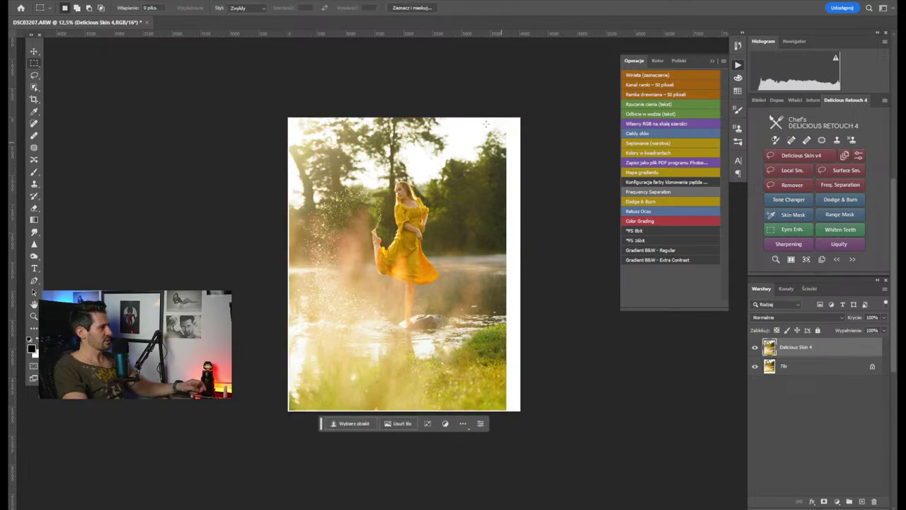
Select the full-height area right of the woman, stretch it with Distort to about 126% width past the right canvas edge, and deselect
{"action": "left_click_drag", "start_coordinate": [446, 109], "coordinate": [493, 303]}
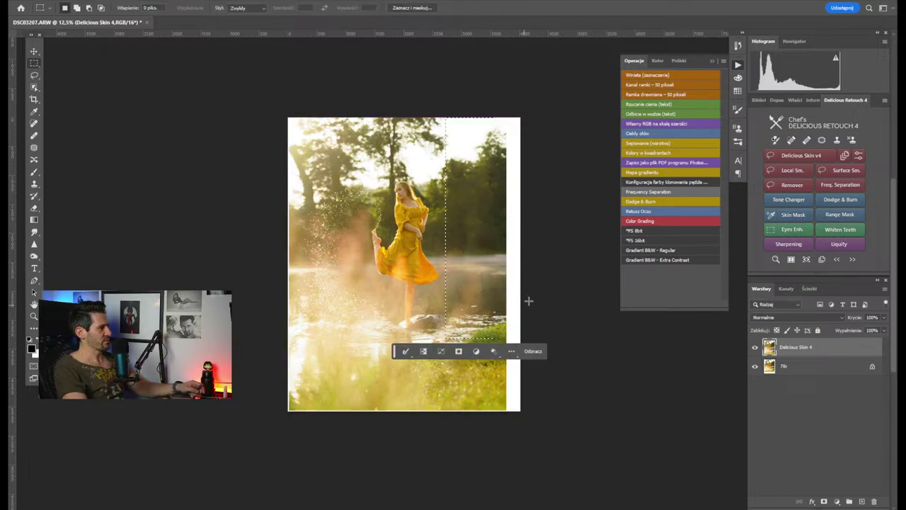
{"action": "key", "text": "ctrl+d"}
{"action": "left_click_drag", "start_coordinate": [441, 112], "coordinate": [512, 287]}
{"action": "left_click_drag", "start_coordinate": [442, 114], "coordinate": [507, 414]}
{"action": "right_click", "coordinate": [497, 370]}
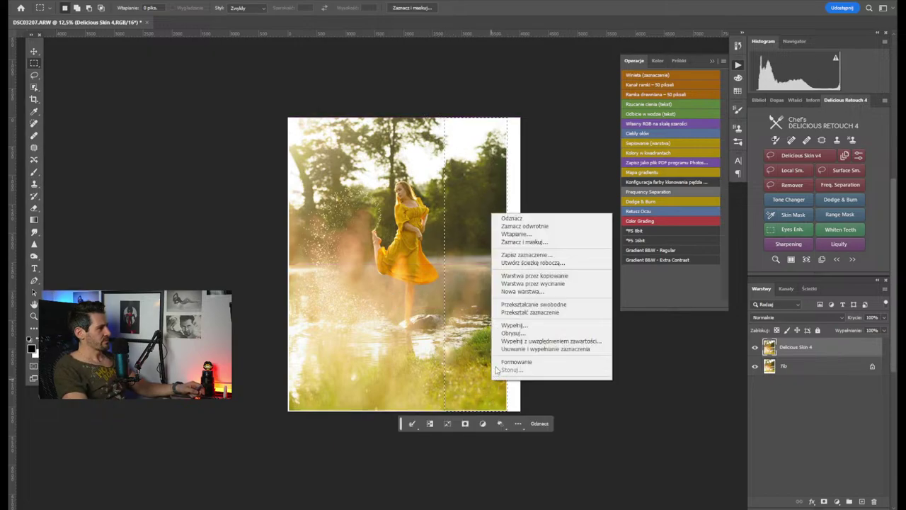
{"action": "left_click", "coordinate": [532, 304]}
{"action": "right_click", "coordinate": [486, 283]}
{"action": "left_click", "coordinate": [508, 321]}
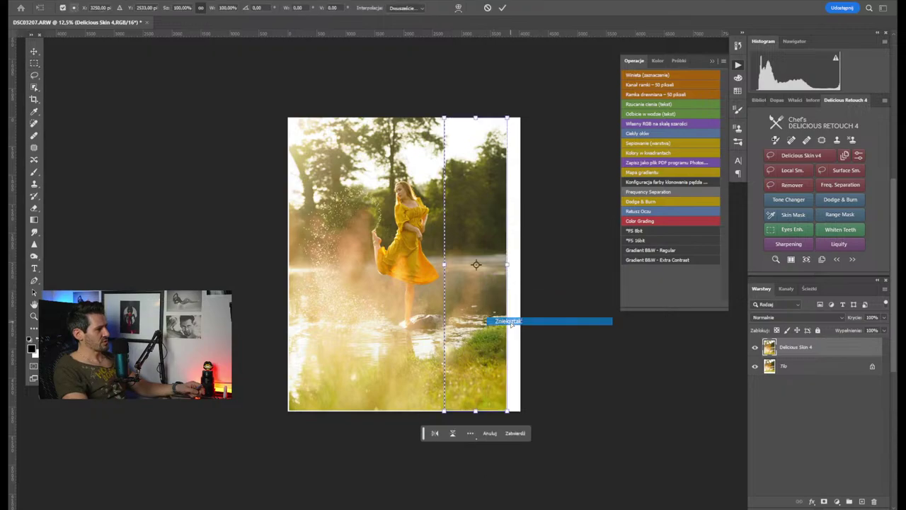
{"action": "left_click_drag", "start_coordinate": [507, 265], "coordinate": [524, 266]}
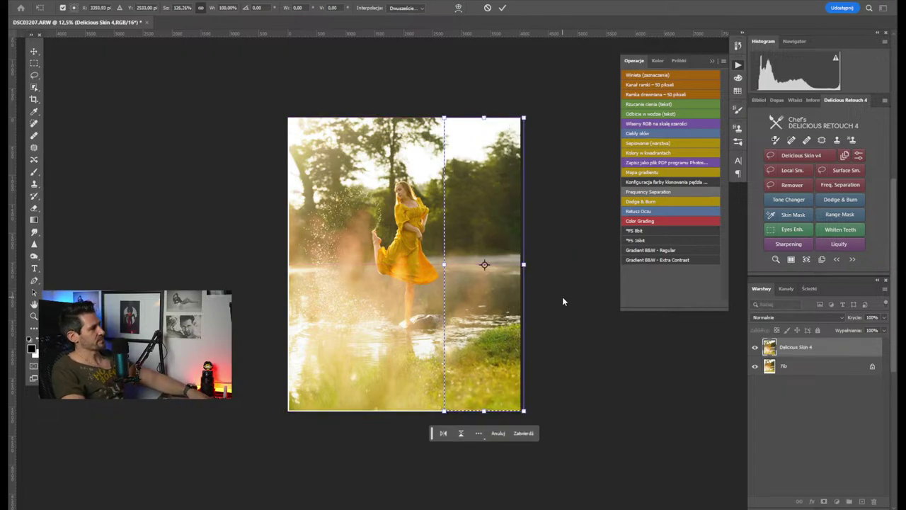
{"action": "key", "text": "Return"}
{"action": "key", "text": "ctrl+d"}
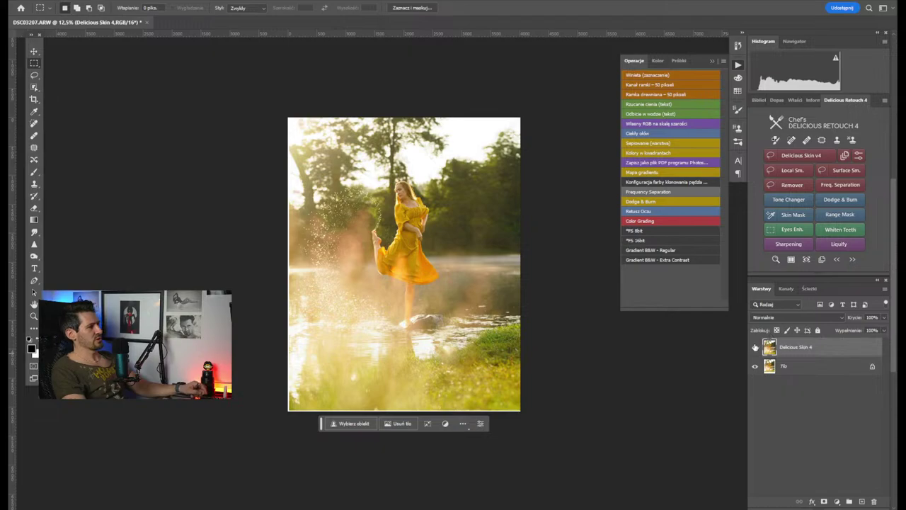
Compare the stretched picture with the original by repeatedly hiding and showing the Delicious Skin 4 layer
{"action": "left_click", "coordinate": [754, 347]}
{"action": "left_click", "coordinate": [755, 347]}
{"action": "left_click", "coordinate": [755, 347]}
{"action": "left_click", "coordinate": [754, 347]}
{"action": "left_click", "coordinate": [755, 347]}
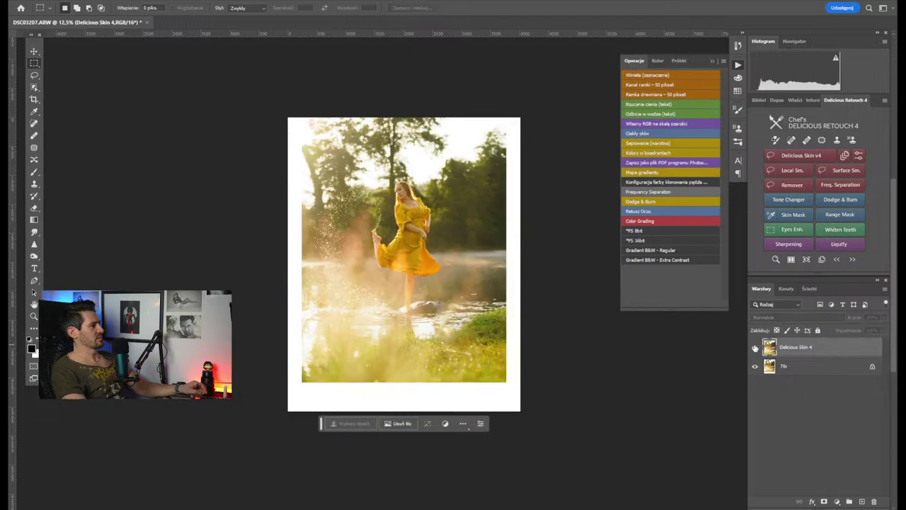
{"action": "left_click", "coordinate": [755, 347]}
{"action": "left_click", "coordinate": [755, 346]}
{"action": "left_click", "coordinate": [755, 347]}
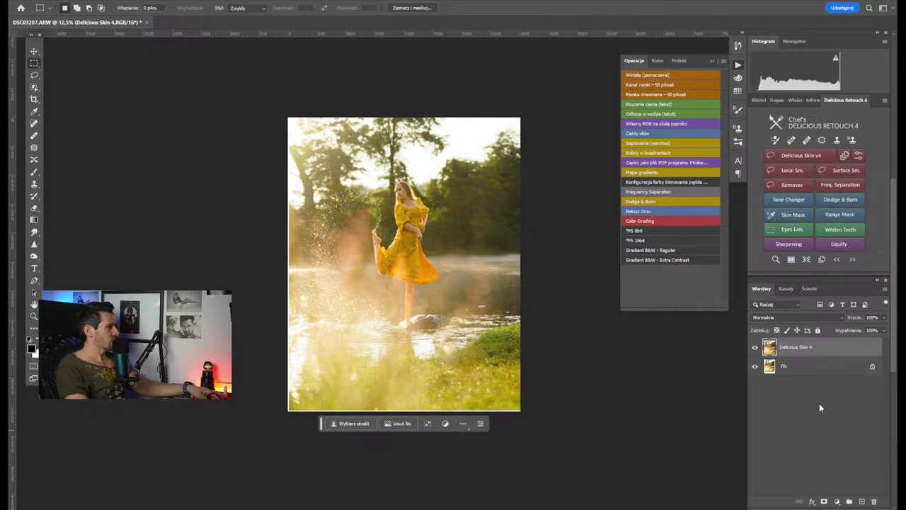
Save the retouched lake photo, close its document and switch back to Lightroom Classic
{"action": "key", "text": "ctrl+s"}
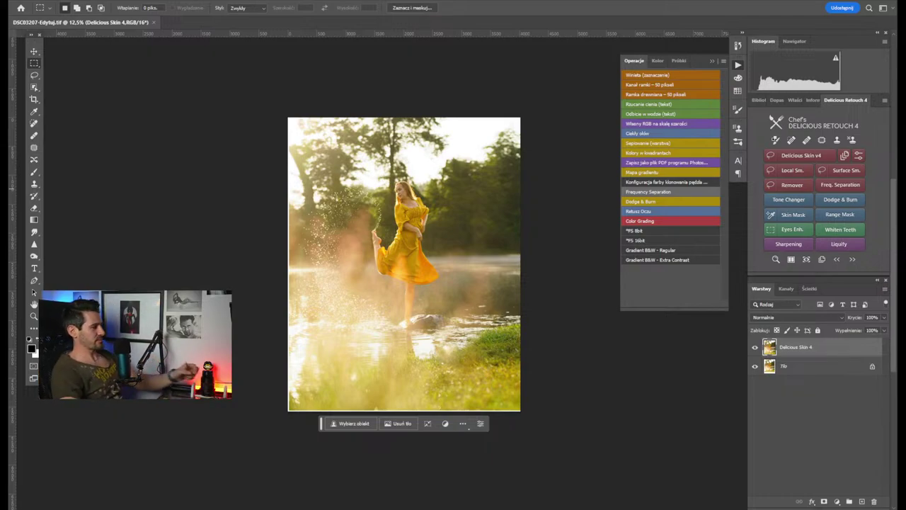
{"action": "left_click", "coordinate": [587, 508]}
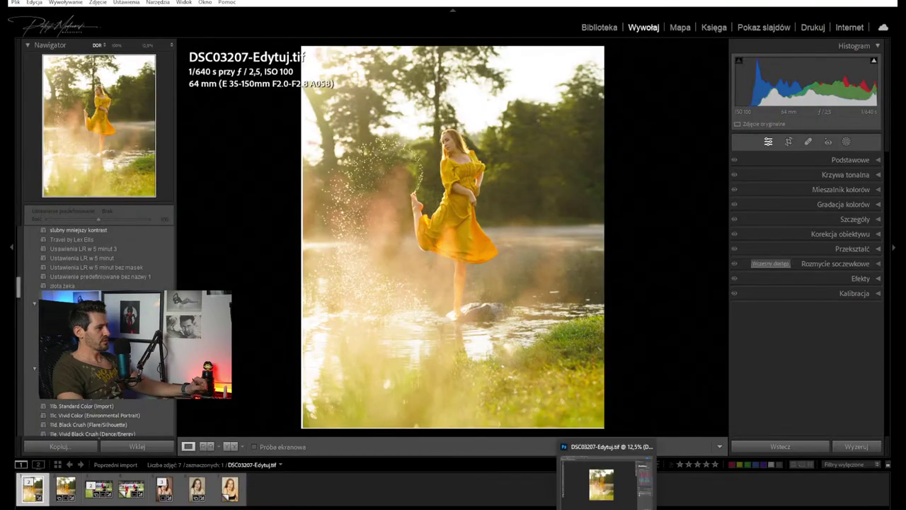
{"action": "left_click", "coordinate": [605, 482]}
{"action": "key", "text": "ctrl+w"}
{"action": "left_click", "coordinate": [586, 507]}
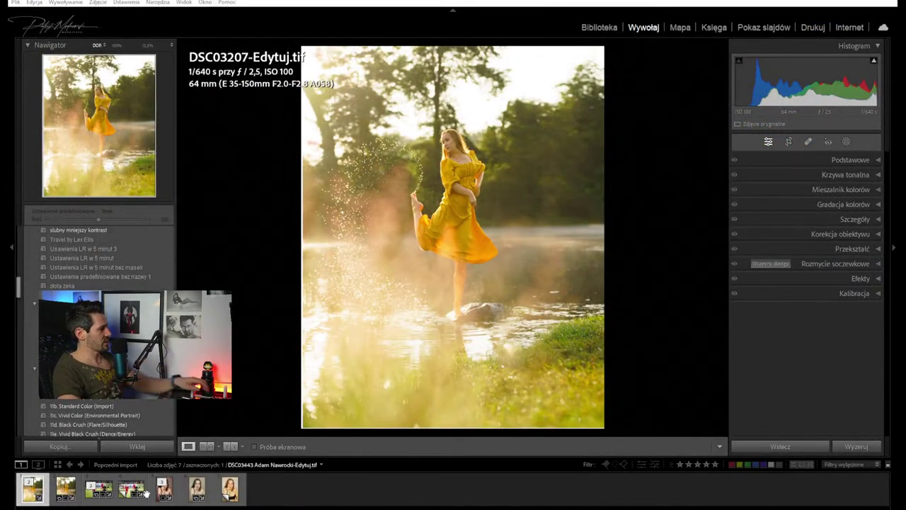
Compare DSC03207.ARW with the retouched DSC03207-Edytuj.tif and view the retouched version in the Library
{"action": "left_click", "coordinate": [62, 493]}
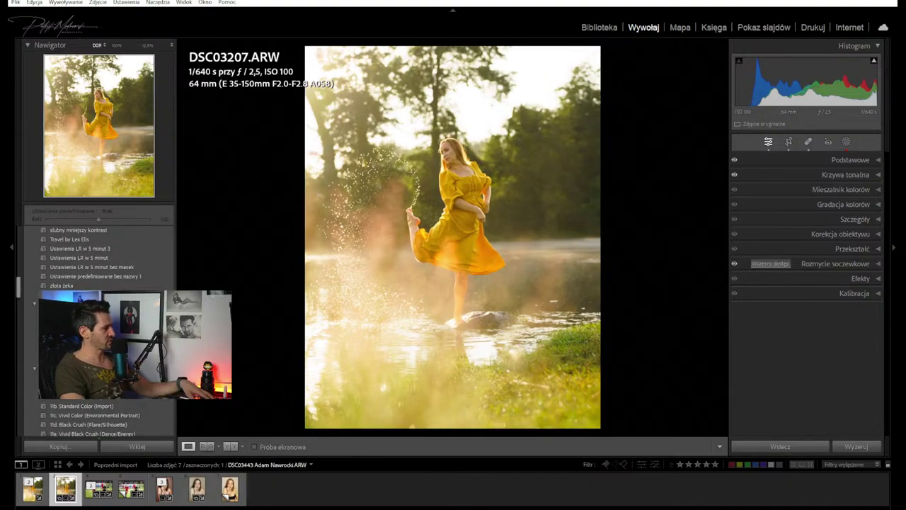
{"action": "left_click", "coordinate": [31, 490]}
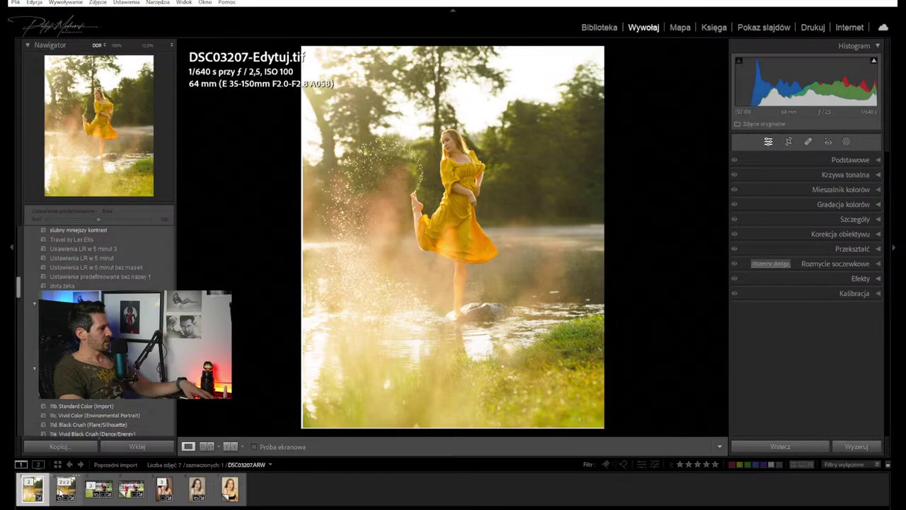
{"action": "key", "text": "e"}
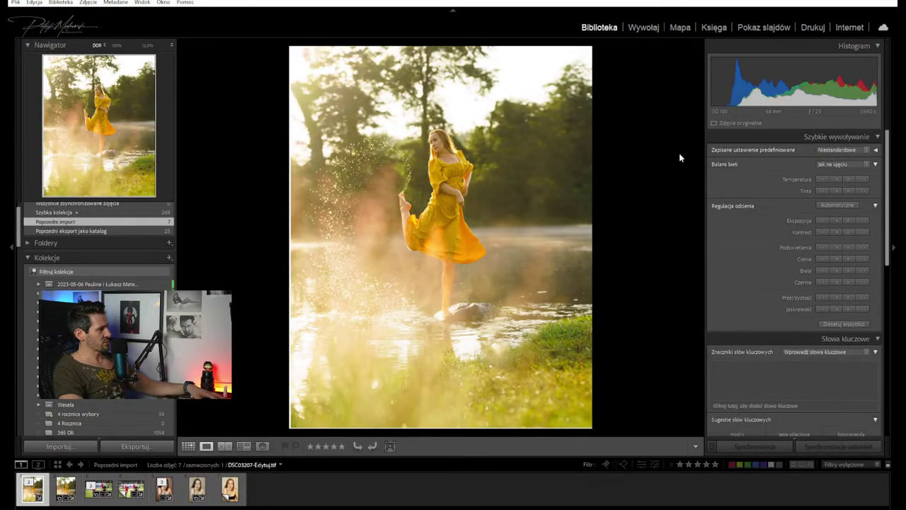
Crop DSC03207-Edytuj.tif slightly inward from its lower-left corner in the original aspect ratio to trim the thin edge strips
{"action": "left_click", "coordinate": [644, 27]}
{"action": "key", "text": "r"}
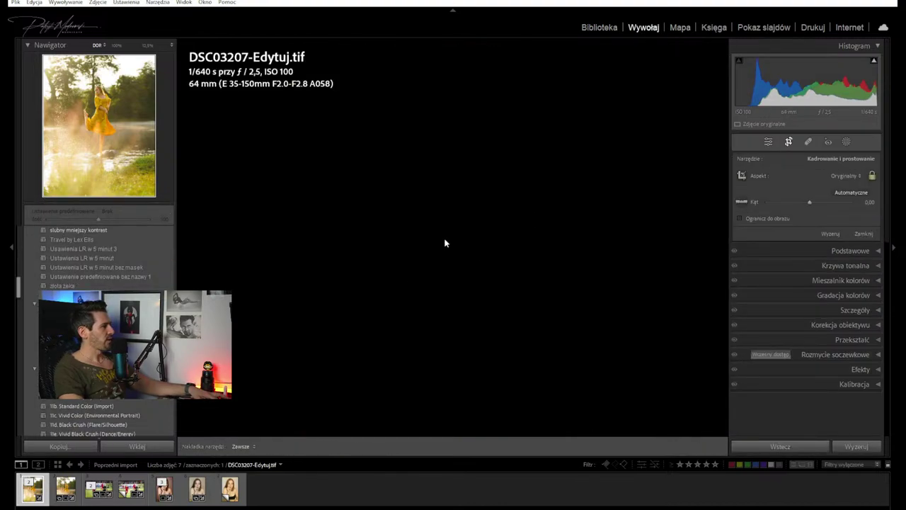
{"action": "left_click_drag", "start_coordinate": [305, 428], "coordinate": [308, 424]}
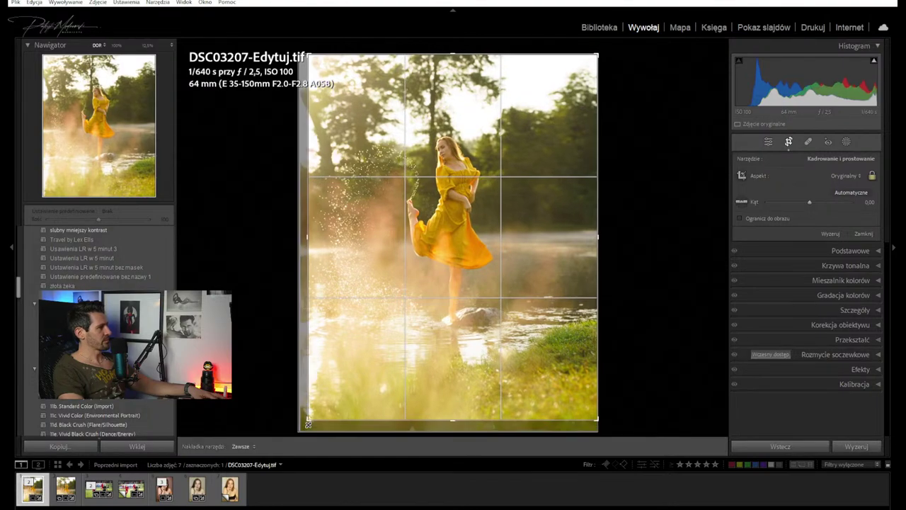
{"action": "left_click", "coordinate": [788, 141]}
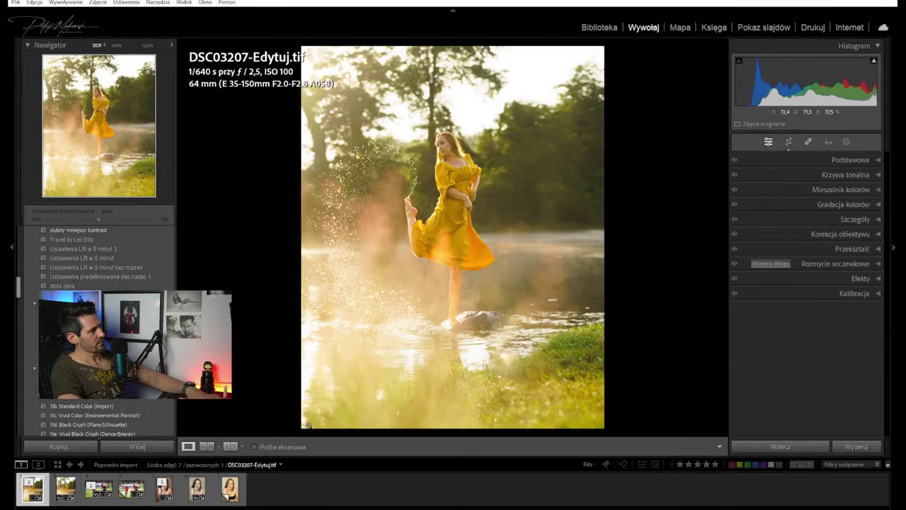
Add a Background mask to the photo
{"action": "left_click", "coordinate": [846, 142]}
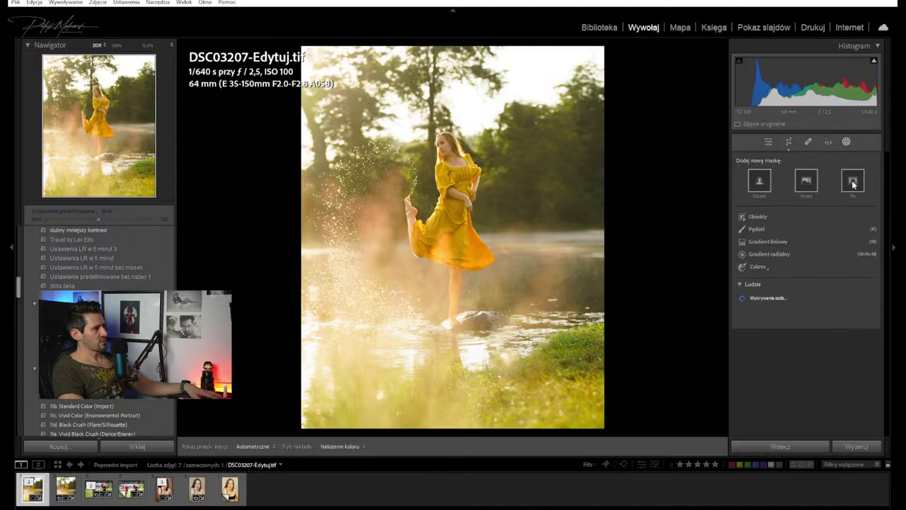
{"action": "left_click", "coordinate": [852, 183]}
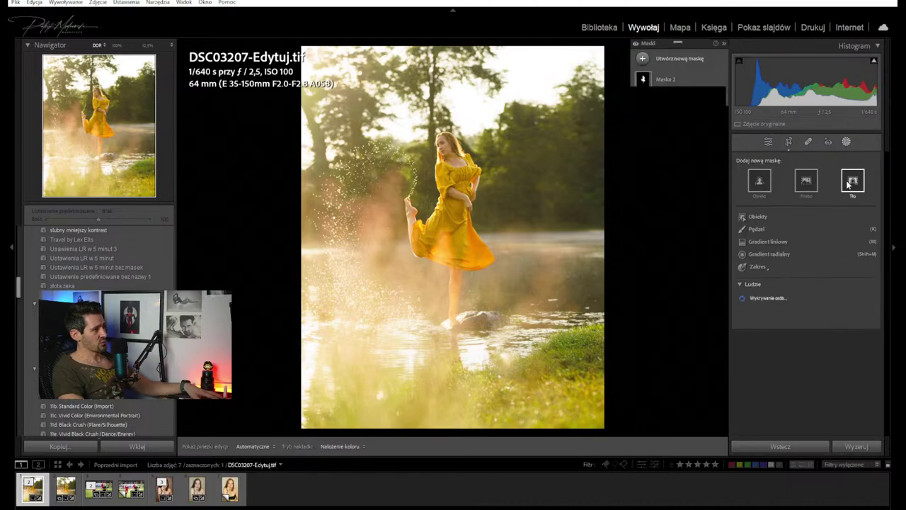
{"action": "left_click", "coordinate": [846, 181]}
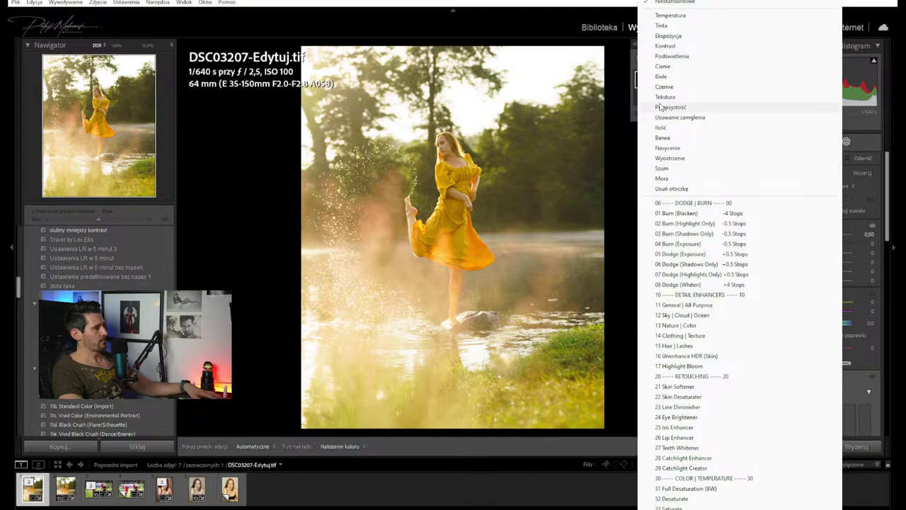
{"action": "left_click", "coordinate": [628, 175]}
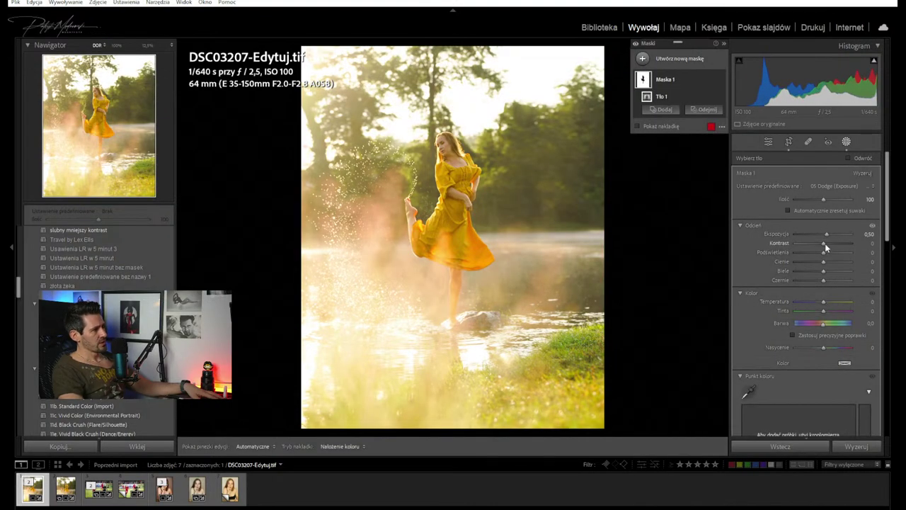
Set the background mask's exposure to -0.57, whites to 68 and temperature to 1, and compare with the unedited view
{"action": "left_click_drag", "start_coordinate": [826, 233], "coordinate": [823, 235]}
{"action": "left_click_drag", "start_coordinate": [825, 299], "coordinate": [813, 273]}
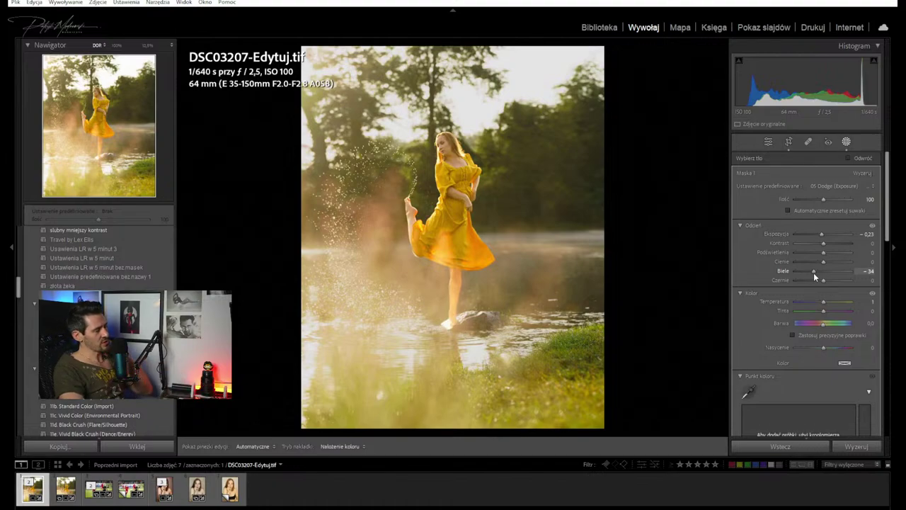
{"action": "left_click_drag", "start_coordinate": [813, 272], "coordinate": [834, 276]}
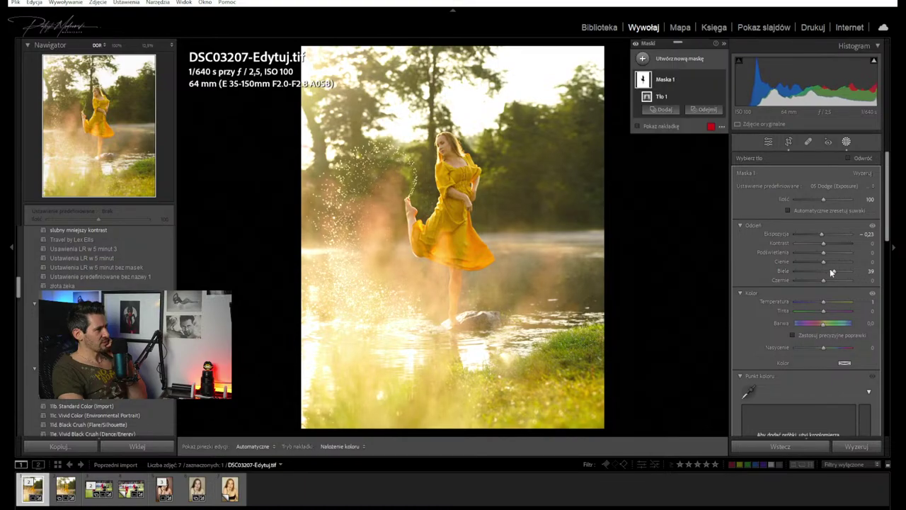
{"action": "left_click_drag", "start_coordinate": [821, 234], "coordinate": [818, 234]}
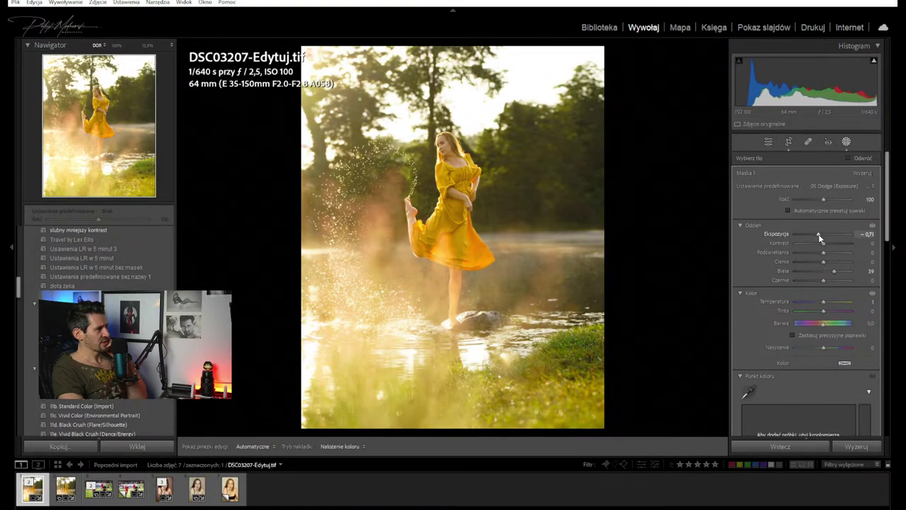
{"action": "left_click_drag", "start_coordinate": [834, 279], "coordinate": [841, 274]}
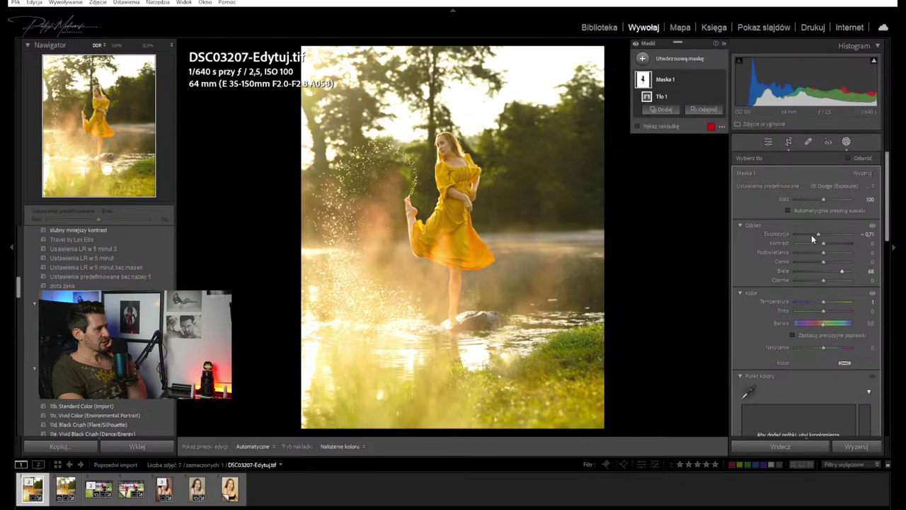
{"action": "left_click_drag", "start_coordinate": [819, 235], "coordinate": [820, 233]}
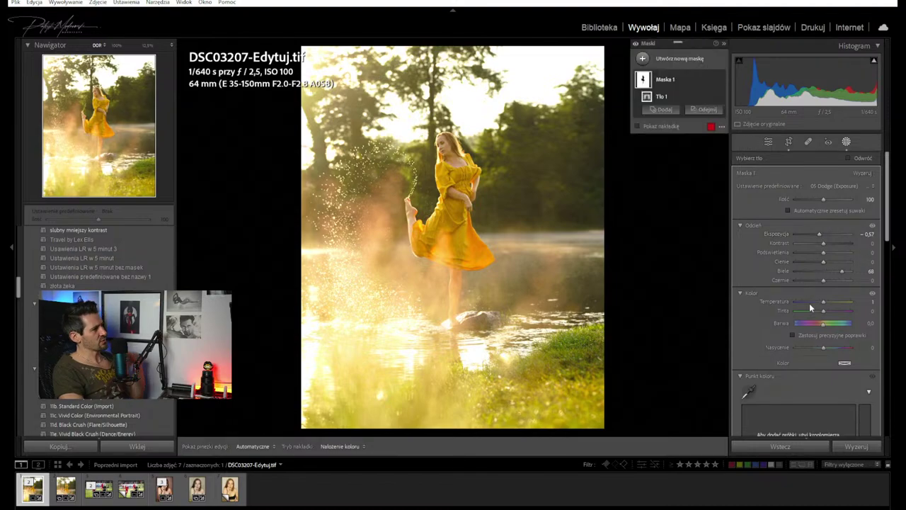
{"action": "key", "text": "backslash"}
{"action": "key", "text": "backslash"}
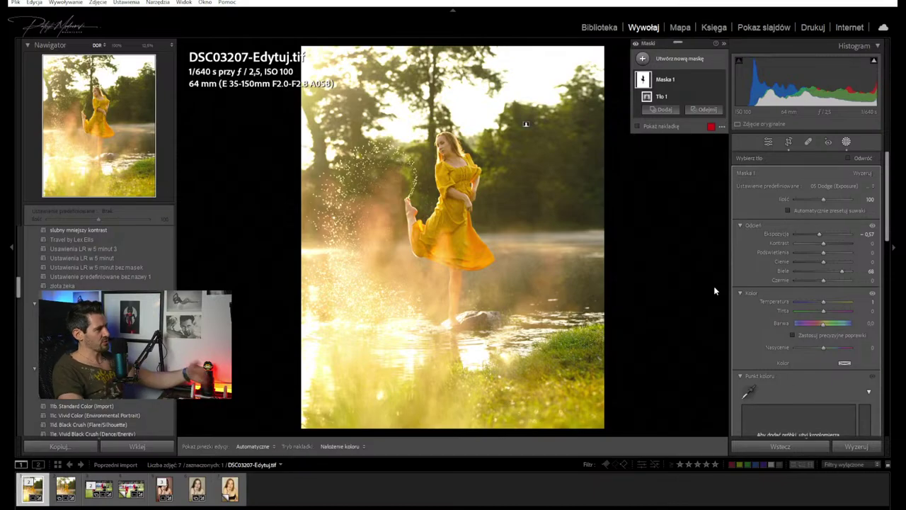
Create a second Background mask and lower its exposure to -1.11
{"action": "left_click", "coordinate": [644, 58]}
{"action": "left_click", "coordinate": [713, 103]}
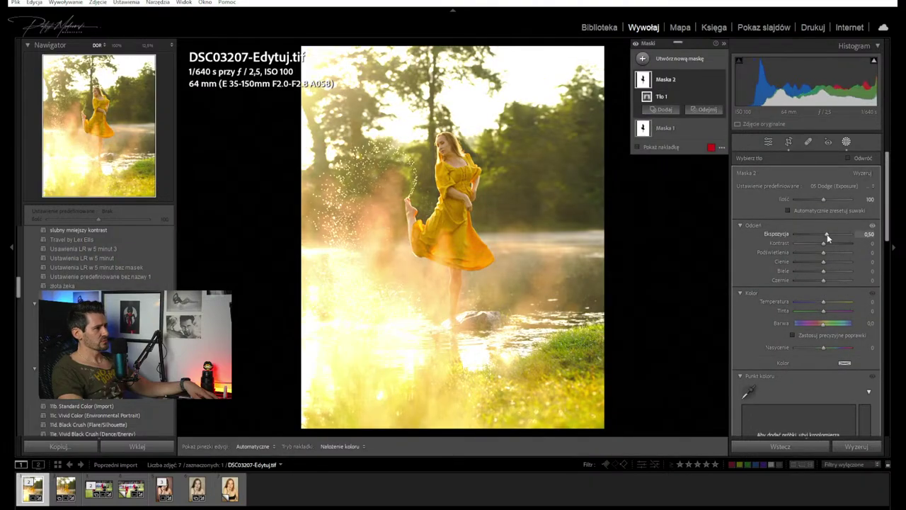
{"action": "double_click", "coordinate": [824, 235]}
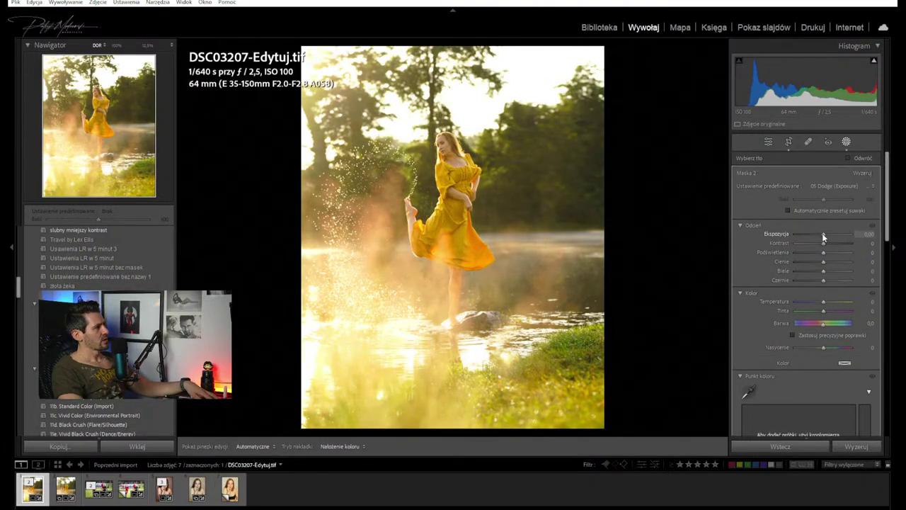
{"action": "left_click_drag", "start_coordinate": [824, 235], "coordinate": [815, 234]}
Subtract a large radial gradient centred on the woman from the second background mask and set the mask's amount to 67
{"action": "left_click", "coordinate": [708, 109]}
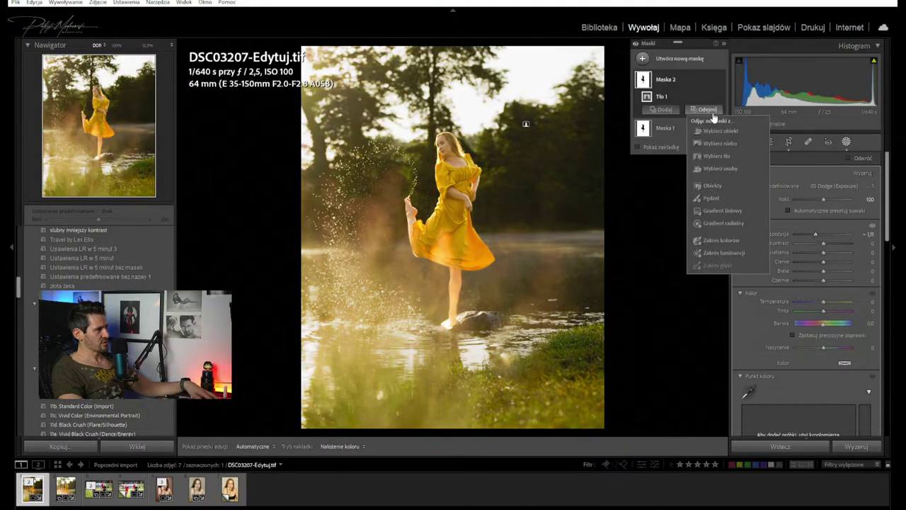
{"action": "left_click", "coordinate": [727, 223]}
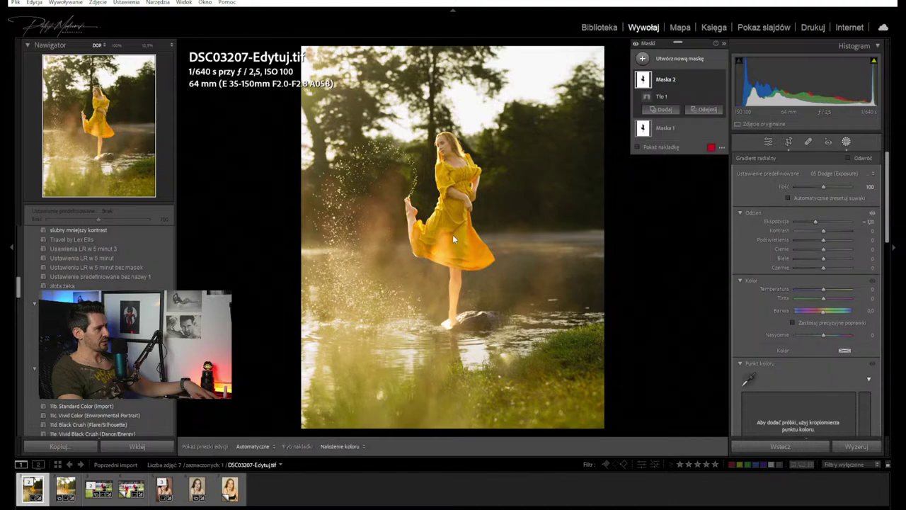
{"action": "left_click_drag", "start_coordinate": [442, 218], "coordinate": [607, 400]}
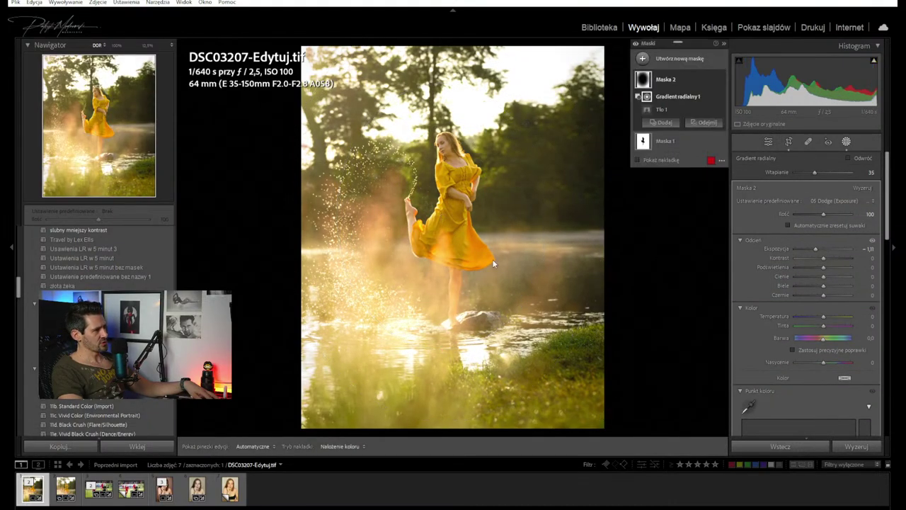
{"action": "mouse_move", "coordinate": [824, 214]}
{"action": "left_mouse_down"}
{"action": "mouse_move", "coordinate": [838, 214]}
{"action": "mouse_move", "coordinate": [815, 214]}
{"action": "left_mouse_up"}
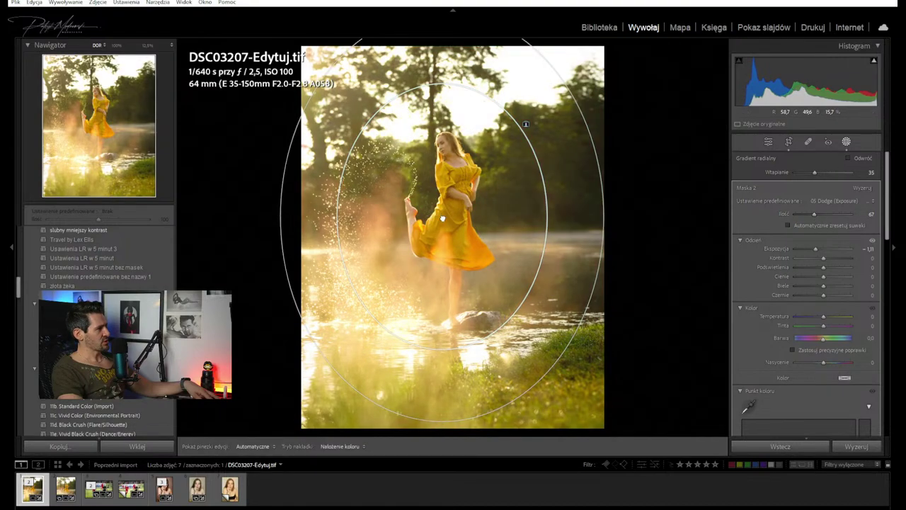
{"action": "left_click_drag", "start_coordinate": [475, 216], "coordinate": [443, 219]}
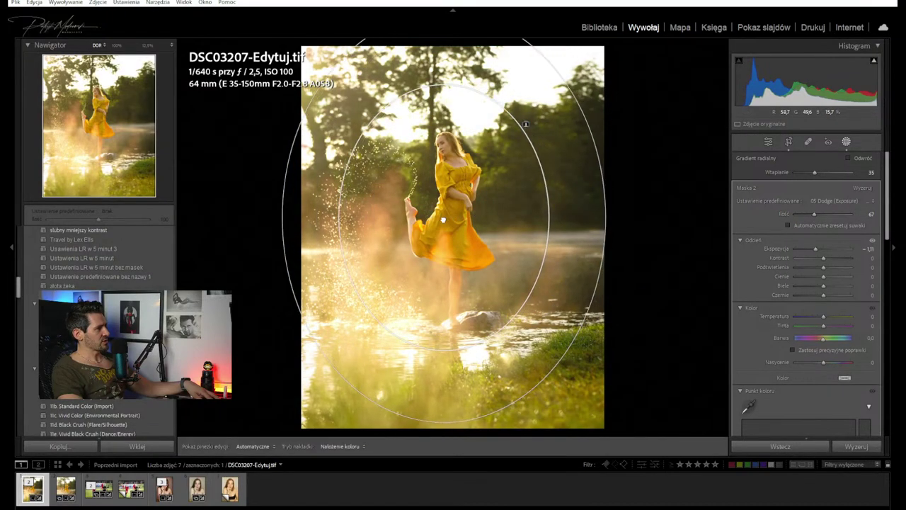
{"action": "left_click", "coordinate": [444, 219]}
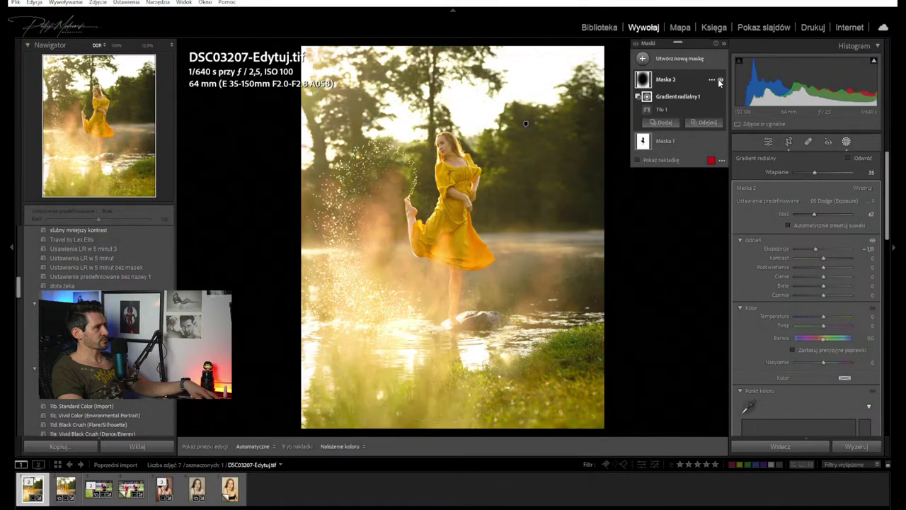
Examine the darkening around the woman by hiding and showing the second background mask
{"action": "left_click", "coordinate": [720, 80]}
{"action": "left_click", "coordinate": [720, 79]}
{"action": "left_click", "coordinate": [720, 79]}
{"action": "left_click", "coordinate": [720, 79]}
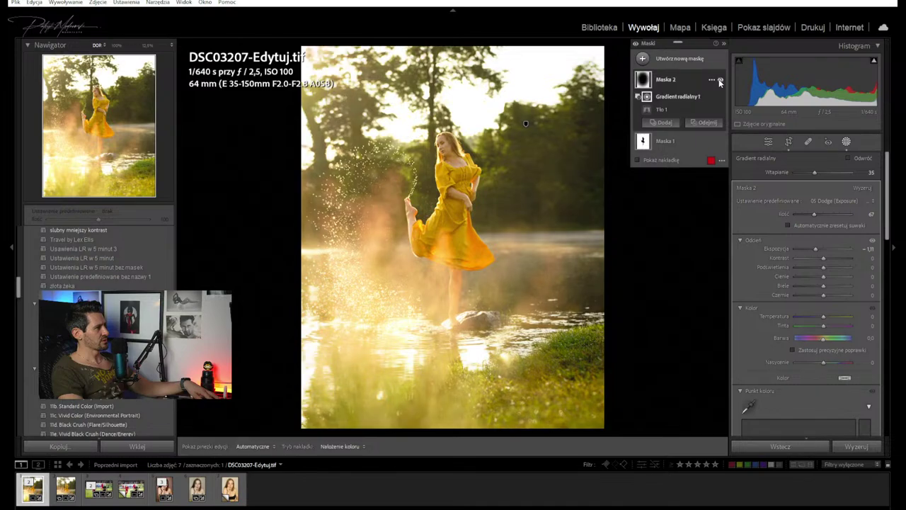
Compare the photo repeatedly with and without the second background mask to judge its effect on the surroundings
{"action": "left_click", "coordinate": [720, 80]}
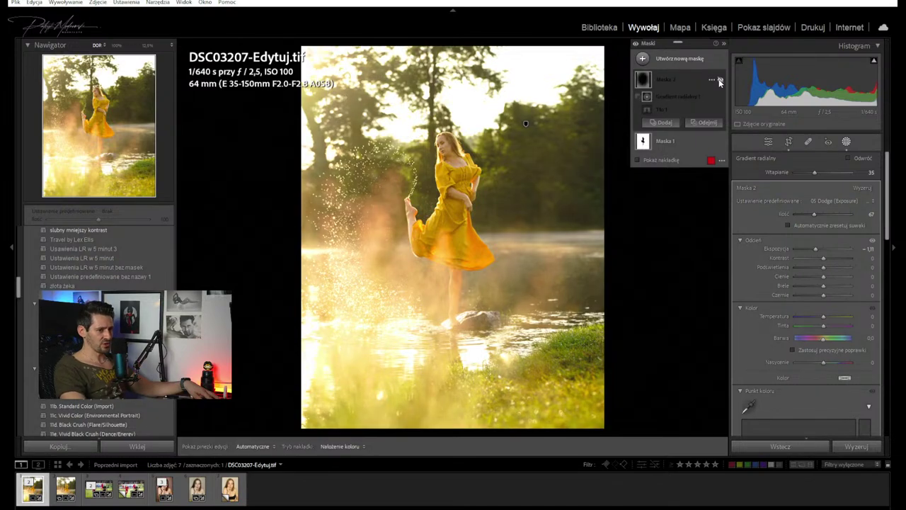
{"action": "left_click", "coordinate": [720, 80]}
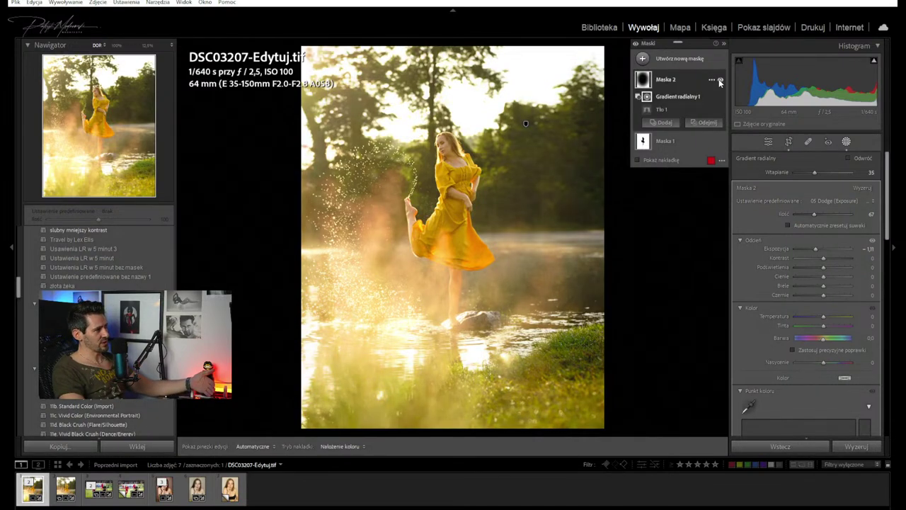
{"action": "left_click", "coordinate": [720, 80]}
{"action": "left_click", "coordinate": [720, 80]}
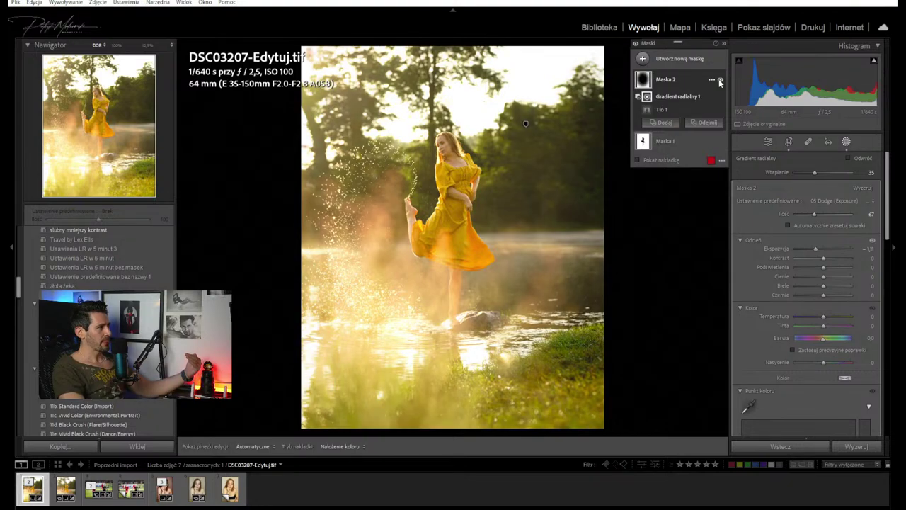
{"action": "left_click", "coordinate": [720, 80]}
{"action": "left_click", "coordinate": [720, 80]}
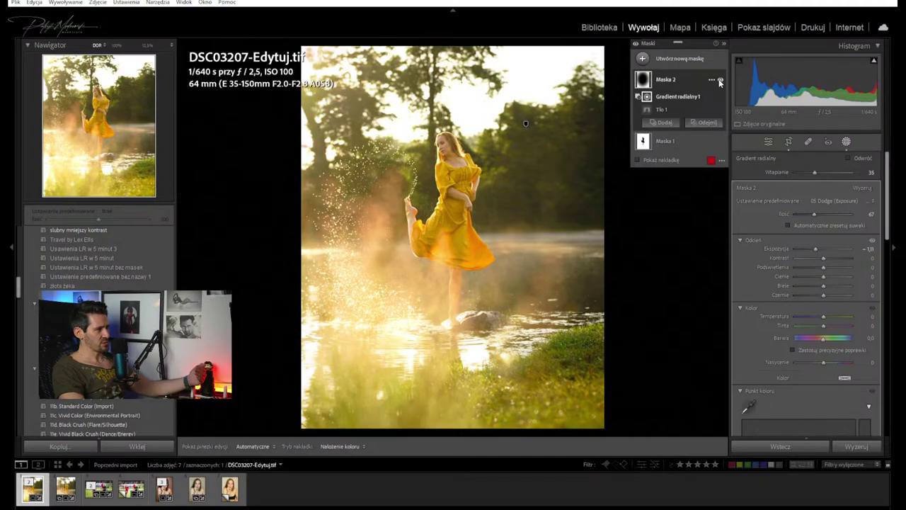
{"action": "left_click", "coordinate": [720, 80]}
{"action": "left_click", "coordinate": [658, 140]}
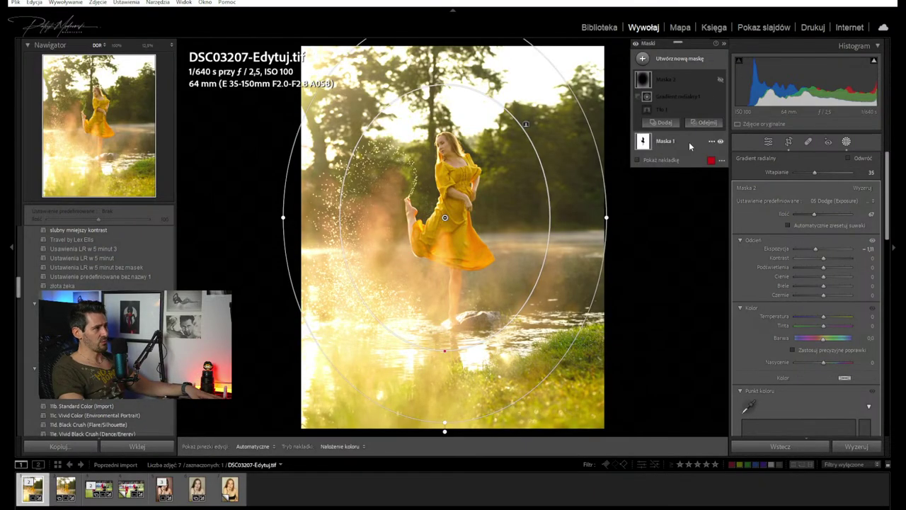
{"action": "left_click", "coordinate": [720, 80]}
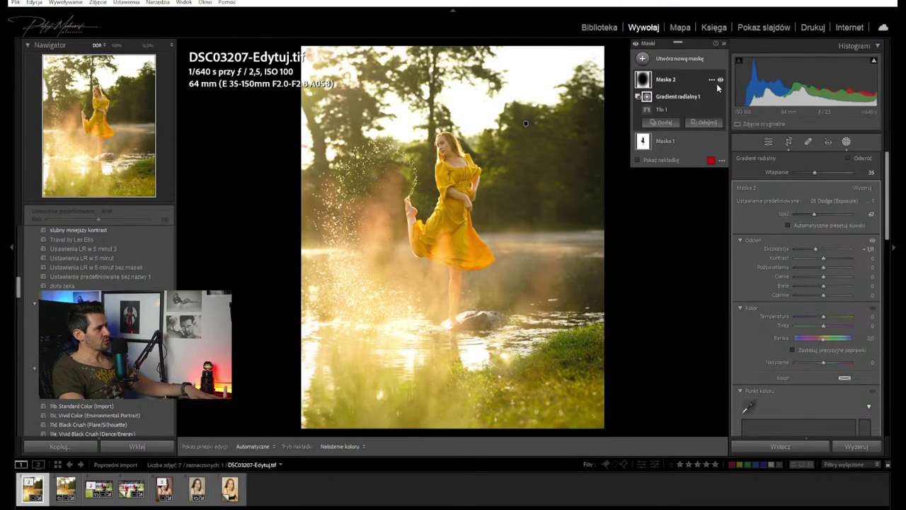
{"action": "left_click", "coordinate": [721, 80]}
{"action": "left_click", "coordinate": [720, 80]}
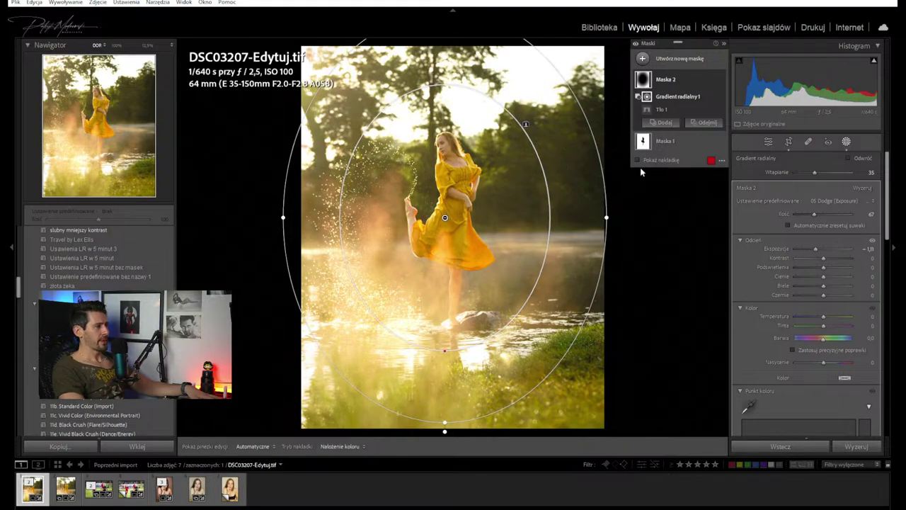
Subtract the photo's right edge from the second background mask with a size 24 brush, and compare the mask hidden and shown
{"action": "left_click", "coordinate": [708, 123]}
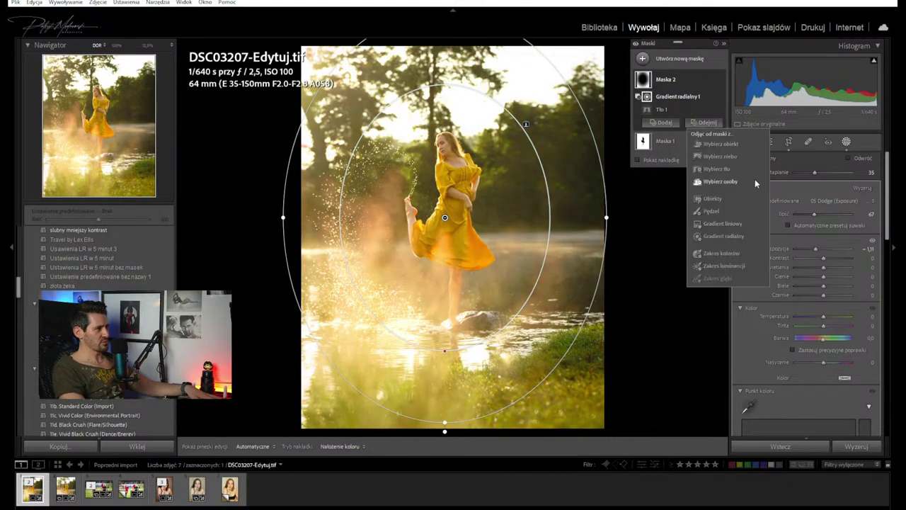
{"action": "left_click", "coordinate": [731, 211]}
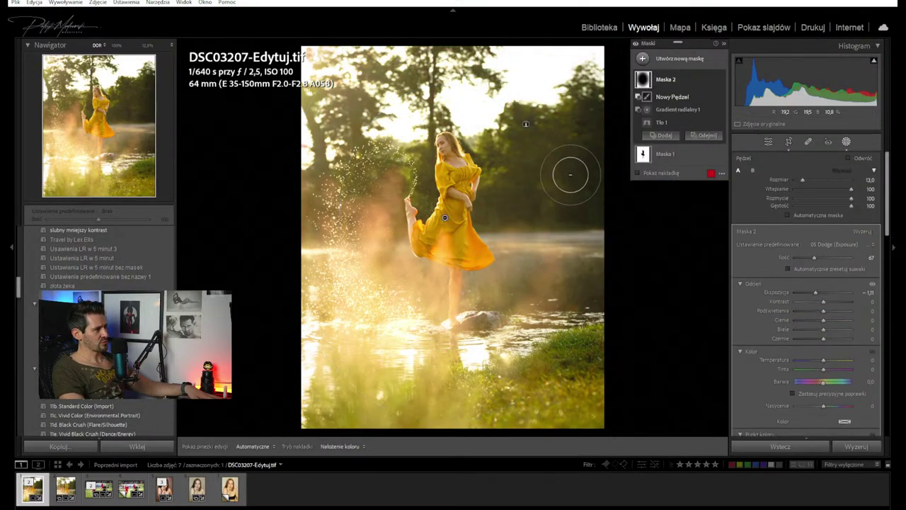
{"action": "scroll", "coordinate": [540, 177], "scroll_direction": "down", "scroll_amount": 1}
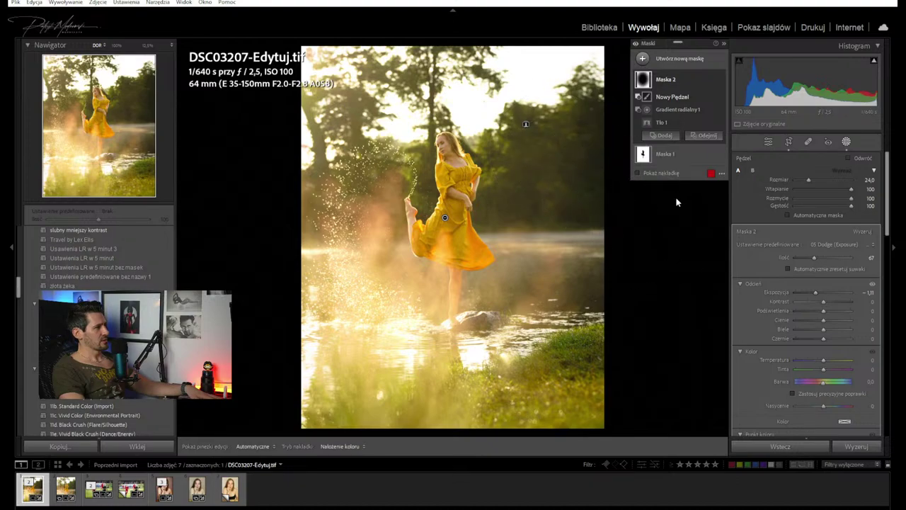
{"action": "left_click", "coordinate": [664, 175]}
{"action": "key", "text": "h"}
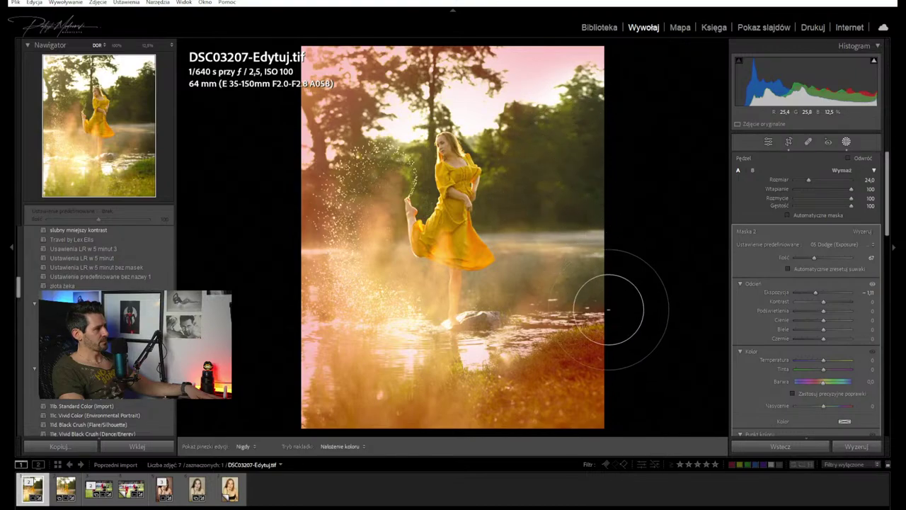
{"action": "mouse_move", "coordinate": [608, 320]}
{"action": "left_mouse_down"}
{"action": "mouse_move", "coordinate": [543, 344]}
{"action": "mouse_move", "coordinate": [572, 333]}
{"action": "left_mouse_up"}
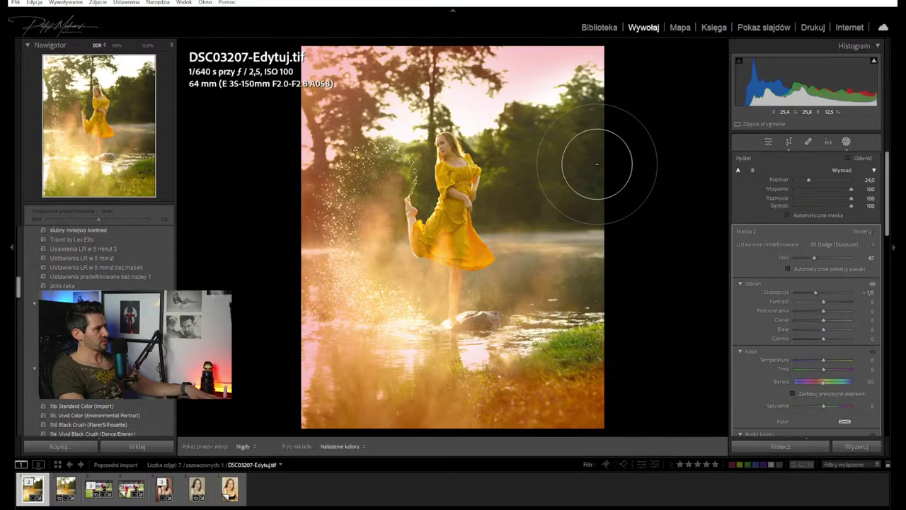
{"action": "key", "text": "h"}
{"action": "left_click", "coordinate": [653, 174]}
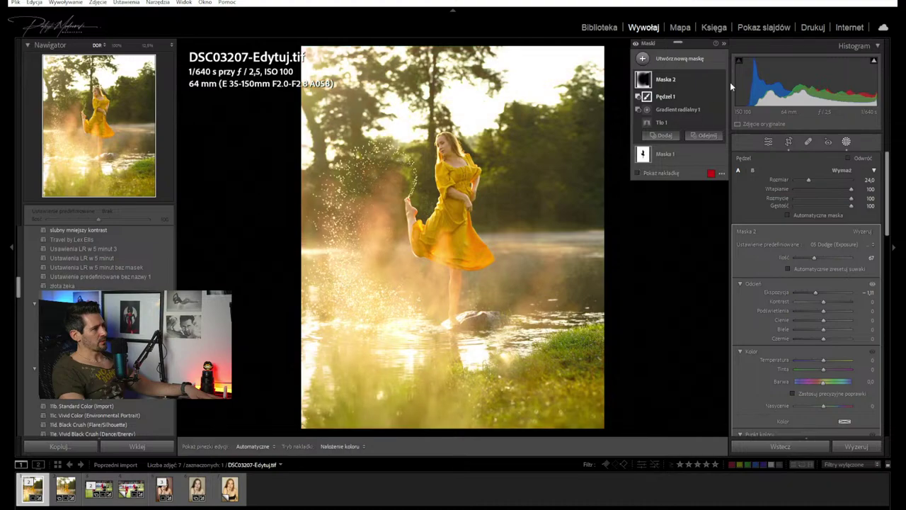
{"action": "left_click", "coordinate": [721, 80]}
{"action": "left_click", "coordinate": [721, 80]}
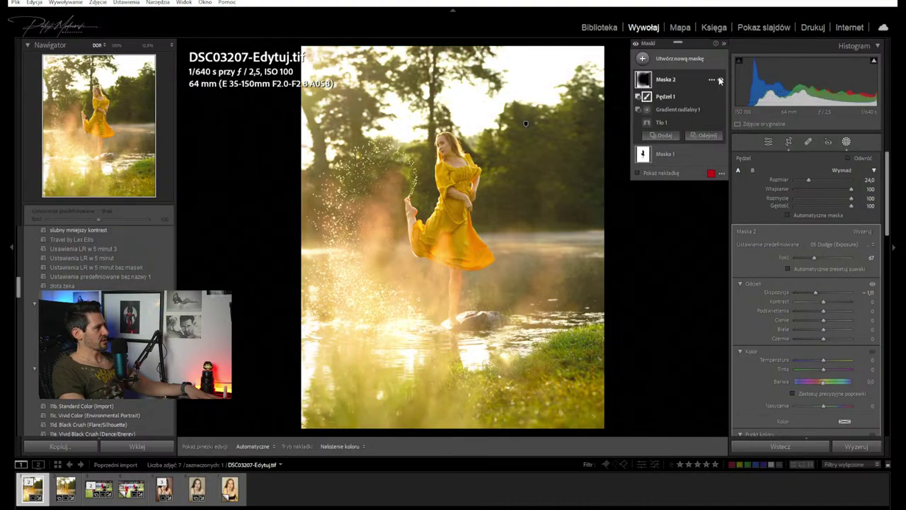
{"action": "left_click", "coordinate": [720, 80]}
{"action": "left_click", "coordinate": [720, 81]}
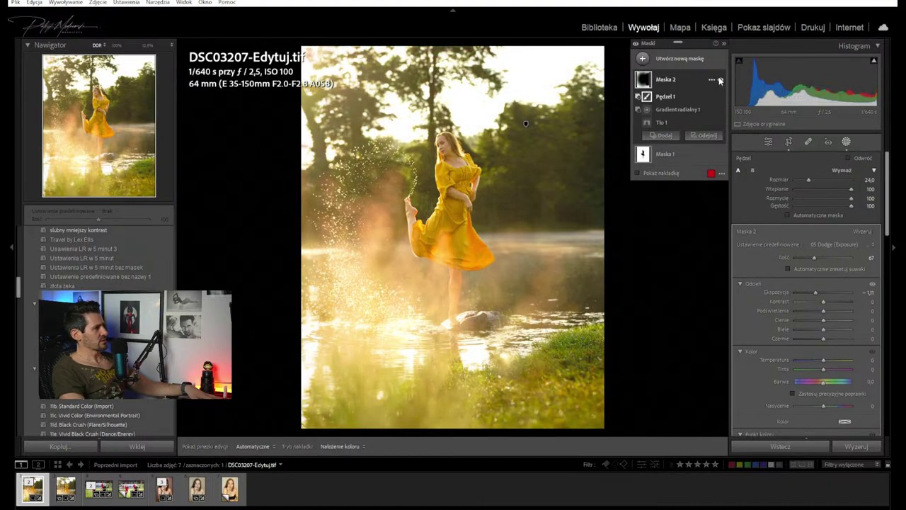
{"action": "left_click", "coordinate": [720, 81]}
{"action": "left_click", "coordinate": [720, 80]}
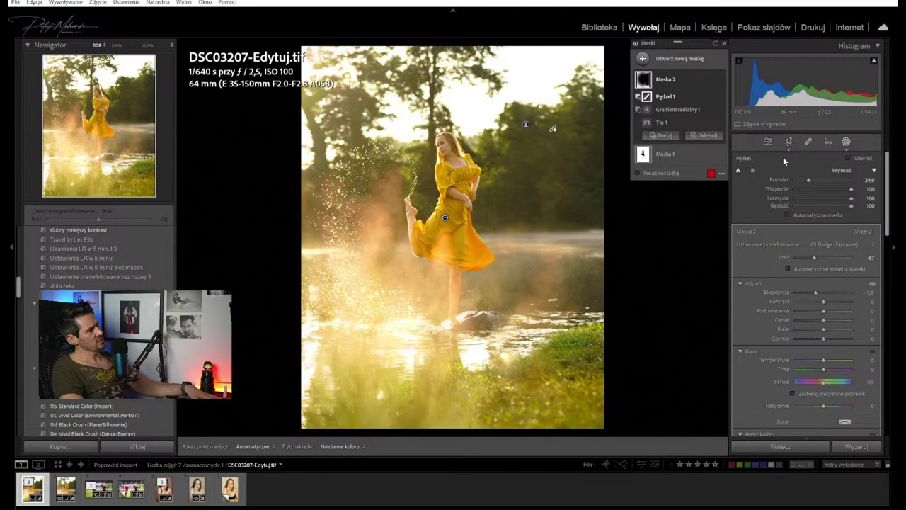
Add a linear gradient mask from the photo's right edge to the woman, with exposure -0.17 and highlights -55
{"action": "left_click", "coordinate": [647, 61]}
{"action": "left_click", "coordinate": [695, 169]}
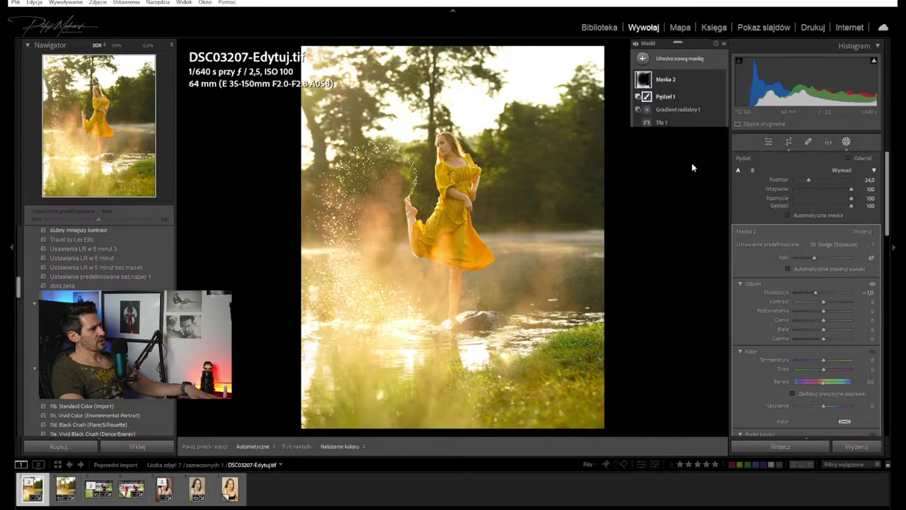
{"action": "left_click_drag", "start_coordinate": [601, 229], "coordinate": [441, 229]}
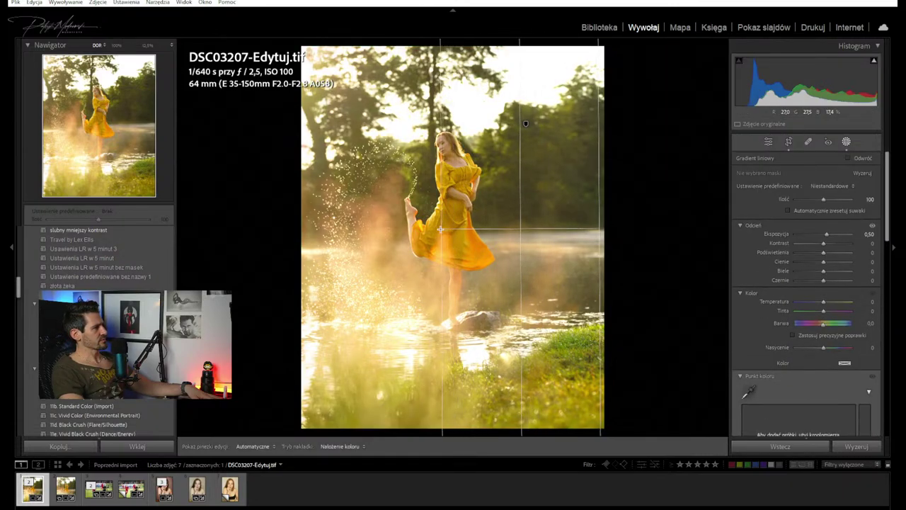
{"action": "double_click", "coordinate": [825, 235]}
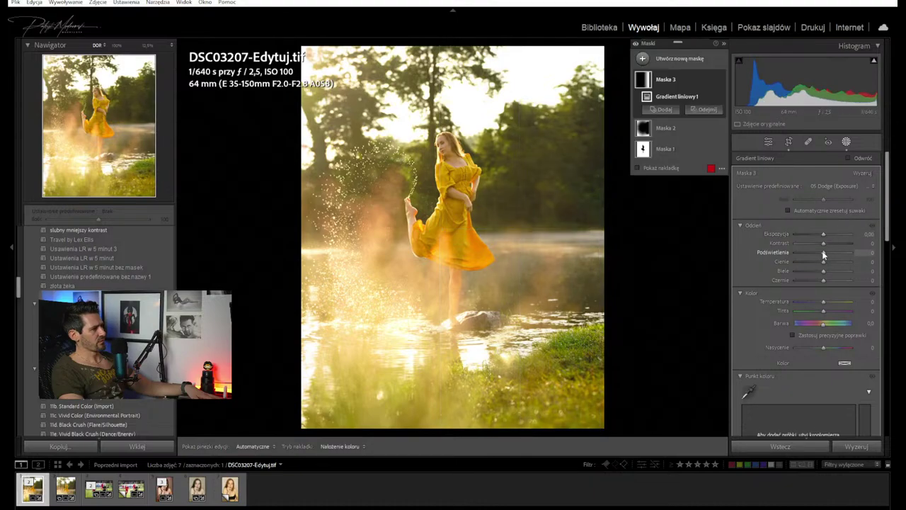
{"action": "mouse_move", "coordinate": [824, 253]}
{"action": "left_mouse_down"}
{"action": "mouse_move", "coordinate": [802, 253]}
{"action": "mouse_move", "coordinate": [823, 235]}
{"action": "left_mouse_up"}
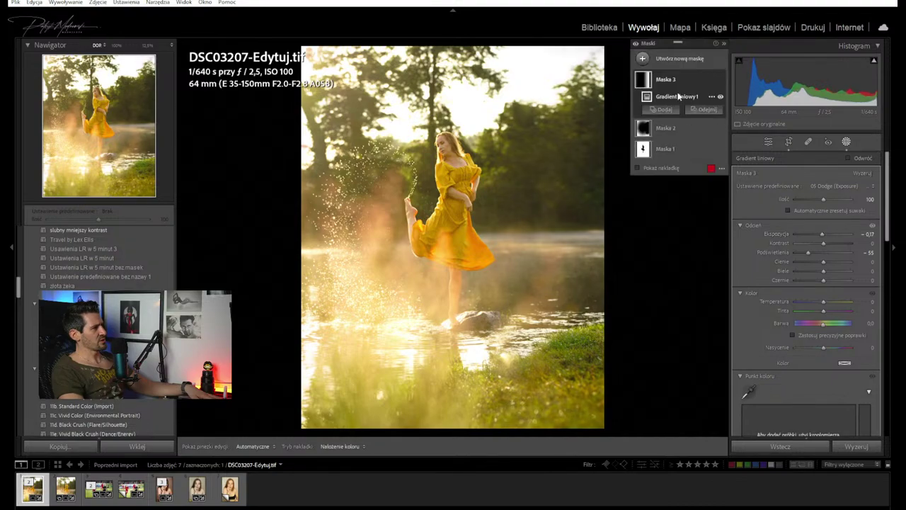
Duplicate the linear gradient mask, move the slightly tilted copy over the photo's left side, and set its exposure to -0.71
{"action": "right_click", "coordinate": [680, 82]}
{"action": "left_click", "coordinate": [722, 140]}
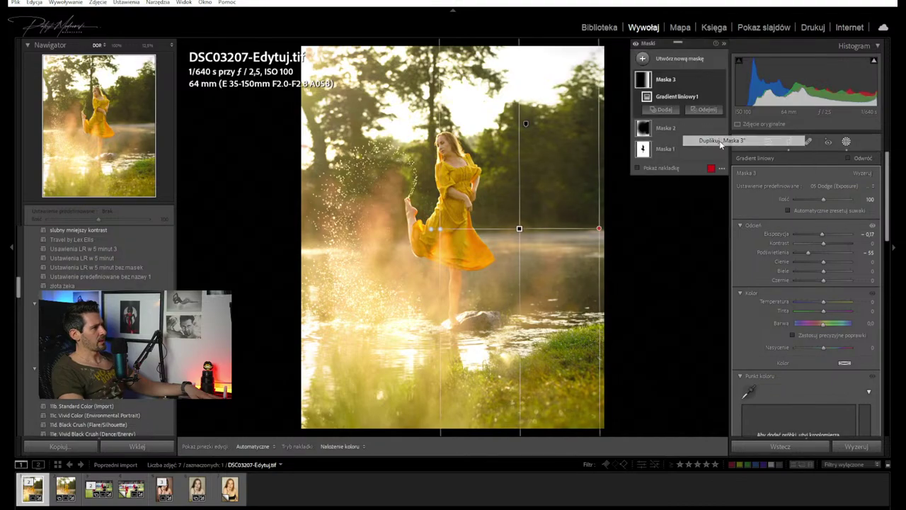
{"action": "left_click_drag", "start_coordinate": [521, 230], "coordinate": [381, 228]}
{"action": "mouse_move", "coordinate": [380, 292]}
{"action": "left_mouse_down"}
{"action": "mouse_move", "coordinate": [360, 293]}
{"action": "mouse_move", "coordinate": [377, 293]}
{"action": "left_mouse_up"}
{"action": "left_click_drag", "start_coordinate": [381, 228], "coordinate": [360, 219]}
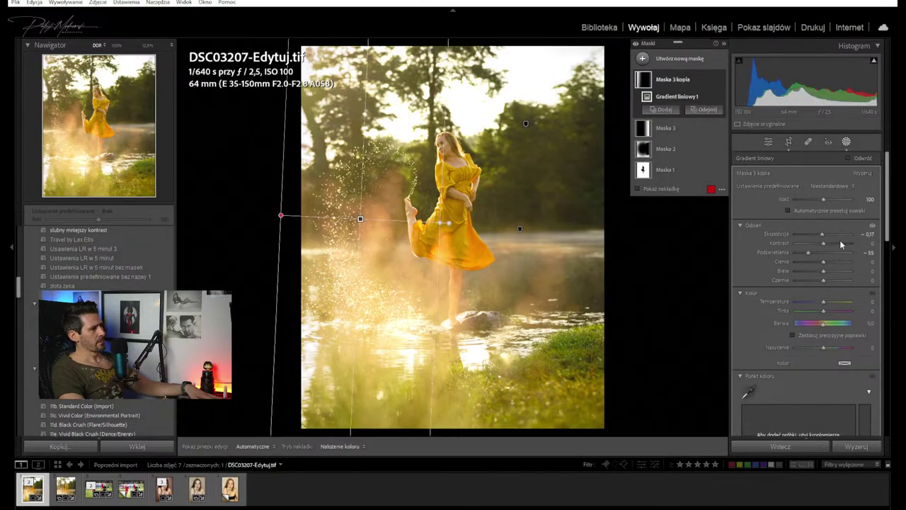
{"action": "left_click_drag", "start_coordinate": [822, 234], "coordinate": [817, 230]}
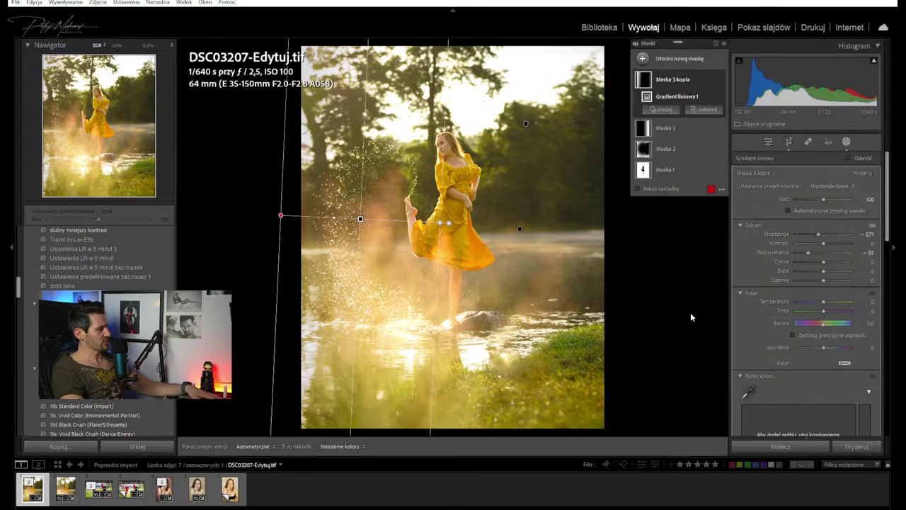
Shift the crop slightly so the woman stands a little farther right in the frame, and check the crop outline again
{"action": "key", "text": "r"}
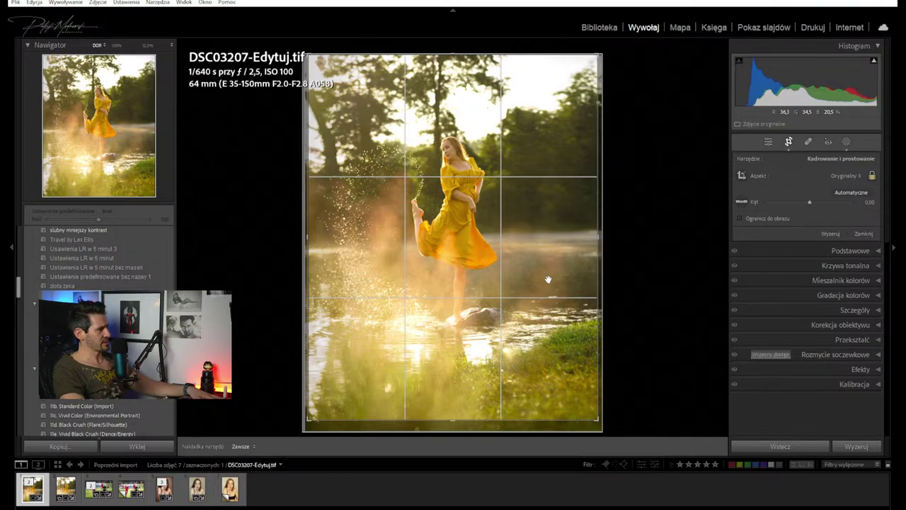
{"action": "key", "text": "r"}
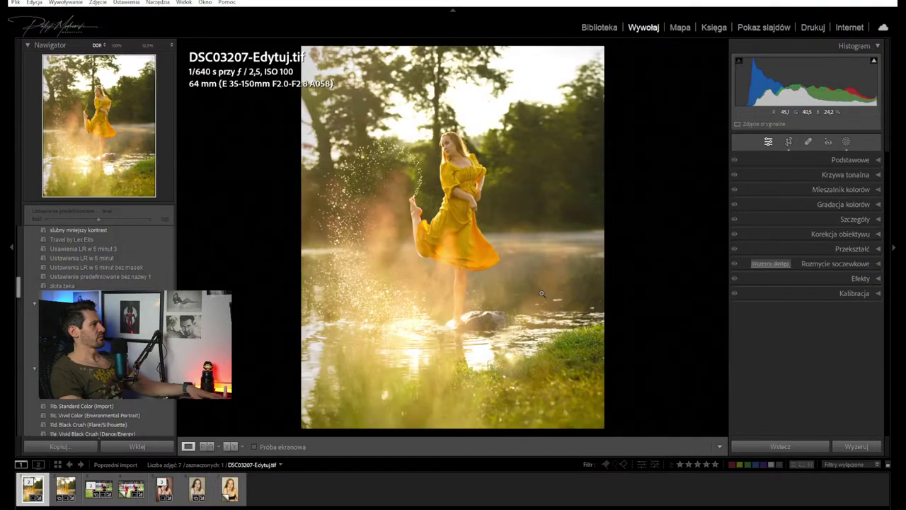
{"action": "key", "text": "r"}
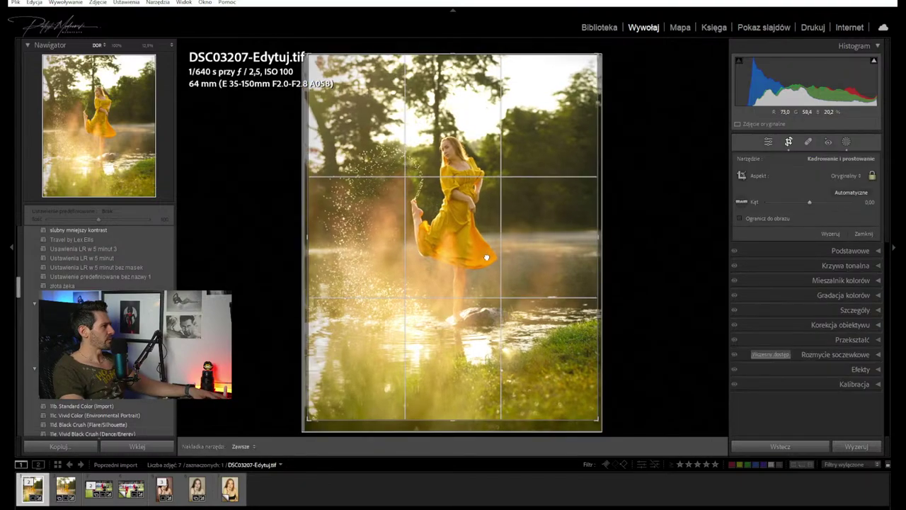
{"action": "key", "text": "r"}
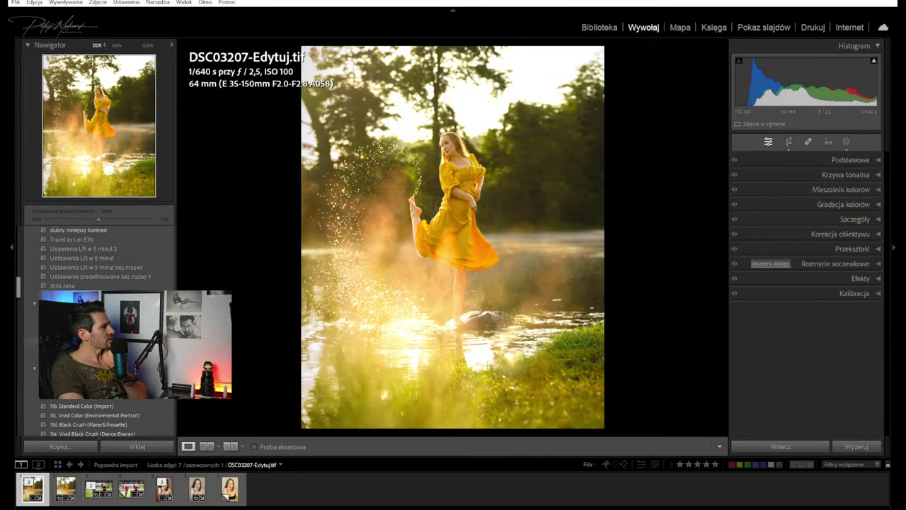
Apply the 00d. Dust Correction Curve preset and inspect the woman's face and the sky above her at 100%
{"action": "left_click", "coordinate": [99, 341]}
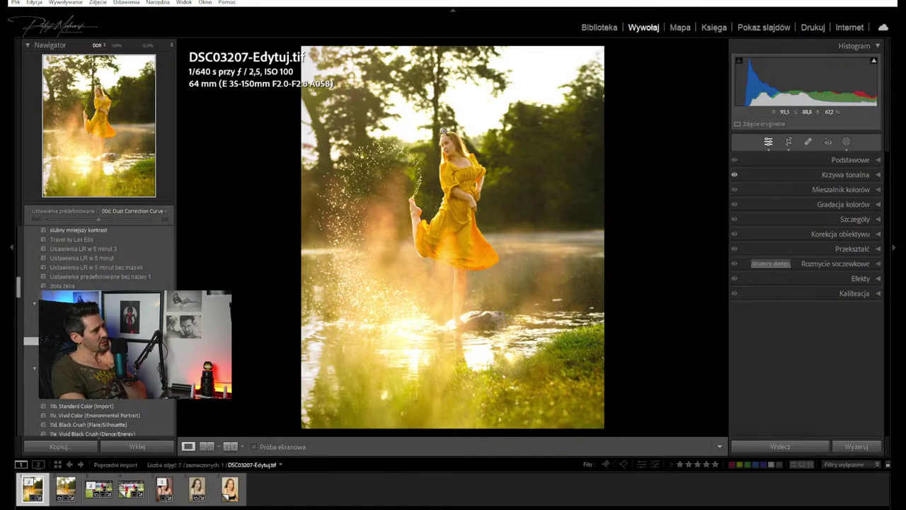
{"action": "left_click_drag", "start_coordinate": [443, 131], "coordinate": [459, 219]}
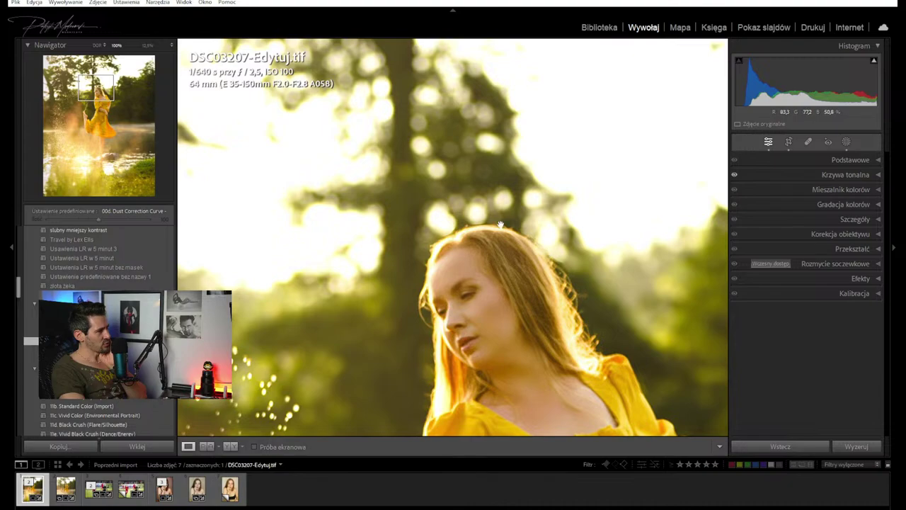
{"action": "left_click_drag", "start_coordinate": [400, 254], "coordinate": [404, 352]}
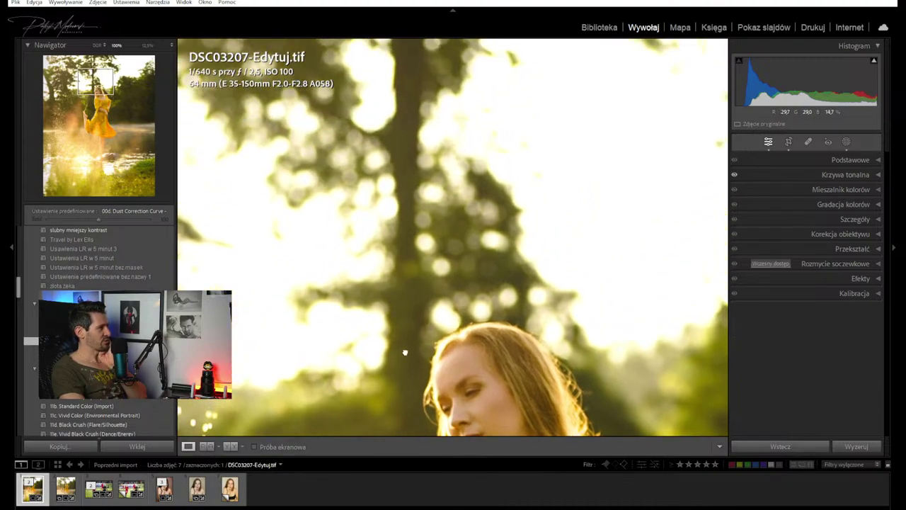
{"action": "left_click", "coordinate": [404, 351]}
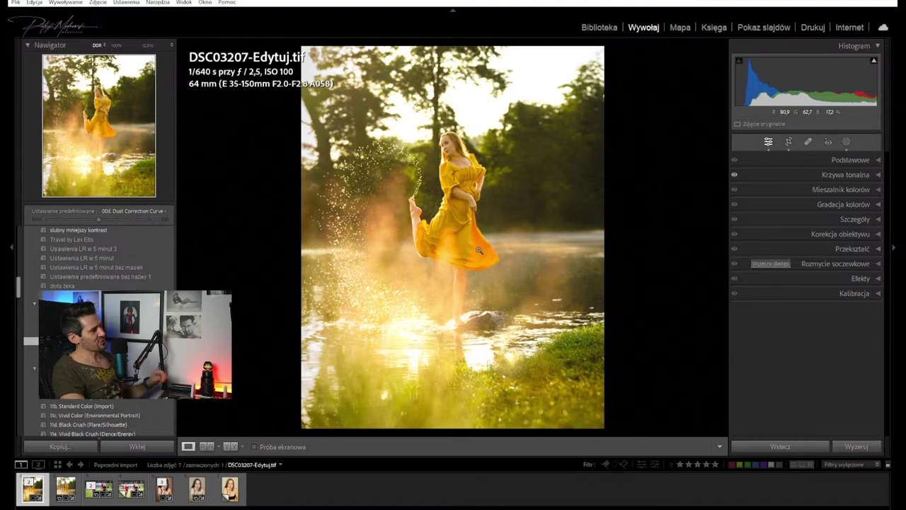
Browse the colour and black-and-white presets, including the Lex Ellis and Ilford HPS ones, previewing them on the photo
{"action": "scroll", "coordinate": [99, 326], "scroll_direction": "down", "scroll_amount": 5}
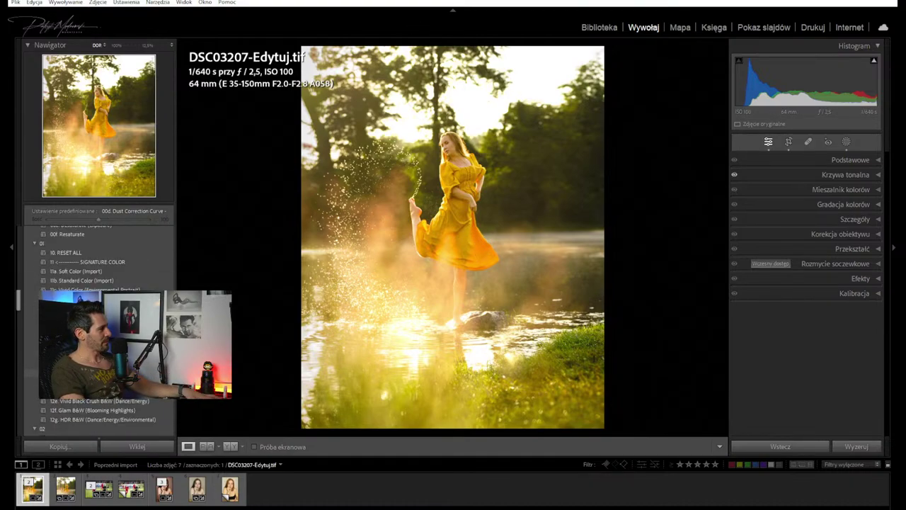
{"action": "scroll", "coordinate": [99, 326], "scroll_direction": "down", "scroll_amount": 5}
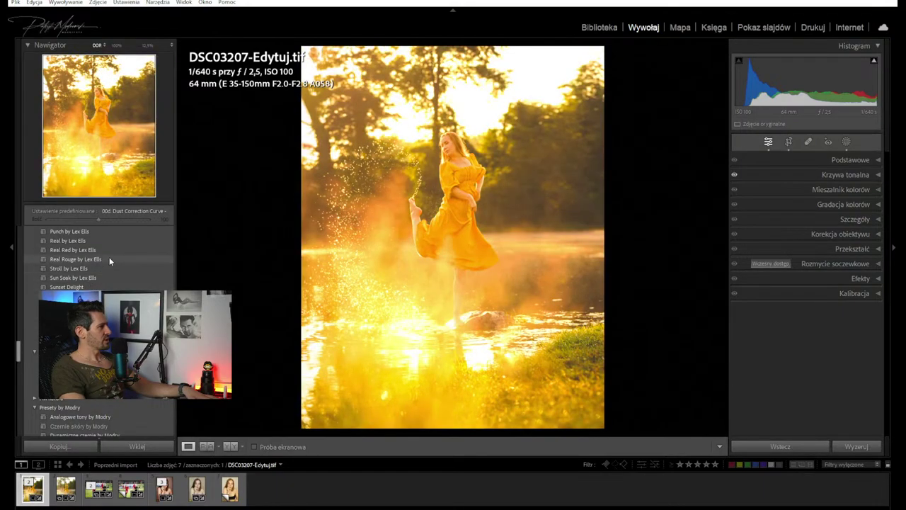
{"action": "scroll", "coordinate": [110, 262], "scroll_direction": "up", "scroll_amount": 3}
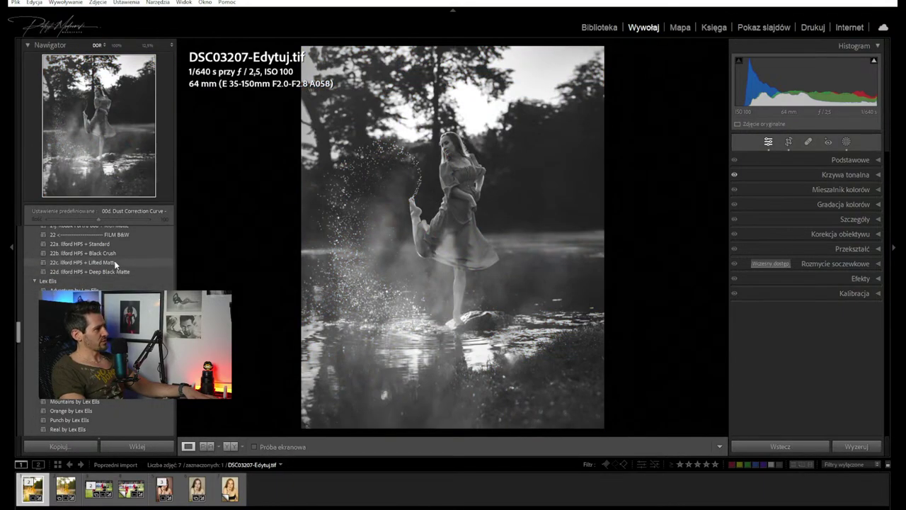
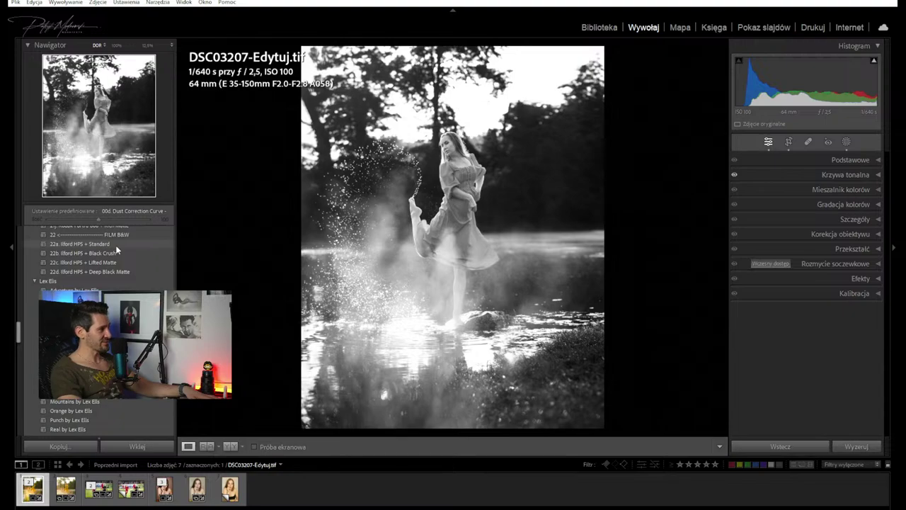
Create a virtual copy of DSC03207-Edytuj.tif and apply the 22a. Ilford HPS + Standard preset to it
{"action": "right_click", "coordinate": [31, 497]}
{"action": "left_click", "coordinate": [78, 370]}
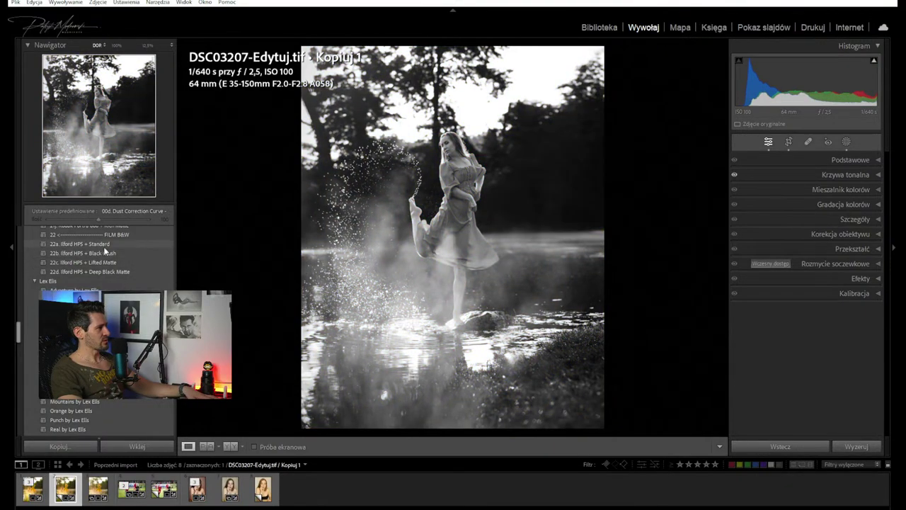
{"action": "left_click", "coordinate": [103, 247]}
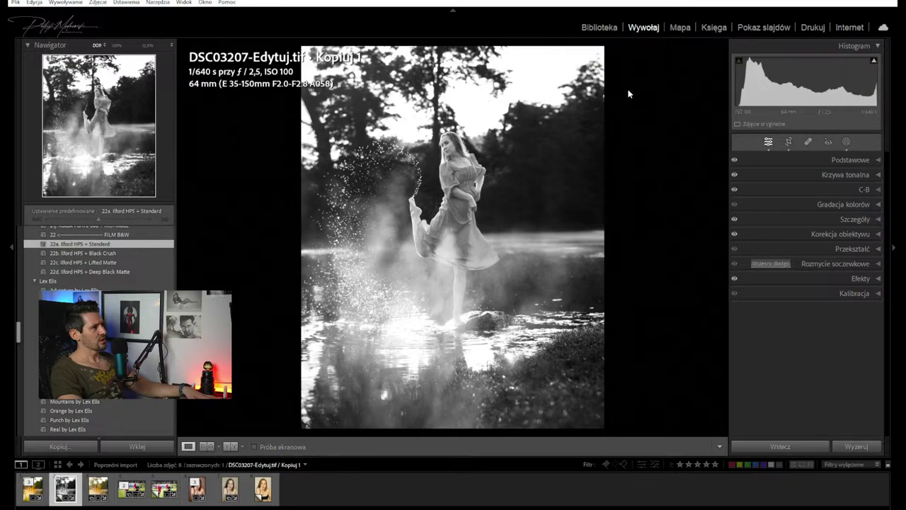
Add a linear gradient mask fading down from the sky to the woman's shoulders, with exposure 0, texture -100 and clarity -100
{"action": "left_click", "coordinate": [847, 141]}
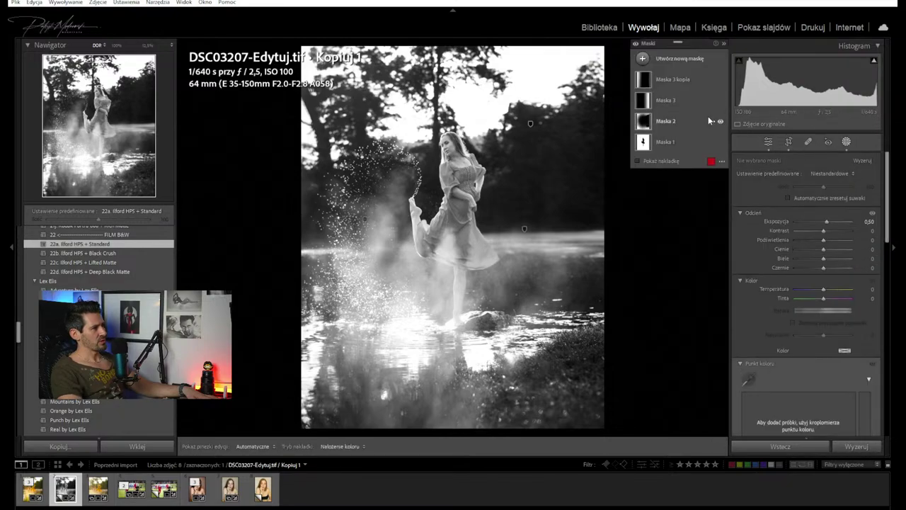
{"action": "left_click", "coordinate": [643, 59]}
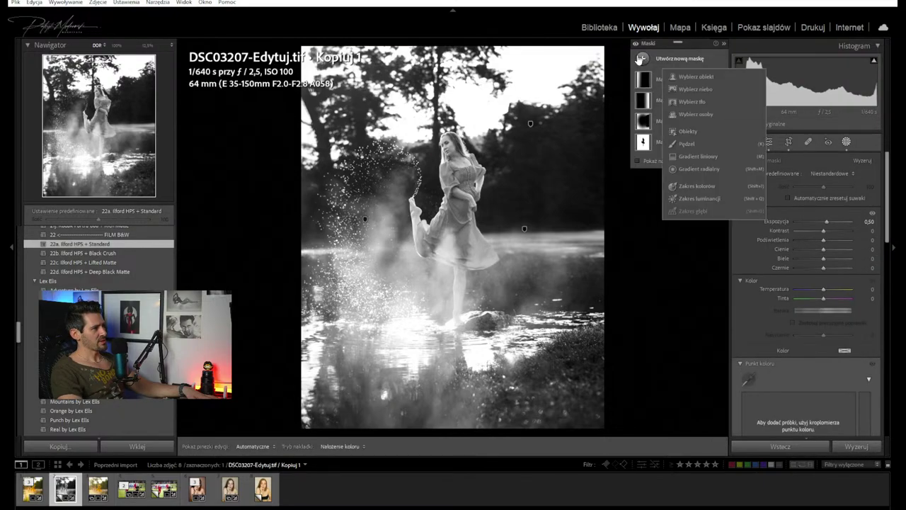
{"action": "left_click", "coordinate": [707, 157]}
{"action": "left_click_drag", "start_coordinate": [456, 92], "coordinate": [454, 160]}
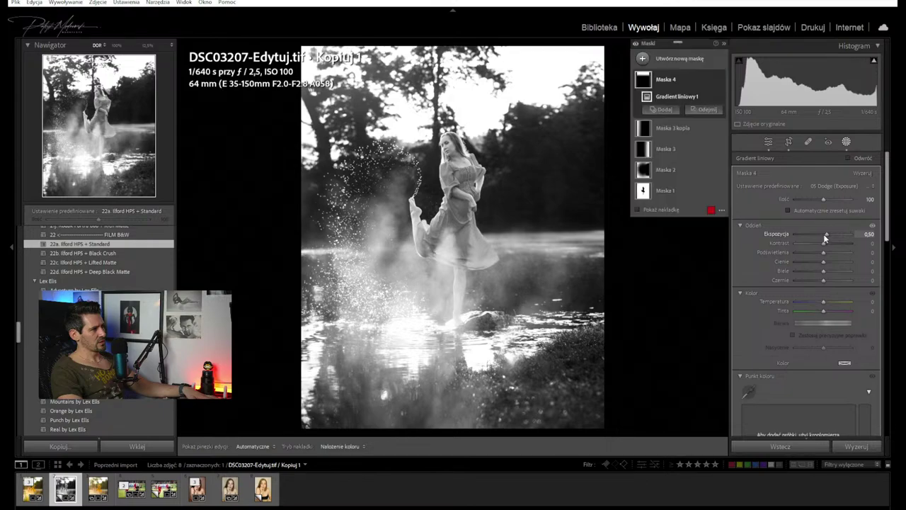
{"action": "scroll", "coordinate": [827, 282], "scroll_direction": "down", "scroll_amount": 5}
{"action": "left_click_drag", "start_coordinate": [824, 352], "coordinate": [770, 361]}
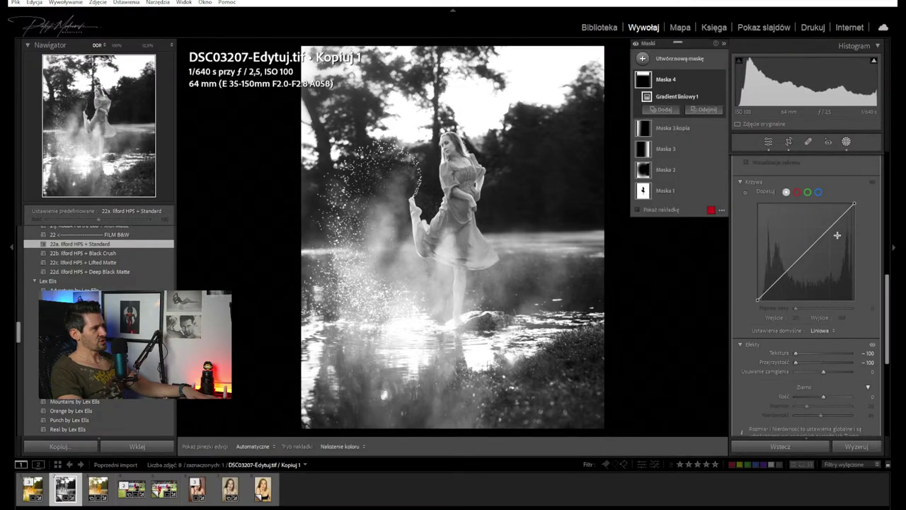
Lower the sky gradient mask's contrast to -100 and its exposure to -0.30
{"action": "scroll", "coordinate": [834, 251], "scroll_direction": "up", "scroll_amount": 5}
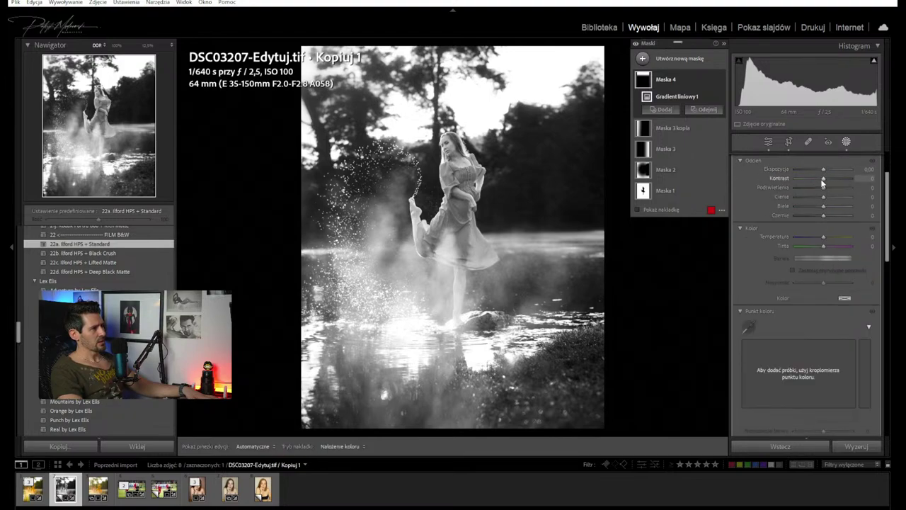
{"action": "left_click_drag", "start_coordinate": [823, 177], "coordinate": [772, 176]}
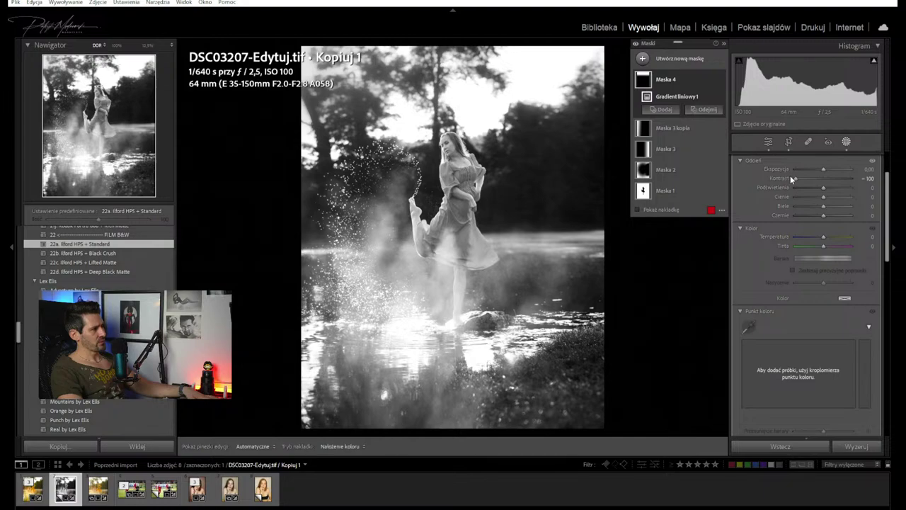
{"action": "mouse_move", "coordinate": [538, 235]}
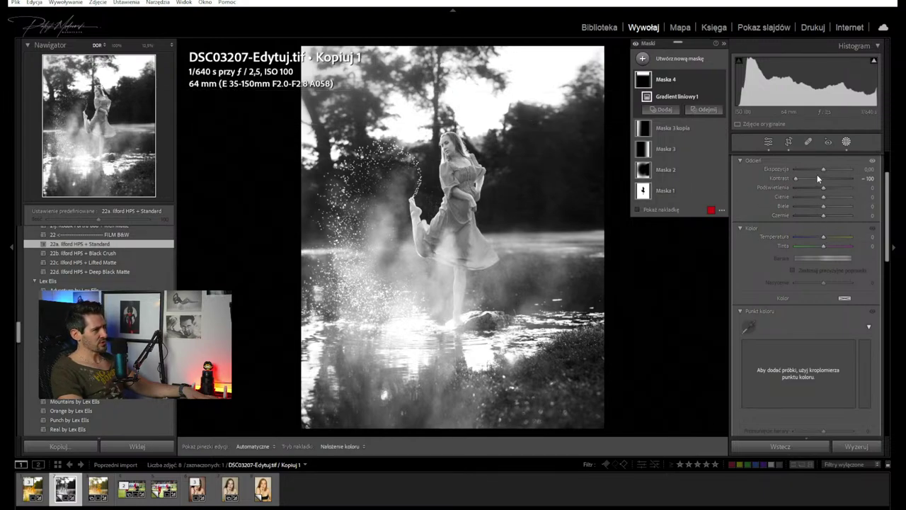
{"action": "left_click_drag", "start_coordinate": [822, 169], "coordinate": [819, 171]}
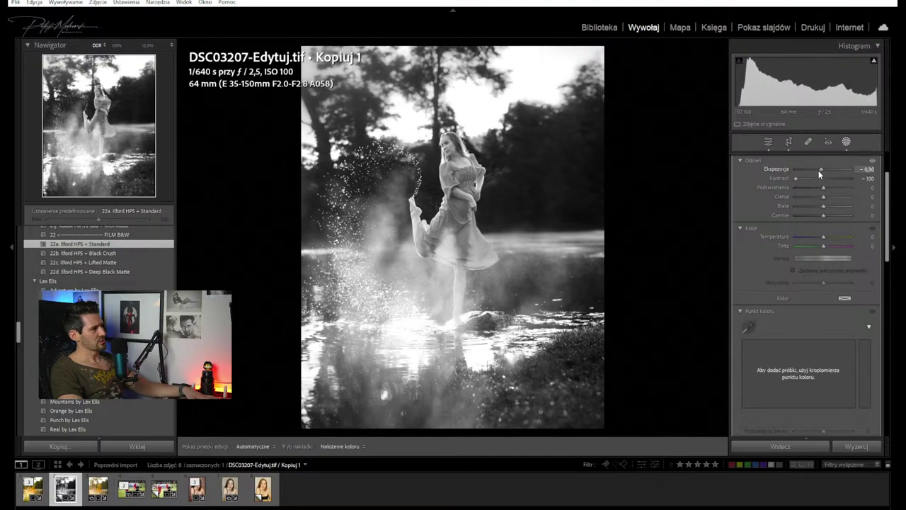
Set the sky gradient mask's dehaze to 61 and its sharpness to -100
{"action": "scroll", "coordinate": [820, 251], "scroll_direction": "down", "scroll_amount": 5}
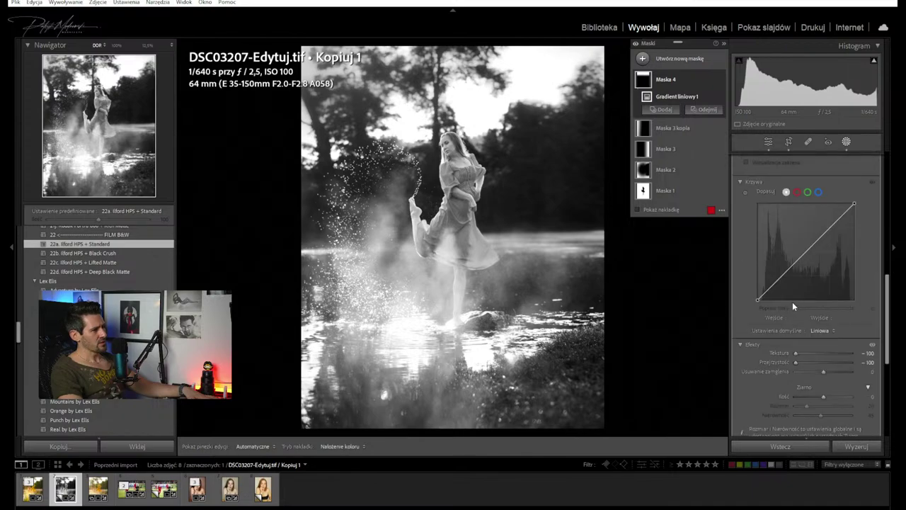
{"action": "scroll", "coordinate": [814, 307], "scroll_direction": "down", "scroll_amount": 4}
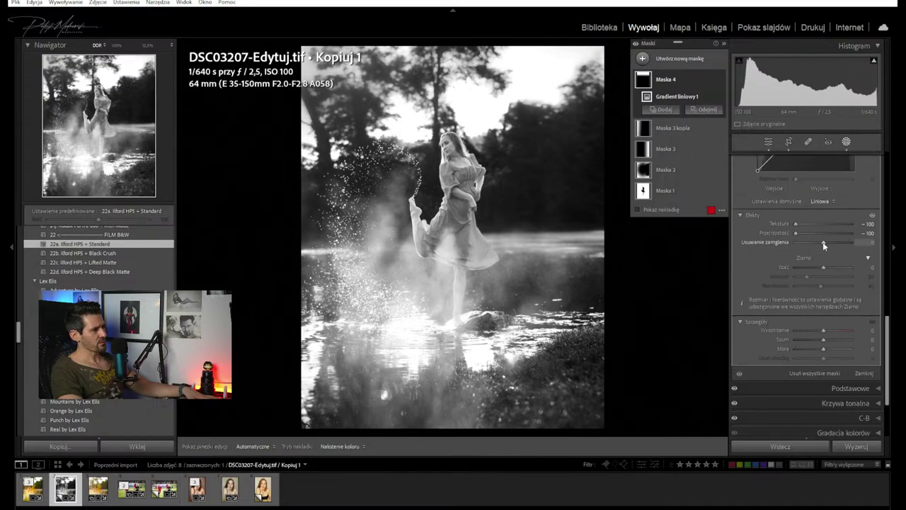
{"action": "left_click_drag", "start_coordinate": [823, 243], "coordinate": [840, 250]}
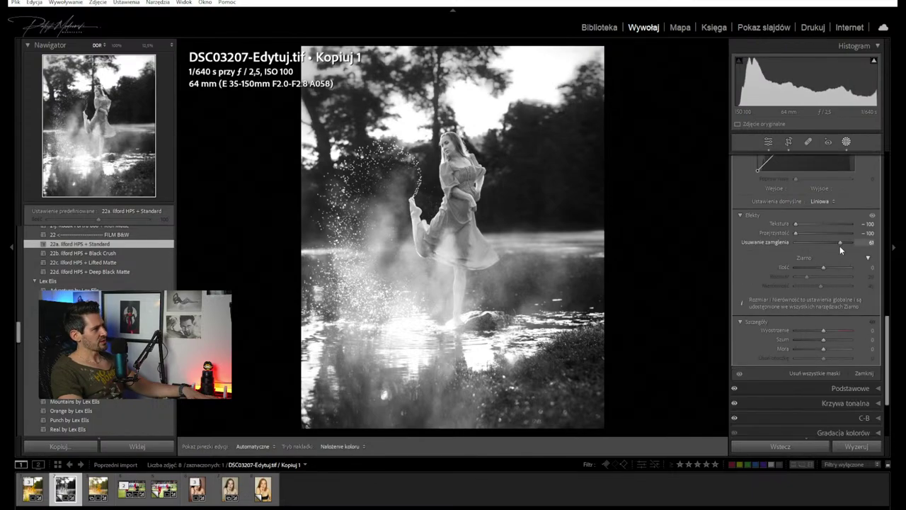
{"action": "scroll", "coordinate": [816, 293], "scroll_direction": "down", "scroll_amount": 2}
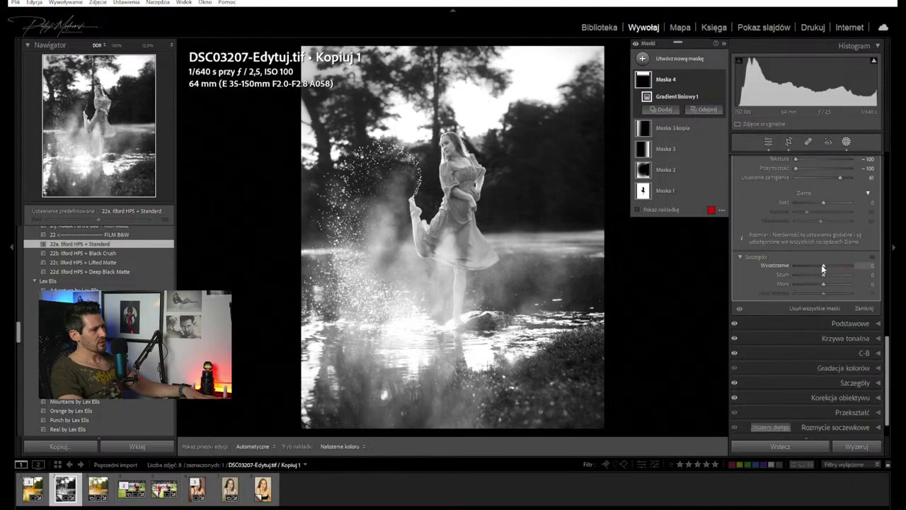
{"action": "left_click_drag", "start_coordinate": [824, 267], "coordinate": [763, 268]}
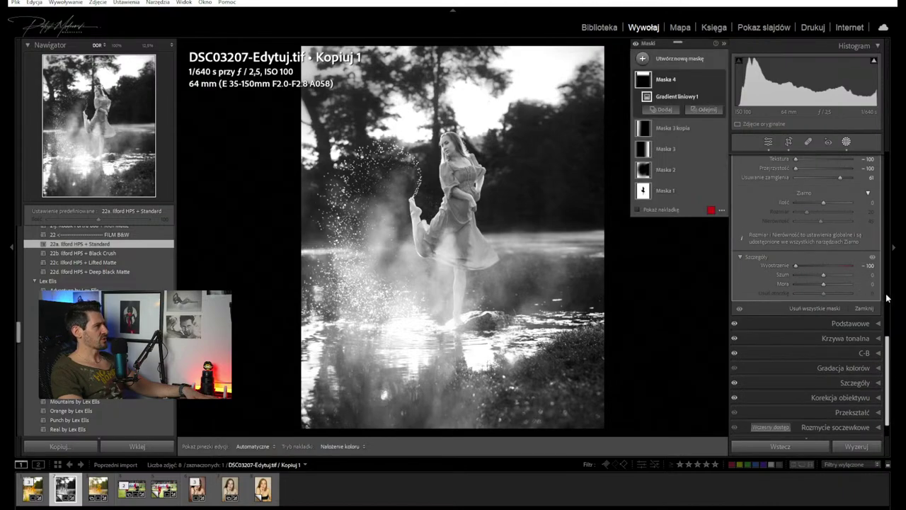
Duplicate Maska 4 and reposition the copy's gradient, tilted and flipped, so it covers the grass and water in the foreground
{"action": "right_click", "coordinate": [684, 82]}
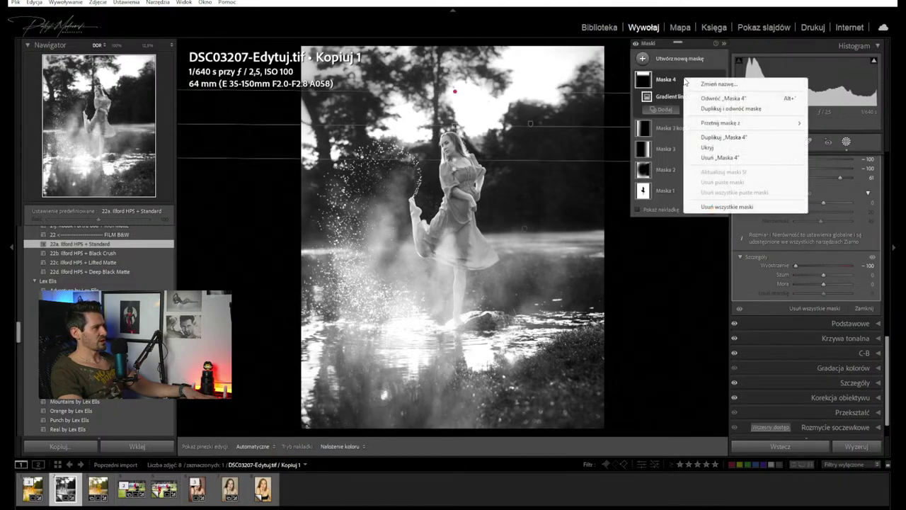
{"action": "left_click", "coordinate": [711, 138]}
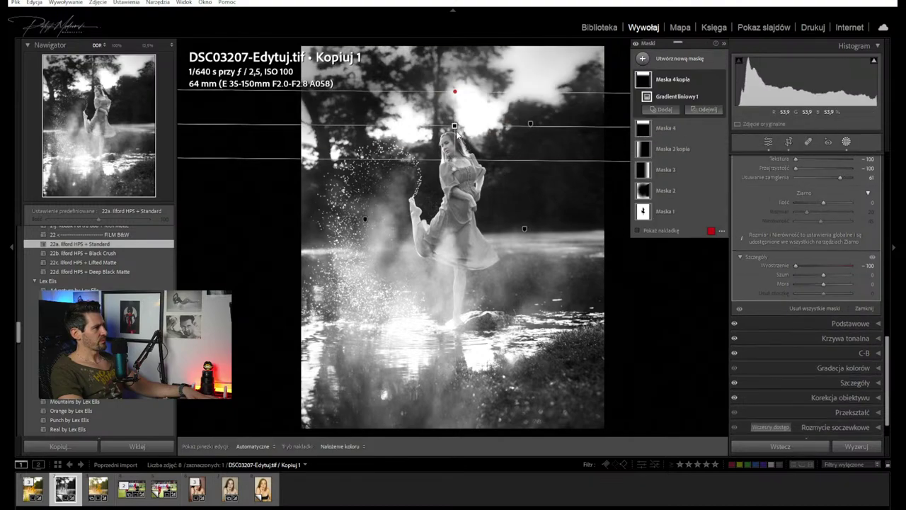
{"action": "left_click_drag", "start_coordinate": [455, 126], "coordinate": [429, 344]}
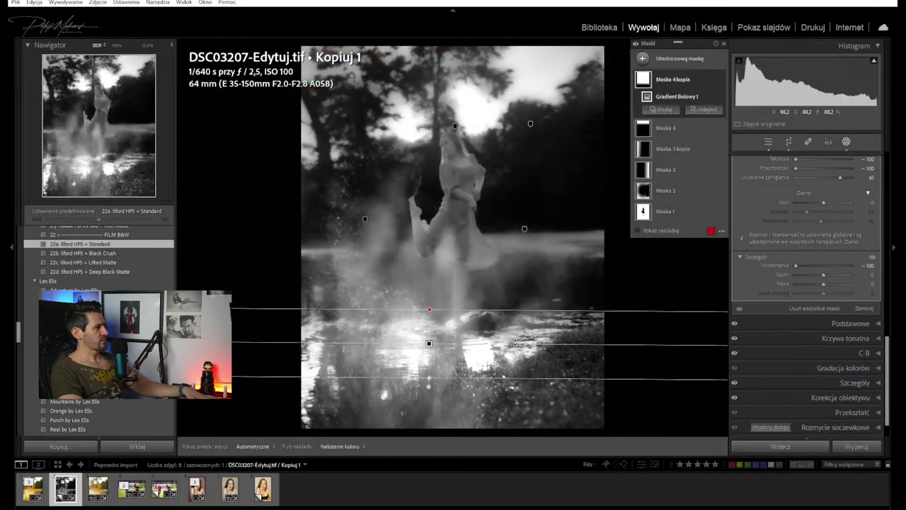
{"action": "left_click_drag", "start_coordinate": [498, 312], "coordinate": [381, 342]}
{"action": "left_click_drag", "start_coordinate": [430, 310], "coordinate": [430, 292]}
{"action": "left_click_drag", "start_coordinate": [428, 335], "coordinate": [482, 374]}
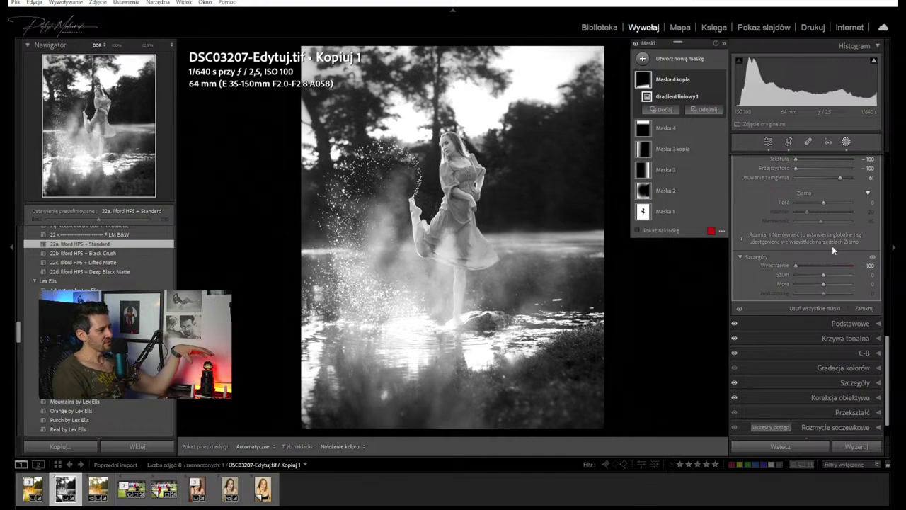
Compare the black-and-white photo with all masks hidden and shown
{"action": "mouse_move", "coordinate": [696, 72]}
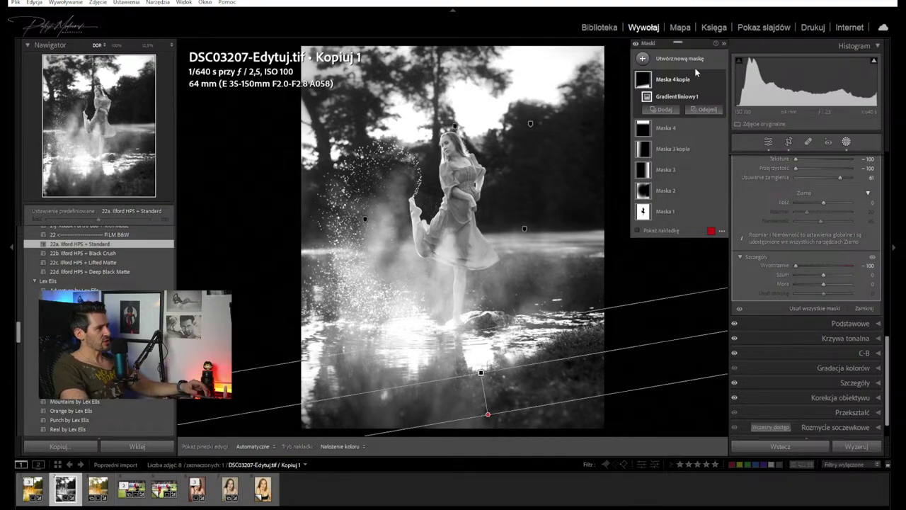
{"action": "left_click", "coordinate": [636, 43]}
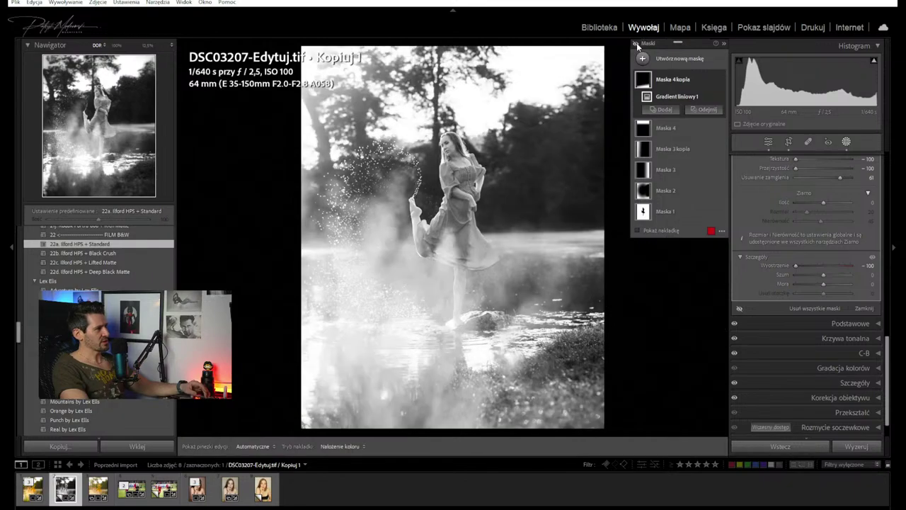
{"action": "left_click", "coordinate": [636, 44]}
{"action": "left_click", "coordinate": [637, 44]}
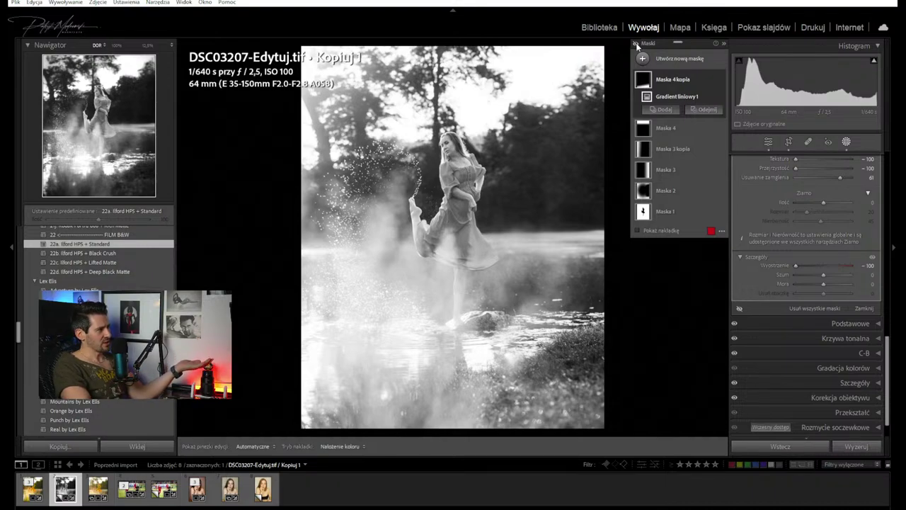
{"action": "left_click", "coordinate": [636, 44]}
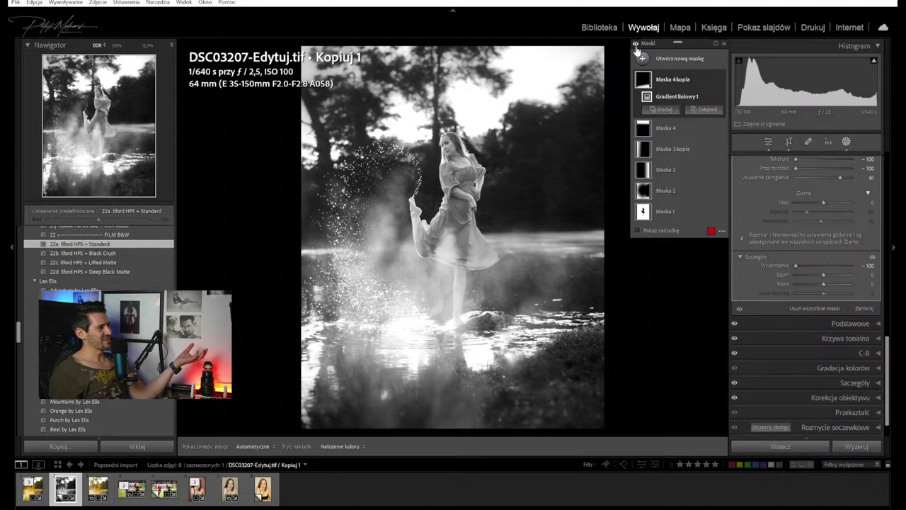
Set the black-and-white copy's overall exposure to +0.23 and its blacks to -11
{"action": "left_click", "coordinate": [844, 143]}
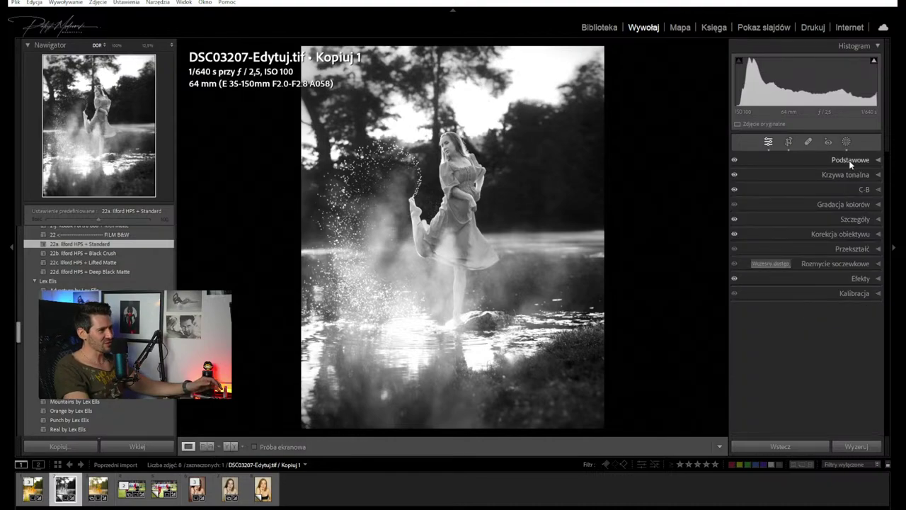
{"action": "left_click", "coordinate": [850, 161]}
{"action": "left_click_drag", "start_coordinate": [822, 254], "coordinate": [823, 254]}
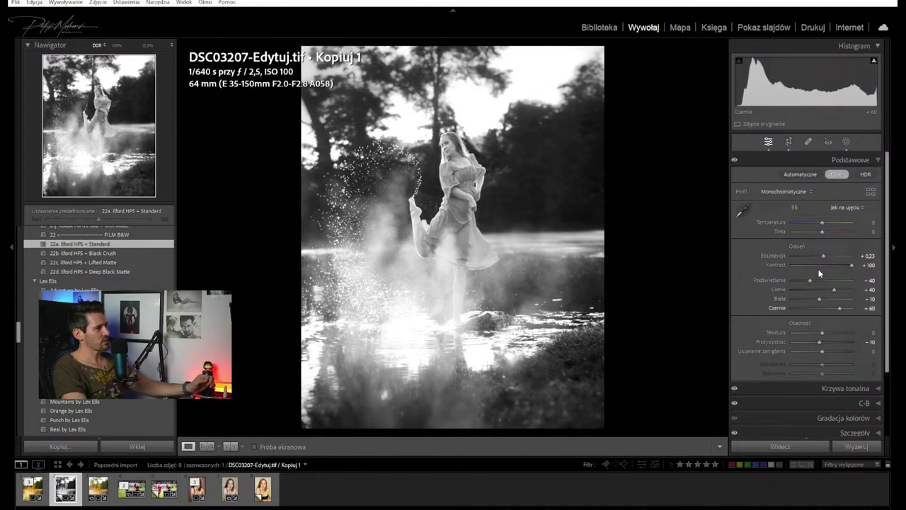
{"action": "key", "text": "backslash"}
{"action": "key", "text": "backslash"}
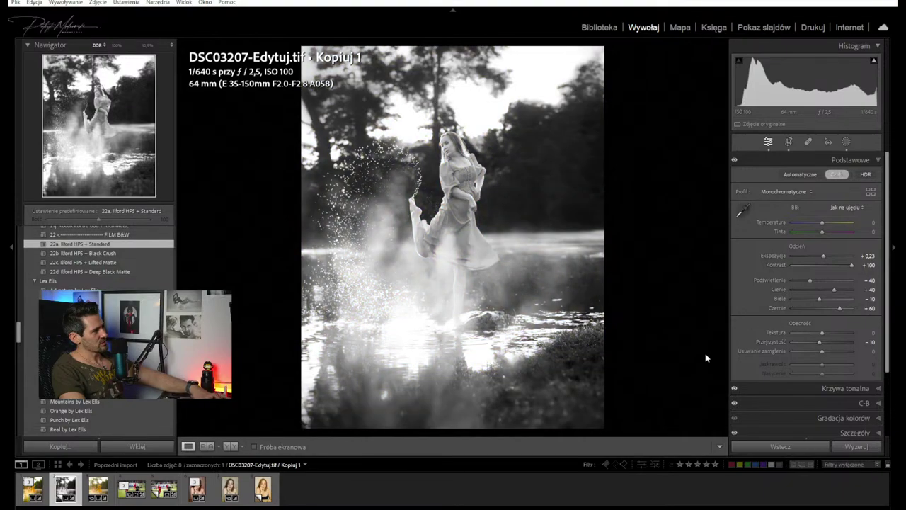
{"action": "left_click_drag", "start_coordinate": [840, 308], "coordinate": [819, 317]}
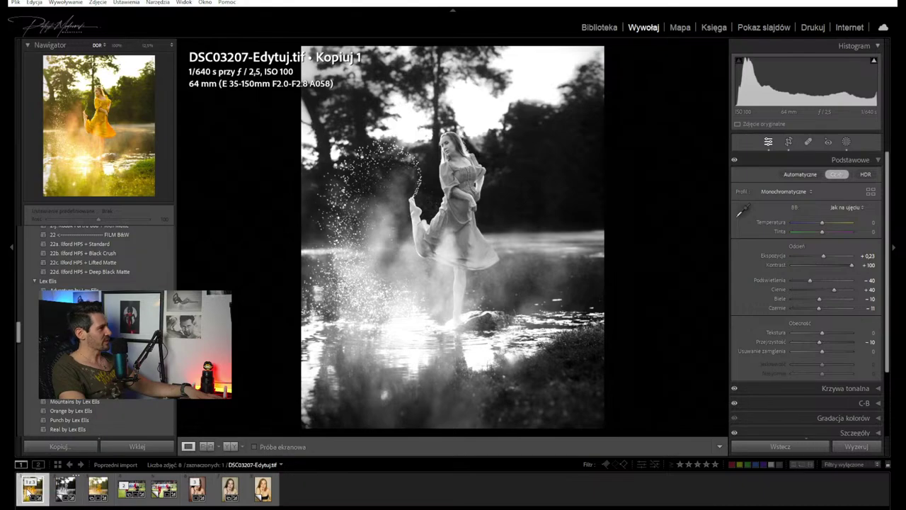
Switch to the colour version DSC03207-Edytuj.tif and apply the Portretowe brązy Modrego preset
{"action": "left_click", "coordinate": [32, 489]}
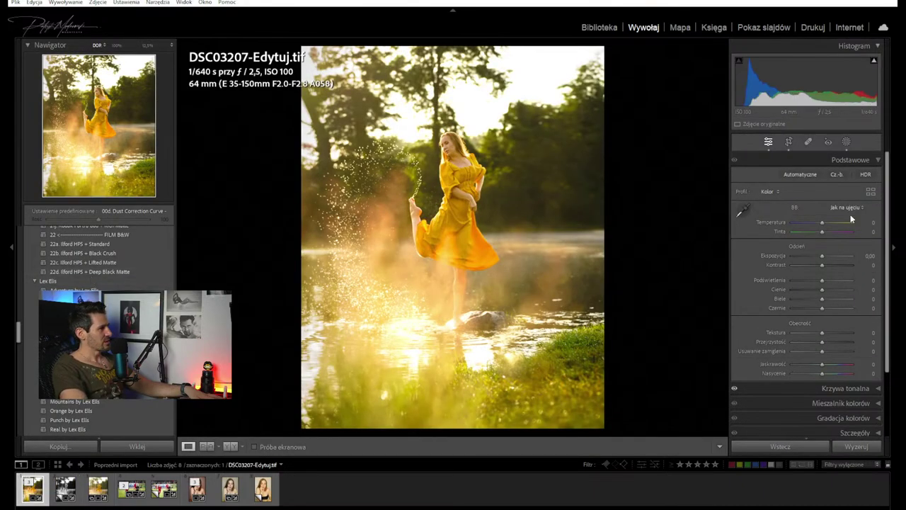
{"action": "scroll", "coordinate": [99, 326], "scroll_direction": "down", "scroll_amount": 5}
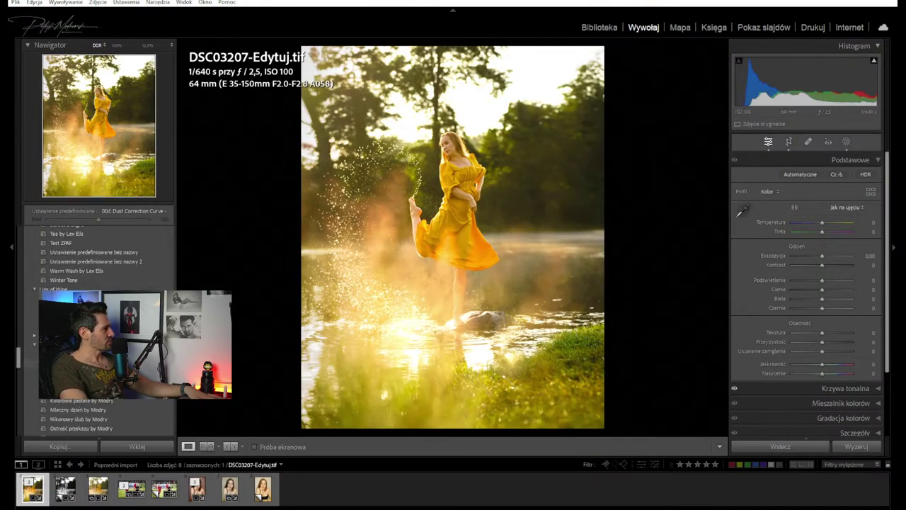
{"action": "scroll", "coordinate": [99, 340], "scroll_direction": "down", "scroll_amount": 5}
{"action": "scroll", "coordinate": [99, 340], "scroll_direction": "up", "scroll_amount": 5}
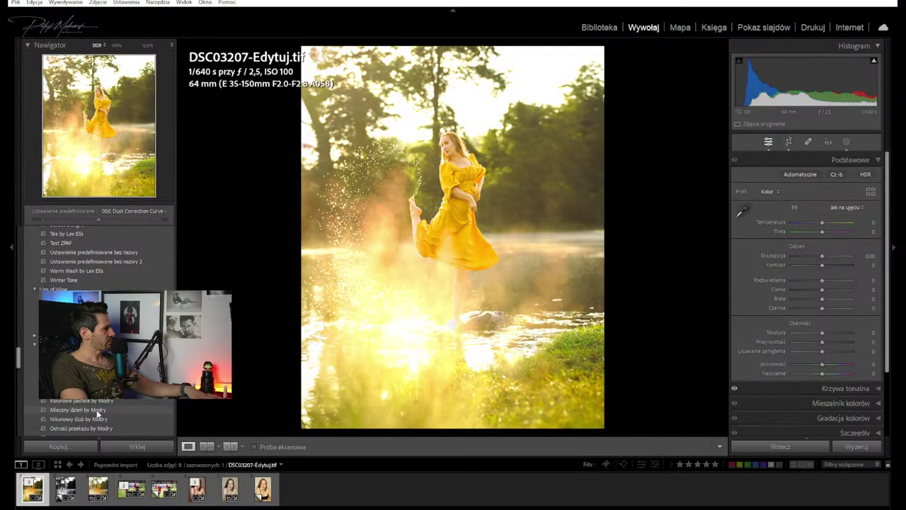
{"action": "scroll", "coordinate": [98, 412], "scroll_direction": "down", "scroll_amount": 3}
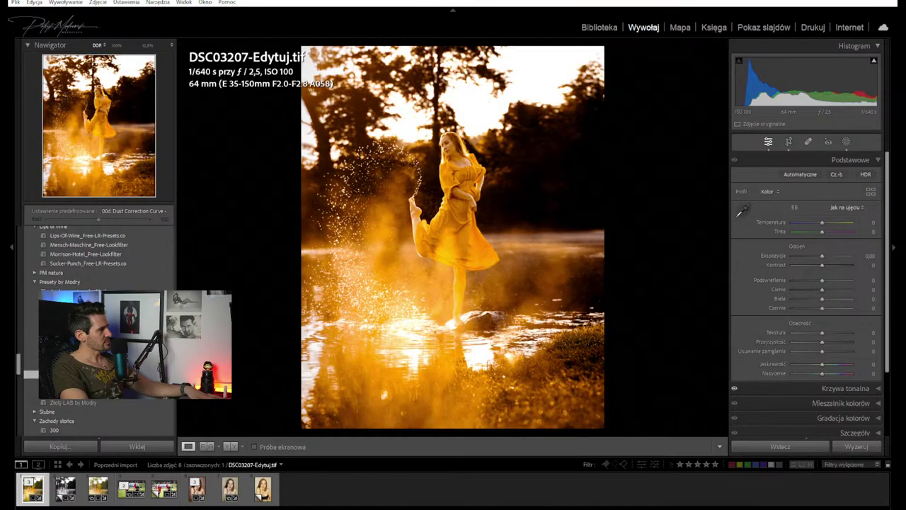
{"action": "left_click", "coordinate": [92, 374]}
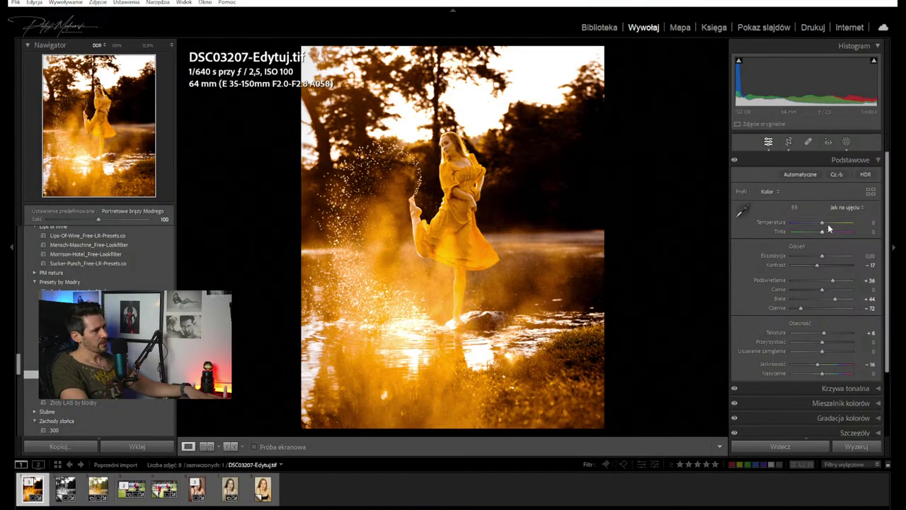
Keep the colour photo's temperature at 0 and set tint to -3, vibrance to -13 and saturation to -16
{"action": "left_click_drag", "start_coordinate": [824, 222], "coordinate": [817, 223]}
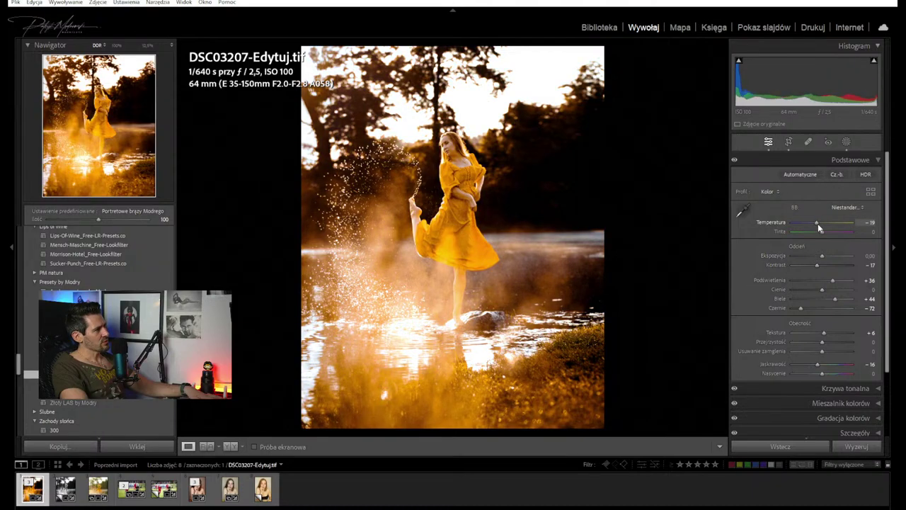
{"action": "double_click", "coordinate": [819, 224]}
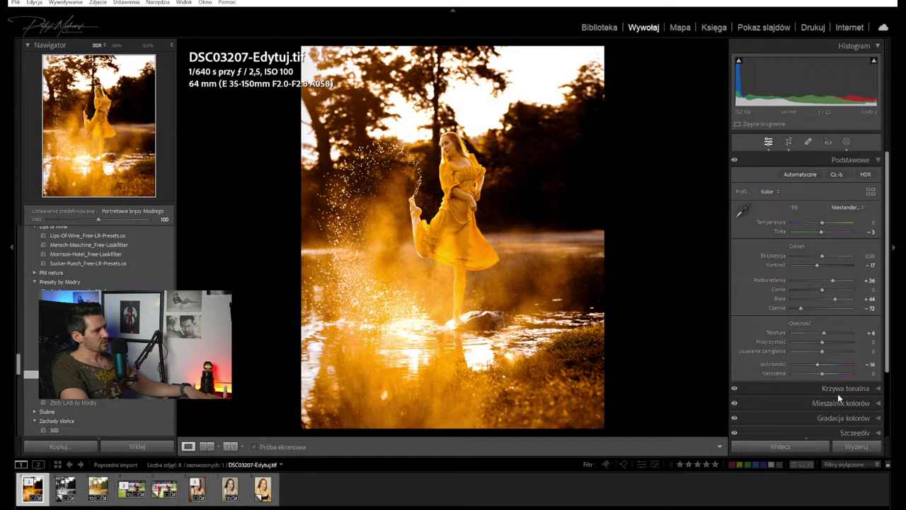
{"action": "scroll", "coordinate": [834, 368], "scroll_direction": "down", "scroll_amount": 1}
{"action": "left_click_drag", "start_coordinate": [822, 352], "coordinate": [816, 345]}
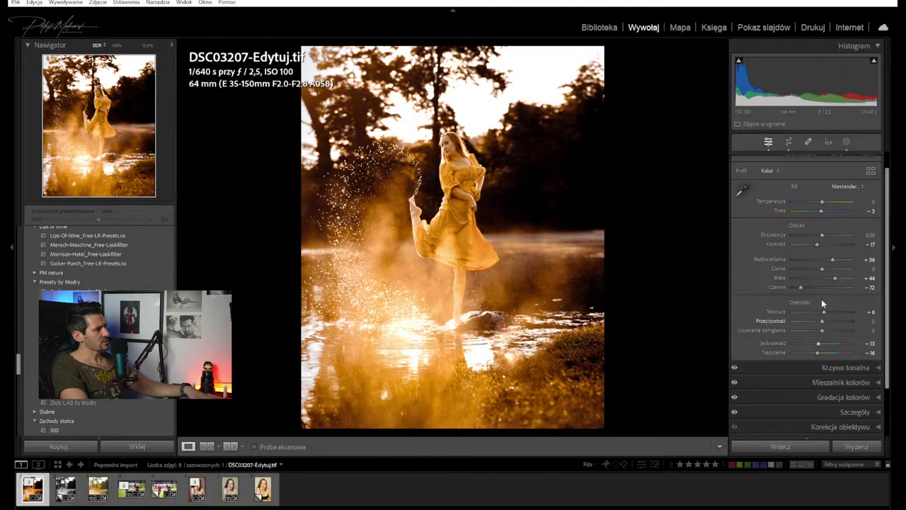
Set the colour photo's highlights to +86 and shift its crop framing slightly
{"action": "left_click_drag", "start_coordinate": [833, 261], "coordinate": [857, 268]}
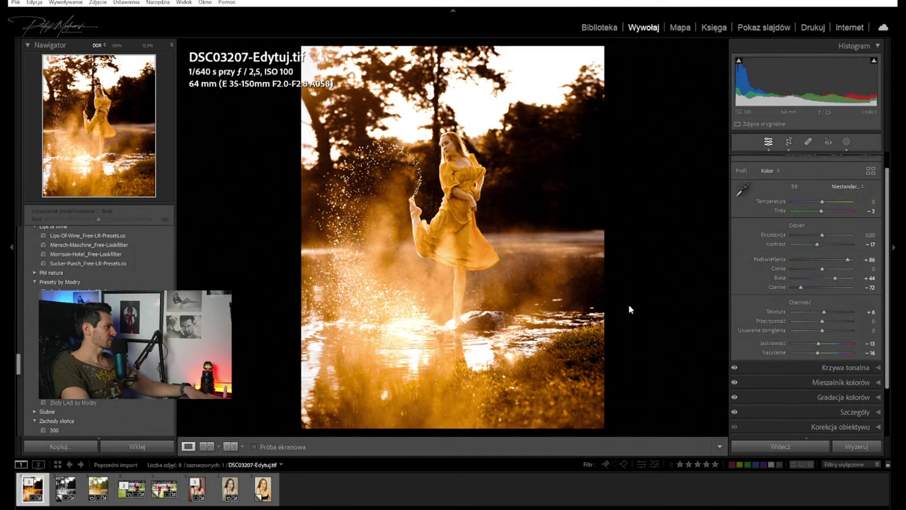
{"action": "key", "text": "r"}
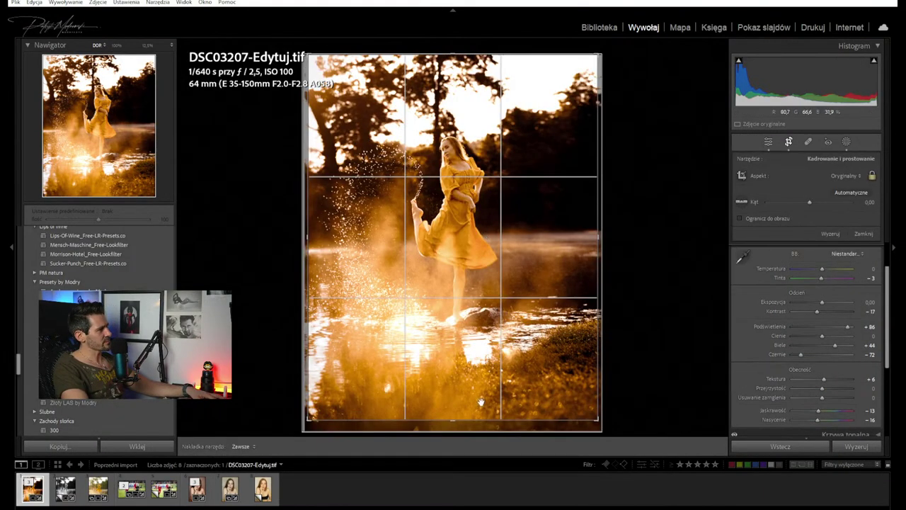
{"action": "left_click_drag", "start_coordinate": [481, 421], "coordinate": [480, 418]}
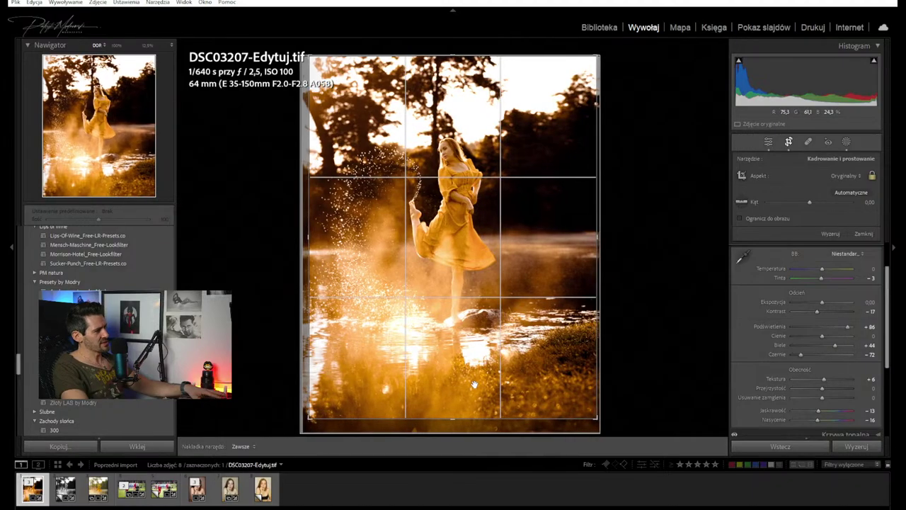
{"action": "key", "text": "r"}
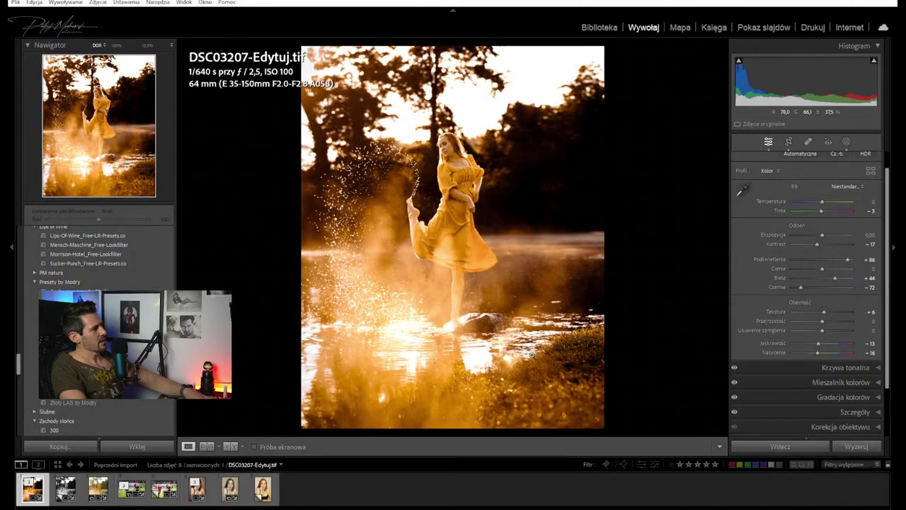
Browse the preset groups and preview colour and black-and-white looks on the photo, from Złoty LAB by Modry to the Fuji and Kodak Portra film presets
{"action": "left_click", "coordinate": [100, 402]}
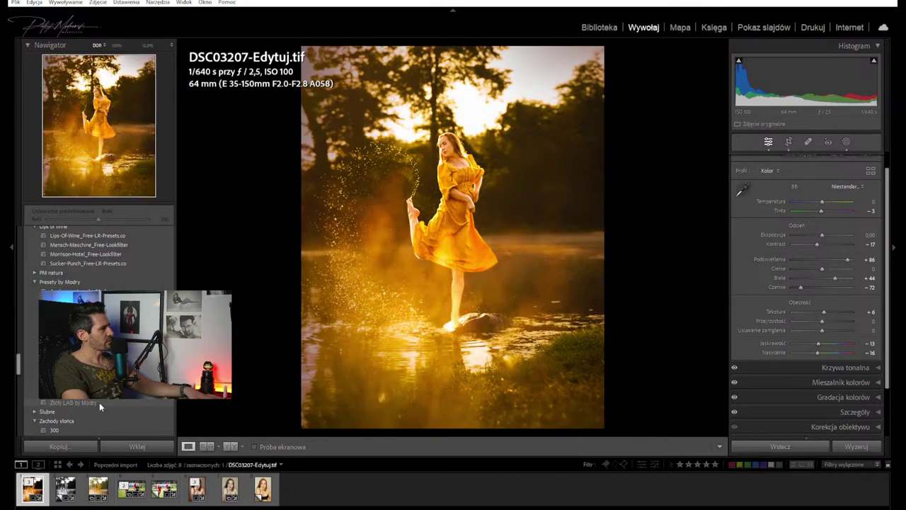
{"action": "left_click", "coordinate": [78, 346]}
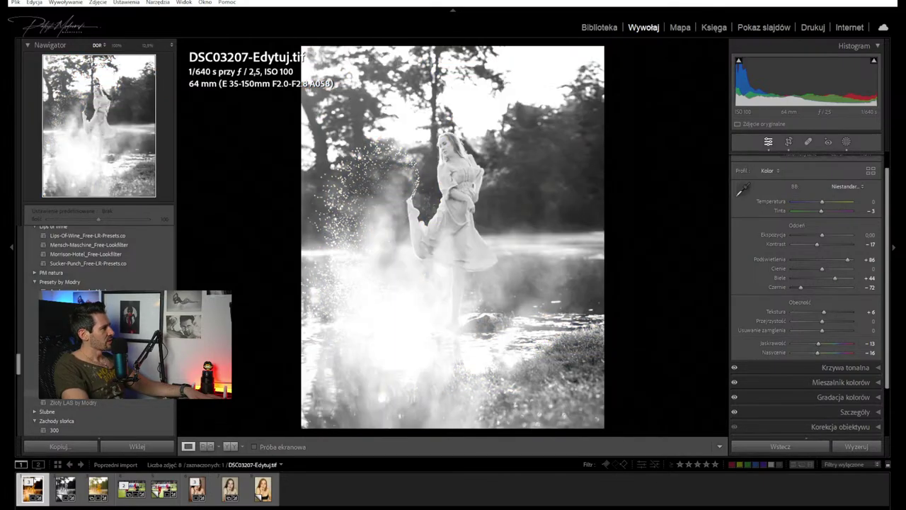
{"action": "scroll", "coordinate": [85, 346], "scroll_direction": "up", "scroll_amount": 3}
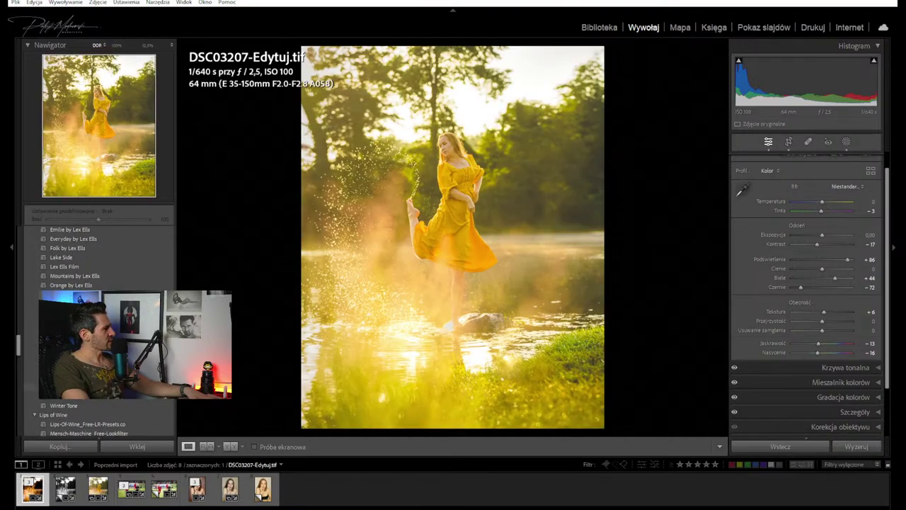
{"action": "scroll", "coordinate": [99, 333], "scroll_direction": "up", "scroll_amount": 4}
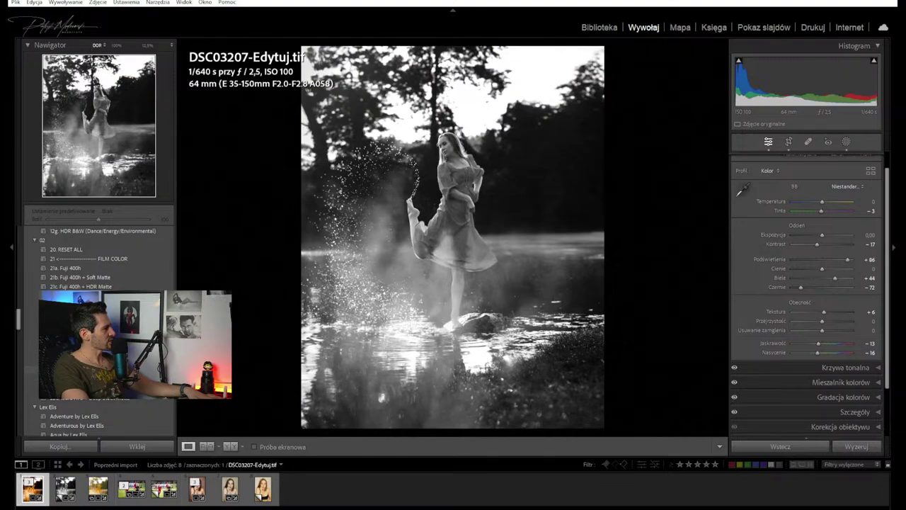
{"action": "scroll", "coordinate": [99, 312], "scroll_direction": "up", "scroll_amount": 2}
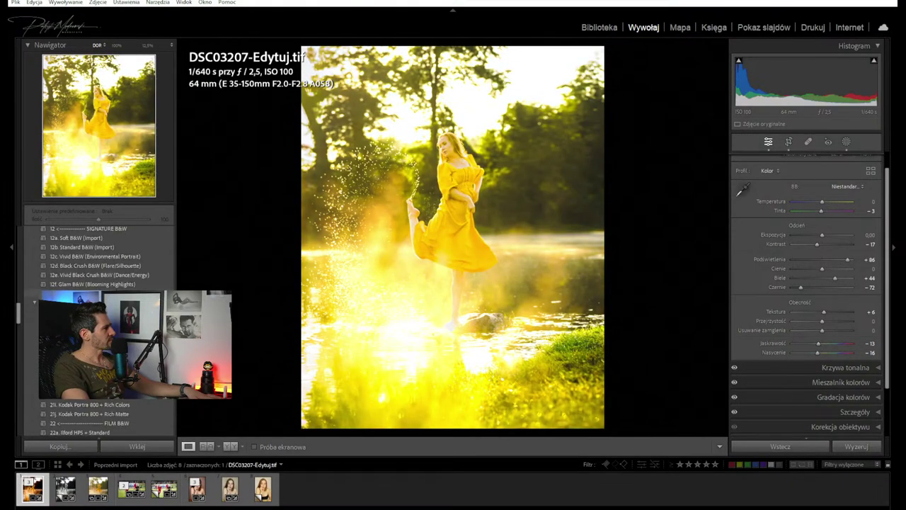
{"action": "scroll", "coordinate": [99, 333], "scroll_direction": "up", "scroll_amount": 4}
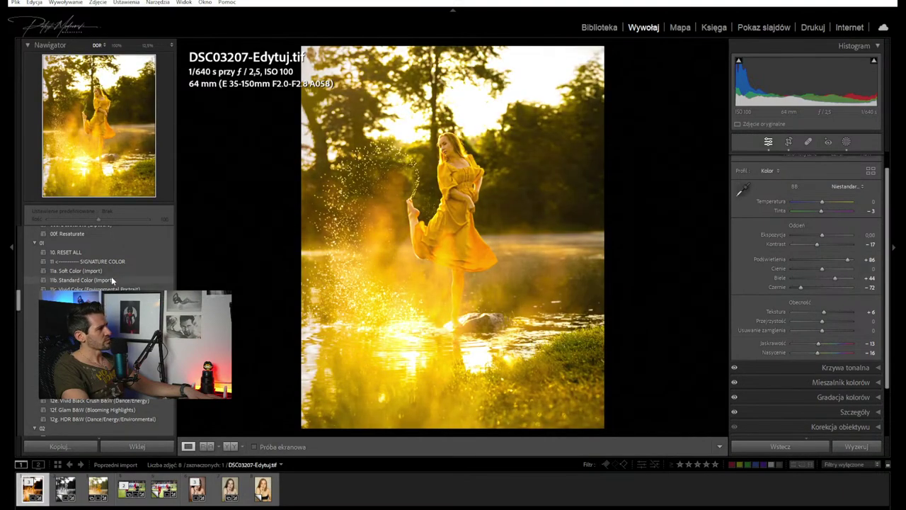
{"action": "scroll", "coordinate": [114, 264], "scroll_direction": "down", "scroll_amount": 10}
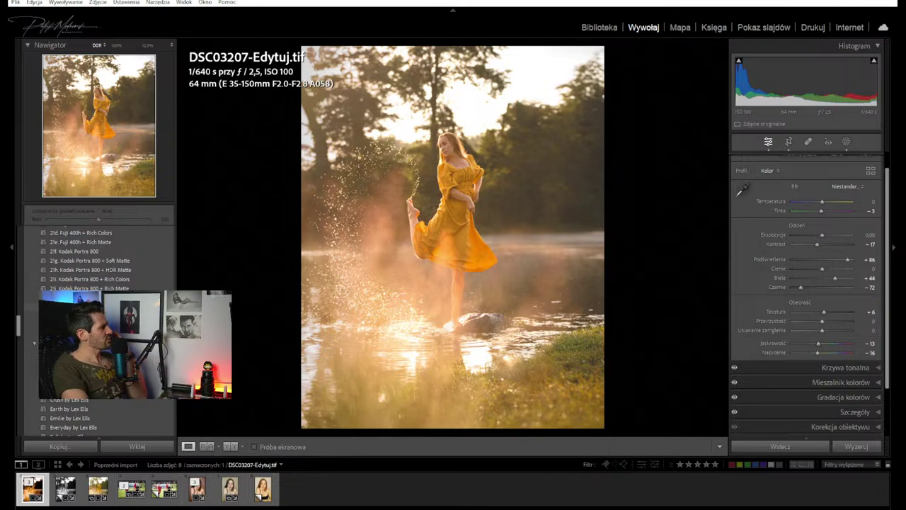
{"action": "scroll", "coordinate": [106, 262], "scroll_direction": "down", "scroll_amount": 10}
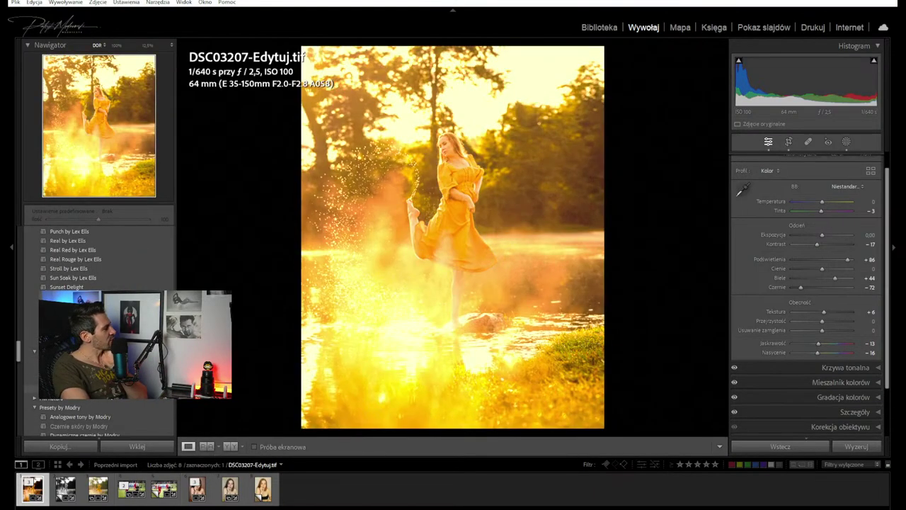
{"action": "scroll", "coordinate": [34, 401], "scroll_direction": "down", "scroll_amount": 2}
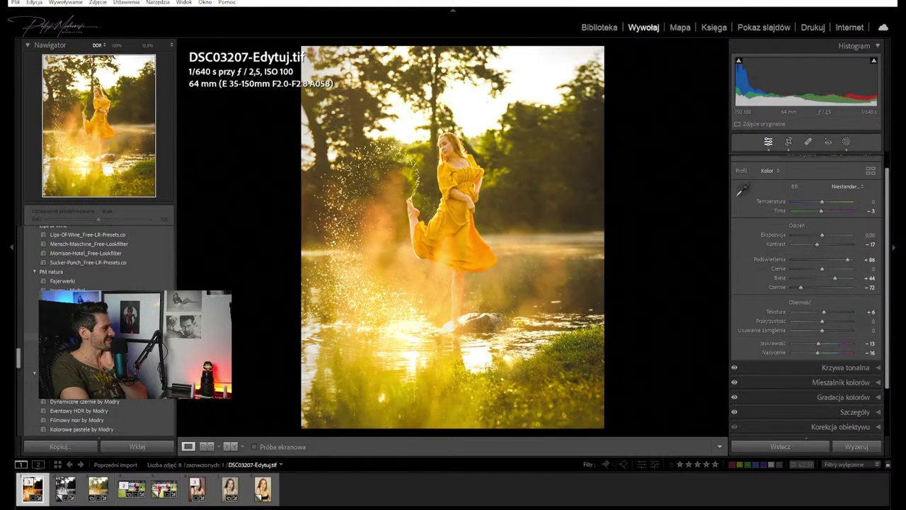
{"action": "scroll", "coordinate": [99, 262], "scroll_direction": "down", "scroll_amount": 5}
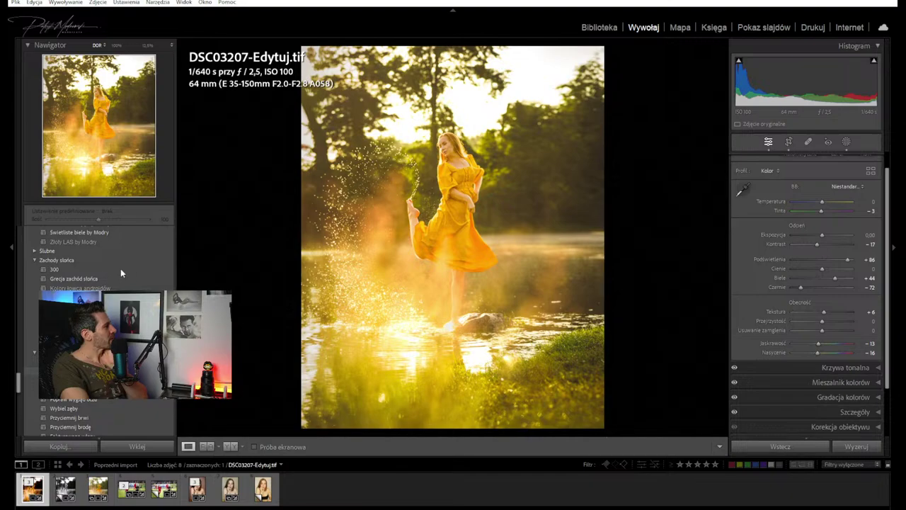
{"action": "scroll", "coordinate": [121, 272], "scroll_direction": "up", "scroll_amount": 5}
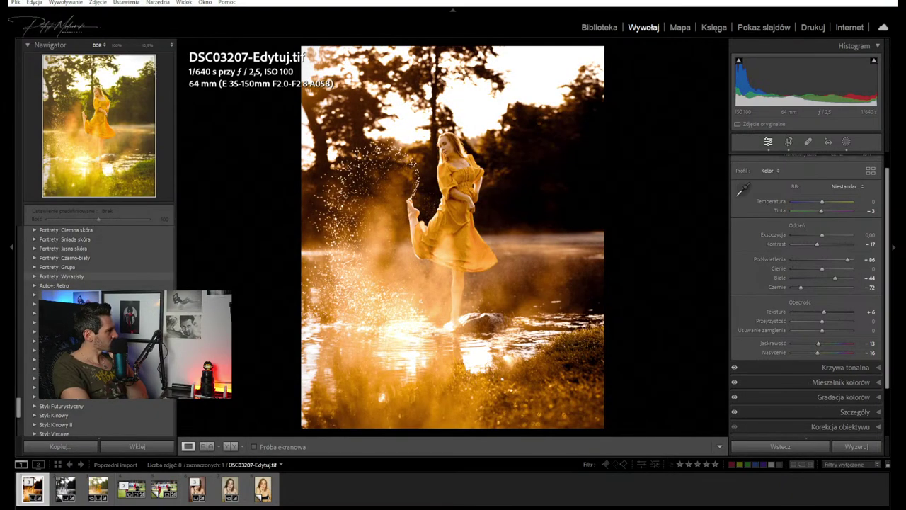
{"action": "scroll", "coordinate": [99, 273], "scroll_direction": "down", "scroll_amount": 5}
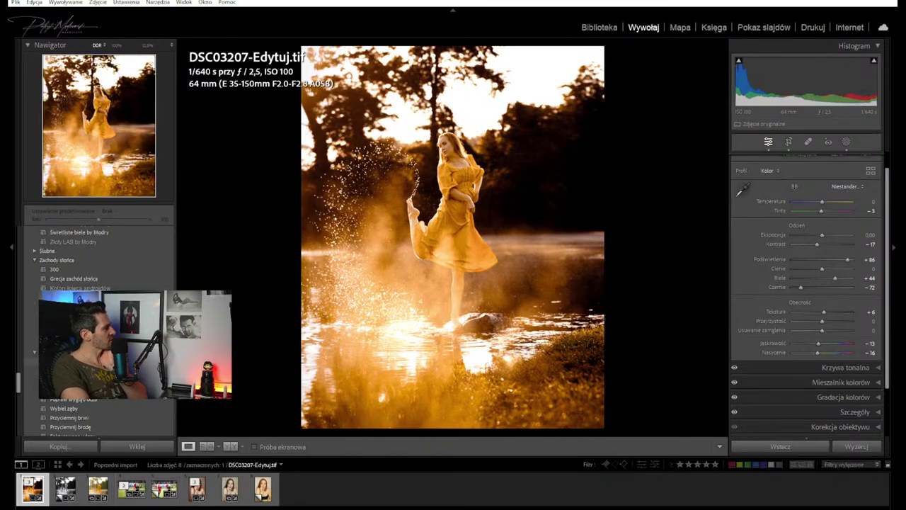
{"action": "scroll", "coordinate": [99, 273], "scroll_direction": "up", "scroll_amount": 3}
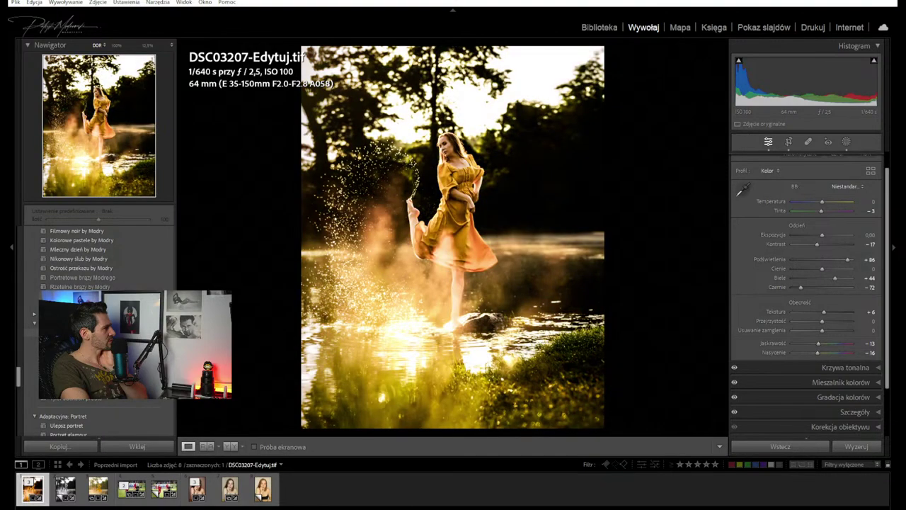
{"action": "left_click", "coordinate": [35, 314]}
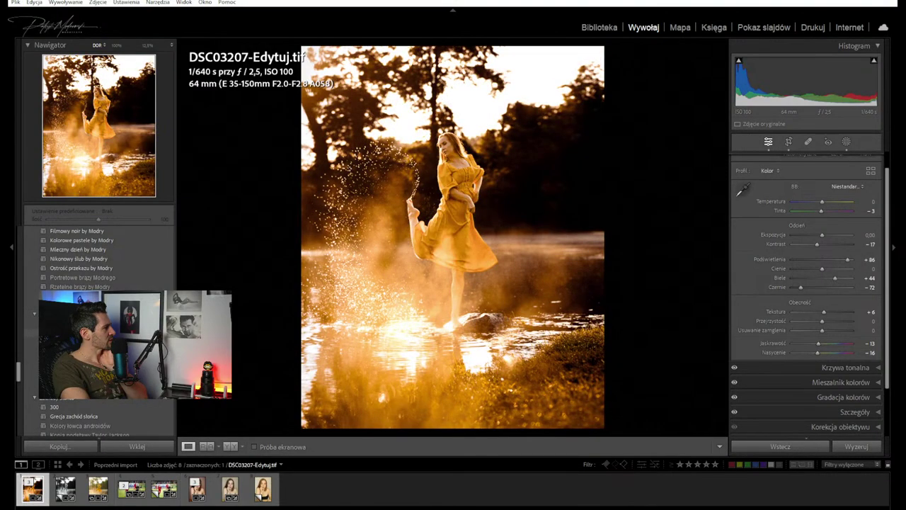
{"action": "scroll", "coordinate": [65, 289], "scroll_direction": "down", "scroll_amount": 10}
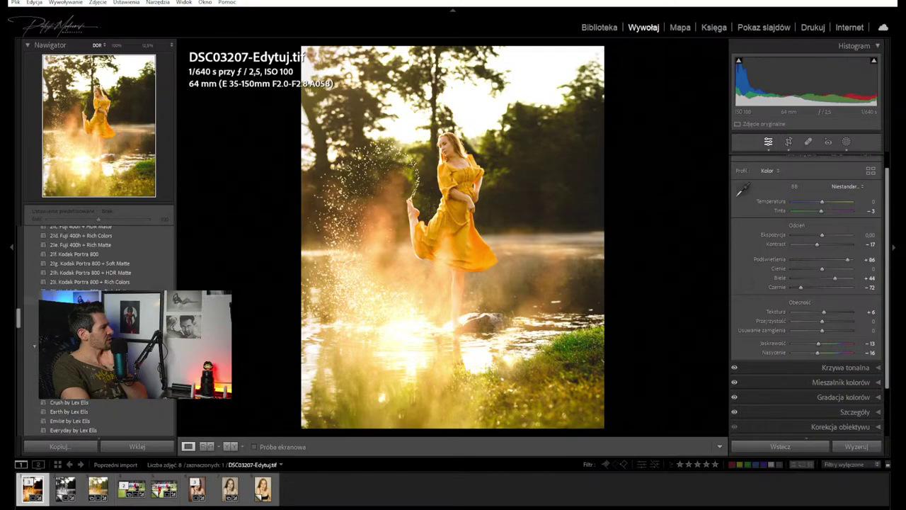
{"action": "scroll", "coordinate": [65, 289], "scroll_direction": "up", "scroll_amount": 3}
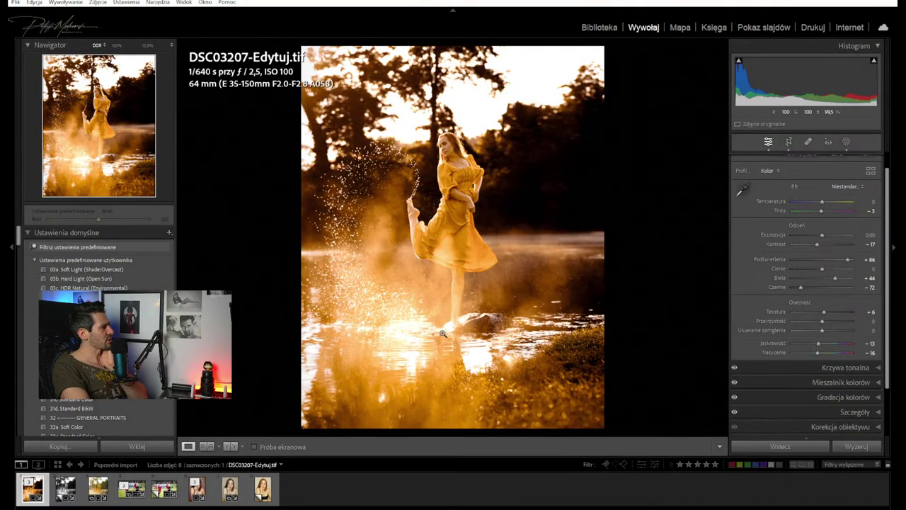
Undo the recent crop, highlights, vibrance and saturation changes, and restore the Kadrowanie prostokątne history state from before the brown preset
{"action": "key", "text": "ctrl+z"}
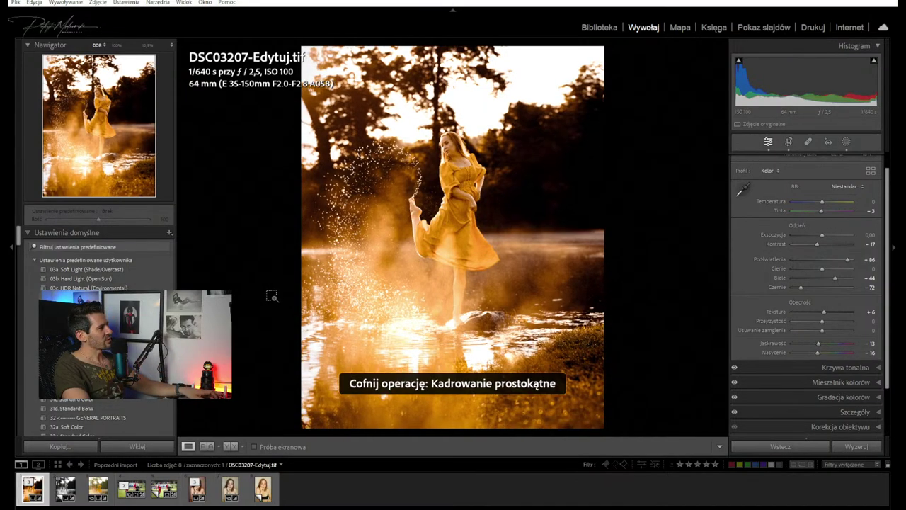
{"action": "key", "text": "ctrl+z"}
{"action": "key", "text": "ctrl+z"}
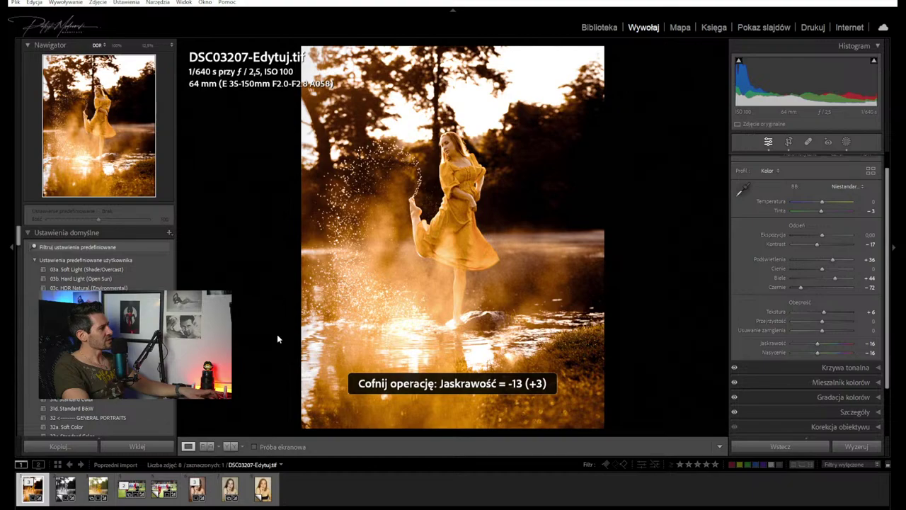
{"action": "key", "text": "ctrl+z"}
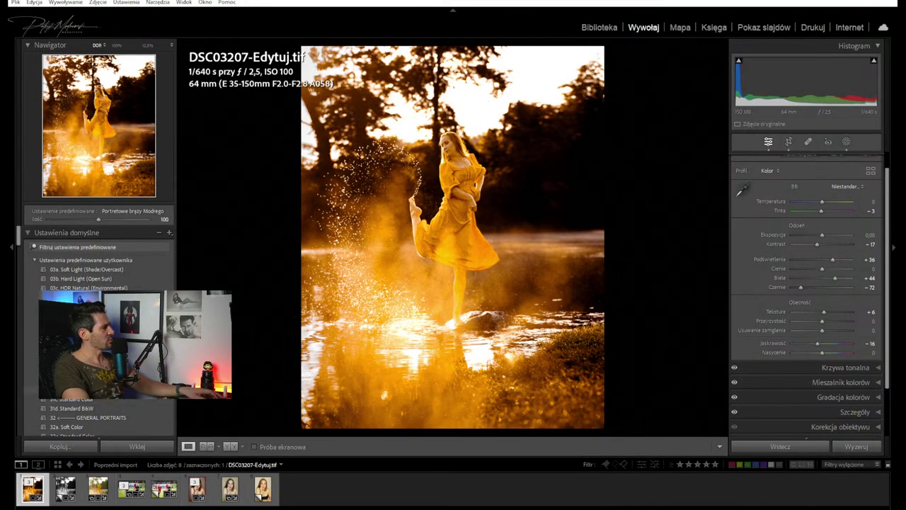
{"action": "left_click", "coordinate": [27, 233]}
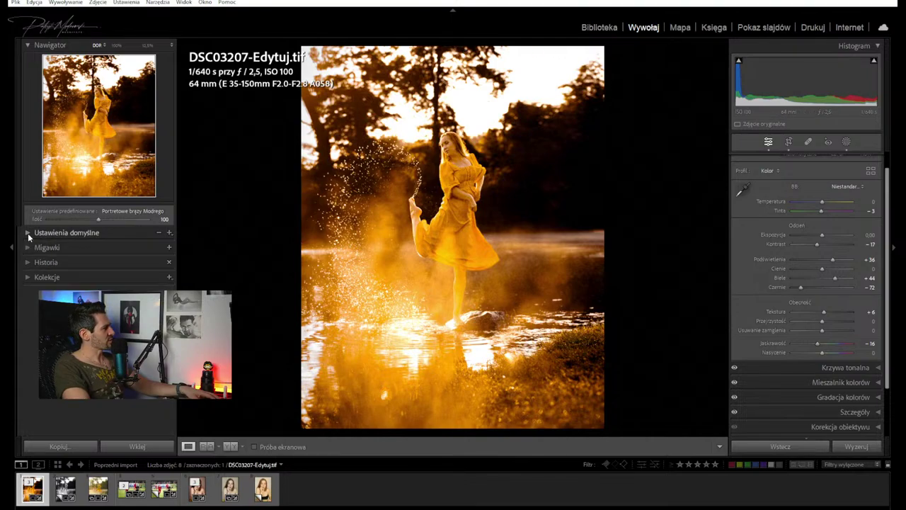
{"action": "left_click", "coordinate": [61, 264]}
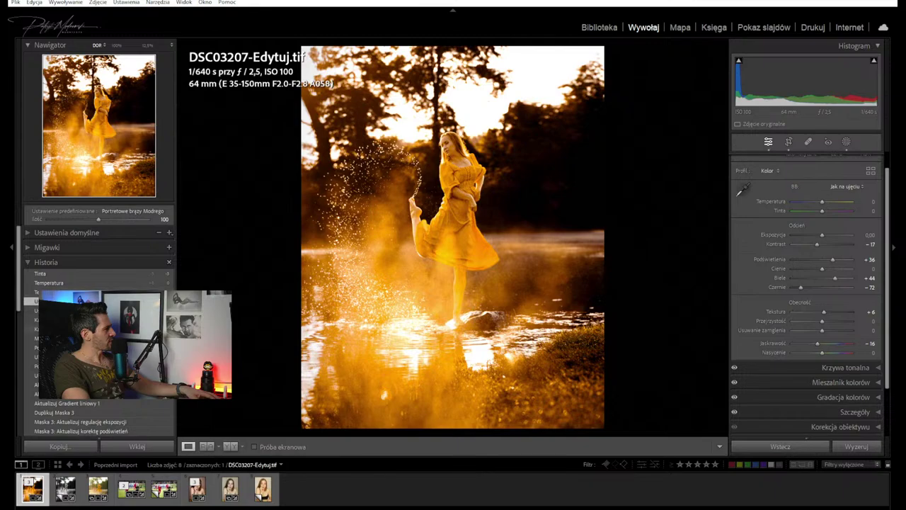
{"action": "left_click", "coordinate": [67, 320]}
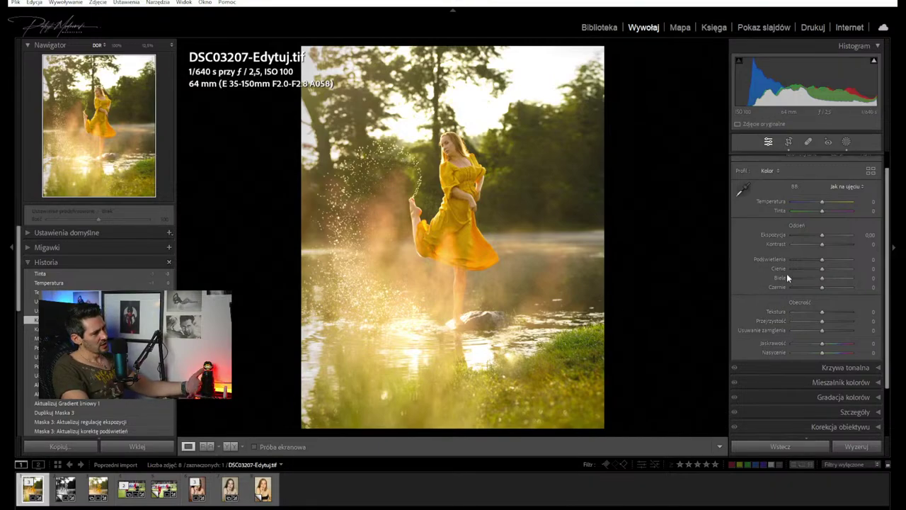
Tint the photo's highlights a warm yellow-orange with colour grading
{"action": "scroll", "coordinate": [795, 281], "scroll_direction": "down", "scroll_amount": 1}
{"action": "scroll", "coordinate": [800, 283], "scroll_direction": "down", "scroll_amount": 1}
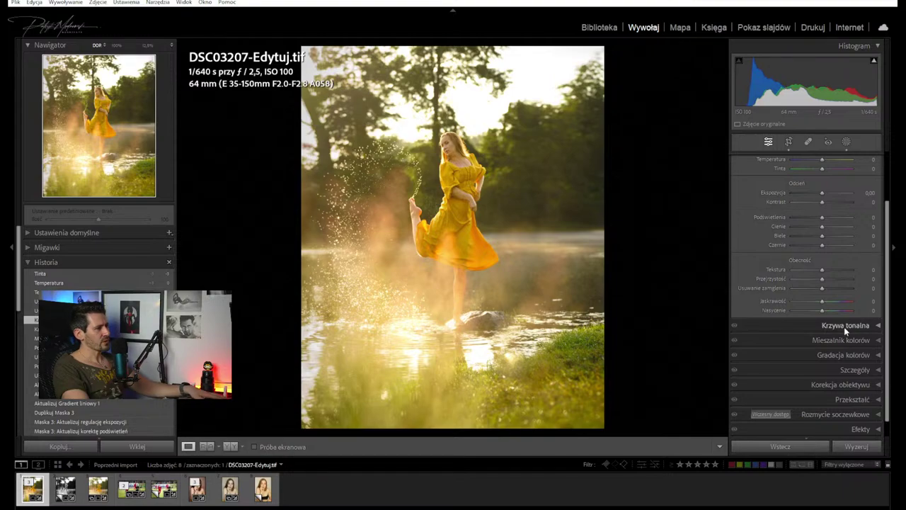
{"action": "left_click", "coordinate": [844, 326]}
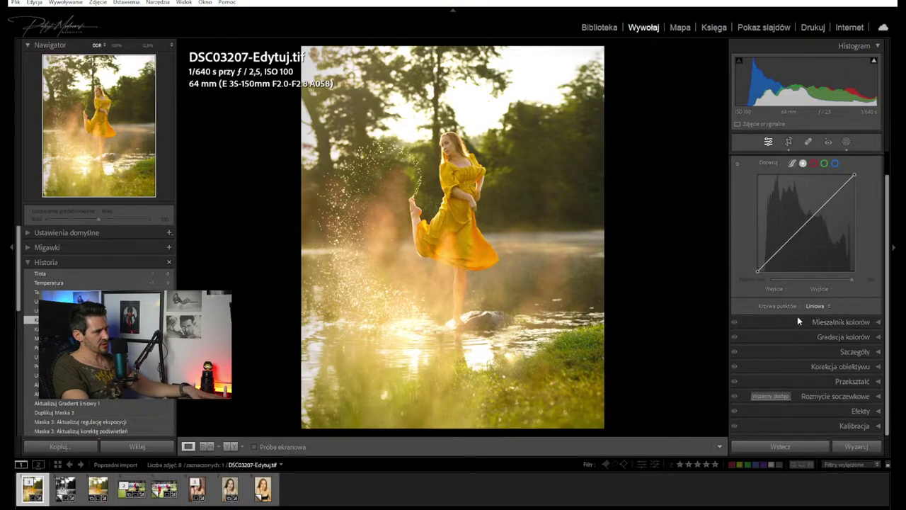
{"action": "left_click", "coordinate": [796, 336]}
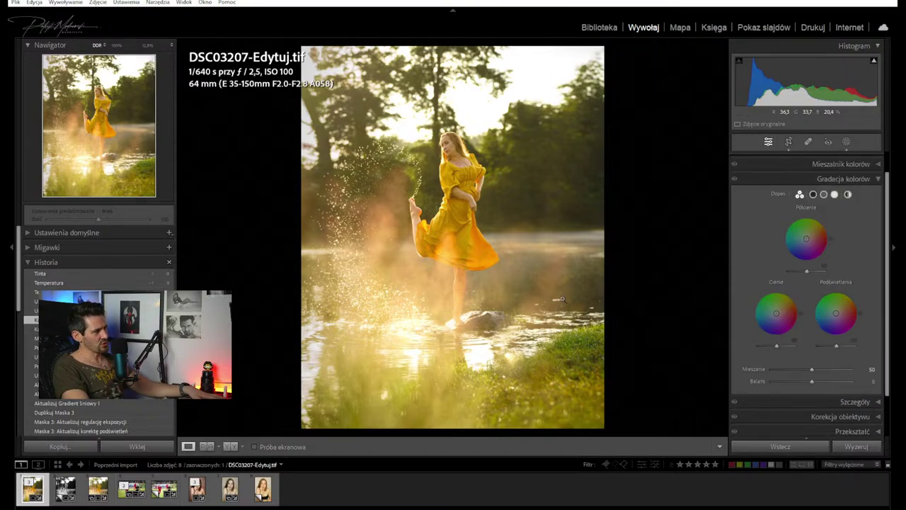
{"action": "left_click", "coordinate": [839, 316]}
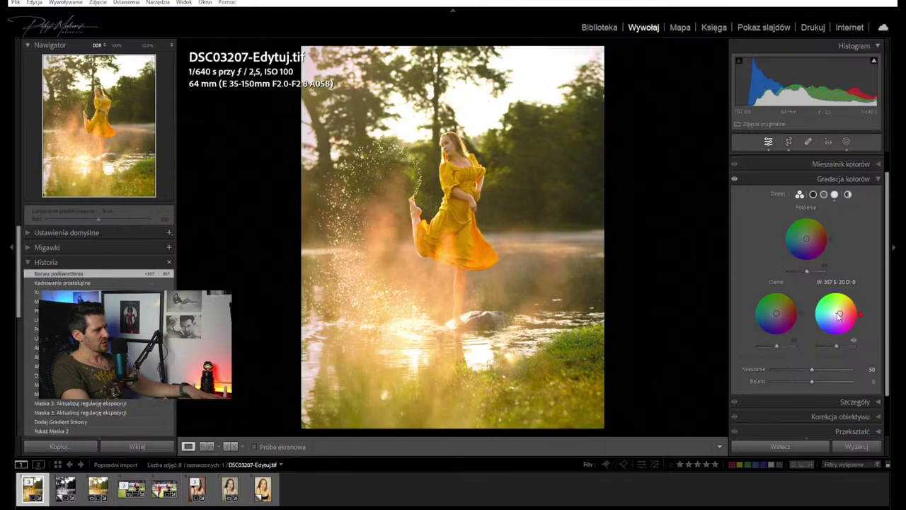
{"action": "mouse_move", "coordinate": [843, 314]}
{"action": "left_mouse_down"}
{"action": "mouse_move", "coordinate": [834, 302]}
{"action": "mouse_move", "coordinate": [846, 307]}
{"action": "left_mouse_up"}
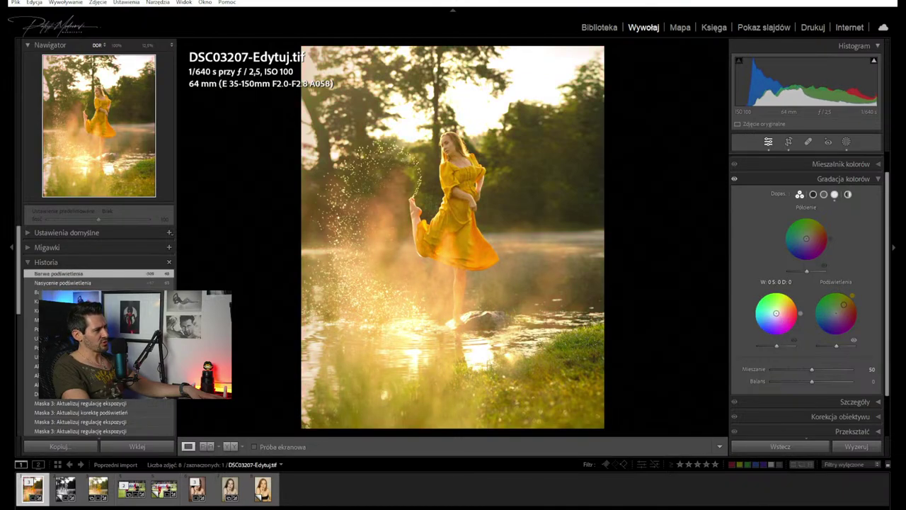
Grade the shadows red at hue 8, saturation 33 and luminance +63, and raise the luminance of the highlights and midtones
{"action": "left_click_drag", "start_coordinate": [776, 312], "coordinate": [783, 311]}
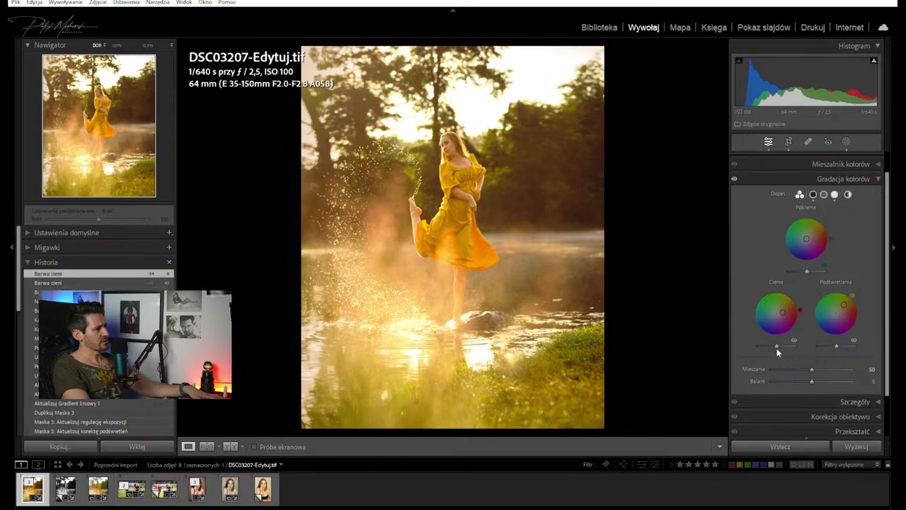
{"action": "left_click_drag", "start_coordinate": [777, 349], "coordinate": [788, 348]}
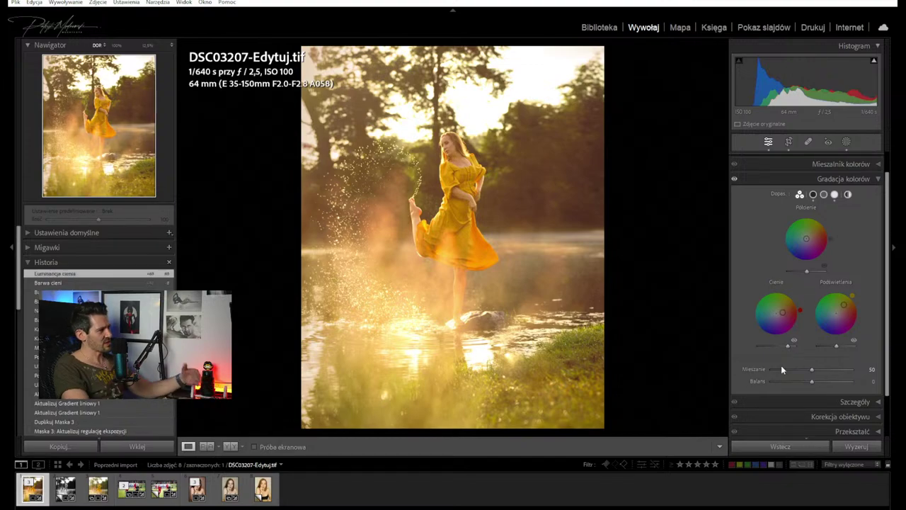
{"action": "mouse_move", "coordinate": [838, 347]}
{"action": "left_mouse_down"}
{"action": "mouse_move", "coordinate": [853, 350]}
{"action": "mouse_move", "coordinate": [846, 349]}
{"action": "left_mouse_up"}
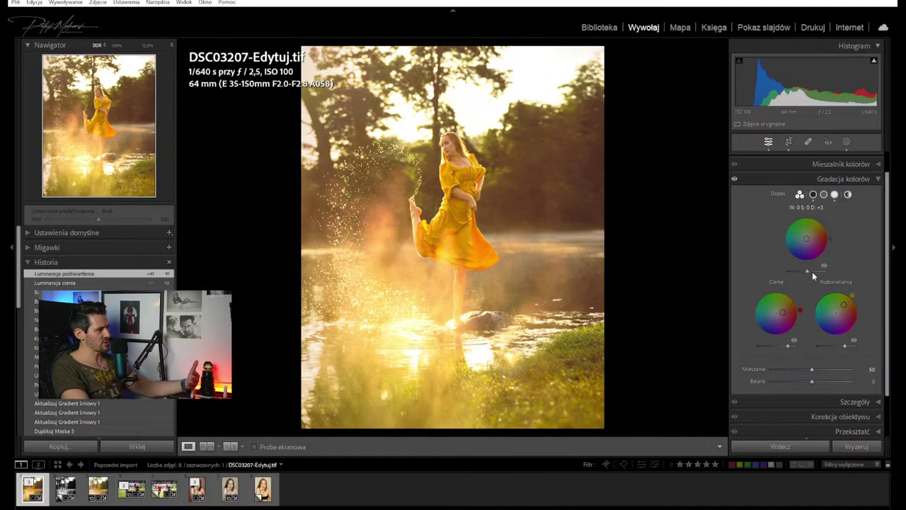
{"action": "left_click_drag", "start_coordinate": [812, 272], "coordinate": [817, 275]}
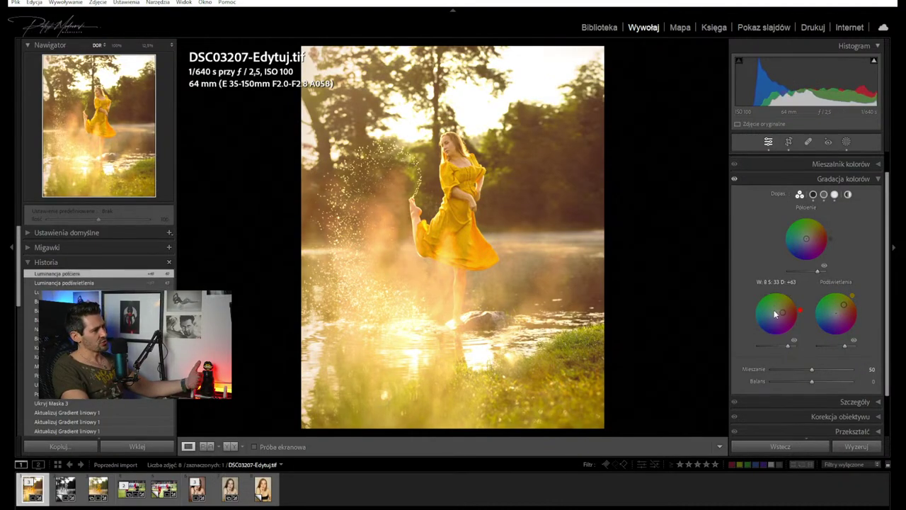
Sample the grass green as a point colour and set its hue shift to -33, saturation to 100 and luminance to -41
{"action": "scroll", "coordinate": [836, 319], "scroll_direction": "down", "scroll_amount": 3}
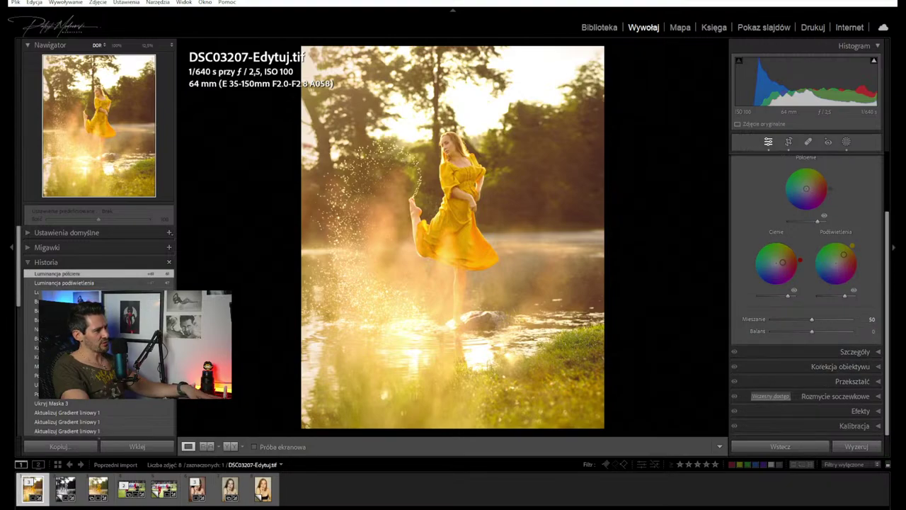
{"action": "scroll", "coordinate": [840, 398], "scroll_direction": "up", "scroll_amount": 3}
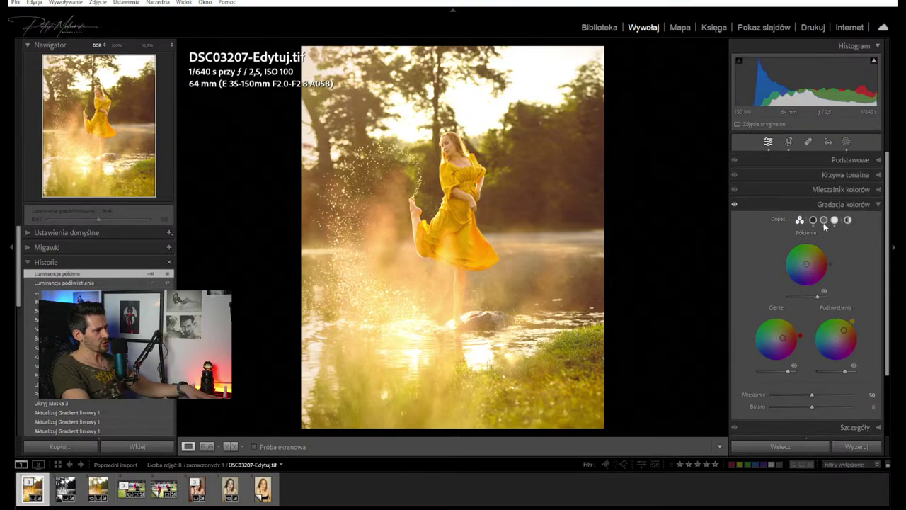
{"action": "left_click", "coordinate": [833, 190]}
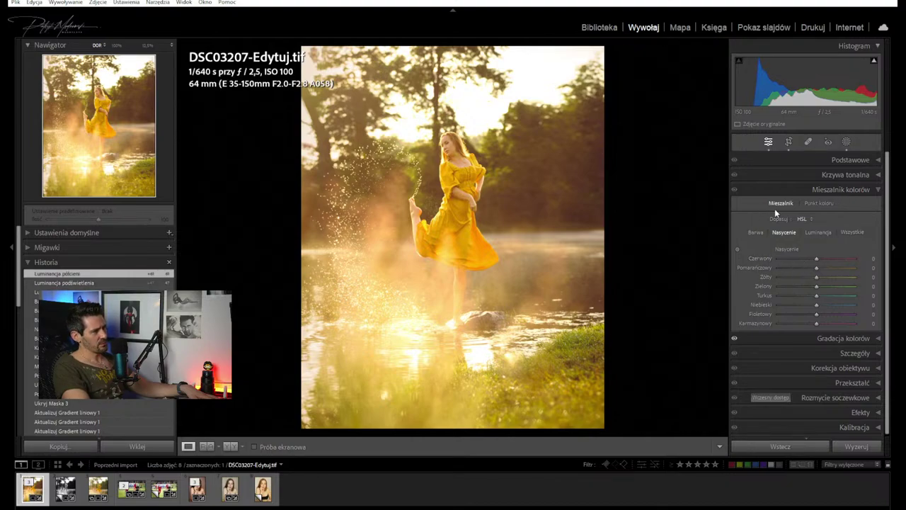
{"action": "left_click", "coordinate": [739, 250]}
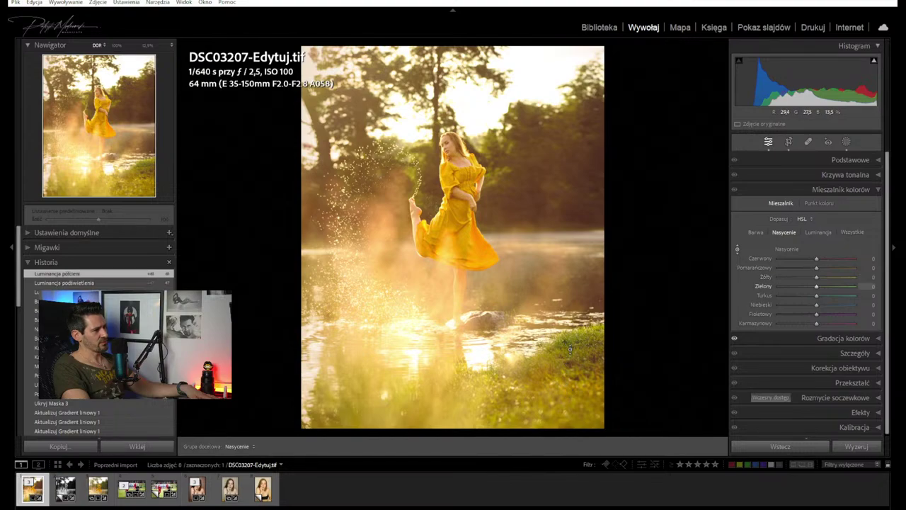
{"action": "left_click", "coordinate": [815, 204]}
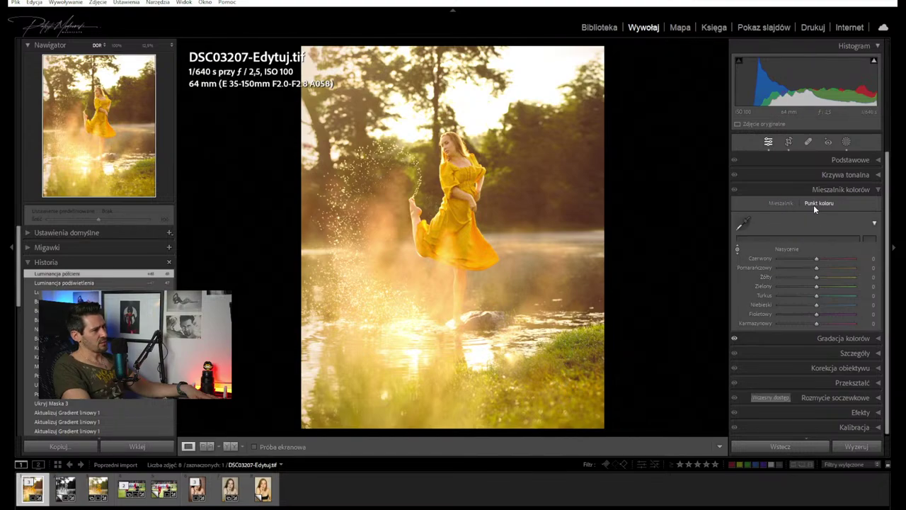
{"action": "left_click", "coordinate": [745, 222]}
{"action": "left_click", "coordinate": [577, 334]}
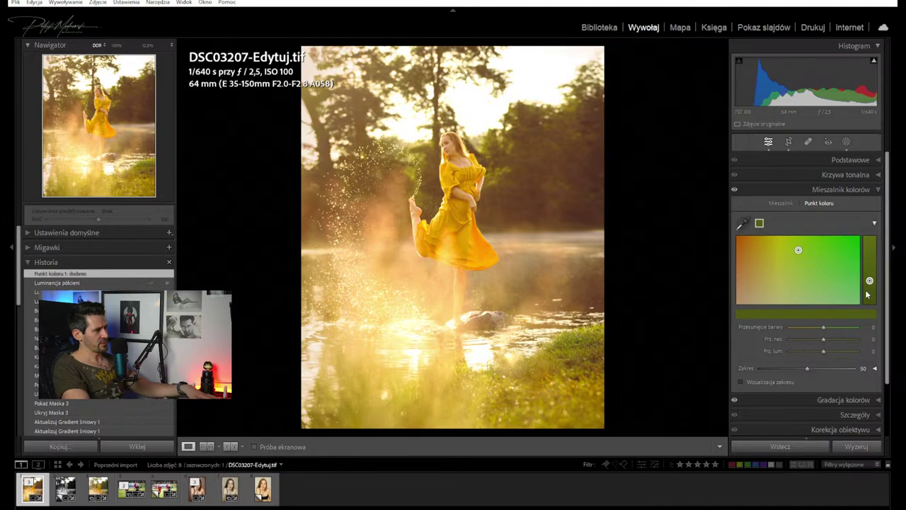
{"action": "left_click_drag", "start_coordinate": [868, 294], "coordinate": [868, 297]}
{"action": "mouse_move", "coordinate": [825, 326]}
{"action": "left_mouse_down"}
{"action": "mouse_move", "coordinate": [788, 326]}
{"action": "mouse_move", "coordinate": [856, 332]}
{"action": "mouse_move", "coordinate": [817, 334]}
{"action": "left_mouse_up"}
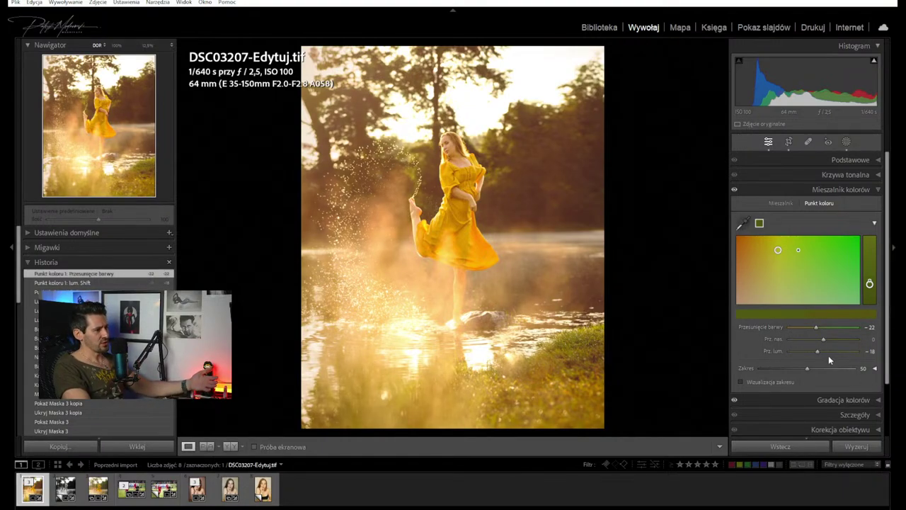
{"action": "mouse_move", "coordinate": [824, 340]}
{"action": "left_mouse_down"}
{"action": "mouse_move", "coordinate": [862, 344]}
{"action": "mouse_move", "coordinate": [806, 327]}
{"action": "mouse_move", "coordinate": [841, 355]}
{"action": "mouse_move", "coordinate": [811, 351]}
{"action": "mouse_move", "coordinate": [814, 329]}
{"action": "left_mouse_up"}
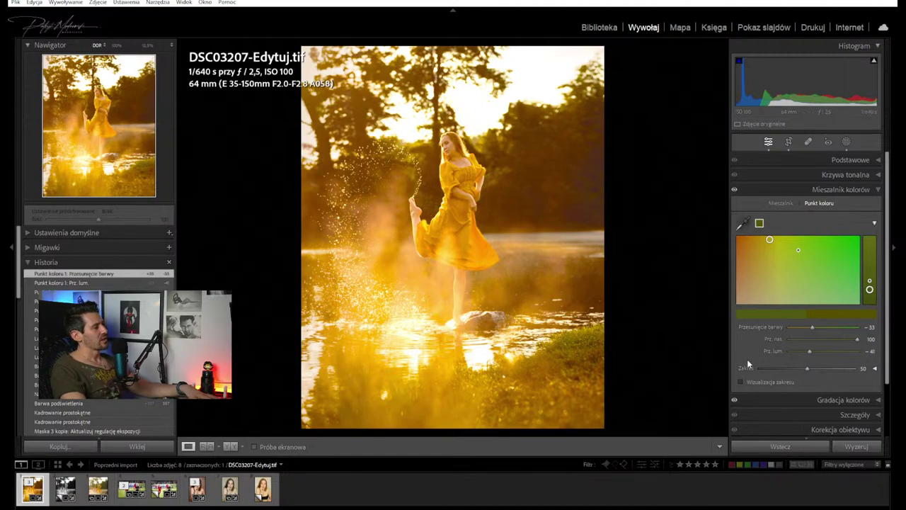
Compare the photo with and without the colour mixer edits, and delete the grass colour sample
{"action": "left_click", "coordinate": [735, 191]}
{"action": "left_click", "coordinate": [735, 191]}
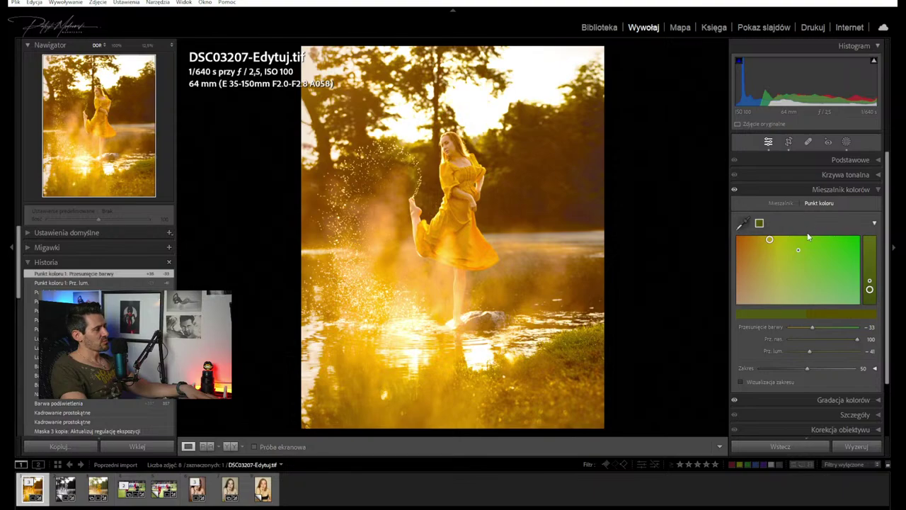
{"action": "left_click", "coordinate": [735, 190]}
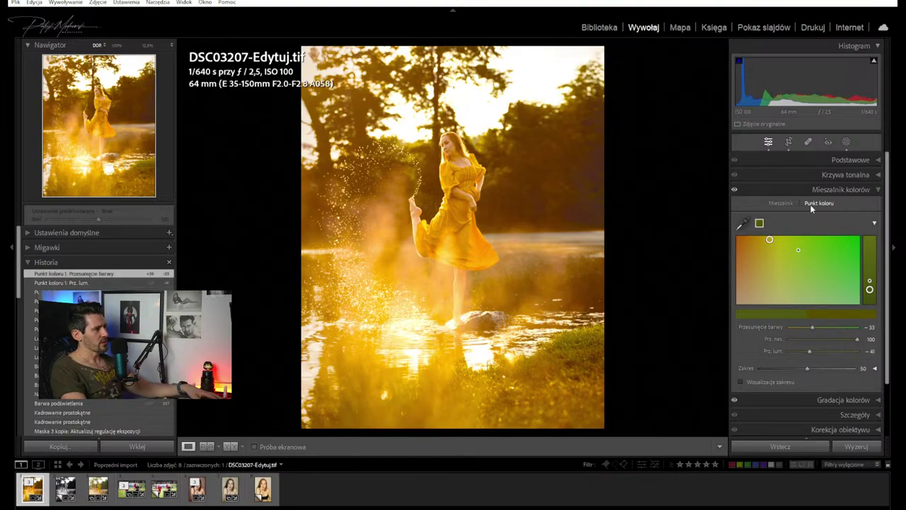
{"action": "right_click", "coordinate": [760, 227]}
{"action": "left_click", "coordinate": [770, 229]}
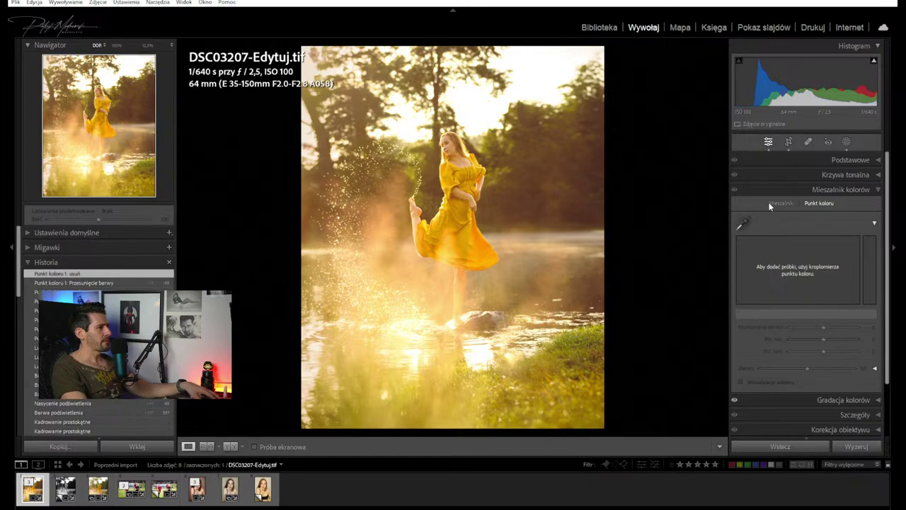
Adjust the saturation of the greens in the colour mixer and try shifting their hue
{"action": "left_click", "coordinate": [779, 203]}
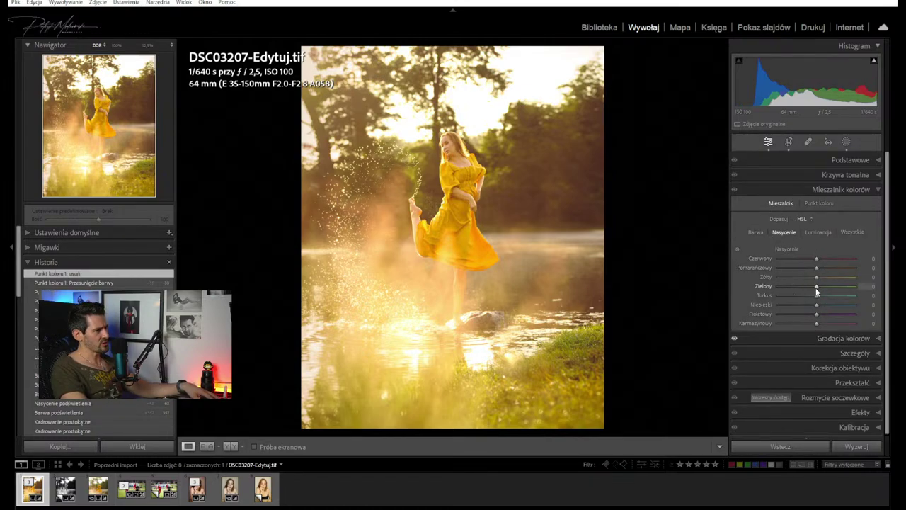
{"action": "left_click_drag", "start_coordinate": [799, 287], "coordinate": [855, 287]}
{"action": "left_click", "coordinate": [757, 233]}
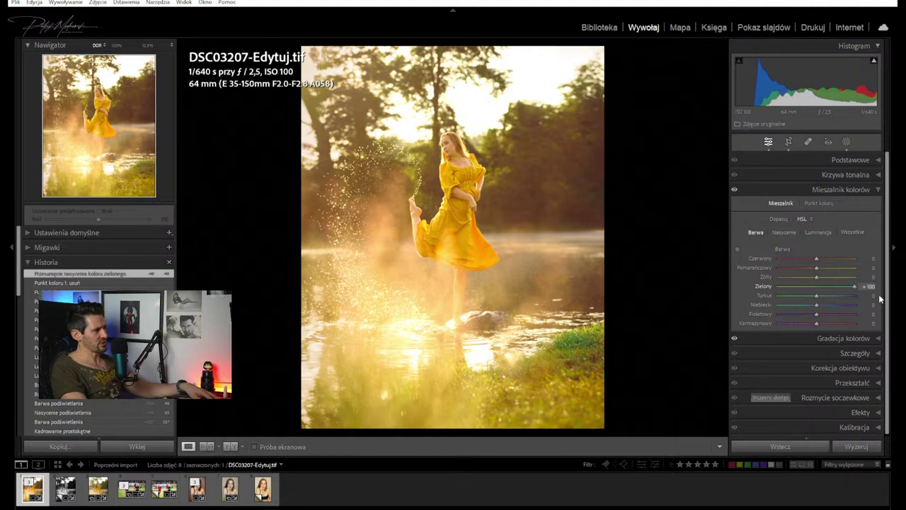
{"action": "left_click", "coordinate": [814, 286]}
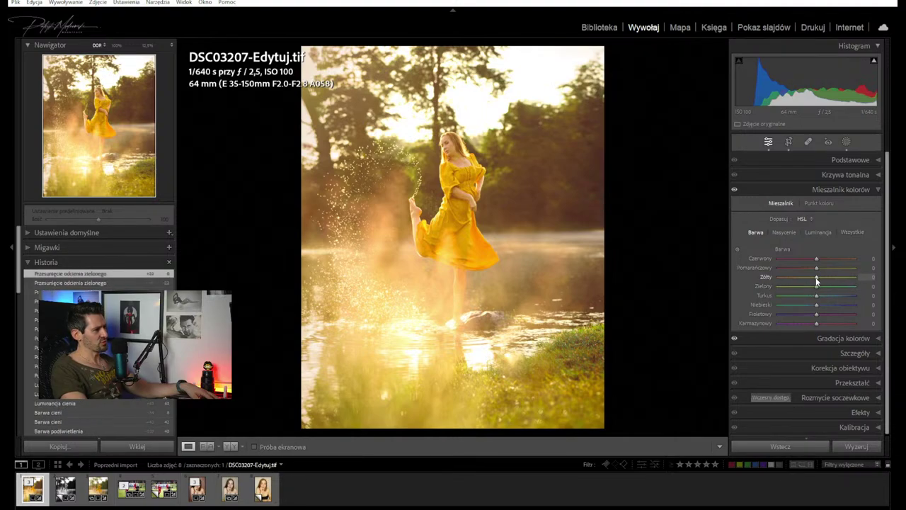
Shift the hue of the yellows to -43 in the colour mixer and set the photo's dehaze to +55
{"action": "left_click_drag", "start_coordinate": [816, 281], "coordinate": [878, 281]}
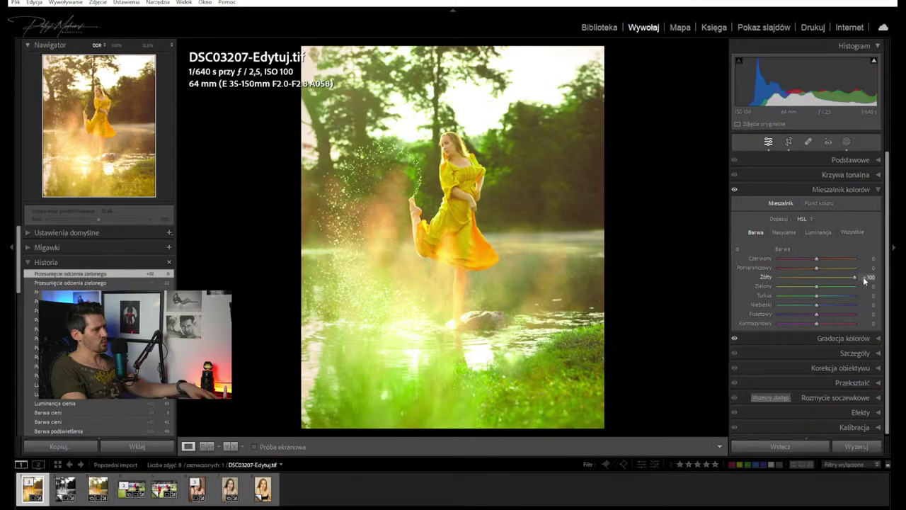
{"action": "left_click_drag", "start_coordinate": [804, 276], "coordinate": [752, 276]}
{"action": "left_click_drag", "start_coordinate": [848, 287], "coordinate": [822, 285]}
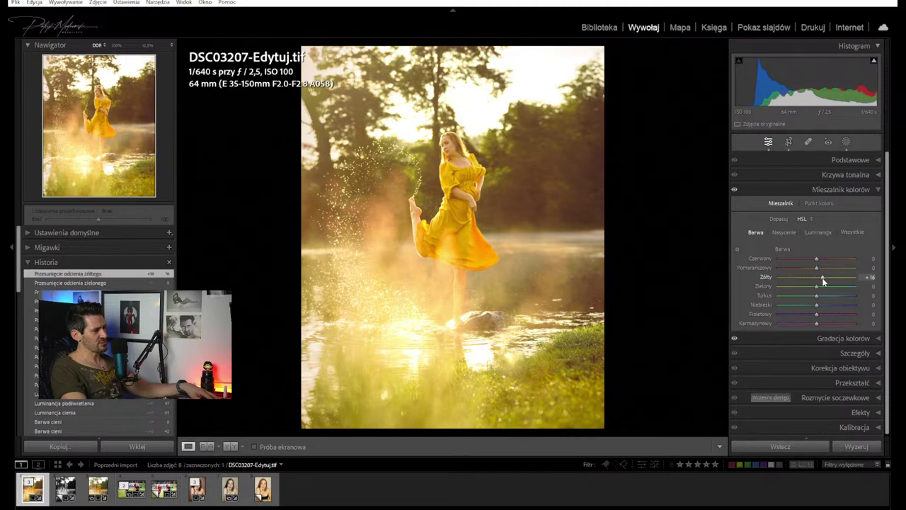
{"action": "double_click", "coordinate": [820, 277]}
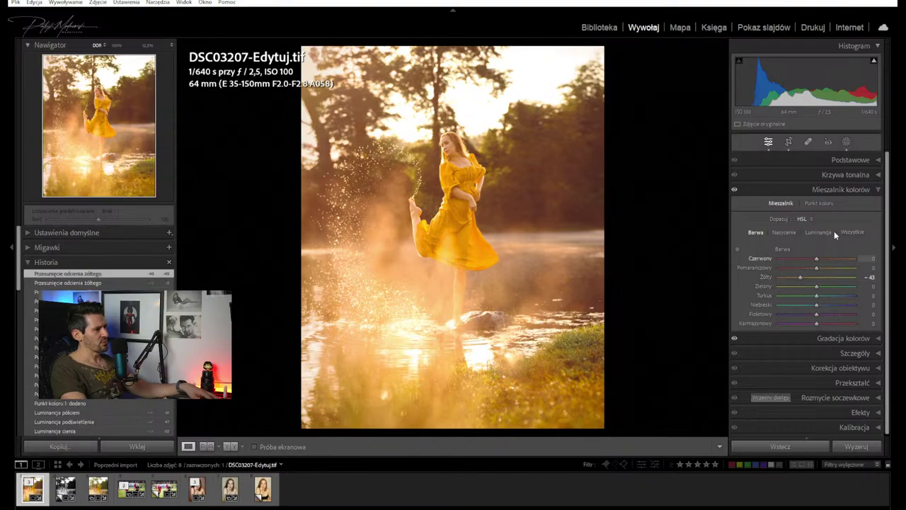
{"action": "left_click", "coordinate": [834, 163]}
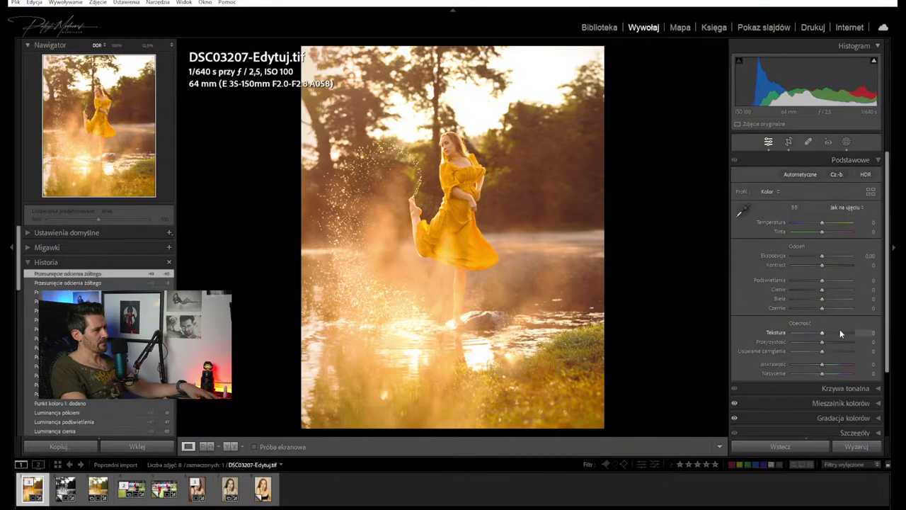
{"action": "left_click_drag", "start_coordinate": [820, 350], "coordinate": [836, 357]}
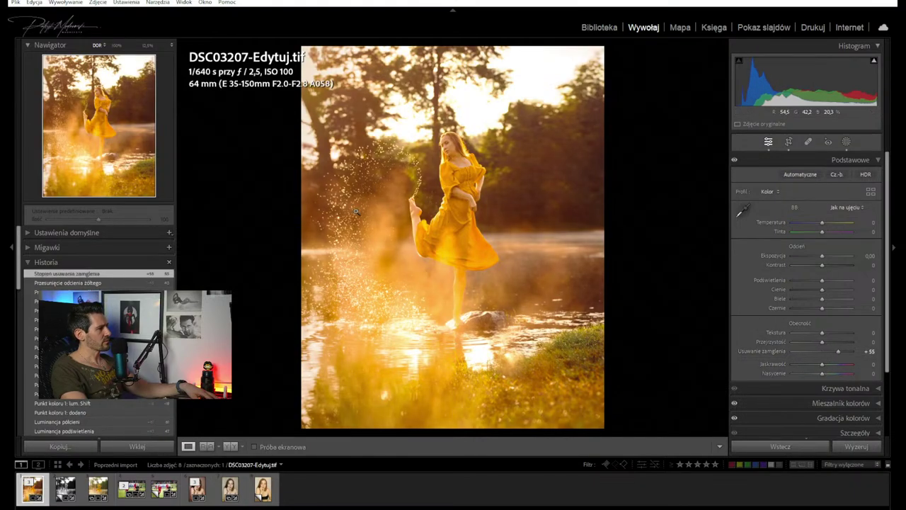
Switch to the black-and-white virtual copy of the dancing woman photo
{"action": "key", "text": "Right"}
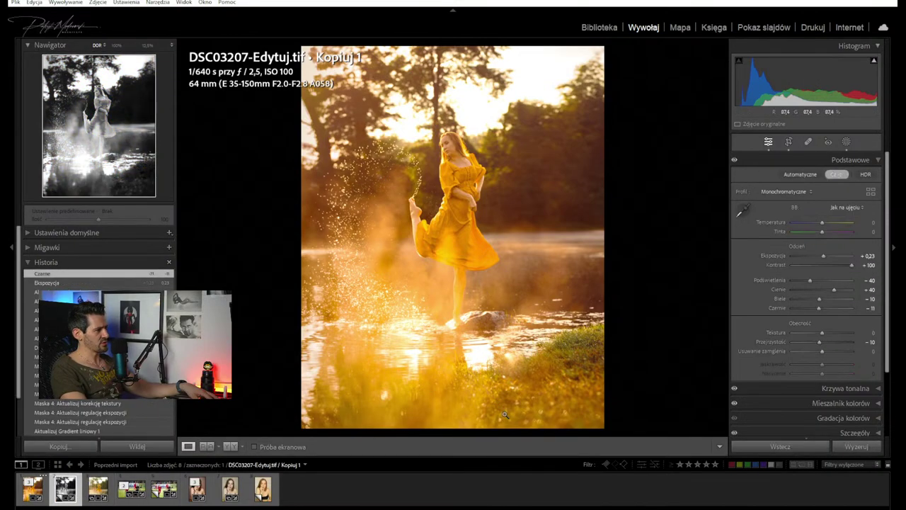
{"action": "left_click", "coordinate": [68, 443]}
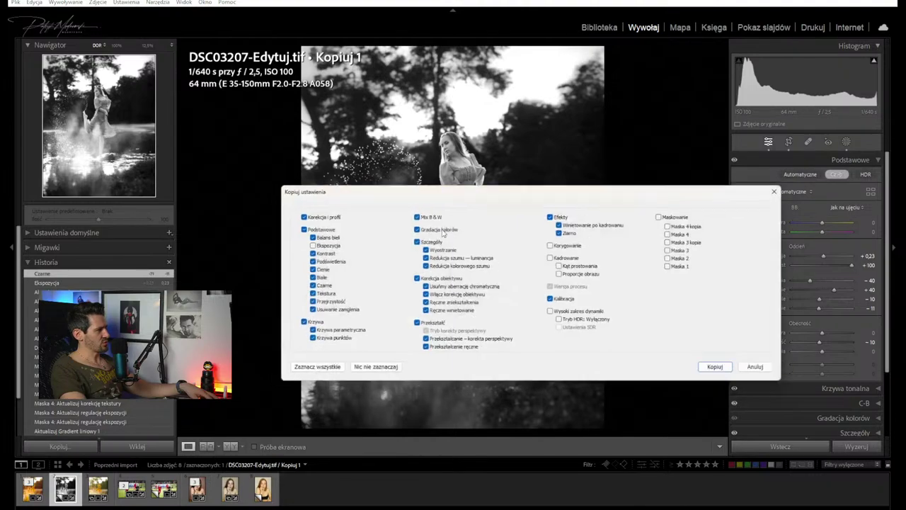
{"action": "left_click", "coordinate": [368, 371]}
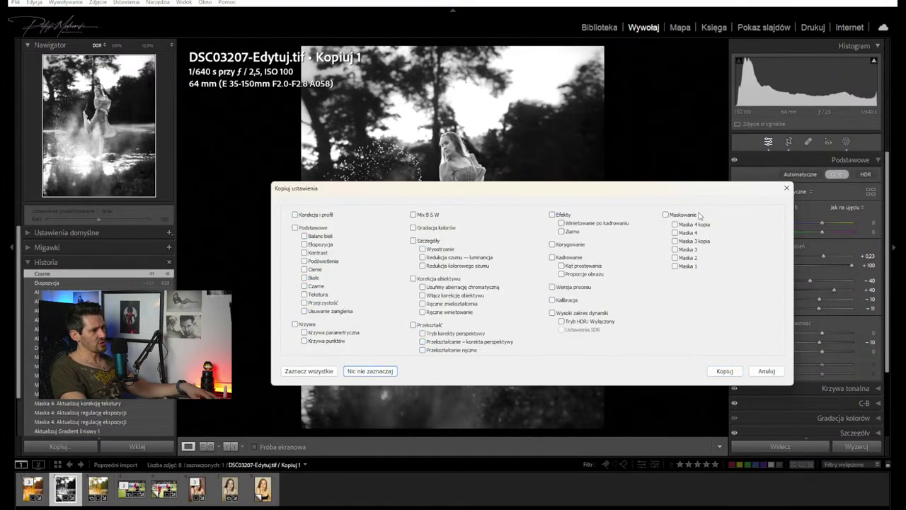
{"action": "left_click", "coordinate": [767, 371]}
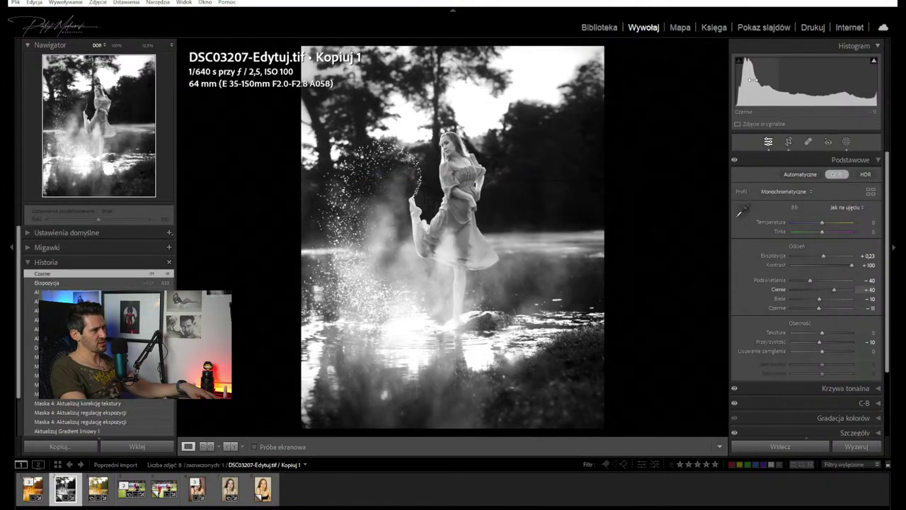
Copy only Maska 4 and Maska 4 kopia from the black-and-white copy and merge them into the colour photo's masks
{"action": "left_click", "coordinate": [847, 145]}
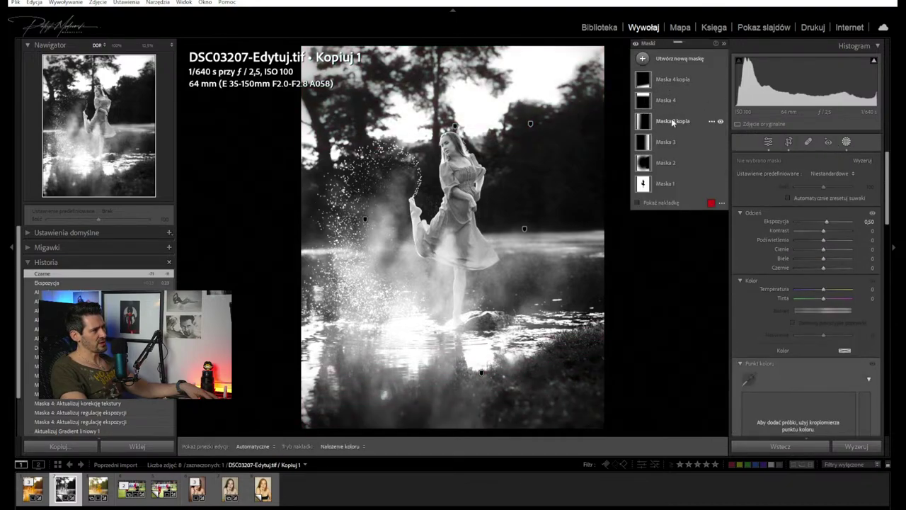
{"action": "left_click", "coordinate": [77, 444]}
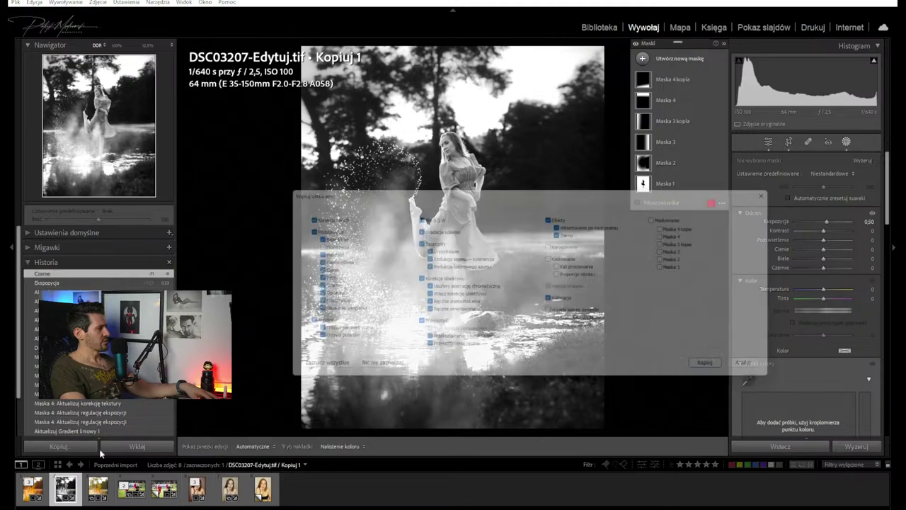
{"action": "left_click", "coordinate": [370, 371]}
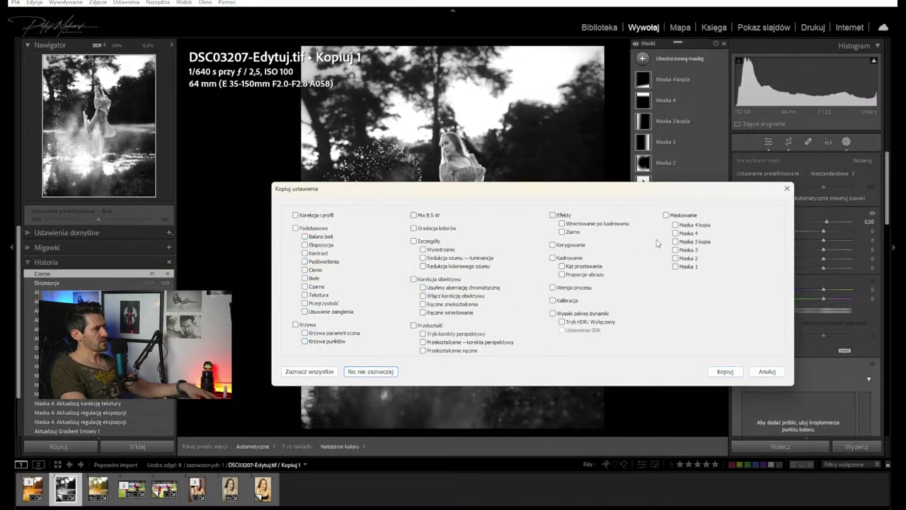
{"action": "left_click", "coordinate": [675, 233]}
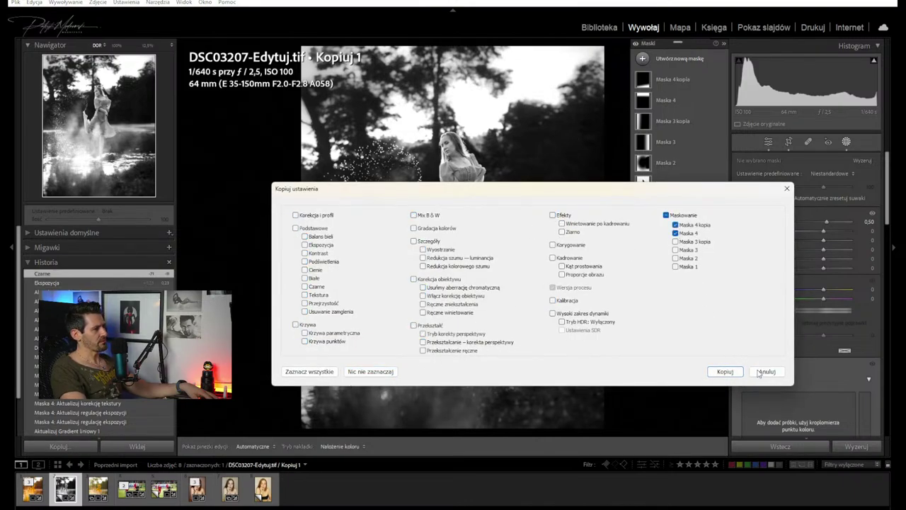
{"action": "left_click", "coordinate": [725, 371]}
{"action": "left_click", "coordinate": [39, 494]}
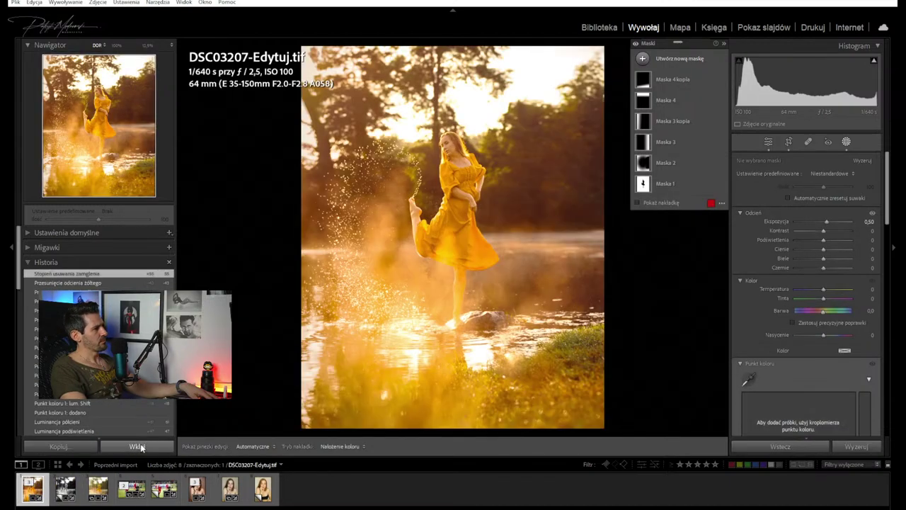
{"action": "left_click", "coordinate": [139, 446]}
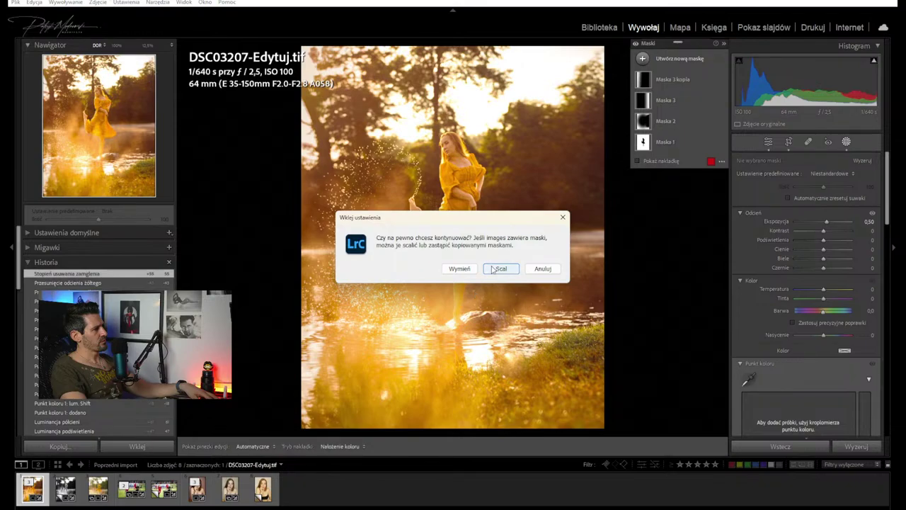
{"action": "left_click", "coordinate": [500, 269]}
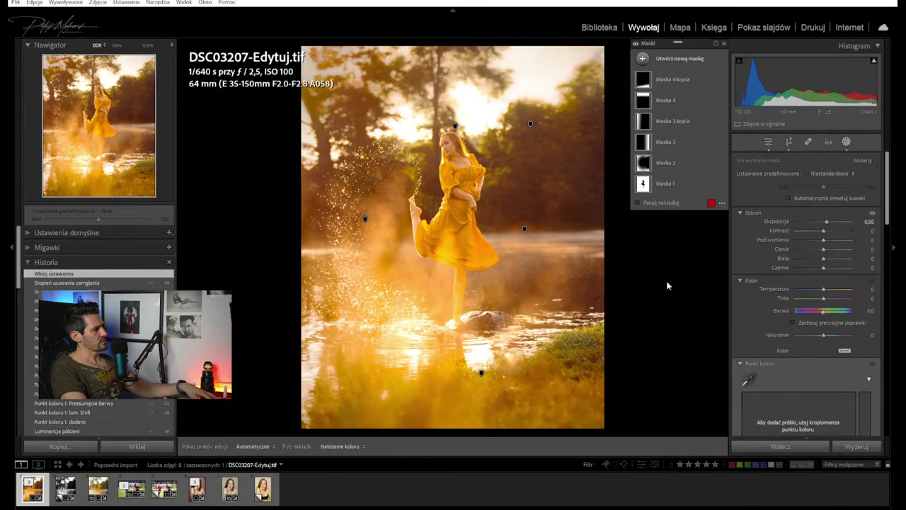
Reduce the amount of the Maska 4 kopia and Maska 4 gradients, and set the contrast of Maska 1 to 16
{"action": "left_click", "coordinate": [673, 80]}
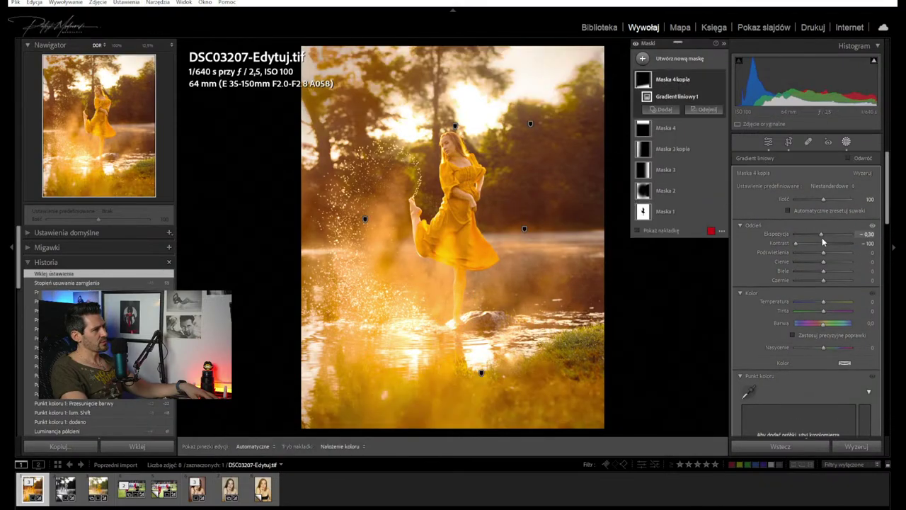
{"action": "mouse_move", "coordinate": [821, 203]}
{"action": "left_mouse_down"}
{"action": "mouse_move", "coordinate": [806, 199]}
{"action": "mouse_move", "coordinate": [835, 202]}
{"action": "mouse_move", "coordinate": [807, 201]}
{"action": "left_mouse_up"}
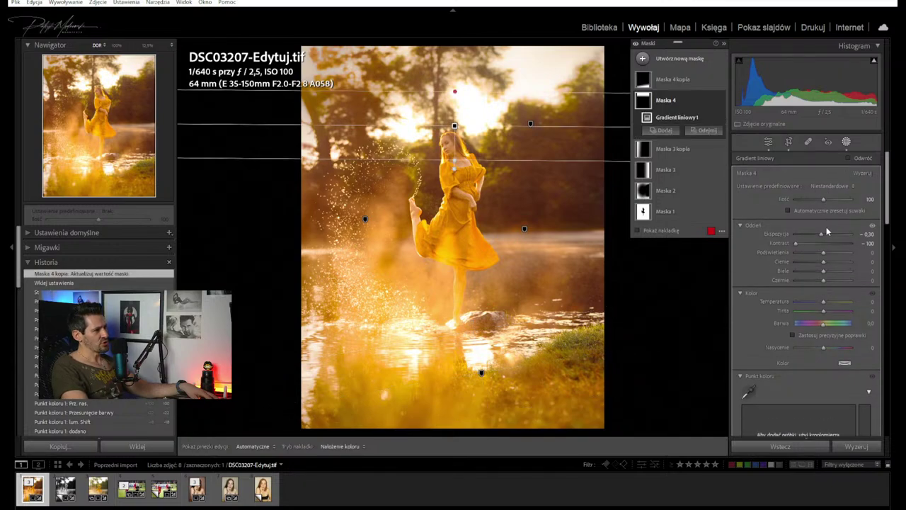
{"action": "left_click_drag", "start_coordinate": [824, 200], "coordinate": [811, 197]}
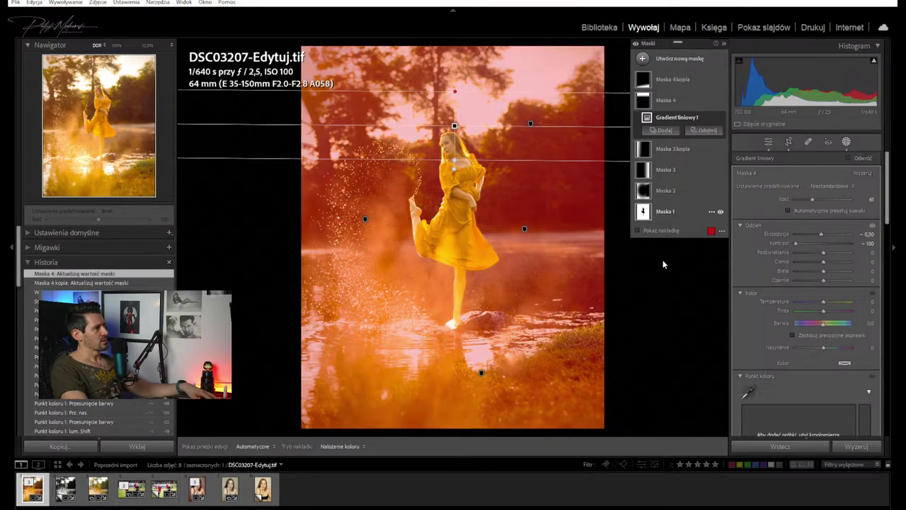
{"action": "left_click", "coordinate": [662, 211]}
{"action": "mouse_move", "coordinate": [825, 243]}
{"action": "left_mouse_down"}
{"action": "mouse_move", "coordinate": [833, 250]}
{"action": "mouse_move", "coordinate": [825, 243]}
{"action": "left_mouse_up"}
Add a new mask to the colour photo that automatically selects the subject
{"action": "left_click", "coordinate": [643, 59]}
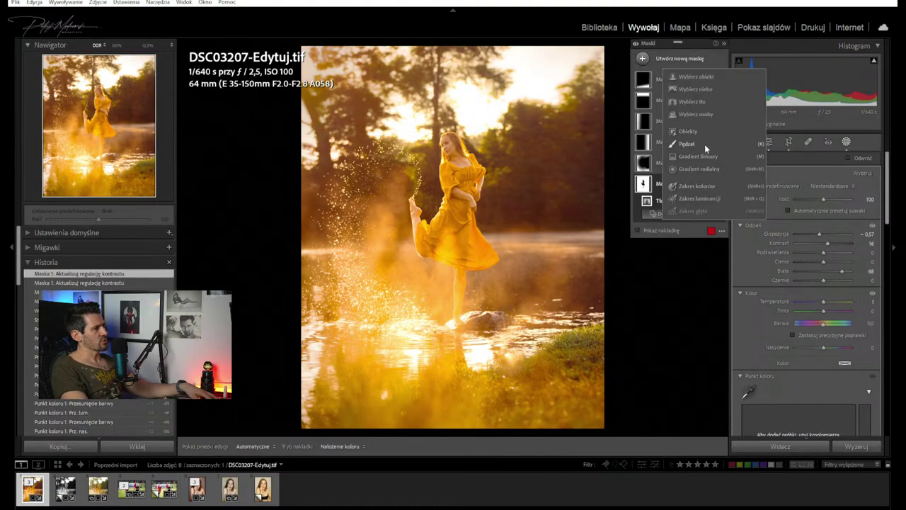
{"action": "left_click", "coordinate": [697, 80]}
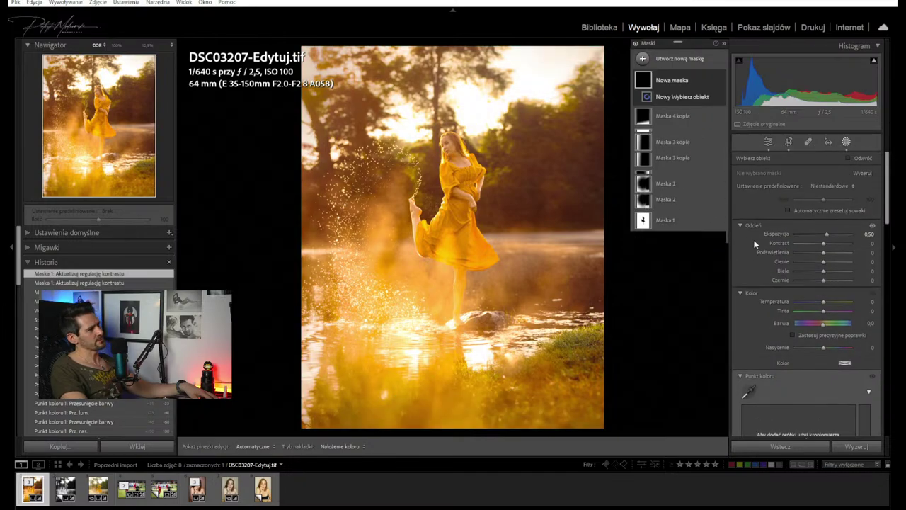
Reset the exposure of the new subject mask to 0, set its contrast to 11 and blacks to 3, and leave masking
{"action": "double_click", "coordinate": [827, 235]}
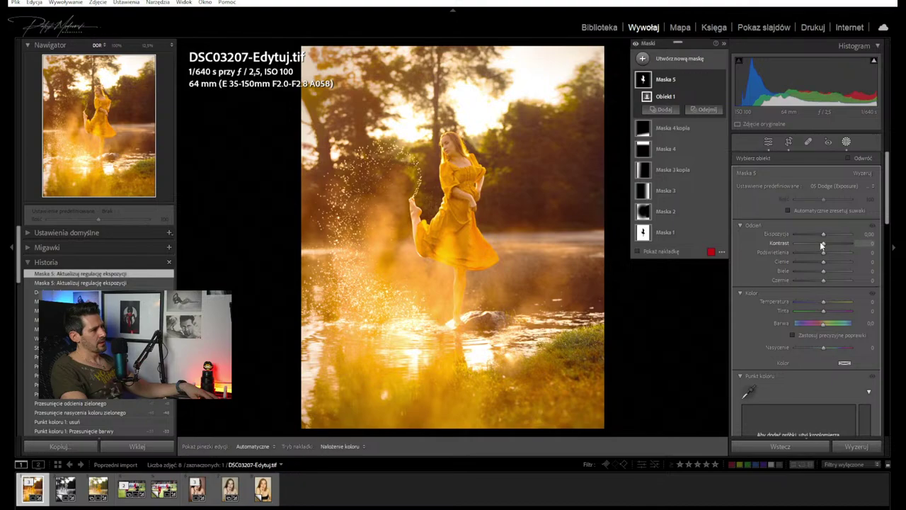
{"action": "left_click_drag", "start_coordinate": [820, 241], "coordinate": [825, 248]}
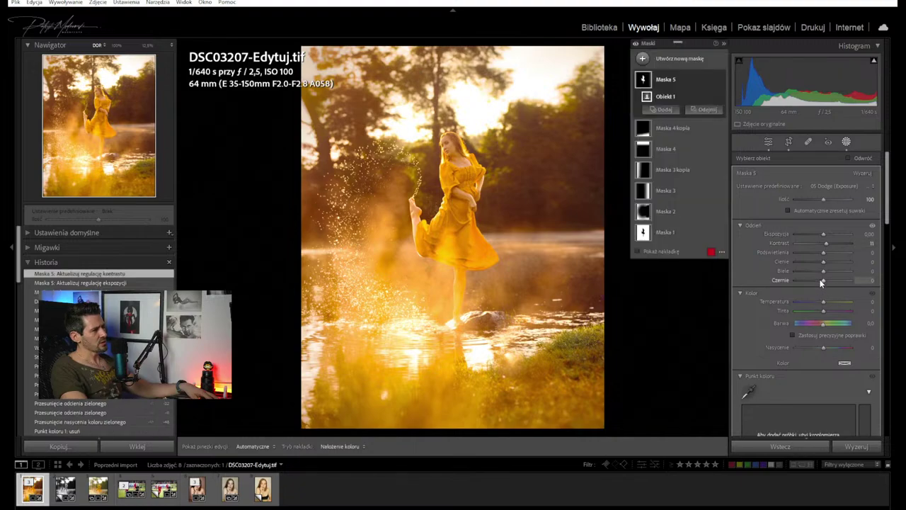
{"action": "left_click_drag", "start_coordinate": [823, 283], "coordinate": [822, 280]}
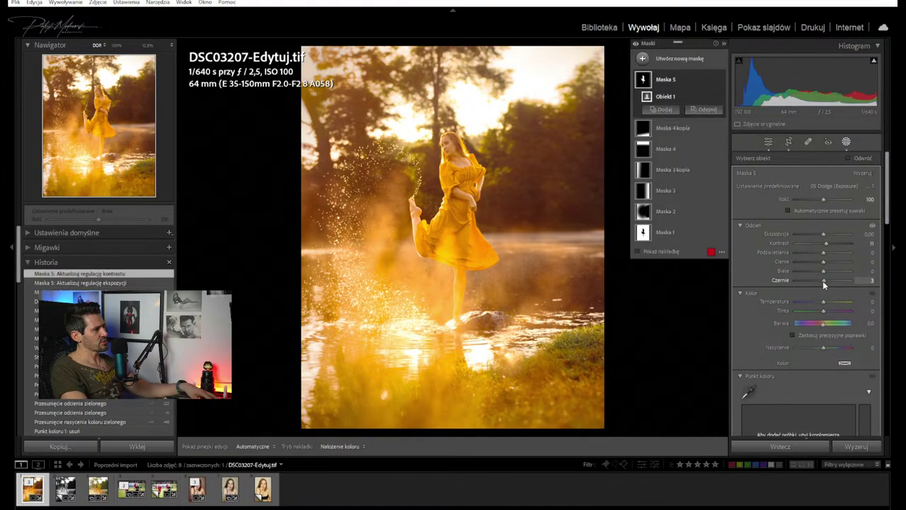
{"action": "left_click", "coordinate": [846, 142]}
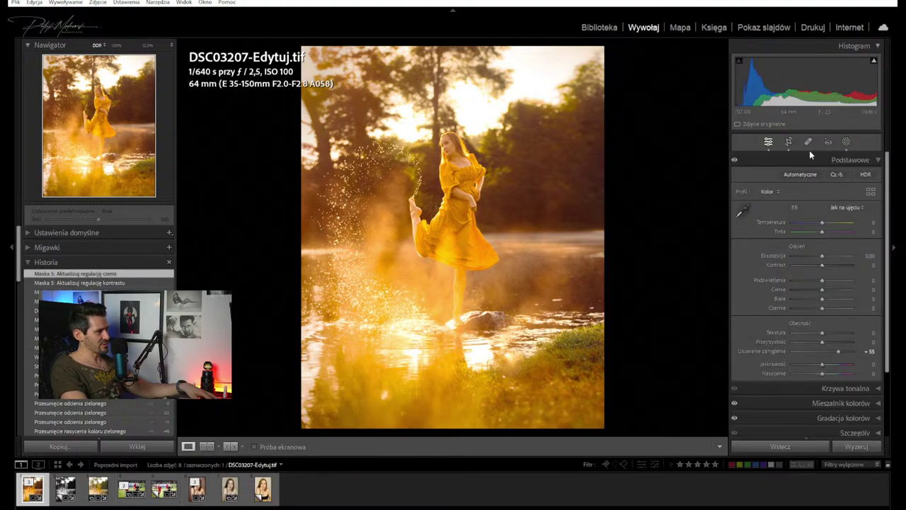
Bring the green saturation back to about neutral in the colour mixer and set the green hue to -100
{"action": "scroll", "coordinate": [819, 320], "scroll_direction": "down", "scroll_amount": 2}
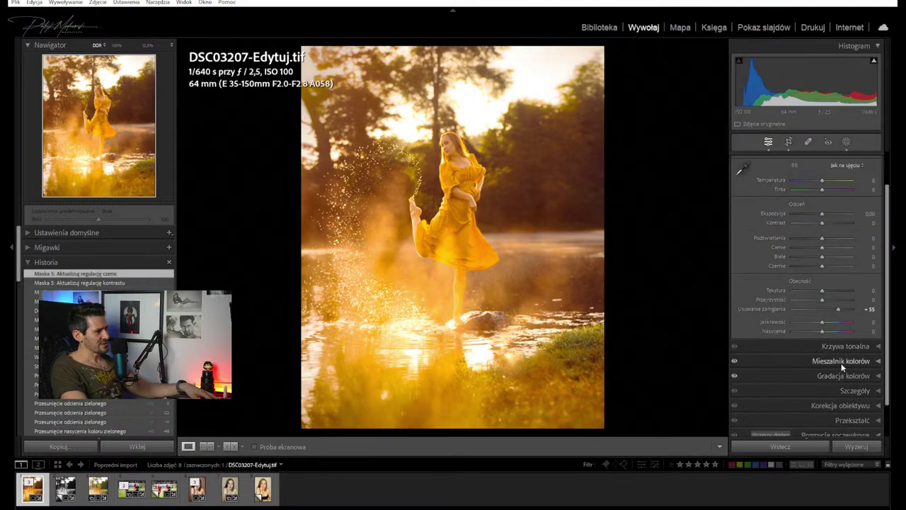
{"action": "left_click", "coordinate": [841, 362]}
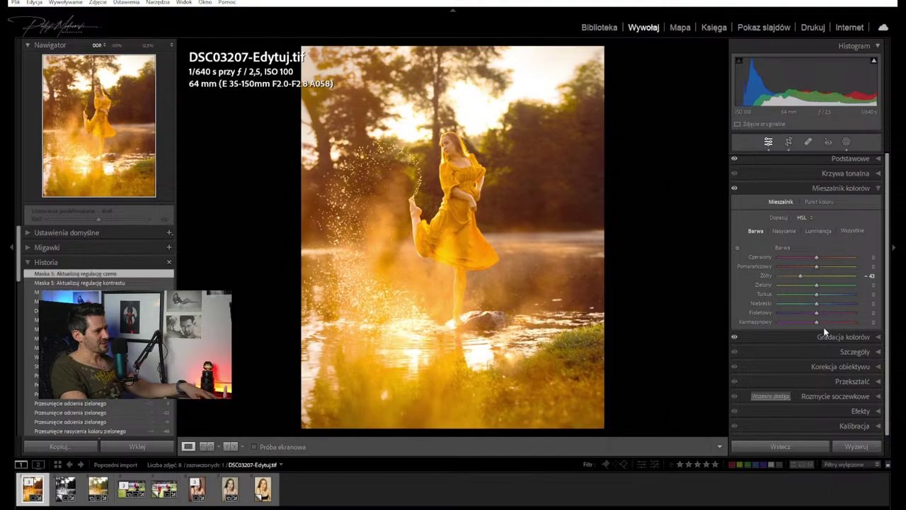
{"action": "left_click", "coordinate": [785, 231]}
{"action": "left_click_drag", "start_coordinate": [800, 291], "coordinate": [815, 286]}
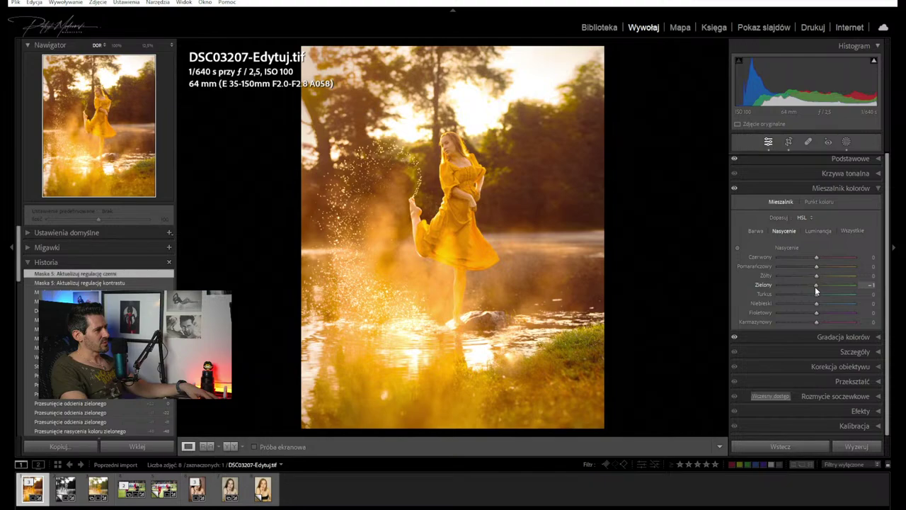
{"action": "left_click", "coordinate": [755, 231]}
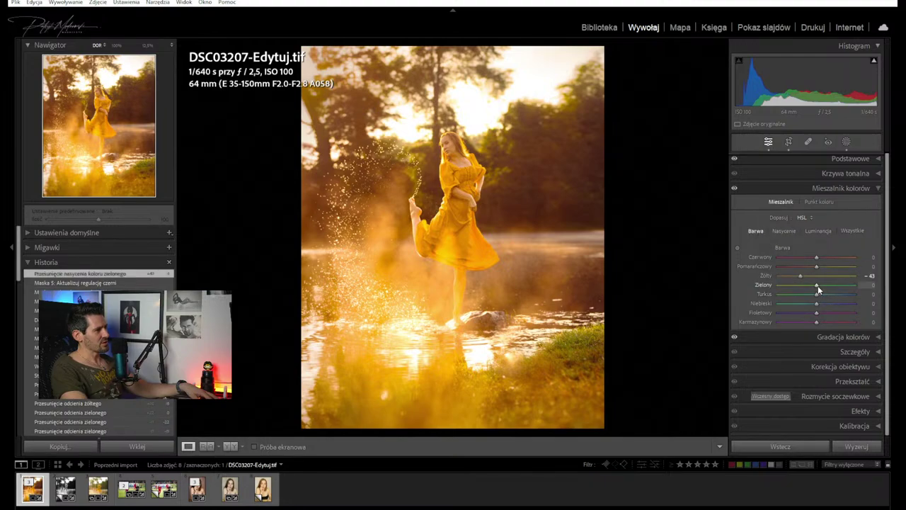
{"action": "left_click_drag", "start_coordinate": [762, 283], "coordinate": [857, 288]}
Show the masks and inspect the woman's face and upper body at 100%
{"action": "left_click", "coordinate": [844, 142]}
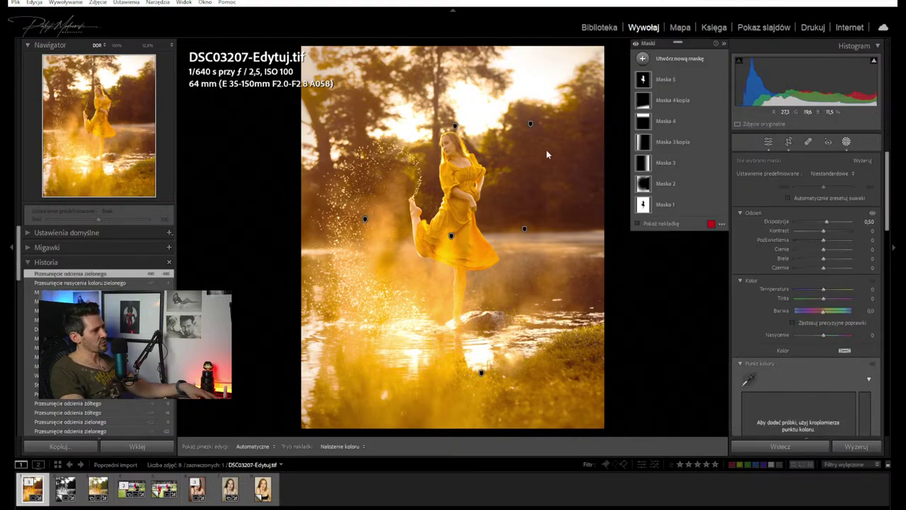
{"action": "left_click", "coordinate": [446, 148]}
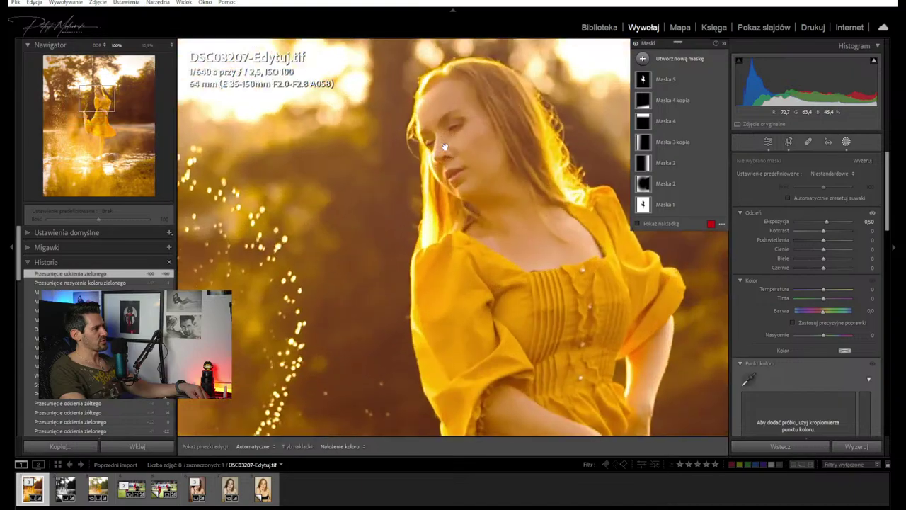
{"action": "left_click", "coordinate": [472, 144]}
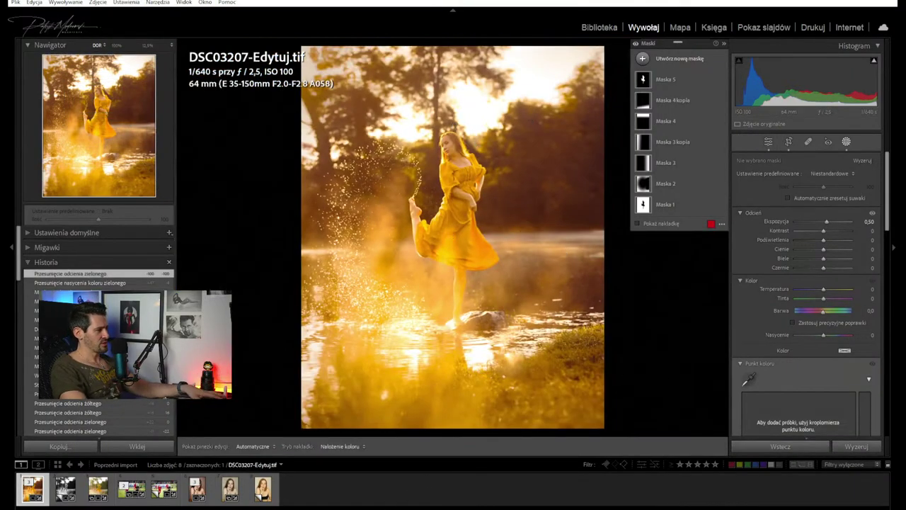
Open DSC03207-Edytuj.tif in Photoshop and compare the image with the Delicious Skin 4 layer hidden and shown
{"action": "right_click", "coordinate": [31, 493]}
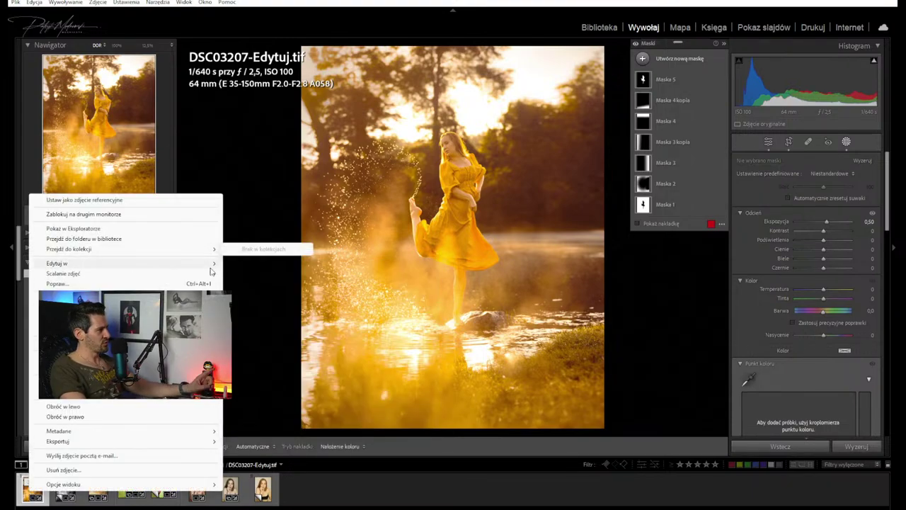
{"action": "mouse_move", "coordinate": [211, 263]}
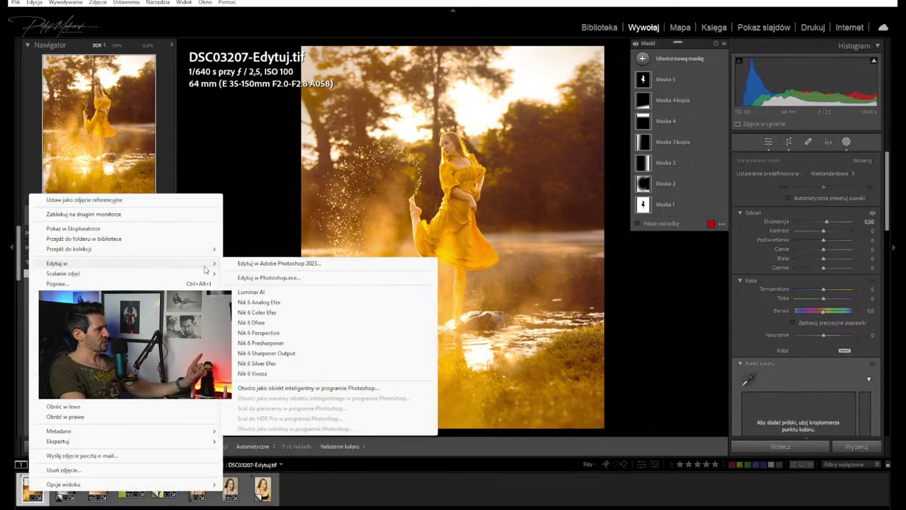
{"action": "left_click", "coordinate": [283, 278]}
{"action": "left_click", "coordinate": [473, 316]}
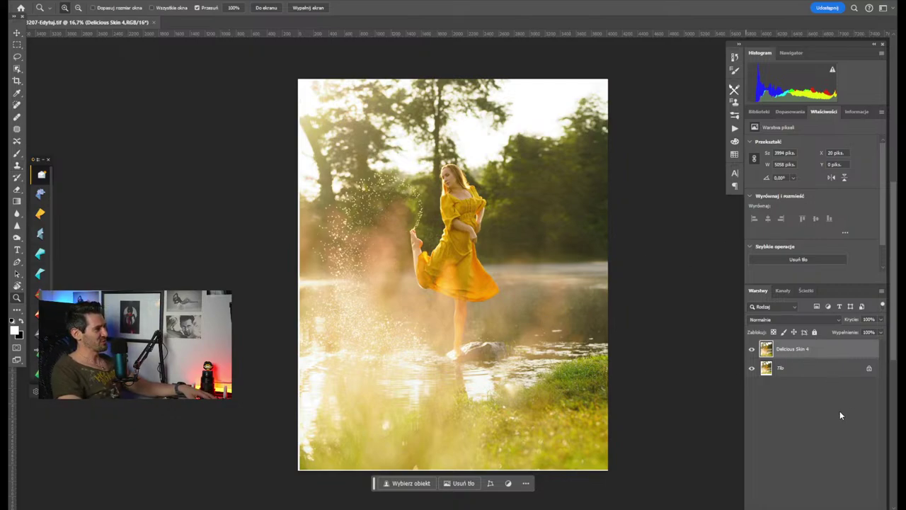
{"action": "left_click", "coordinate": [753, 350]}
{"action": "left_click", "coordinate": [752, 349]}
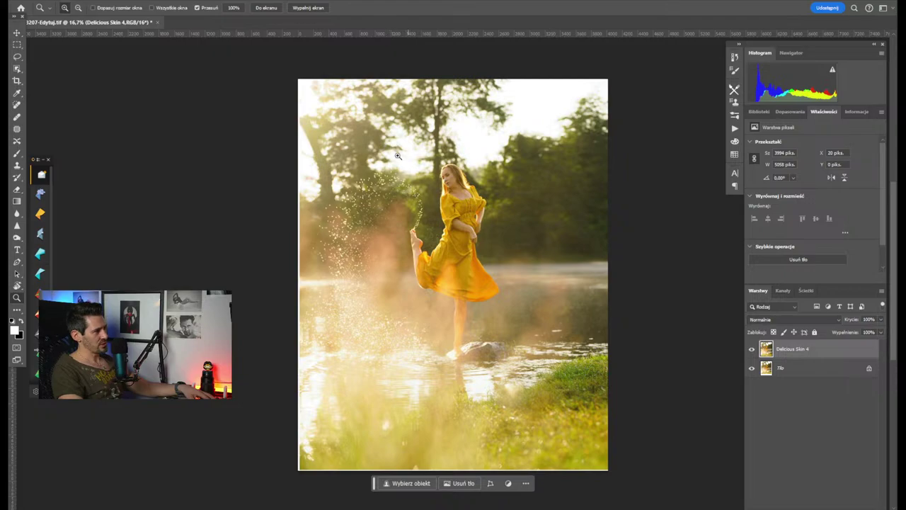
Switch back to Lightroom, create a virtual copy of the golden DSC03207-Edytuj.tif photo, and reselect the original
{"action": "left_click", "coordinate": [536, 509]}
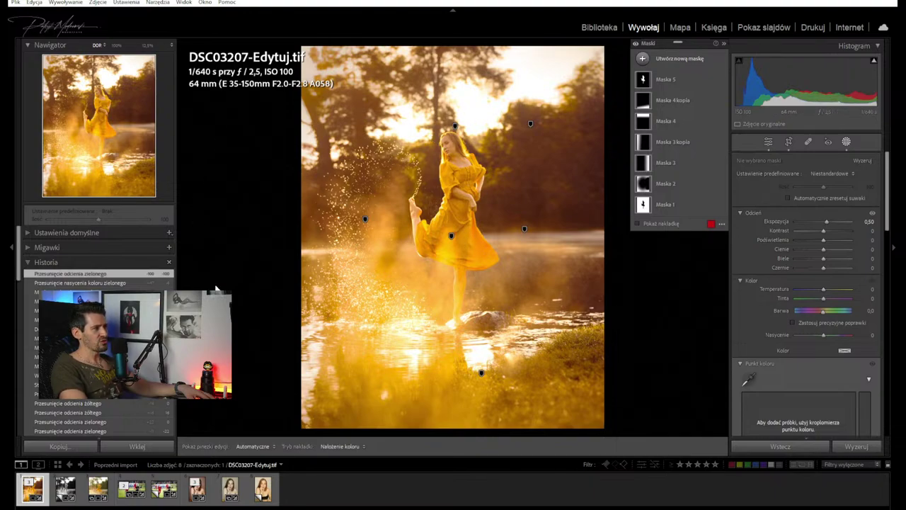
{"action": "right_click", "coordinate": [30, 488]}
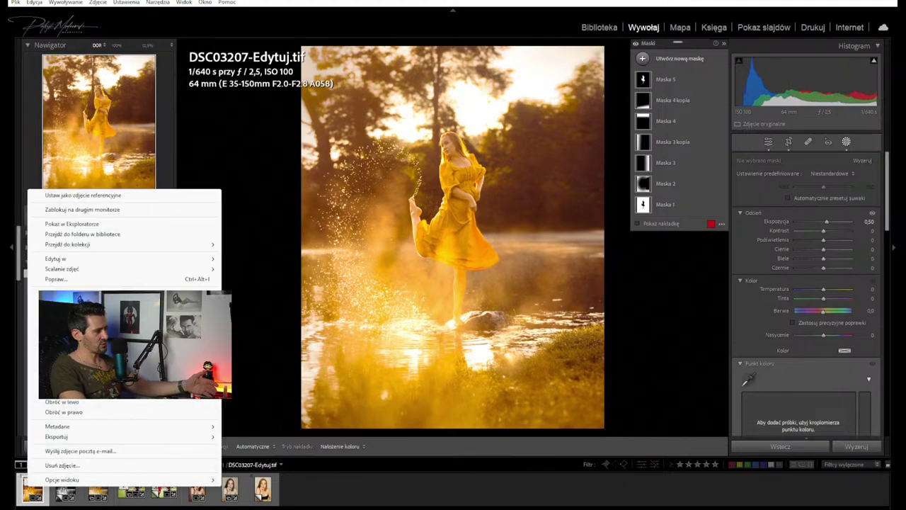
{"action": "mouse_move", "coordinate": [64, 258]}
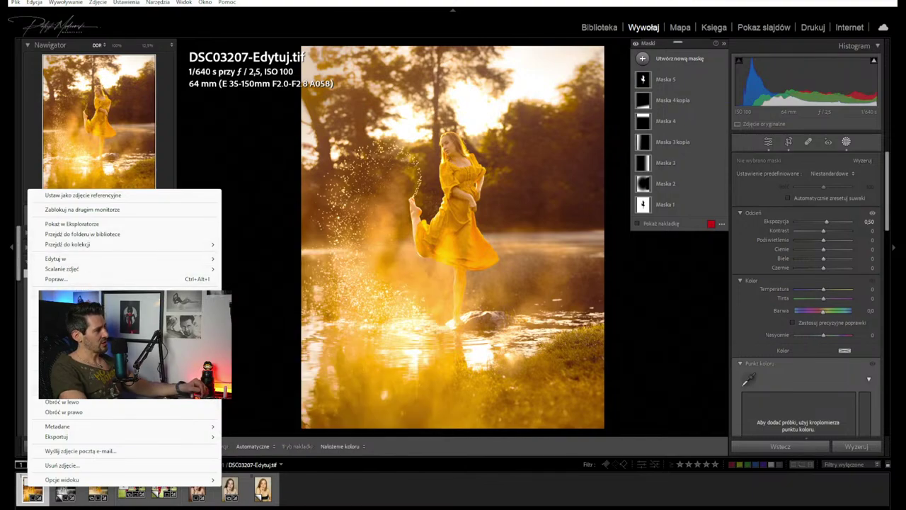
{"action": "left_click", "coordinate": [64, 293]}
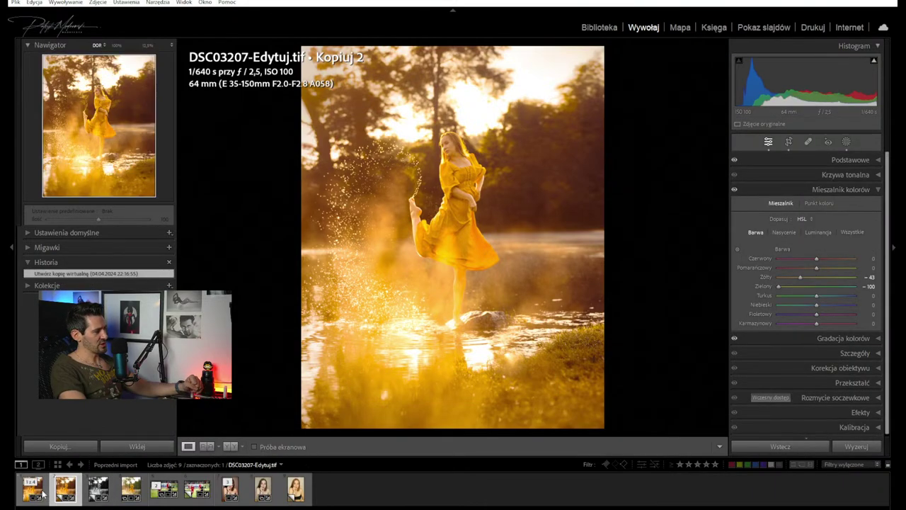
{"action": "left_click", "coordinate": [31, 496]}
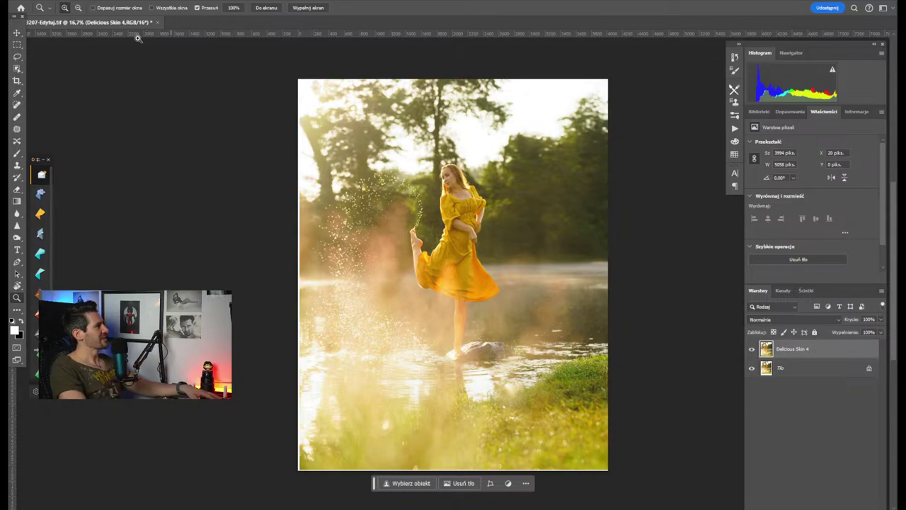
View the Photoshop system information and close it again
{"action": "left_click", "coordinate": [245, 0]}
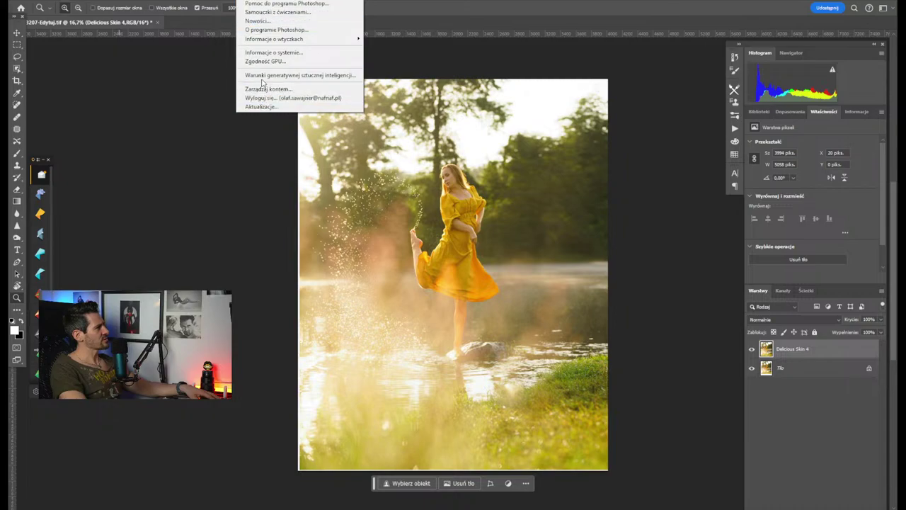
{"action": "left_click", "coordinate": [263, 55]}
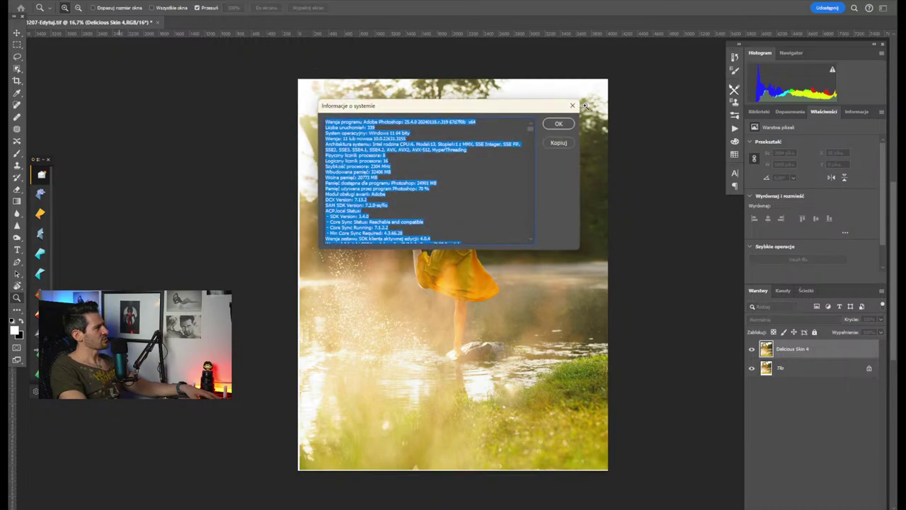
{"action": "left_click", "coordinate": [572, 105]}
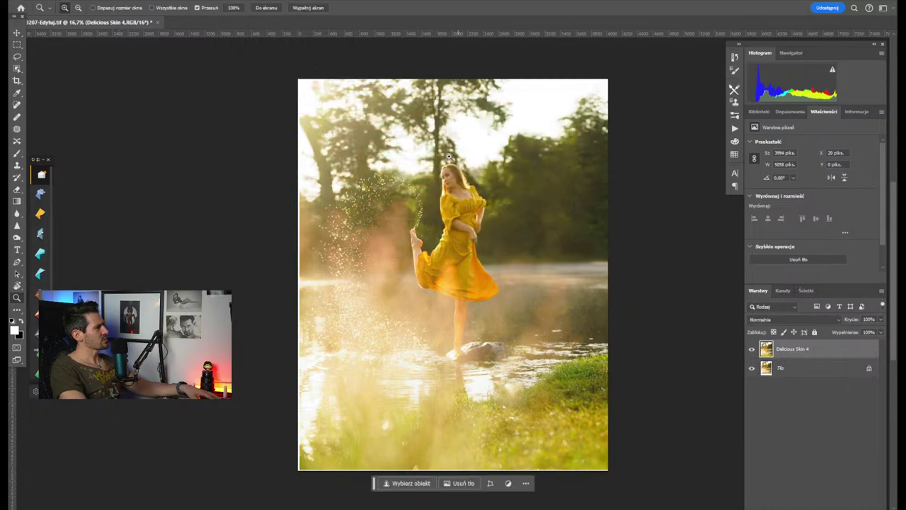
{"action": "left_click", "coordinate": [17, 55]}
{"action": "mouse_move", "coordinate": [446, 182]}
{"action": "left_mouse_down"}
{"action": "mouse_move", "coordinate": [564, 186]}
{"action": "mouse_move", "coordinate": [561, 211]}
{"action": "left_mouse_up"}
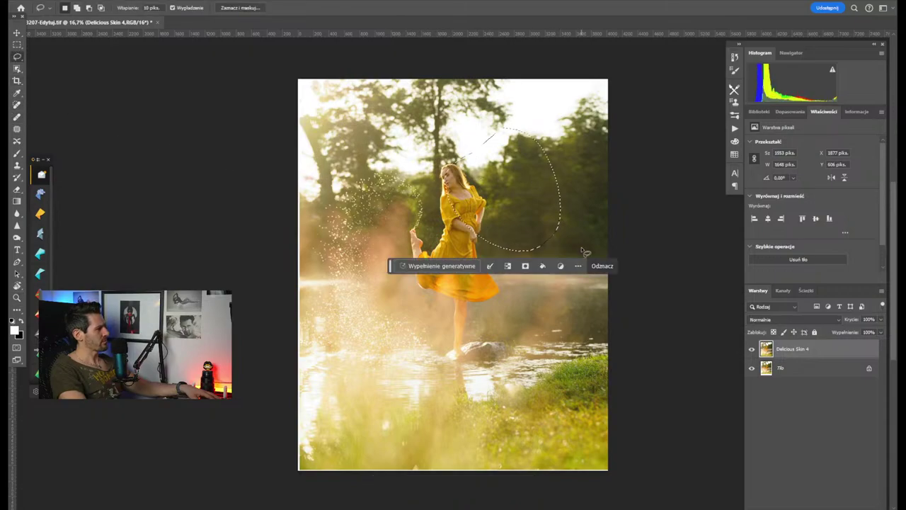
{"action": "left_click", "coordinate": [628, 204]}
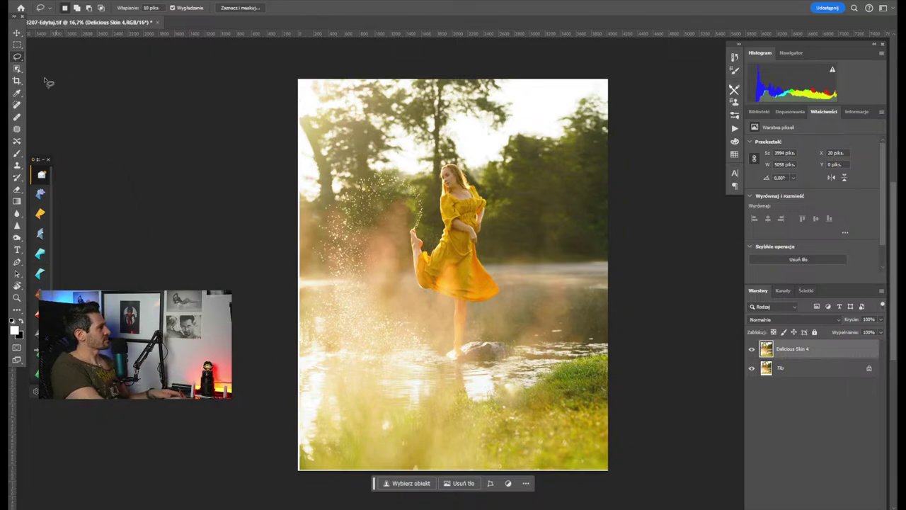
Try to outline the sky and upper trees down to the woman's head with the Polygonal Lasso, extending beyond the canvas edges
{"action": "right_click", "coordinate": [21, 55]}
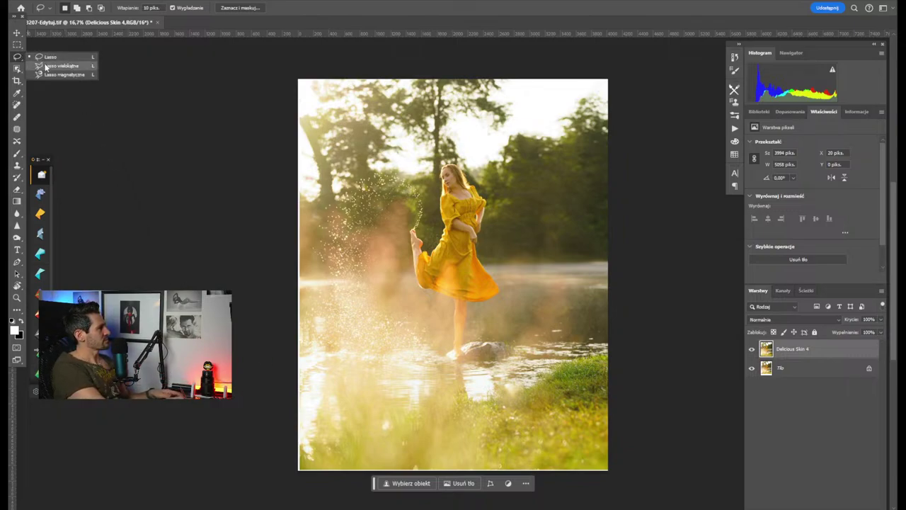
{"action": "left_click", "coordinate": [50, 65]}
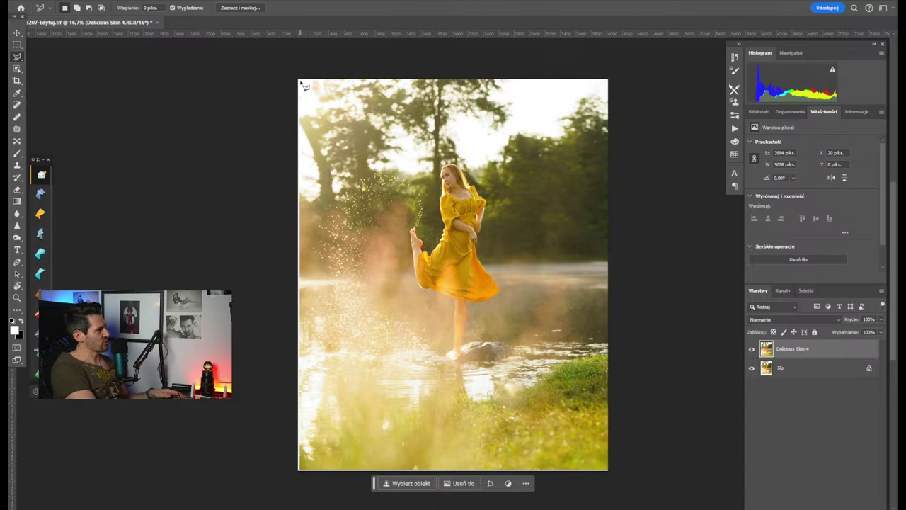
{"action": "left_click", "coordinate": [301, 197]}
{"action": "left_click", "coordinate": [315, 205]}
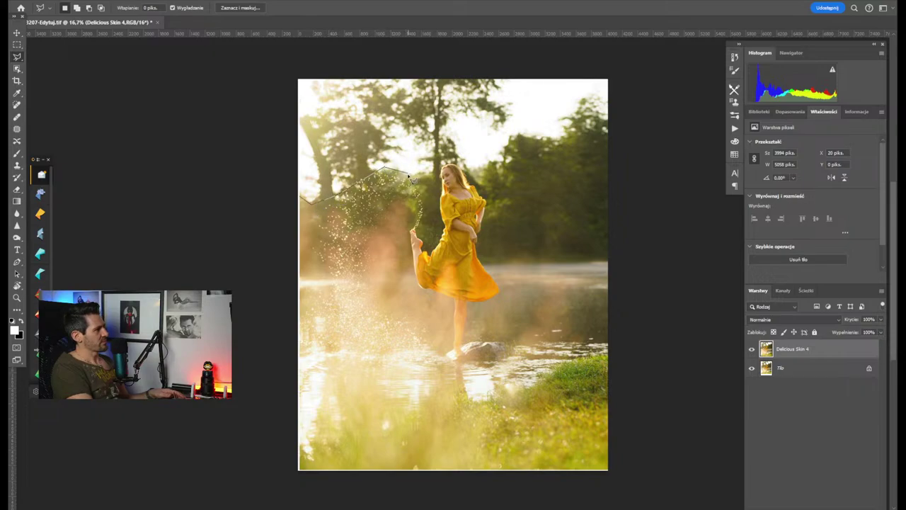
{"action": "left_click", "coordinate": [407, 175]}
{"action": "left_click", "coordinate": [513, 165]}
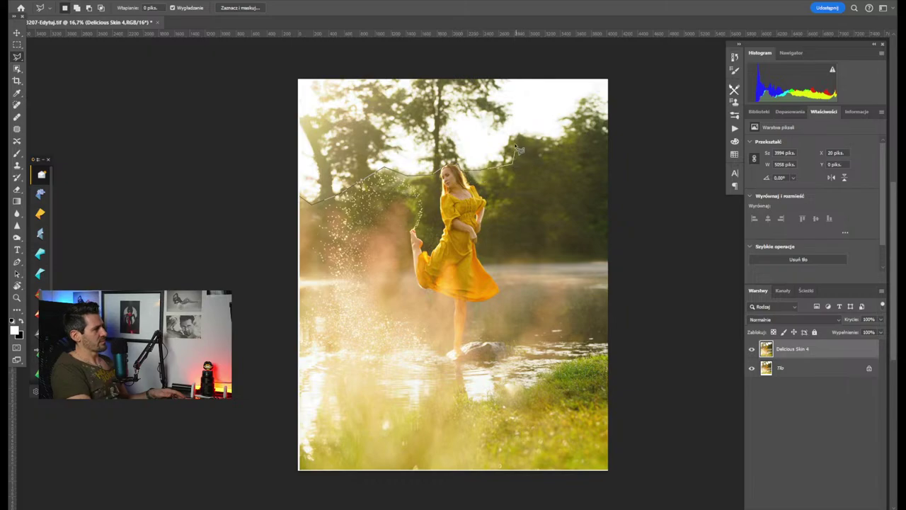
{"action": "left_click", "coordinate": [562, 148]}
{"action": "left_click", "coordinate": [587, 128]}
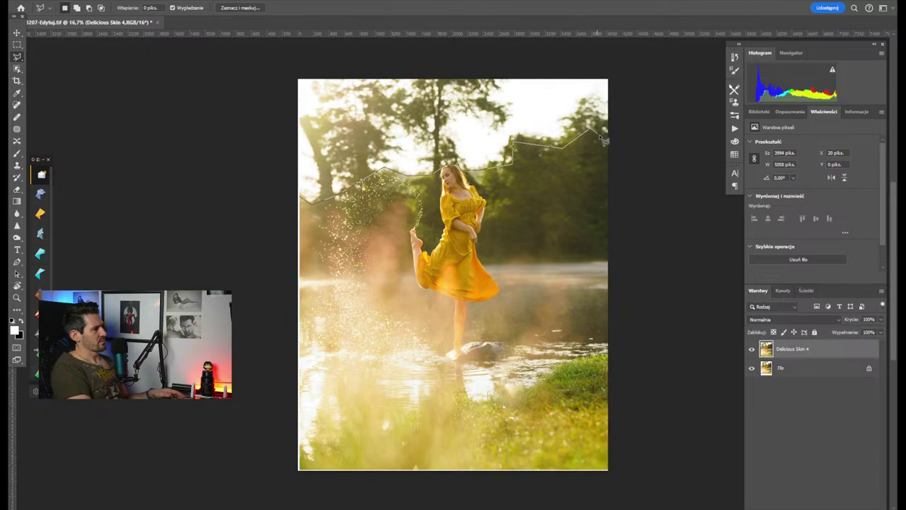
{"action": "left_click", "coordinate": [606, 129]}
{"action": "left_click", "coordinate": [608, 68]}
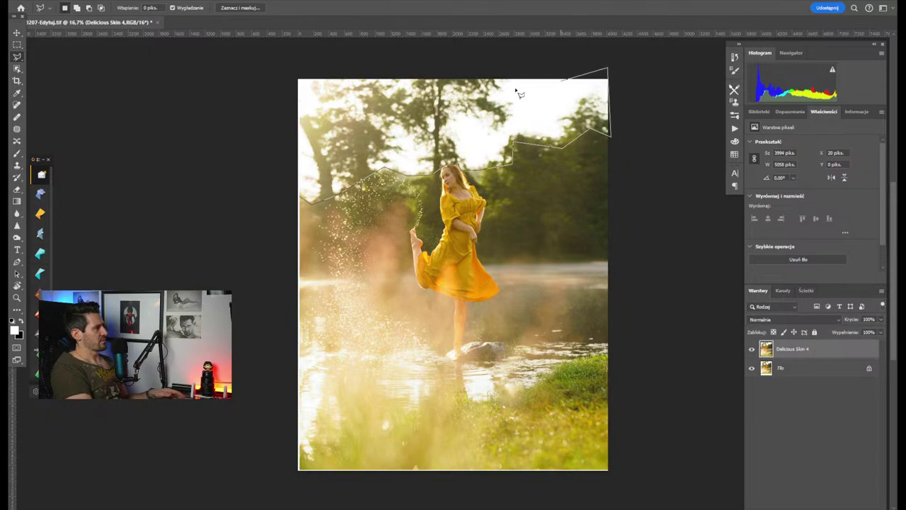
{"action": "left_click", "coordinate": [285, 72]}
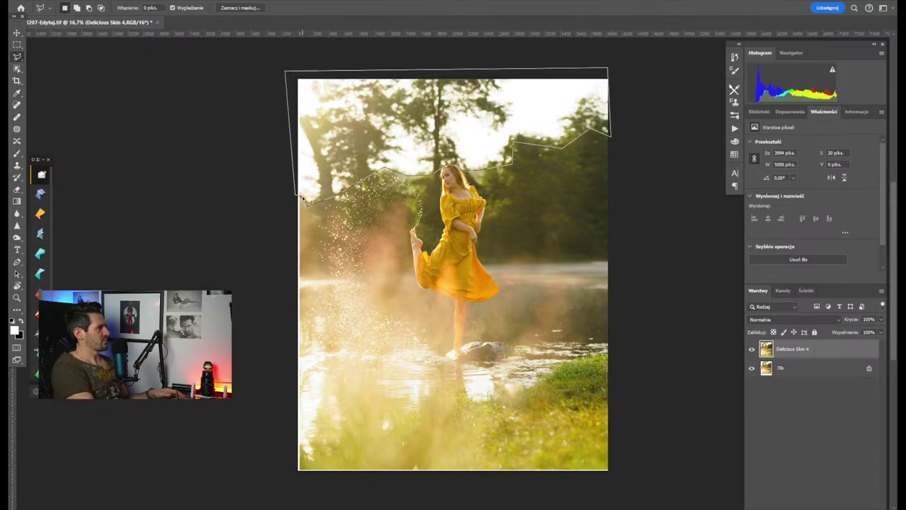
{"action": "left_click", "coordinate": [304, 202]}
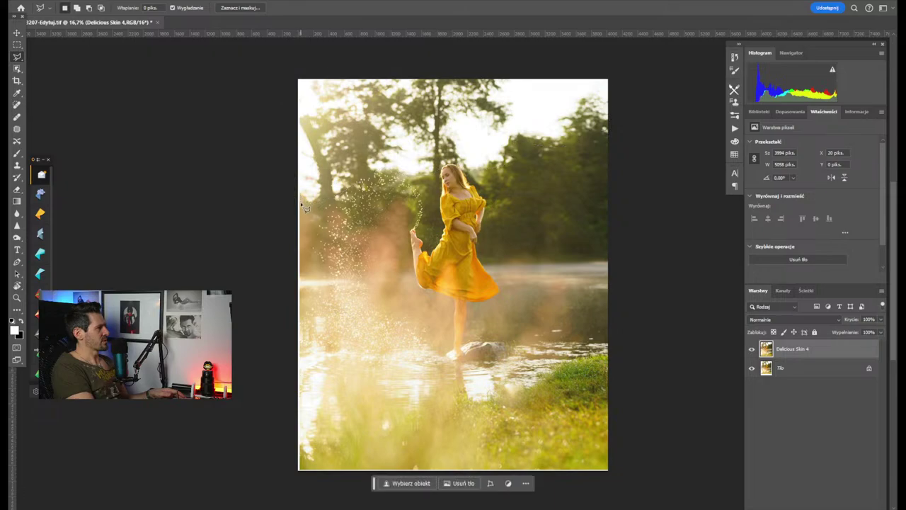
{"action": "left_click", "coordinate": [291, 194]}
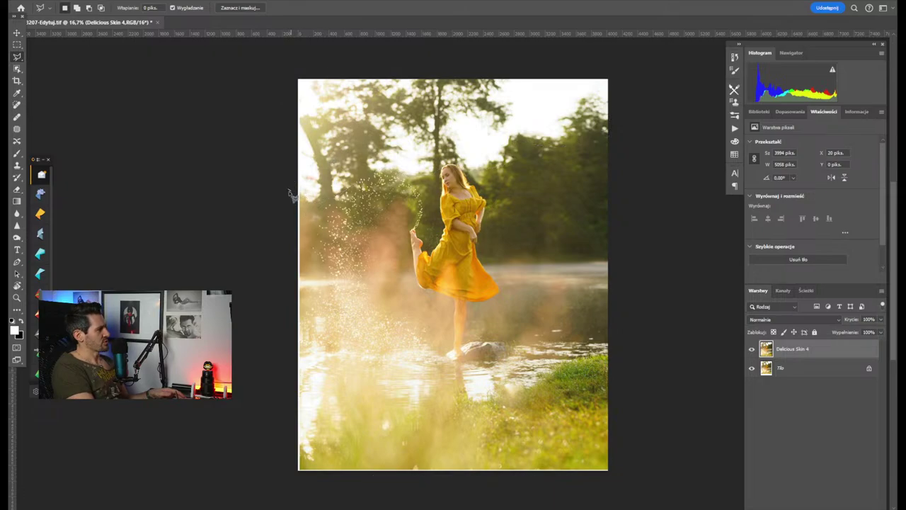
{"action": "key", "text": "Escape"}
{"action": "left_click", "coordinate": [298, 197]}
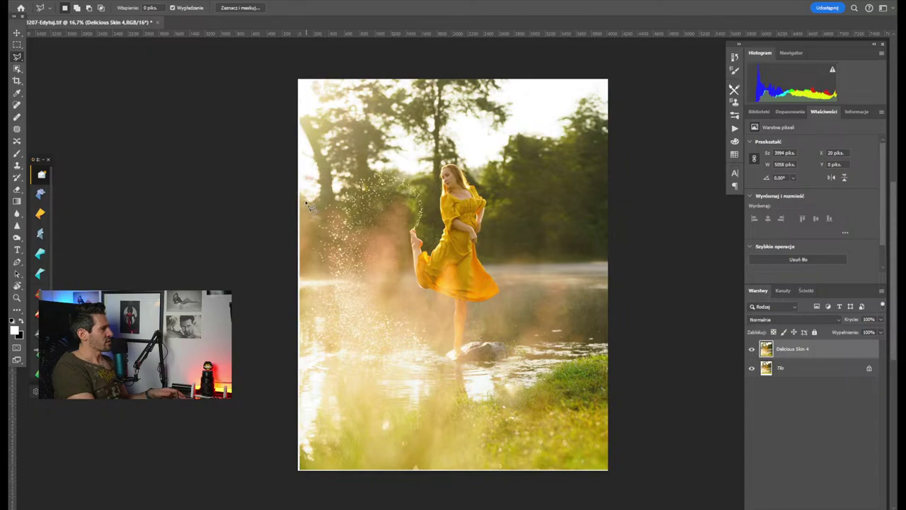
{"action": "left_click", "coordinate": [368, 168]}
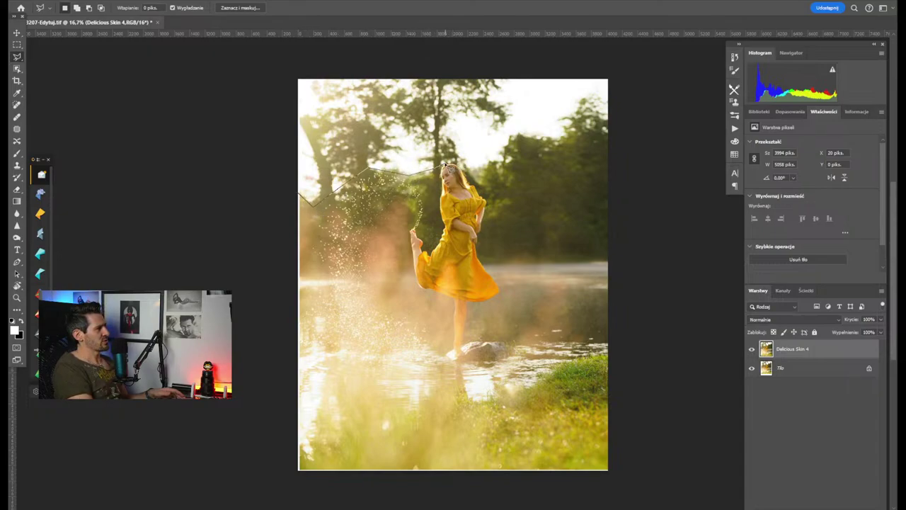
{"action": "left_click", "coordinate": [522, 158]}
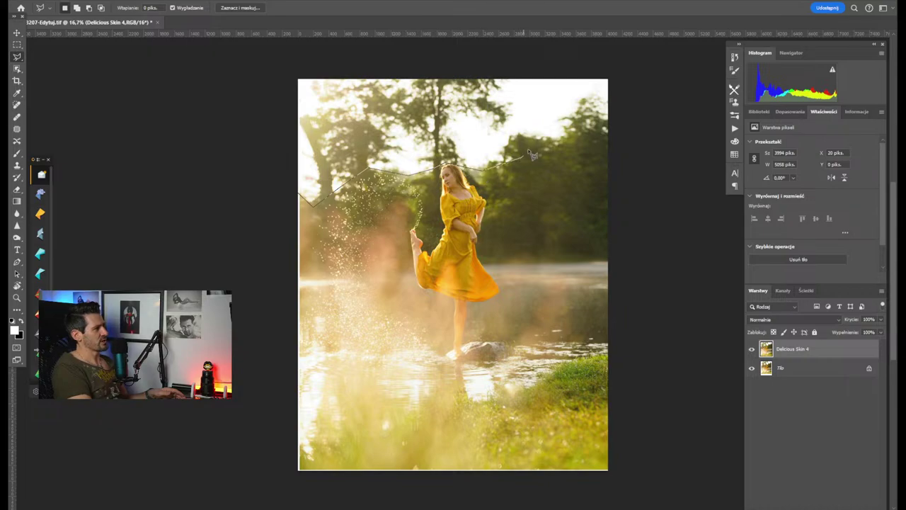
{"action": "left_click", "coordinate": [530, 141]}
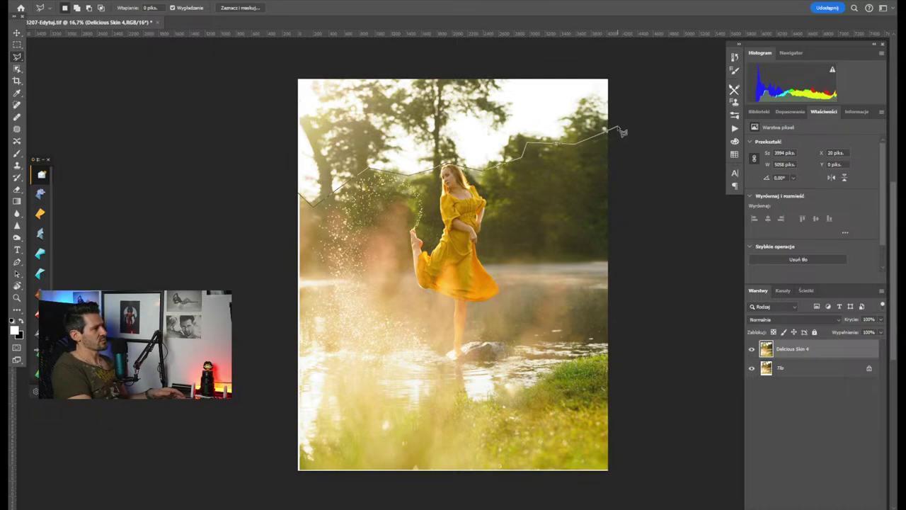
{"action": "left_click", "coordinate": [617, 128]}
{"action": "left_click", "coordinate": [609, 73]}
{"action": "left_click", "coordinate": [291, 79]}
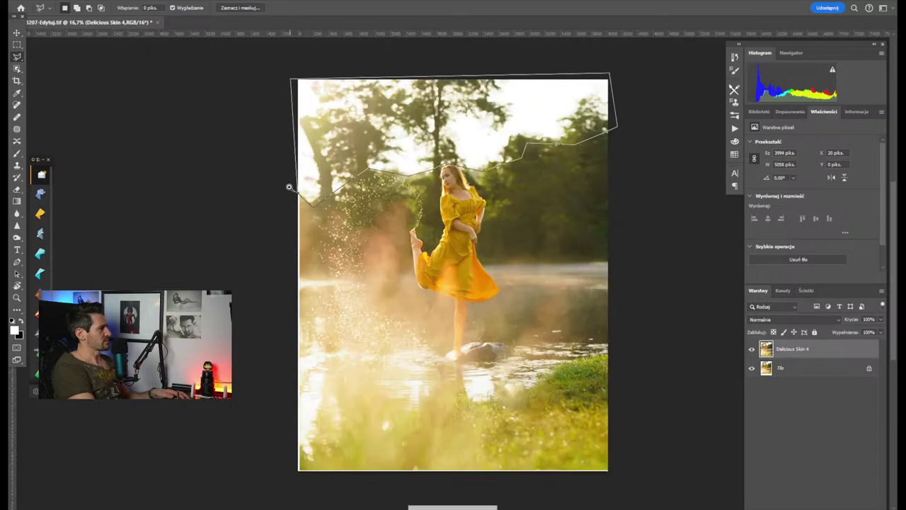
{"action": "scroll", "coordinate": [303, 203], "scroll_direction": "up", "scroll_amount": 5}
{"action": "left_click", "coordinate": [305, 225]}
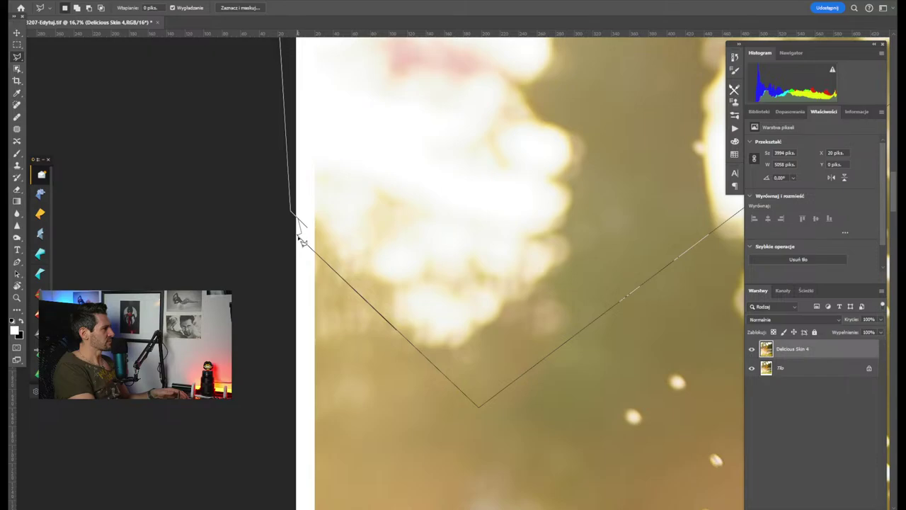
{"action": "key", "text": "Escape"}
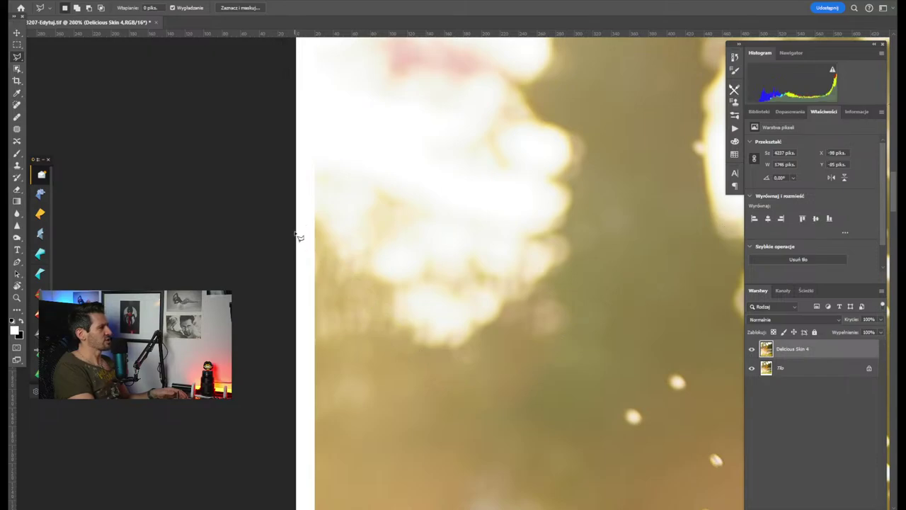
Outline the sky and upper trees along the treeline and above the woman's head with the Polygonal Lasso, extending beyond the canvas edges
{"action": "scroll", "coordinate": [296, 234], "scroll_direction": "down", "scroll_amount": 5}
{"action": "scroll", "coordinate": [289, 234], "scroll_direction": "down", "scroll_amount": 5}
{"action": "scroll", "coordinate": [248, 220], "scroll_direction": "up", "scroll_amount": 4}
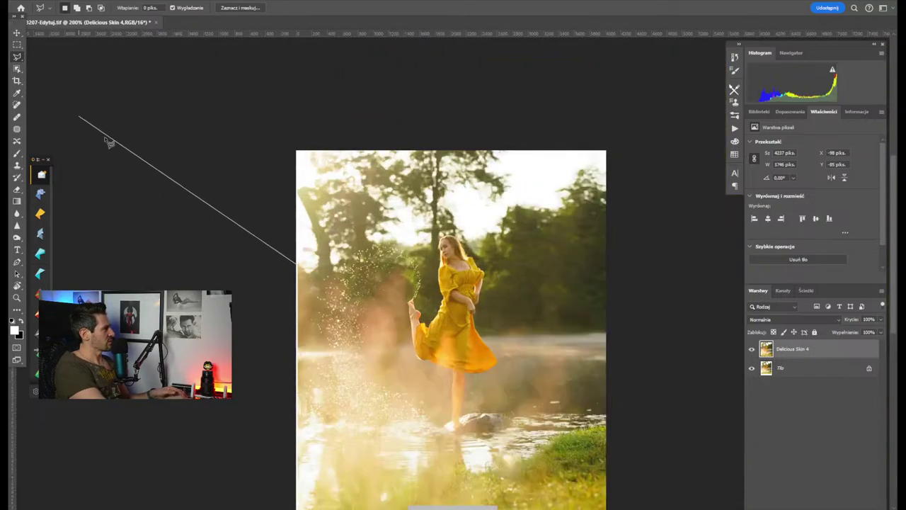
{"action": "left_click", "coordinate": [305, 275]}
{"action": "left_click", "coordinate": [337, 254]}
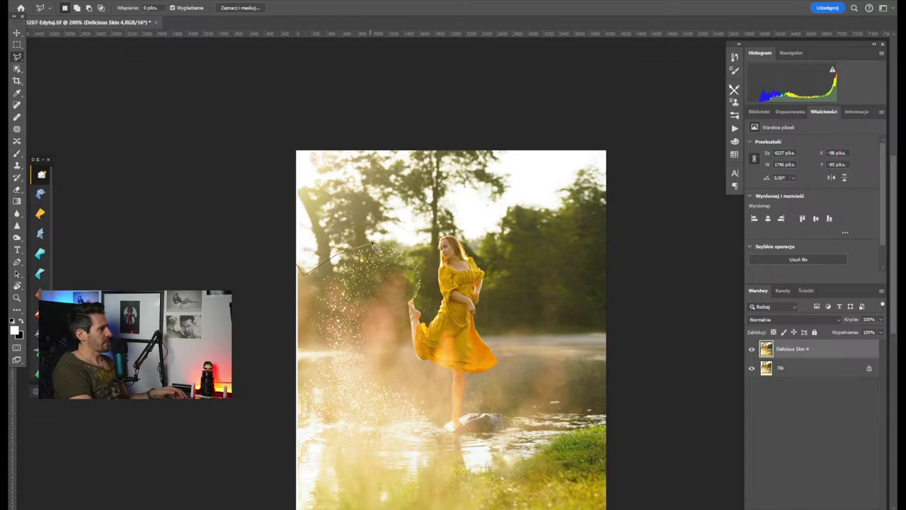
{"action": "left_click", "coordinate": [376, 236]}
{"action": "left_click", "coordinate": [420, 245]}
{"action": "left_click", "coordinate": [436, 229]}
{"action": "left_click", "coordinate": [461, 232]}
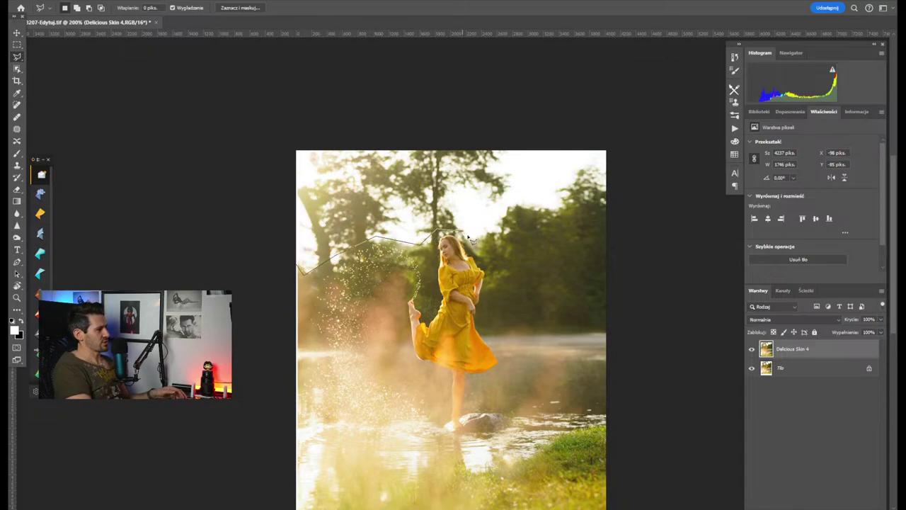
{"action": "left_click", "coordinate": [482, 239]}
{"action": "left_click", "coordinate": [516, 213]}
{"action": "left_click", "coordinate": [553, 211]}
{"action": "left_click", "coordinate": [587, 200]}
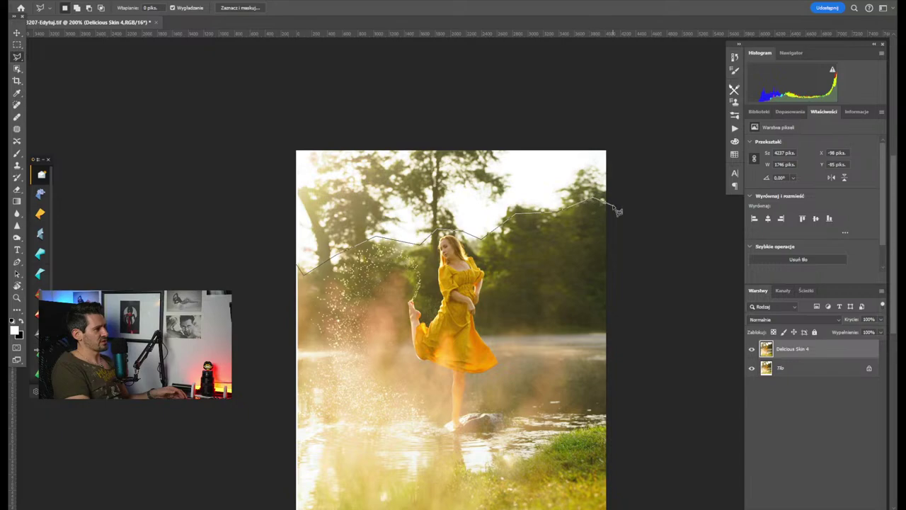
{"action": "left_click", "coordinate": [612, 205]}
{"action": "left_click", "coordinate": [602, 107]}
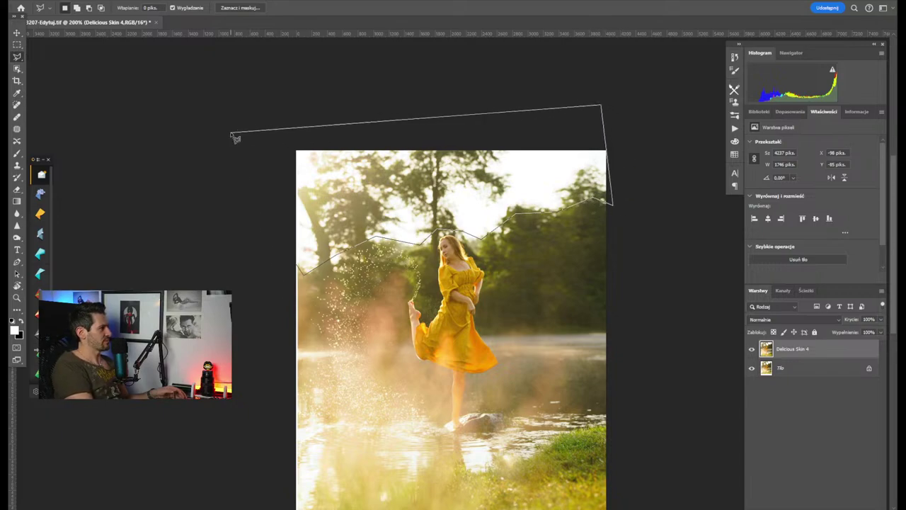
{"action": "left_click", "coordinate": [232, 133]}
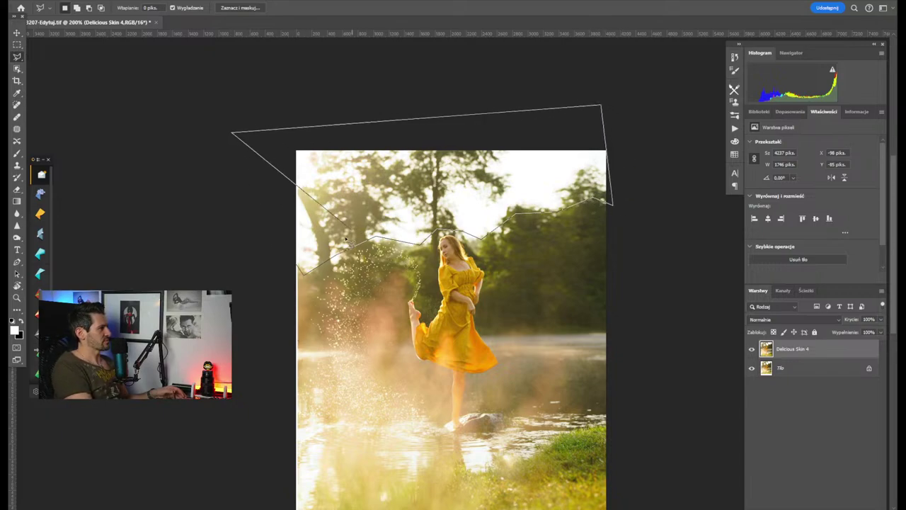
{"action": "left_click", "coordinate": [301, 275]}
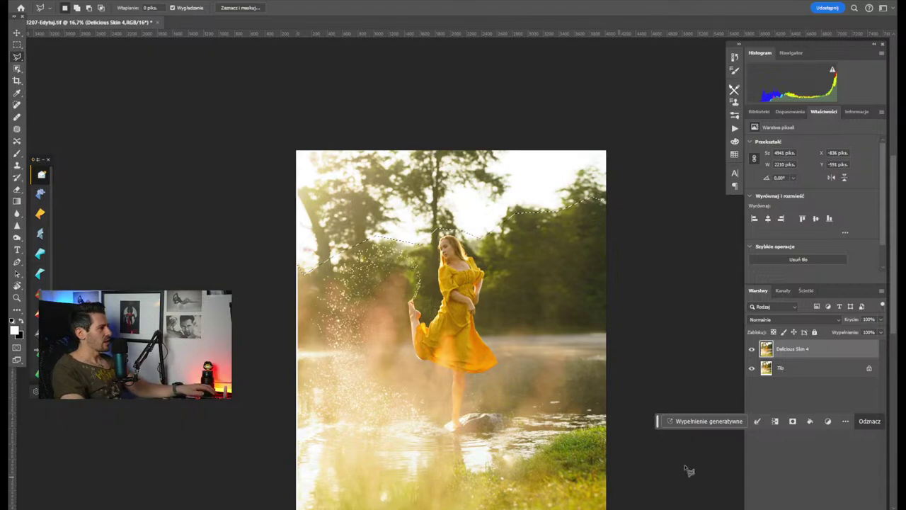
Run Generative Fill on the selected sky area with the prompt "blue sky"
{"action": "left_click", "coordinate": [719, 423]}
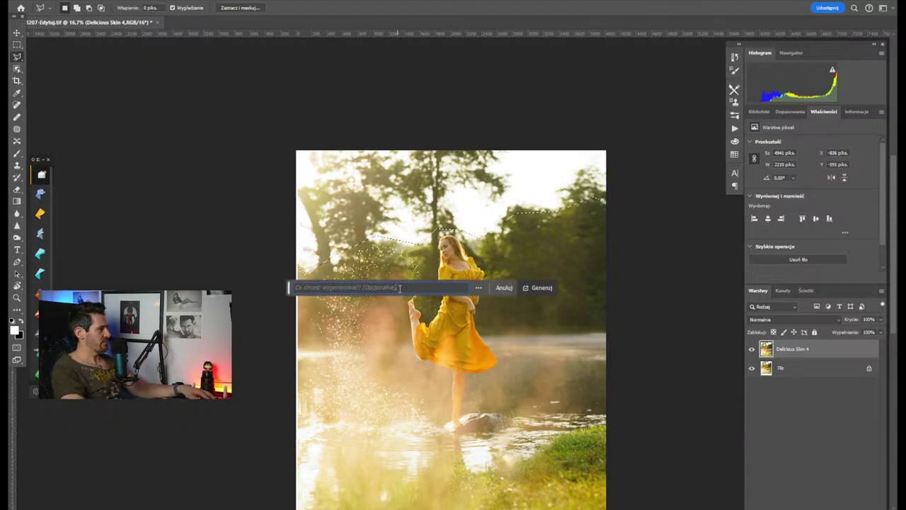
{"action": "type", "text": "b"}
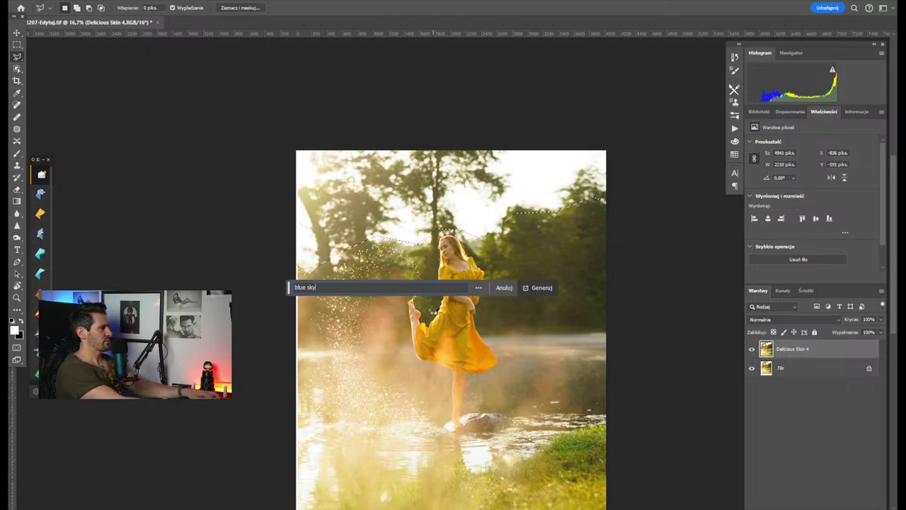
{"action": "type", "text": "lue sky"}
{"action": "key", "text": "Return"}
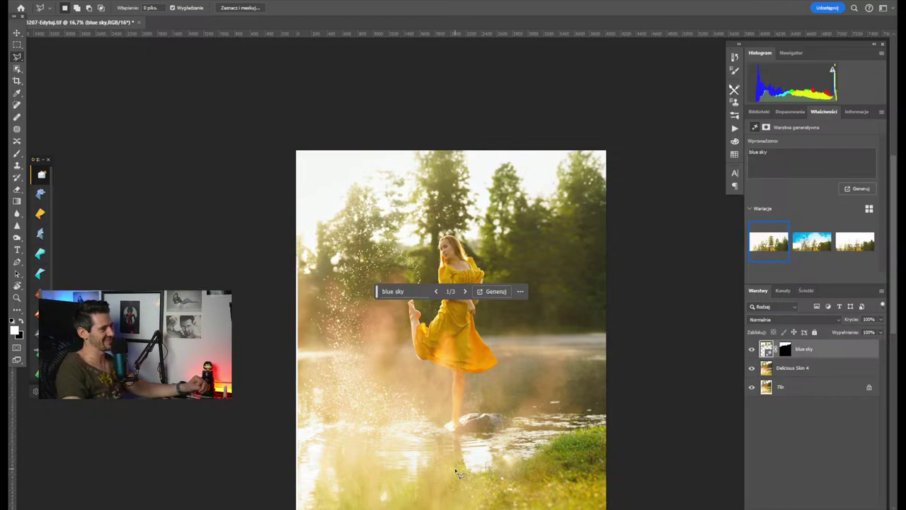
Compare the second and third blue sky variations, and delete the generated blue sky layer
{"action": "left_click", "coordinate": [812, 242]}
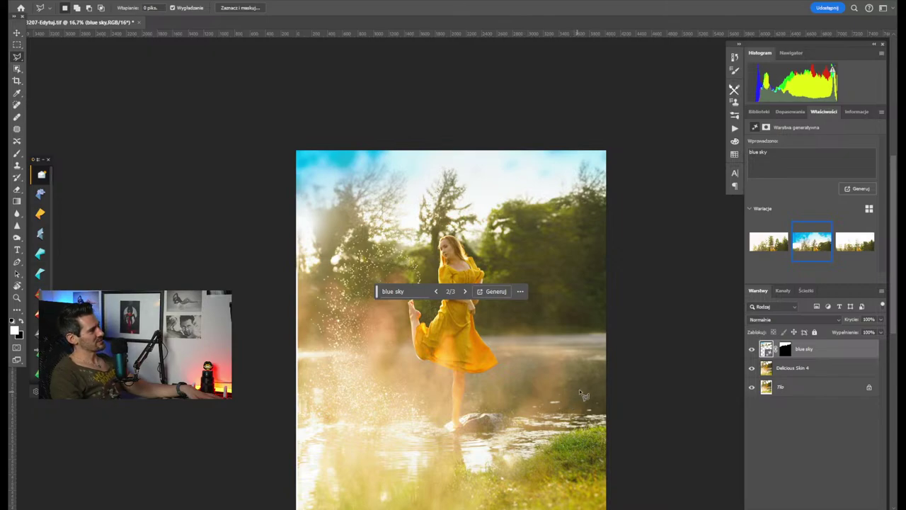
{"action": "left_click", "coordinate": [838, 246]}
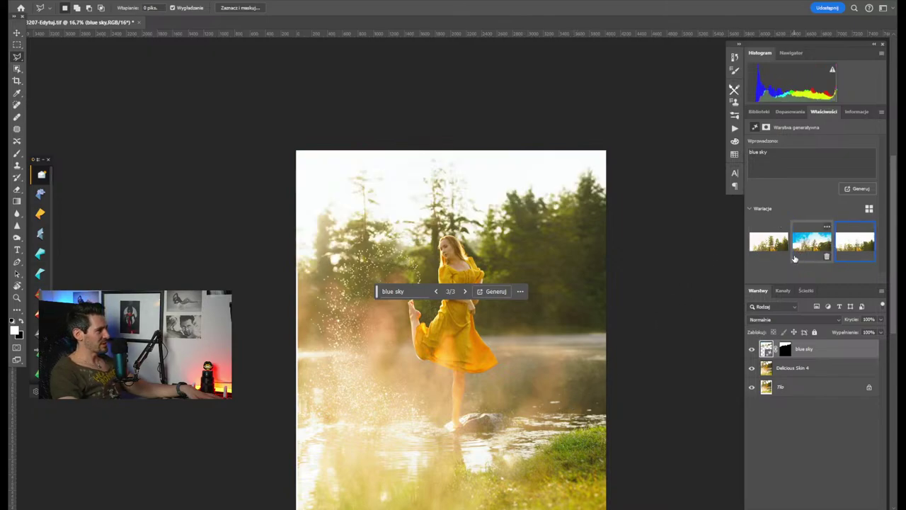
{"action": "left_click", "coordinate": [812, 243]}
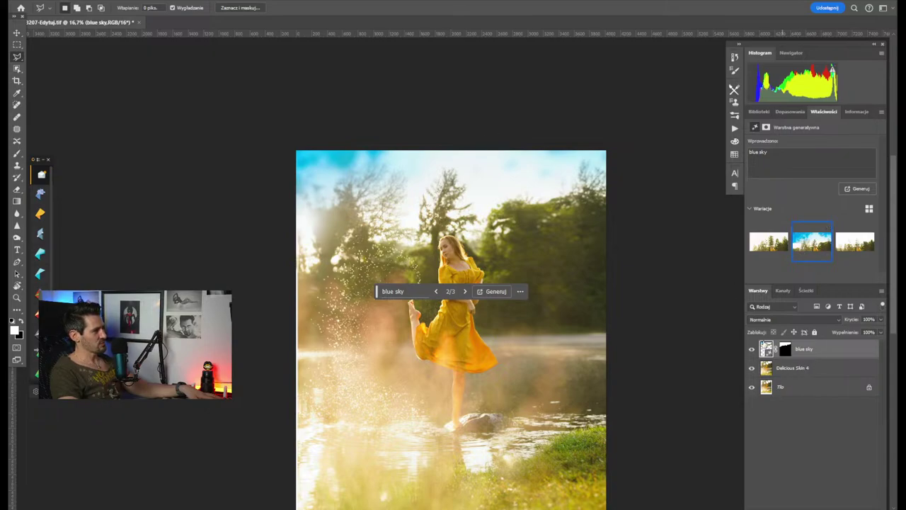
{"action": "key", "text": "Delete"}
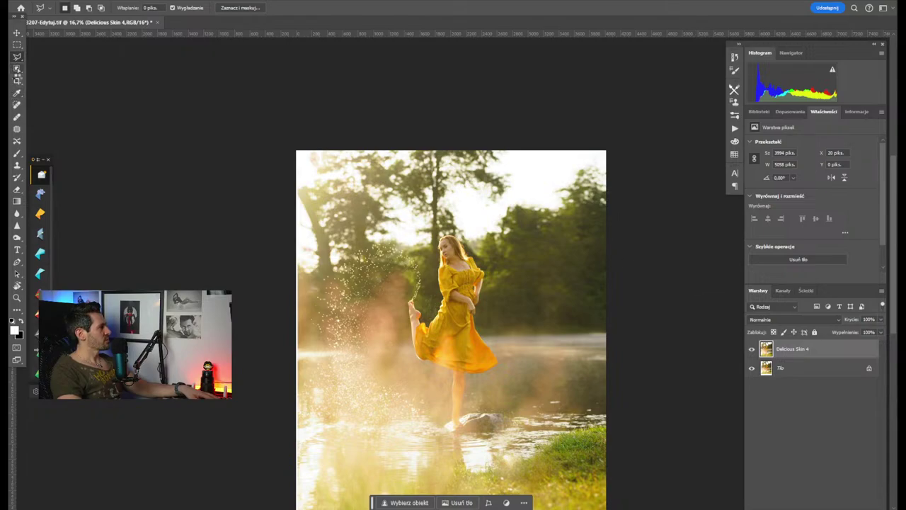
Select the dancing woman with the Object Selection tool
{"action": "left_click", "coordinate": [18, 70]}
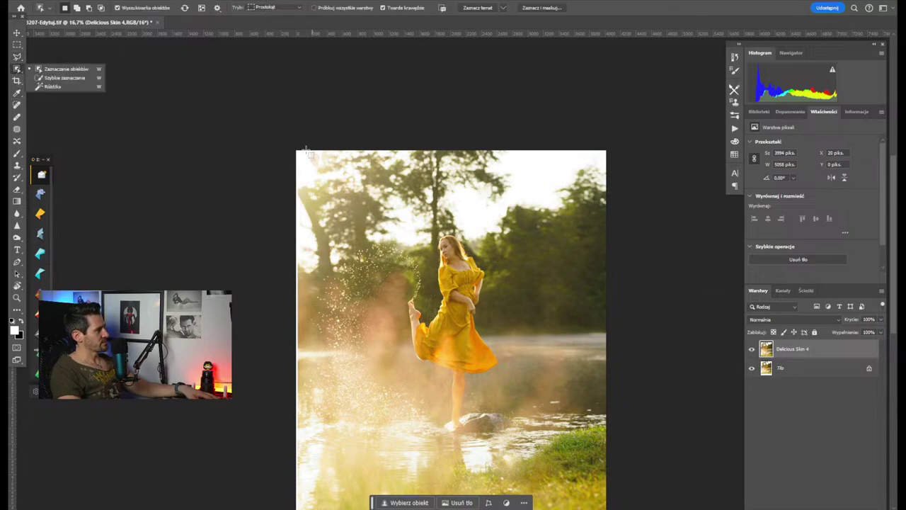
{"action": "left_click", "coordinate": [461, 294]}
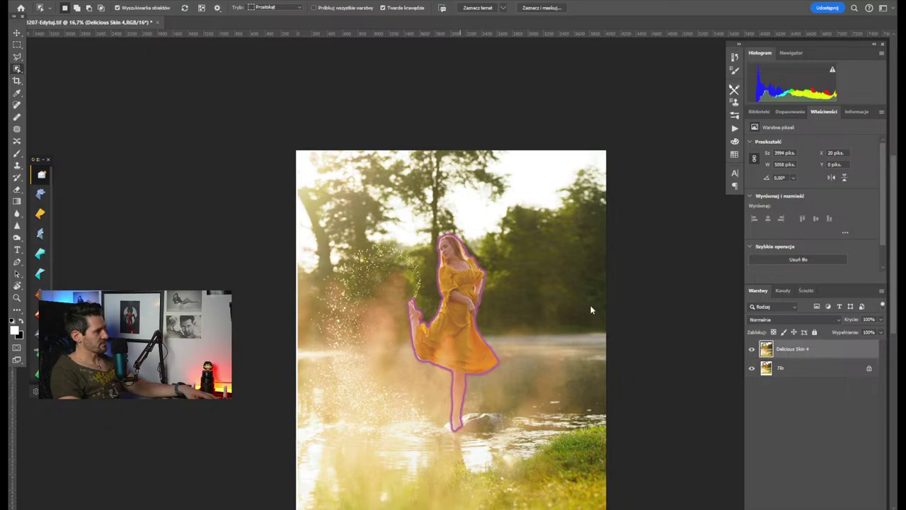
{"action": "left_click", "coordinate": [452, 325]}
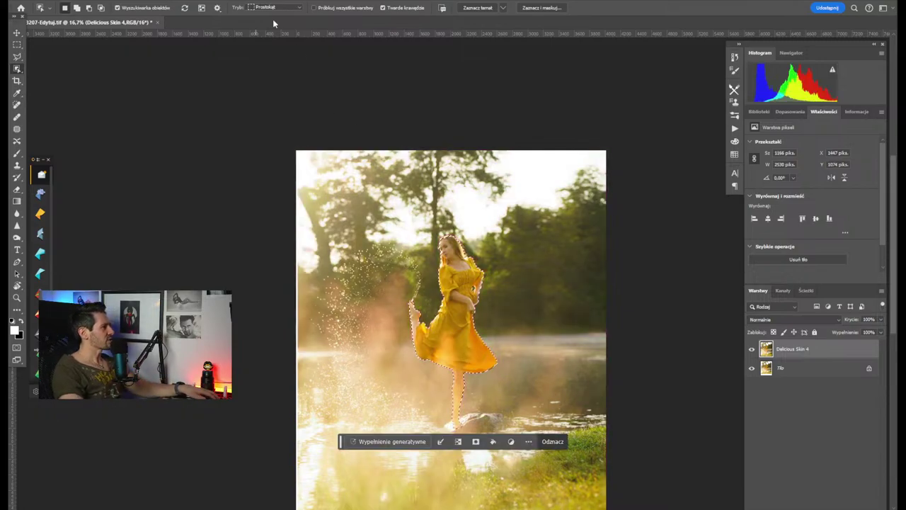
Expand the woman's selection by 8 pixels and invert it to select the background around her
{"action": "left_click", "coordinate": [164, 0]}
{"action": "mouse_move", "coordinate": [134, 0]}
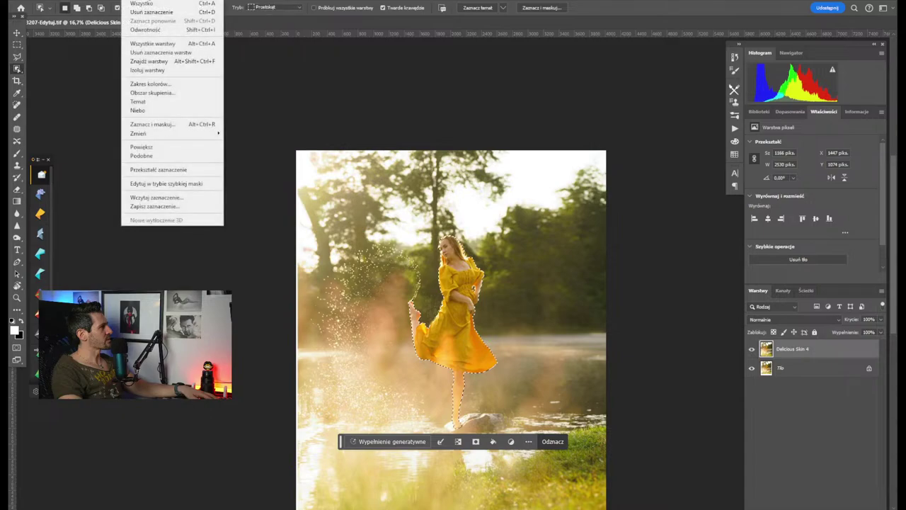
{"action": "mouse_move", "coordinate": [216, 134]}
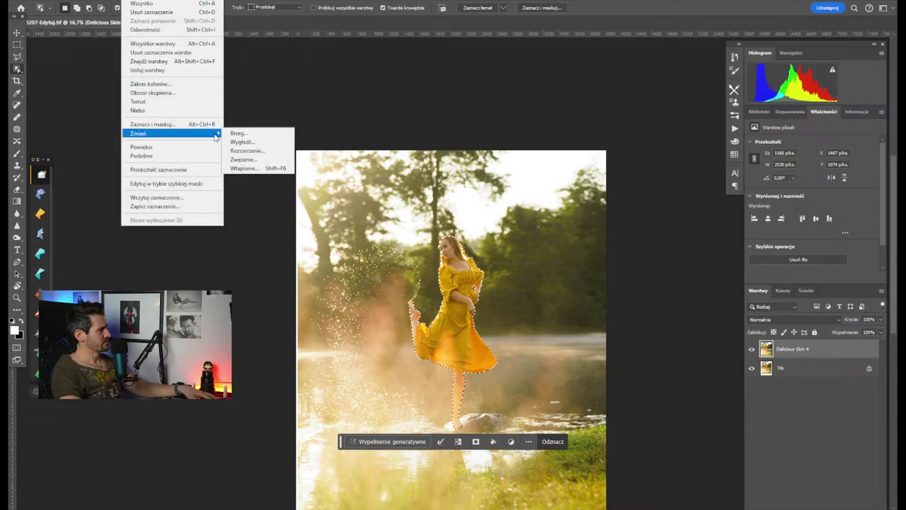
{"action": "left_click", "coordinate": [277, 151]}
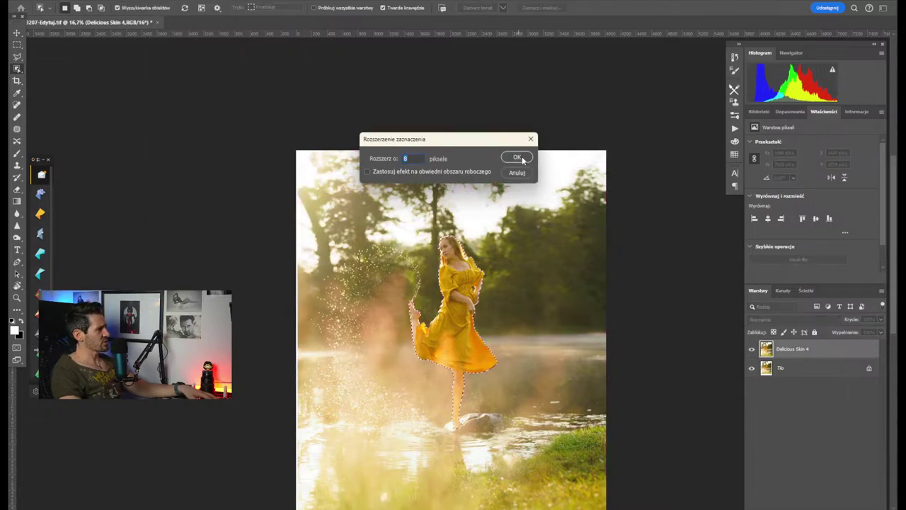
{"action": "left_click", "coordinate": [516, 157]}
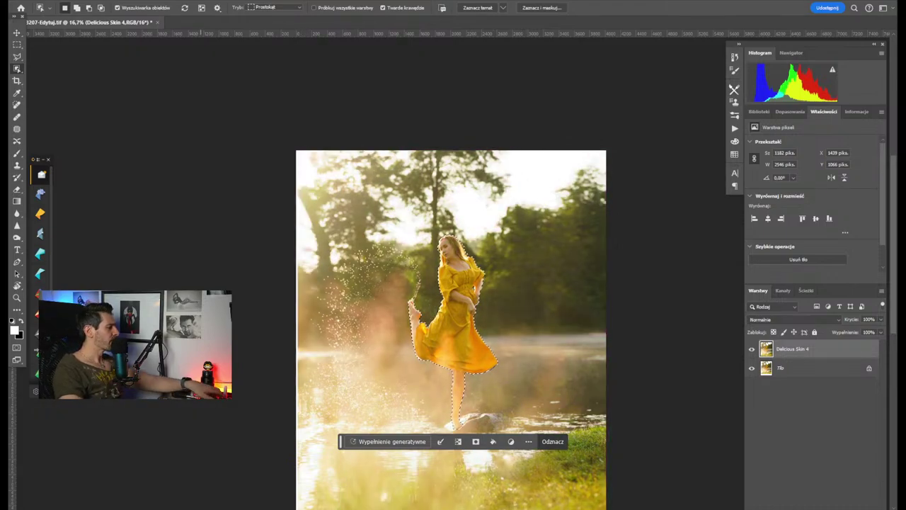
{"action": "key", "text": "ctrl+shift+i"}
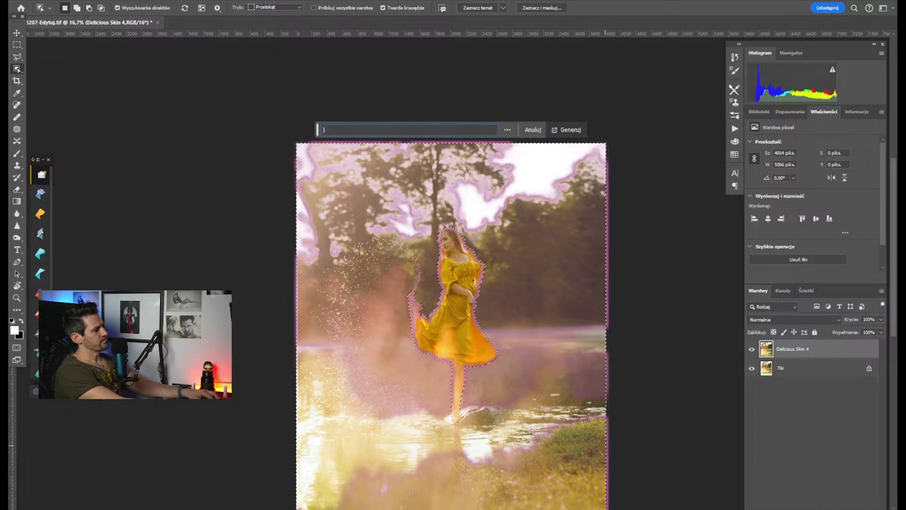
Run Generative Fill on the selected background with the prompt "jezioro i widok na góry"
{"action": "type", "text": "ioro i widok na"}
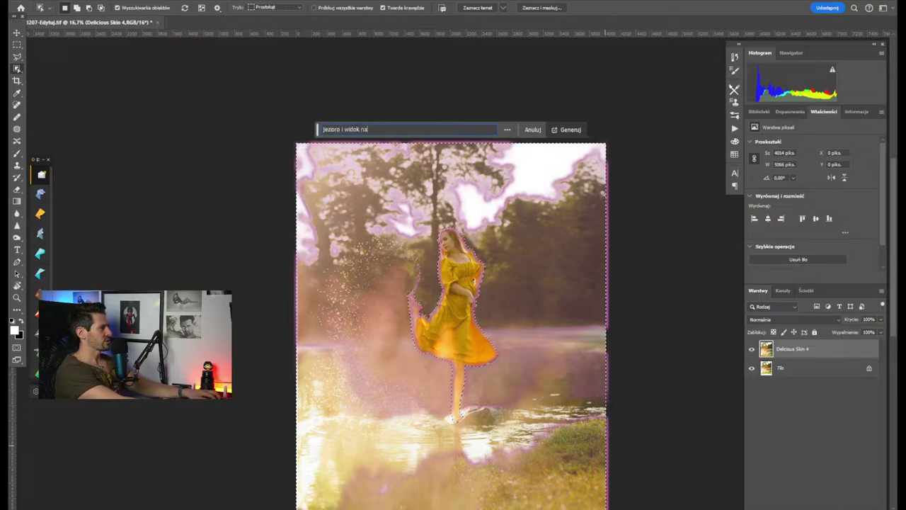
{"action": "type", "text": " góry"}
{"action": "key", "text": "Return"}
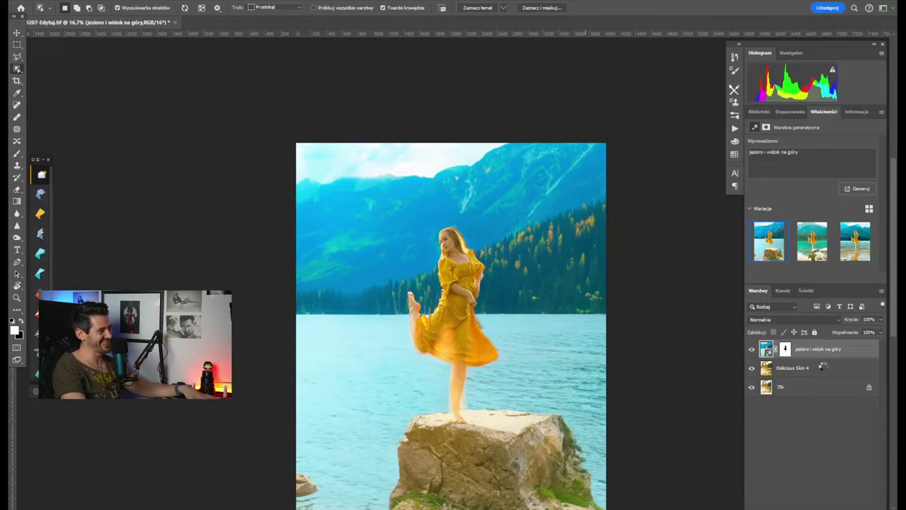
Clear the stray selection of the lake water and switch the generated lake and mountain background to its second variation
{"action": "left_click", "coordinate": [784, 349], "text": "ctrl"}
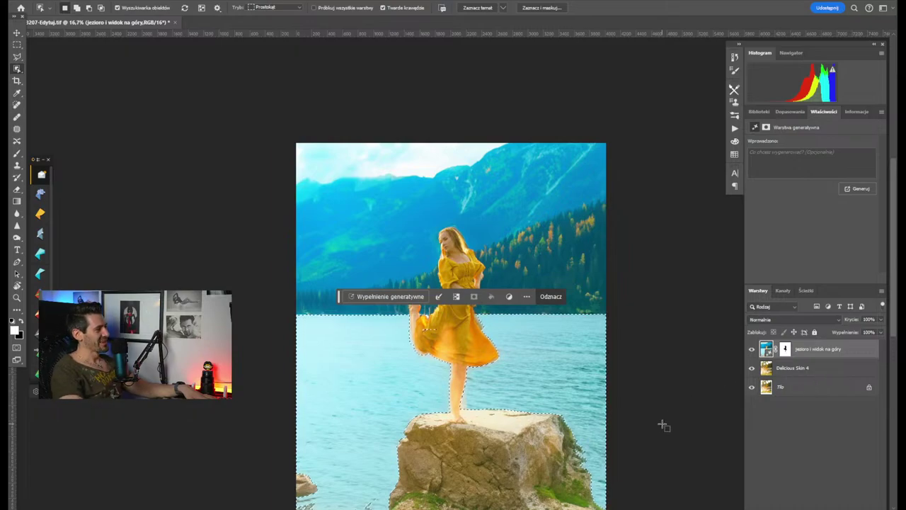
{"action": "key", "text": "ctrl+d"}
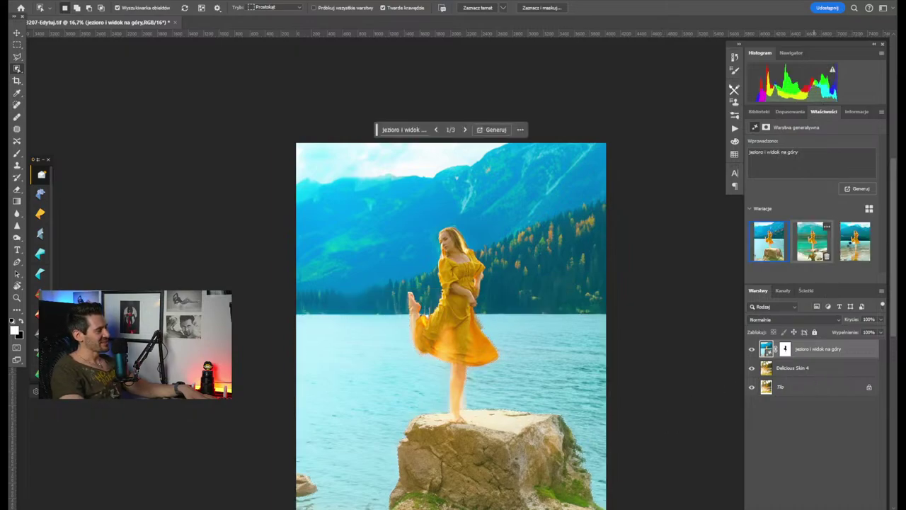
{"action": "left_click", "coordinate": [814, 244]}
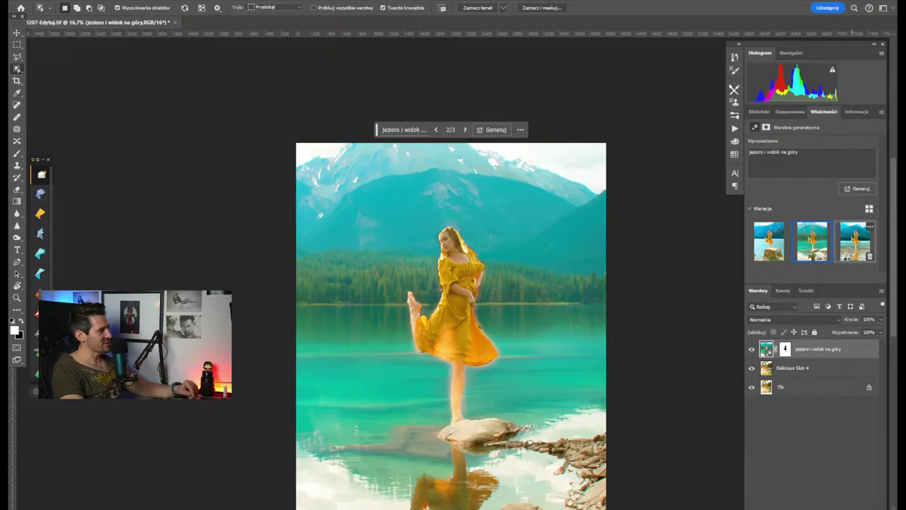
Switch the generated lake and mountain background to its third variation and examine the woman's legs, dress and hair edges up close
{"action": "left_click", "coordinate": [848, 254]}
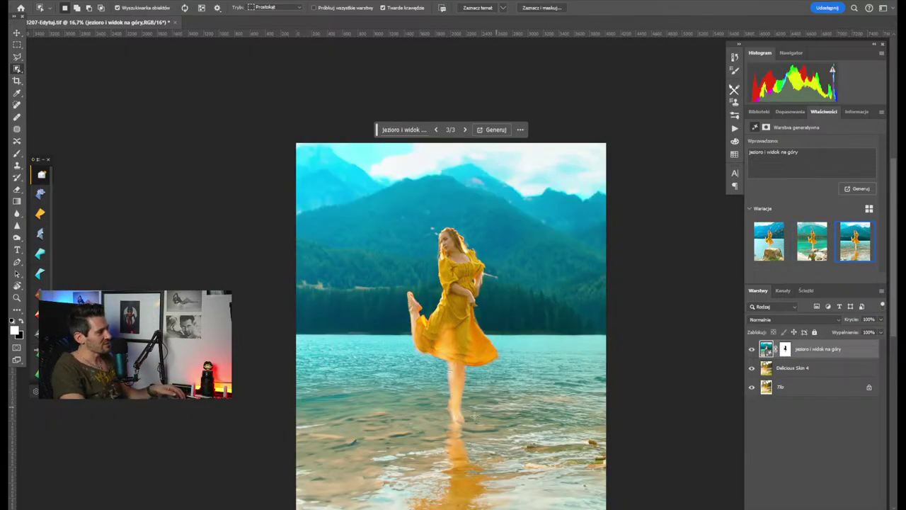
{"action": "scroll", "coordinate": [474, 415], "scroll_direction": "down", "scroll_amount": 1}
{"action": "scroll", "coordinate": [475, 415], "scroll_direction": "up", "scroll_amount": 7}
{"action": "scroll", "coordinate": [474, 416], "scroll_direction": "down", "scroll_amount": 6}
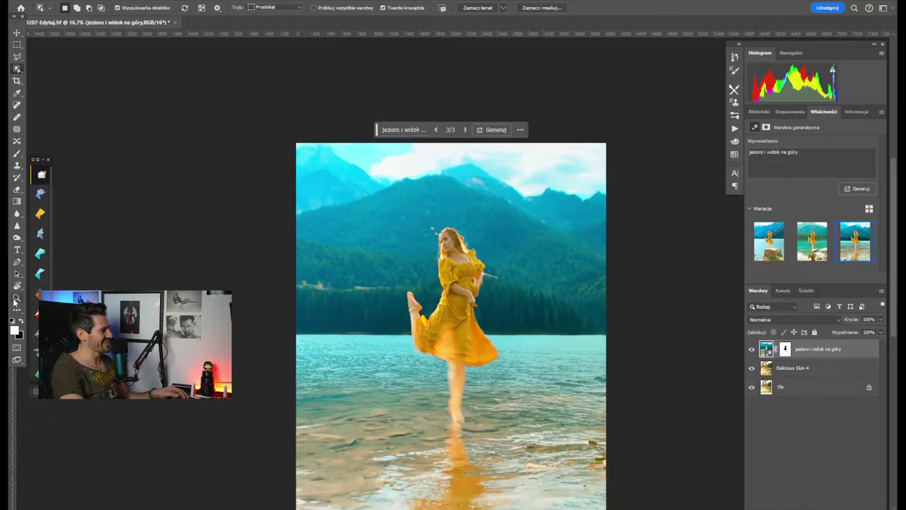
{"action": "left_click", "coordinate": [17, 297]}
{"action": "left_click", "coordinate": [471, 374]}
{"action": "left_click", "coordinate": [466, 381]}
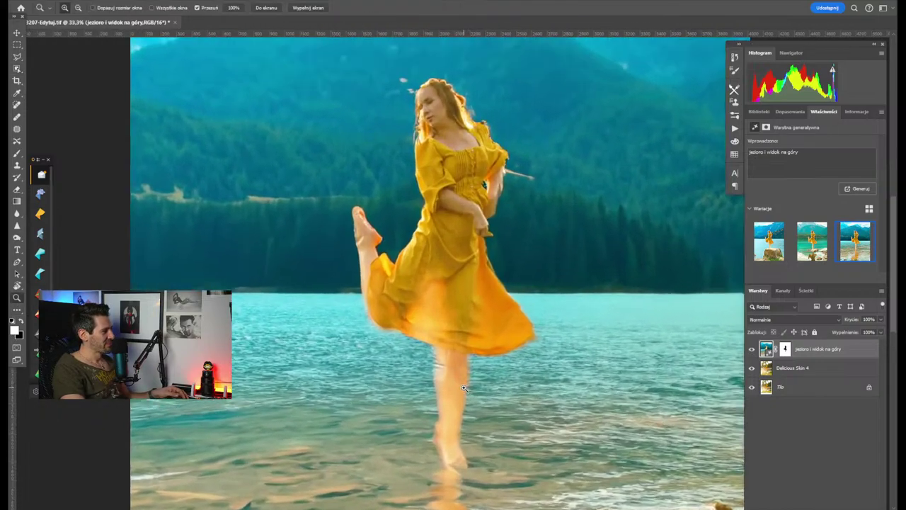
{"action": "left_click", "coordinate": [462, 390]}
{"action": "left_click", "coordinate": [460, 402]}
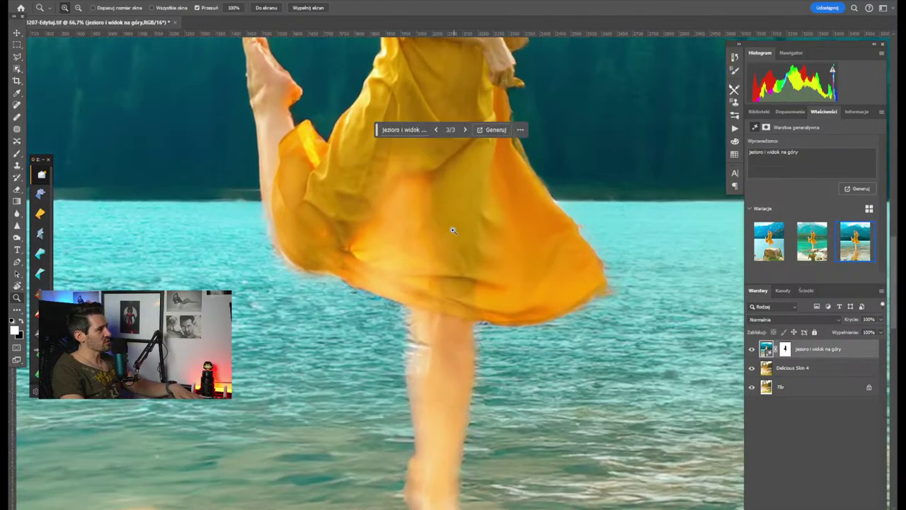
{"action": "left_click_drag", "start_coordinate": [460, 272], "coordinate": [389, 472]}
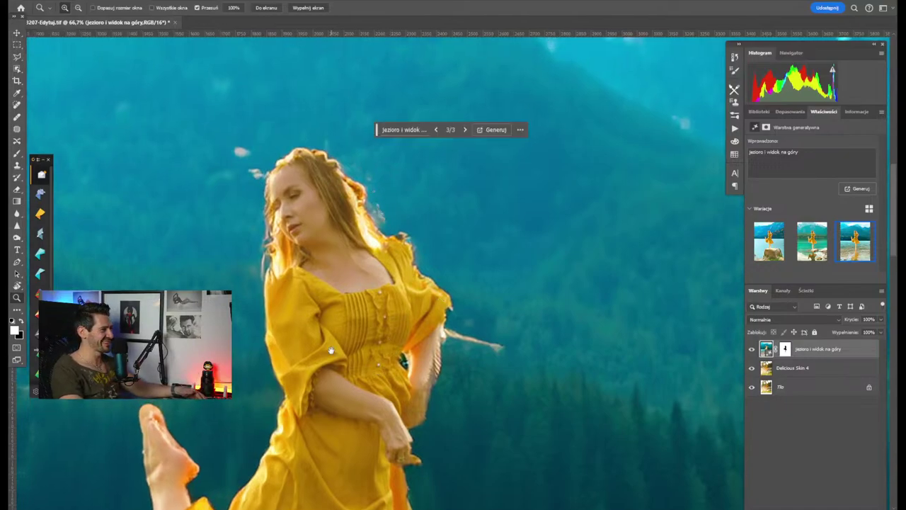
{"action": "scroll", "coordinate": [496, 345], "scroll_direction": "down", "scroll_amount": 2}
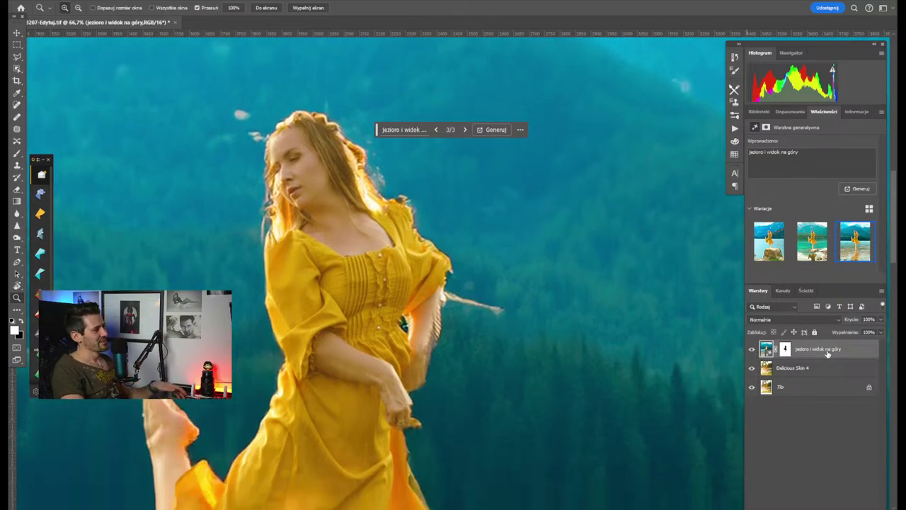
Delete the generated lake and mountain layer
{"action": "key", "text": "Delete"}
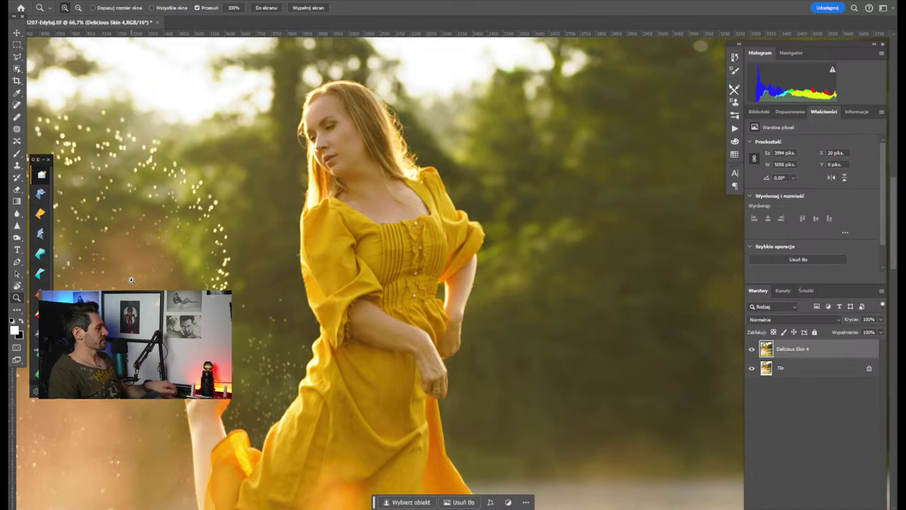
{"action": "left_click", "coordinate": [358, 269]}
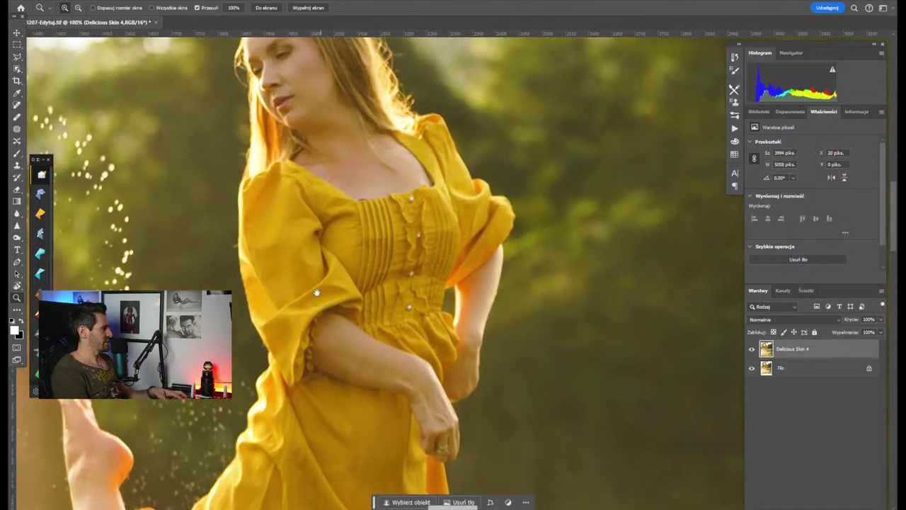
{"action": "left_click_drag", "start_coordinate": [316, 291], "coordinate": [378, 409]}
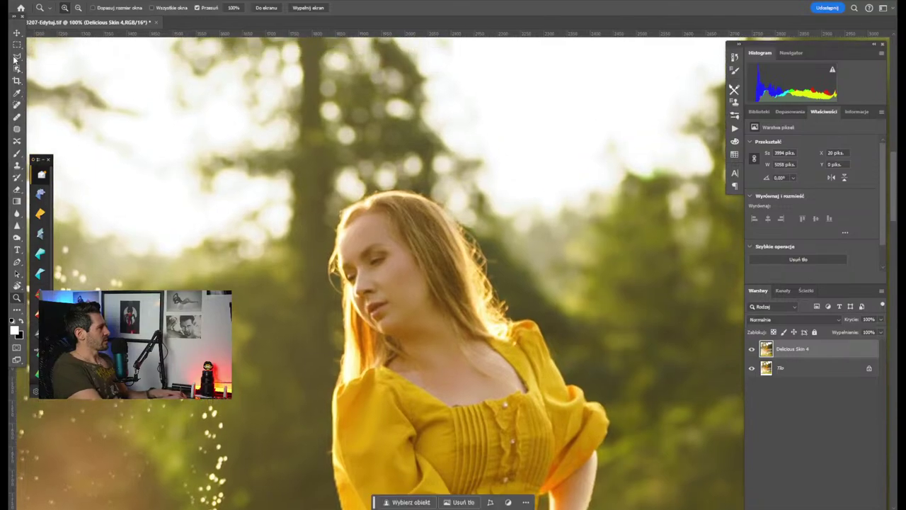
Outline the tree above the woman's head with a Polygonal Lasso selection about 1655 by 1263 px
{"action": "key", "text": "l"}
{"action": "key", "text": "ctrl+minus"}
{"action": "key", "text": "ctrl+minus"}
{"action": "key", "text": "ctrl+minus"}
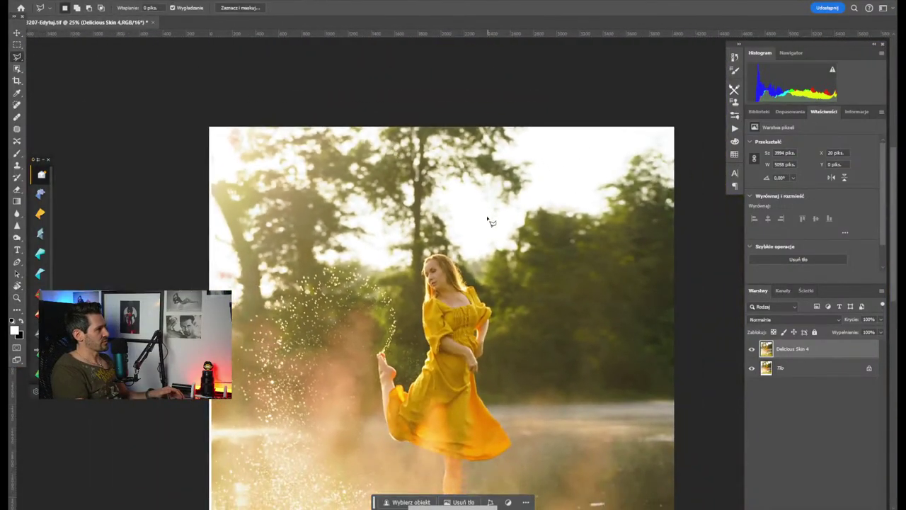
{"action": "mouse_move", "coordinate": [464, 252]}
{"action": "left_mouse_down"}
{"action": "mouse_move", "coordinate": [442, 199]}
{"action": "mouse_move", "coordinate": [478, 189]}
{"action": "mouse_move", "coordinate": [512, 209]}
{"action": "mouse_move", "coordinate": [535, 177]}
{"action": "mouse_move", "coordinate": [515, 140]}
{"action": "mouse_move", "coordinate": [521, 129]}
{"action": "mouse_move", "coordinate": [495, 115]}
{"action": "mouse_move", "coordinate": [371, 126]}
{"action": "mouse_move", "coordinate": [368, 144]}
{"action": "mouse_move", "coordinate": [345, 151]}
{"action": "mouse_move", "coordinate": [354, 206]}
{"action": "mouse_move", "coordinate": [390, 230]}
{"action": "mouse_move", "coordinate": [386, 262]}
{"action": "mouse_move", "coordinate": [427, 266]}
{"action": "left_mouse_up"}
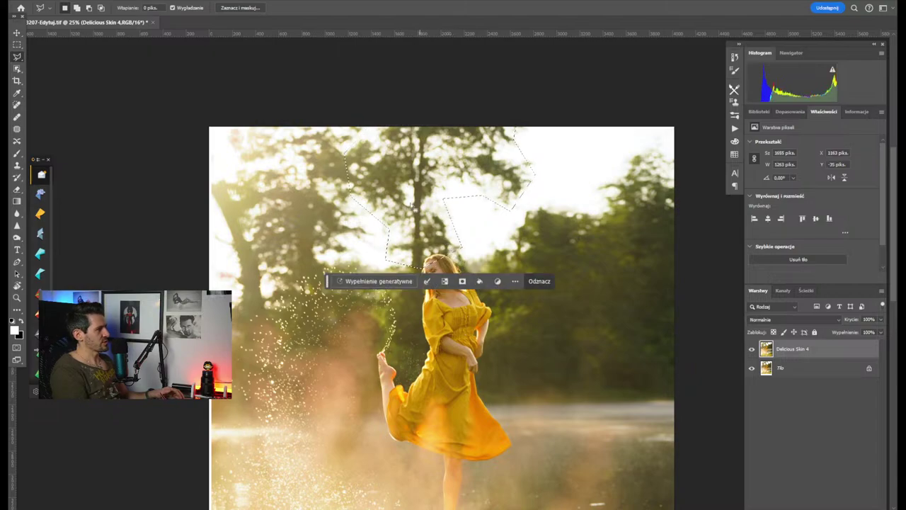
Run Generative Fill on the selected tree with the prompt "usuń drzewo w tle"
{"action": "left_click", "coordinate": [379, 281]}
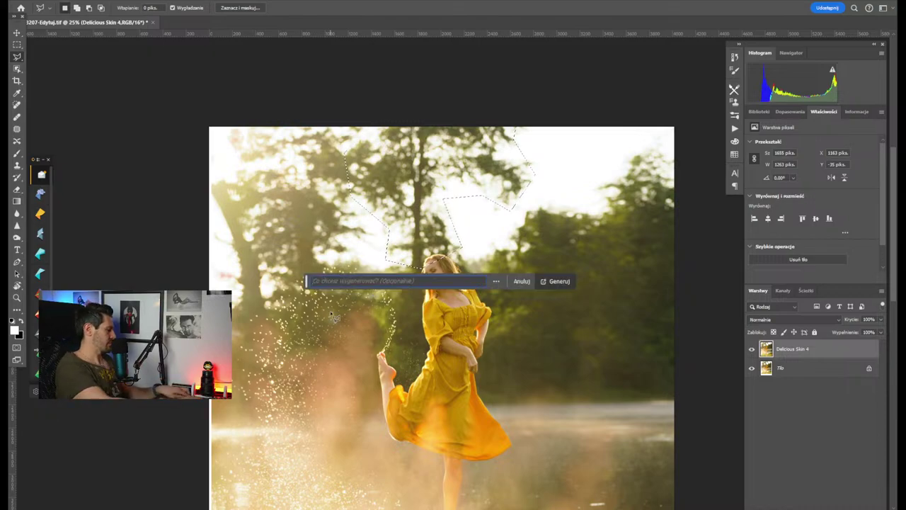
{"action": "type", "text": "usuń d"}
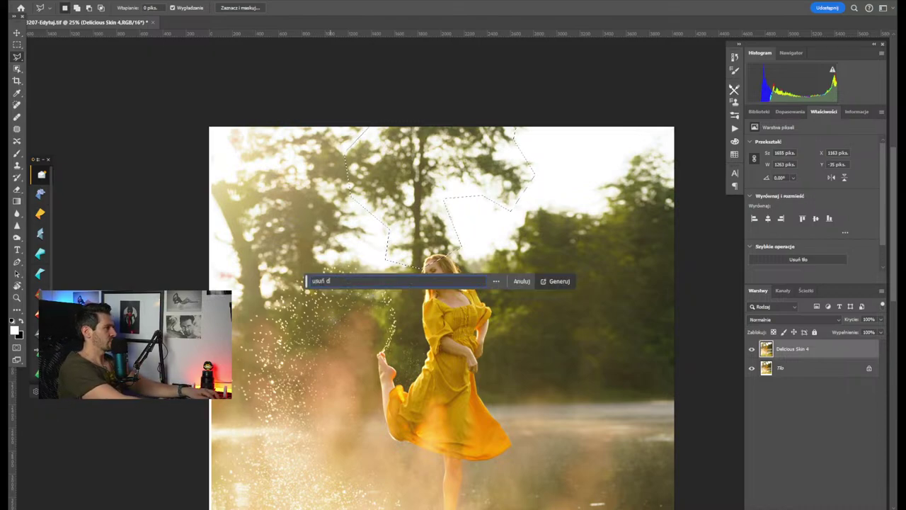
{"action": "type", "text": "rzewo w"}
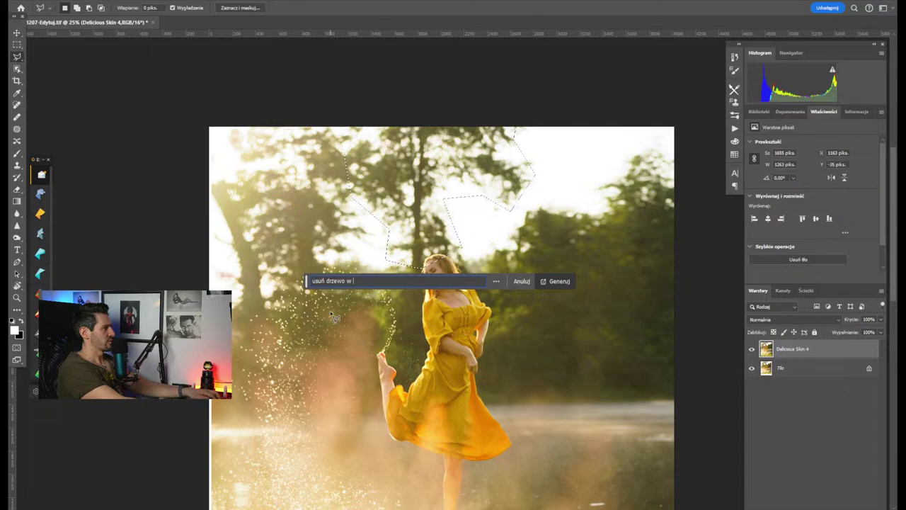
{"action": "type", "text": "tle"}
{"action": "key", "text": "Return"}
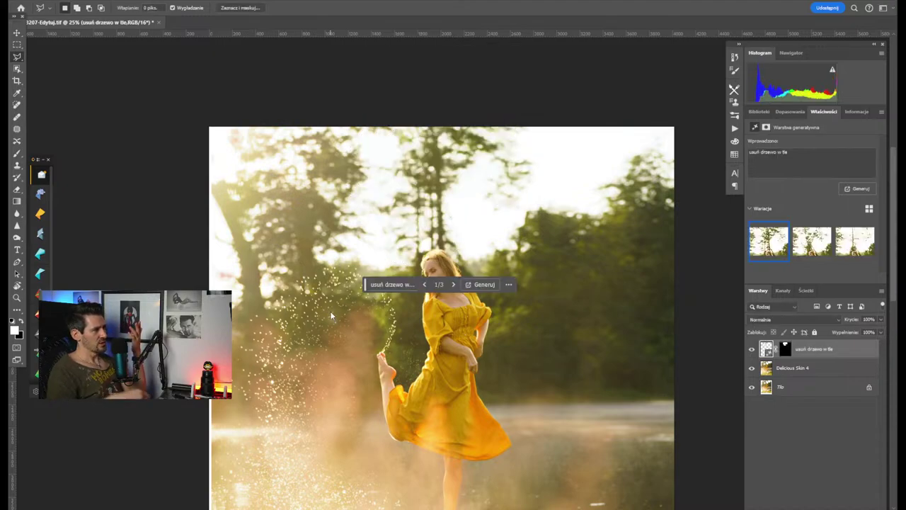
Compare the variations generated for the tree area and choose the third one
{"action": "left_click", "coordinate": [812, 242]}
{"action": "left_click", "coordinate": [854, 242]}
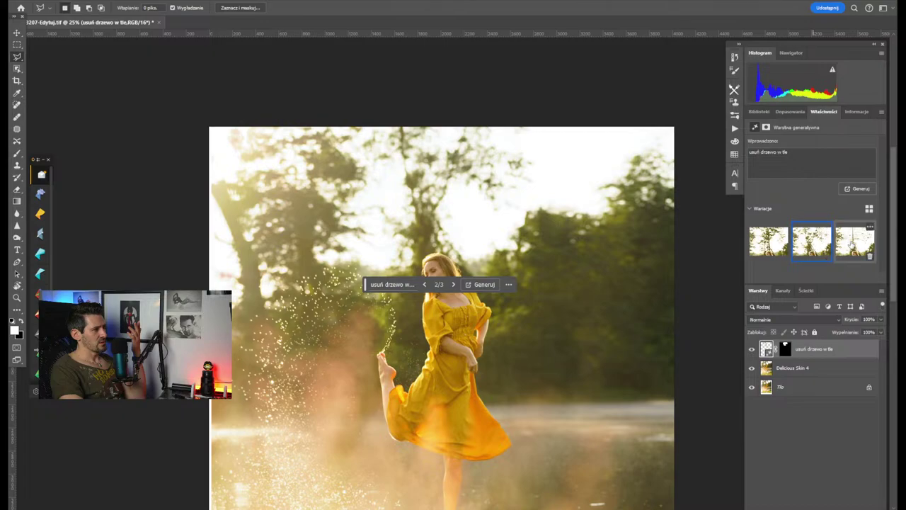
{"action": "left_click", "coordinate": [813, 243]}
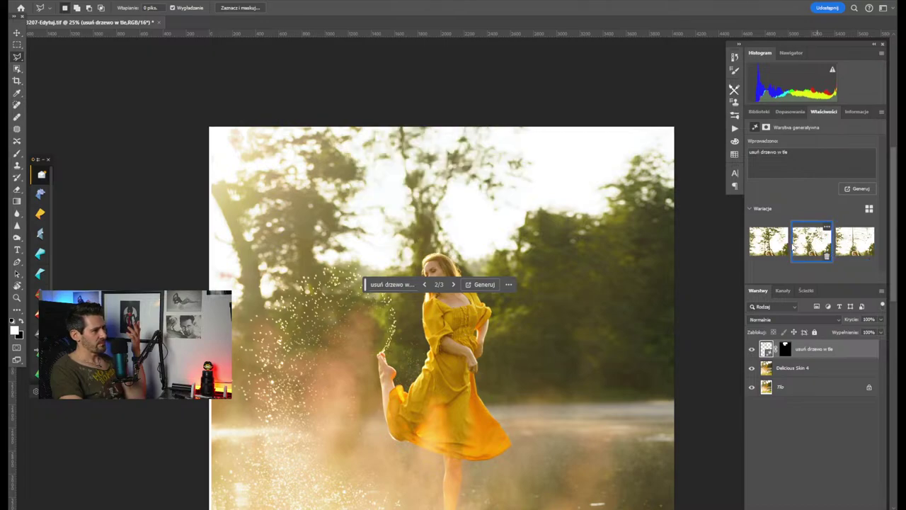
{"action": "left_click", "coordinate": [784, 243]}
{"action": "left_click", "coordinate": [812, 243]}
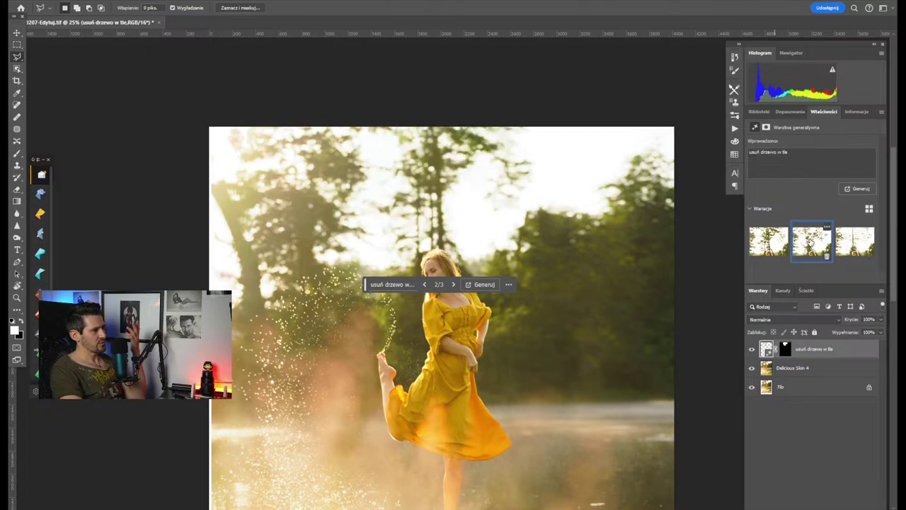
{"action": "left_click", "coordinate": [855, 242]}
Regenerate the tree area with the prompt "remove" and switch it to the third variation
{"action": "left_click", "coordinate": [402, 283]}
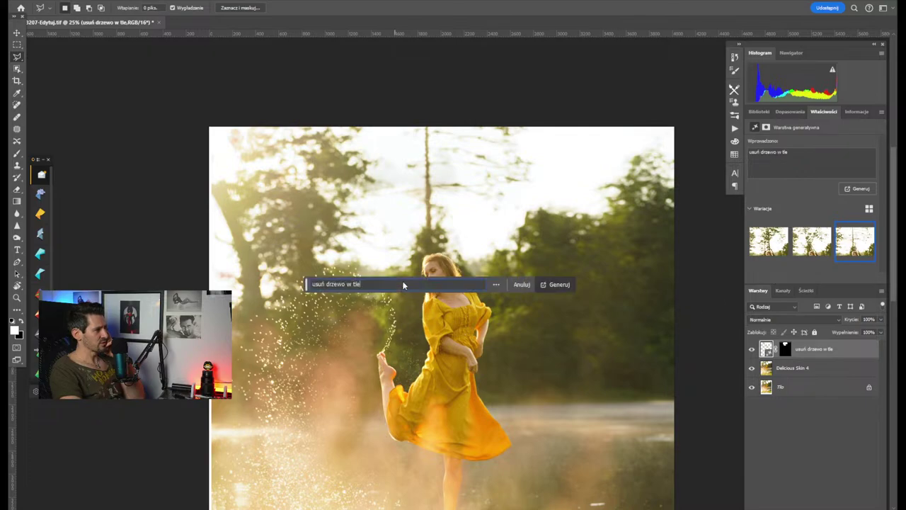
{"action": "left_click_drag", "start_coordinate": [400, 282], "coordinate": [309, 283]}
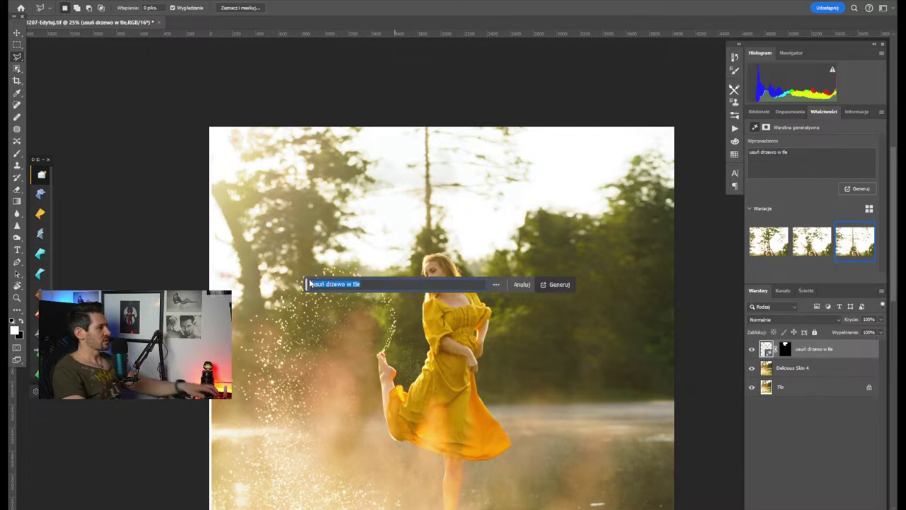
{"action": "key", "text": "BackSpace"}
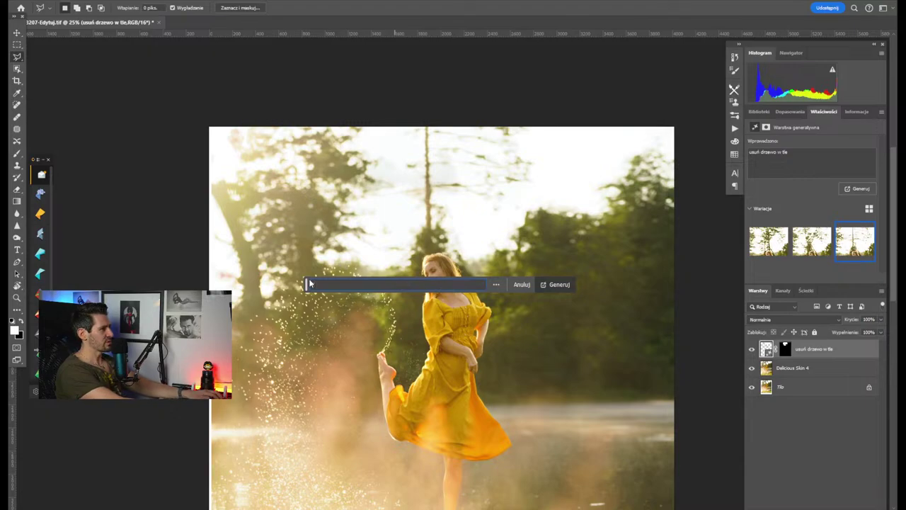
{"action": "left_click", "coordinate": [787, 155]}
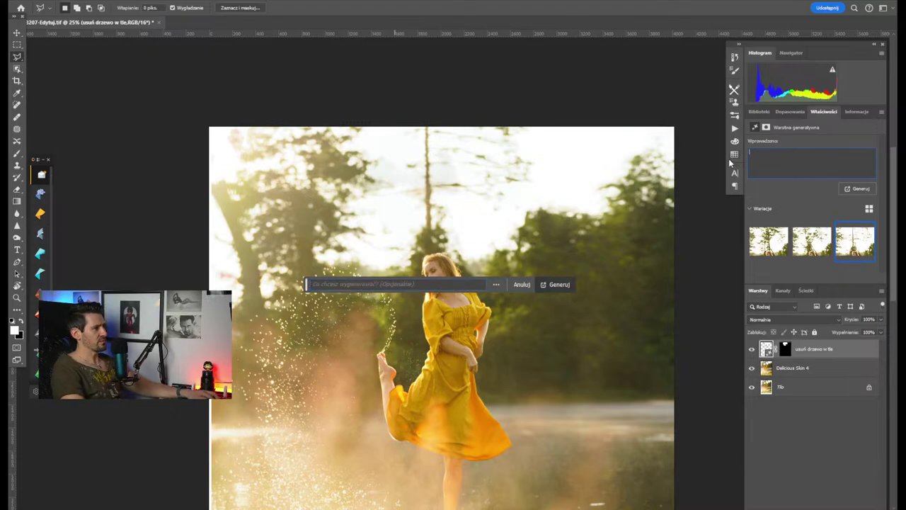
{"action": "type", "text": "remove"}
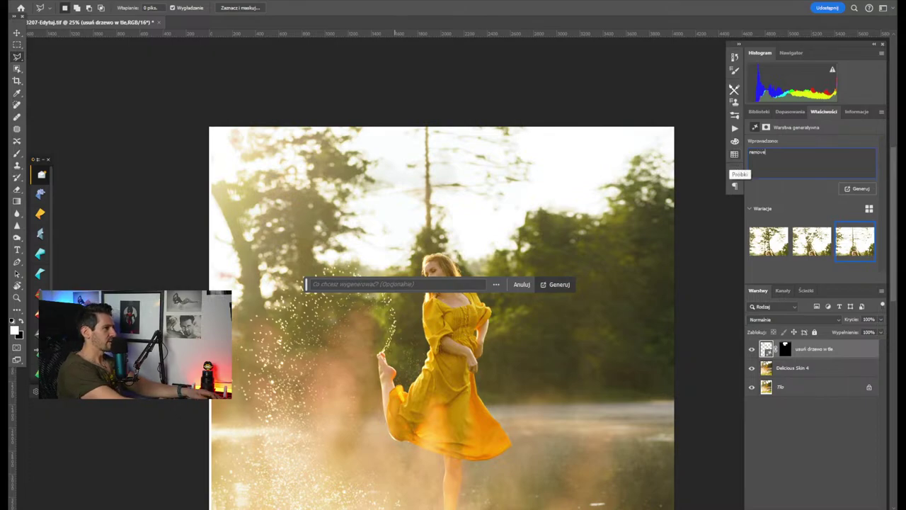
{"action": "key", "text": "Return"}
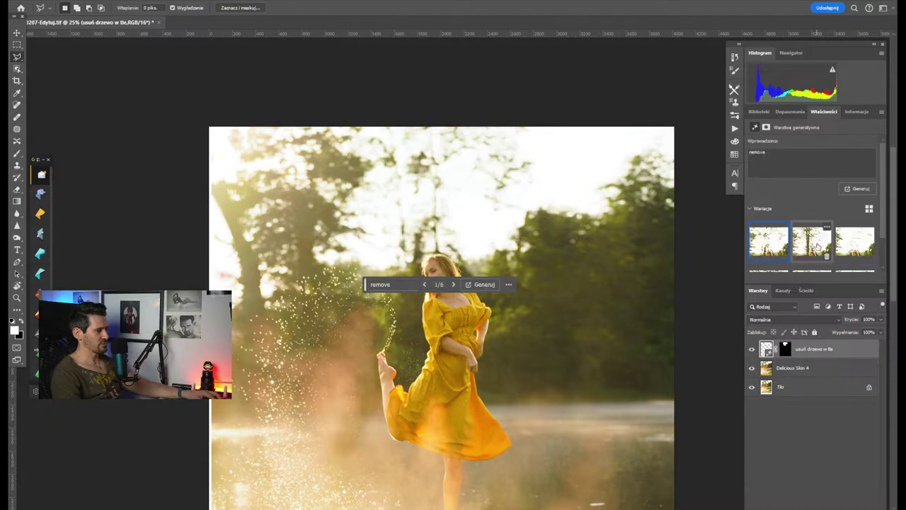
{"action": "left_click", "coordinate": [812, 240]}
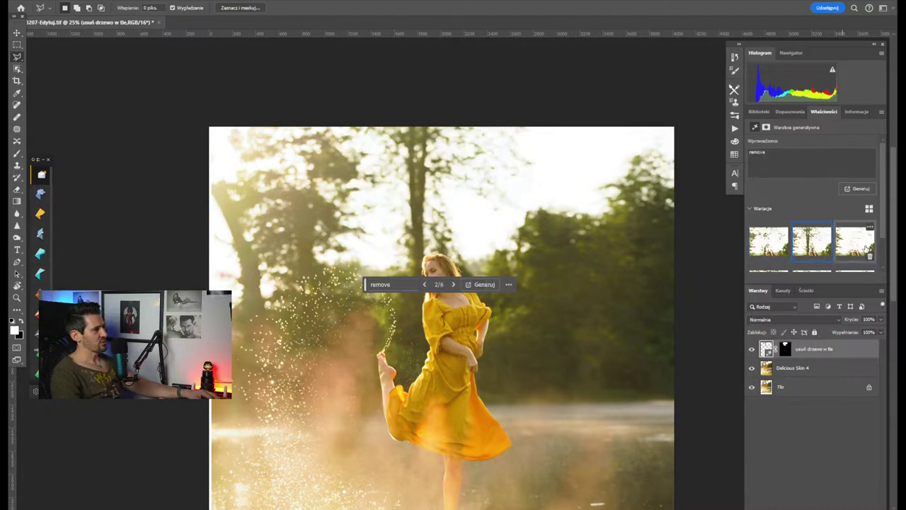
{"action": "left_click", "coordinate": [855, 240]}
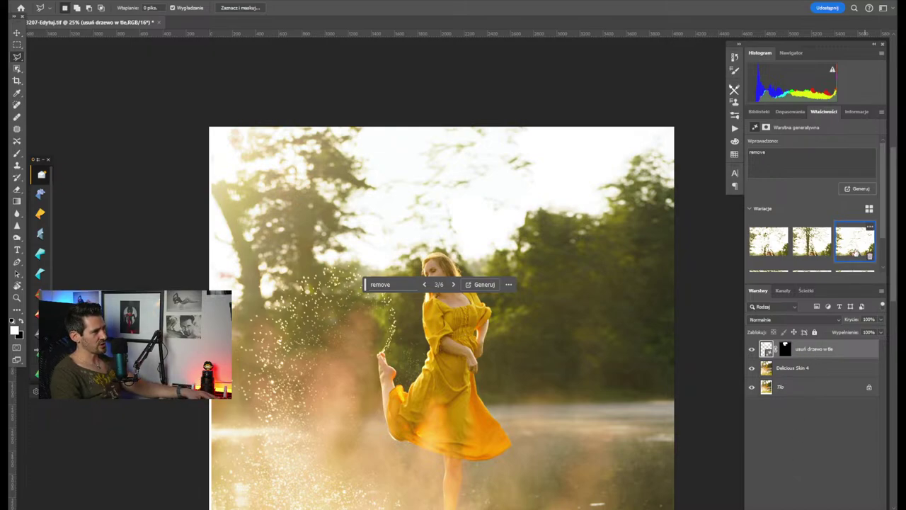
Replace the fill's prompt with "cyborg z widelcem" and generate new variations of the tree area
{"action": "left_click", "coordinate": [804, 154]}
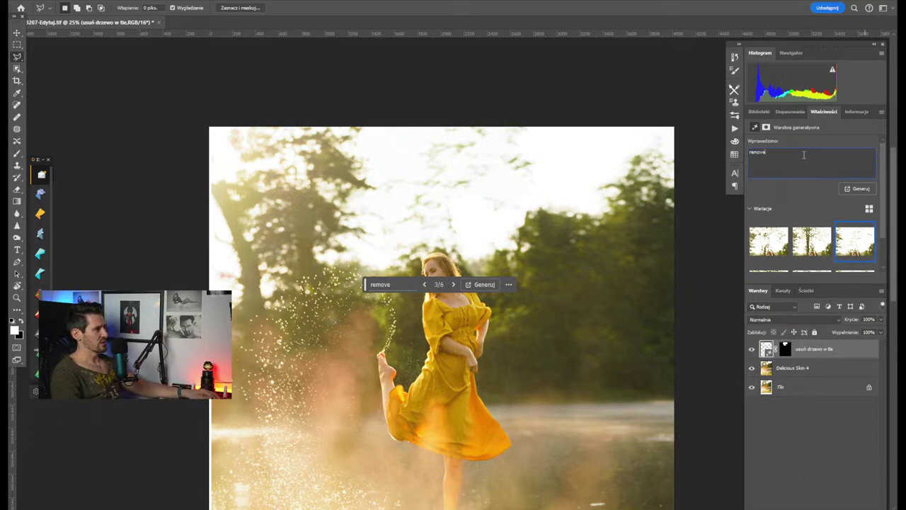
{"action": "key", "text": "BackSpace"}
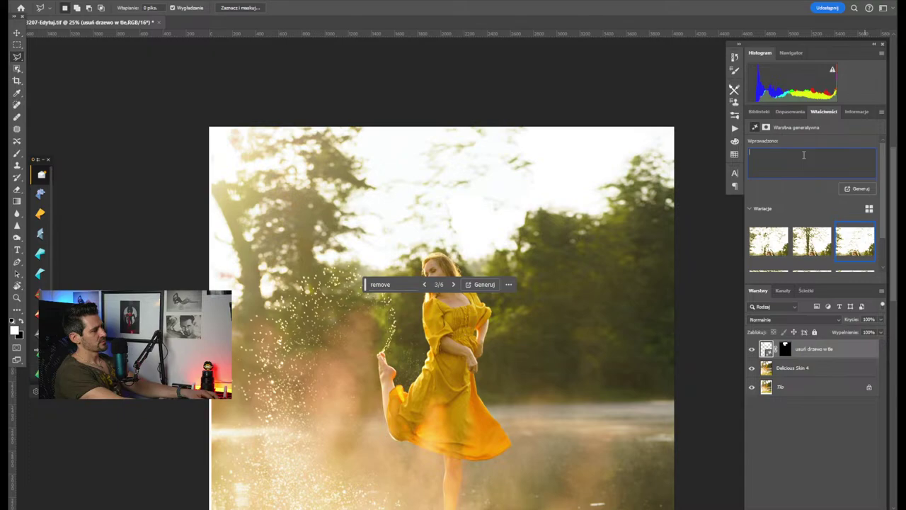
{"action": "type", "text": "cyborg "}
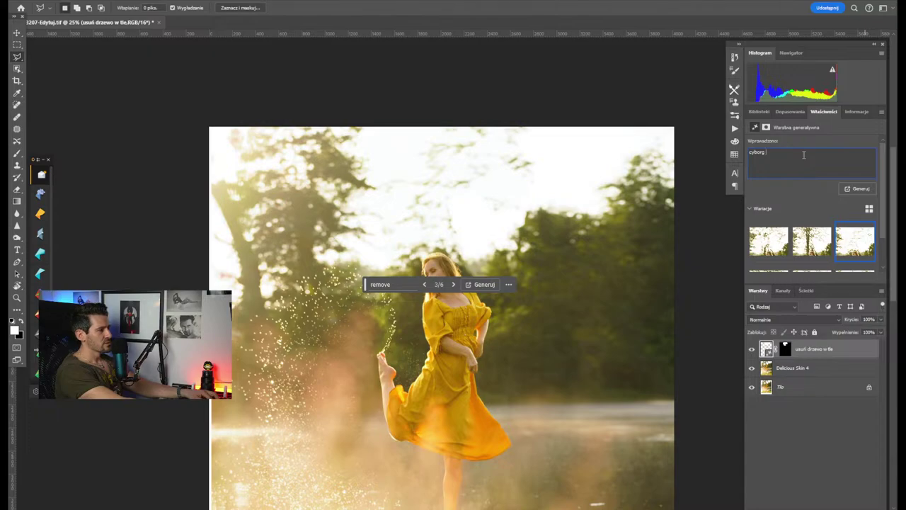
{"action": "type", "text": "z"}
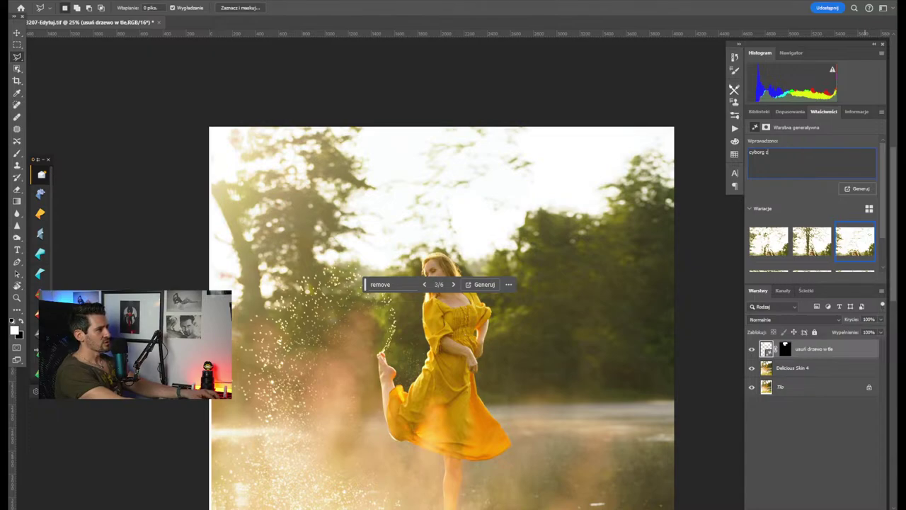
{"action": "type", "text": " fwidelcem"}
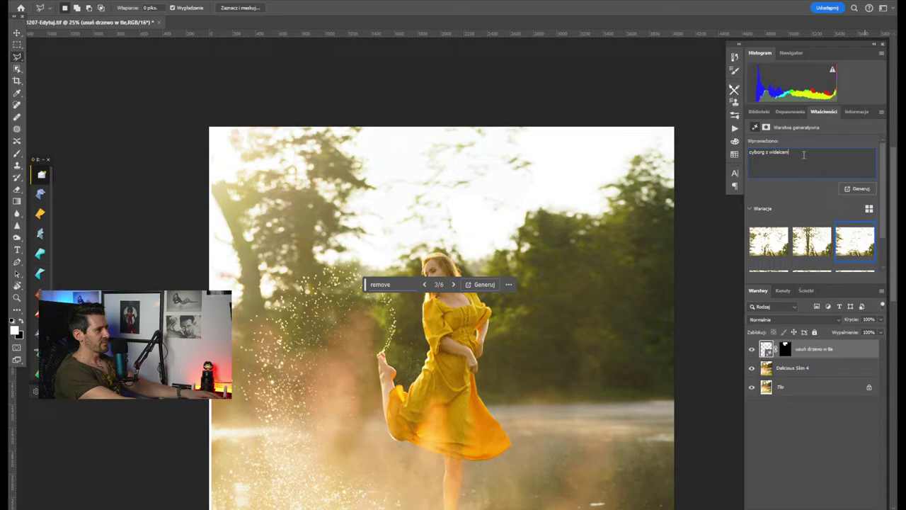
{"action": "key", "text": "Return"}
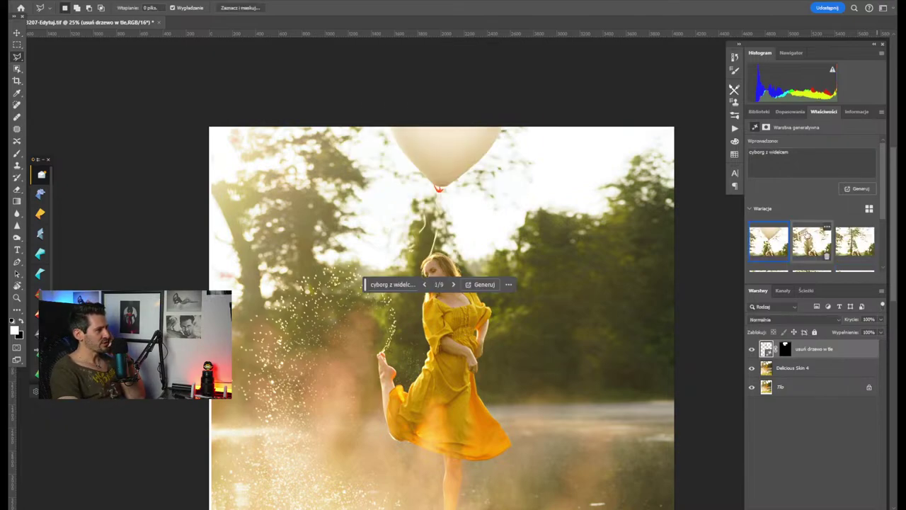
Compare the three "cyborg z widelcem" variations of the fill and return to the first one
{"action": "left_click", "coordinate": [806, 234]}
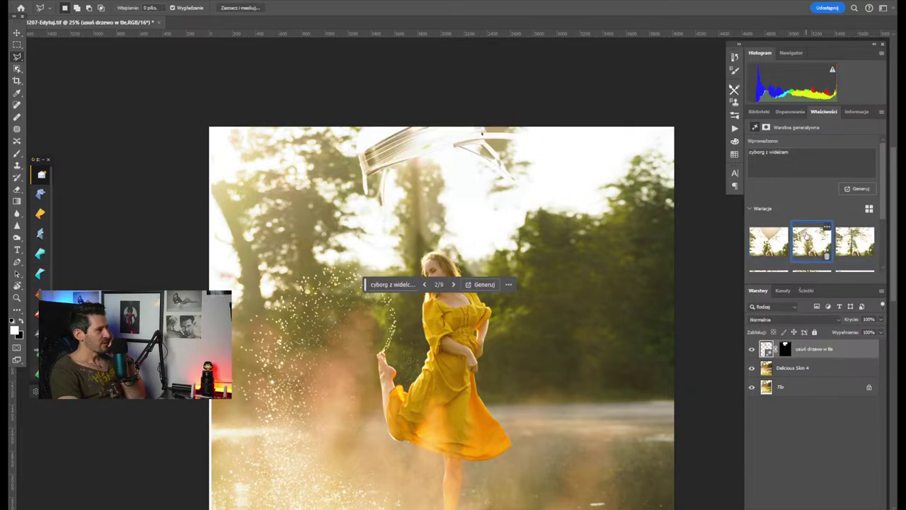
{"action": "left_click", "coordinate": [848, 258]}
{"action": "left_click", "coordinate": [768, 241]}
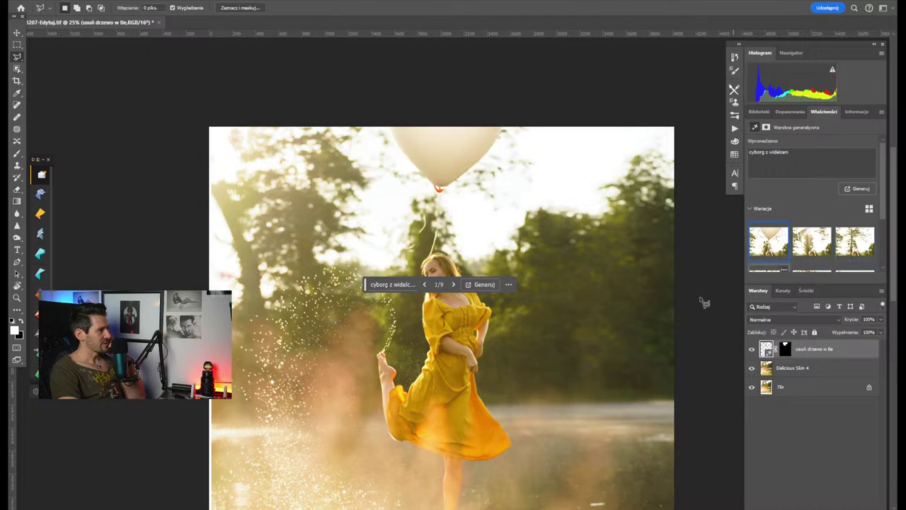
Replace the fill's prompt with "batman and robin" and generate new variations of the tree area
{"action": "left_click", "coordinate": [797, 152]}
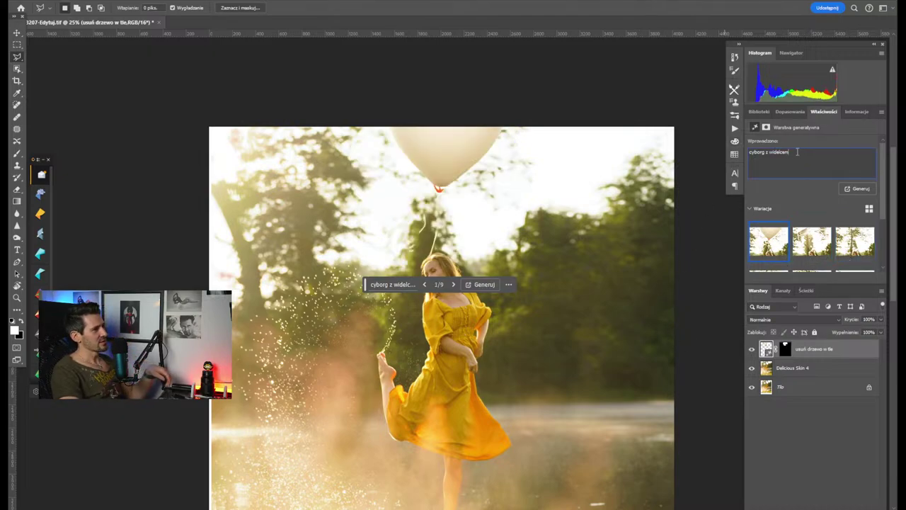
{"action": "left_click_drag", "start_coordinate": [797, 151], "coordinate": [739, 141]}
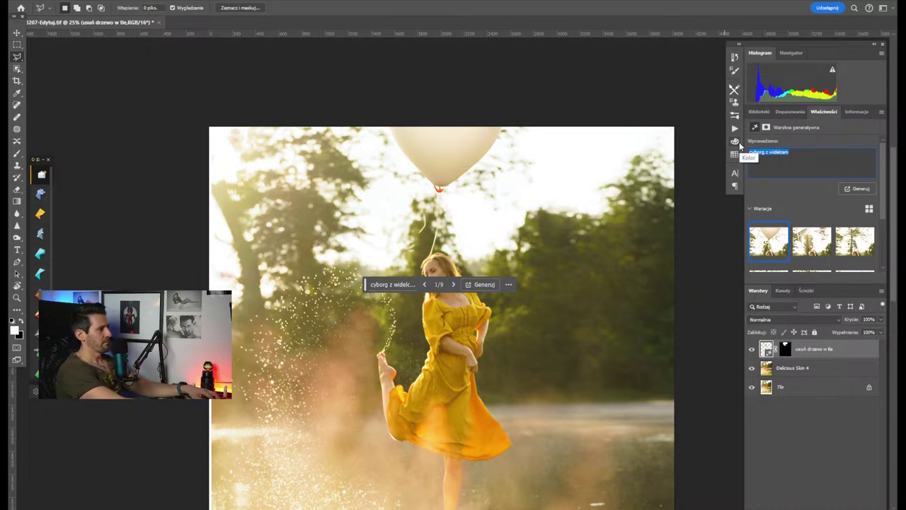
{"action": "type", "text": "balon"}
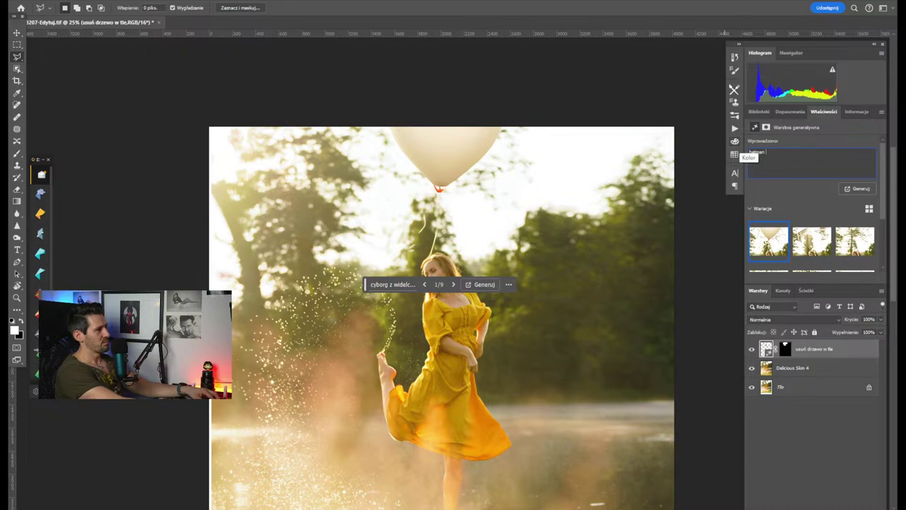
{"action": "type", "text": " and robin"}
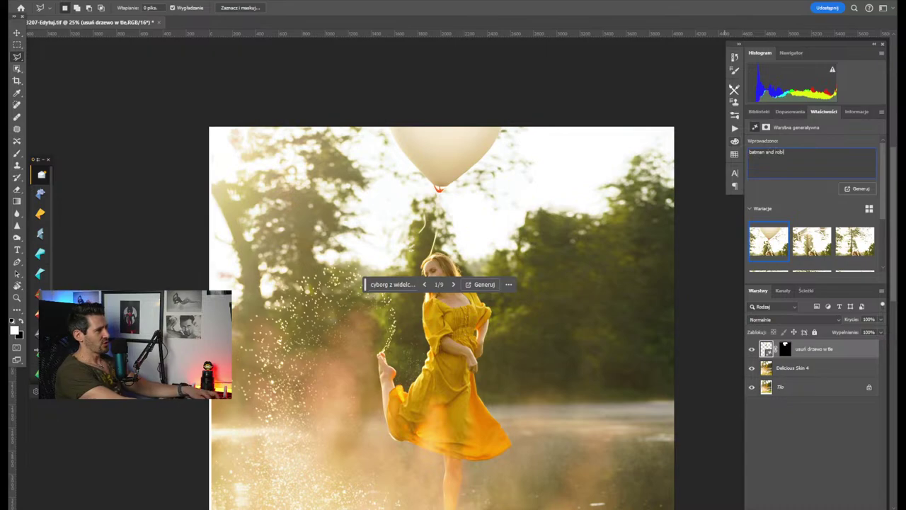
{"action": "key", "text": "Return"}
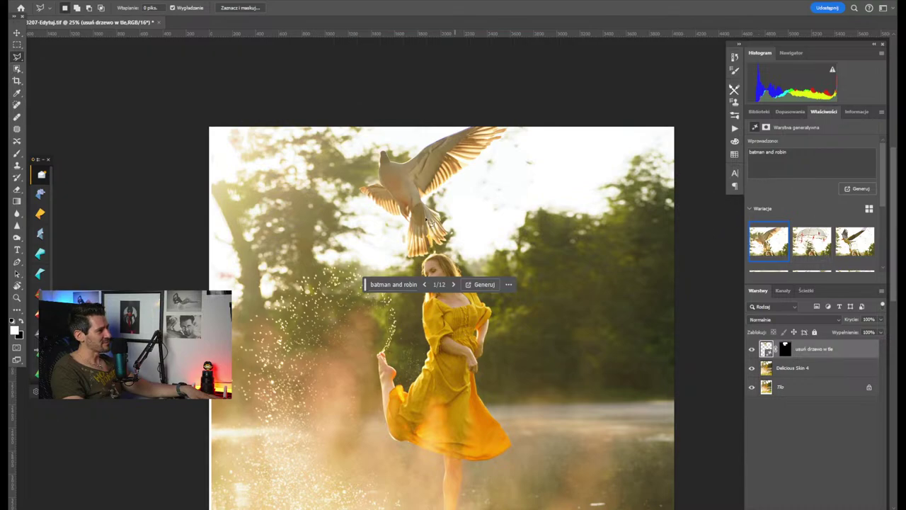
View the second and third "batman and robin" variations and check the additional options available for the fill
{"action": "left_click", "coordinate": [821, 244]}
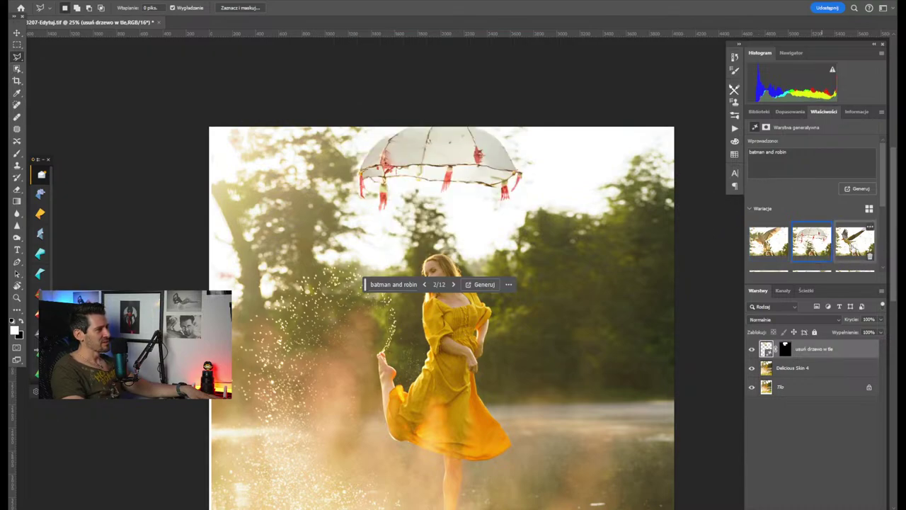
{"action": "left_click", "coordinate": [853, 243]}
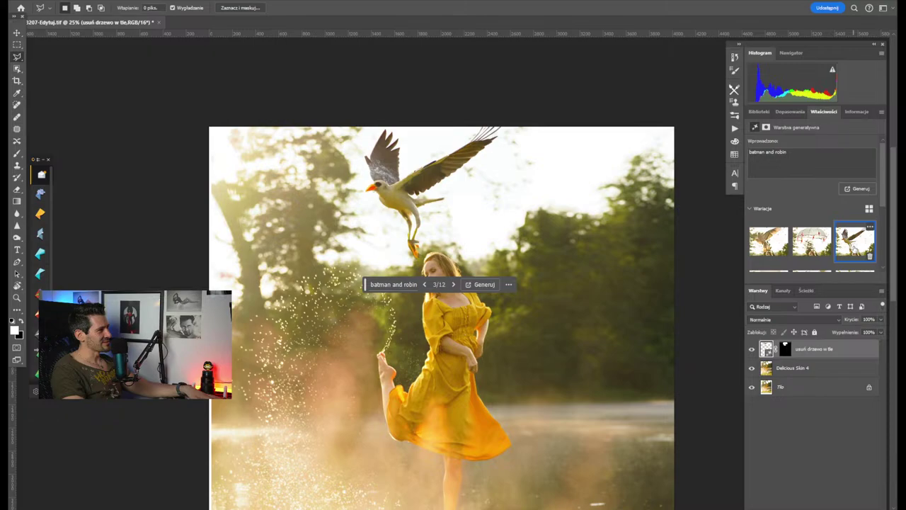
{"action": "left_click", "coordinate": [509, 284]}
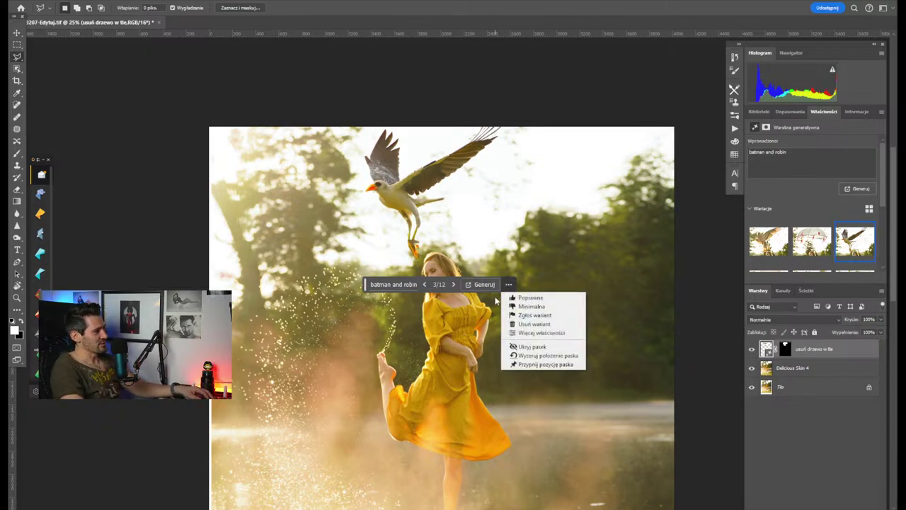
{"action": "left_click", "coordinate": [366, 290]}
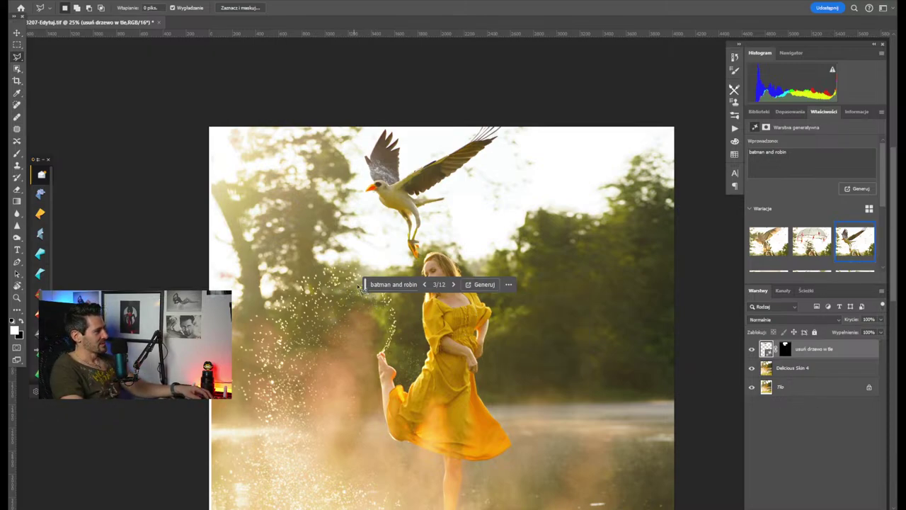
Move the floating task bar off the photo, compare the variations on the whole image and choose the third one
{"action": "left_click_drag", "start_coordinate": [364, 286], "coordinate": [151, 87]}
{"action": "key", "text": "ctrl+minus"}
{"action": "key", "text": "ctrl+minus"}
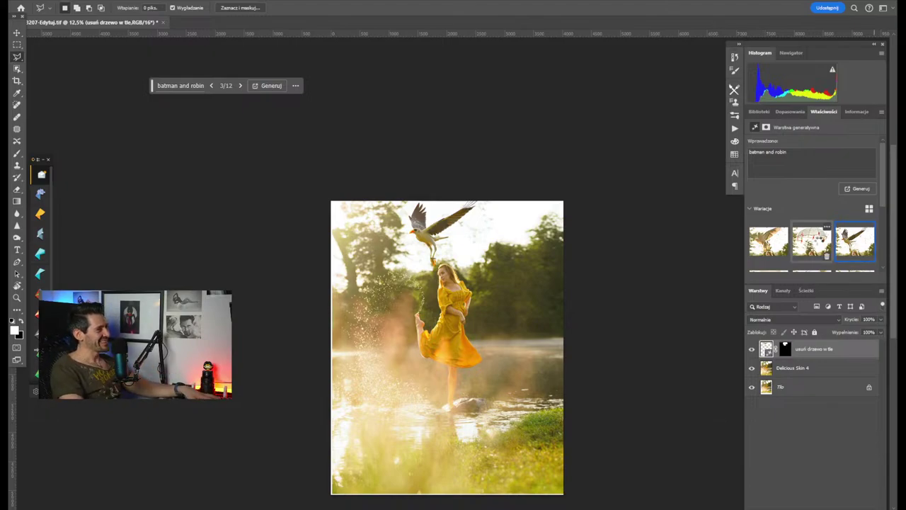
{"action": "left_click", "coordinate": [812, 240]}
{"action": "left_click", "coordinate": [769, 240]}
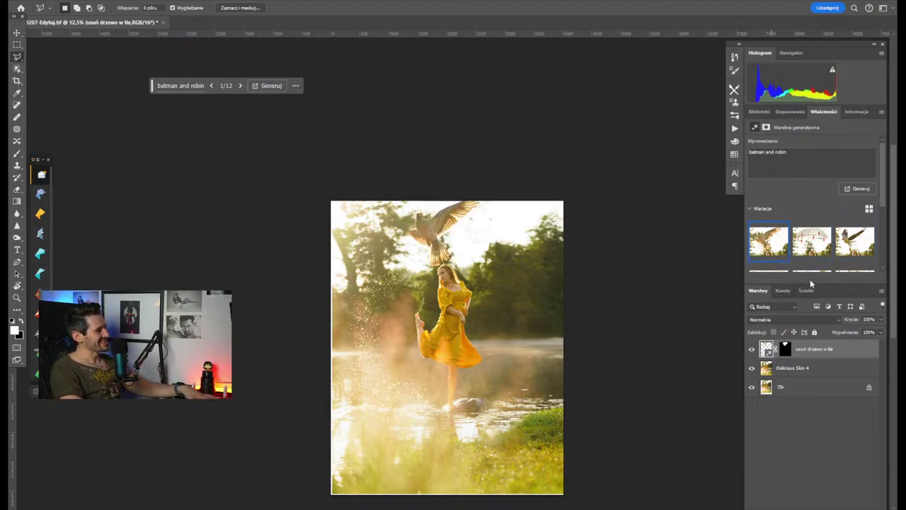
{"action": "left_click", "coordinate": [854, 241]}
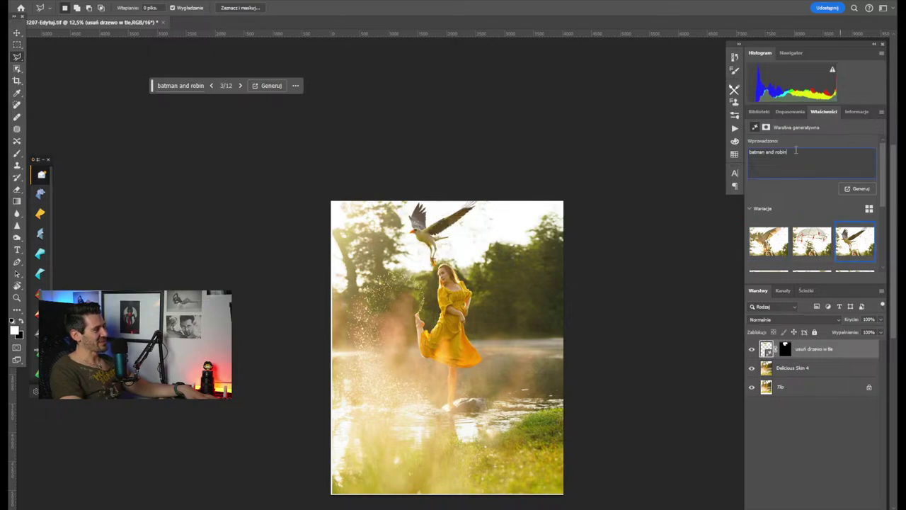
Replace the fill's prompt with "konar płonie" and generate new variations of the area above the woman
{"action": "left_click_drag", "start_coordinate": [796, 150], "coordinate": [738, 157]}
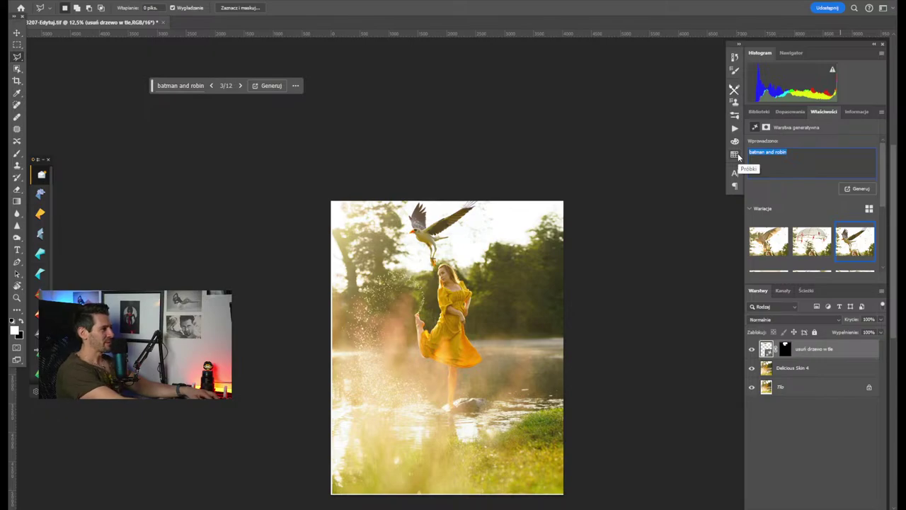
{"action": "type", "text": "konar p"}
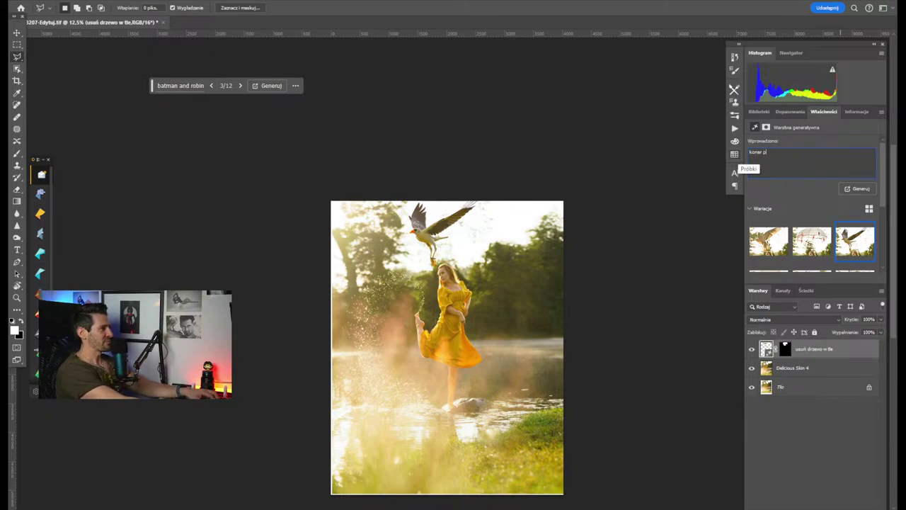
{"action": "type", "text": "łonie"}
{"action": "key", "text": "Return"}
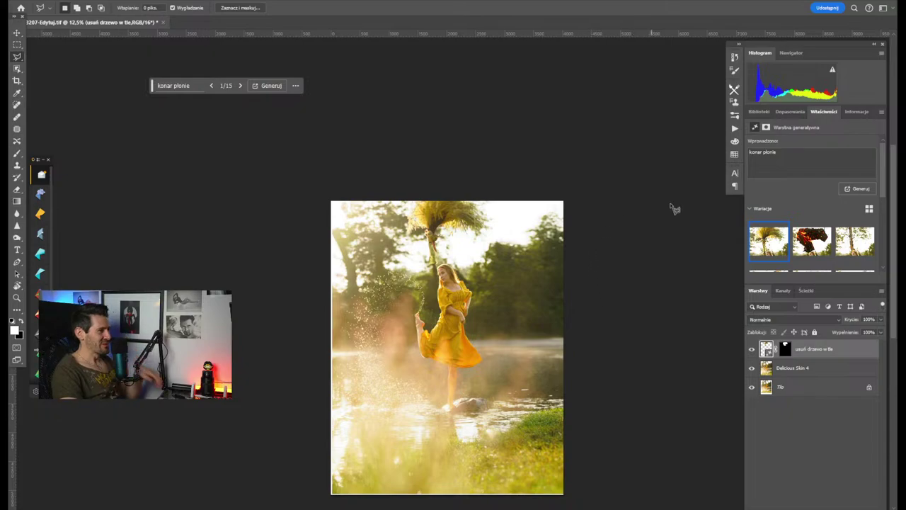
Compare the "konar płonie" variations up close and switch the fill back to the third "batman and robin" variation
{"action": "left_click", "coordinate": [812, 240]}
{"action": "key", "text": "ctrl+plus"}
{"action": "key", "text": "ctrl+plus"}
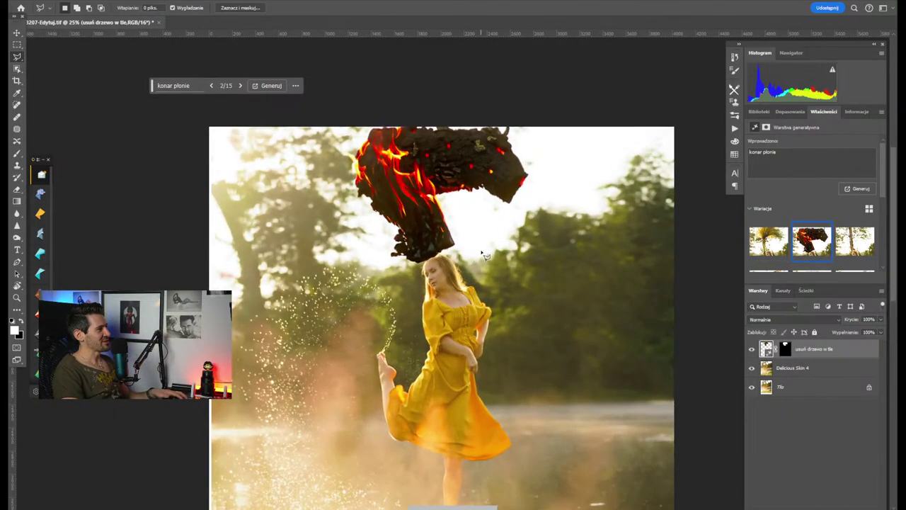
{"action": "left_click", "coordinate": [844, 248]}
{"action": "left_click", "coordinate": [768, 241]}
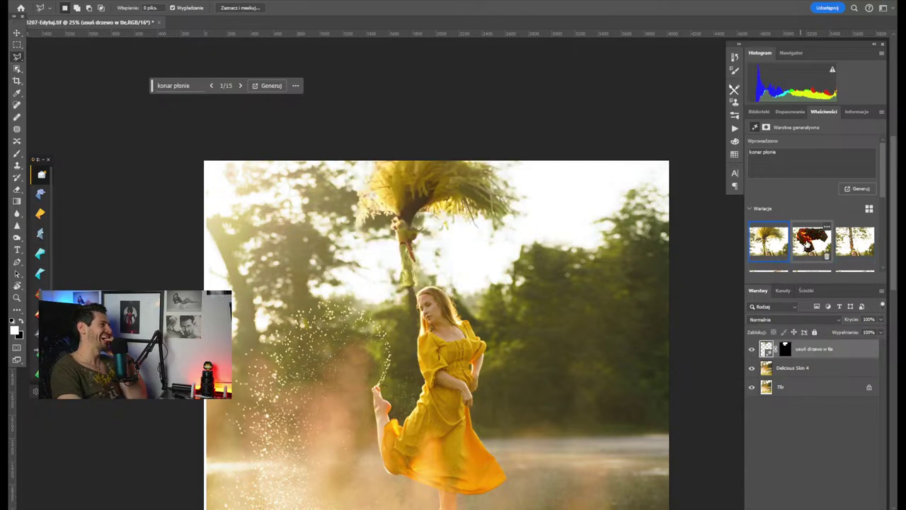
{"action": "scroll", "coordinate": [810, 241], "scroll_direction": "down", "scroll_amount": 3}
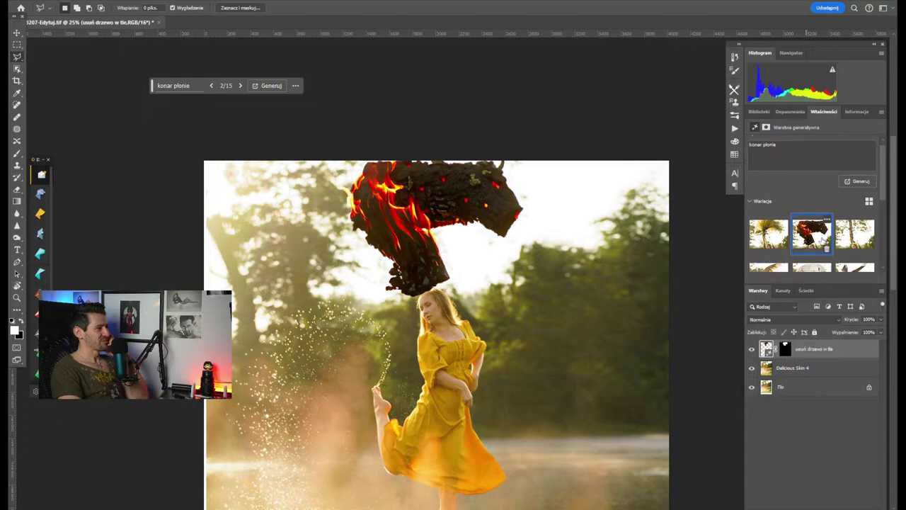
{"action": "left_click", "coordinate": [855, 253]}
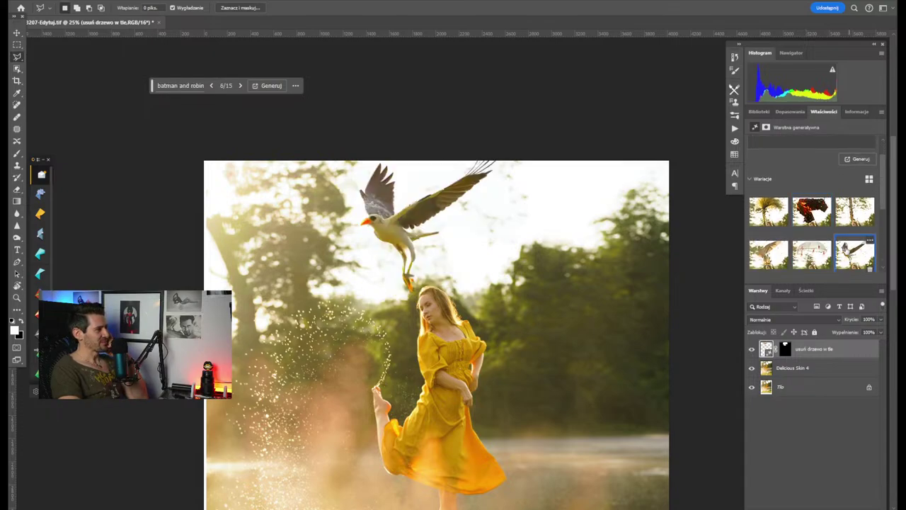
Duplicate the Delicious Skin 4 layer and merge the copy with the generative layer above it
{"action": "left_click", "coordinate": [821, 370]}
{"action": "key", "text": "ctrl+j"}
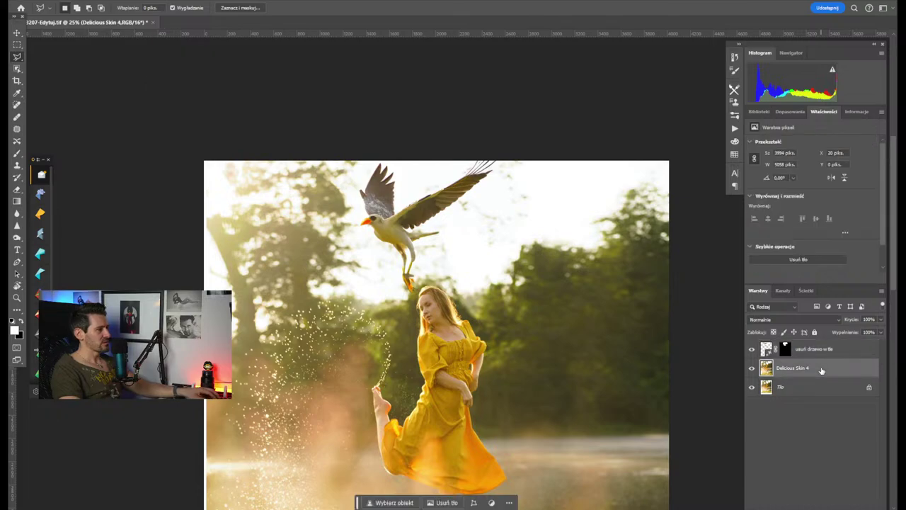
{"action": "left_click", "coordinate": [824, 350], "text": "ctrl"}
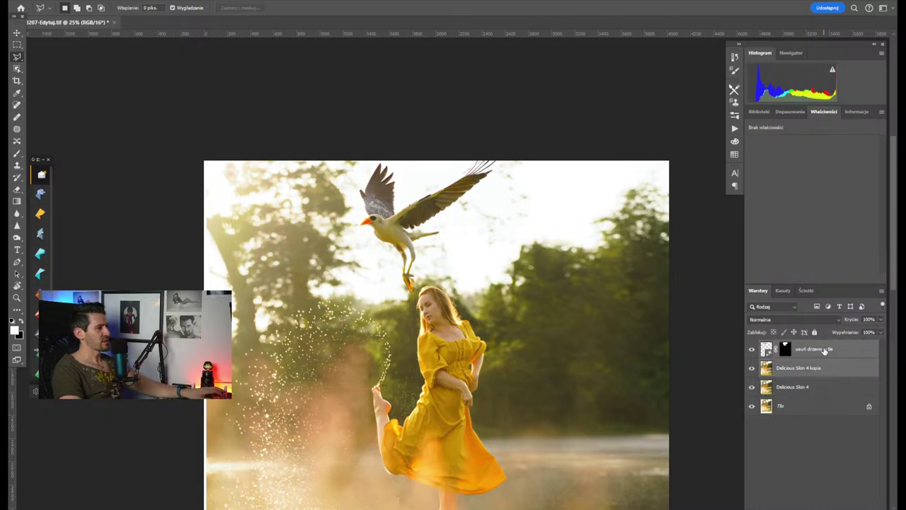
{"action": "right_click", "coordinate": [826, 351]}
{"action": "left_click", "coordinate": [780, 401]}
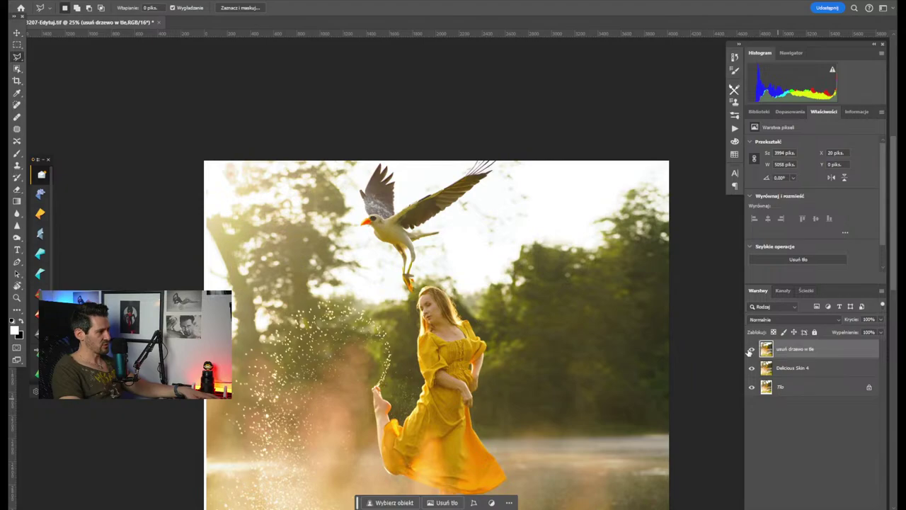
Compare the photo with and without the merged bird layer by toggling its visibility
{"action": "left_click", "coordinate": [751, 350]}
{"action": "left_click", "coordinate": [751, 350]}
{"action": "left_click", "coordinate": [751, 350]}
{"action": "left_click", "coordinate": [751, 350]}
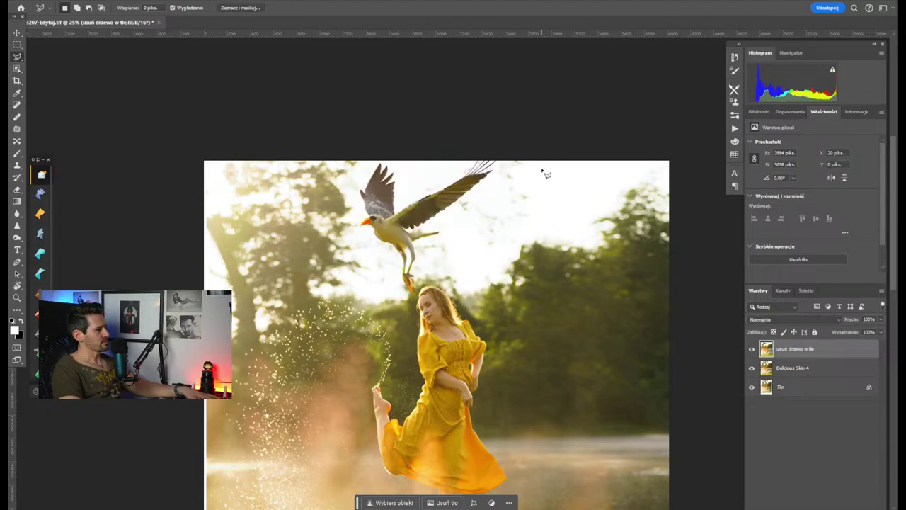
Duplicate the merged layer and apply a High Pass filter with a 4.3 pixel radius to the copy
{"action": "key", "text": "ctrl+j"}
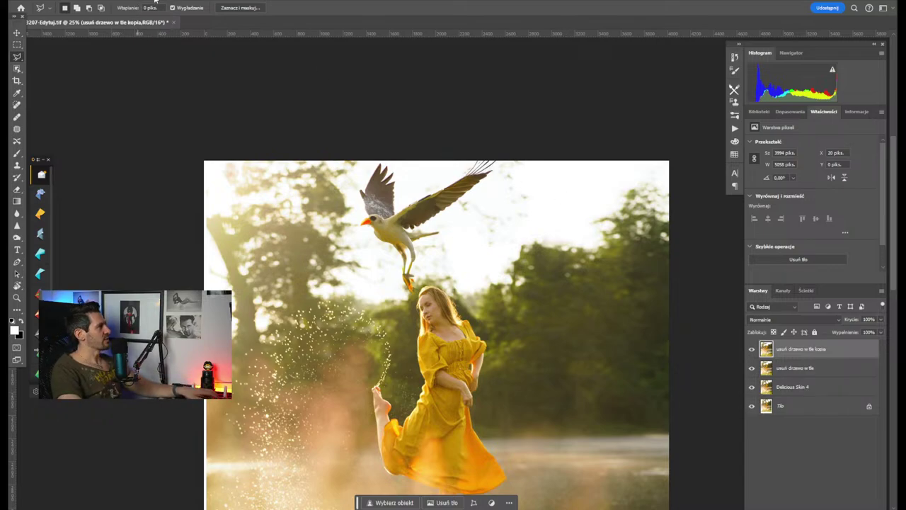
{"action": "left_click", "coordinate": [170, 0]}
{"action": "mouse_move", "coordinate": [182, 193]}
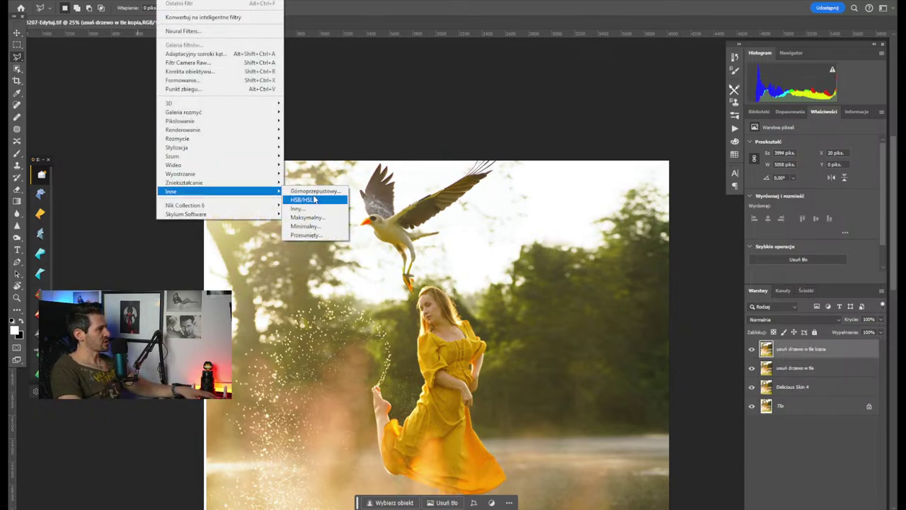
{"action": "left_click", "coordinate": [312, 190]}
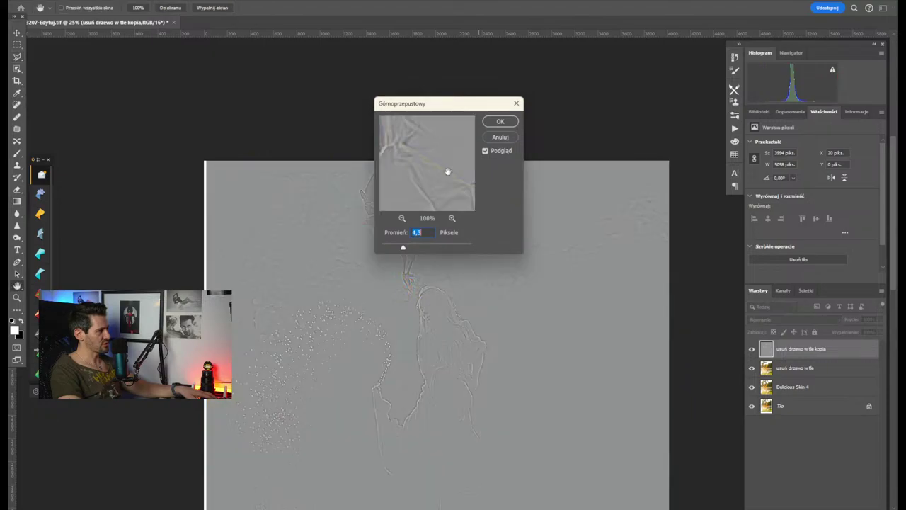
{"action": "left_click", "coordinate": [500, 122]}
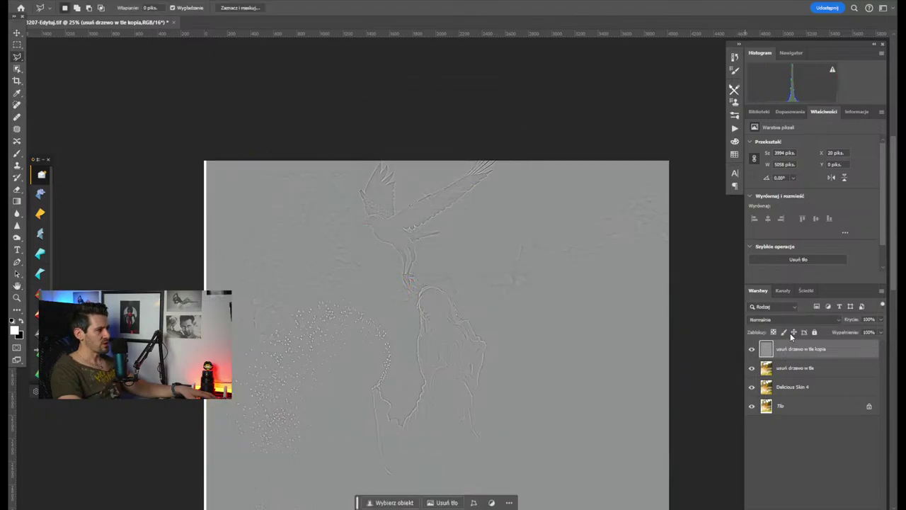
Try the Soft Light (Łagodne światło) blend mode on the High Pass layer and settle on Hard Light (Ostre światło)
{"action": "left_click", "coordinate": [790, 322]}
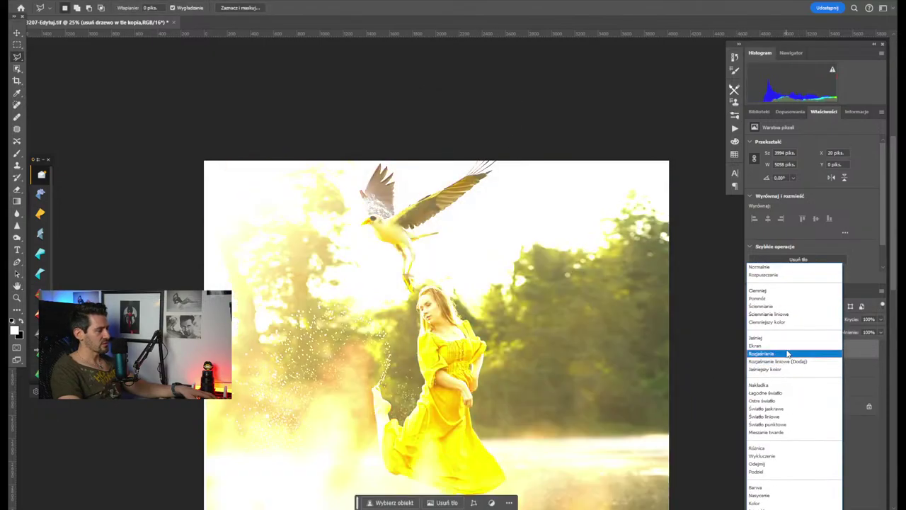
{"action": "left_click", "coordinate": [790, 393]}
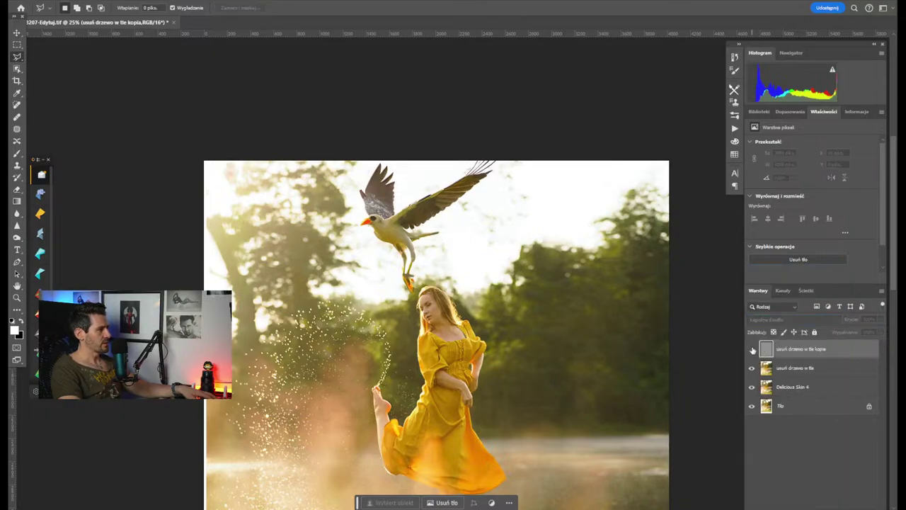
{"action": "left_click", "coordinate": [779, 320]}
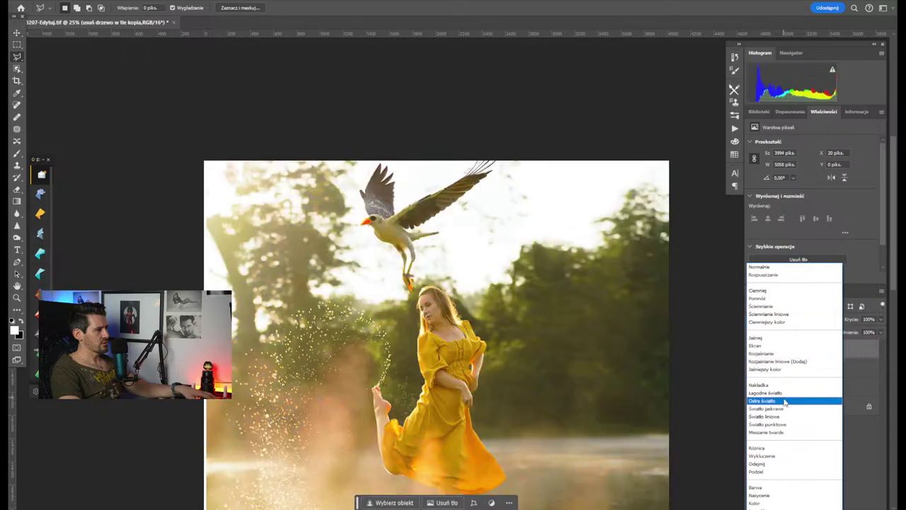
{"action": "left_click", "coordinate": [784, 401]}
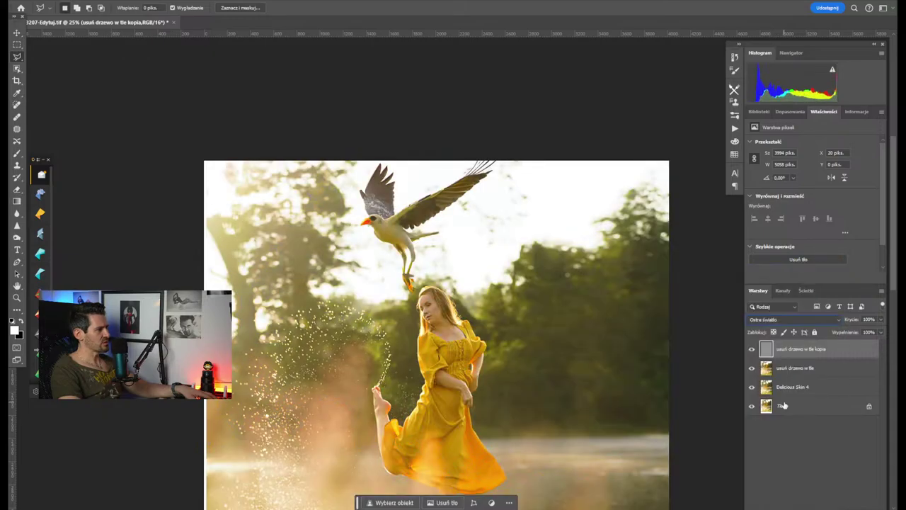
Add a black mask to the High Pass layer and prepare a white brush with 100% opacity and flow
{"action": "left_click", "coordinate": [822, 509], "text": "alt"}
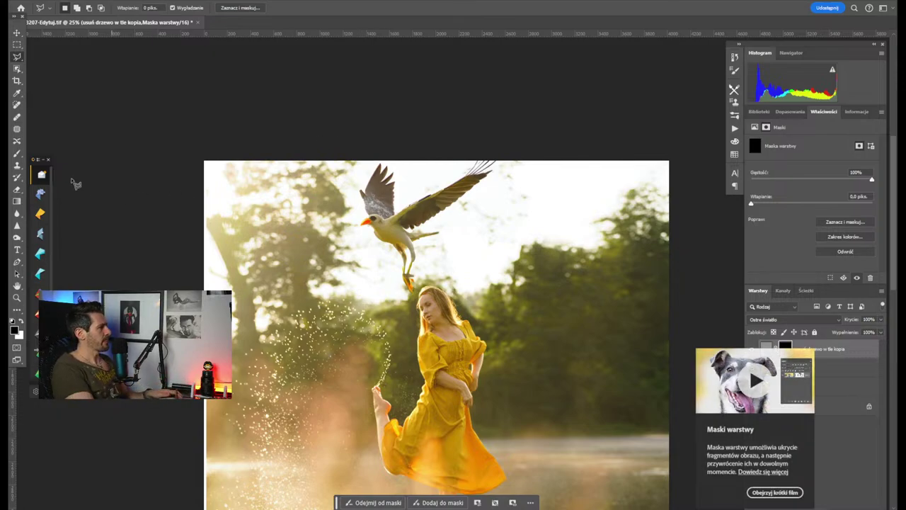
{"action": "left_click", "coordinate": [17, 154]}
{"action": "left_click_drag", "start_coordinate": [455, 278], "coordinate": [460, 291]}
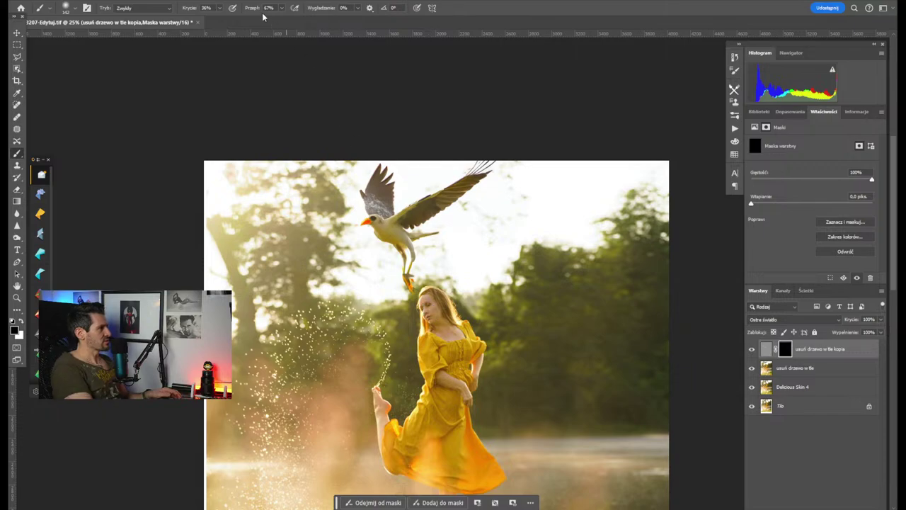
{"action": "left_click_drag", "start_coordinate": [247, 9], "coordinate": [272, 9]}
{"action": "left_click_drag", "start_coordinate": [189, 8], "coordinate": [234, 10]}
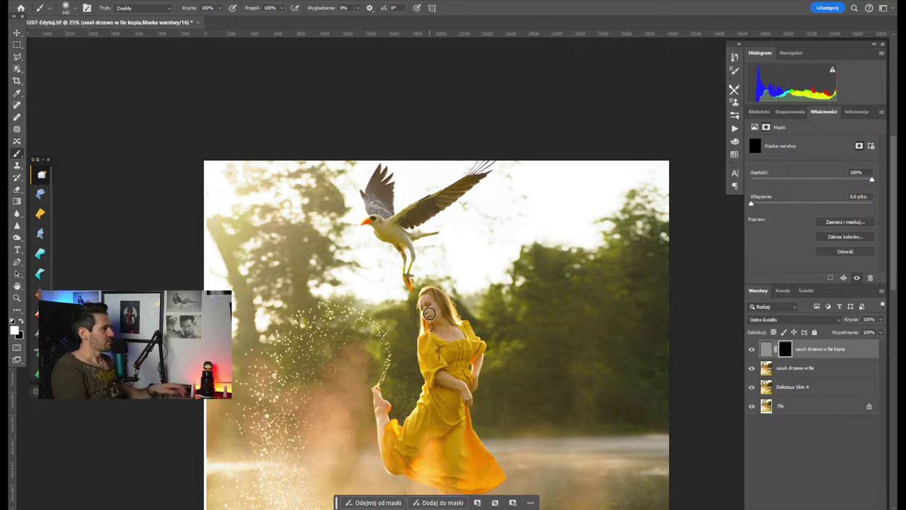
Paint white on the mask over the woman's face, dress and raised leg, and compare with the sharpening layer hidden
{"action": "left_click", "coordinate": [429, 313]}
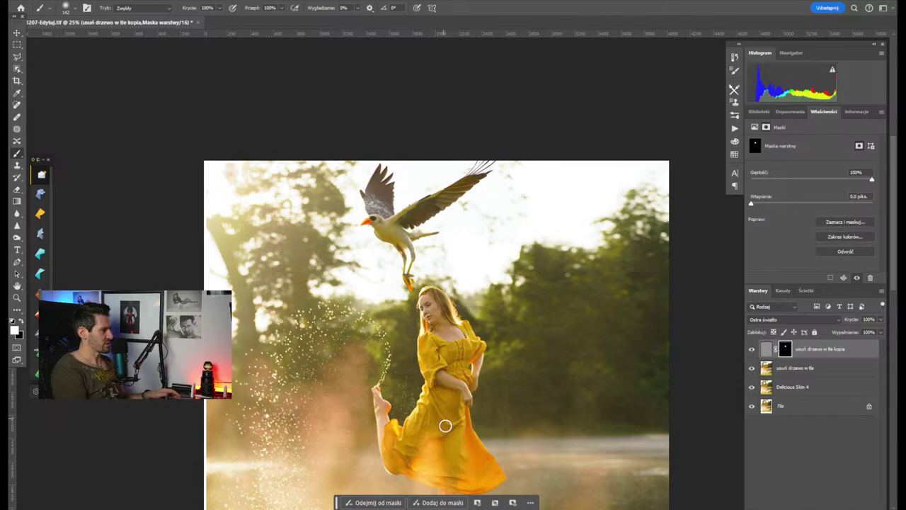
{"action": "mouse_move", "coordinate": [445, 426]}
{"action": "left_mouse_down"}
{"action": "mouse_move", "coordinate": [462, 425]}
{"action": "mouse_move", "coordinate": [431, 412]}
{"action": "mouse_move", "coordinate": [396, 449]}
{"action": "left_mouse_up"}
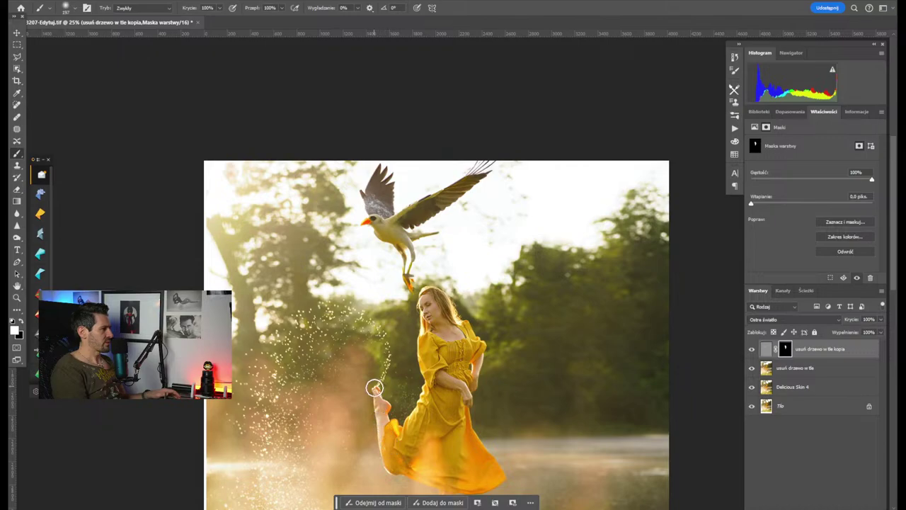
{"action": "left_click_drag", "start_coordinate": [374, 387], "coordinate": [398, 458]}
{"action": "left_click_drag", "start_coordinate": [313, 401], "coordinate": [319, 402]}
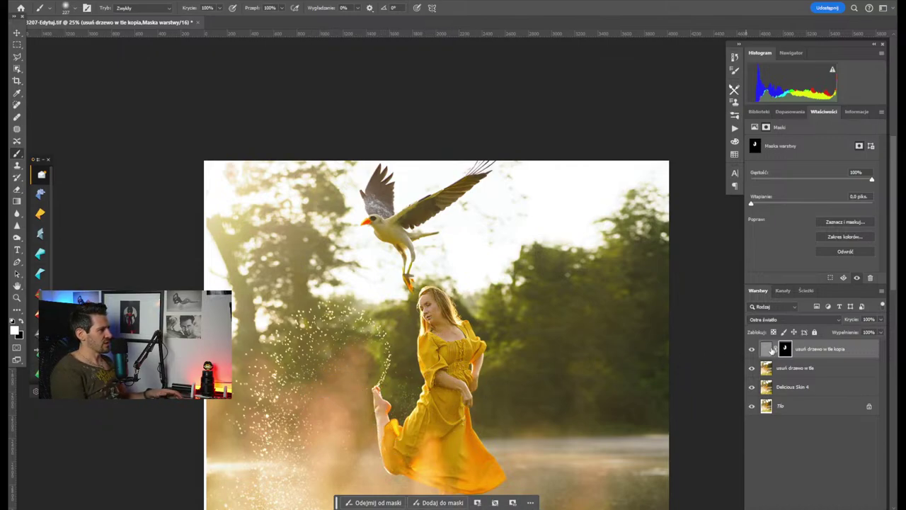
{"action": "left_click", "coordinate": [753, 351]}
{"action": "left_click", "coordinate": [752, 350]}
Extend the white mask painting over the rest of the woman's figure and the splashing water droplets
{"action": "left_click_drag", "start_coordinate": [443, 412], "coordinate": [416, 276]}
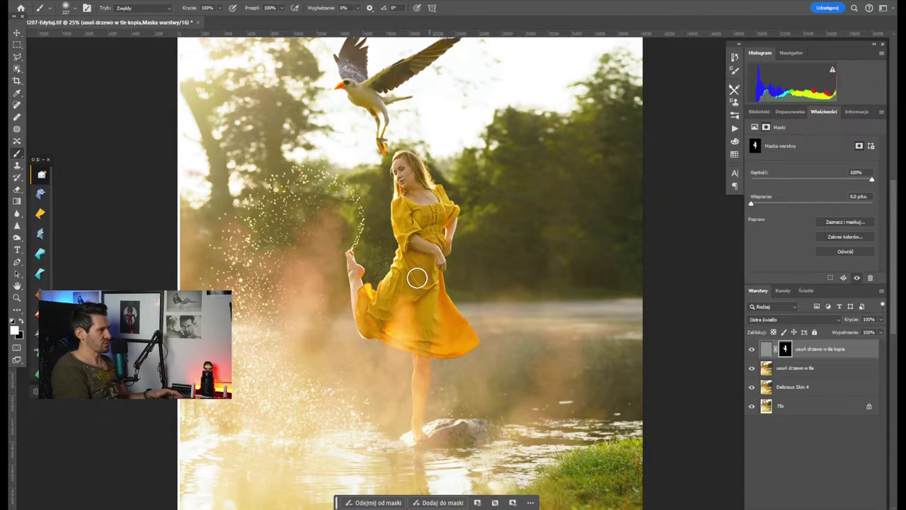
{"action": "key", "text": "ctrl+plus"}
{"action": "key", "text": "ctrl+plus"}
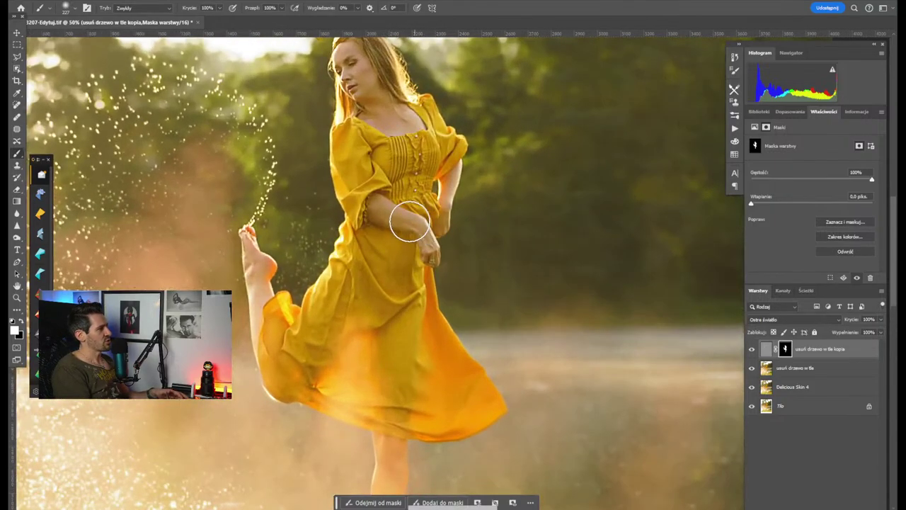
{"action": "left_click_drag", "start_coordinate": [401, 189], "coordinate": [423, 274]}
{"action": "scroll", "coordinate": [423, 275], "scroll_direction": "down", "scroll_amount": 2}
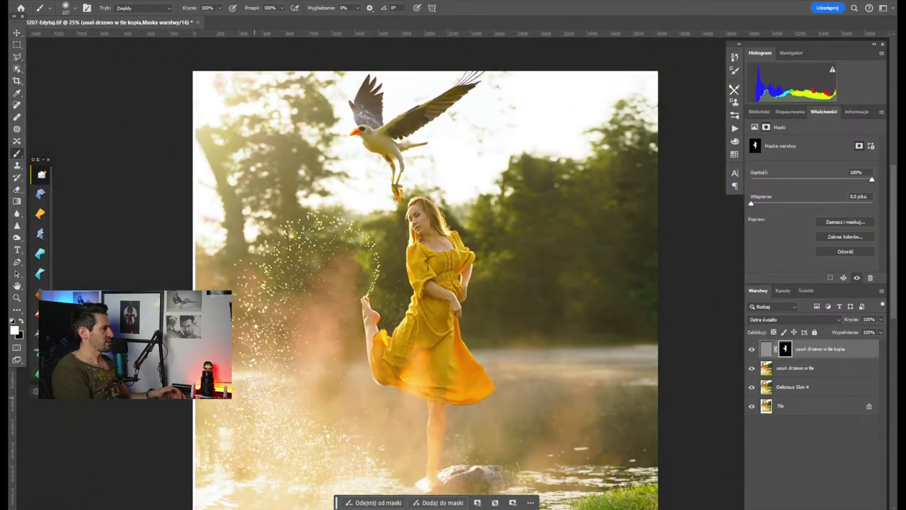
{"action": "mouse_move", "coordinate": [308, 438]}
{"action": "left_mouse_down"}
{"action": "mouse_move", "coordinate": [288, 271]}
{"action": "mouse_move", "coordinate": [335, 228]}
{"action": "mouse_move", "coordinate": [374, 295]}
{"action": "left_mouse_up"}
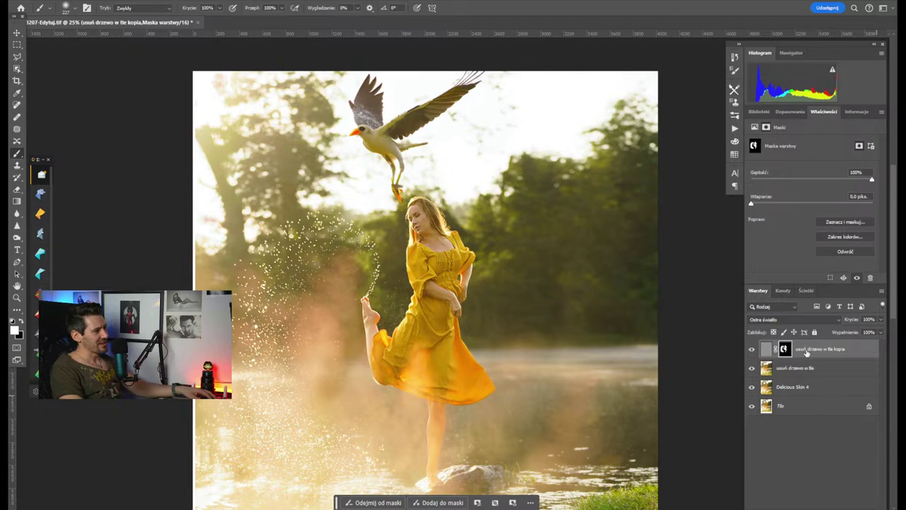
Move the masked High Pass layer directly below the bird layer and hide the bird layer
{"action": "left_click_drag", "start_coordinate": [808, 351], "coordinate": [806, 375]}
{"action": "left_click", "coordinate": [752, 349]}
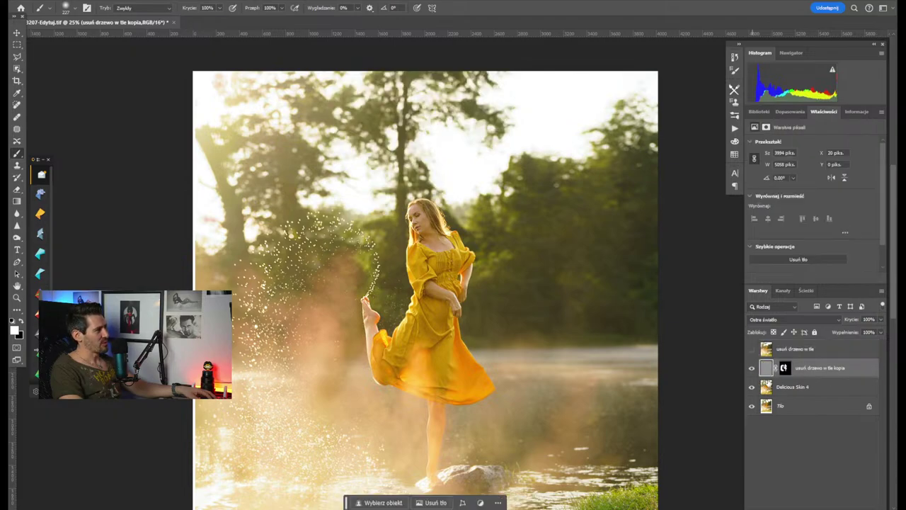
Merge the masked High Pass layer with the Delicious Skin 4 layer and compare the photo by toggling the merged layer's visibility
{"action": "left_click", "coordinate": [818, 392], "text": "shift"}
{"action": "right_click", "coordinate": [819, 390]}
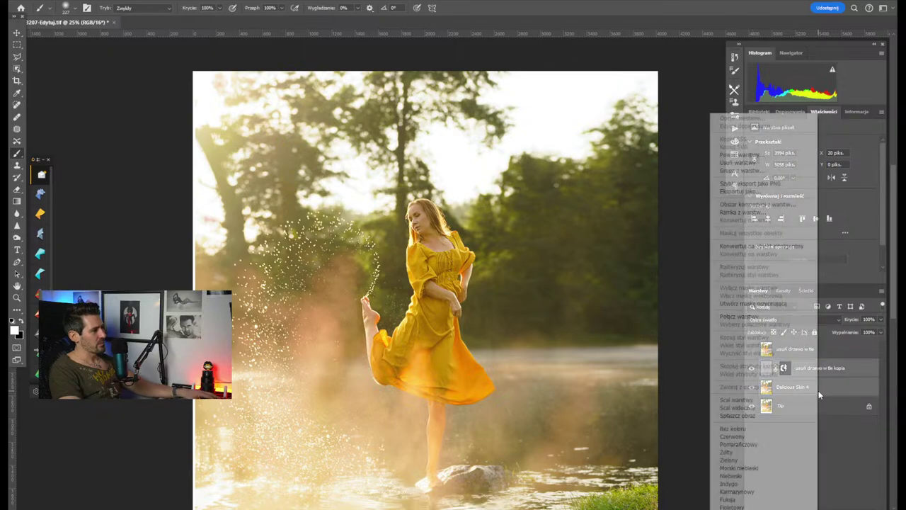
{"action": "left_click", "coordinate": [737, 399]}
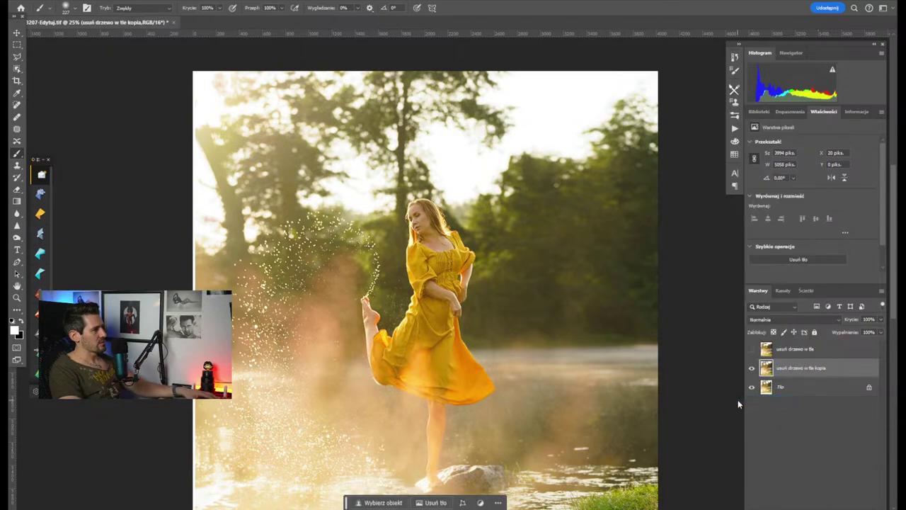
{"action": "left_click", "coordinate": [752, 370]}
{"action": "left_click", "coordinate": [752, 370]}
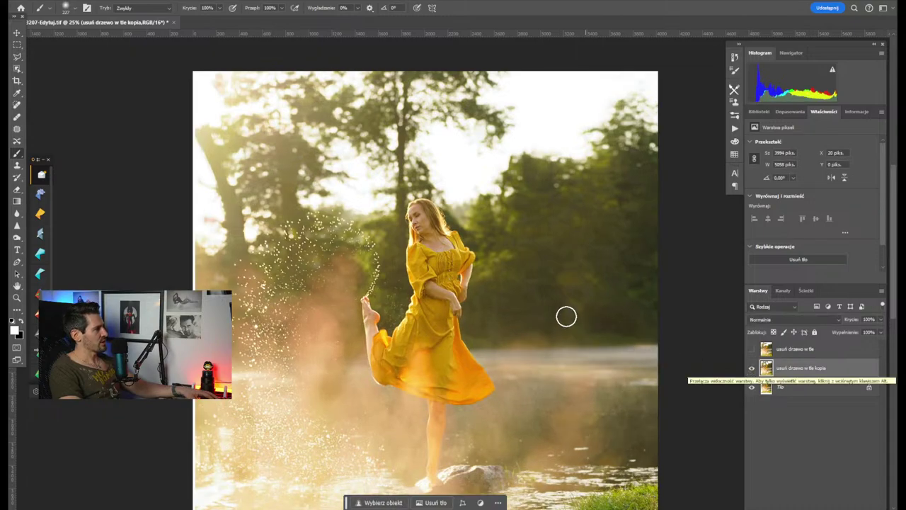
{"action": "scroll", "coordinate": [568, 319], "scroll_direction": "up", "scroll_amount": 2}
{"action": "scroll", "coordinate": [568, 319], "scroll_direction": "down", "scroll_amount": 2}
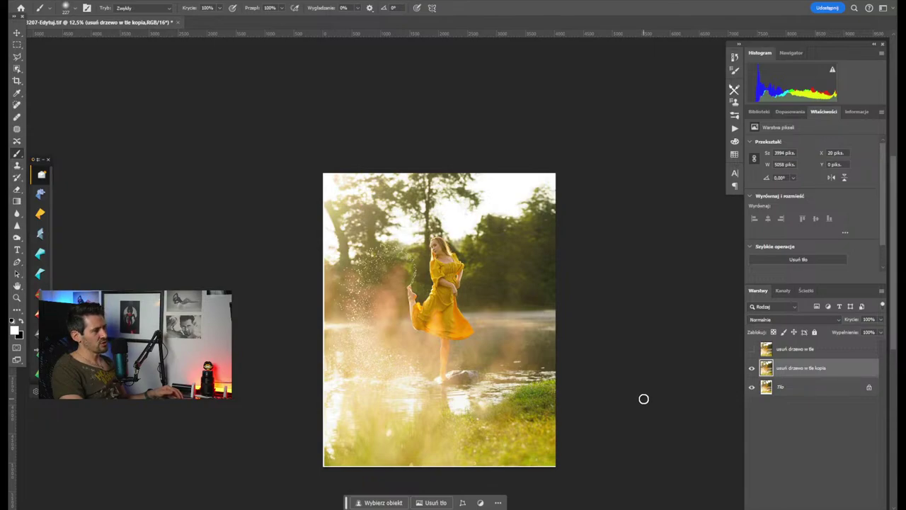
{"action": "key", "text": "ctrl+plus"}
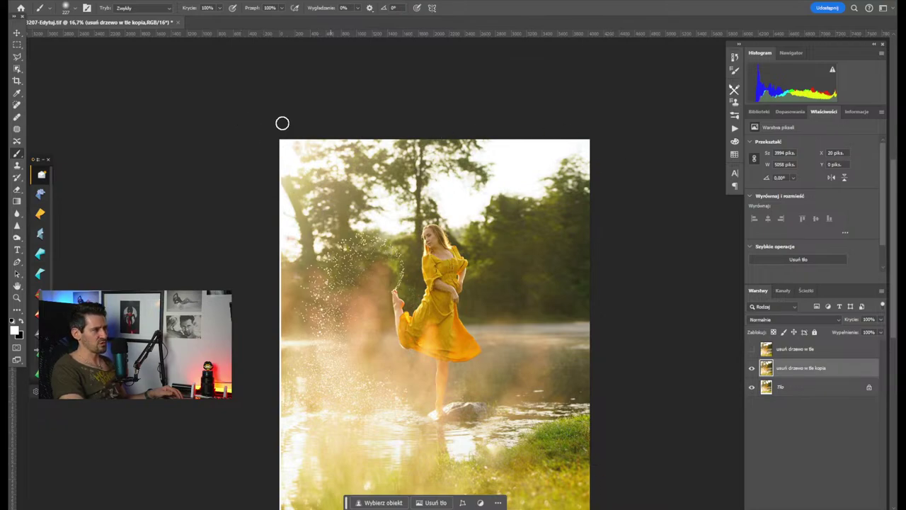
{"action": "left_click", "coordinate": [624, 509]}
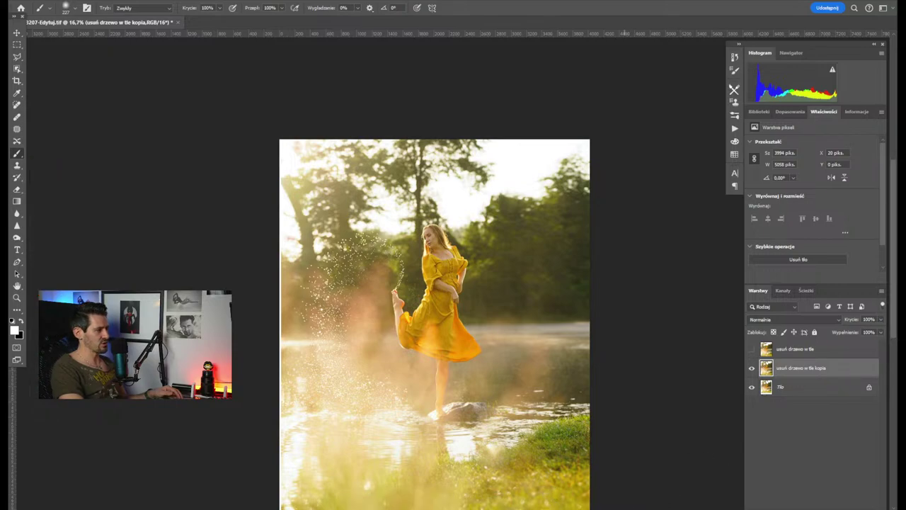
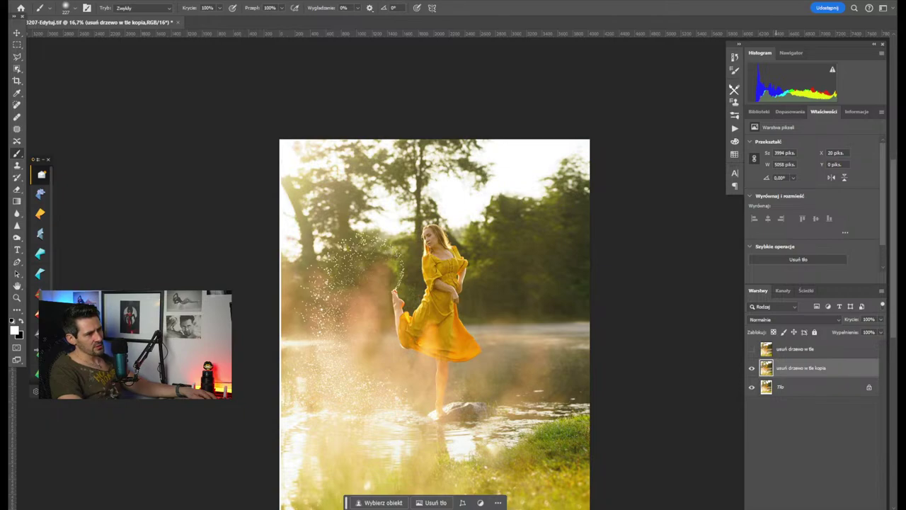
Place the smoke image iStock-183413144.jpg into the document with its Camera Raw temperature raised to +100
{"action": "key", "text": "ctrl+shift+a"}
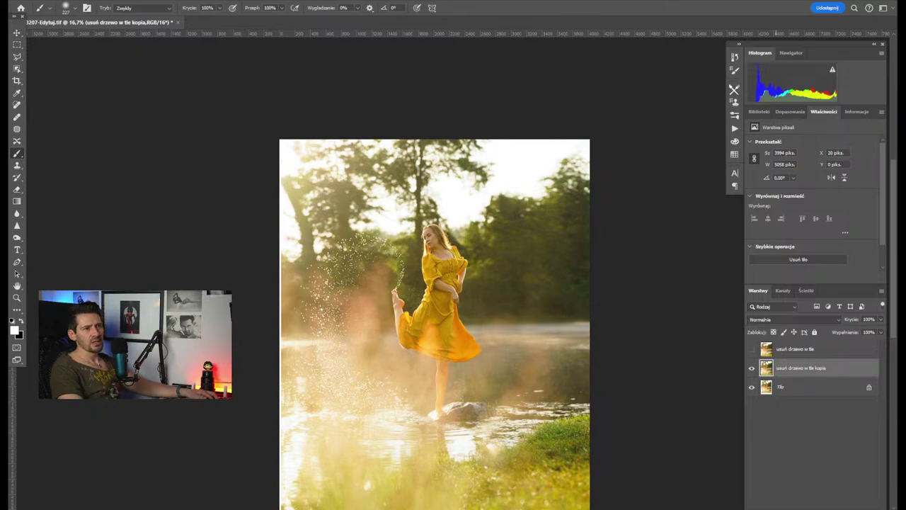
{"action": "left_click_drag", "start_coordinate": [905, 354], "coordinate": [408, 354]}
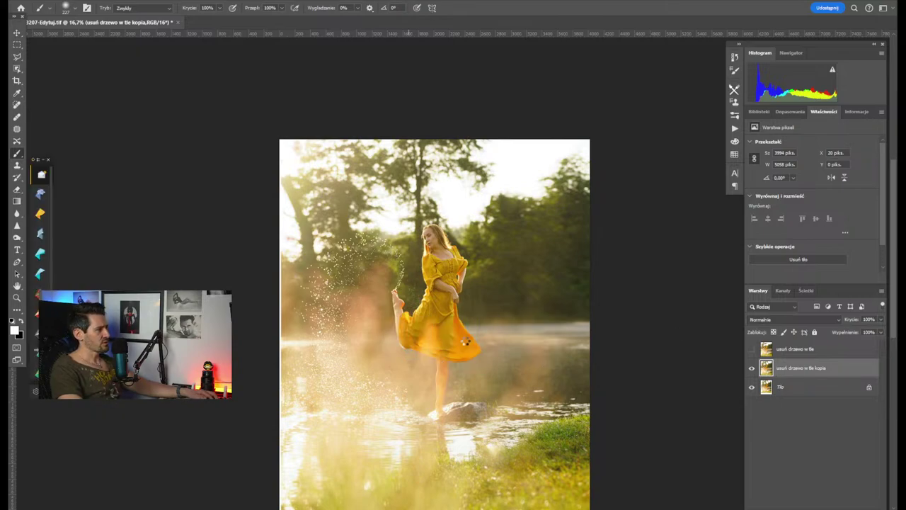
{"action": "left_click_drag", "start_coordinate": [471, 363], "coordinate": [470, 363]}
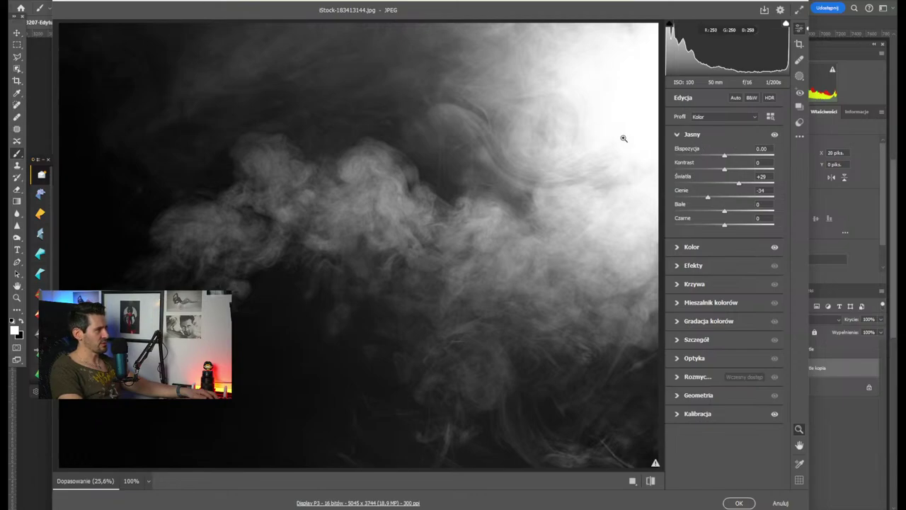
{"action": "left_click", "coordinate": [715, 252]}
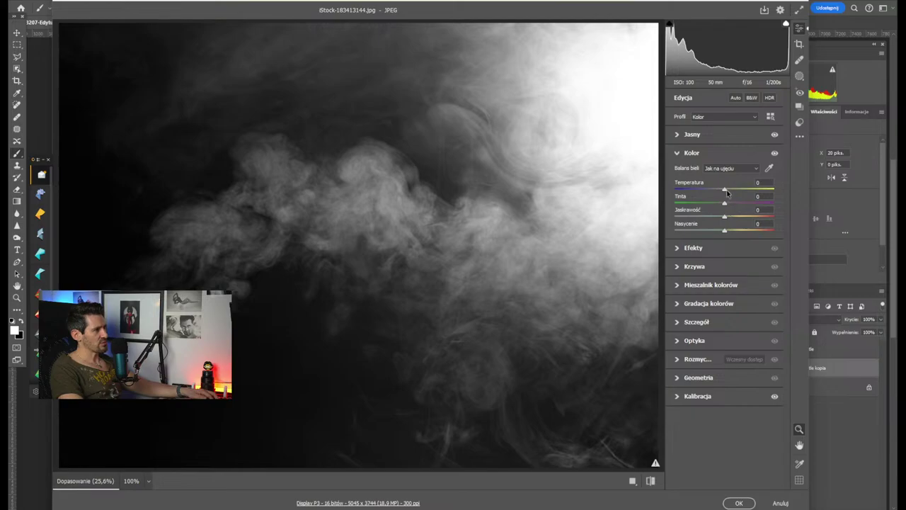
{"action": "left_click_drag", "start_coordinate": [725, 191], "coordinate": [806, 197]}
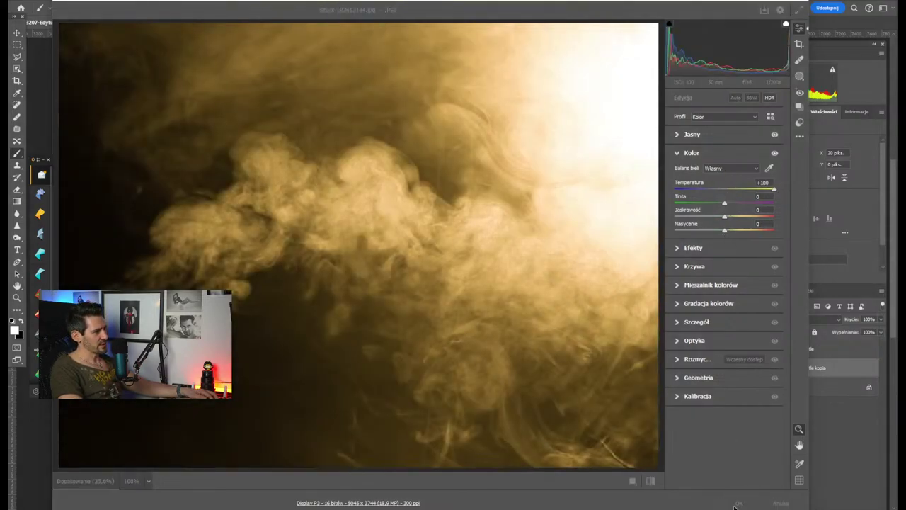
{"action": "left_click", "coordinate": [738, 502]}
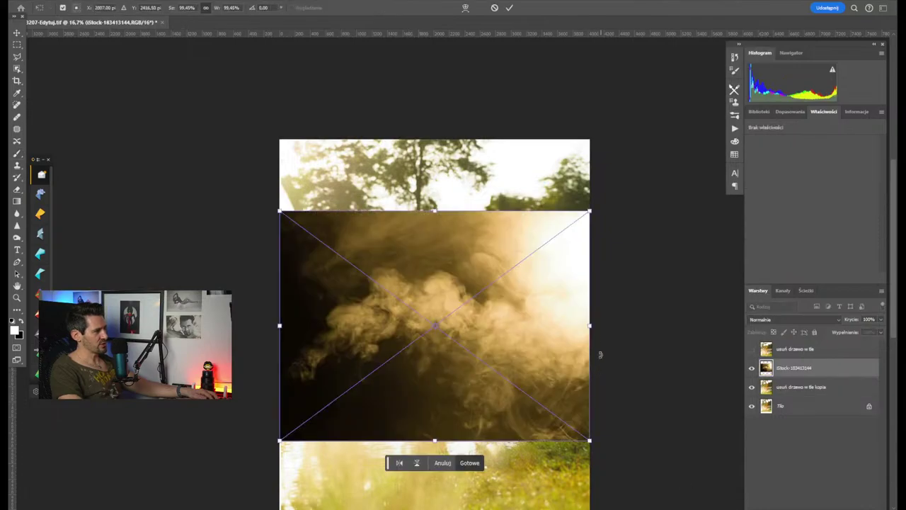
Rotate the smoke image about 90° clockwise and enlarge it to about 136% so it covers the whole photo
{"action": "left_click_drag", "start_coordinate": [504, 242], "coordinate": [495, 169]}
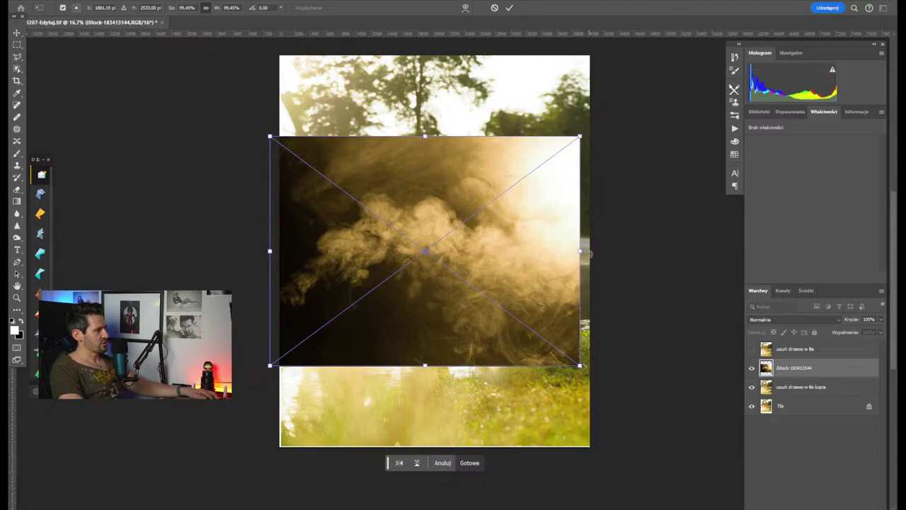
{"action": "left_click_drag", "start_coordinate": [589, 253], "coordinate": [425, 444]}
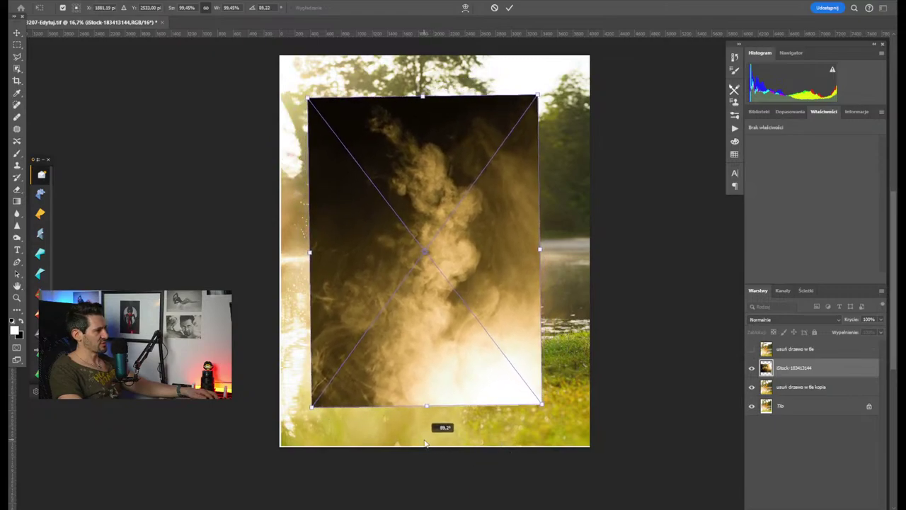
{"action": "left_click_drag", "start_coordinate": [417, 385], "coordinate": [388, 344]}
{"action": "left_click_drag", "start_coordinate": [511, 363], "coordinate": [612, 444]}
{"action": "mouse_move", "coordinate": [611, 410]}
{"action": "left_mouse_down"}
{"action": "mouse_move", "coordinate": [611, 401]}
{"action": "mouse_move", "coordinate": [611, 409]}
{"action": "left_mouse_up"}
{"action": "left_click_drag", "start_coordinate": [513, 410], "coordinate": [508, 412]}
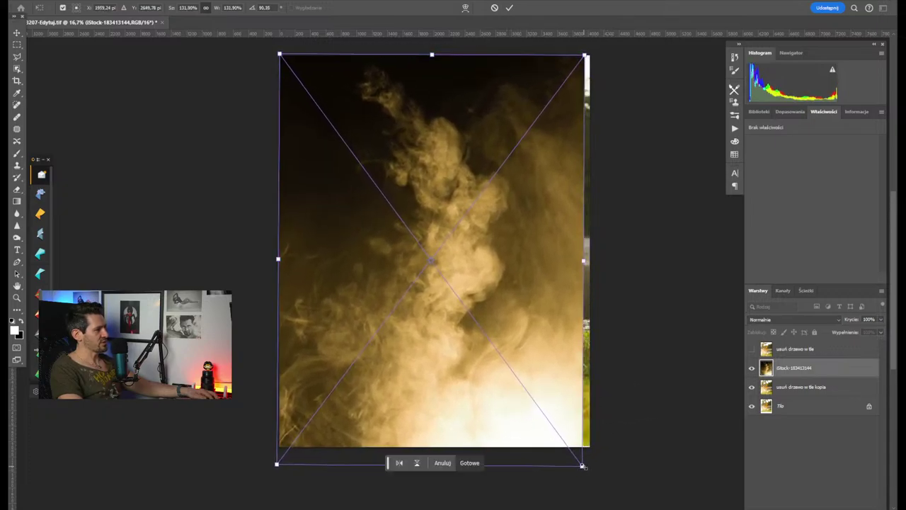
{"action": "mouse_move", "coordinate": [582, 466]}
{"action": "left_mouse_down"}
{"action": "mouse_move", "coordinate": [603, 476]}
{"action": "mouse_move", "coordinate": [593, 478]}
{"action": "left_mouse_up"}
{"action": "left_click_drag", "start_coordinate": [484, 381], "coordinate": [485, 383]}
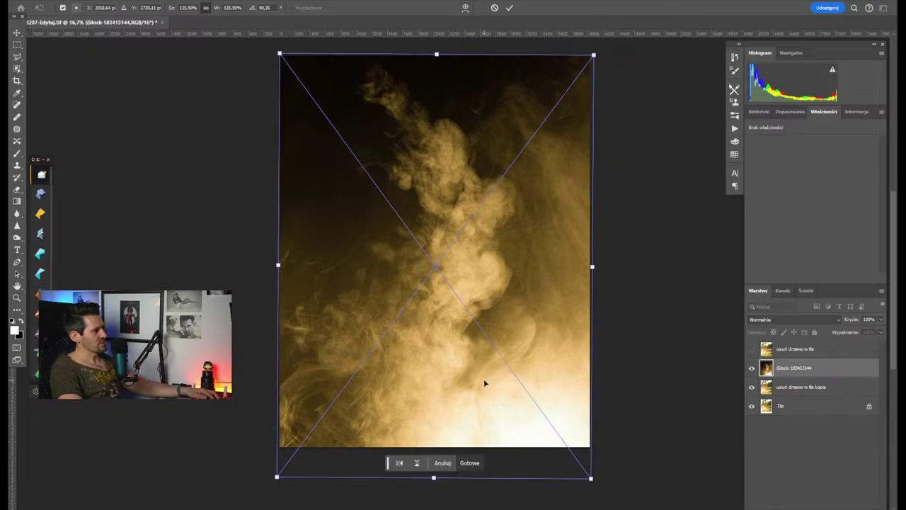
{"action": "key", "text": "Return"}
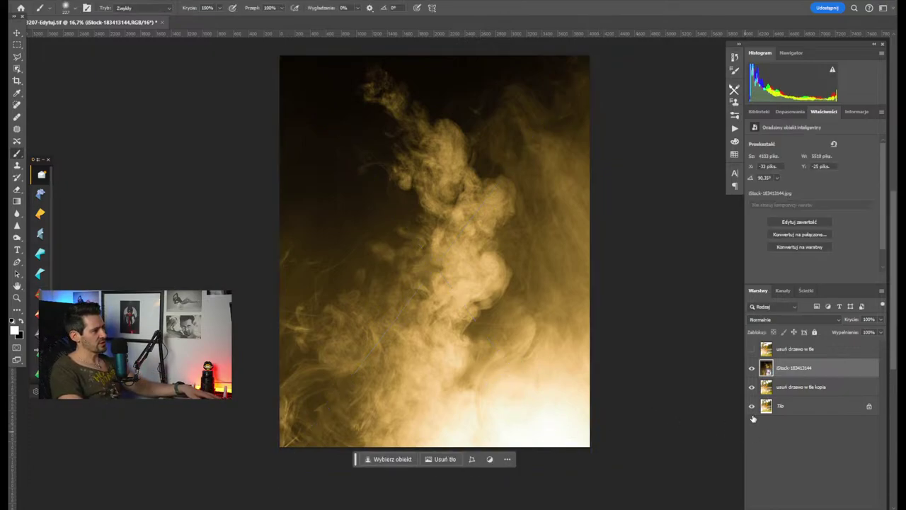
Set the smoke layer's blend mode to Ekran (Screen), comparing the photo with it hidden, and shift the smoke slightly
{"action": "left_click", "coordinate": [822, 320]}
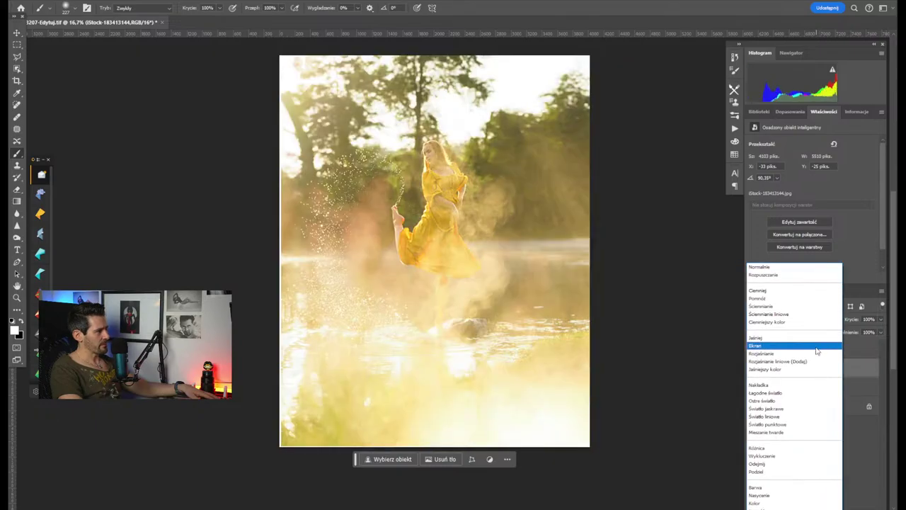
{"action": "left_click", "coordinate": [816, 346]}
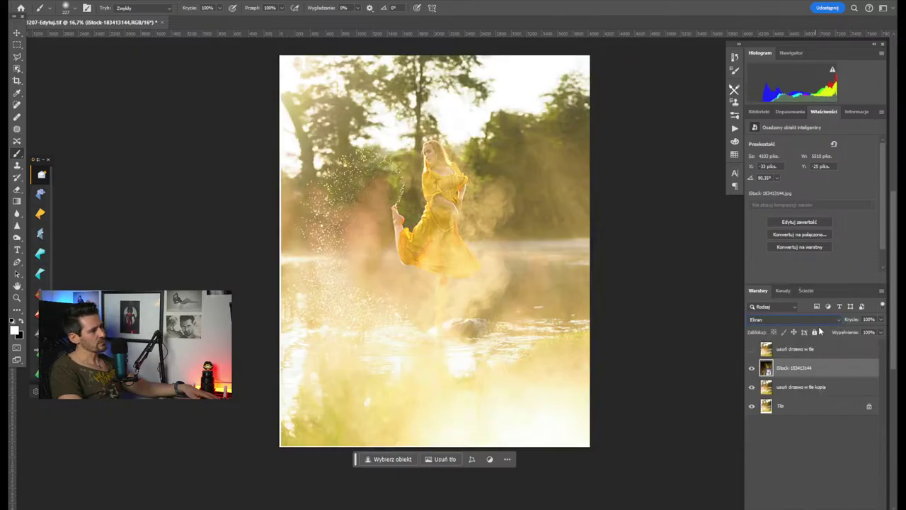
{"action": "left_click", "coordinate": [752, 368]}
{"action": "left_click", "coordinate": [752, 369]}
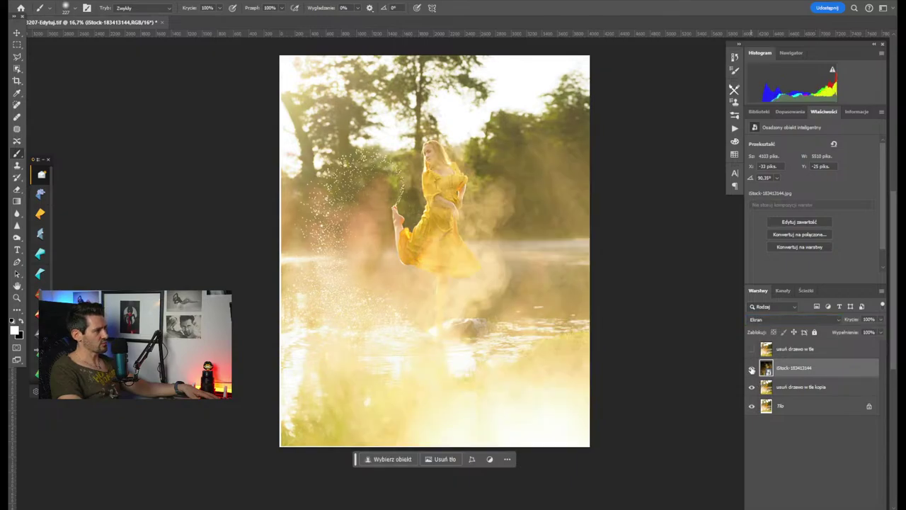
{"action": "left_click", "coordinate": [752, 369]}
{"action": "left_click", "coordinate": [752, 368]}
{"action": "left_click", "coordinate": [20, 32]}
{"action": "mouse_move", "coordinate": [498, 316]}
{"action": "left_mouse_down"}
{"action": "mouse_move", "coordinate": [520, 335]}
{"action": "mouse_move", "coordinate": [484, 299]}
{"action": "mouse_move", "coordinate": [524, 372]}
{"action": "mouse_move", "coordinate": [538, 335]}
{"action": "mouse_move", "coordinate": [496, 315]}
{"action": "left_mouse_up"}
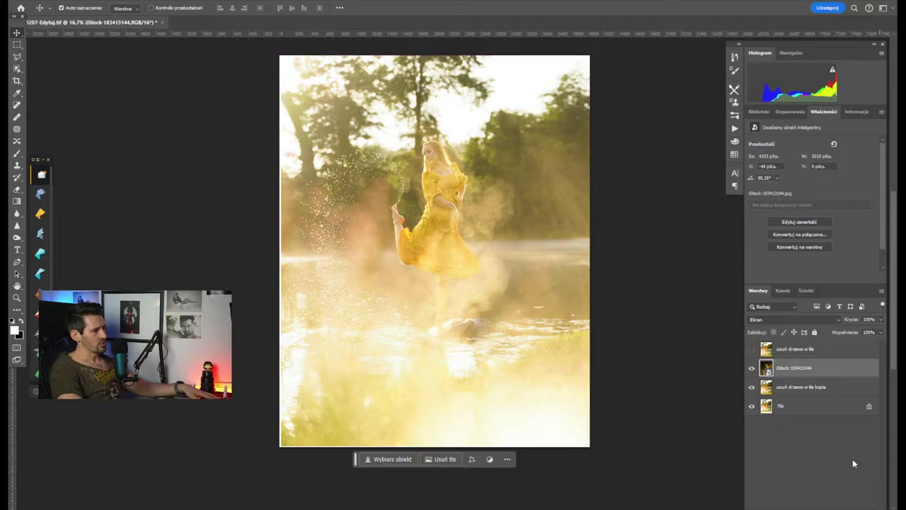
Add a Levels (Poziomy) adjustment layer above the smoke and clip it to the smoke layer
{"action": "left_click", "coordinate": [815, 509]}
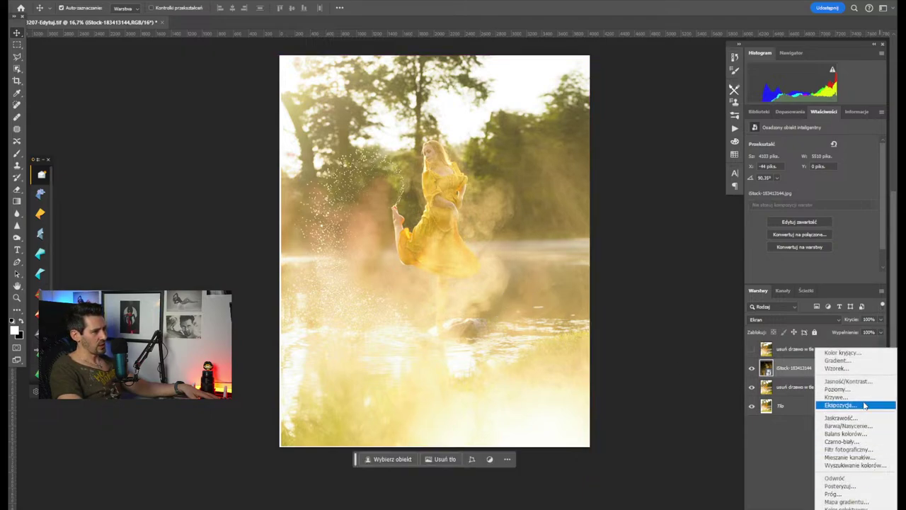
{"action": "left_click", "coordinate": [862, 392]}
{"action": "left_click", "coordinate": [818, 278]}
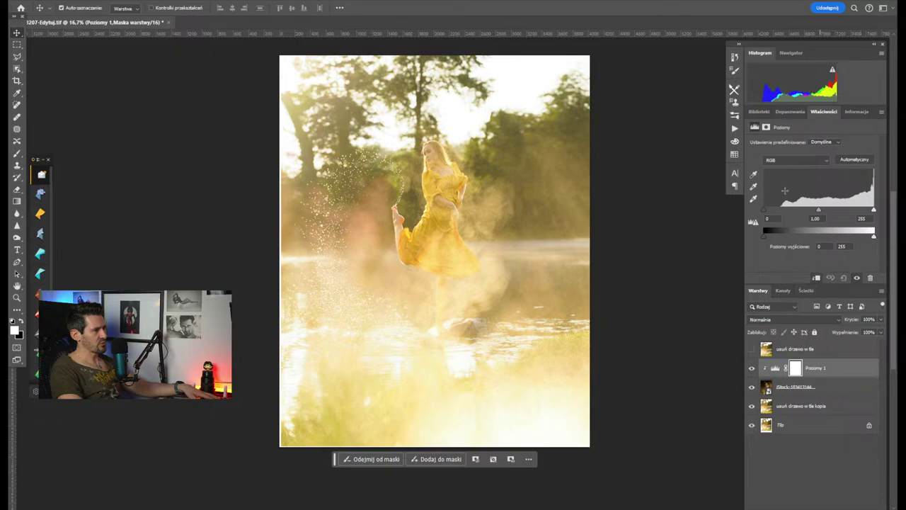
Try Levels midtones at 0.77, input white point at 224 and output white at 245 on the smoke
{"action": "left_click_drag", "start_coordinate": [819, 211], "coordinate": [862, 212]}
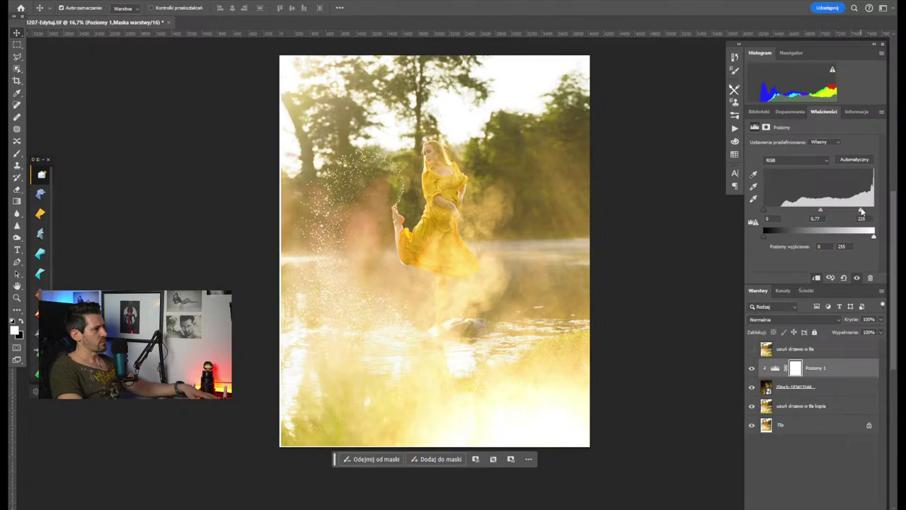
{"action": "mouse_move", "coordinate": [772, 214]}
{"action": "left_mouse_down"}
{"action": "mouse_move", "coordinate": [763, 209]}
{"action": "mouse_move", "coordinate": [783, 238]}
{"action": "mouse_move", "coordinate": [756, 234]}
{"action": "left_mouse_up"}
{"action": "left_click_drag", "start_coordinate": [868, 238], "coordinate": [870, 240]}
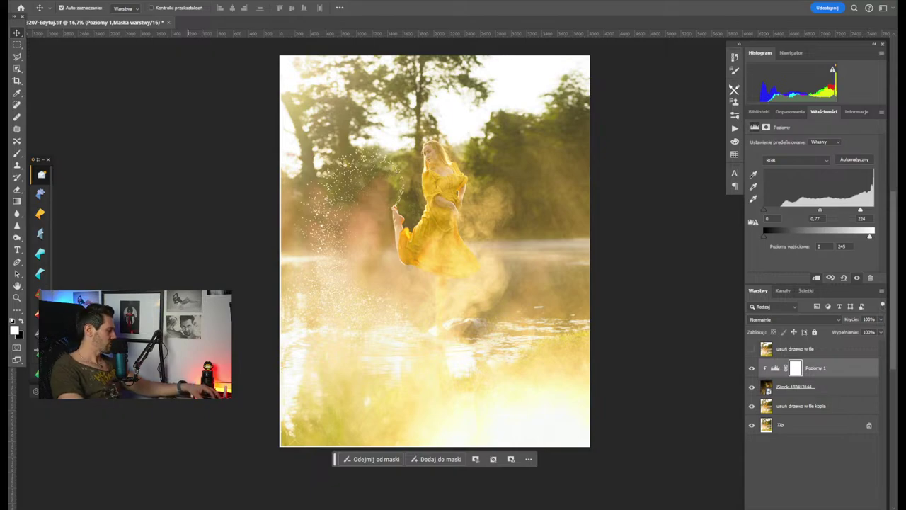
Try painting black over the woman on the Levels mask, and undo the painting and the Levels changes
{"action": "key", "text": "x"}
{"action": "left_click", "coordinate": [20, 155]}
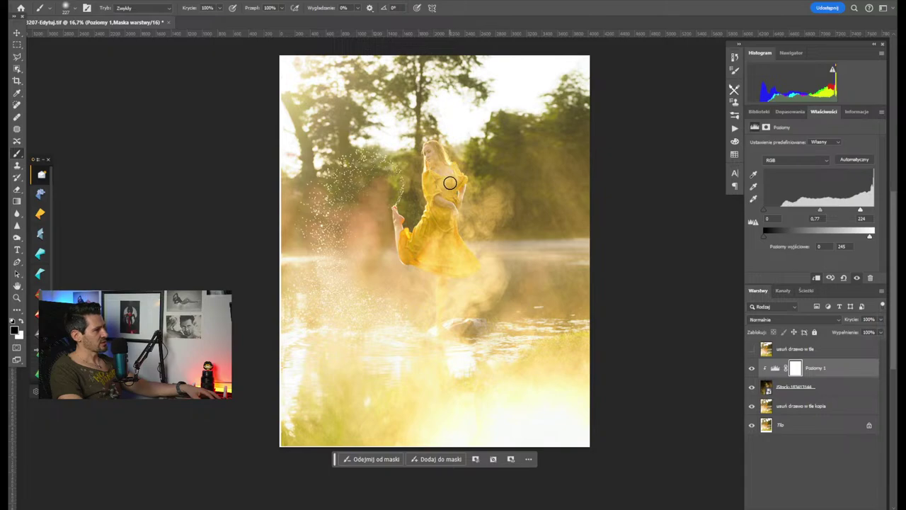
{"action": "left_click", "coordinate": [827, 388]}
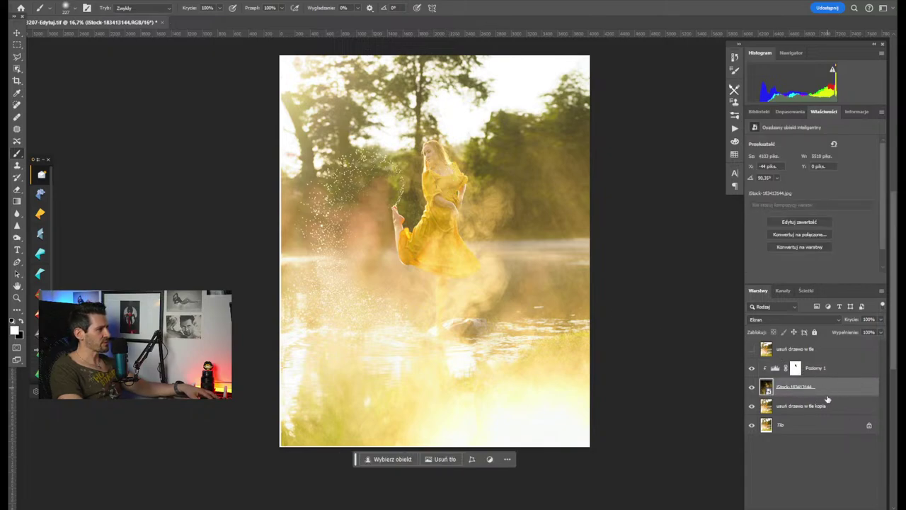
{"action": "key", "text": "ctrl+z"}
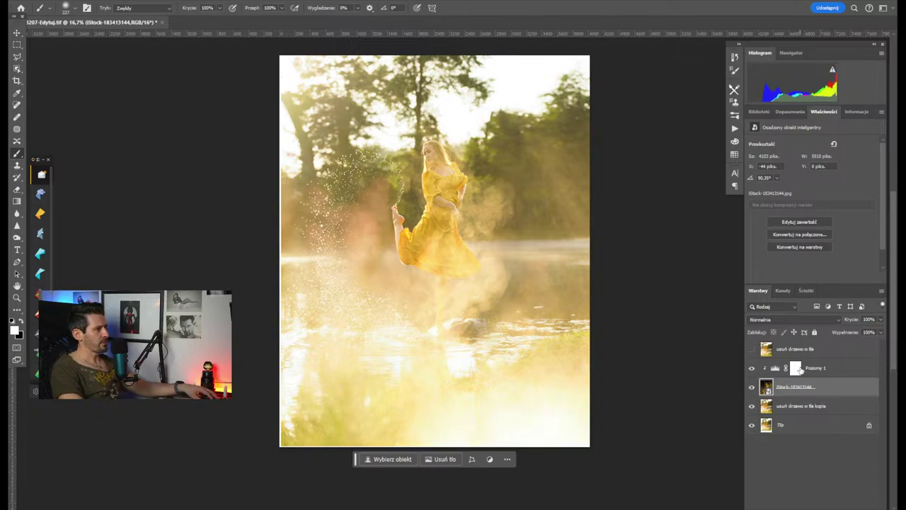
Set the Levels midtones to 0.62 and add a layer mask to the smoke layer
{"action": "left_click", "coordinate": [797, 368]}
{"action": "left_click", "coordinate": [774, 368]}
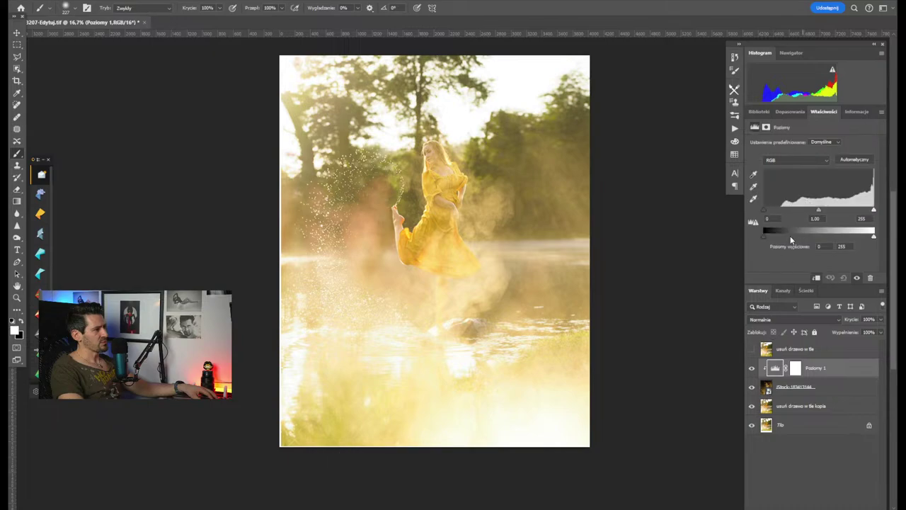
{"action": "left_click_drag", "start_coordinate": [820, 212], "coordinate": [835, 211]}
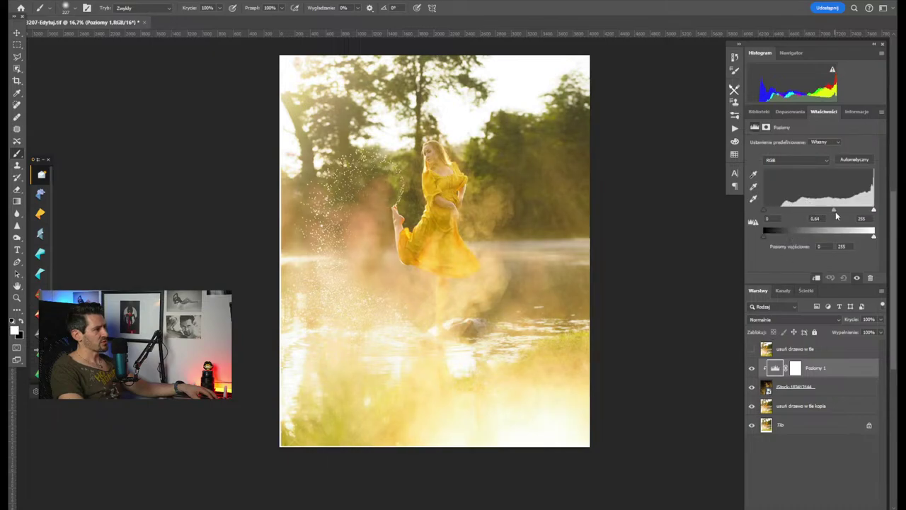
{"action": "left_click", "coordinate": [834, 387]}
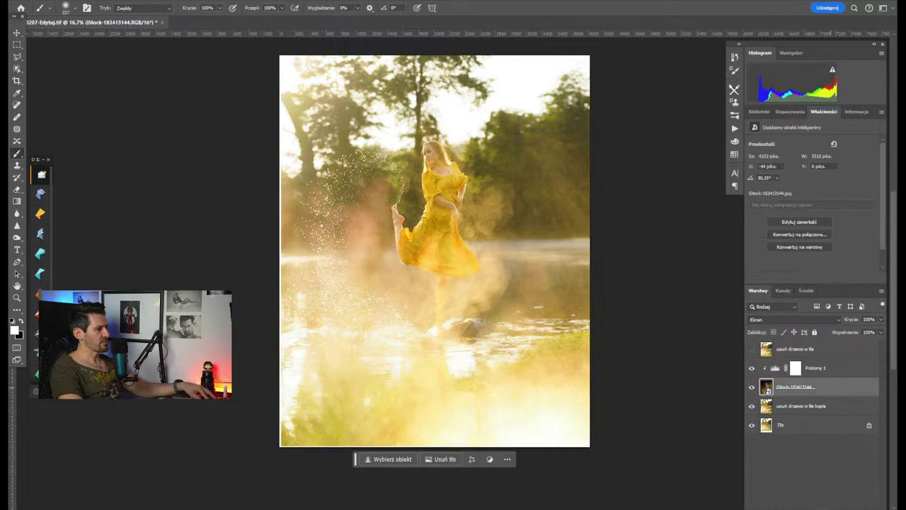
{"action": "left_click", "coordinate": [817, 508]}
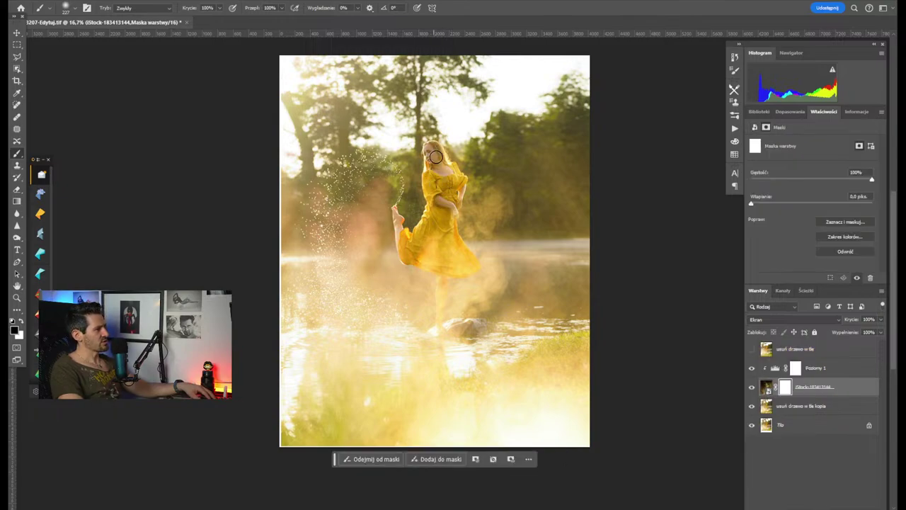
Try painting full-strength black over the woman's face and dress on the smoke mask, and undo the strokes
{"action": "mouse_move", "coordinate": [434, 226]}
{"action": "left_mouse_down"}
{"action": "mouse_move", "coordinate": [438, 260]}
{"action": "mouse_move", "coordinate": [457, 264]}
{"action": "mouse_move", "coordinate": [441, 166]}
{"action": "mouse_move", "coordinate": [445, 262]}
{"action": "mouse_move", "coordinate": [407, 246]}
{"action": "mouse_move", "coordinate": [400, 234]}
{"action": "mouse_move", "coordinate": [432, 263]}
{"action": "mouse_move", "coordinate": [462, 207]}
{"action": "mouse_move", "coordinate": [451, 186]}
{"action": "left_mouse_up"}
{"action": "left_click_drag", "start_coordinate": [436, 156], "coordinate": [439, 174]}
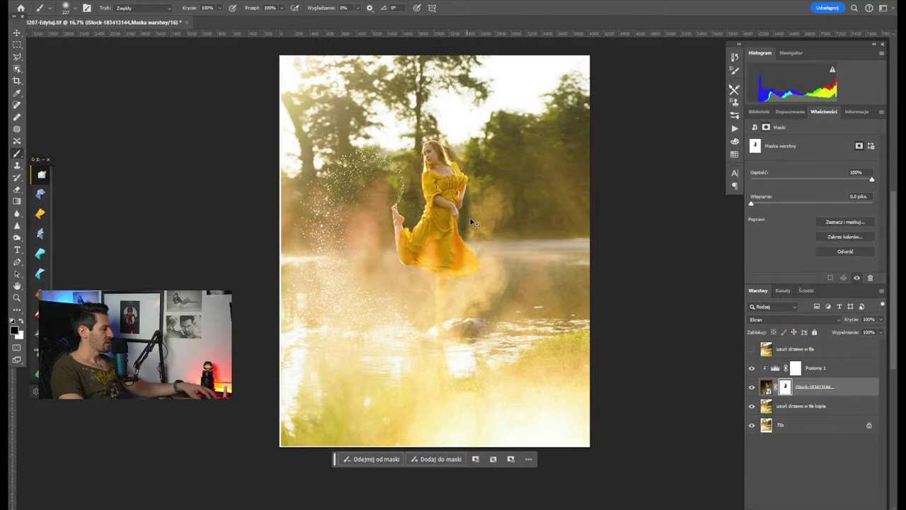
{"action": "key", "text": "ctrl+z"}
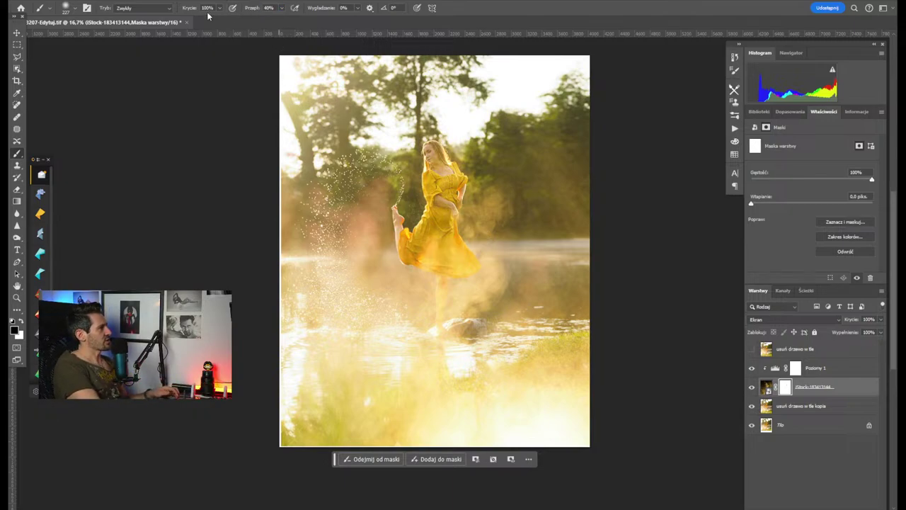
With the brush at 88% opacity and 40% flow, paint black on the smoke mask over the woman and the splashing droplets
{"action": "left_click_drag", "start_coordinate": [466, 210], "coordinate": [486, 204]}
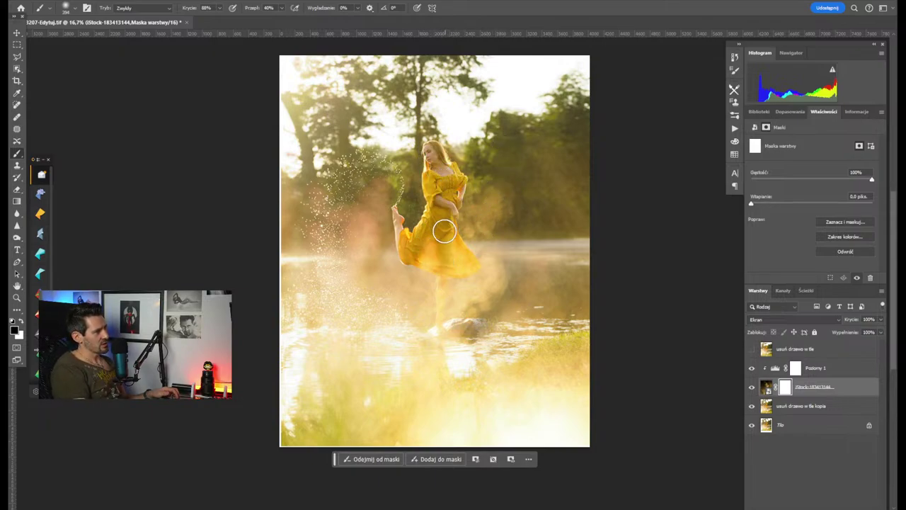
{"action": "left_click_drag", "start_coordinate": [432, 252], "coordinate": [439, 262]}
{"action": "left_click_drag", "start_coordinate": [349, 269], "coordinate": [368, 270]}
{"action": "mouse_move", "coordinate": [374, 150]}
{"action": "left_mouse_down"}
{"action": "mouse_move", "coordinate": [396, 175]}
{"action": "mouse_move", "coordinate": [377, 281]}
{"action": "mouse_move", "coordinate": [386, 283]}
{"action": "left_mouse_up"}
{"action": "mouse_move", "coordinate": [443, 281]}
{"action": "left_mouse_down"}
{"action": "mouse_move", "coordinate": [423, 281]}
{"action": "mouse_move", "coordinate": [443, 287]}
{"action": "mouse_move", "coordinate": [455, 308]}
{"action": "mouse_move", "coordinate": [443, 278]}
{"action": "left_mouse_up"}
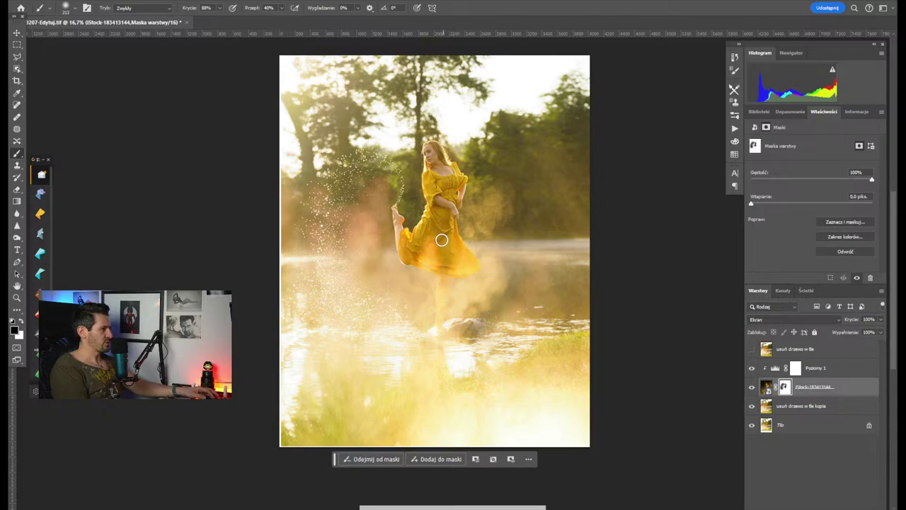
{"action": "left_click_drag", "start_coordinate": [439, 242], "coordinate": [451, 281]}
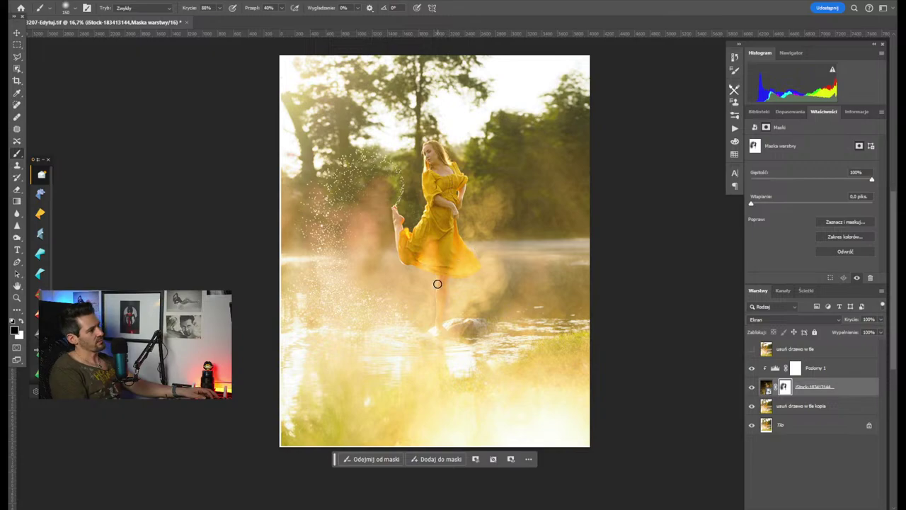
{"action": "mouse_move", "coordinate": [438, 284]}
{"action": "left_mouse_down"}
{"action": "mouse_move", "coordinate": [437, 311]}
{"action": "mouse_move", "coordinate": [435, 279]}
{"action": "left_mouse_up"}
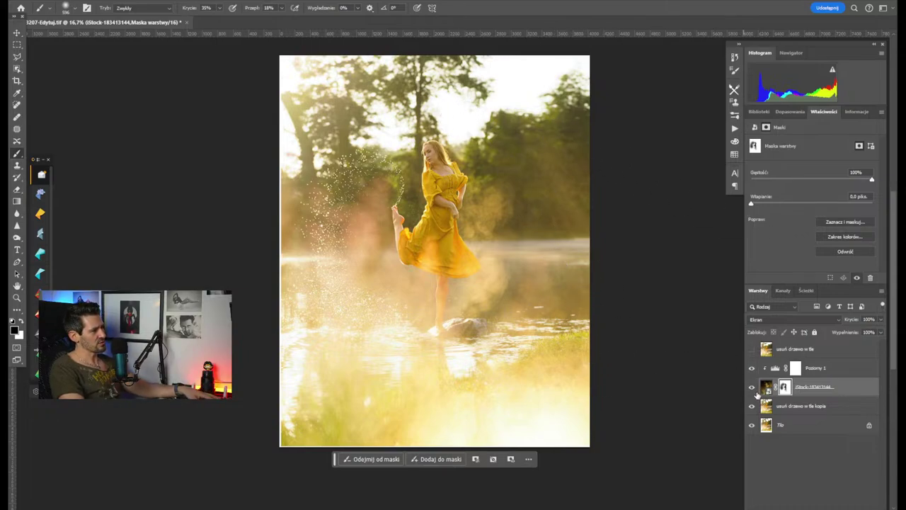
Compare the photo with the smoke layer hidden and shown, and hide the retouched copy layer beneath it
{"action": "left_click", "coordinate": [751, 387]}
{"action": "left_click", "coordinate": [752, 388]}
{"action": "left_click", "coordinate": [752, 388]}
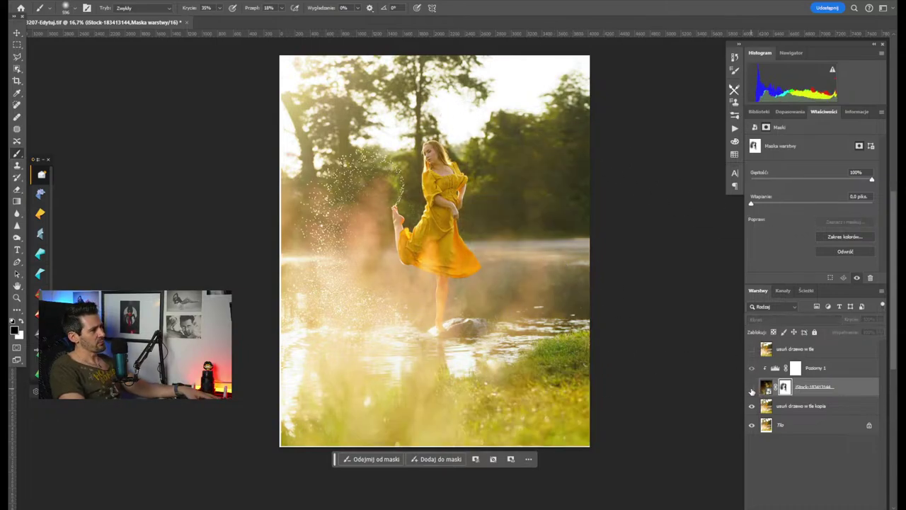
{"action": "left_click", "coordinate": [752, 388]}
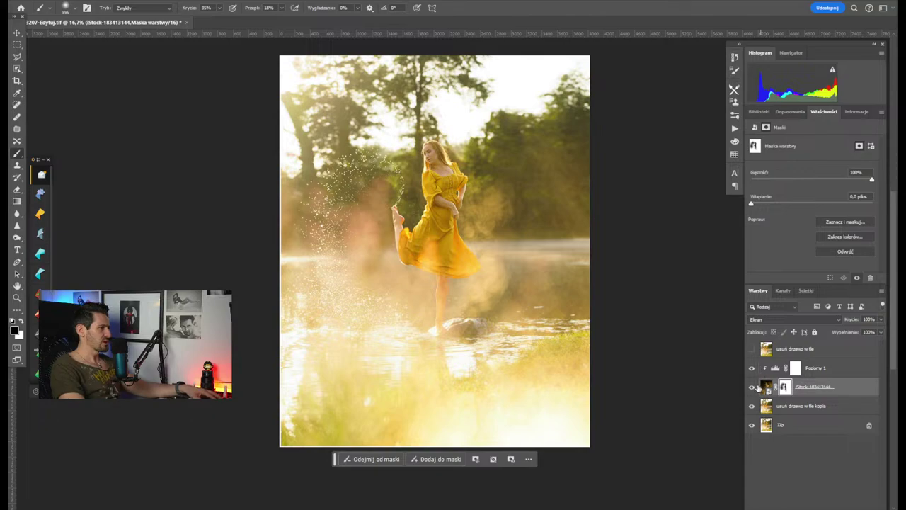
{"action": "left_click", "coordinate": [754, 412]}
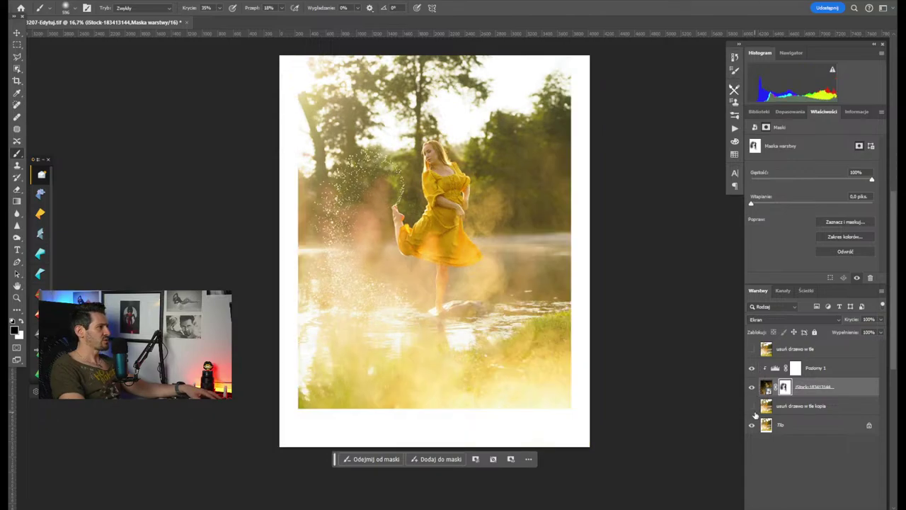
Show the retouched copy layer again, select it together with the smoke layer, and save the document
{"action": "left_click", "coordinate": [754, 412]}
{"action": "left_click", "coordinate": [819, 408]}
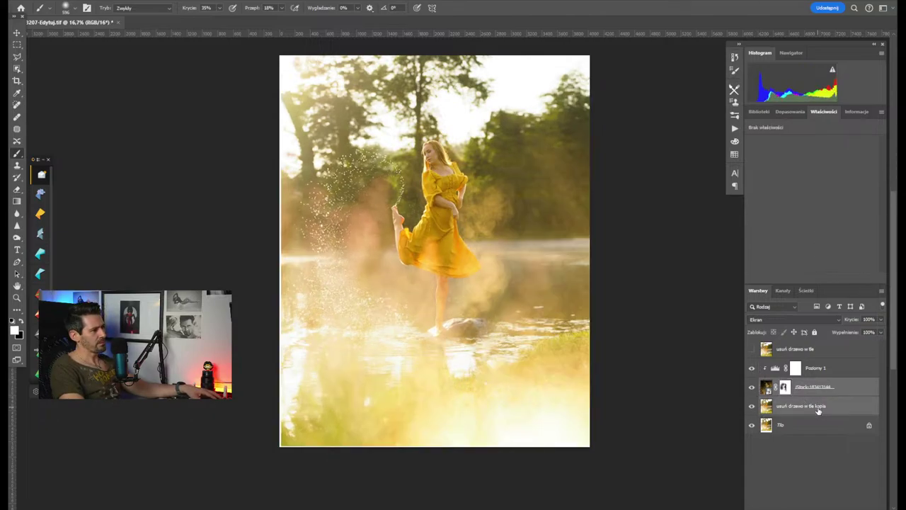
{"action": "key", "text": "ctrl+s"}
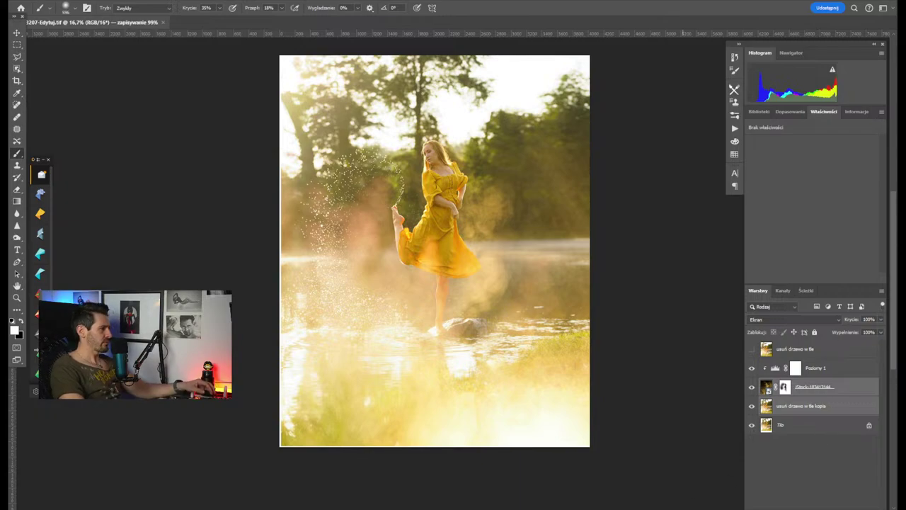
Switch to File Explorer and browse the iStock-2019-02-28 folder, previewing the golden geometric texture iStock-512401542 and the images following it
{"action": "left_click", "coordinate": [543, 507]}
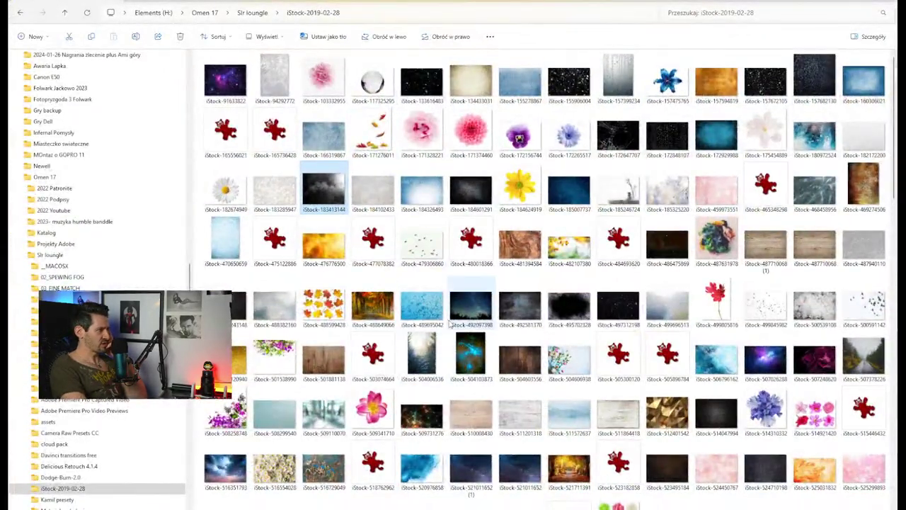
{"action": "scroll", "coordinate": [414, 300], "scroll_direction": "down", "scroll_amount": 15}
{"action": "scroll", "coordinate": [415, 300], "scroll_direction": "up", "scroll_amount": 10}
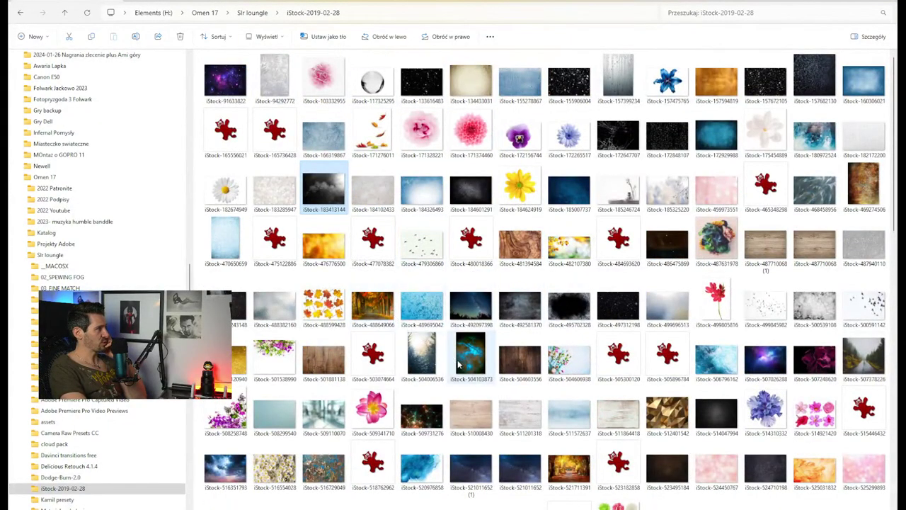
{"action": "left_click", "coordinate": [655, 411]}
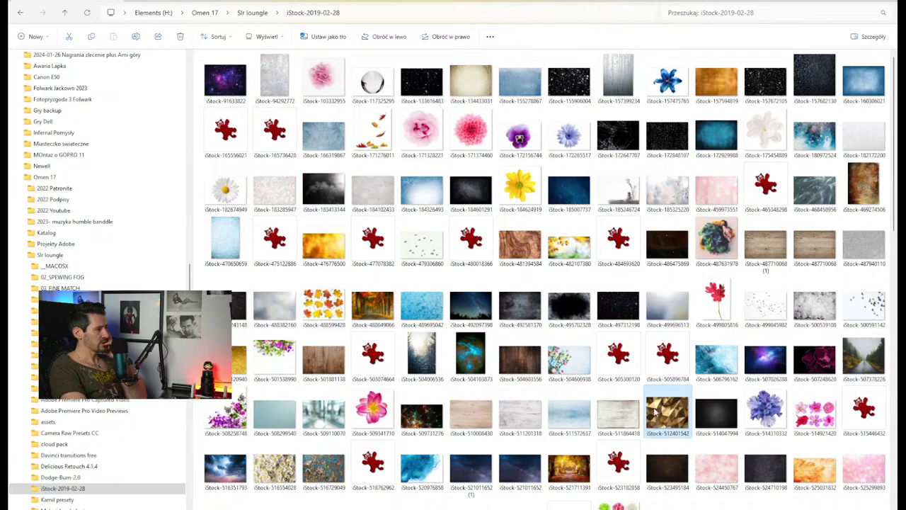
{"action": "double_click", "coordinate": [653, 405]}
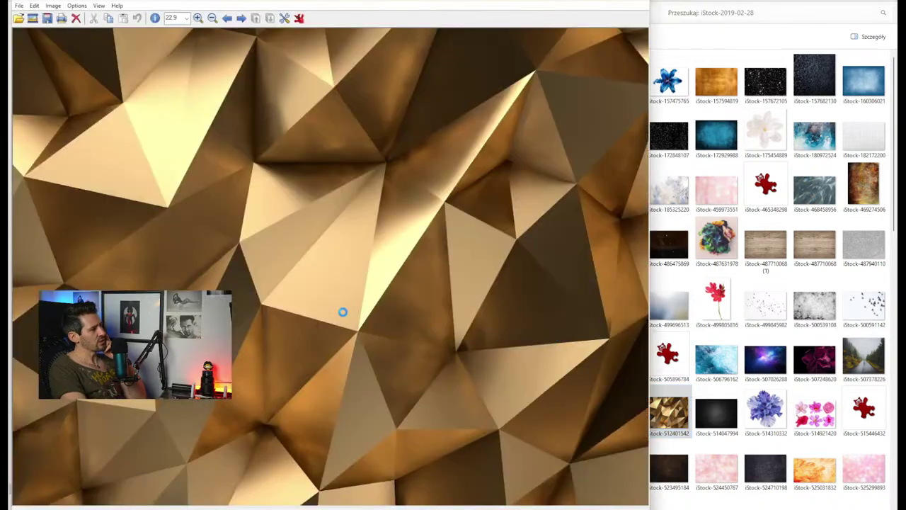
{"action": "scroll", "coordinate": [344, 303], "scroll_direction": "down", "scroll_amount": 1}
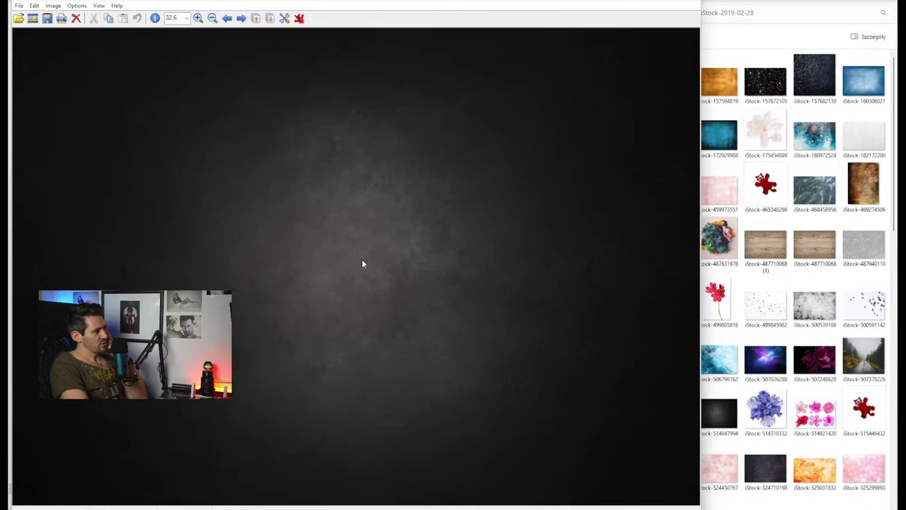
{"action": "scroll", "coordinate": [425, 238], "scroll_direction": "down", "scroll_amount": 1}
{"action": "scroll", "coordinate": [264, 194], "scroll_direction": "down", "scroll_amount": 1}
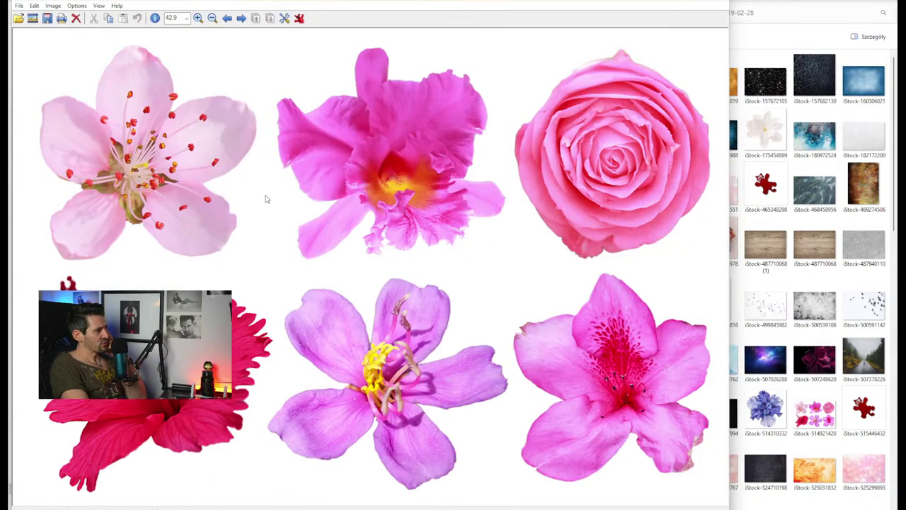
{"action": "scroll", "coordinate": [263, 195], "scroll_direction": "down", "scroll_amount": 1}
{"action": "left_click", "coordinate": [531, 329]}
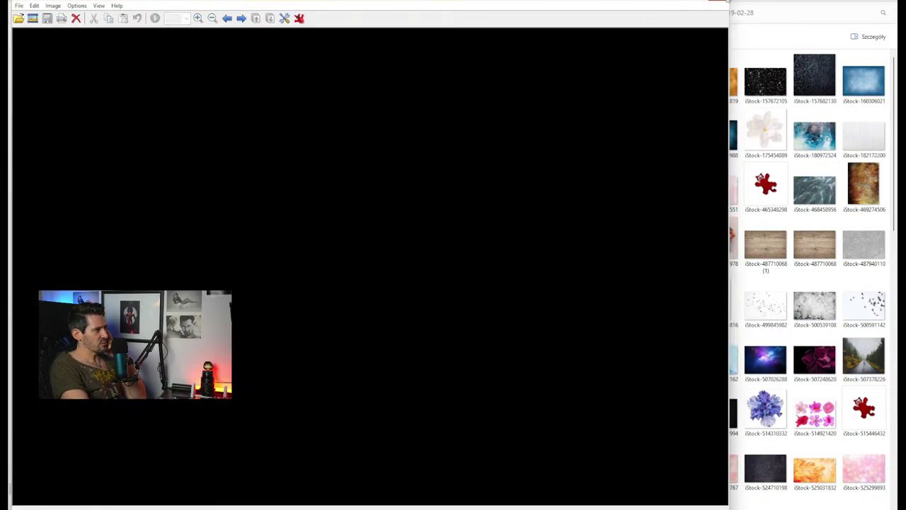
{"action": "key", "text": "Escape"}
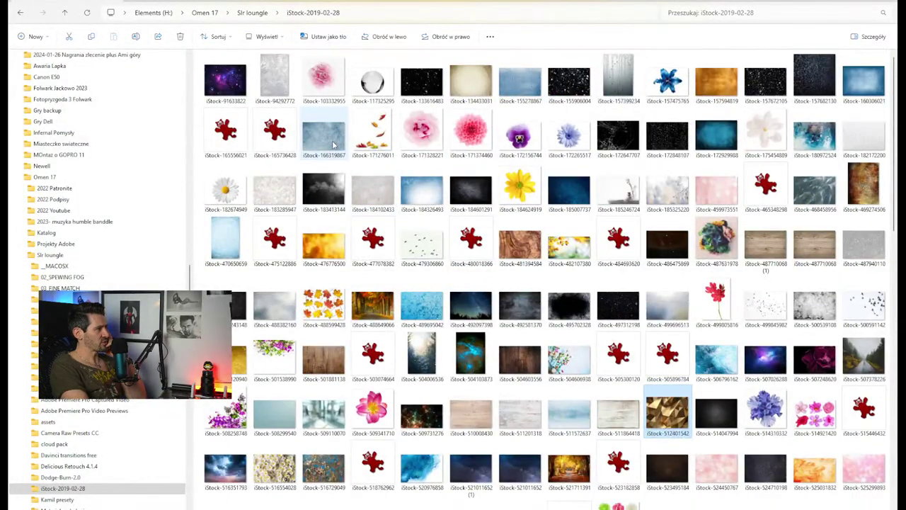
Switch to Lightroom, create a virtual copy of the golden DSC03207-Edytuj.tif, and reselect the original
{"action": "left_click", "coordinate": [842, 1]}
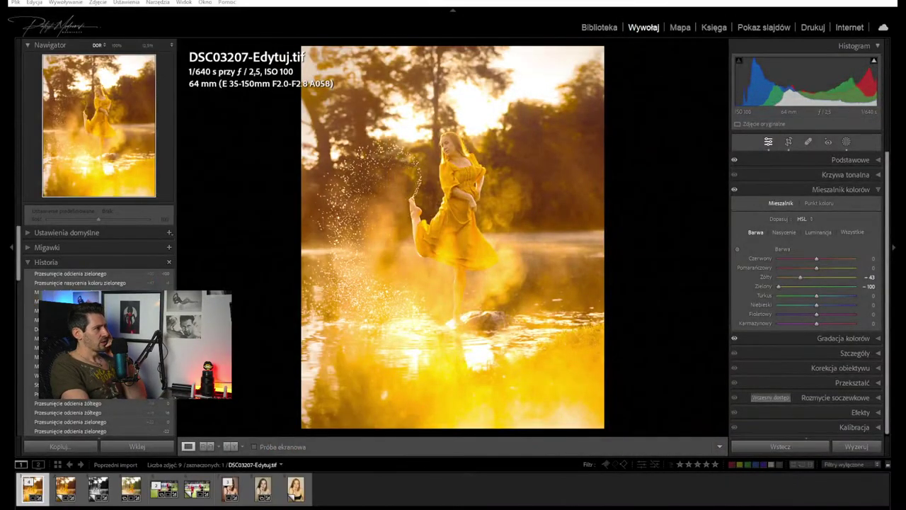
{"action": "key", "text": "ctrl+apostrophe"}
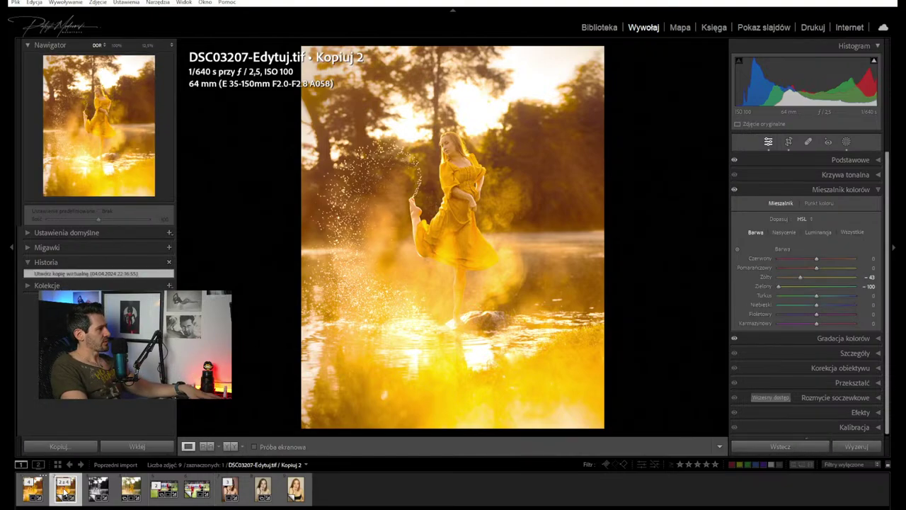
{"action": "left_click", "coordinate": [32, 494]}
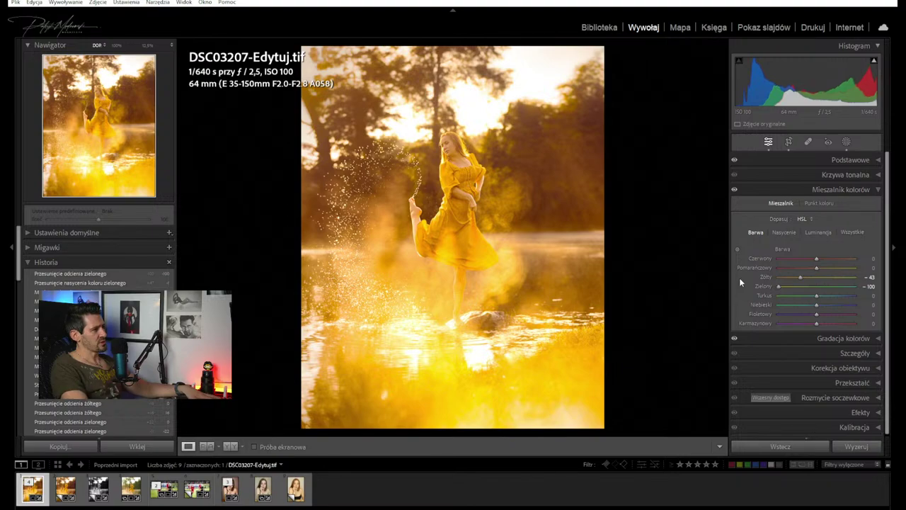
Set the yellow saturation to -18 in the colour mixer and the photo's basic temperature to +5
{"action": "left_click", "coordinate": [781, 231]}
{"action": "left_click_drag", "start_coordinate": [816, 277], "coordinate": [805, 281]}
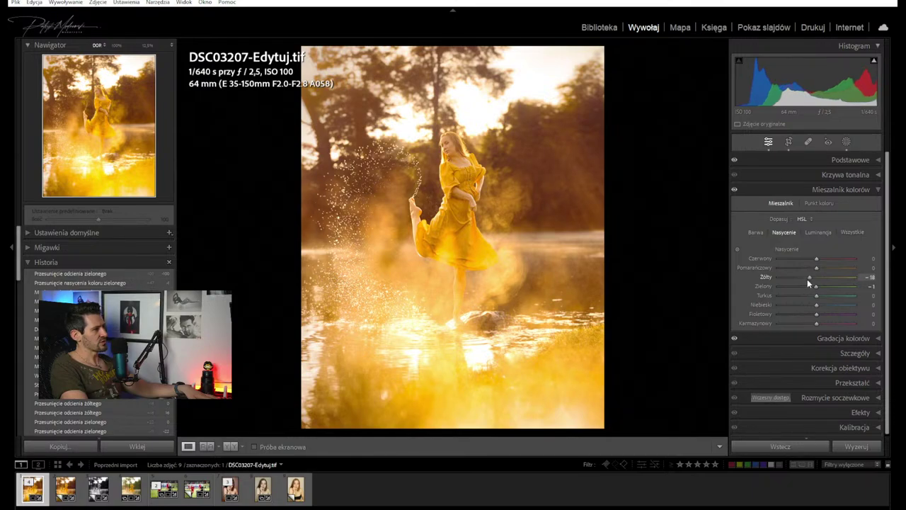
{"action": "left_click", "coordinate": [808, 164]}
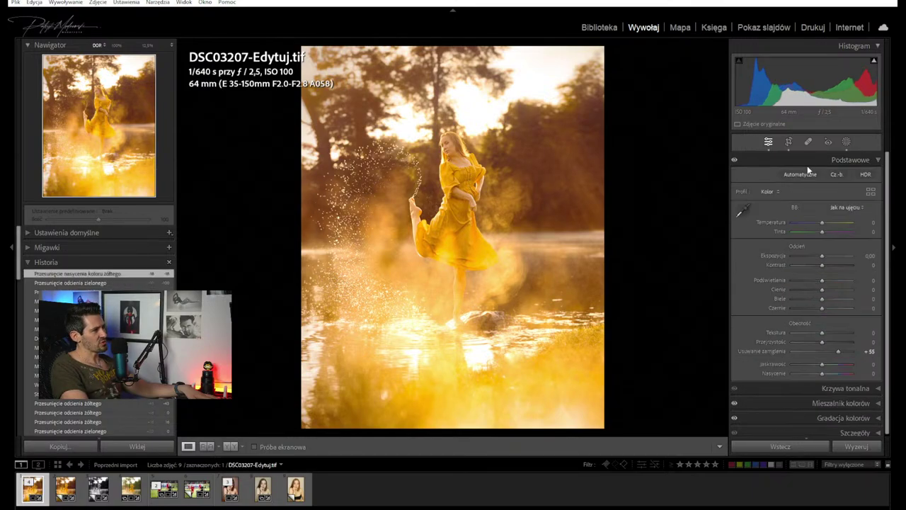
{"action": "left_click_drag", "start_coordinate": [822, 224], "coordinate": [823, 225]}
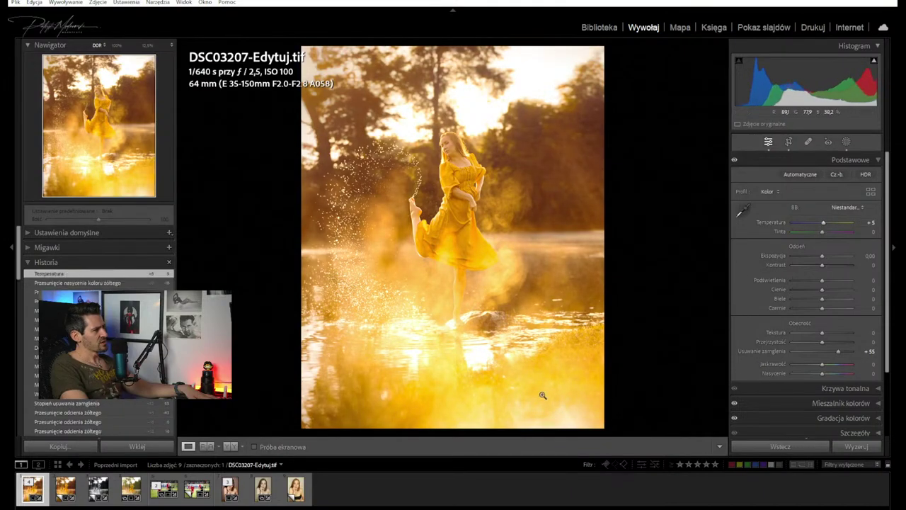
Add a linear gradient mask fading upward from the water across the woman, with exposure 0 and temperature -26
{"action": "left_click", "coordinate": [846, 142]}
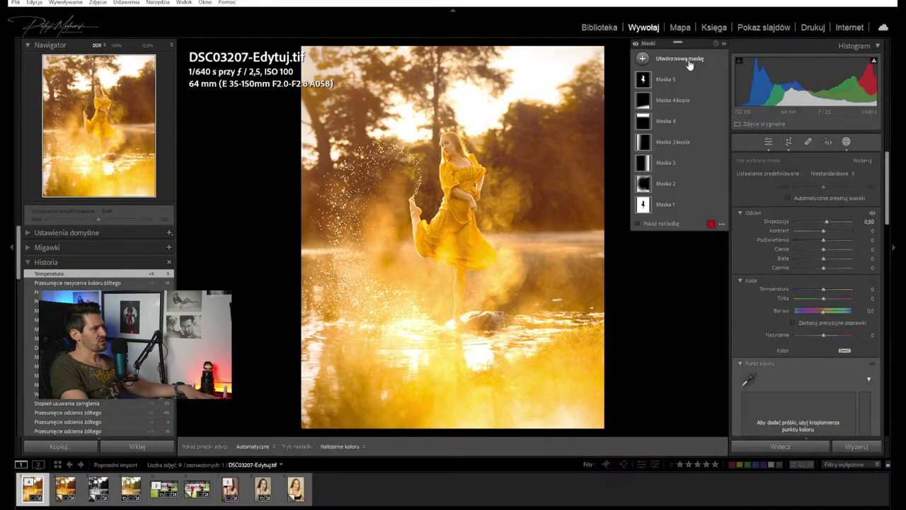
{"action": "left_click", "coordinate": [642, 59]}
{"action": "left_click", "coordinate": [700, 157]}
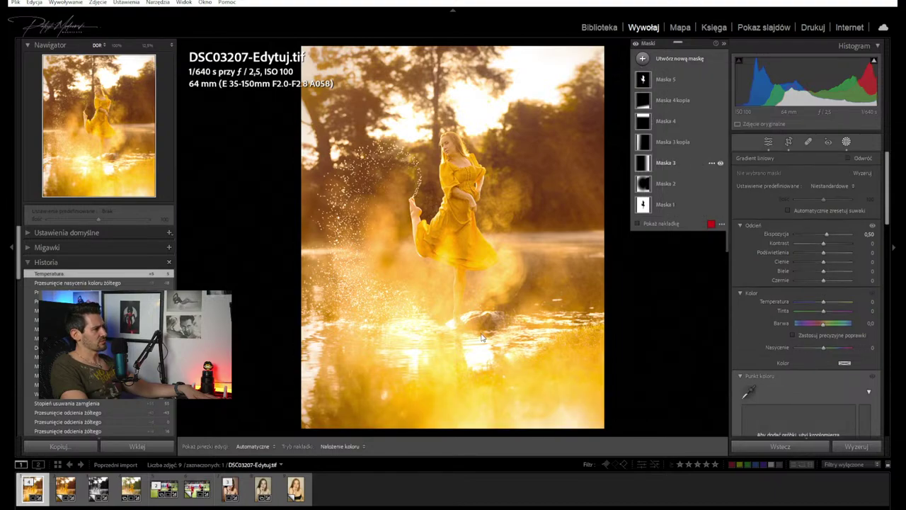
{"action": "left_click_drag", "start_coordinate": [493, 344], "coordinate": [439, 172]}
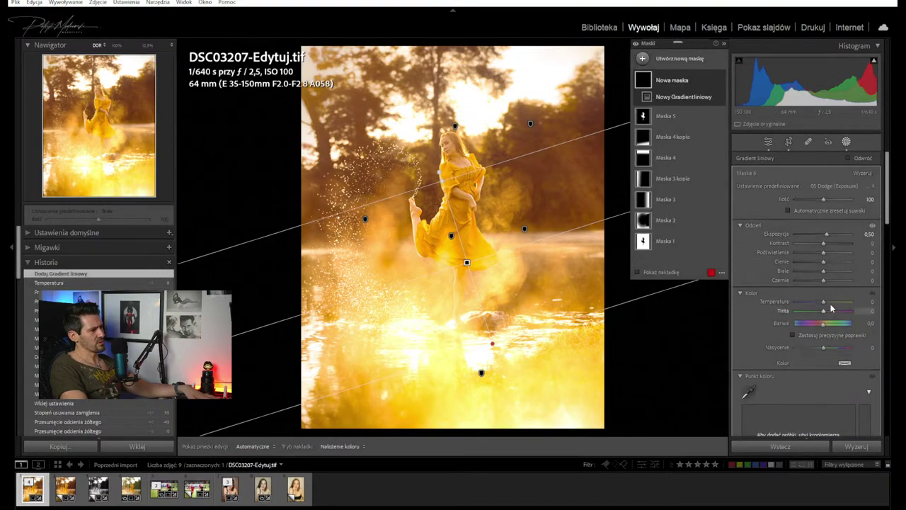
{"action": "double_click", "coordinate": [827, 235]}
{"action": "left_click_drag", "start_coordinate": [823, 303], "coordinate": [816, 304]}
{"action": "left_click_drag", "start_coordinate": [467, 263], "coordinate": [439, 212]}
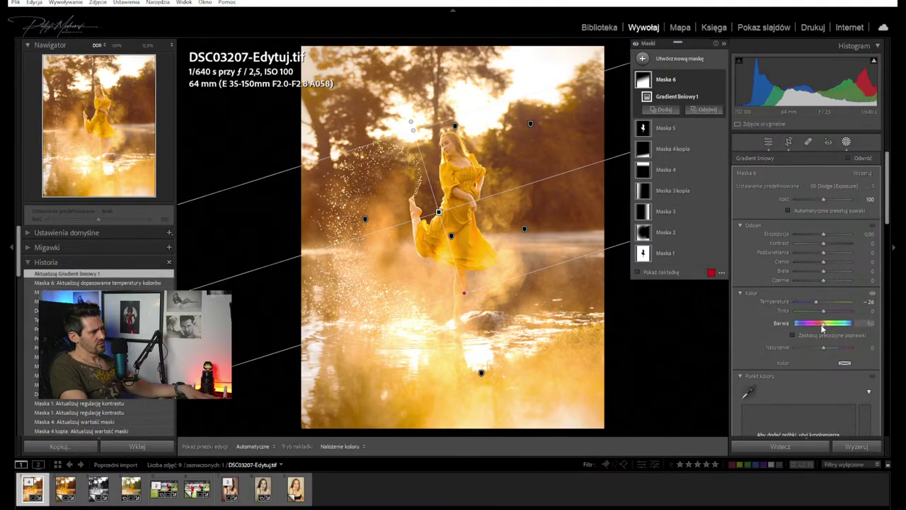
Set Mask 6's hue to 180 and level its gradient so it fades nearly horizontally around the woman's waist
{"action": "left_click_drag", "start_coordinate": [823, 323], "coordinate": [857, 325]}
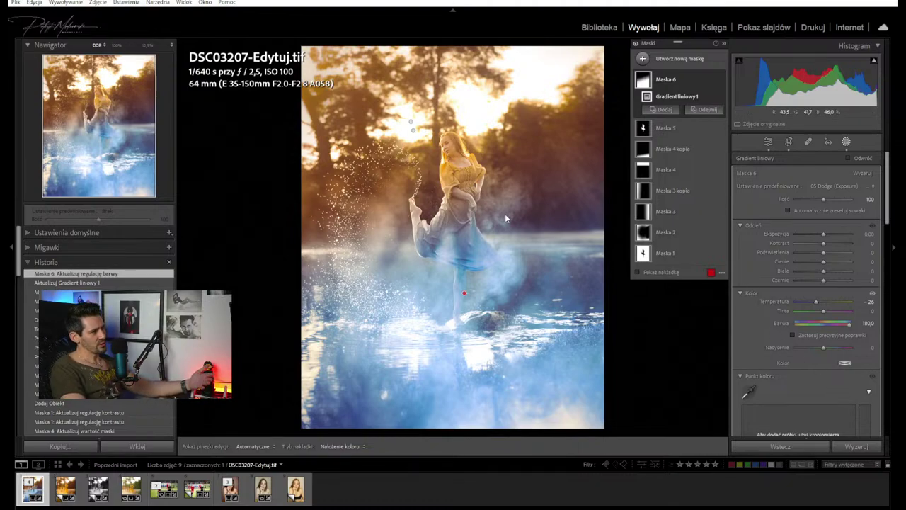
{"action": "mouse_move", "coordinate": [514, 258]}
{"action": "left_click_drag", "start_coordinate": [569, 186], "coordinate": [566, 212]}
{"action": "left_click_drag", "start_coordinate": [439, 212], "coordinate": [442, 222]}
Try narrowing Mask 6's gradient transition and rotating it to vertical, and undo both changes
{"action": "left_click_drag", "start_coordinate": [445, 143], "coordinate": [446, 184]}
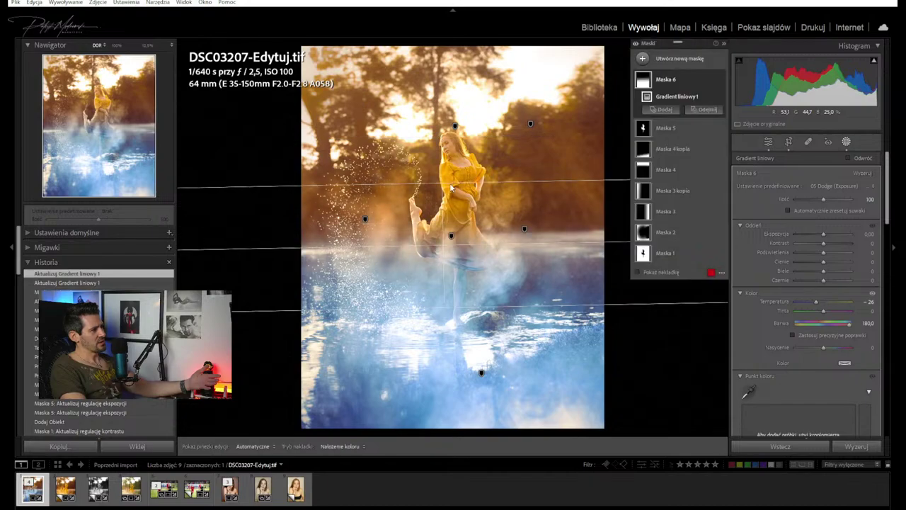
{"action": "left_click_drag", "start_coordinate": [450, 242], "coordinate": [419, 246]}
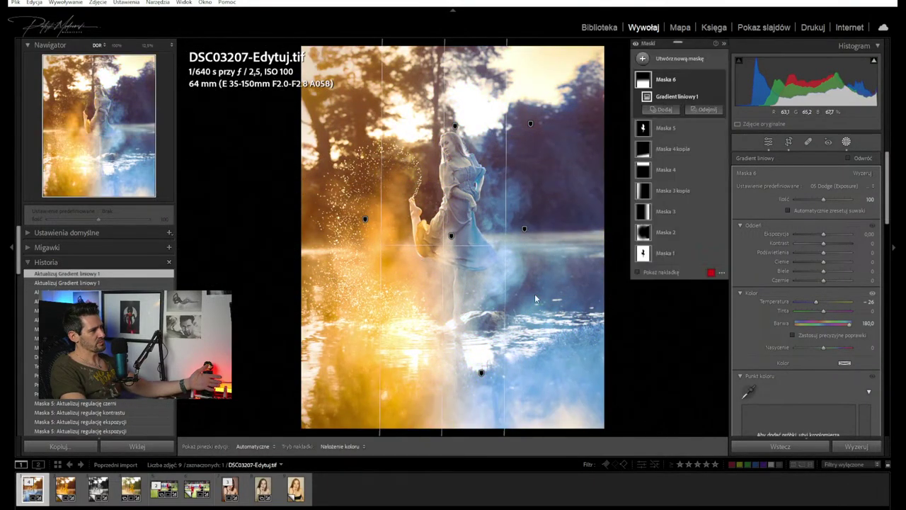
{"action": "key", "text": "ctrl+z"}
{"action": "key", "text": "ctrl+z"}
{"action": "key", "text": "ctrl+z"}
{"action": "key", "text": "ctrl+z"}
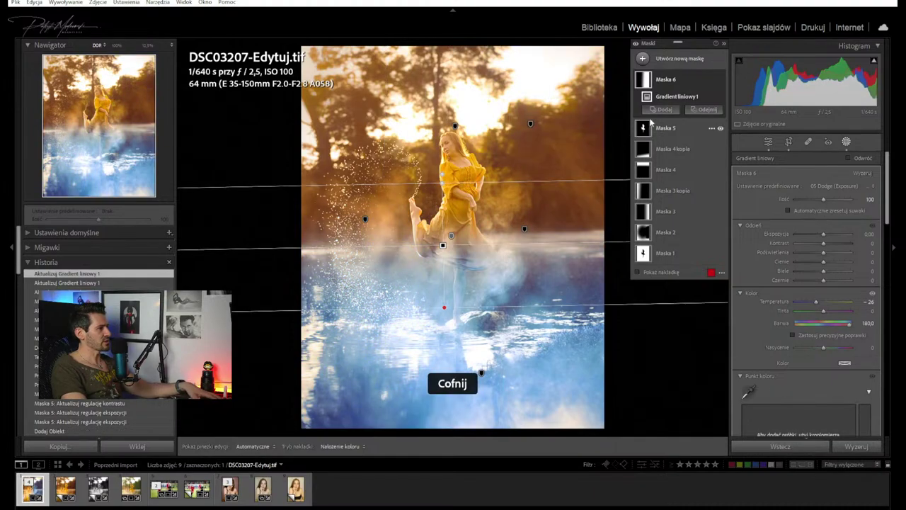
{"action": "key", "text": "ctrl+z"}
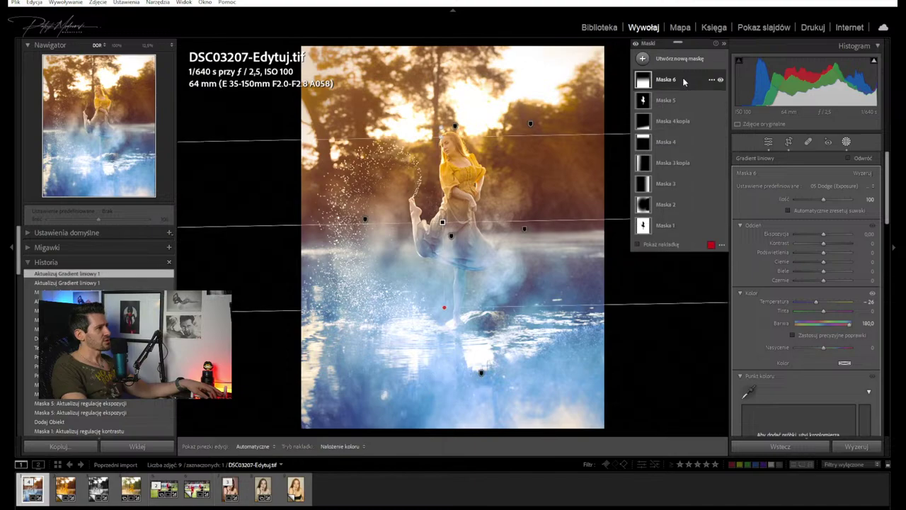
Hide Mask 6 and add a background selection mask with temperature 8 and hue 135.4
{"action": "left_click", "coordinate": [720, 79]}
{"action": "left_click", "coordinate": [645, 60]}
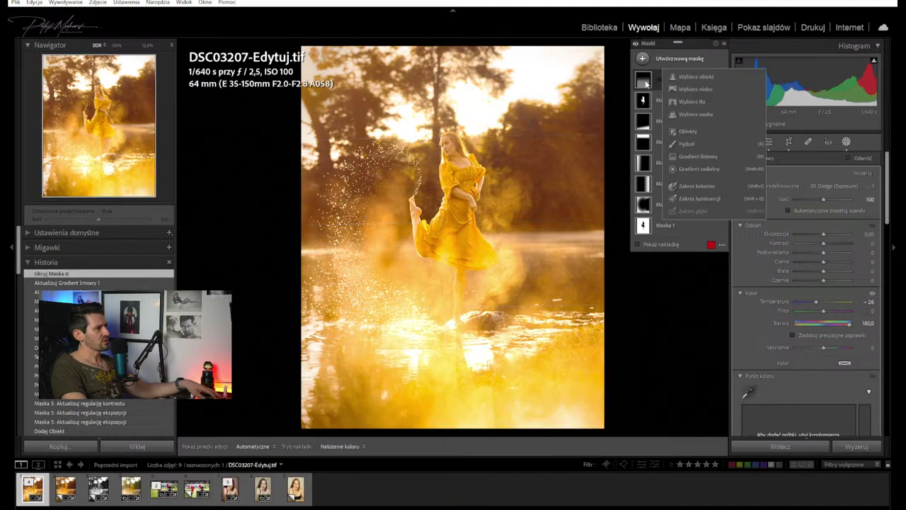
{"action": "left_click", "coordinate": [688, 103]}
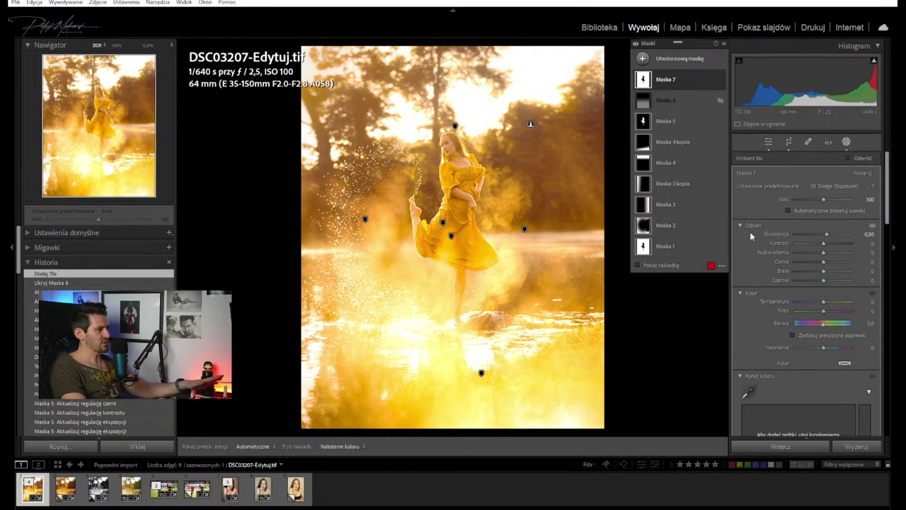
{"action": "mouse_move", "coordinate": [826, 322]}
{"action": "left_mouse_down"}
{"action": "mouse_move", "coordinate": [846, 328]}
{"action": "mouse_move", "coordinate": [834, 306]}
{"action": "mouse_move", "coordinate": [822, 308]}
{"action": "mouse_move", "coordinate": [834, 326]}
{"action": "mouse_move", "coordinate": [823, 324]}
{"action": "mouse_move", "coordinate": [840, 327]}
{"action": "mouse_move", "coordinate": [796, 300]}
{"action": "mouse_move", "coordinate": [825, 304]}
{"action": "mouse_move", "coordinate": [827, 328]}
{"action": "mouse_move", "coordinate": [842, 325]}
{"action": "left_mouse_up"}
{"action": "double_click", "coordinate": [823, 324]}
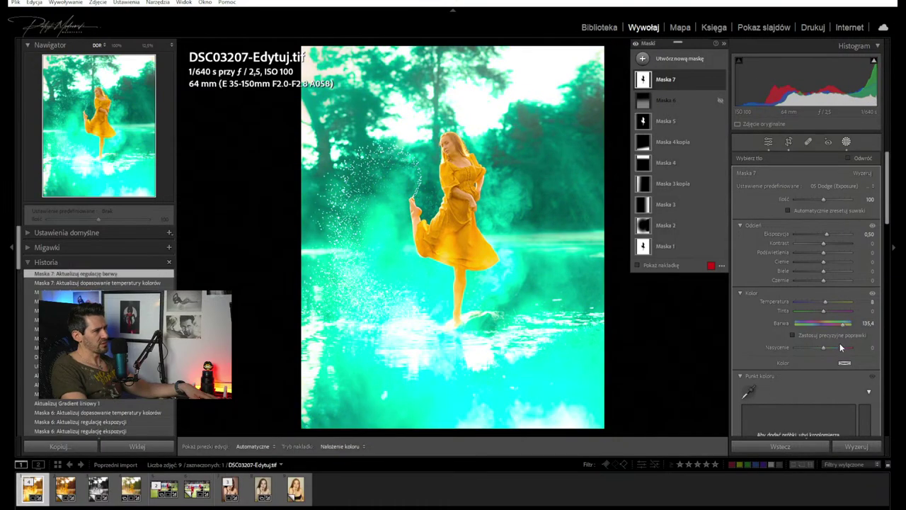
Subtract a linear gradient from Mask 7 so its colour shift applies only to the water below the woman's dress
{"action": "left_click", "coordinate": [684, 83]}
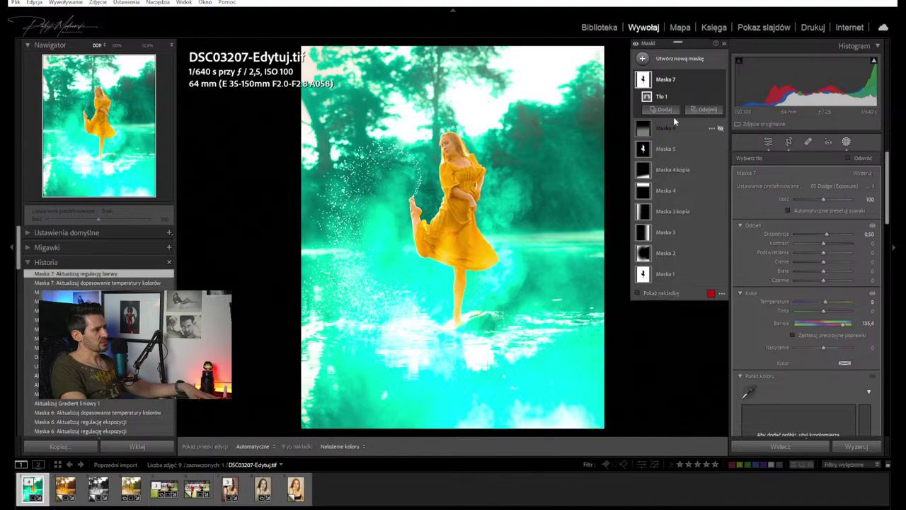
{"action": "left_click", "coordinate": [704, 110]}
{"action": "left_click", "coordinate": [722, 211]}
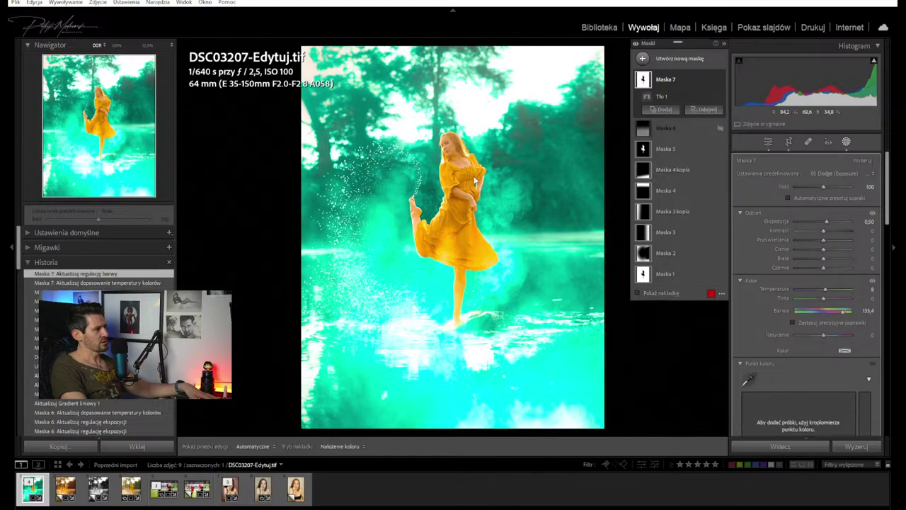
{"action": "left_click_drag", "start_coordinate": [458, 185], "coordinate": [468, 256]}
{"action": "left_click_drag", "start_coordinate": [467, 222], "coordinate": [466, 263]}
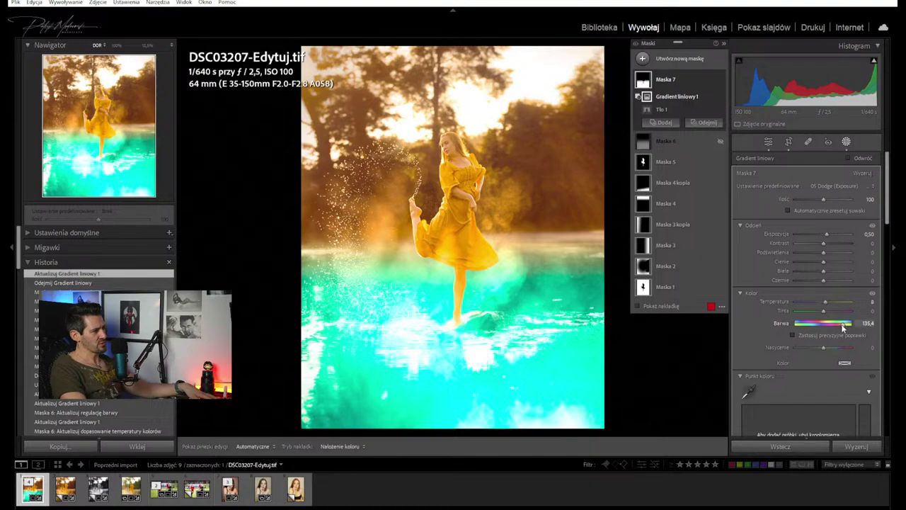
Set Mask 7's hue to 180 and reposition its subtracted gradient to fade near the far shoreline
{"action": "left_click_drag", "start_coordinate": [842, 326], "coordinate": [852, 327]}
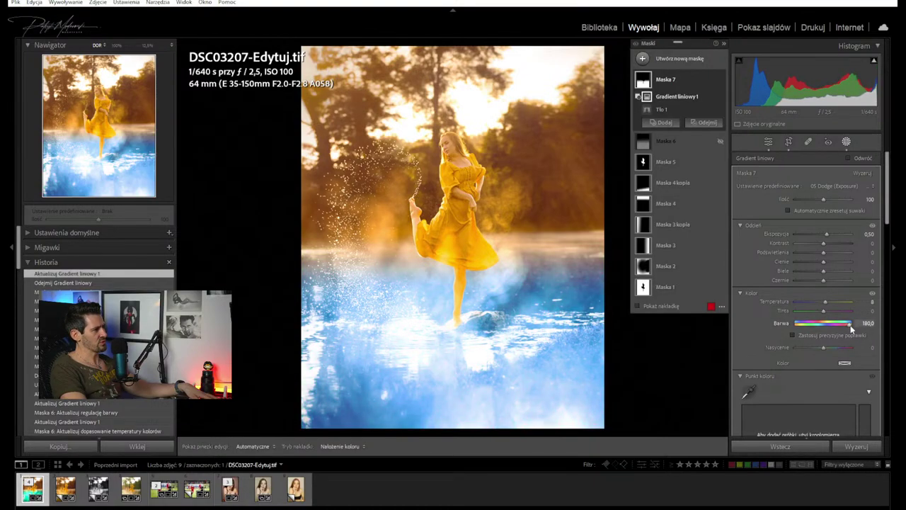
{"action": "mouse_move", "coordinate": [466, 264]}
{"action": "left_mouse_down"}
{"action": "mouse_move", "coordinate": [462, 275]}
{"action": "mouse_move", "coordinate": [461, 257]}
{"action": "mouse_move", "coordinate": [469, 260]}
{"action": "left_mouse_up"}
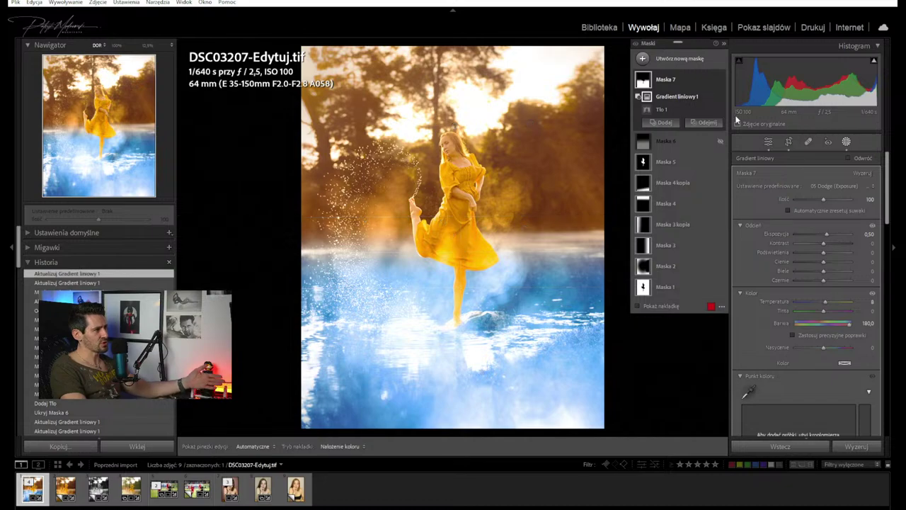
{"action": "mouse_move", "coordinate": [461, 252]}
{"action": "left_mouse_down"}
{"action": "mouse_move", "coordinate": [459, 57]}
{"action": "mouse_move", "coordinate": [448, 243]}
{"action": "left_mouse_up"}
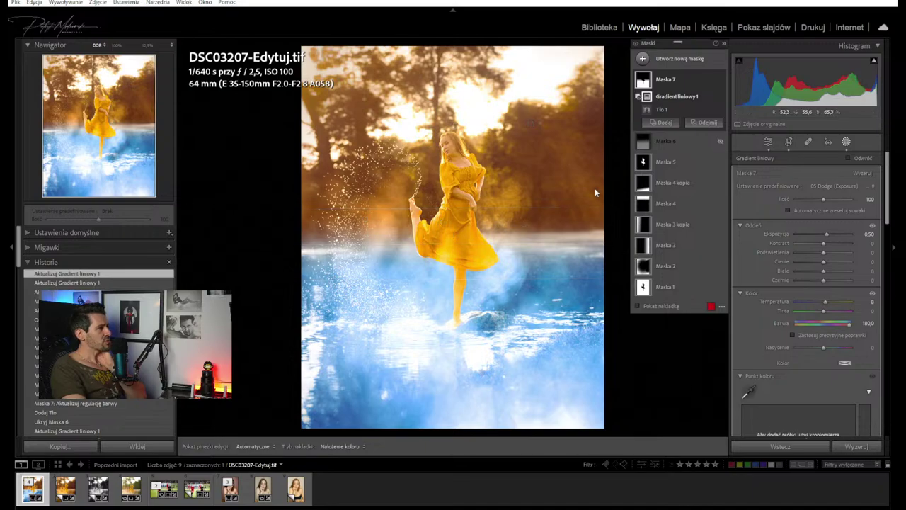
Show Mask 6 again and hide Mask 7
{"action": "left_click", "coordinate": [720, 141]}
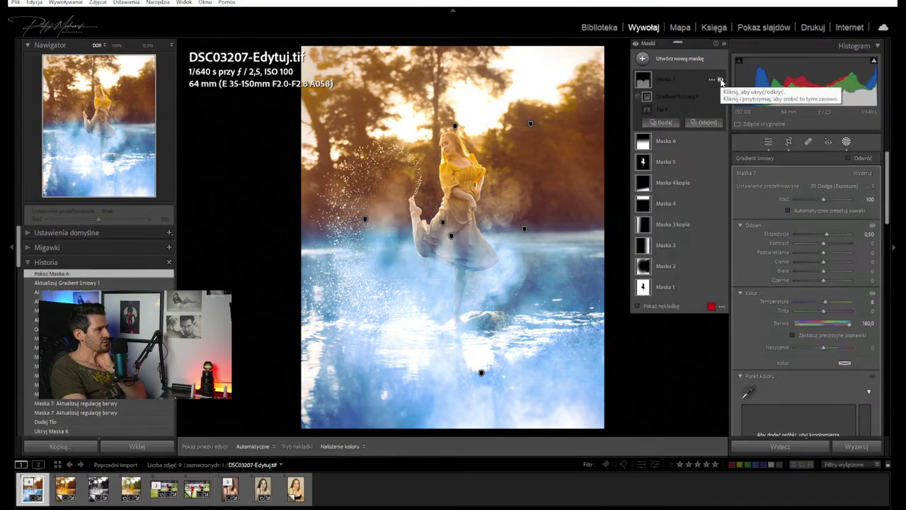
{"action": "left_click", "coordinate": [720, 80]}
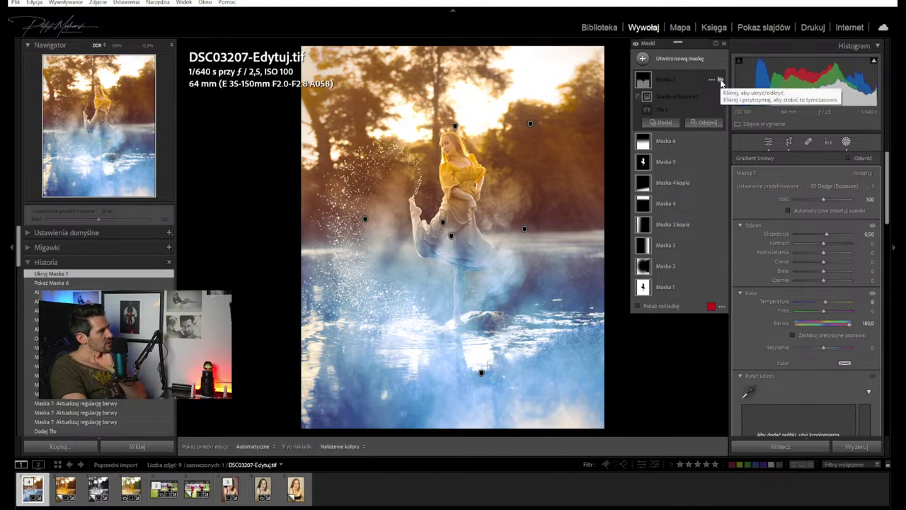
{"action": "left_click", "coordinate": [720, 81]}
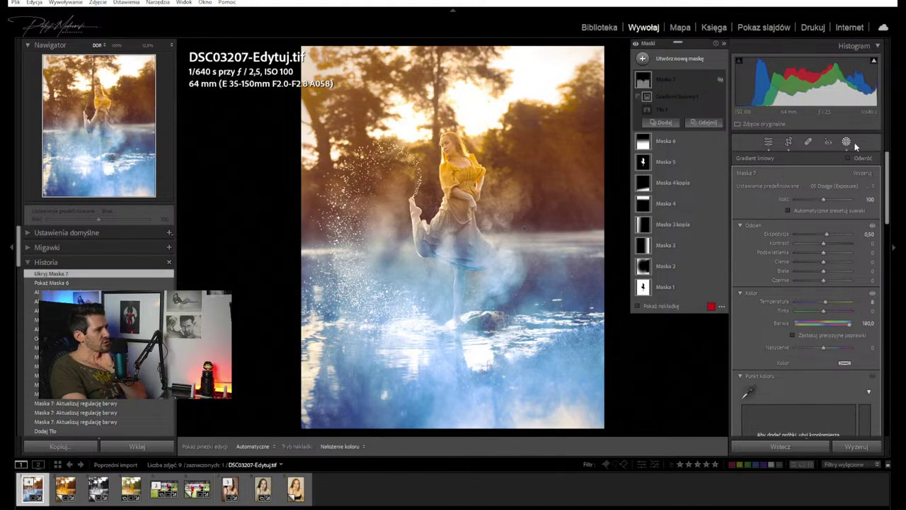
{"action": "mouse_move", "coordinate": [649, 164]}
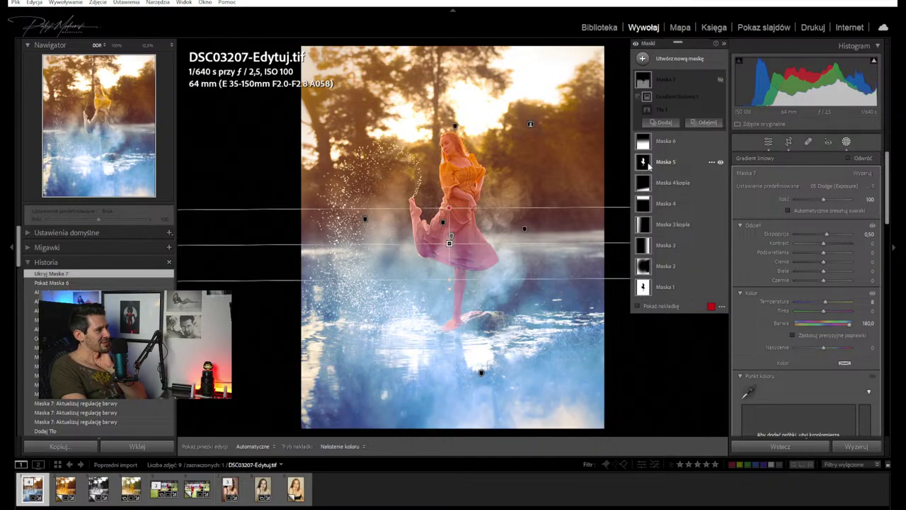
Leave masking and warm the whole photo by setting its global temperature to +36
{"action": "scroll", "coordinate": [848, 231], "scroll_direction": "down", "scroll_amount": 3}
{"action": "left_click", "coordinate": [847, 143]}
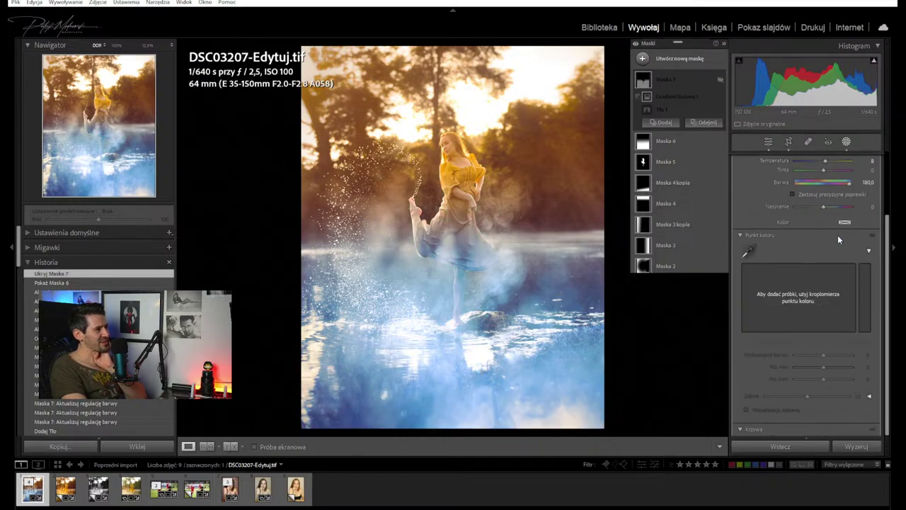
{"action": "scroll", "coordinate": [818, 243], "scroll_direction": "up", "scroll_amount": 3}
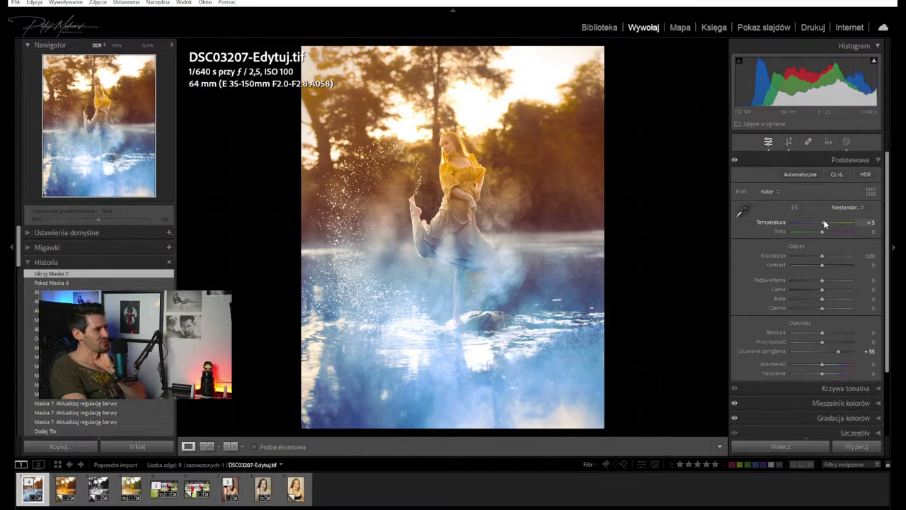
{"action": "left_click_drag", "start_coordinate": [825, 224], "coordinate": [832, 222]}
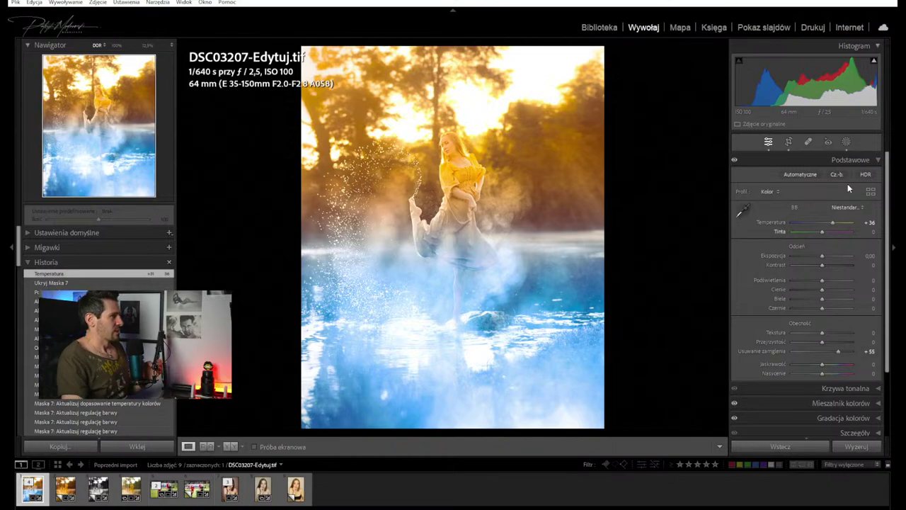
Toggle the visibility of Mask 6 and Mask 7 to compare their effects on the water and dress colours
{"action": "left_click", "coordinate": [846, 142]}
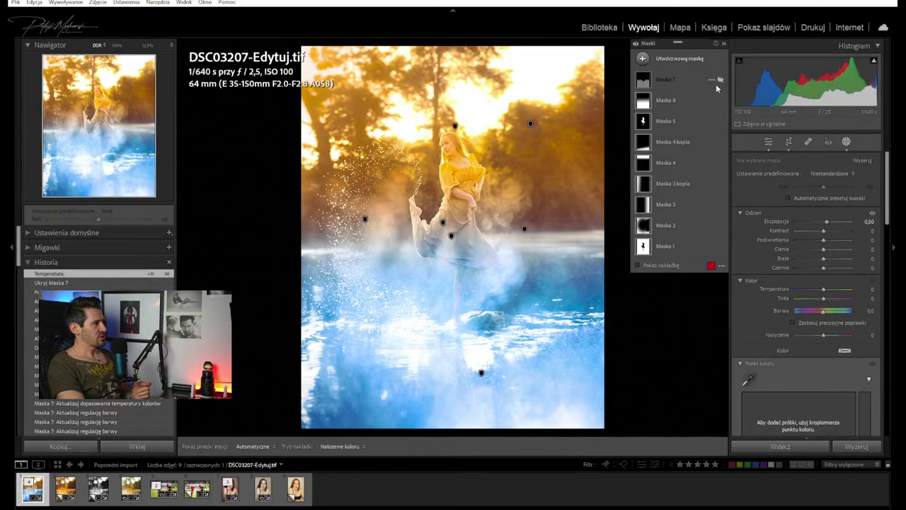
{"action": "left_click", "coordinate": [720, 101]}
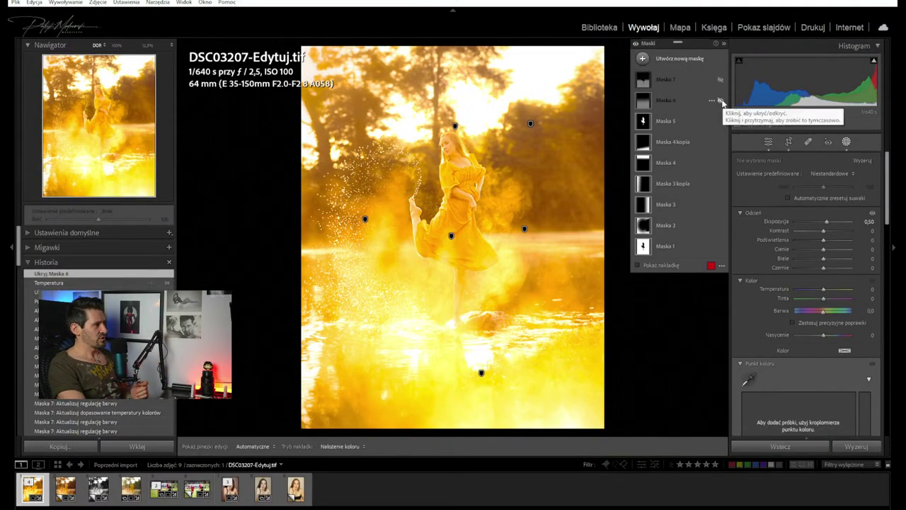
{"action": "left_click", "coordinate": [721, 101]}
{"action": "left_click", "coordinate": [721, 79]}
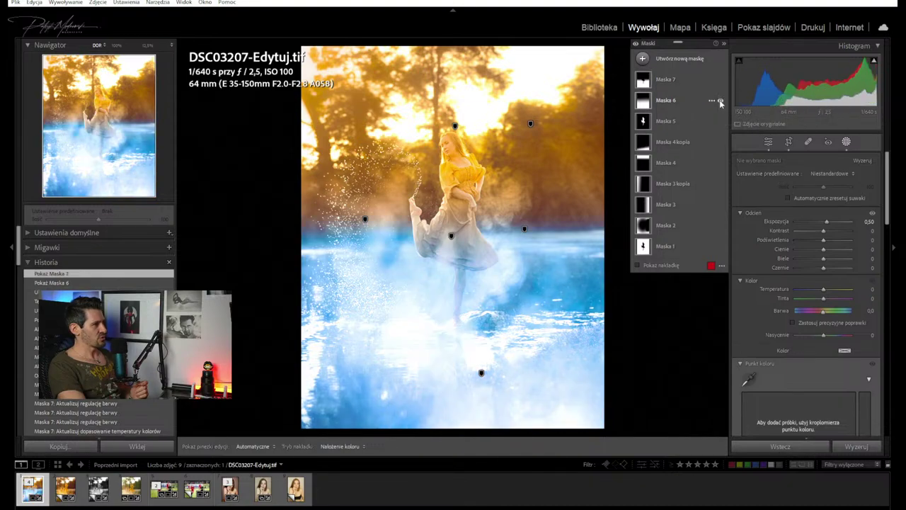
{"action": "left_click", "coordinate": [721, 101]}
{"action": "left_click", "coordinate": [720, 100]}
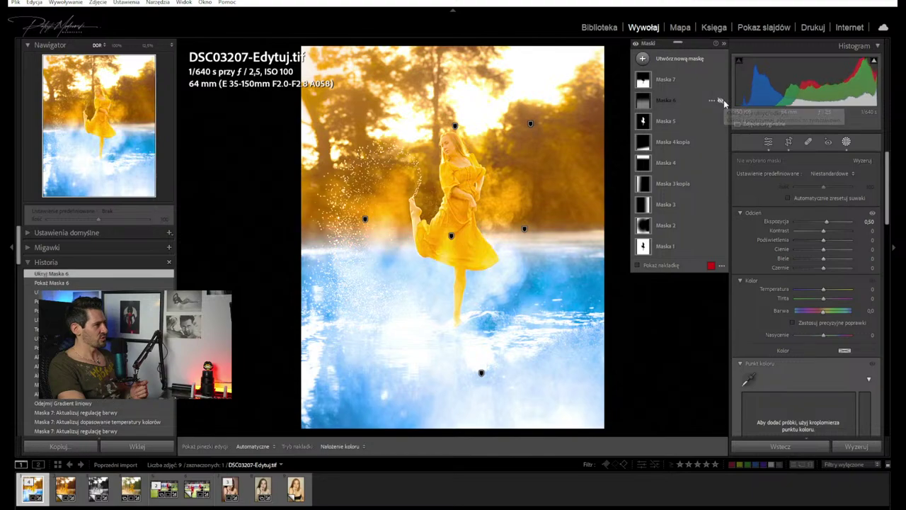
{"action": "left_click", "coordinate": [720, 79]}
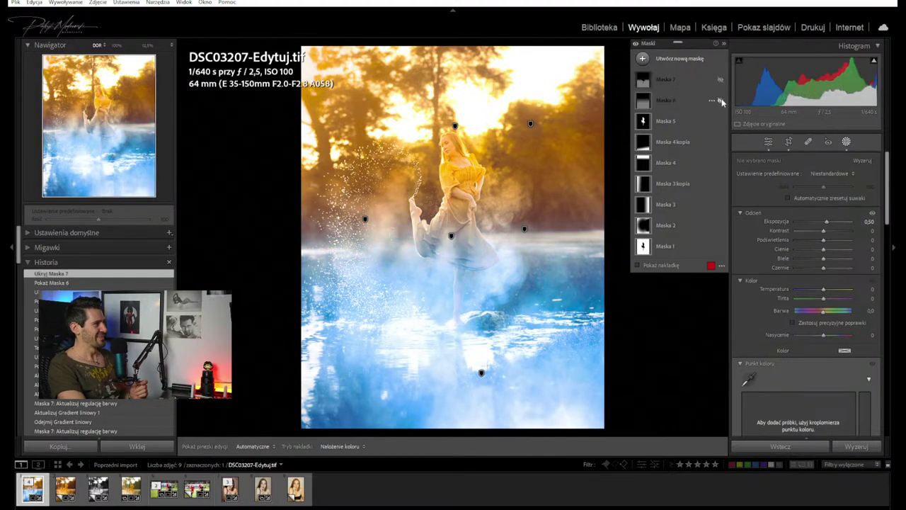
{"action": "left_click", "coordinate": [721, 101]}
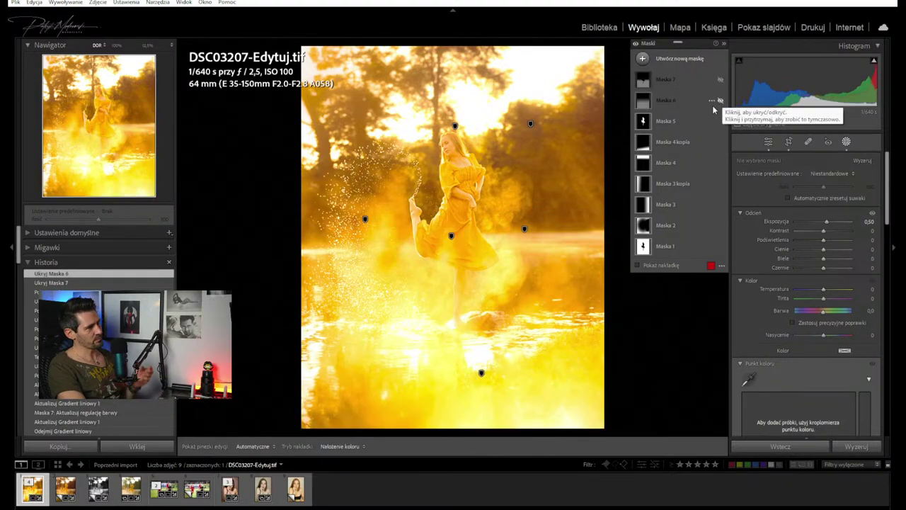
Show Mask 6 and reset its temperature, tint and hue to 0
{"action": "left_click", "coordinate": [701, 101]}
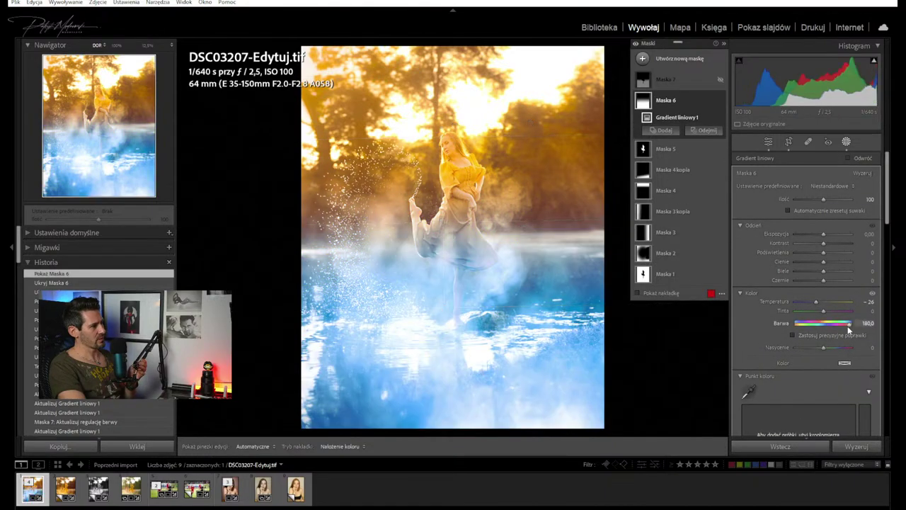
{"action": "left_click_drag", "start_coordinate": [847, 325], "coordinate": [815, 303]}
{"action": "double_click", "coordinate": [824, 311]}
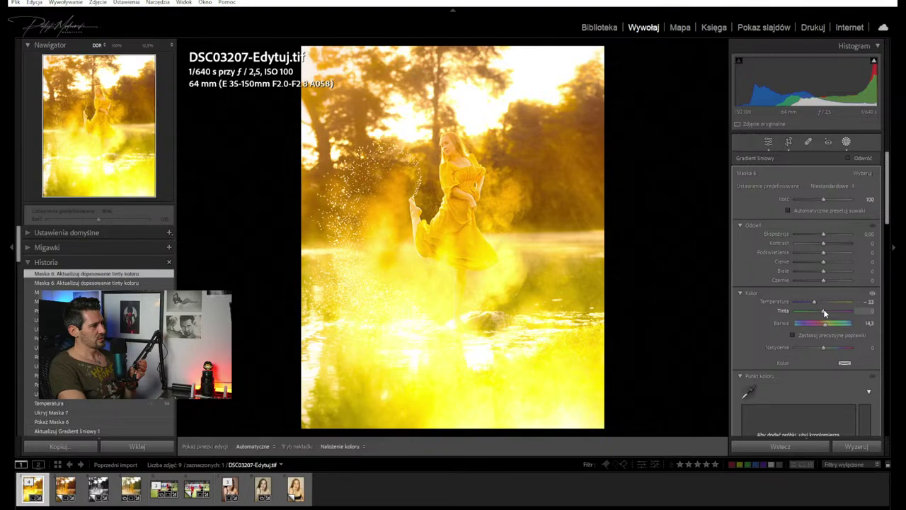
{"action": "double_click", "coordinate": [814, 300]}
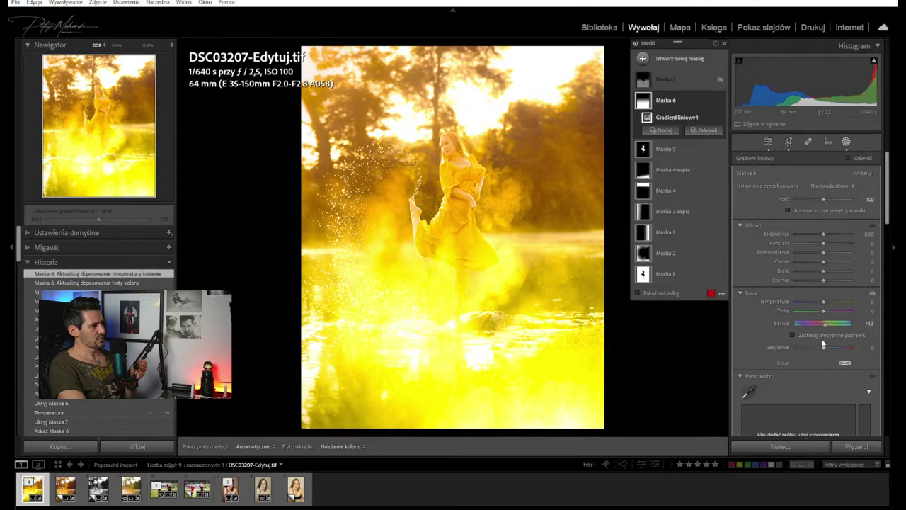
{"action": "double_click", "coordinate": [826, 324]}
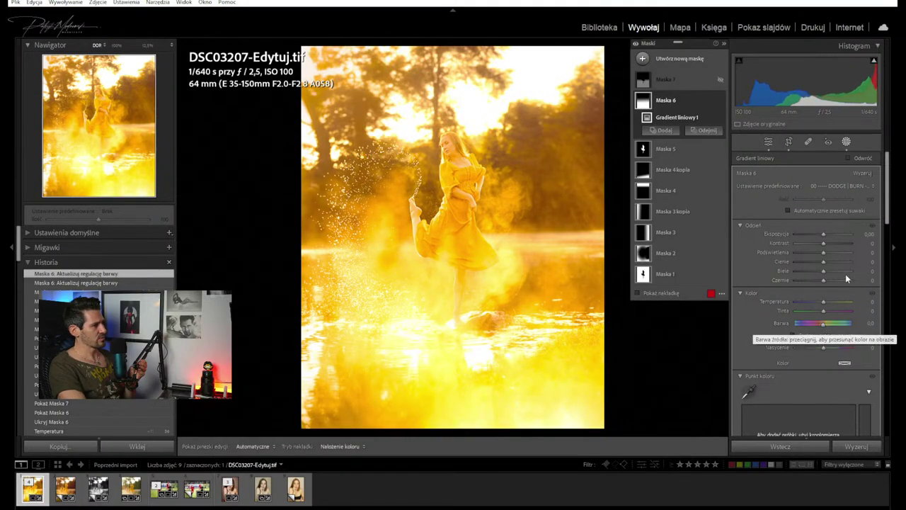
Set Mask 6's exposure to -0.44 and saturation to -9
{"action": "left_click_drag", "start_coordinate": [823, 233], "coordinate": [820, 234]}
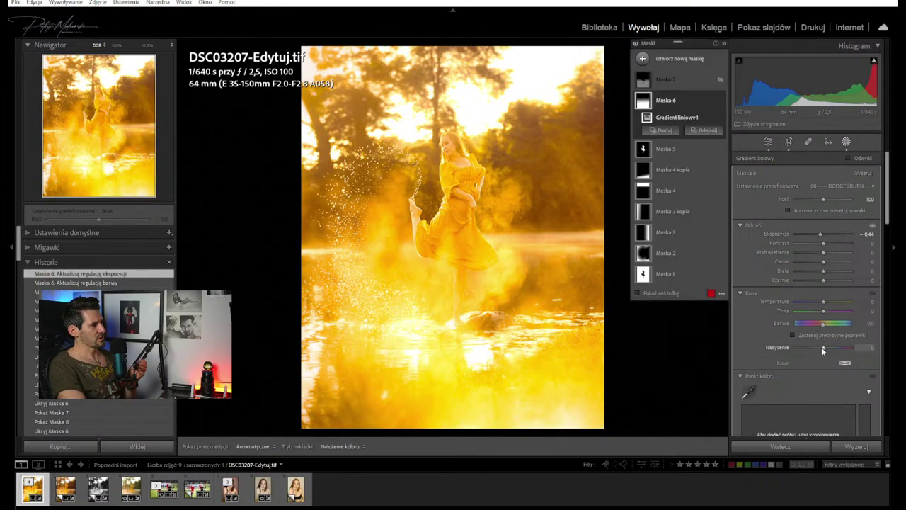
{"action": "left_click_drag", "start_coordinate": [822, 348], "coordinate": [817, 349]}
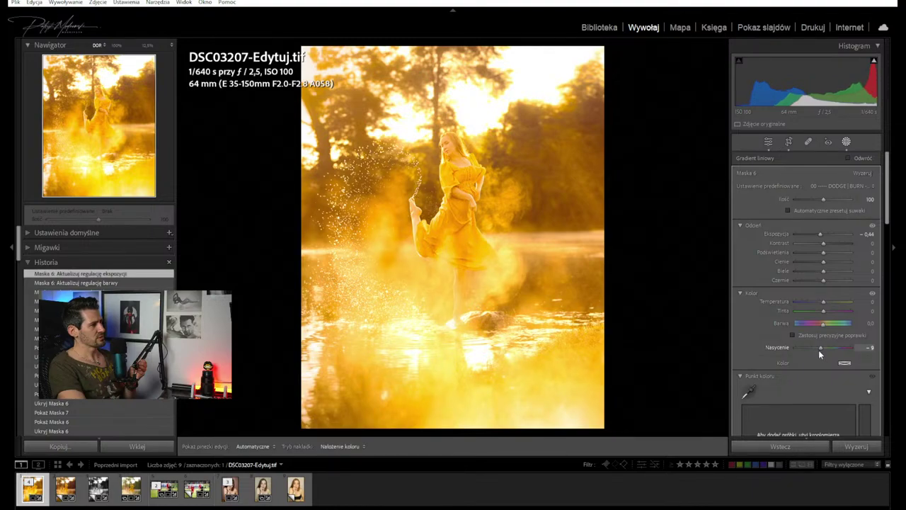
{"action": "left_click_drag", "start_coordinate": [819, 350], "coordinate": [818, 349]}
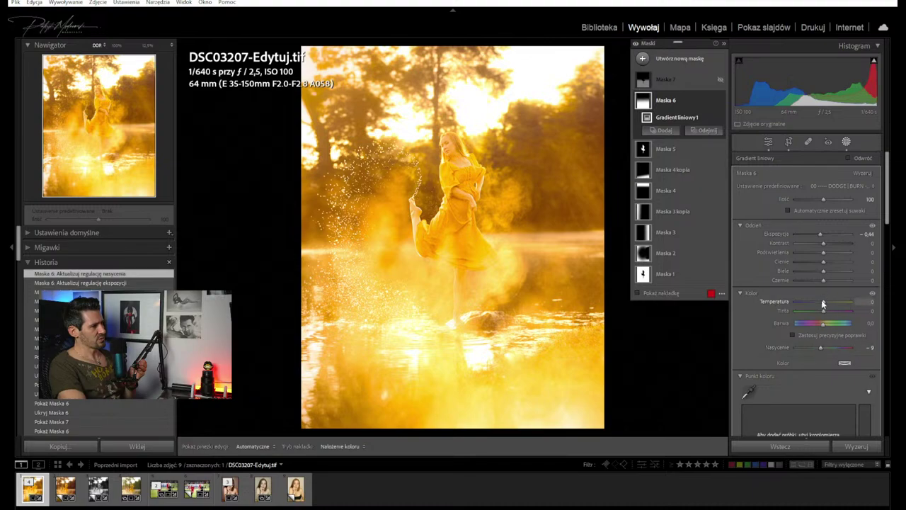
Leave masking and reduce the whole photo's global temperature
{"action": "scroll", "coordinate": [821, 300], "scroll_direction": "down", "scroll_amount": 2}
{"action": "left_click", "coordinate": [847, 142]}
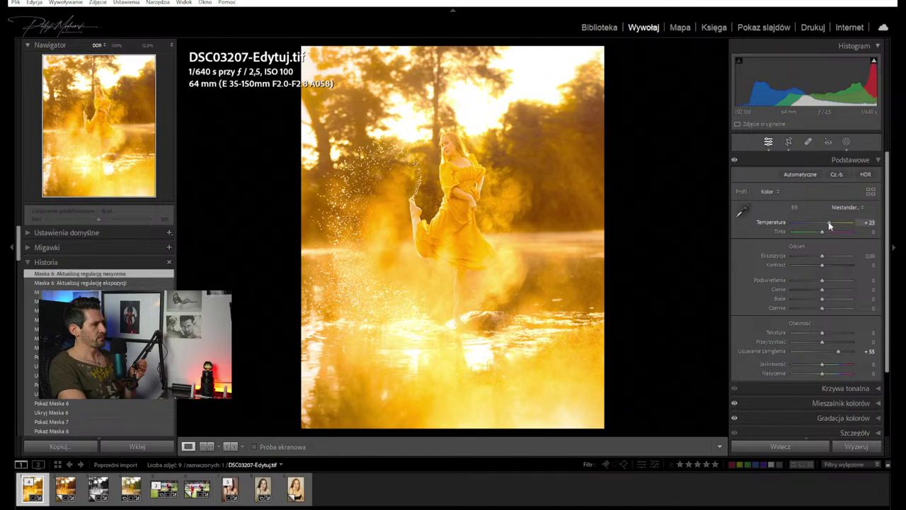
{"action": "left_click_drag", "start_coordinate": [828, 222], "coordinate": [826, 220]}
Select the golden edit and its black-and-white virtual copy and compare them side by side with the side panels hidden
{"action": "left_click", "coordinate": [61, 492]}
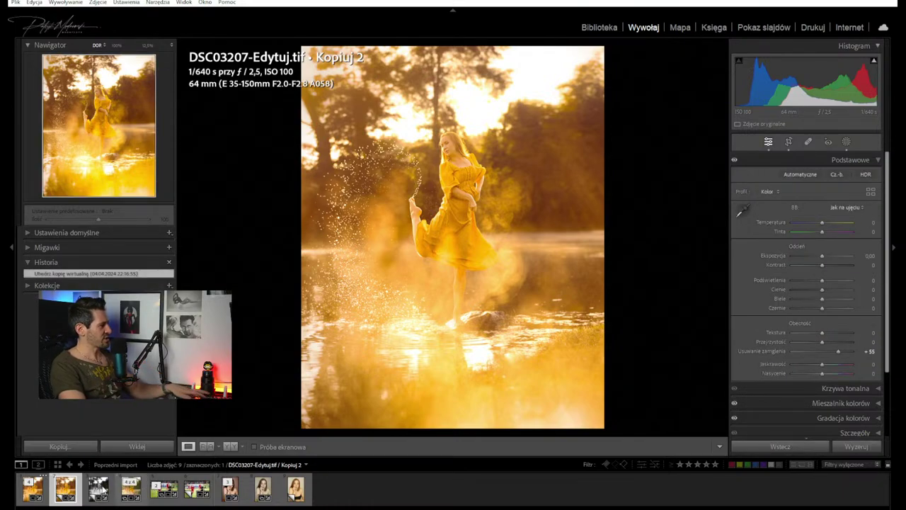
{"action": "left_click", "coordinate": [96, 492], "text": "ctrl"}
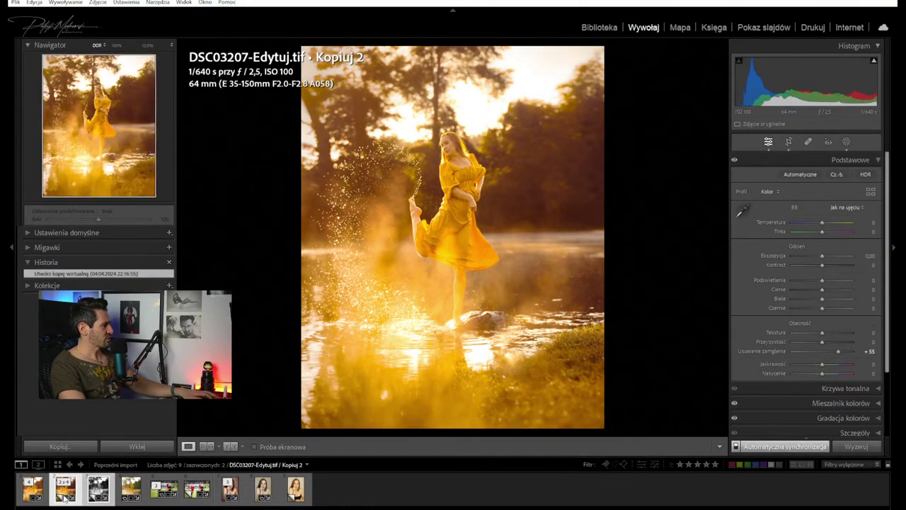
{"action": "left_click", "coordinate": [32, 490], "text": "ctrl"}
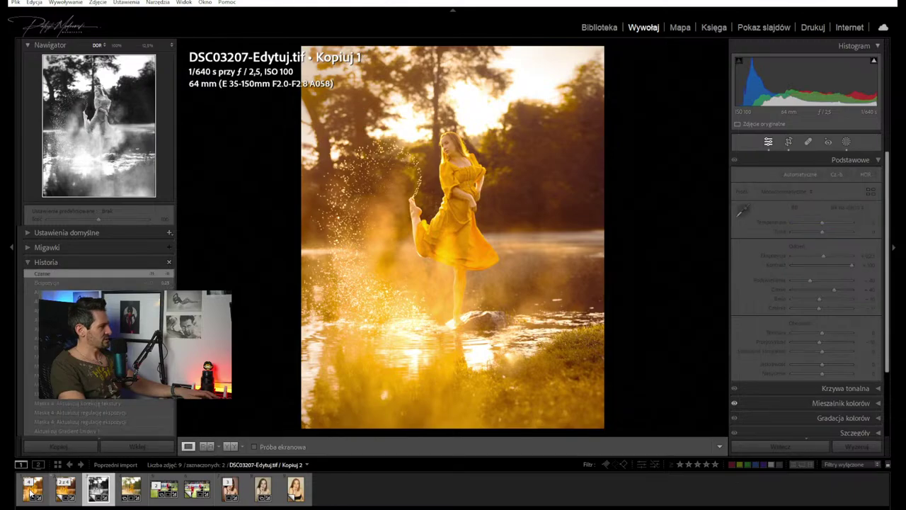
{"action": "key", "text": "c"}
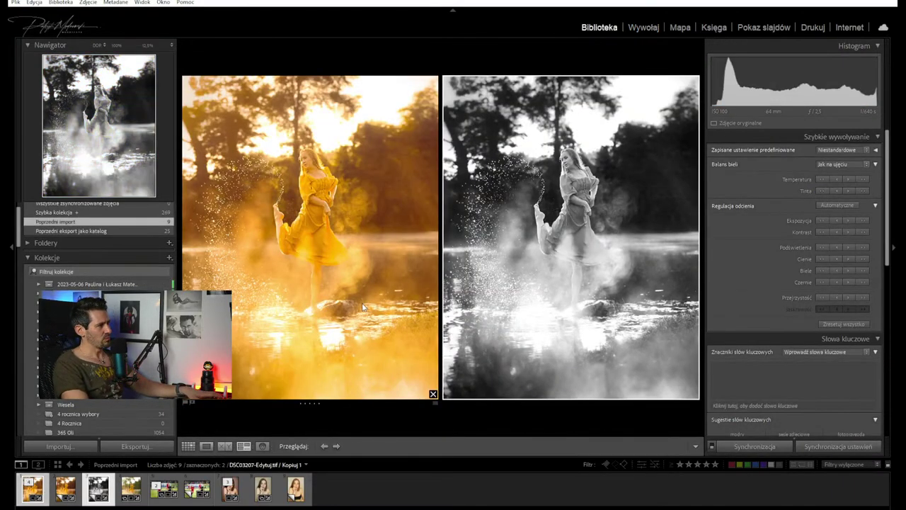
{"action": "key", "text": "Tab"}
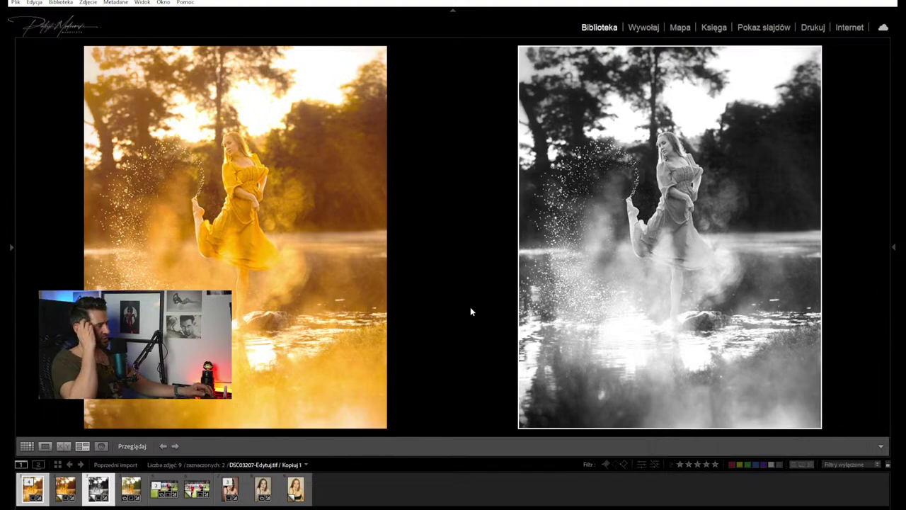